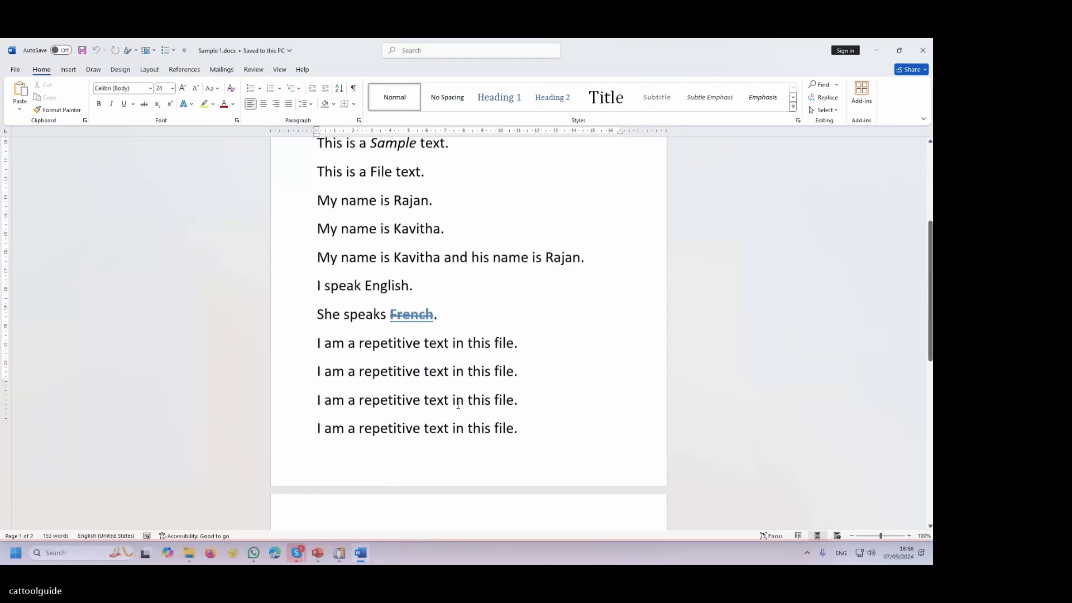
- Review the sample sentences in Sample 1.docx and close the document
scroll(458, 404, up, 4)
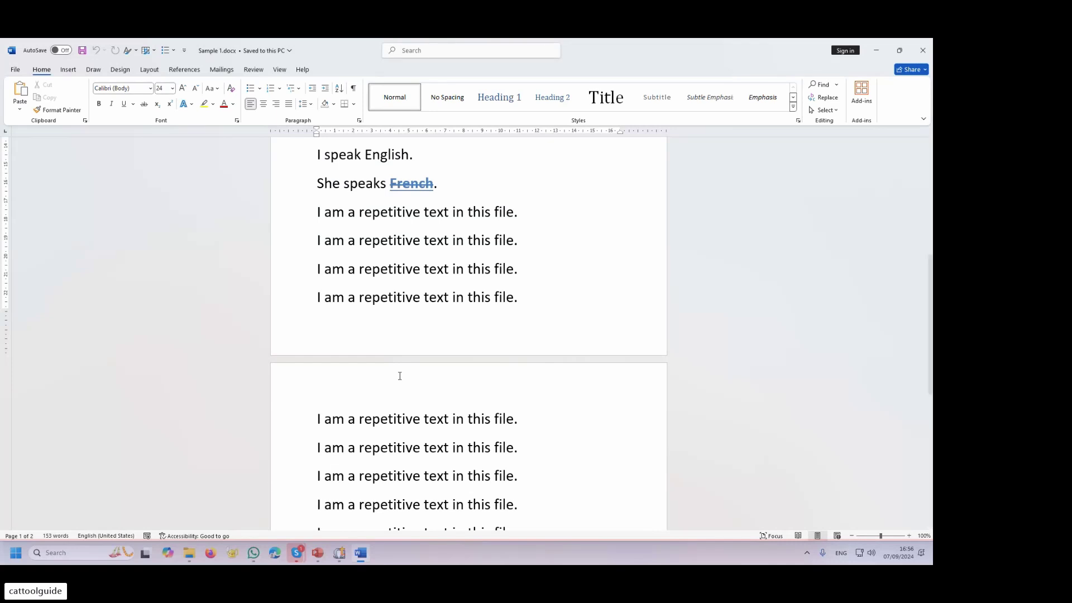
scroll(400, 375, up, 6)
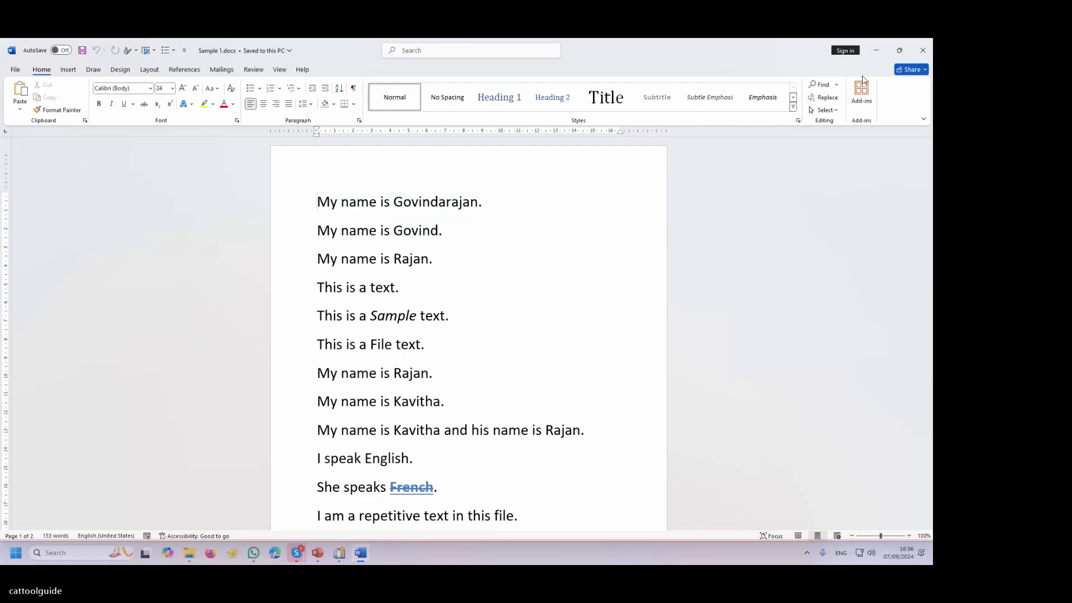
click(923, 50)
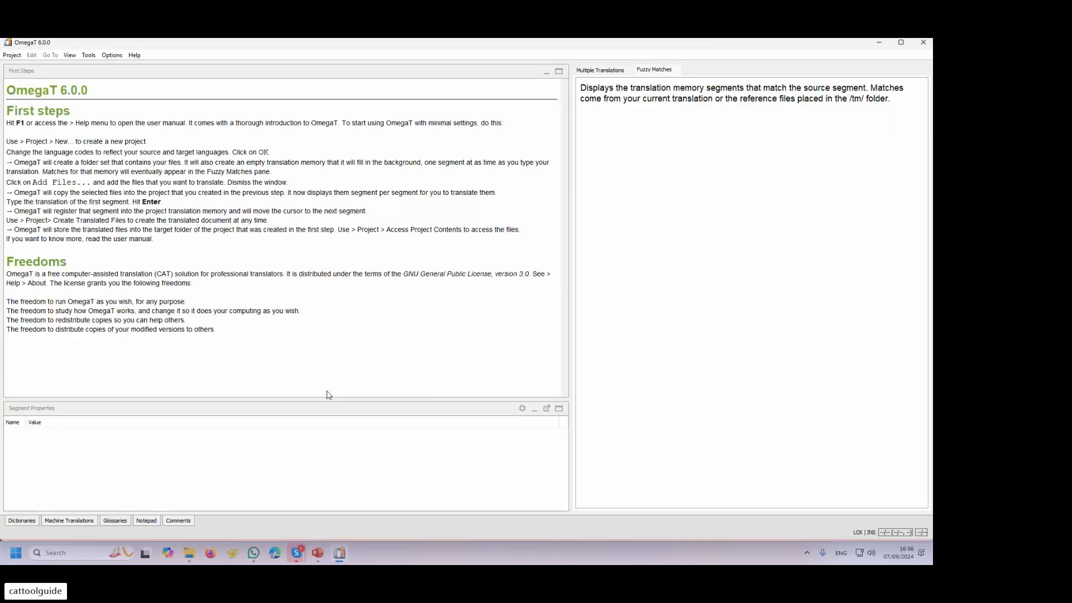
- Switch to File Explorer, check the contents of the old Project folder and delete that folder from Omegat - Nigerian translators
click(190, 553)
drag(726, 160, 263, 62)
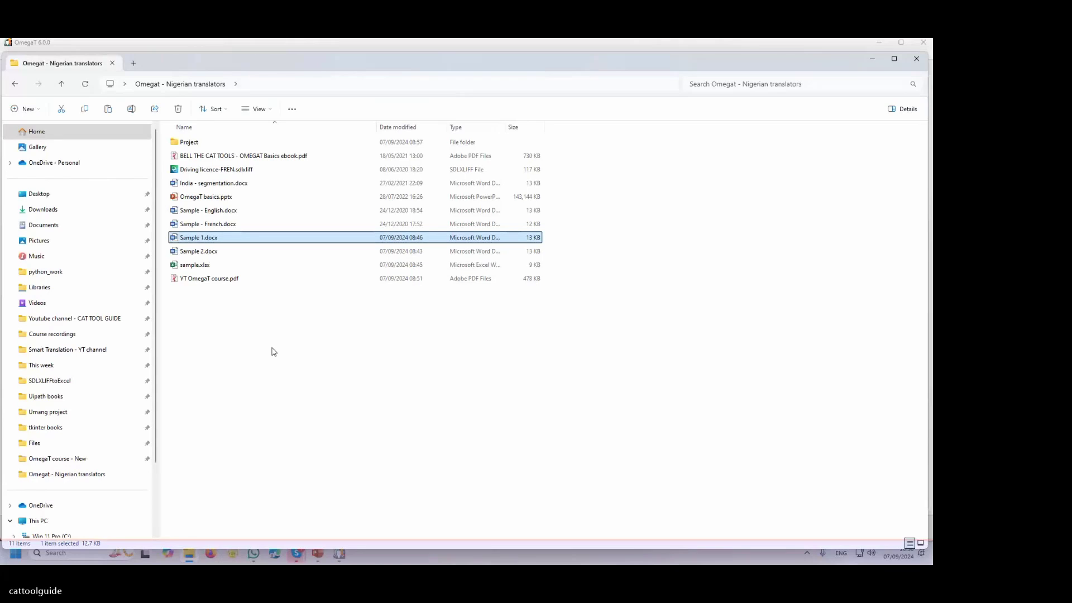
double_click(184, 144)
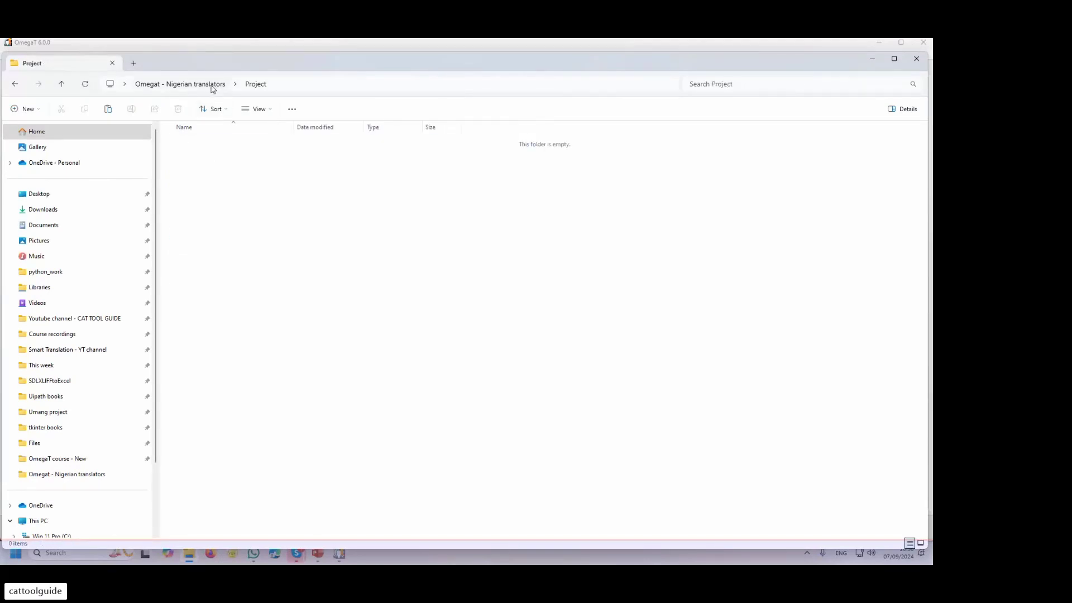
click(213, 85)
click(188, 143)
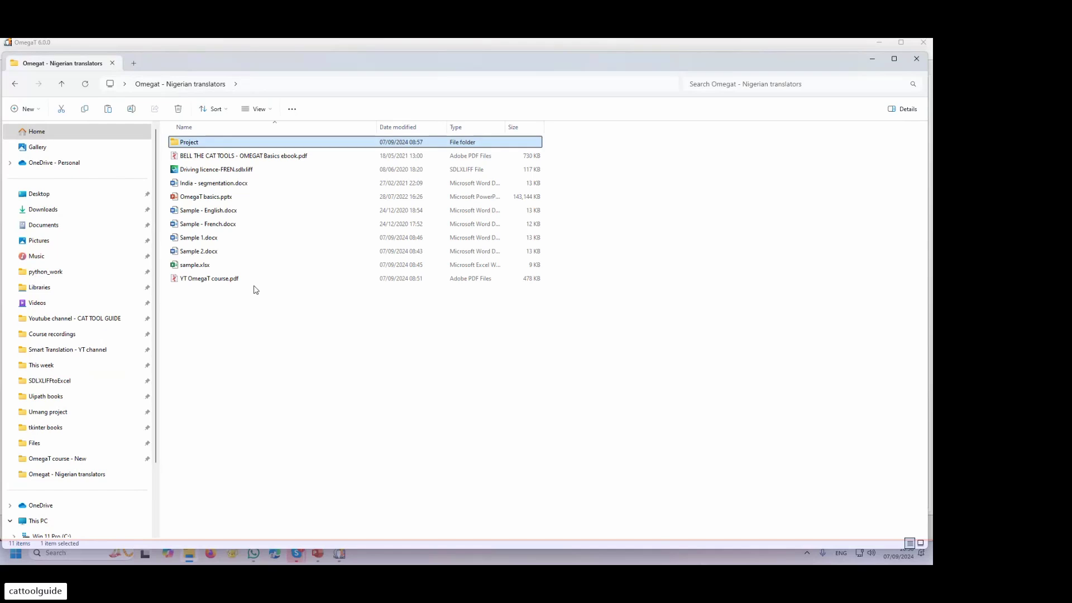
key(Delete)
key(Return)
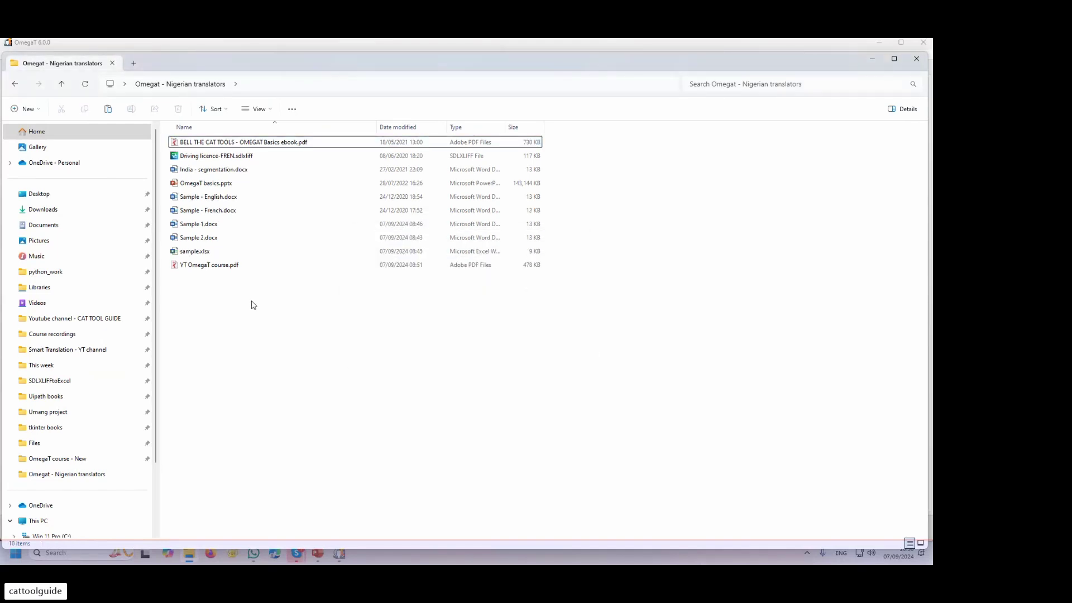
- Open Sample 2.docx, read its sample sentences and close the document
click(212, 227)
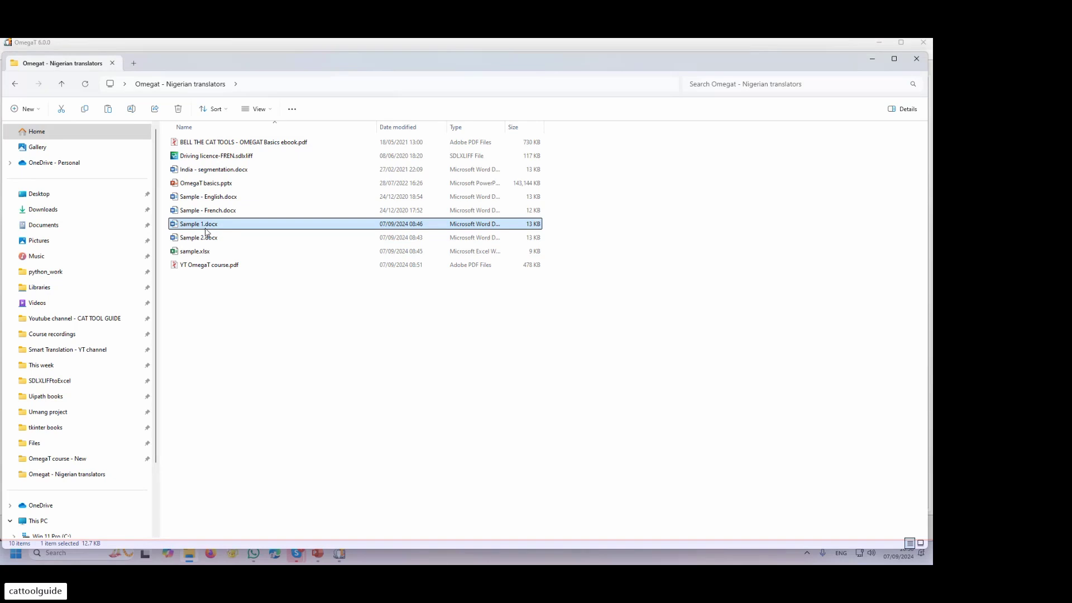
double_click(207, 239)
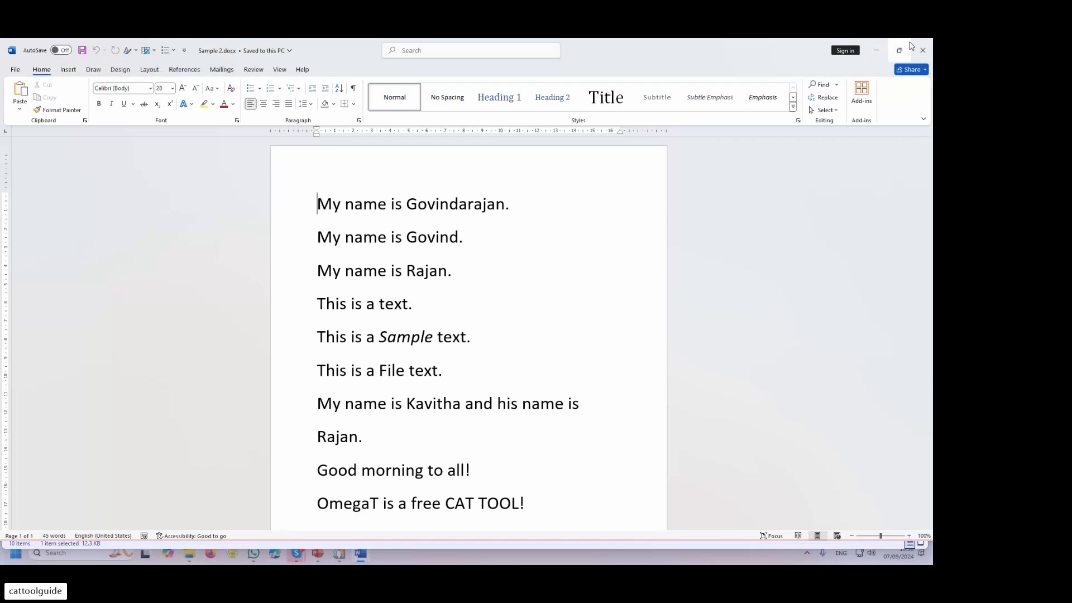
click(924, 50)
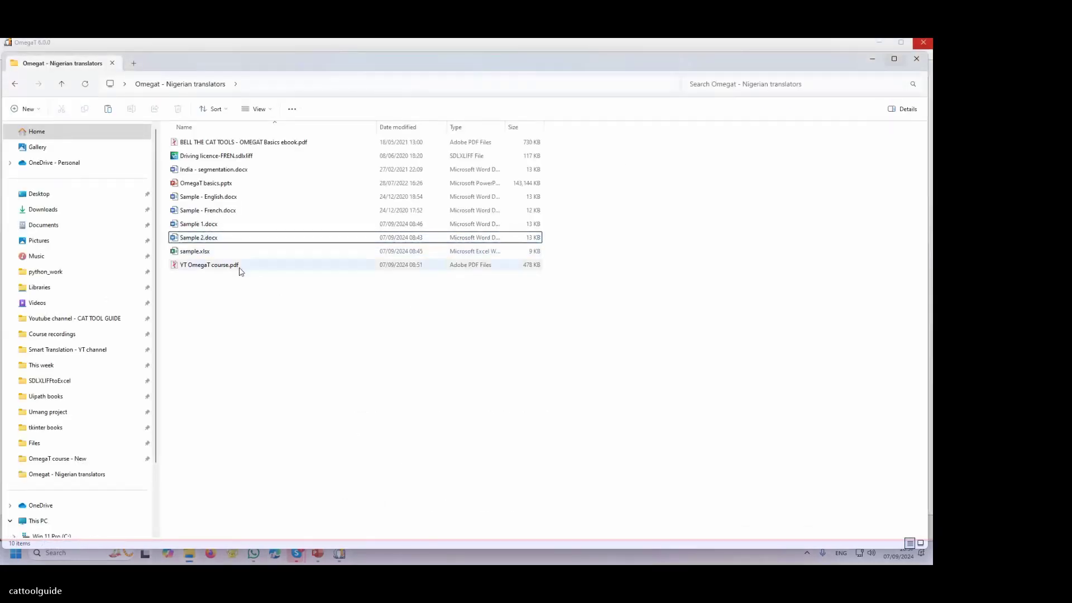
- Create a new folder named Project inside the Omegat - Nigerian translators folder
right_click(189, 351)
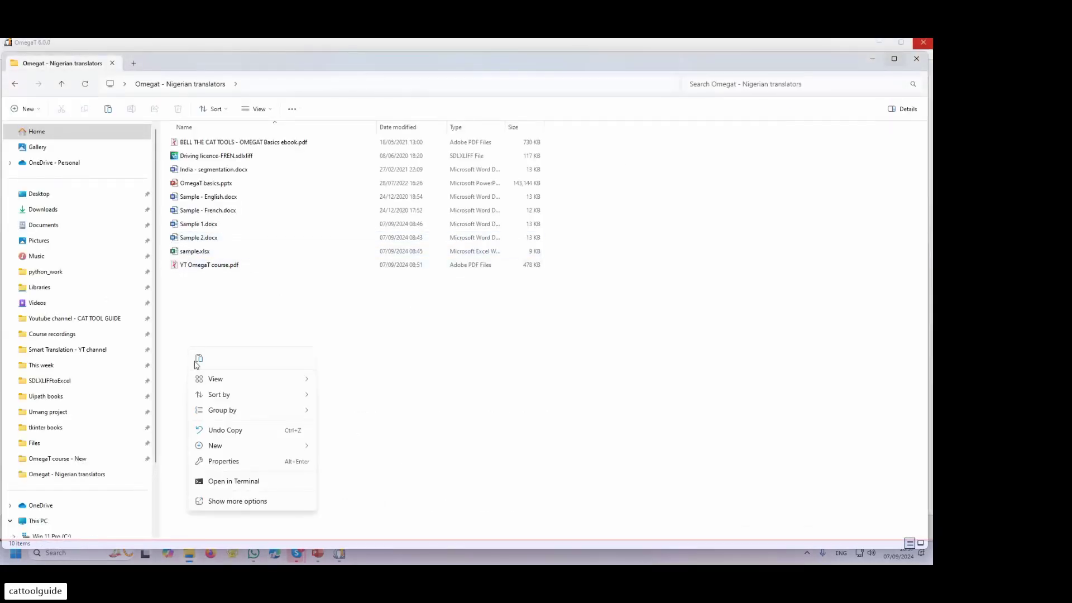
mouse_move(231, 452)
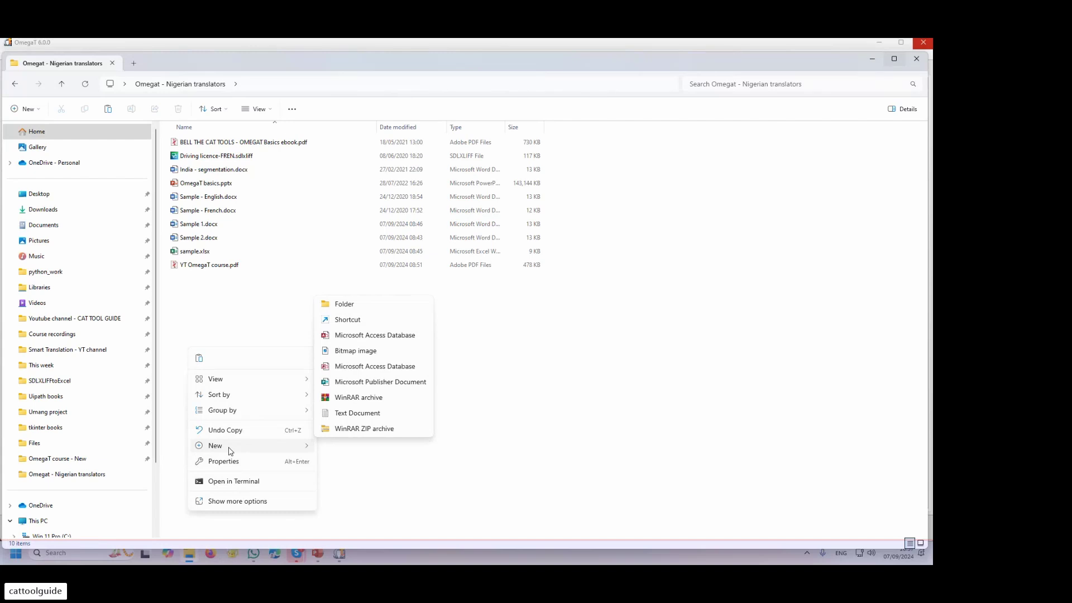
click(343, 305)
text(Project)
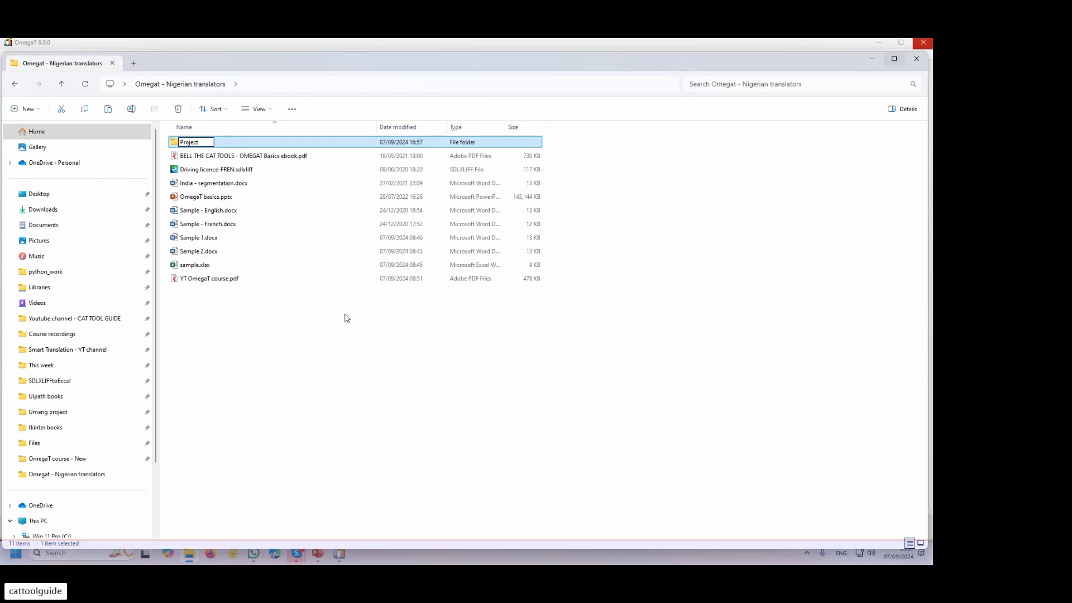
key(Return)
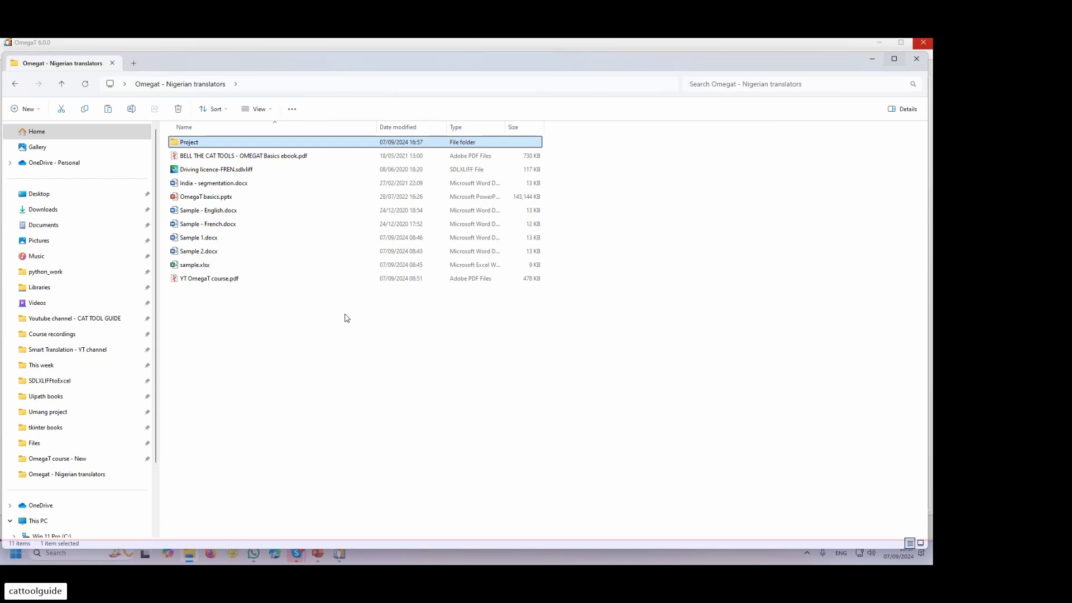
- Start a new project in OmegaT and copy the full path of the empty Project folder from File Explorer
click(872, 62)
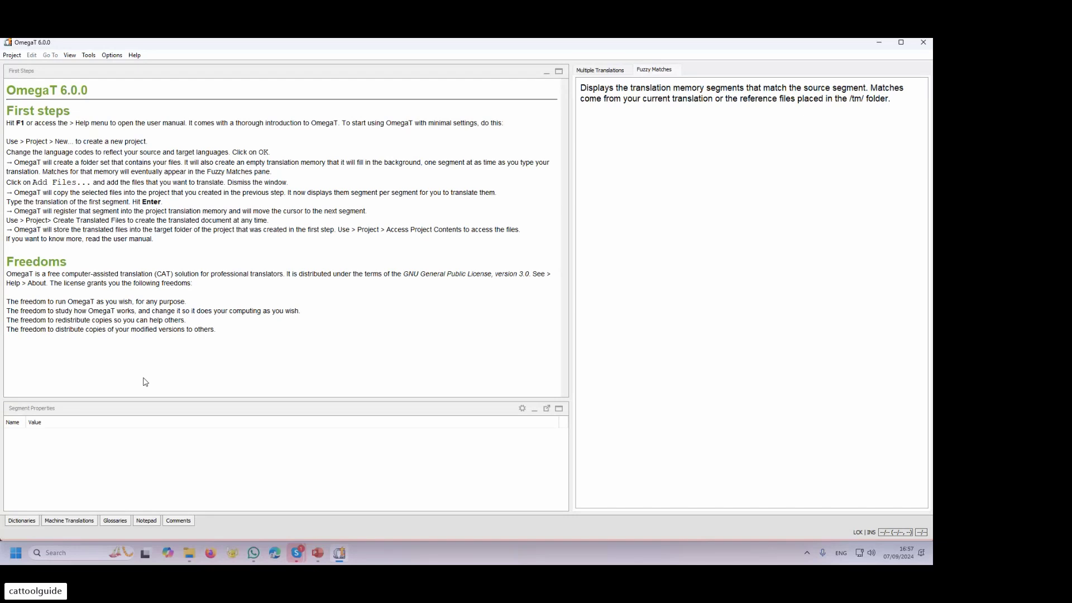
click(11, 56)
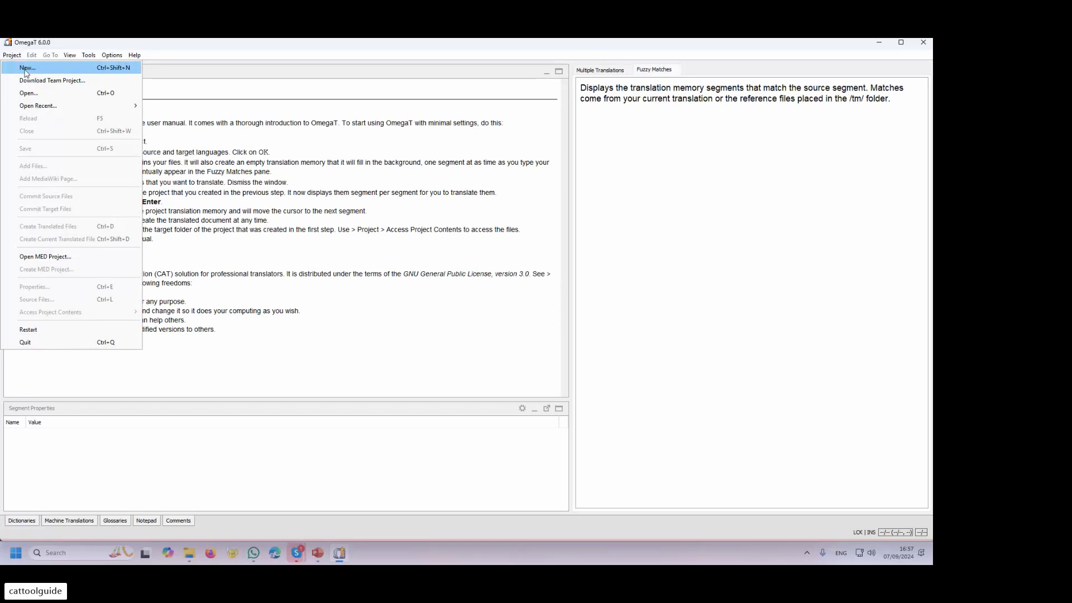
click(28, 68)
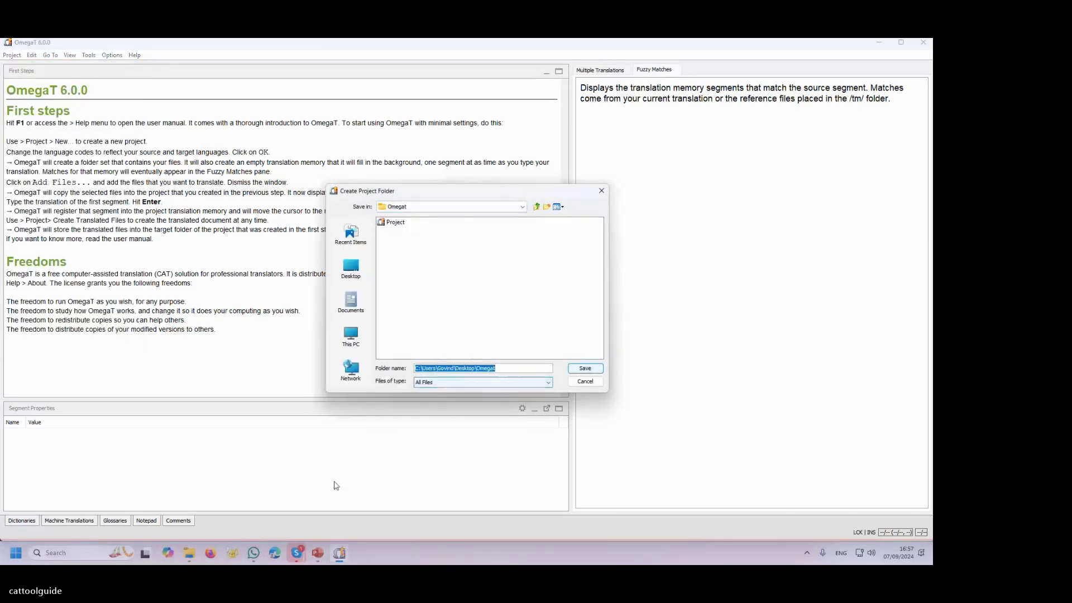
click(189, 553)
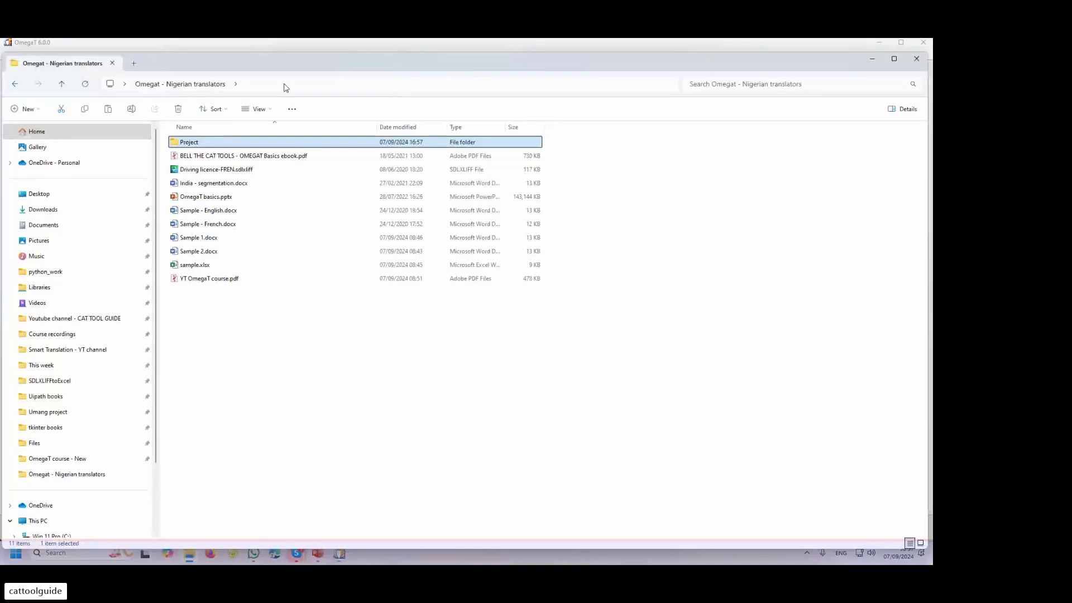
click(285, 83)
click(256, 445)
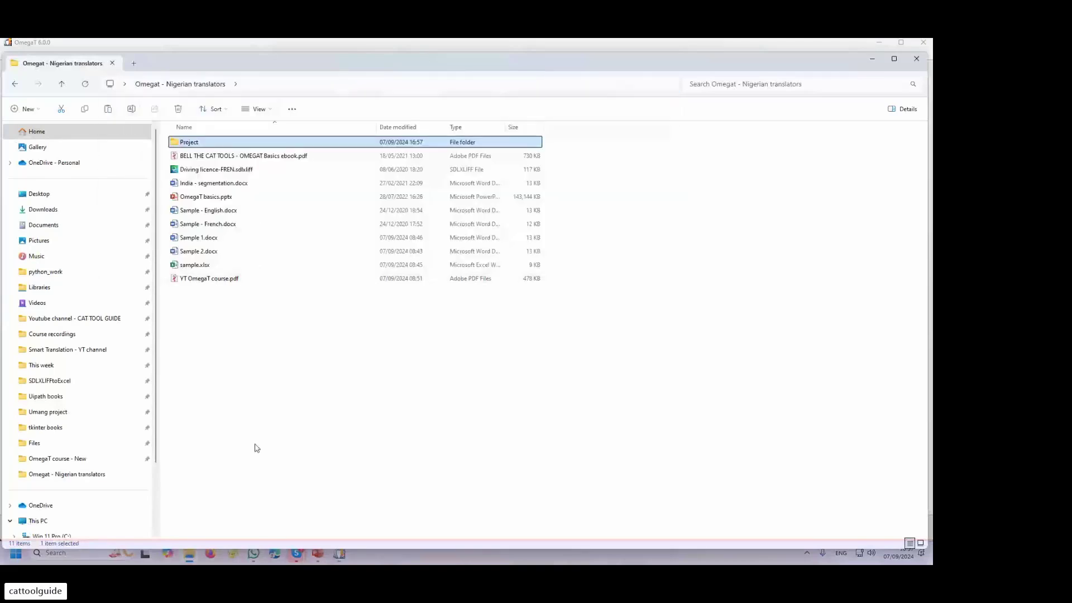
double_click(188, 143)
click(320, 84)
key(ctrl+c)
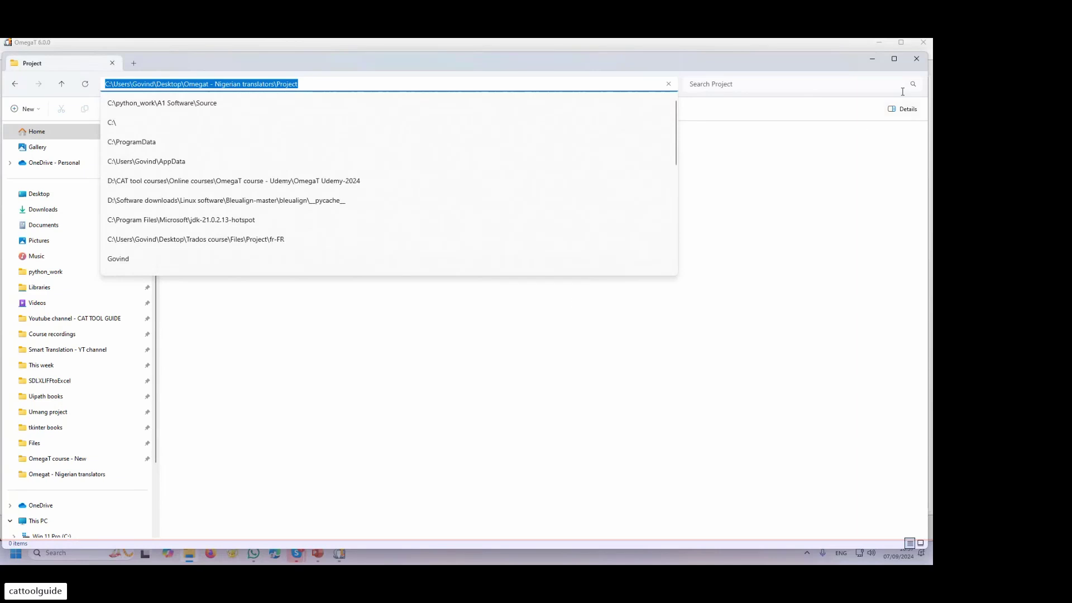
click(872, 59)
click(870, 60)
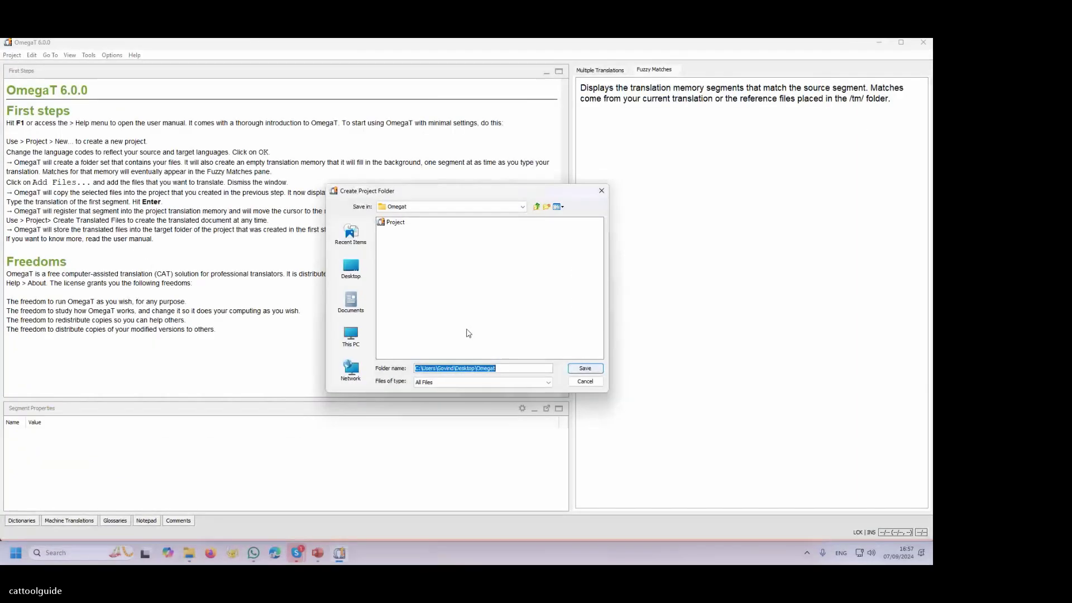
key(ctrl+v)
key(Return)
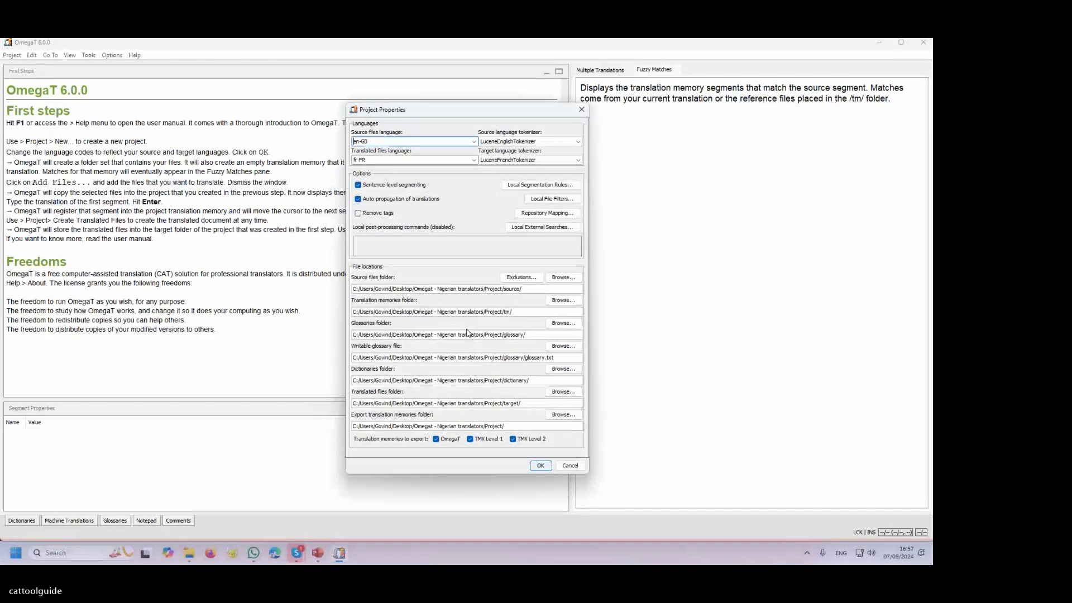
click(570, 466)
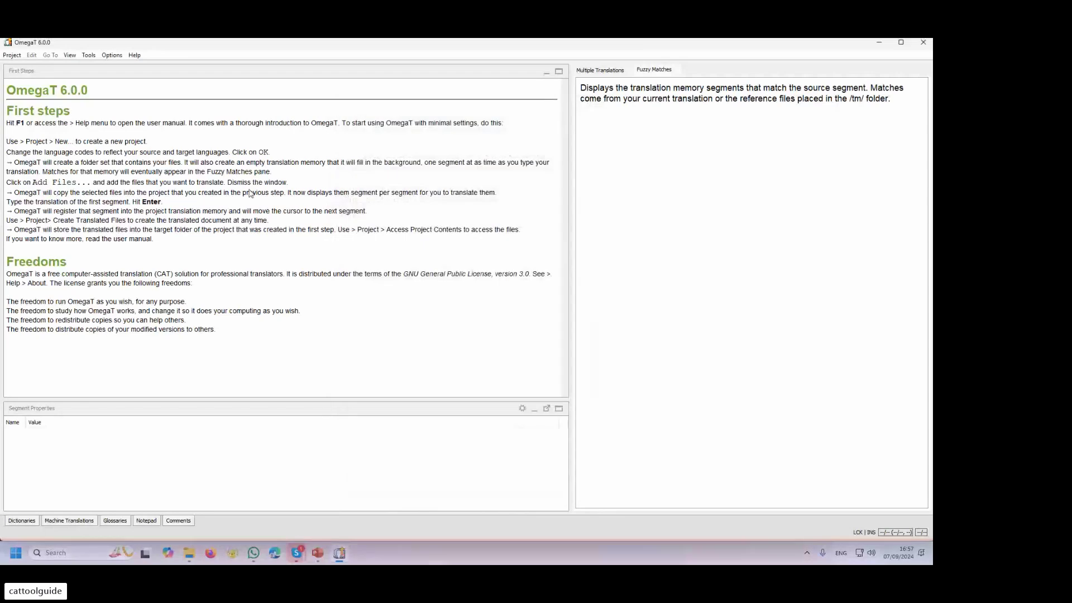
- Start a new OmegaT project, using the copied path of Omegat - Nigerian translators\Project as its folder
click(12, 55)
click(23, 63)
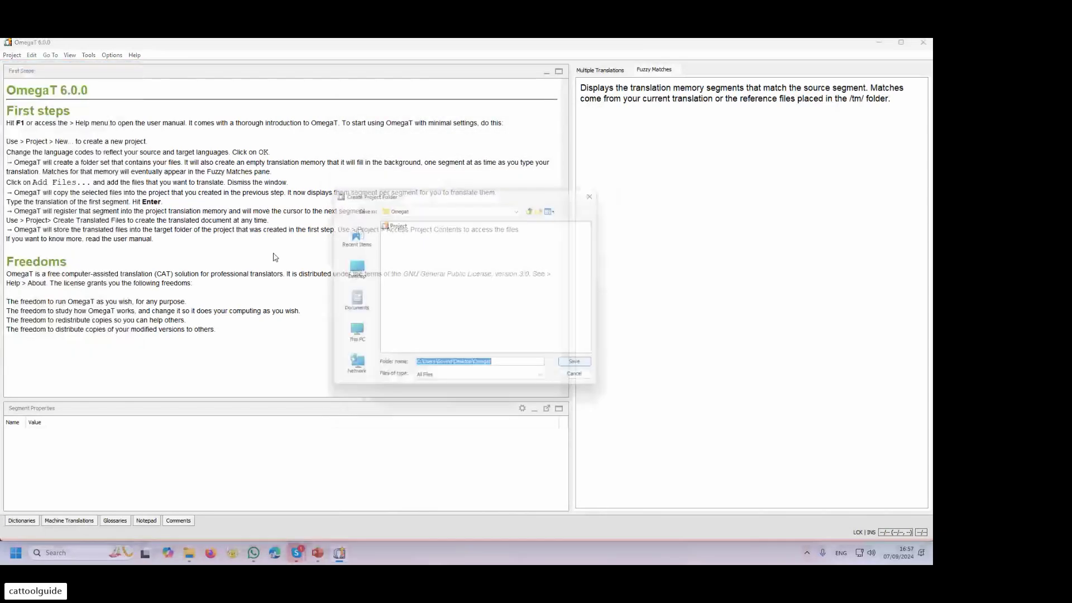
key(ctrl+v)
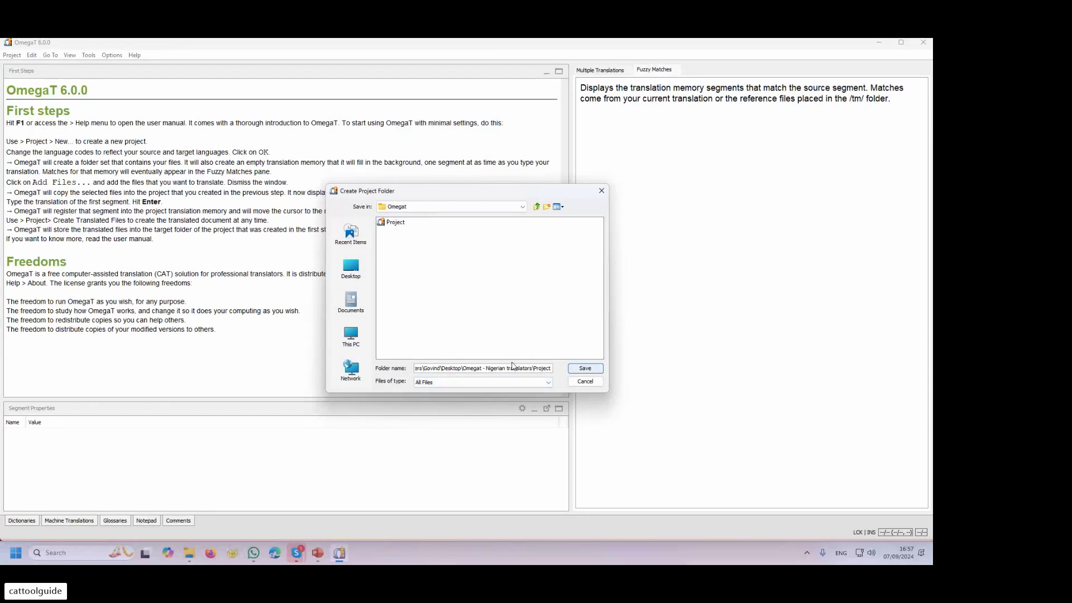
click(584, 371)
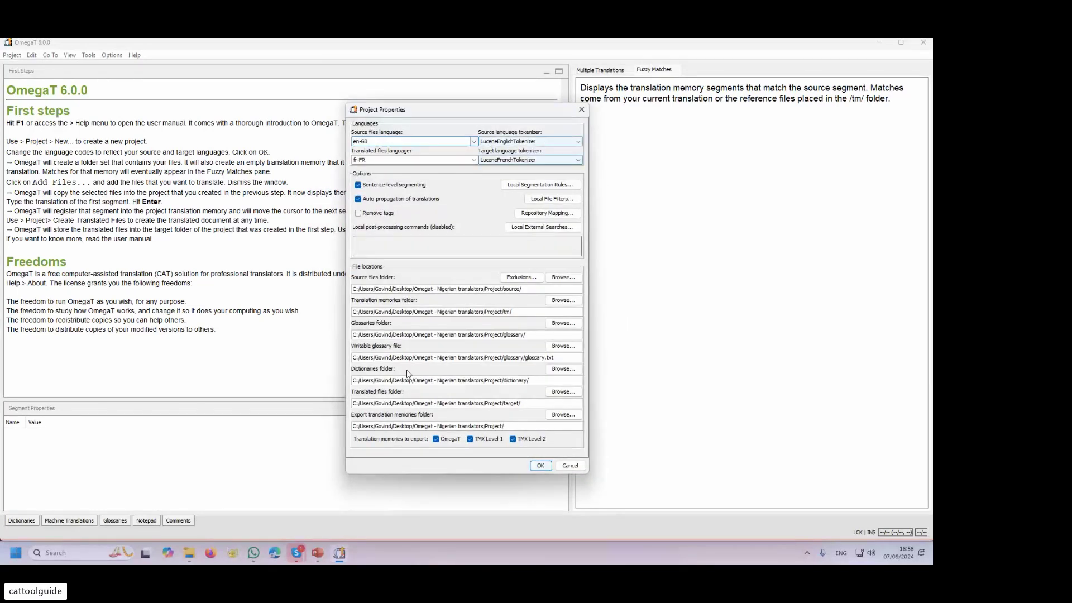
- Examine the available source and translated file languages in the project properties, keeping en-GB and fr-FR
click(473, 142)
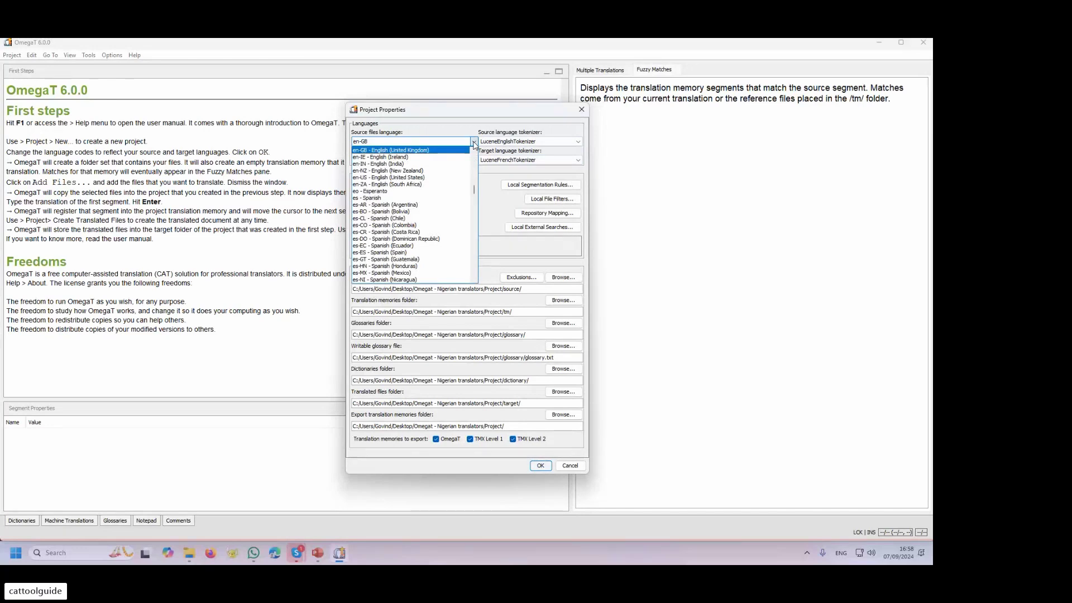
click(474, 143)
click(474, 161)
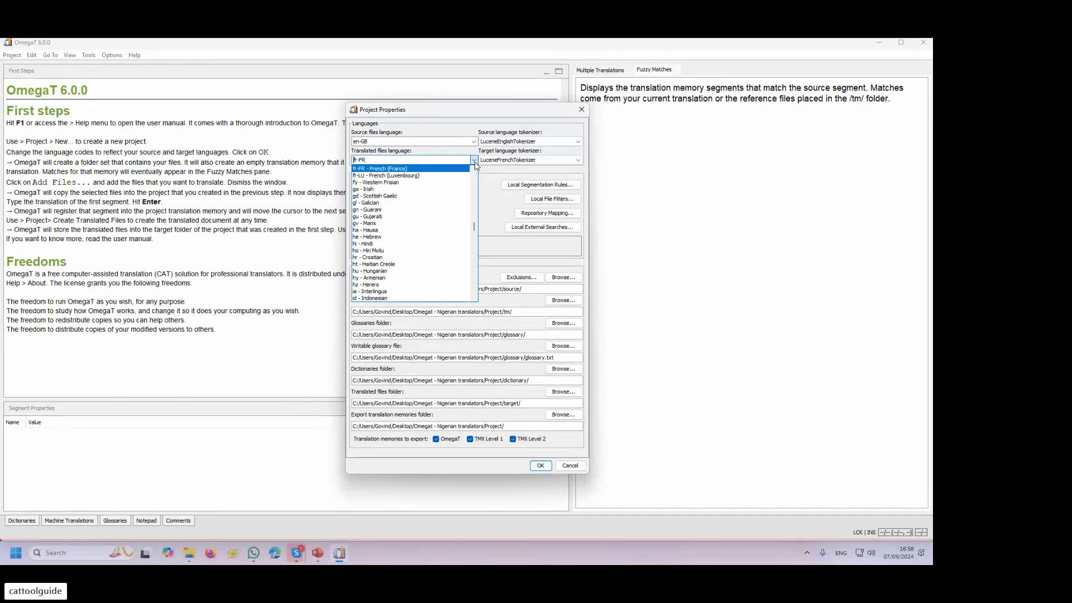
click(475, 162)
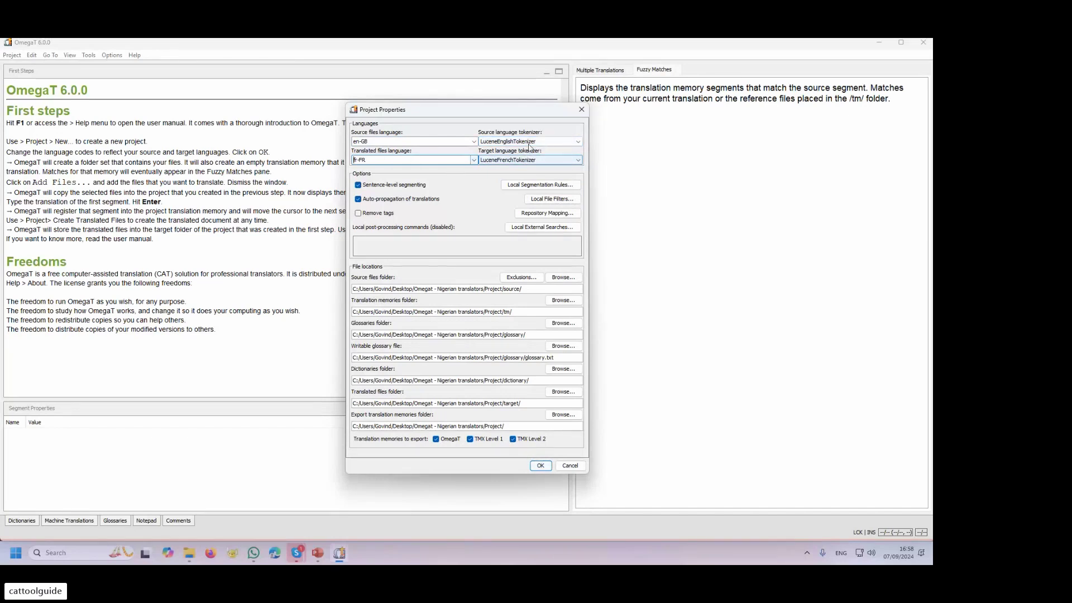
click(474, 160)
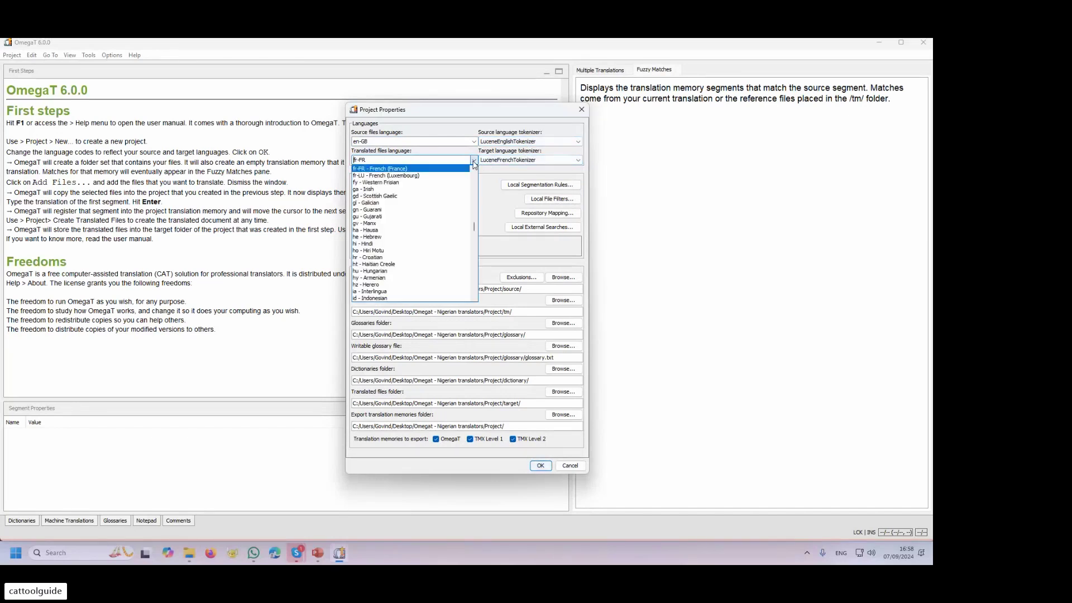
click(474, 160)
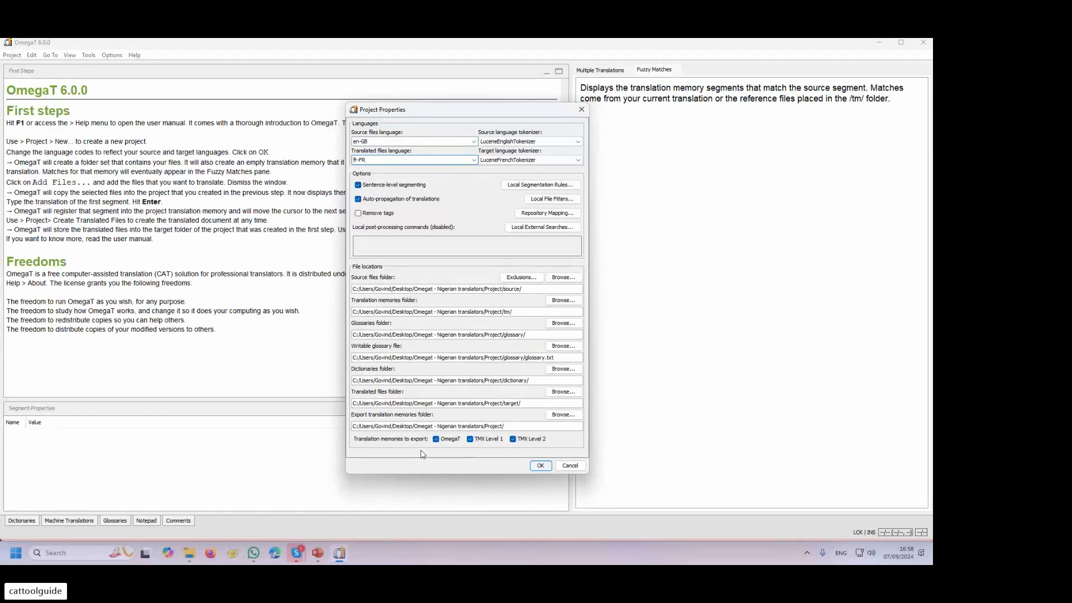
click(474, 142)
click(474, 141)
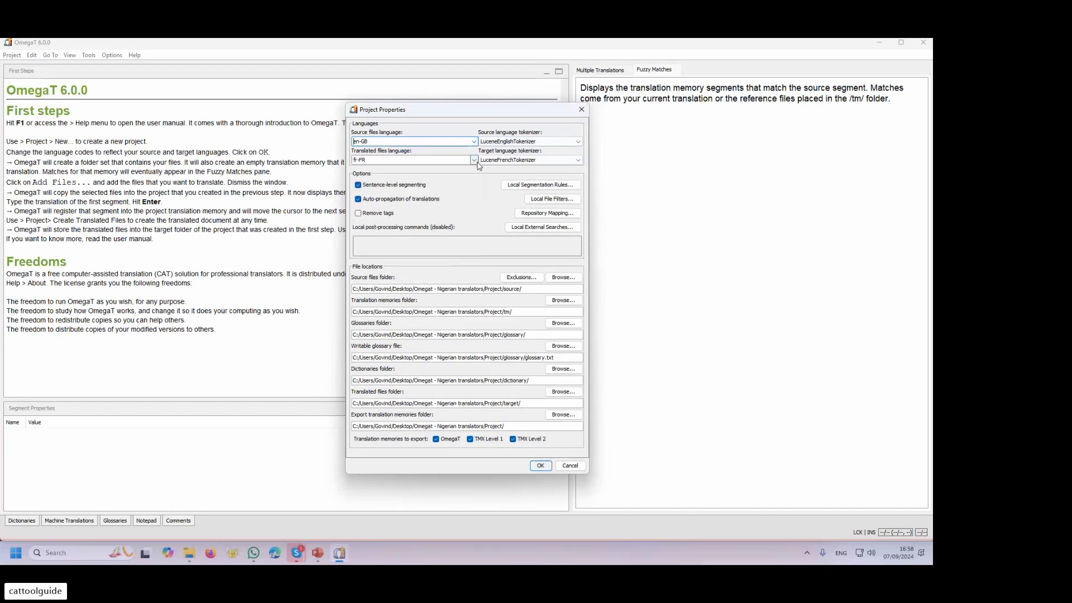
click(473, 160)
click(474, 160)
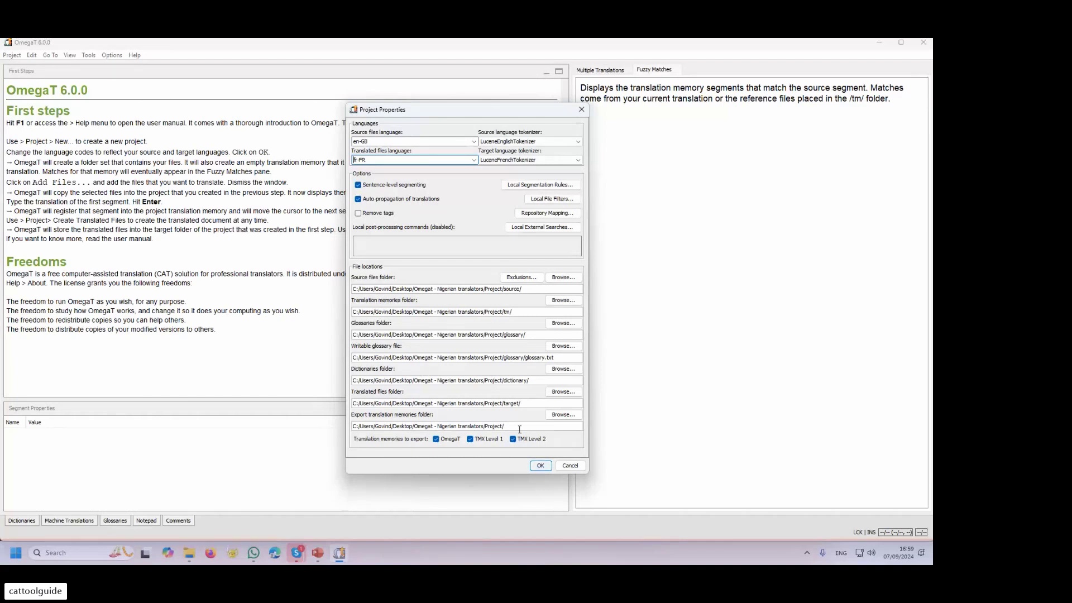
- Create the project with the current properties and add Sample 1.docx and Sample 2.docx from the Omegat - Nigerian translators folder as source files
click(541, 466)
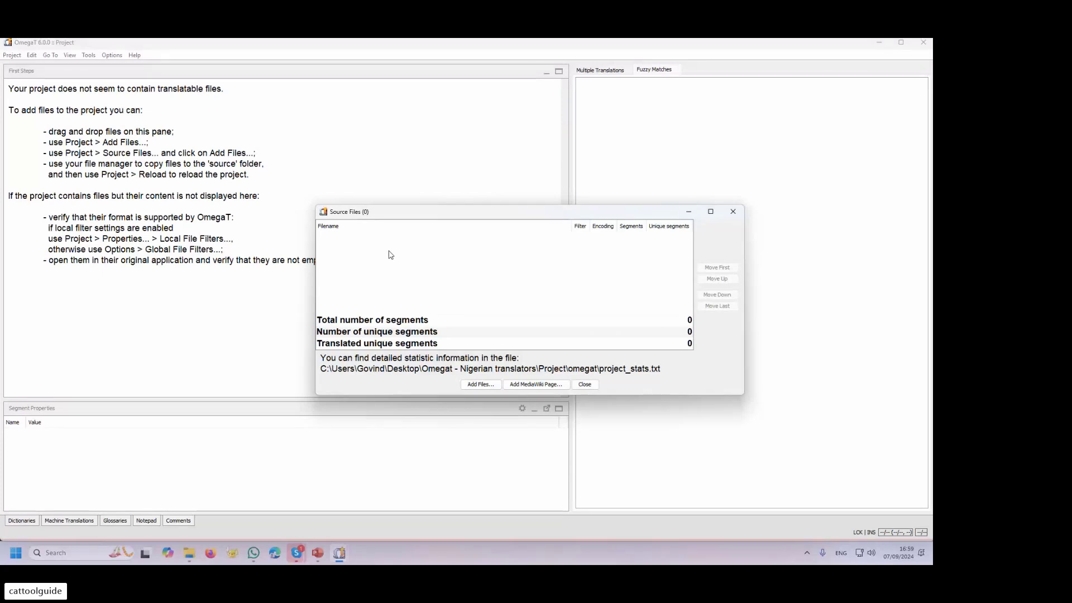
click(480, 386)
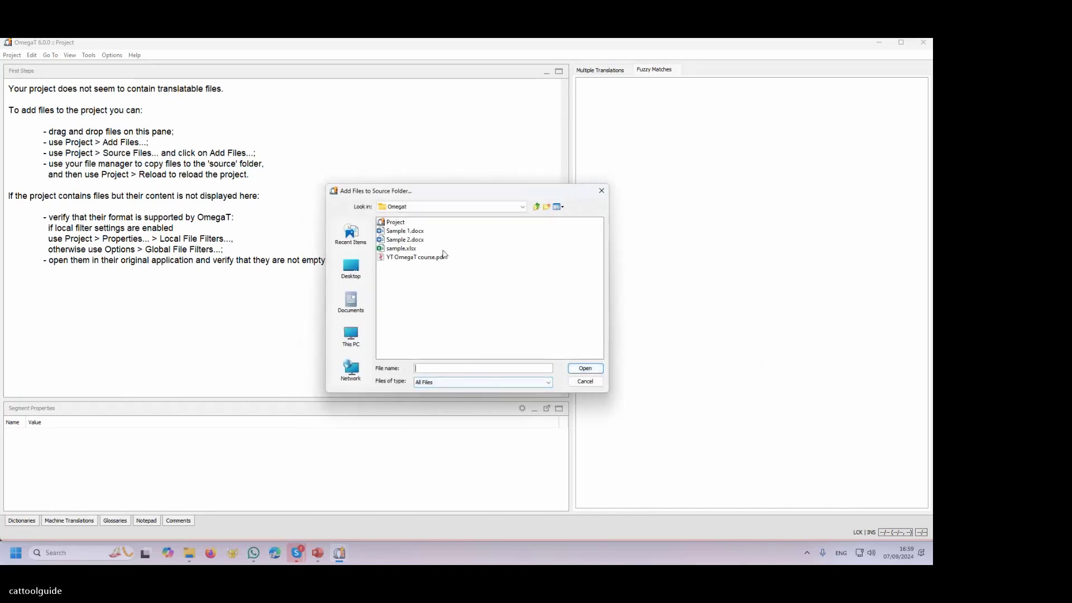
key(ctrl+v)
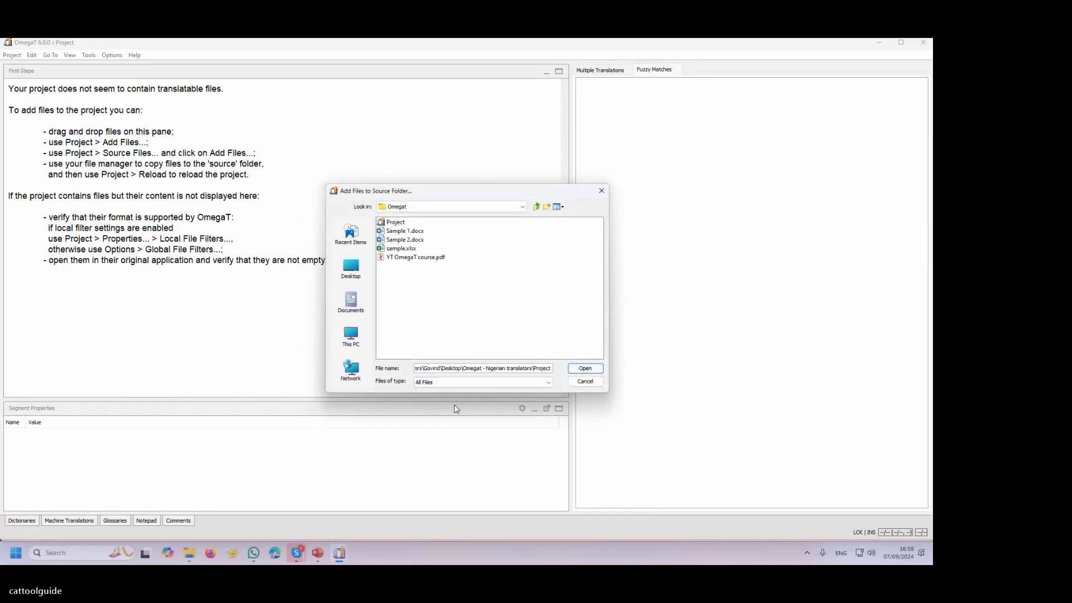
key(BackSpace)
key(BackSpace)
key(BackSpace)
key(BackSpace)
key(BackSpace)
key(BackSpace)
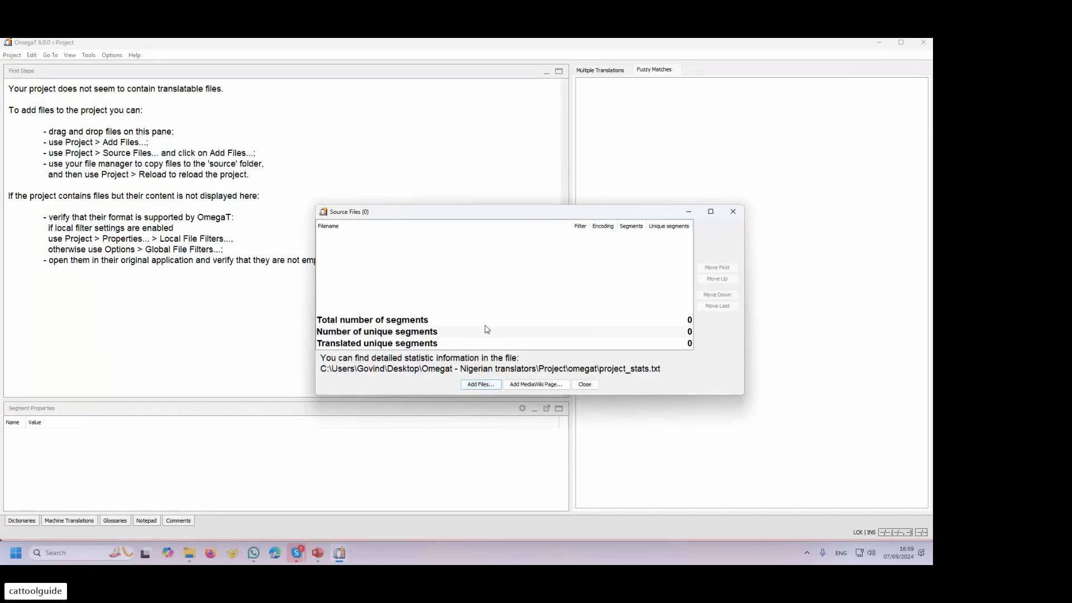
click(482, 385)
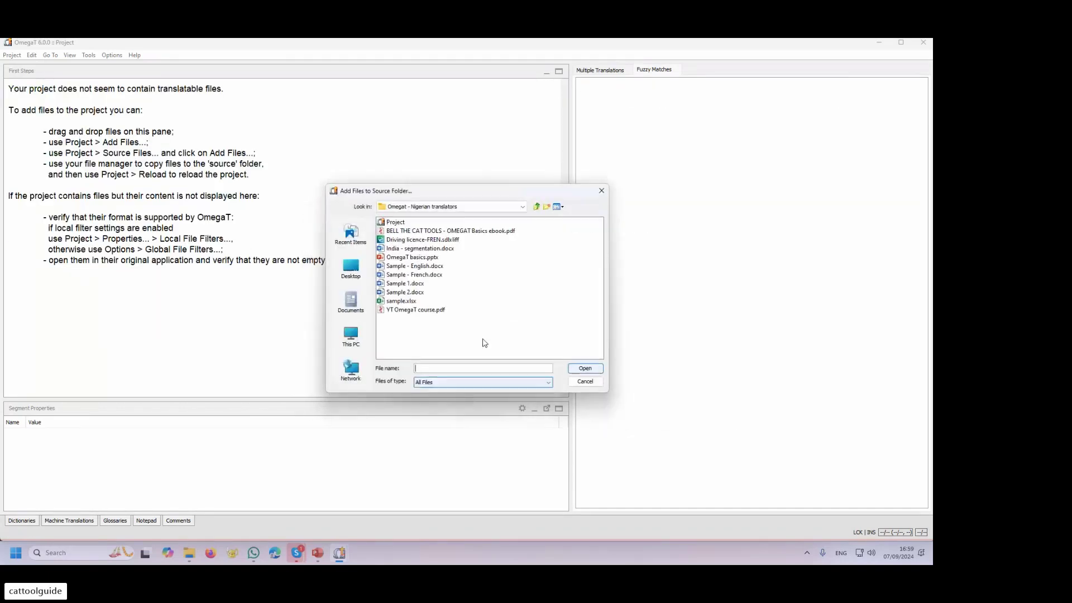
drag(404, 287, 406, 293)
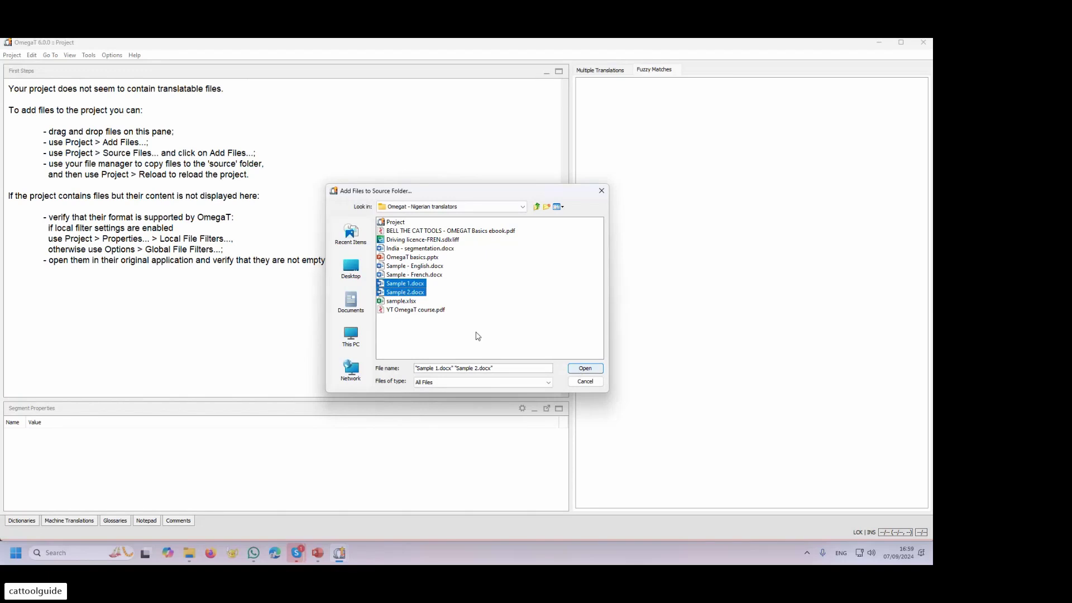
click(585, 369)
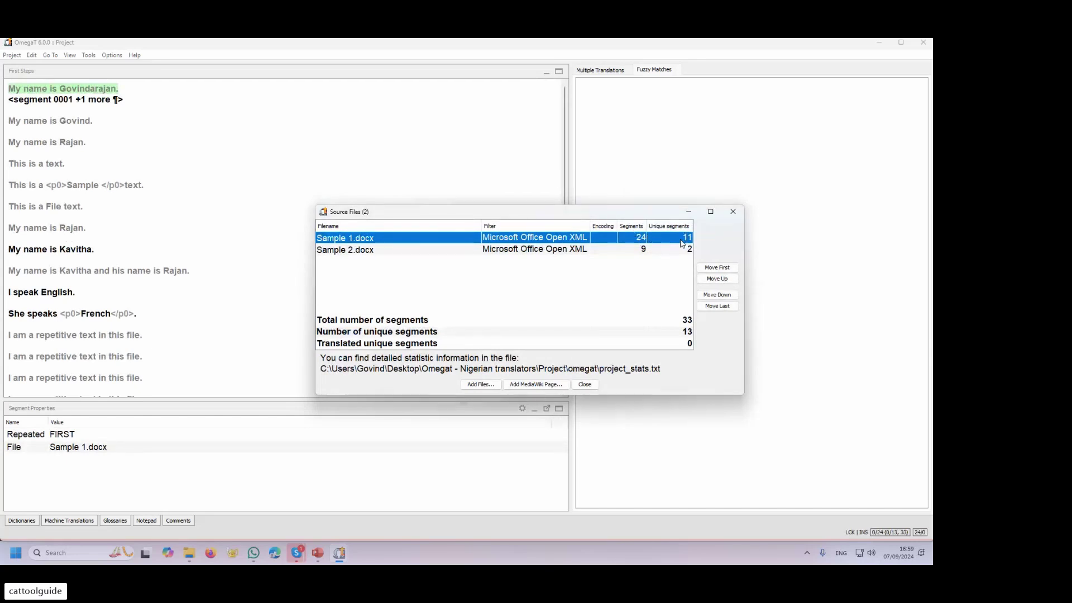
- Compare the segment and unique segment counts of Sample 2.docx and Sample 1.docx, and close the source files list
click(360, 255)
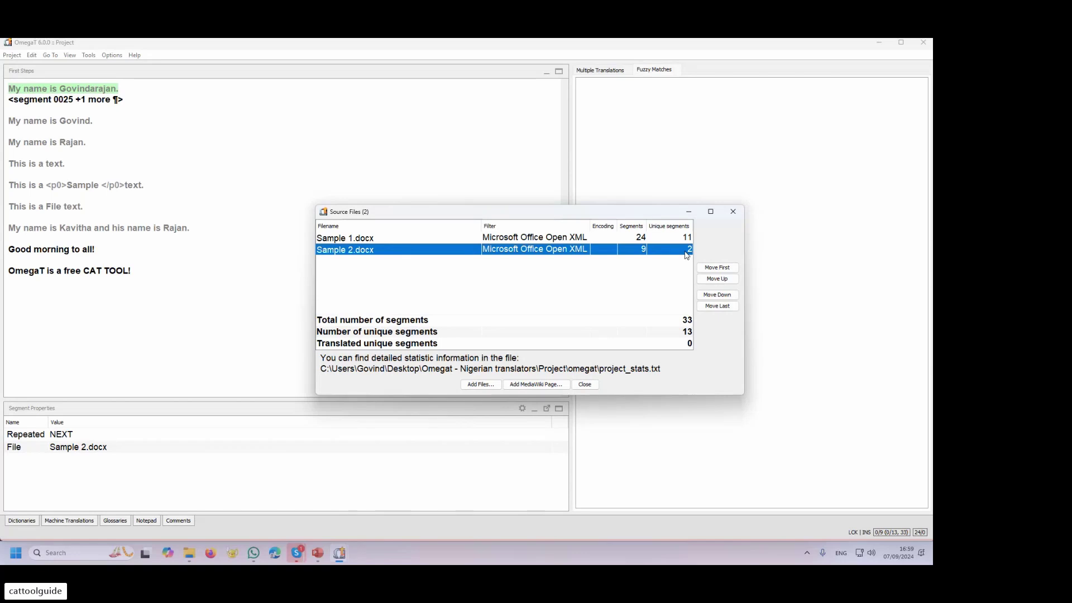
click(354, 240)
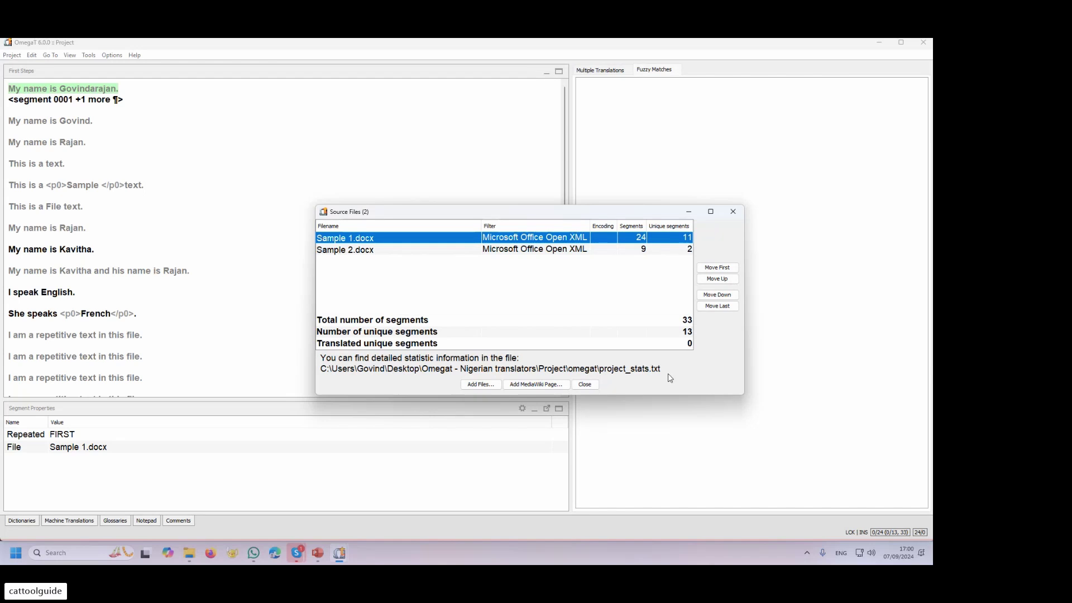
click(585, 385)
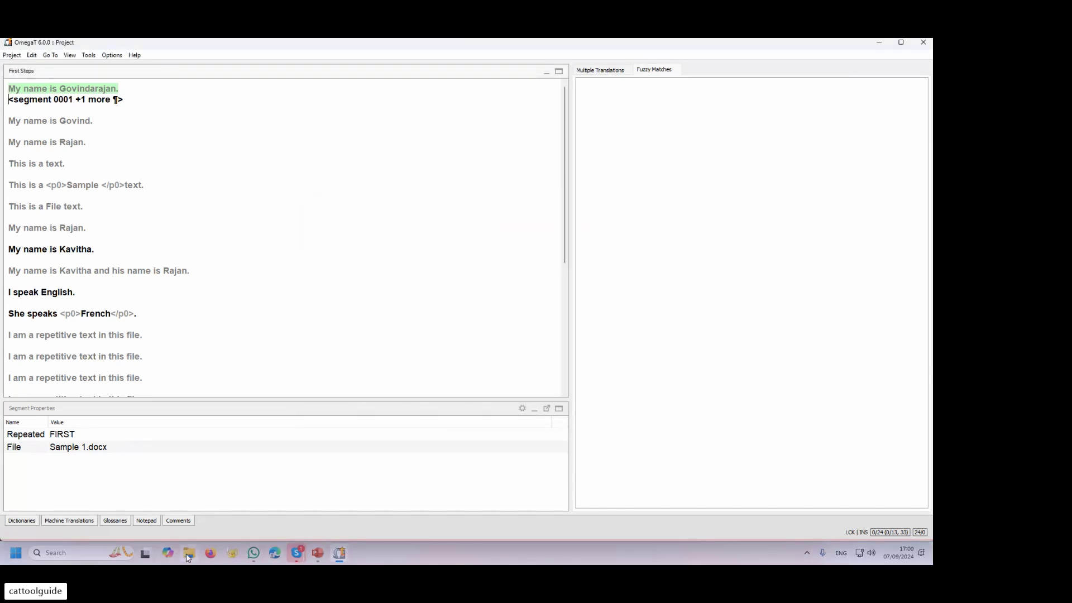
- Examine the Project folder's structure in File Explorer, including the contents of its source and target subfolders, and return to OmegaT
click(188, 553)
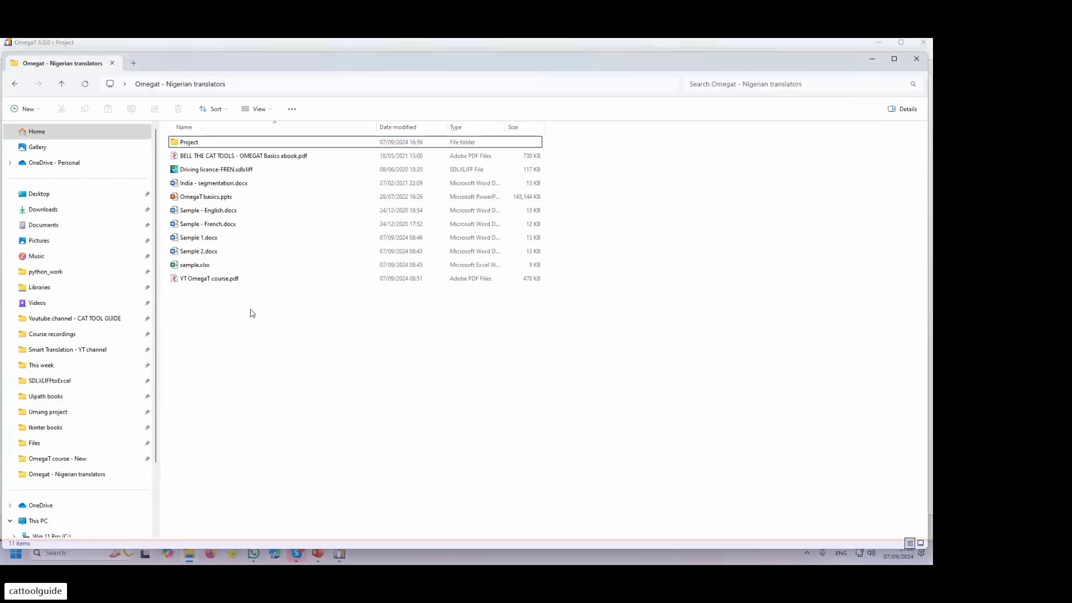
double_click(192, 143)
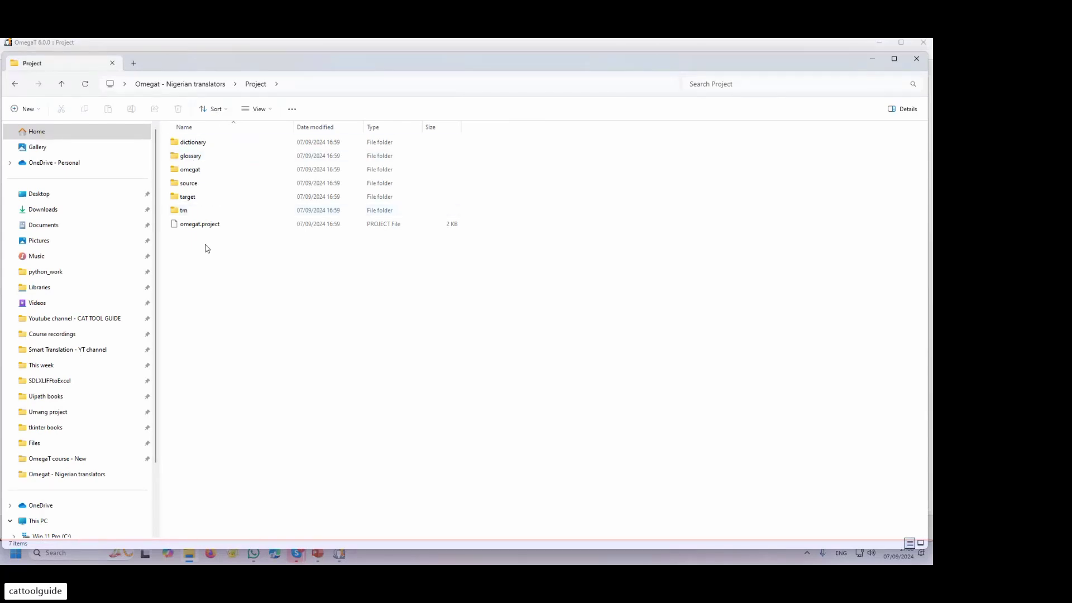
double_click(189, 184)
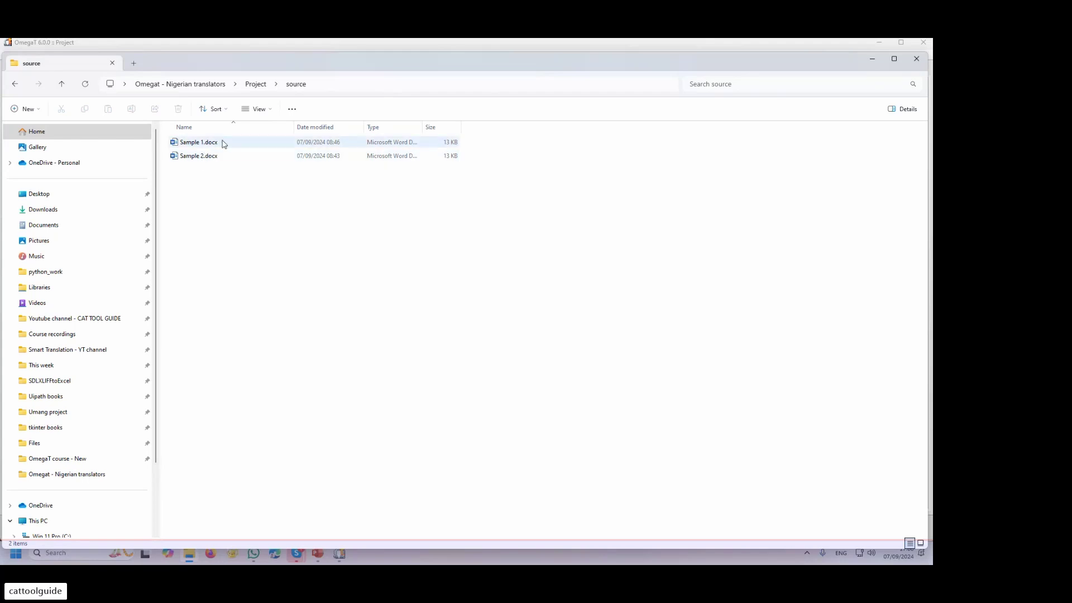
click(256, 84)
double_click(187, 200)
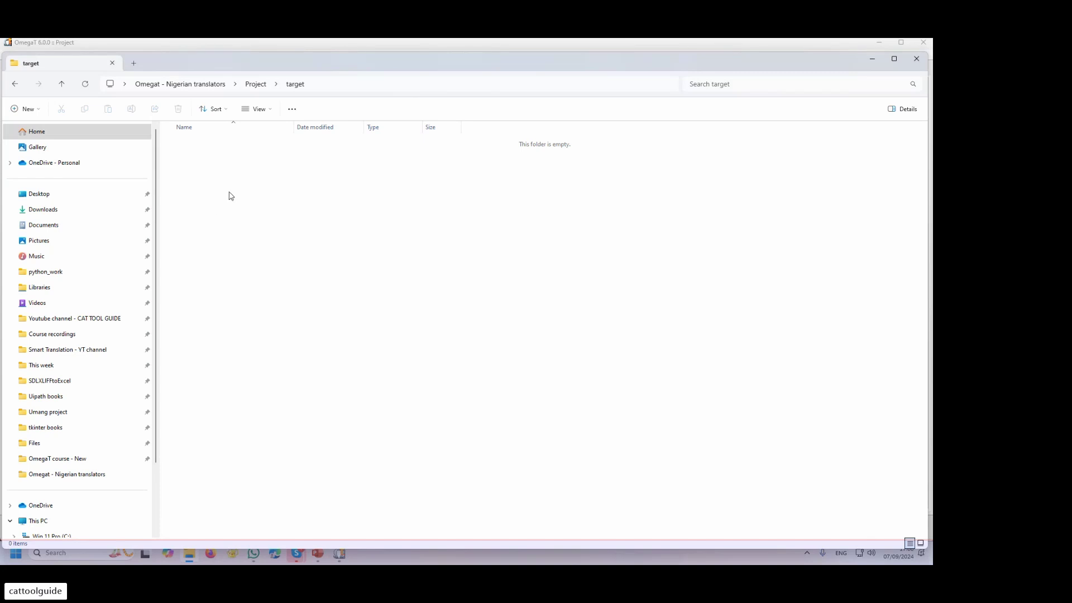
click(264, 85)
click(244, 350)
click(256, 85)
click(180, 214)
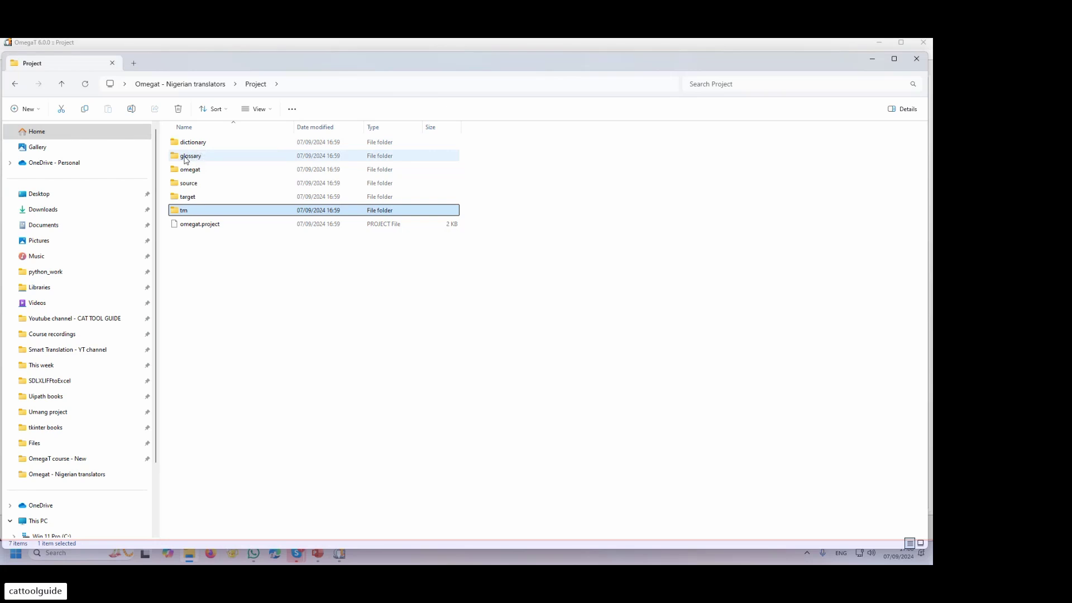
click(224, 352)
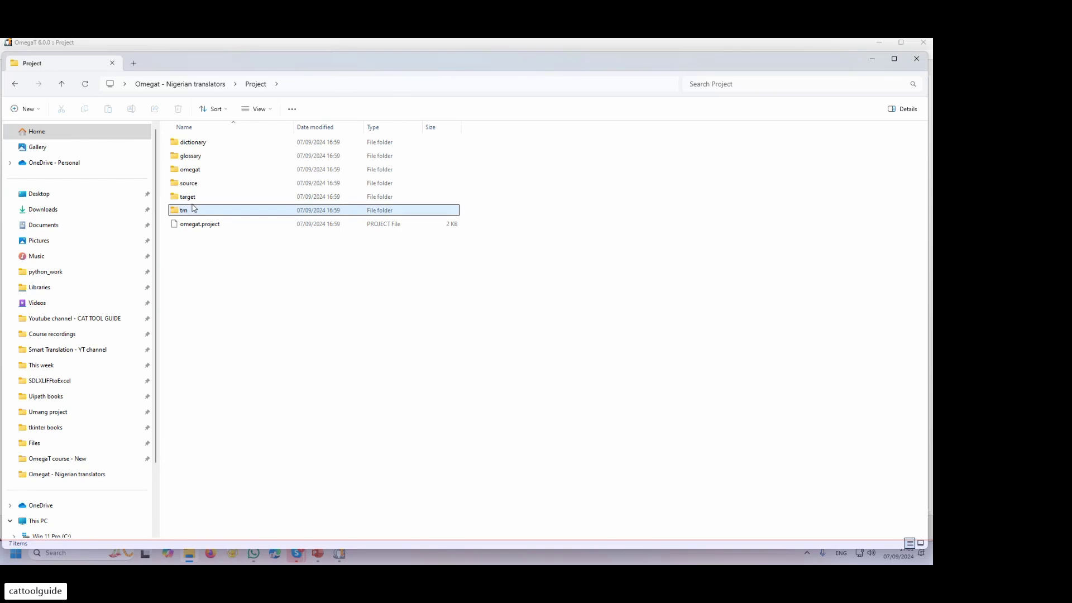
double_click(206, 185)
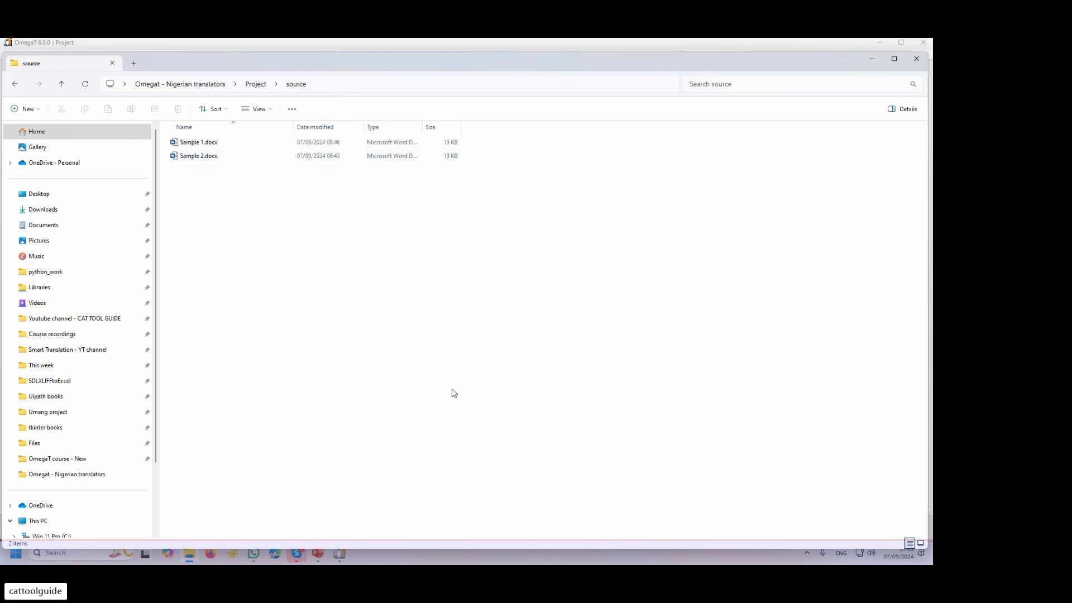
click(872, 61)
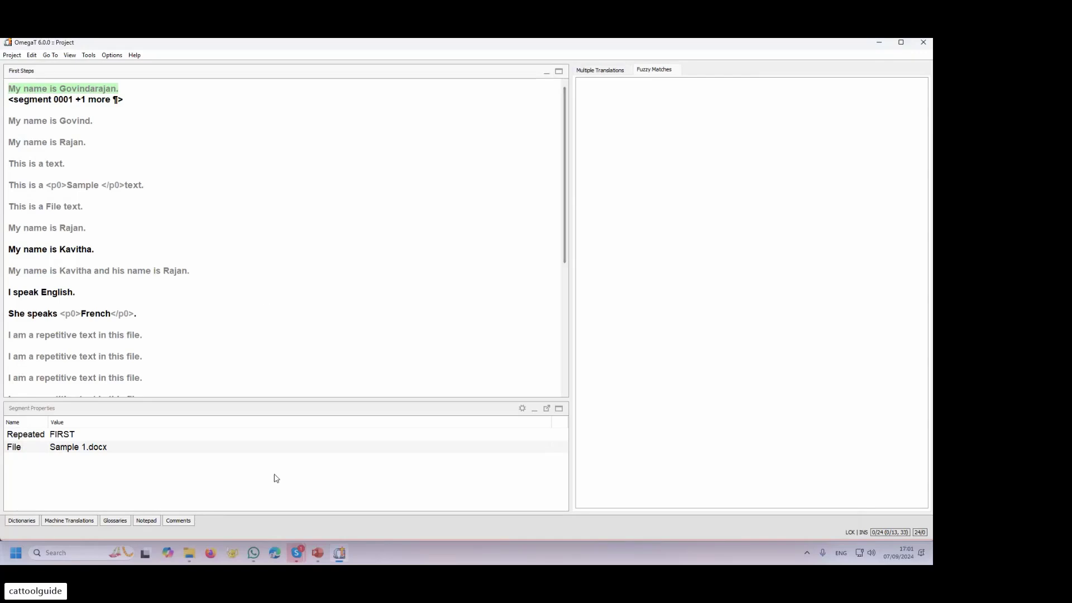
- Review the languages and file locations in the project properties and close them without saving
click(12, 54)
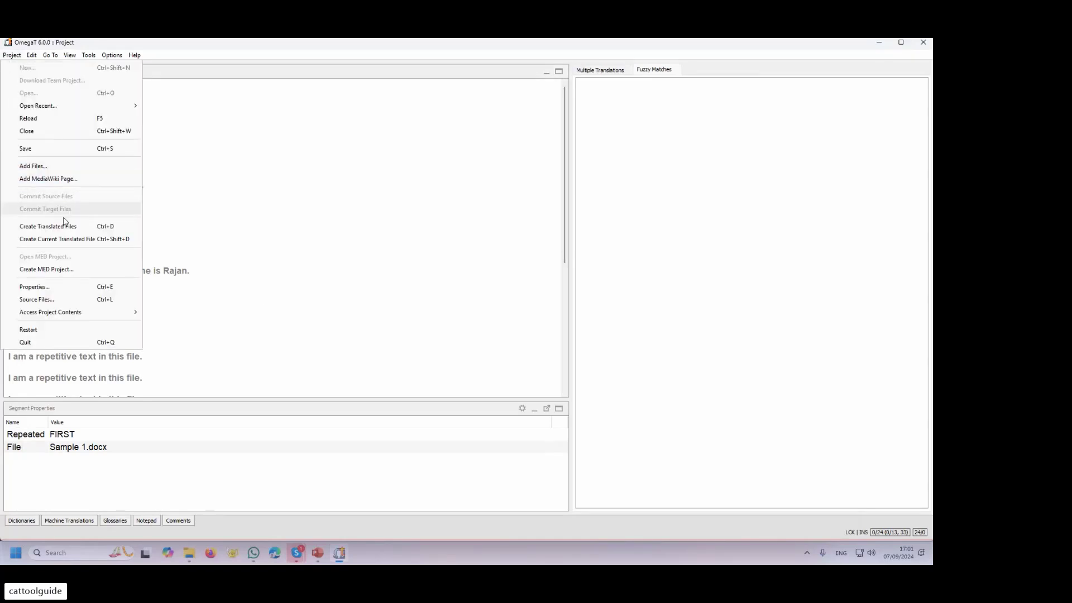
click(34, 287)
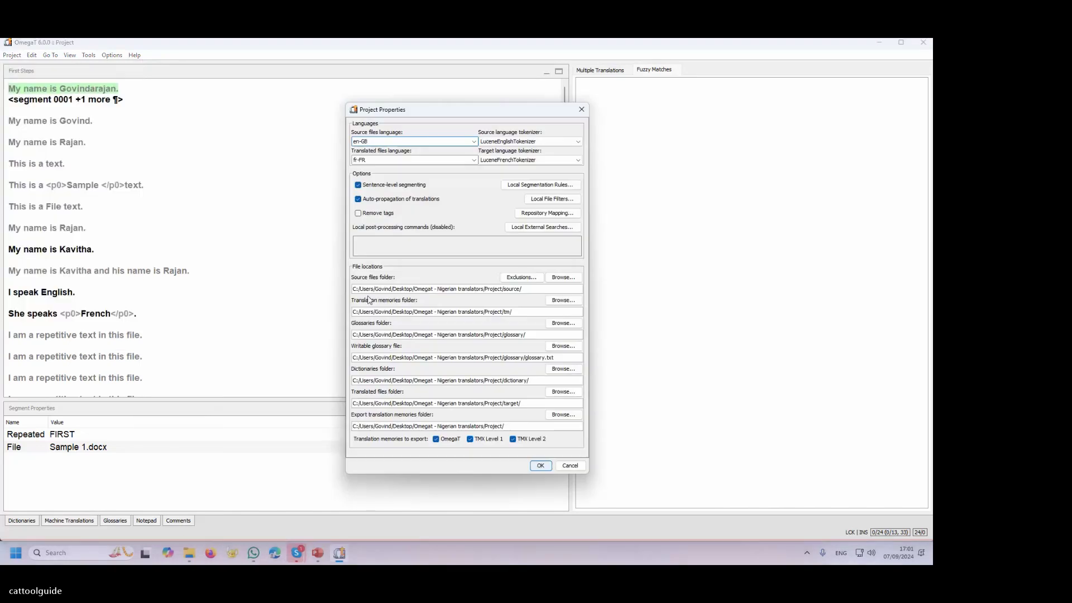
click(570, 466)
- Look at the project commands and at Sample 1.docx in the source folder in File Explorer, and return to OmegaT
click(13, 55)
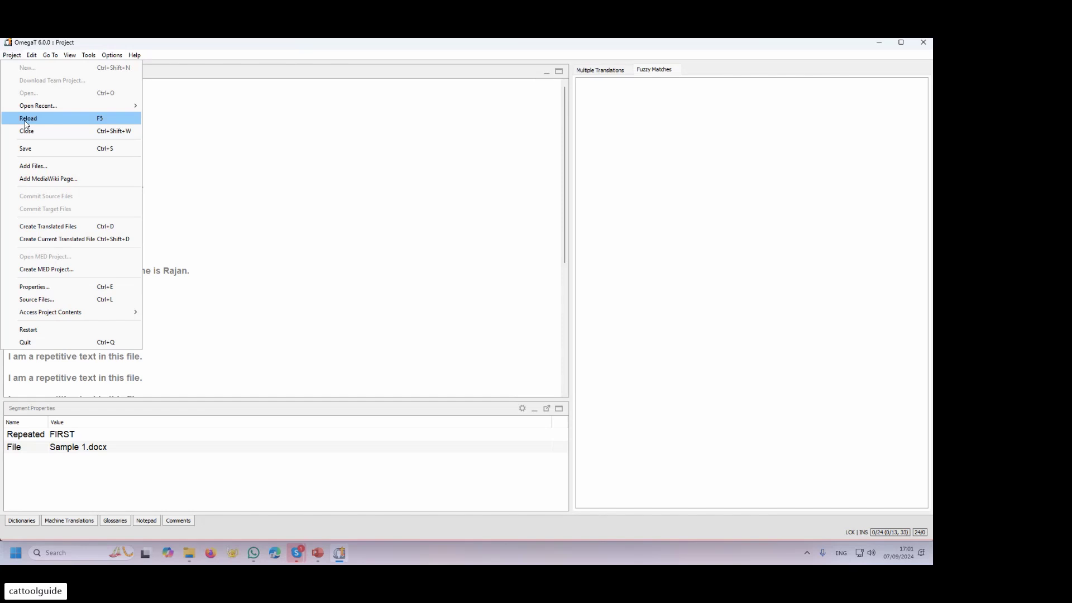
click(189, 553)
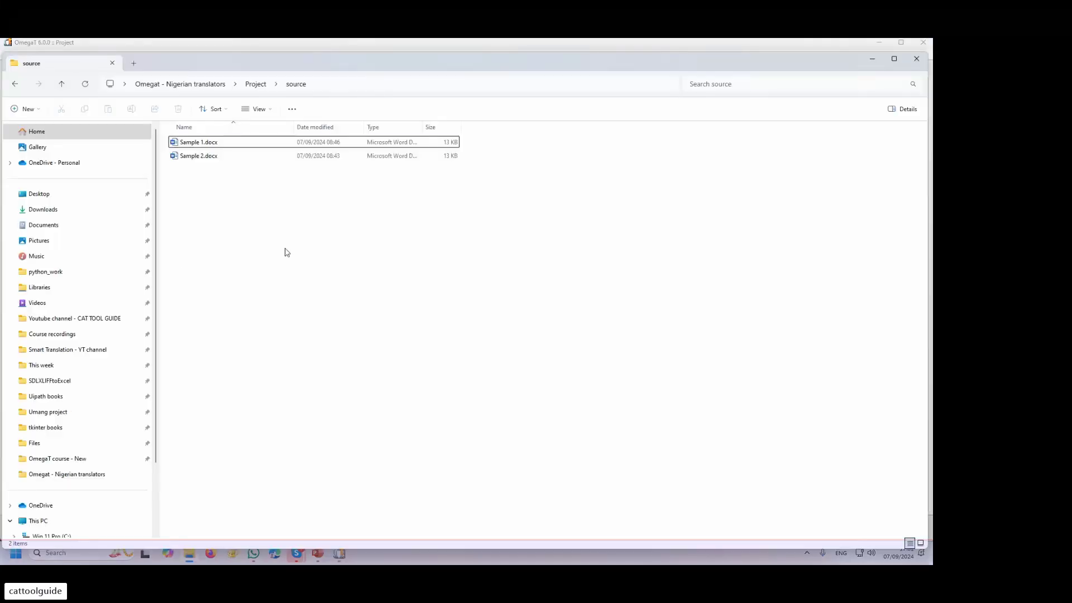
click(209, 145)
click(873, 59)
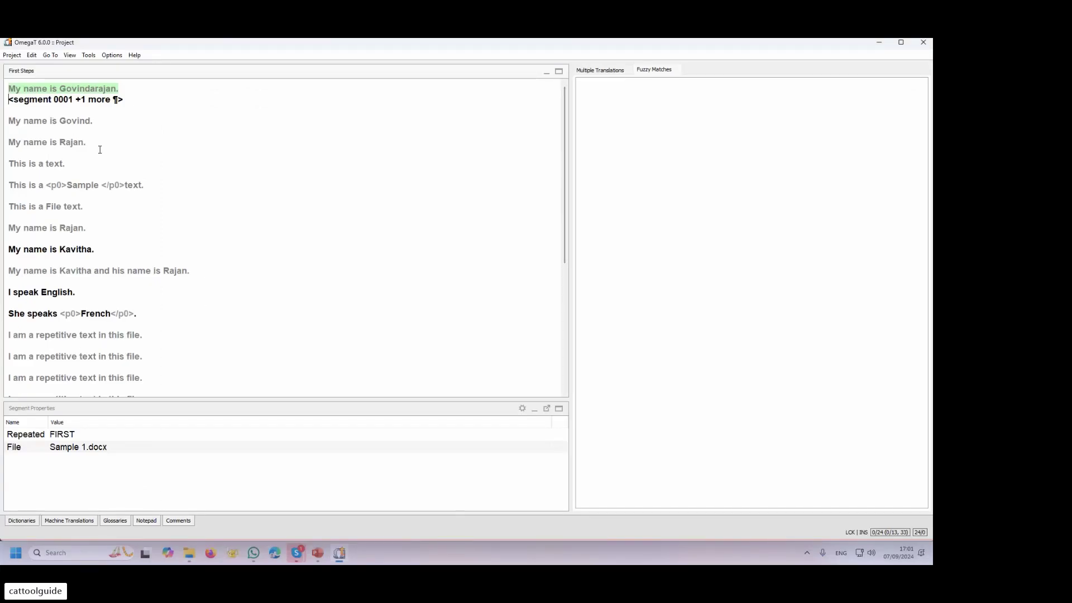
- Translate the first segment of Sample 1.docx as "Je m'appelle" followed by the person's name, and advance to segment 0002
text(Je m)
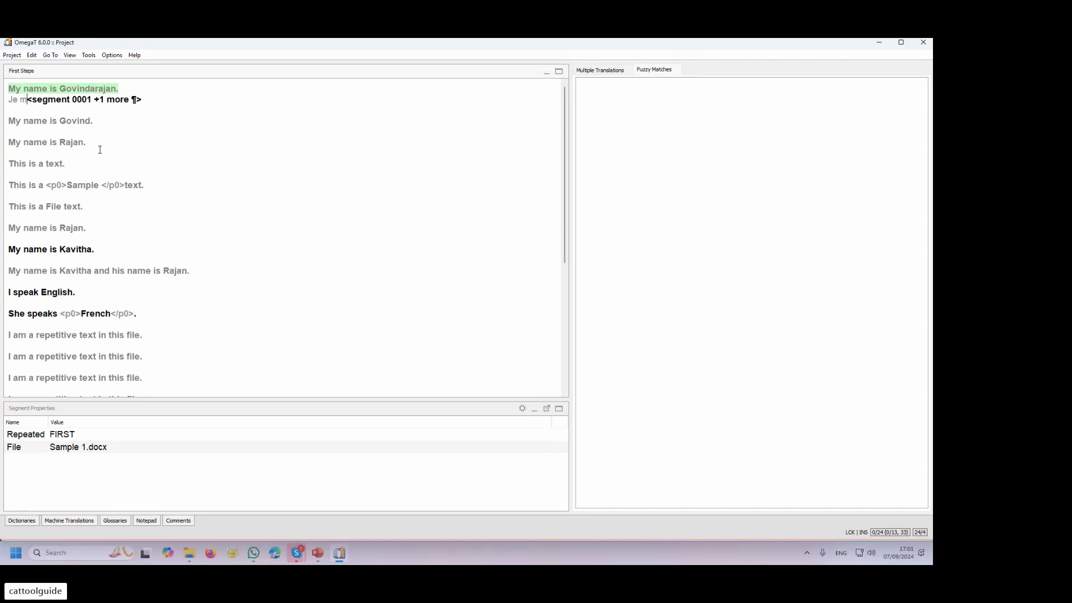
text('appelle )
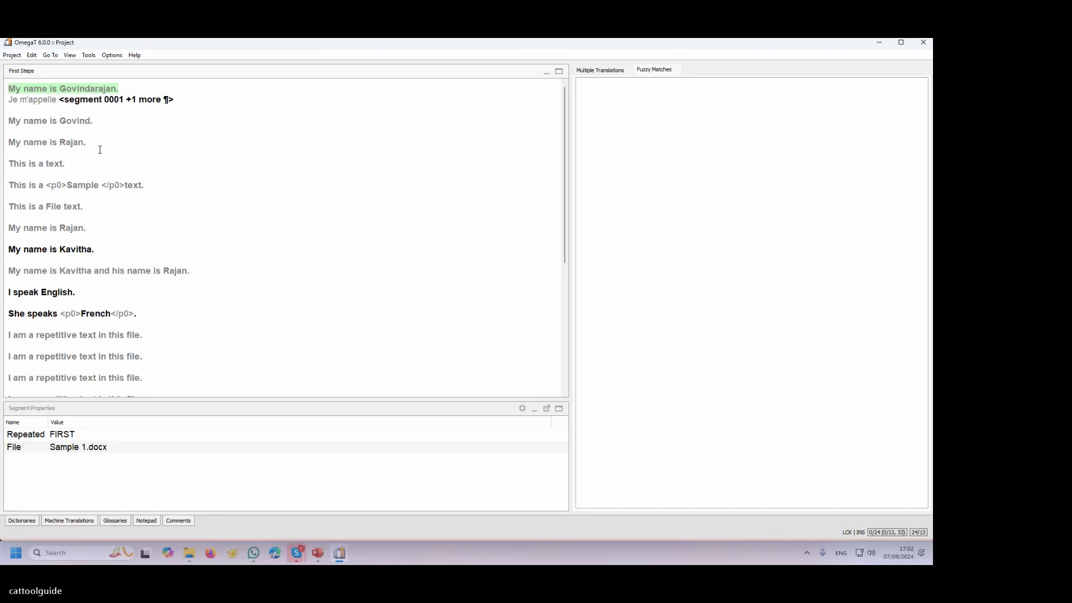
text(Govindarajan)
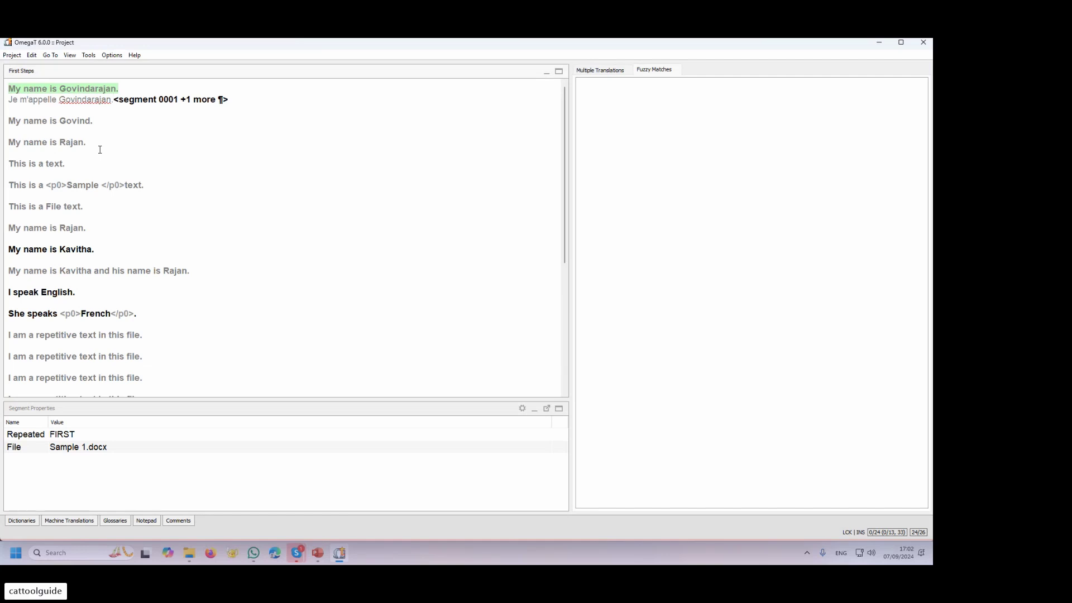
key(Return)
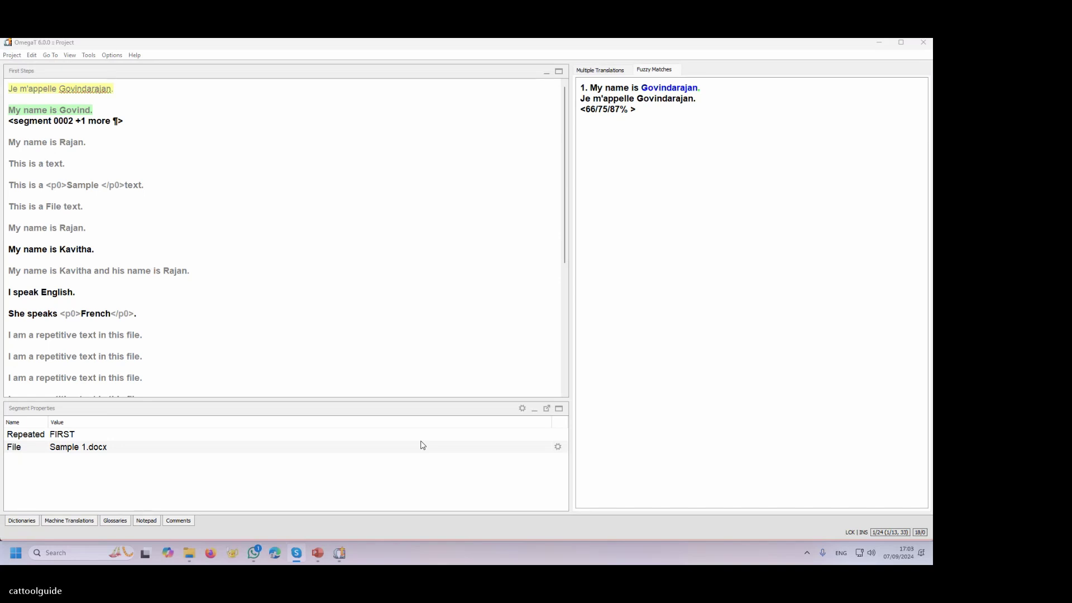
- Reopen the translated first segment, minimize the Segment Properties pane, and advance to segment 0002 again
click(25, 89)
right_click(39, 89)
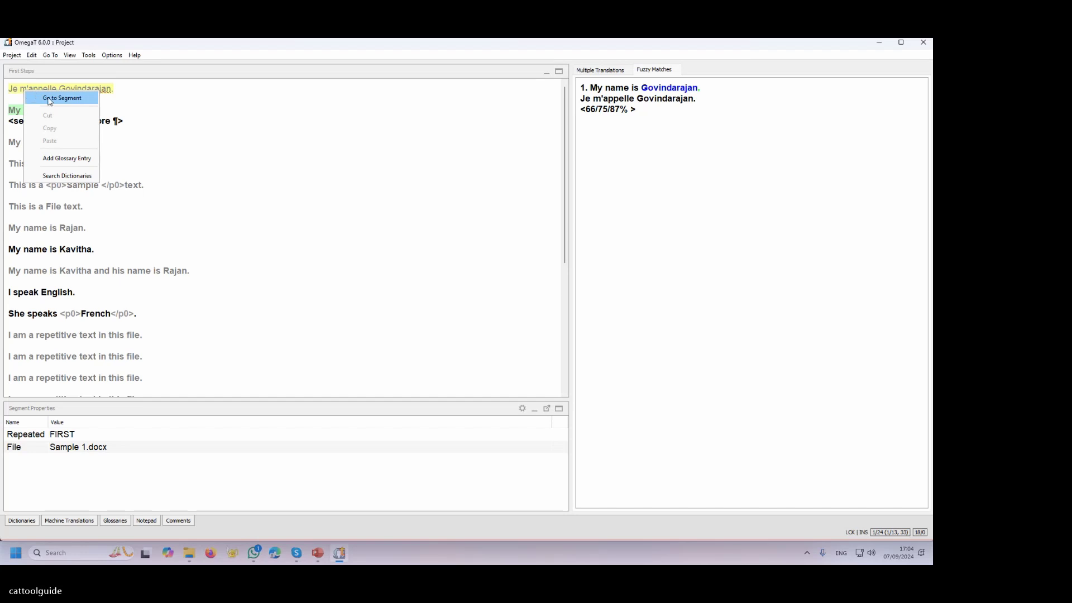
click(70, 99)
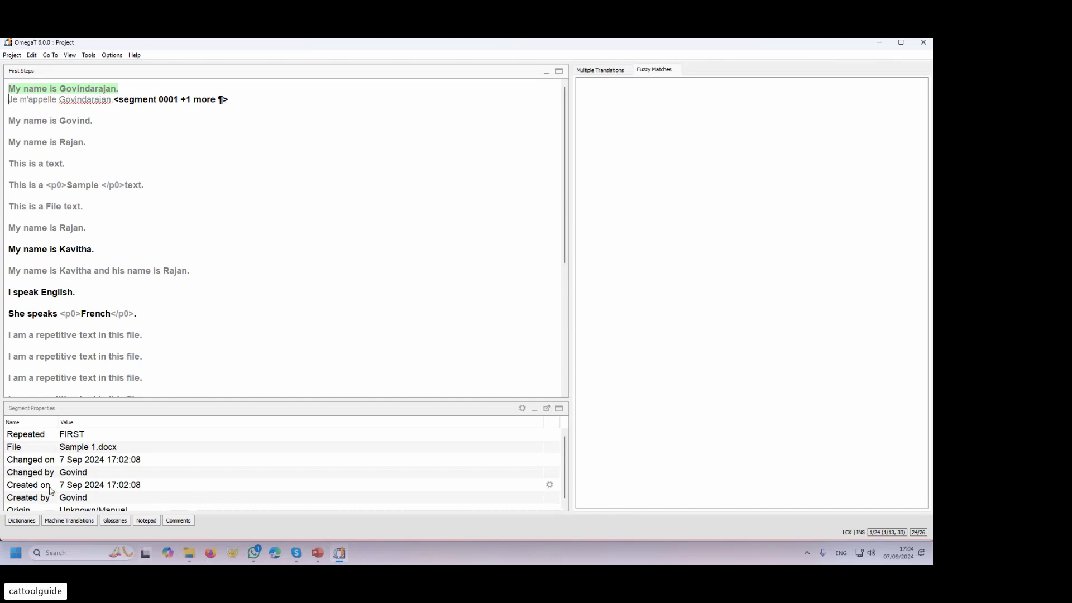
click(535, 409)
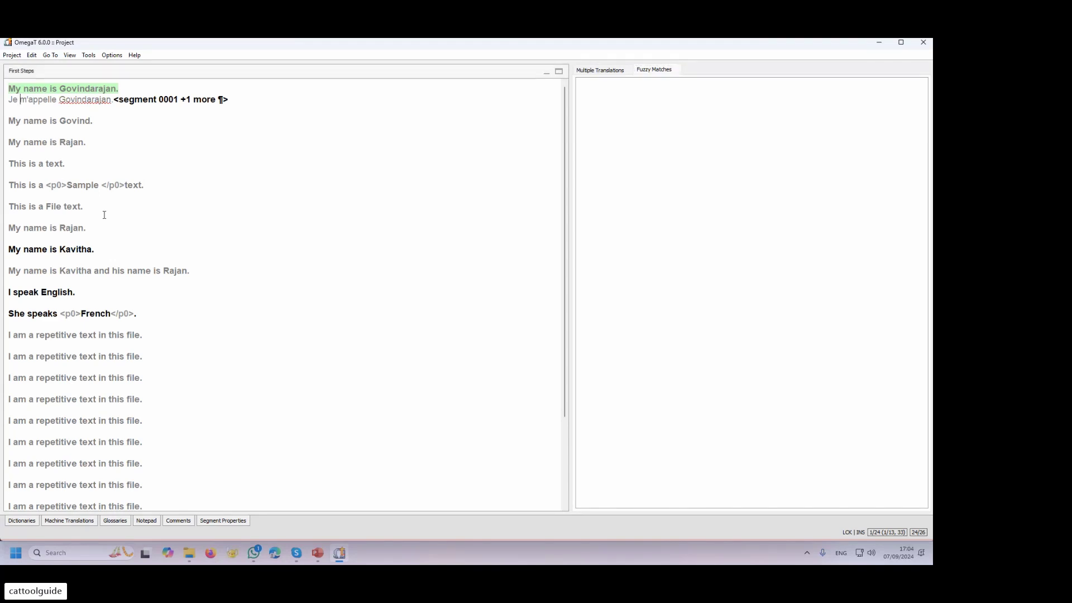
key(Return)
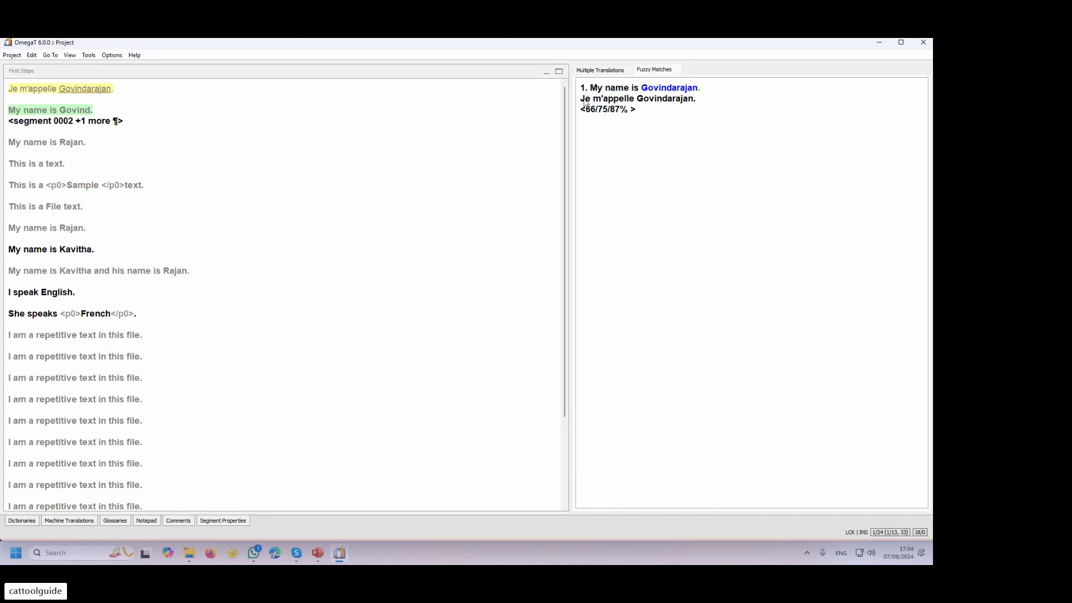
- Fill segment 0002 with placeholder text and replace that translation with the fuzzy match
right_click(584, 103)
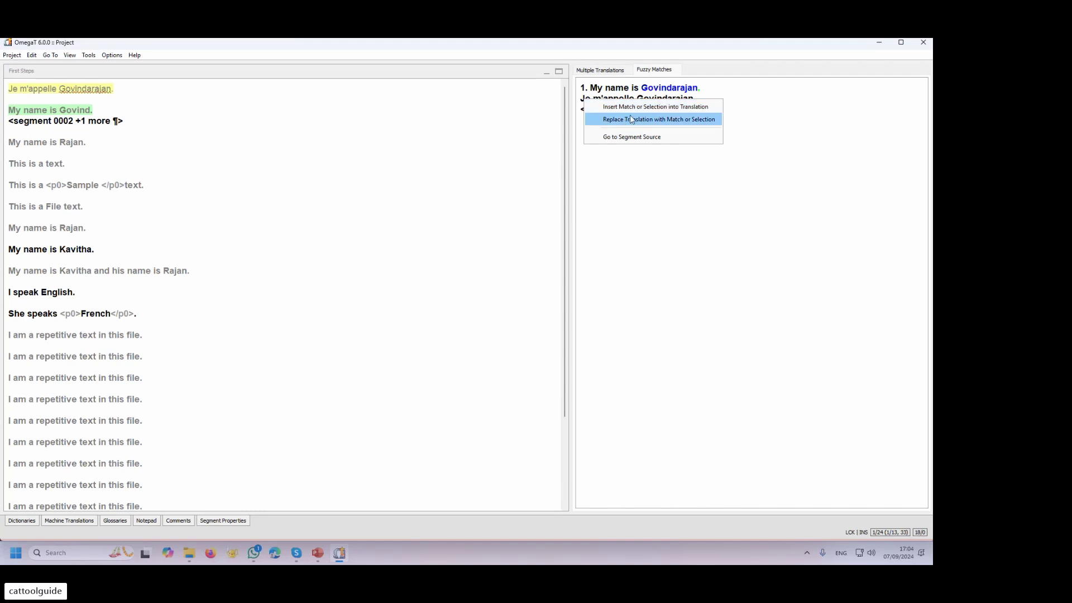
click(633, 157)
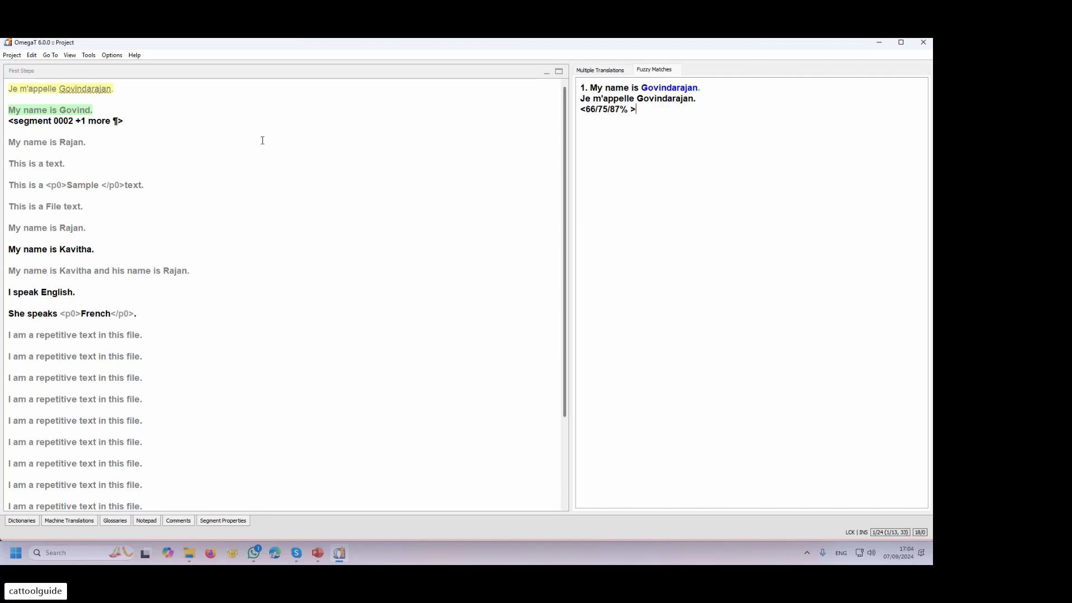
click(8, 121)
text(sgahgshagsahsa)
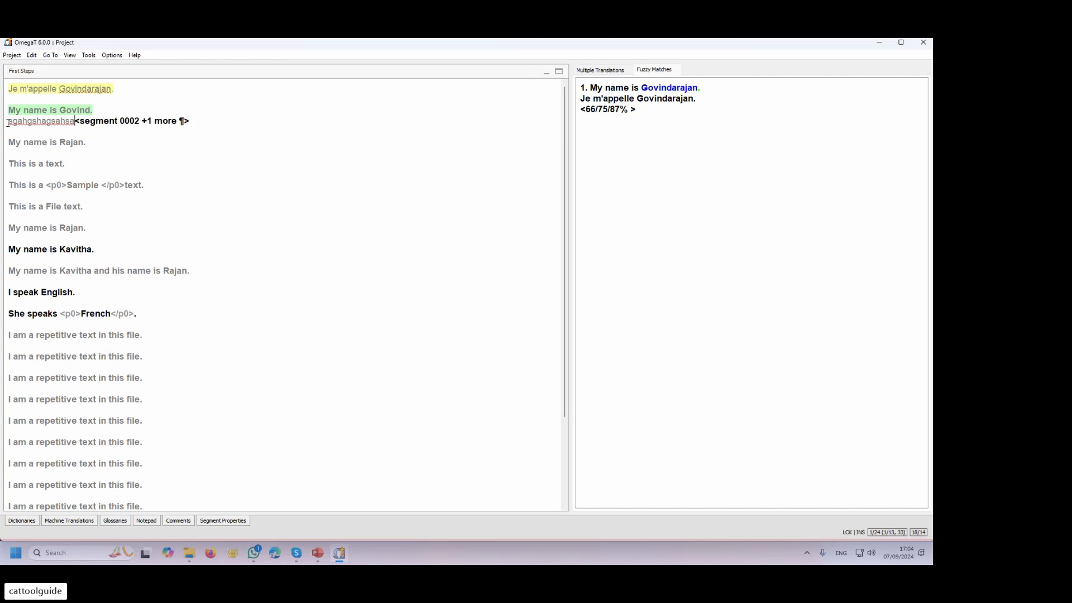
right_click(593, 100)
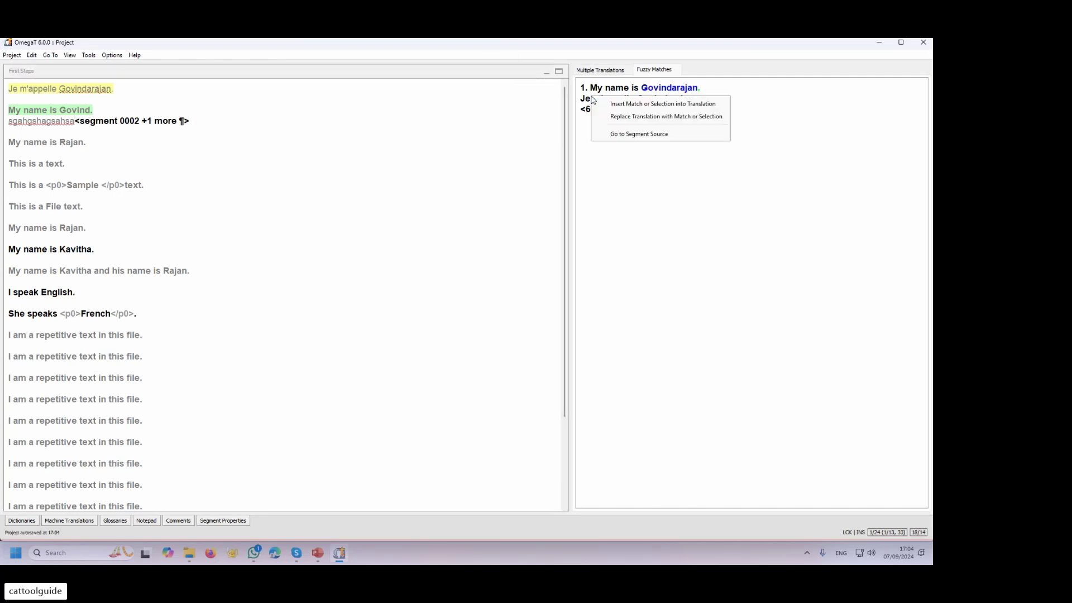
click(622, 119)
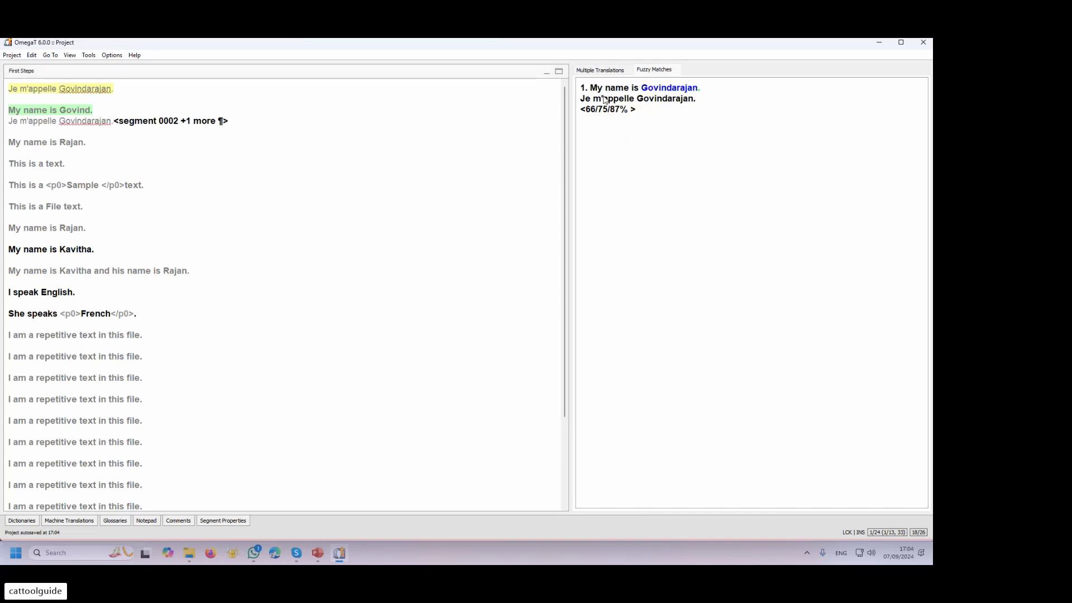
- Add stray text within segment 0002's translation and insert the fuzzy match at the text cursor
text(s)
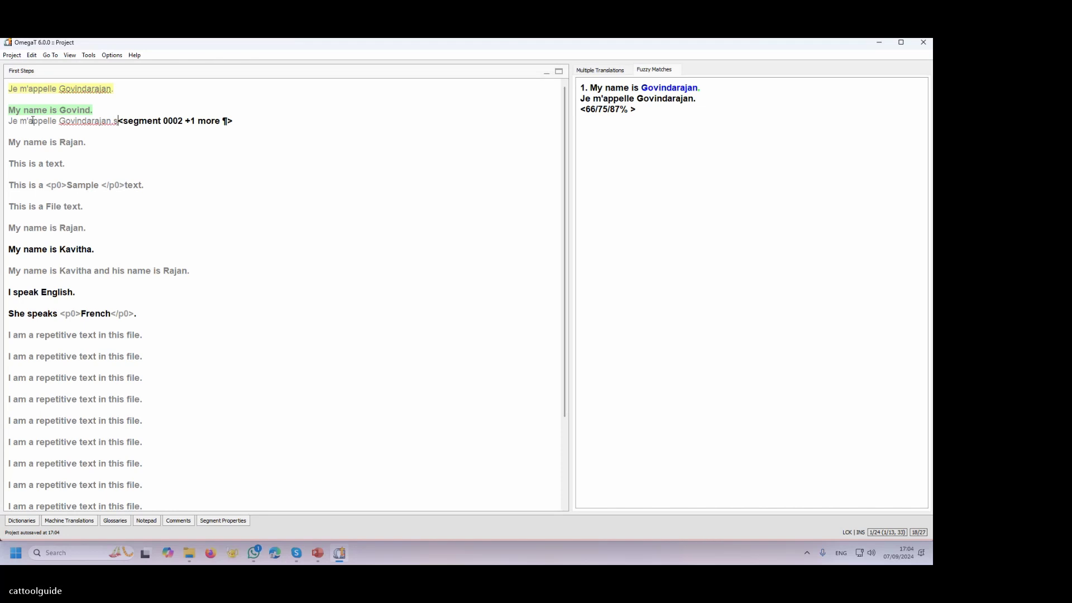
click(33, 121)
text(sasasassaasa)
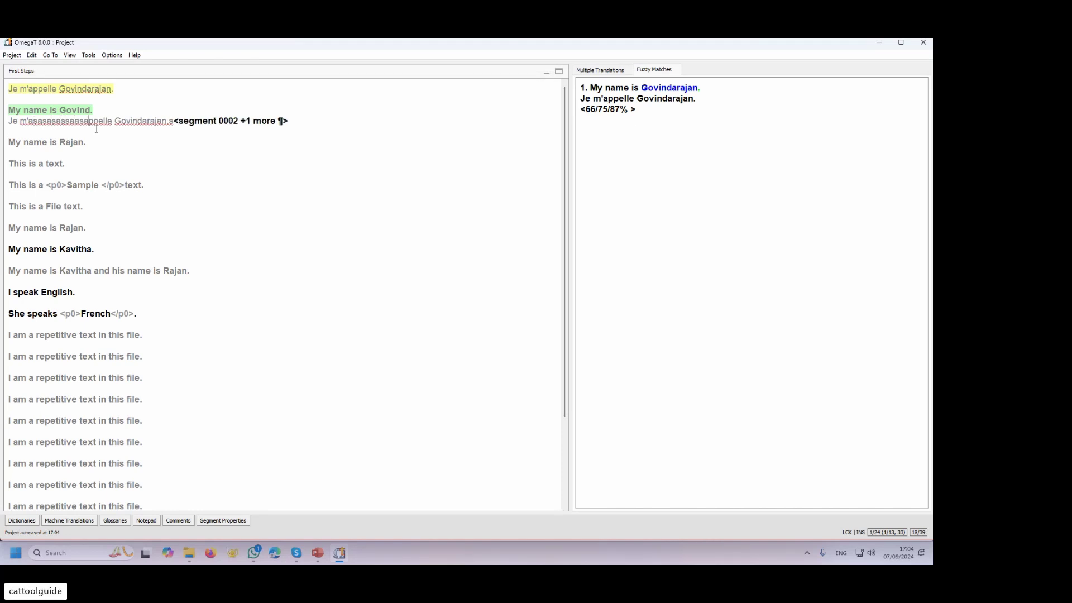
right_click(629, 110)
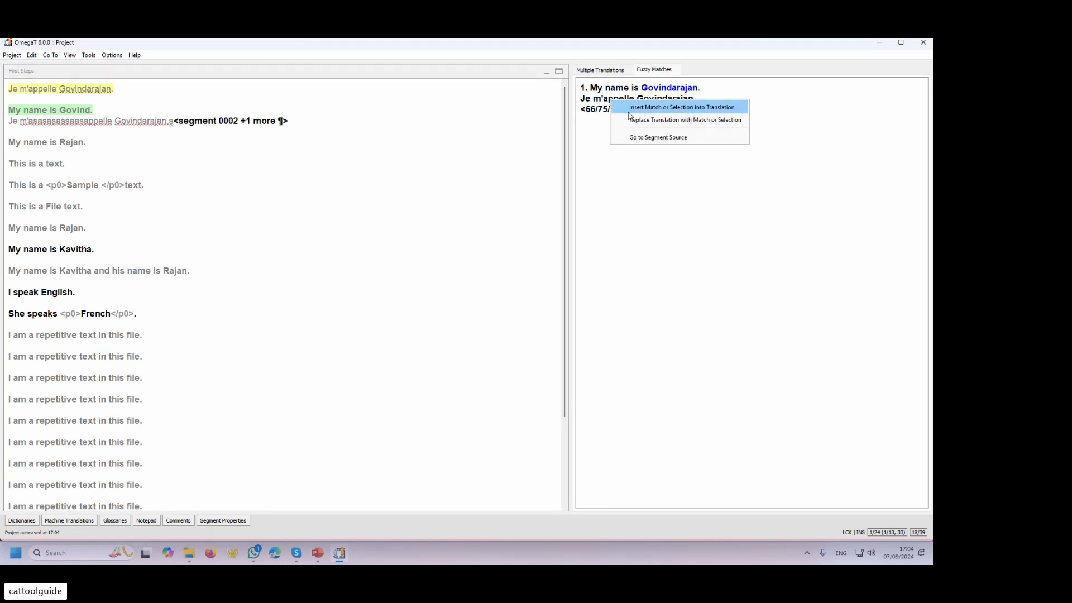
click(631, 109)
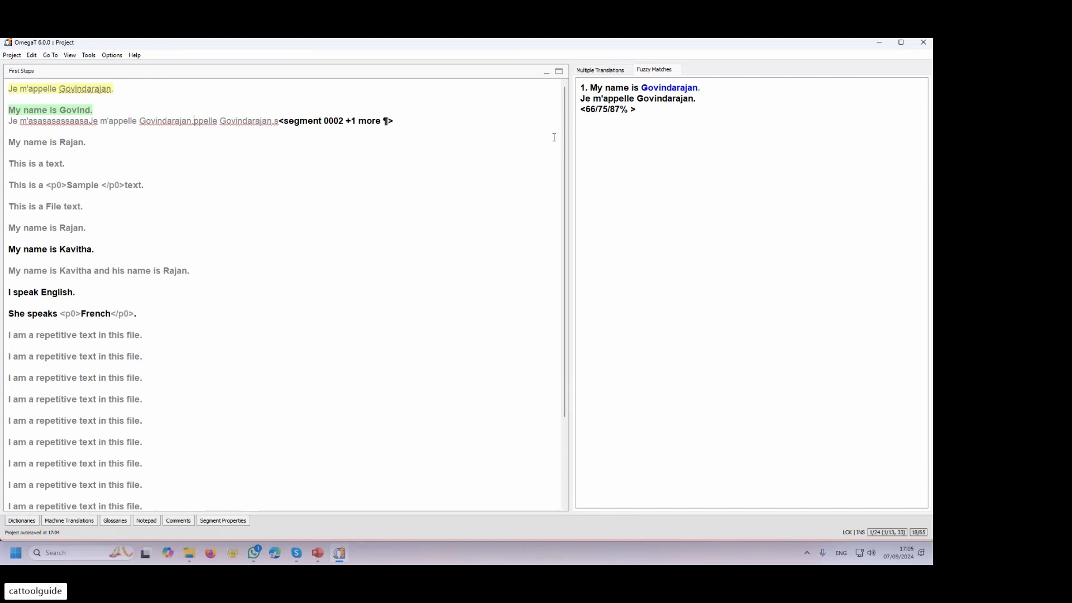
- Replace segment 0002's whole translation with the fuzzy match and shorten the name to the one in the source
right_click(603, 101)
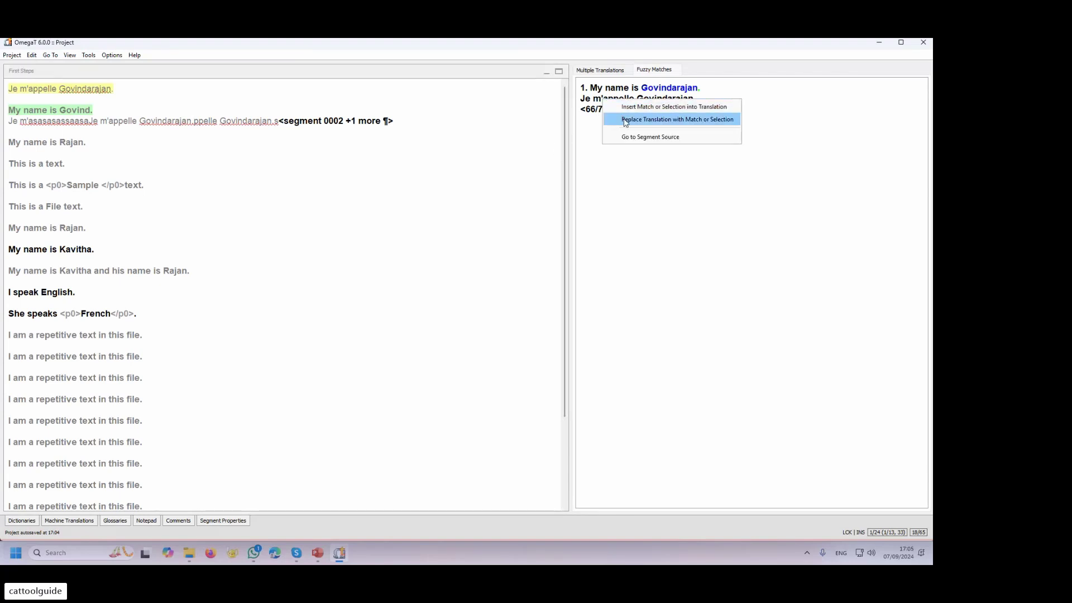
click(626, 121)
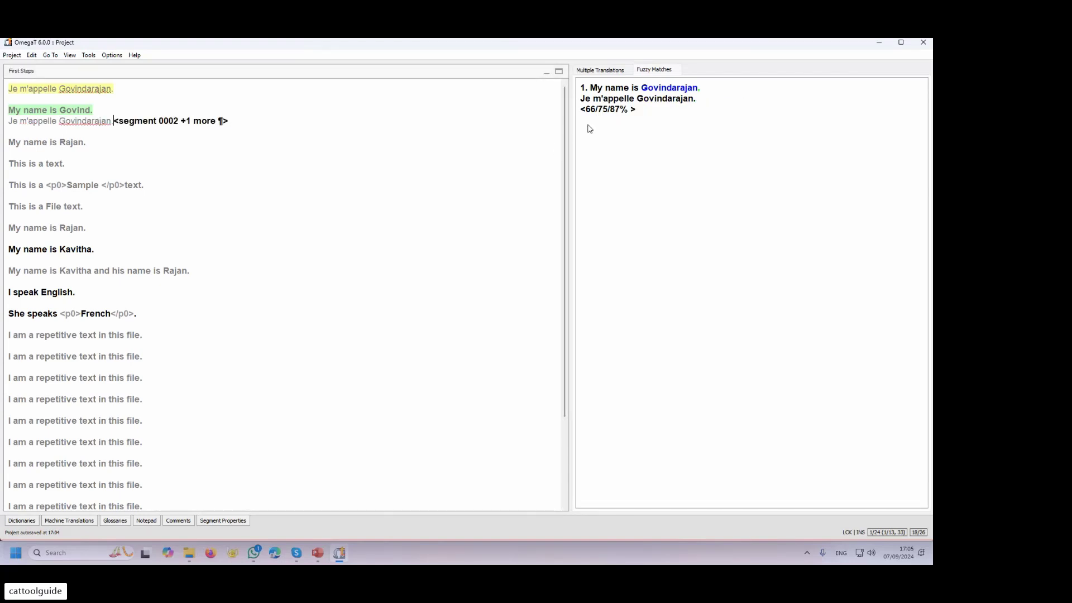
click(83, 123)
key(Delete)
key(Delete)
key(Delete)
key(Delete)
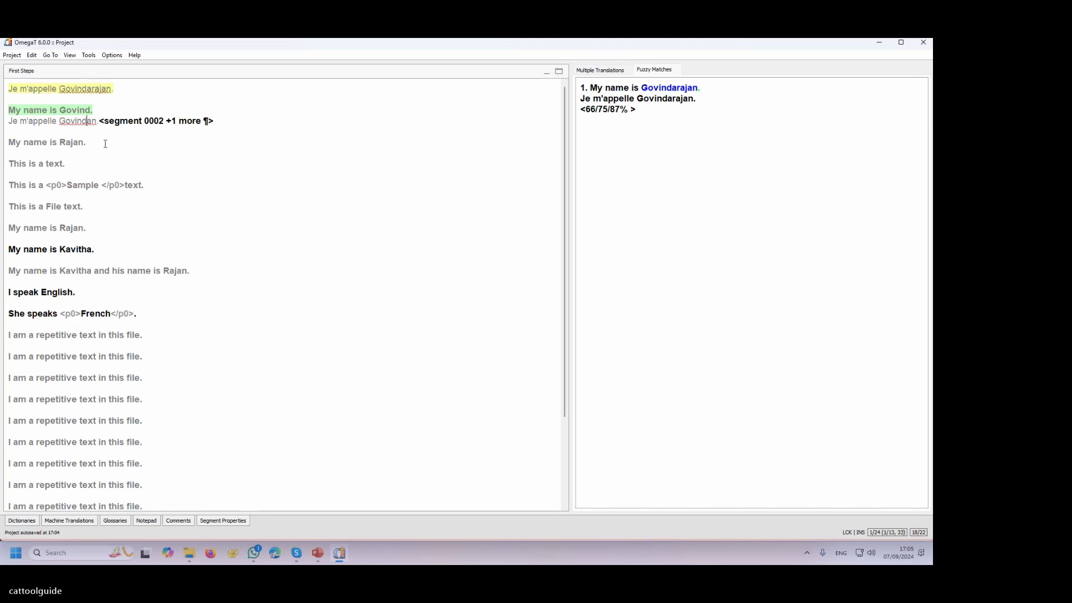
key(Delete)
key(Delete)
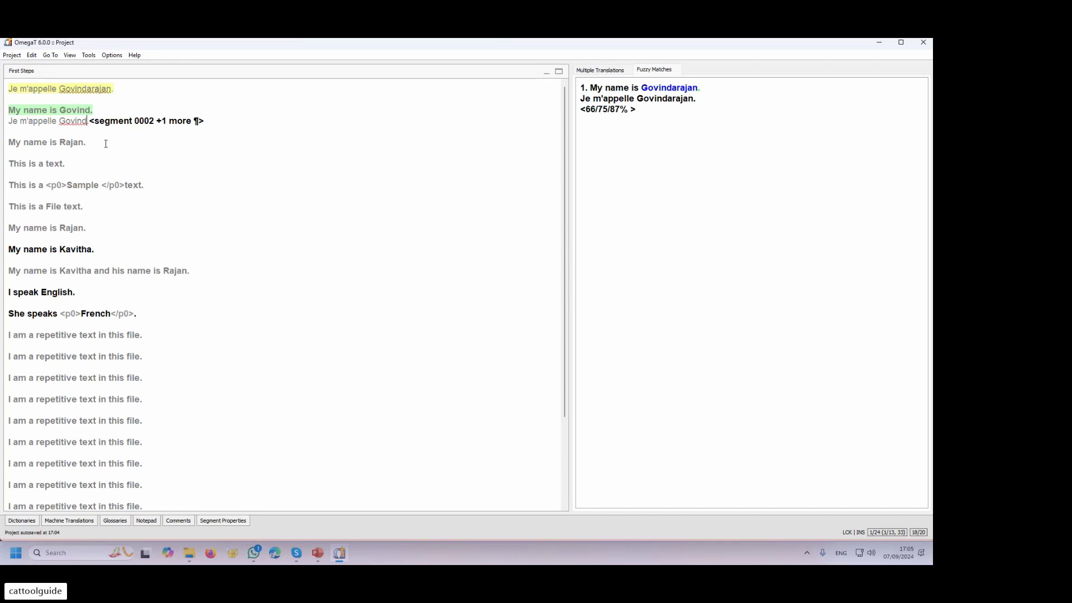
- Use Go to Segment to jump to segment 16 and return to segment 2
click(32, 56)
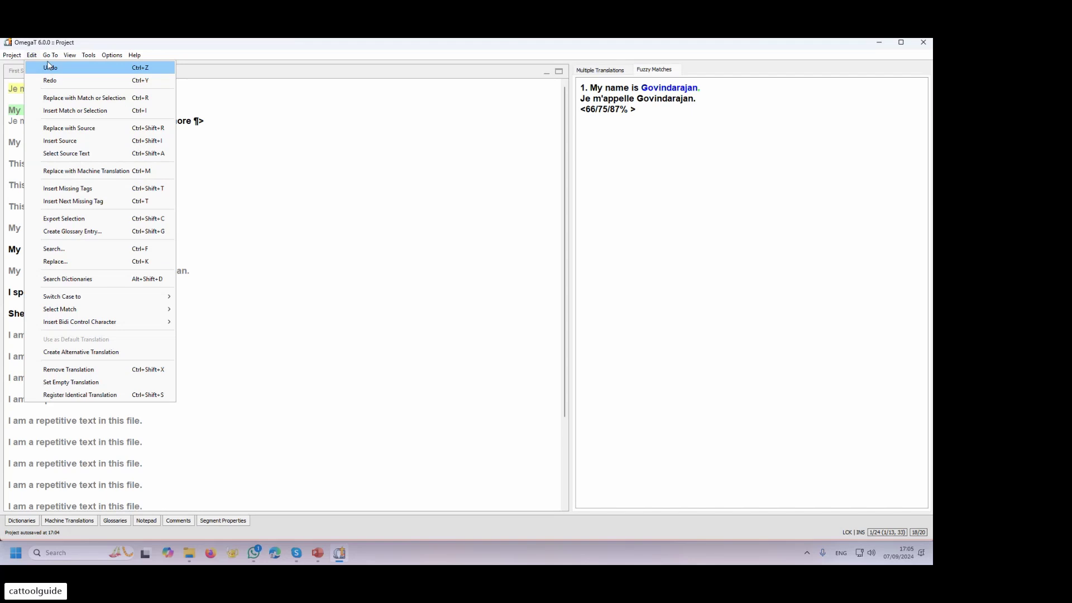
mouse_move(50, 56)
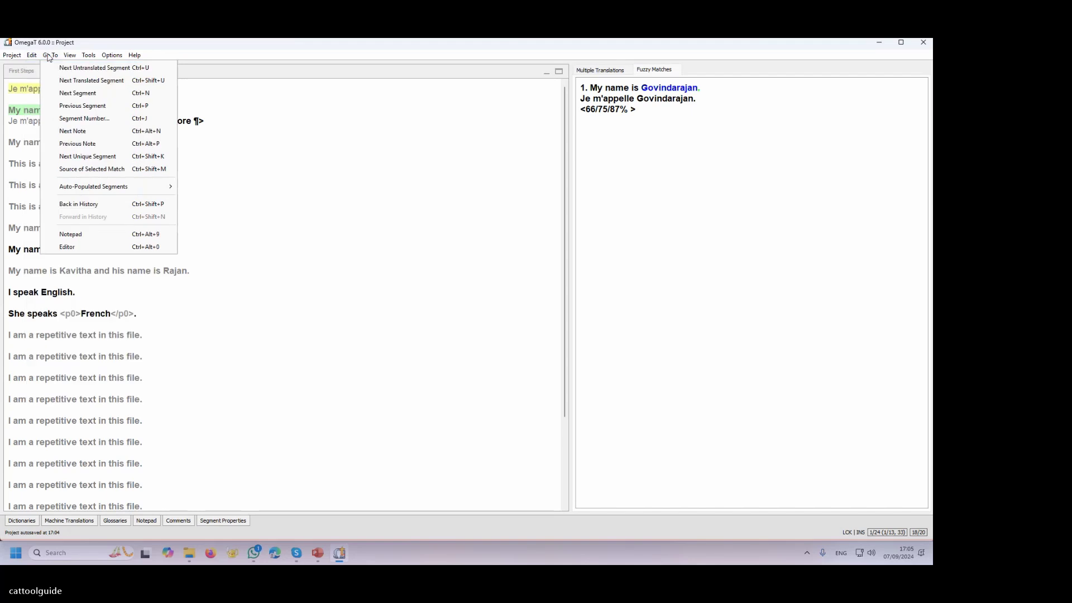
click(148, 120)
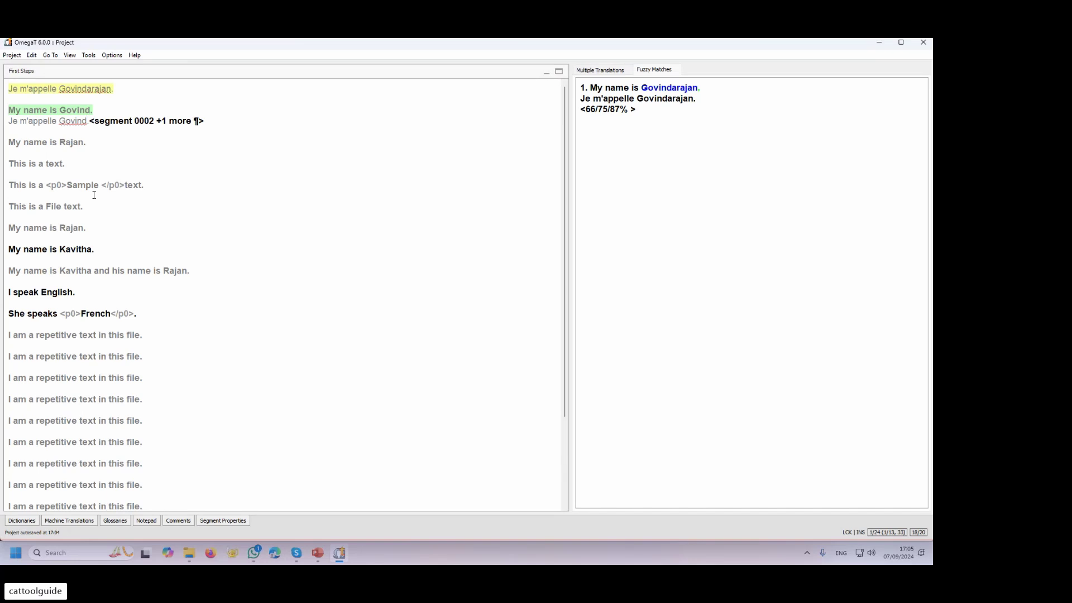
key(ctrl+j)
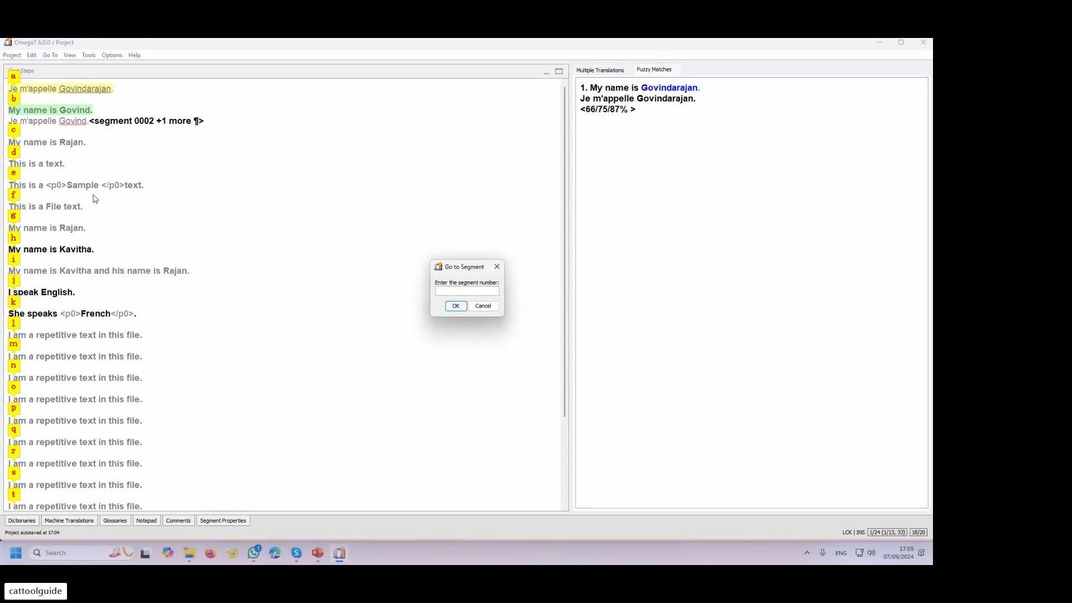
key(p)
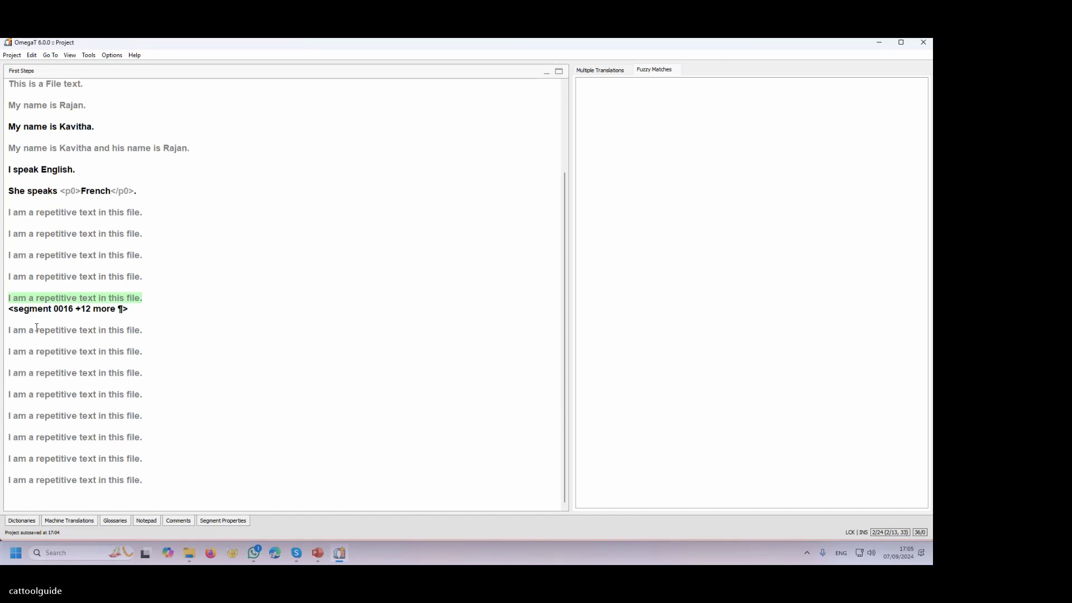
key(ctrl+j)
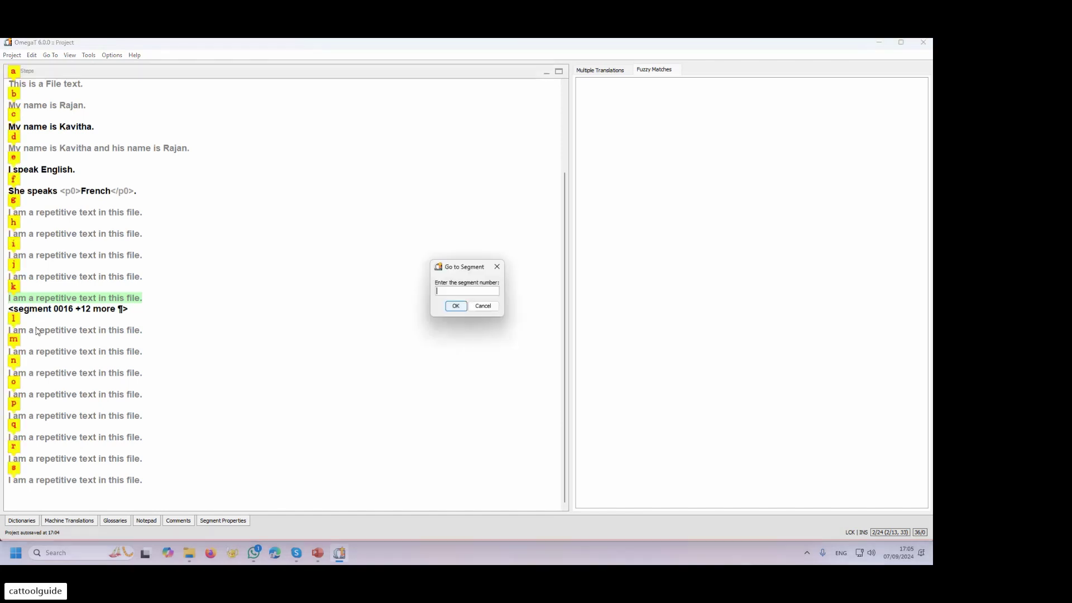
text(2)
click(455, 306)
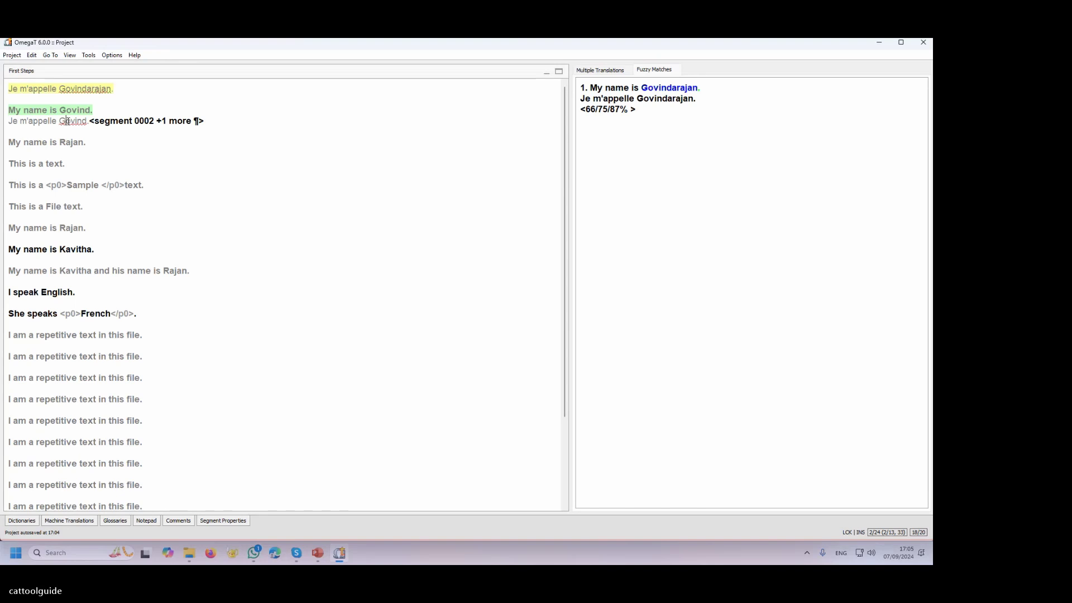
- Confirm segment 0002, and translate segment 0003 as "Je m'appelle" followed by the person's name from the source, advancing to segment 0004
key(Return)
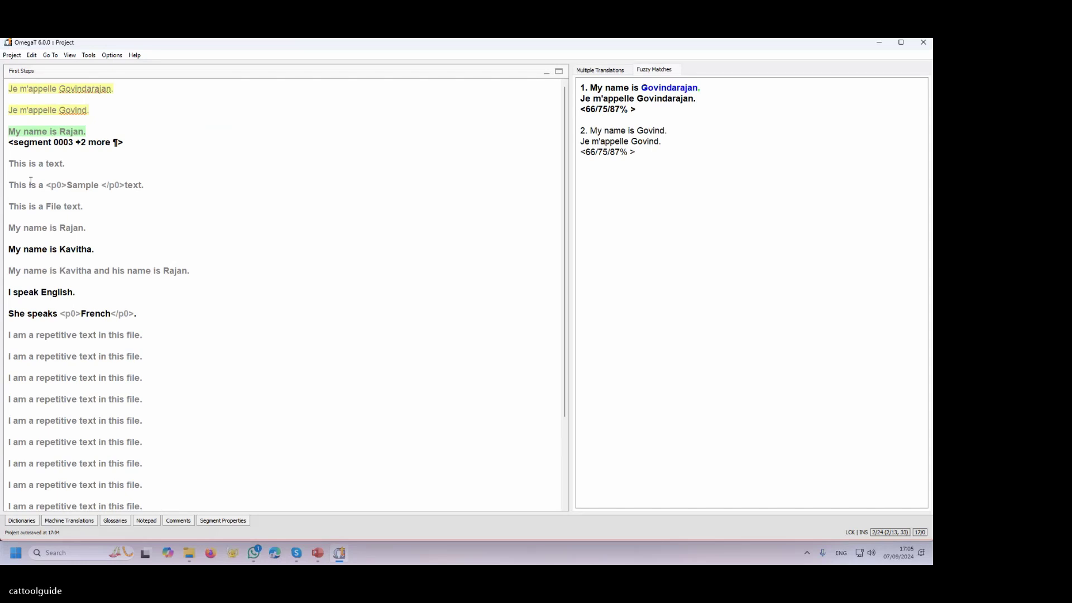
text(Je )
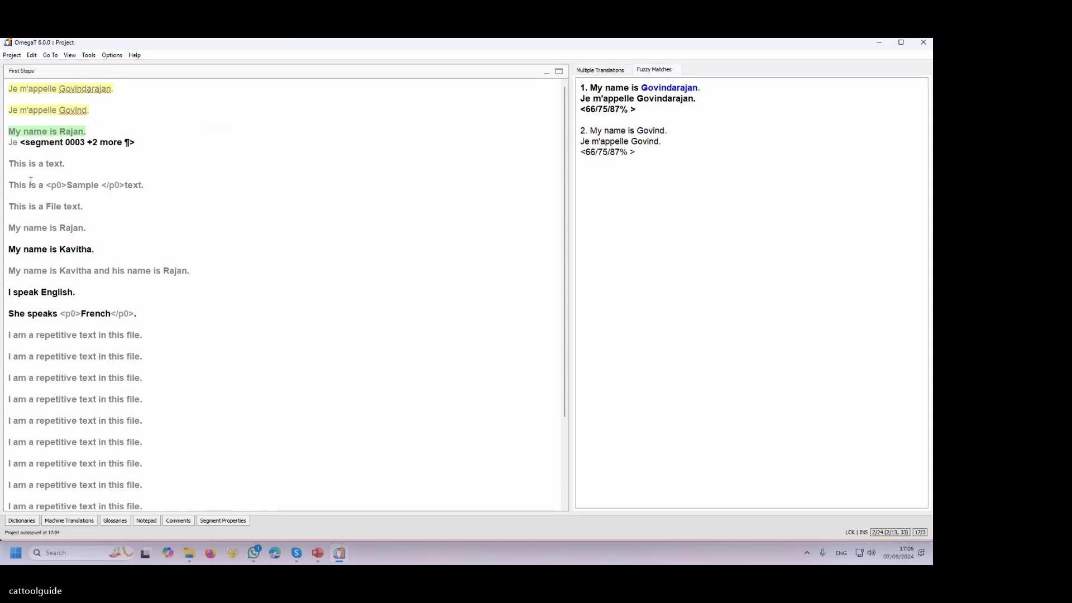
text( m'a[[e;;)
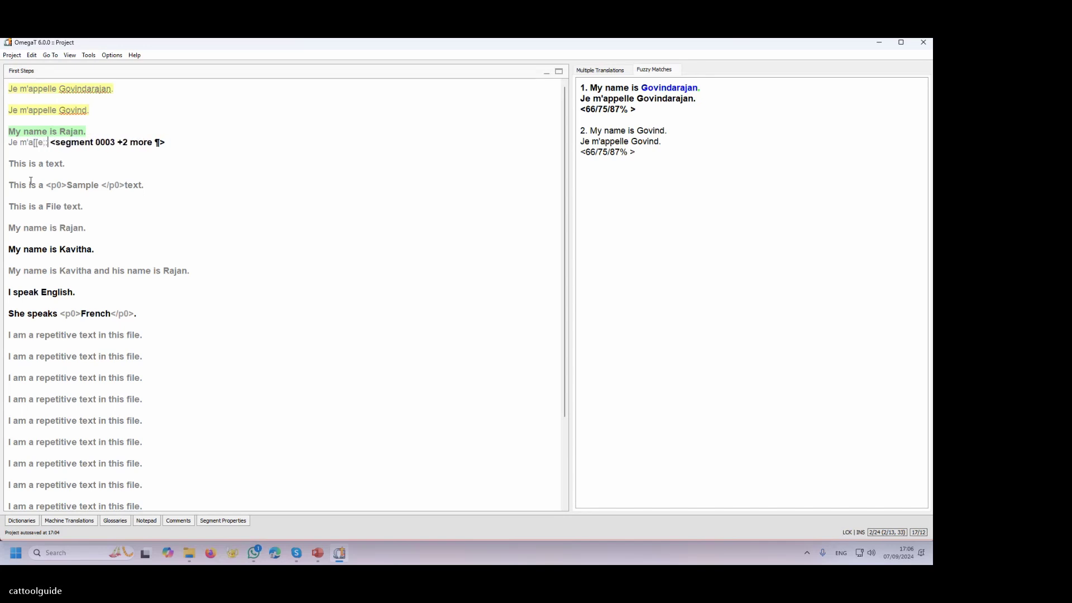
key(BackSpace)
key(BackSpace)
key(BackSpace)
text(ppel)
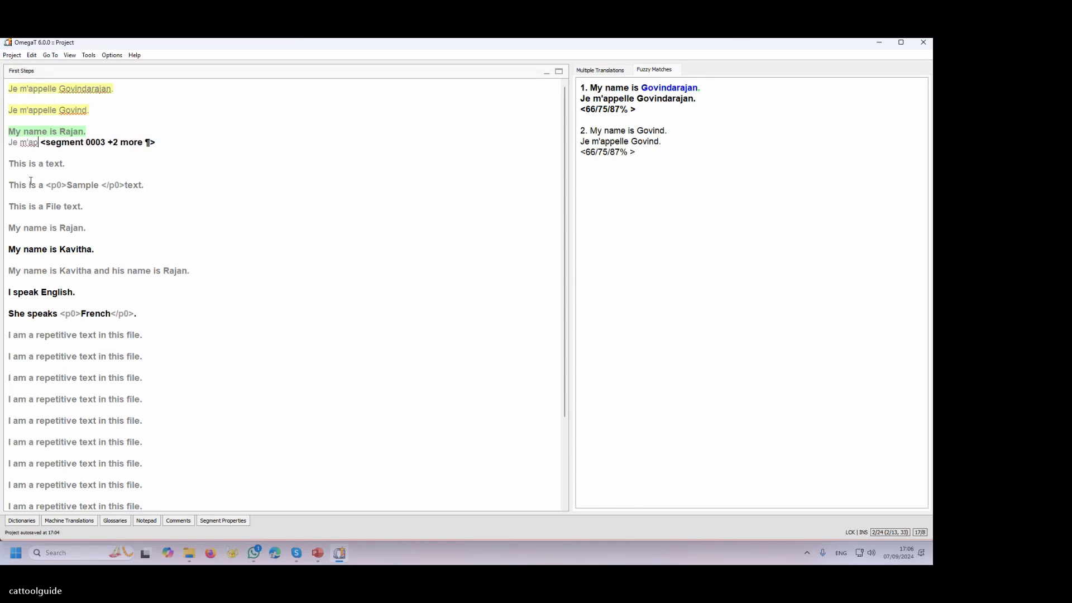
text(Rajan.)
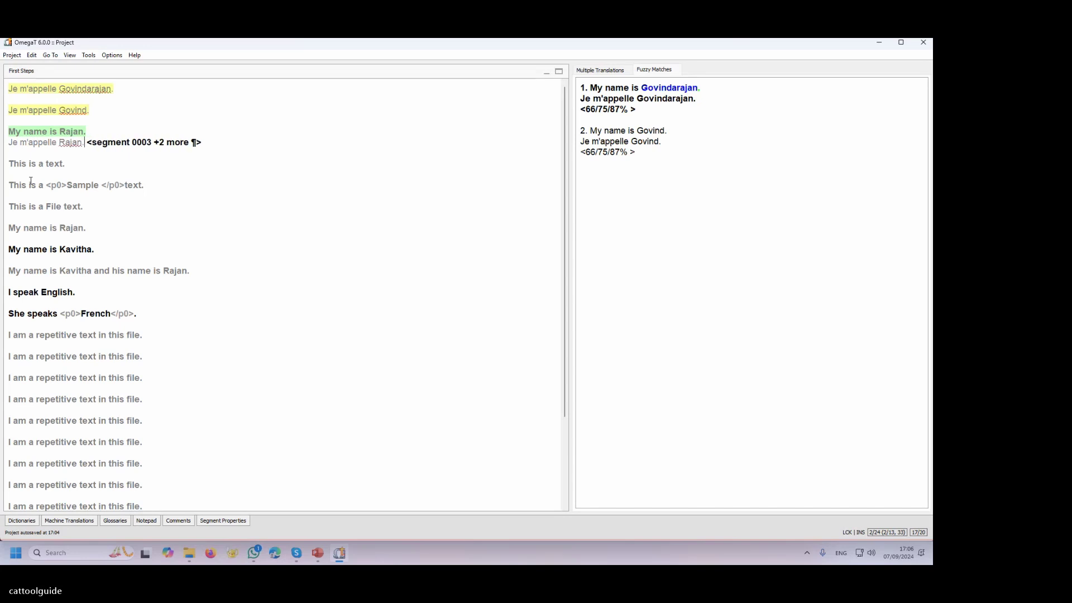
key(Return)
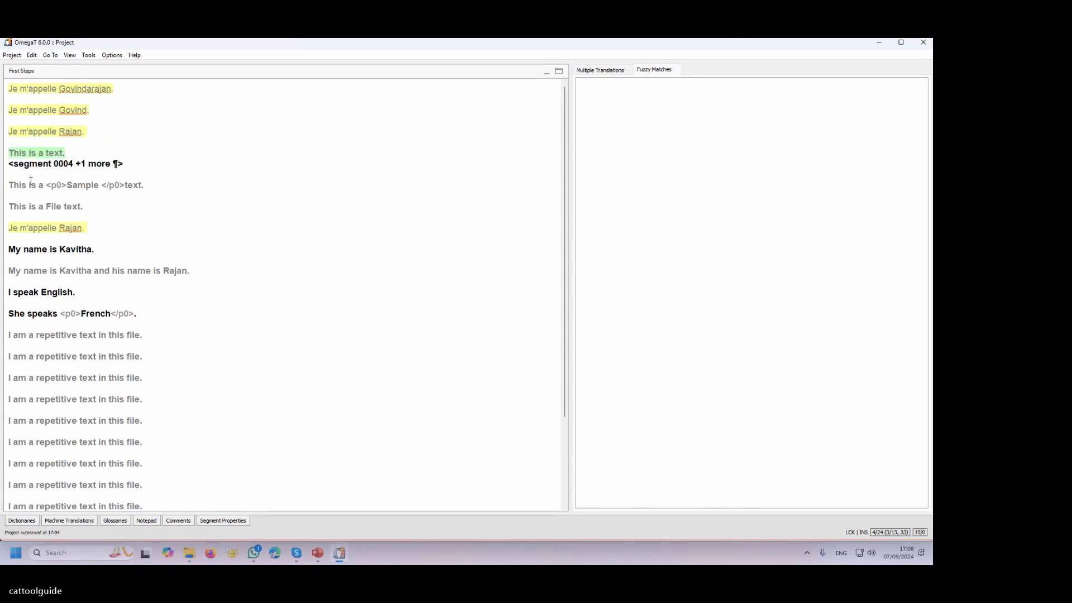
- Translate segment 0004 as "C'est un text." and advance to segment 0005
text(C'est un te)
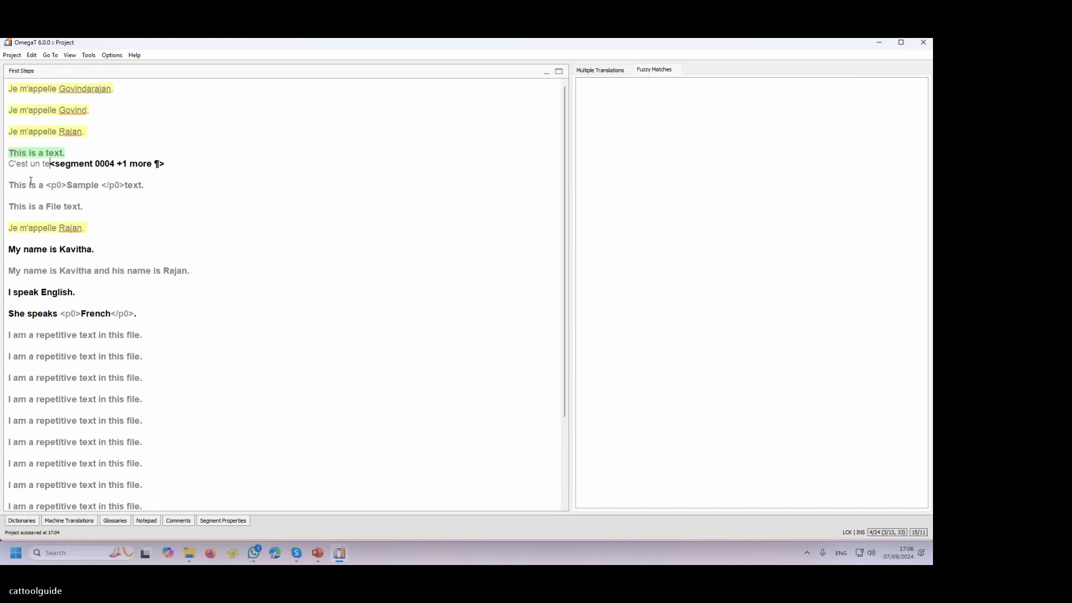
text(xt.)
key(Return)
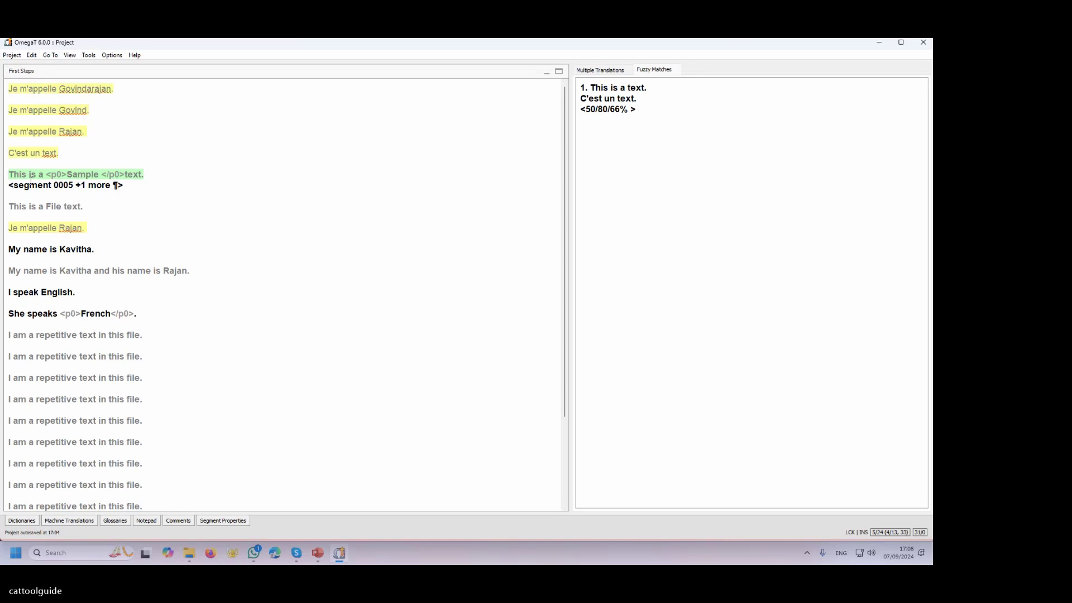
- Insert the fuzzy match into segment 0005 and extend it to "C'est un text d'echantillion."
right_click(592, 97)
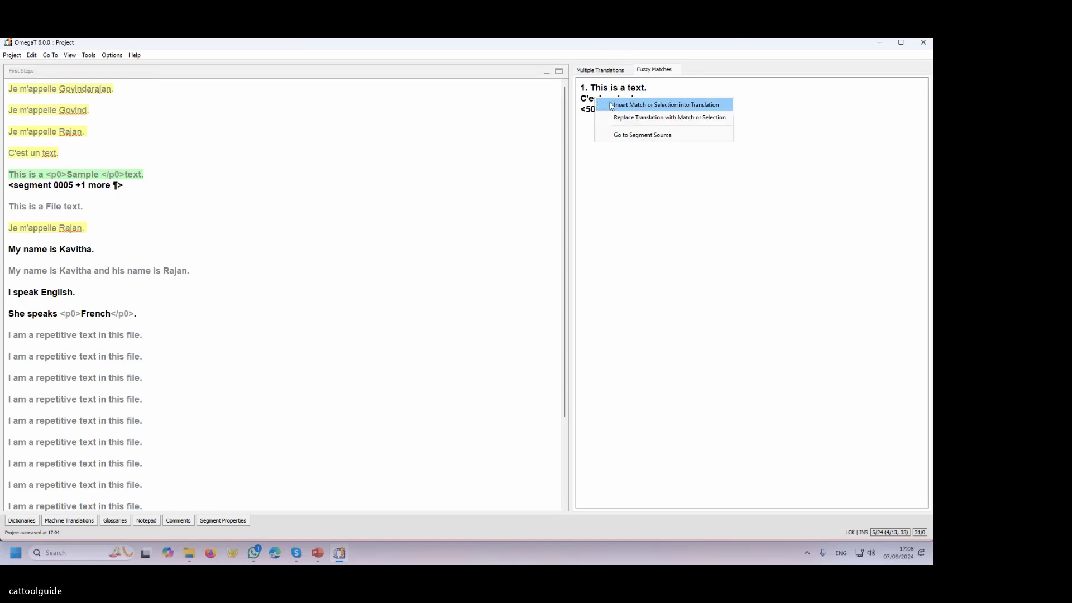
click(631, 102)
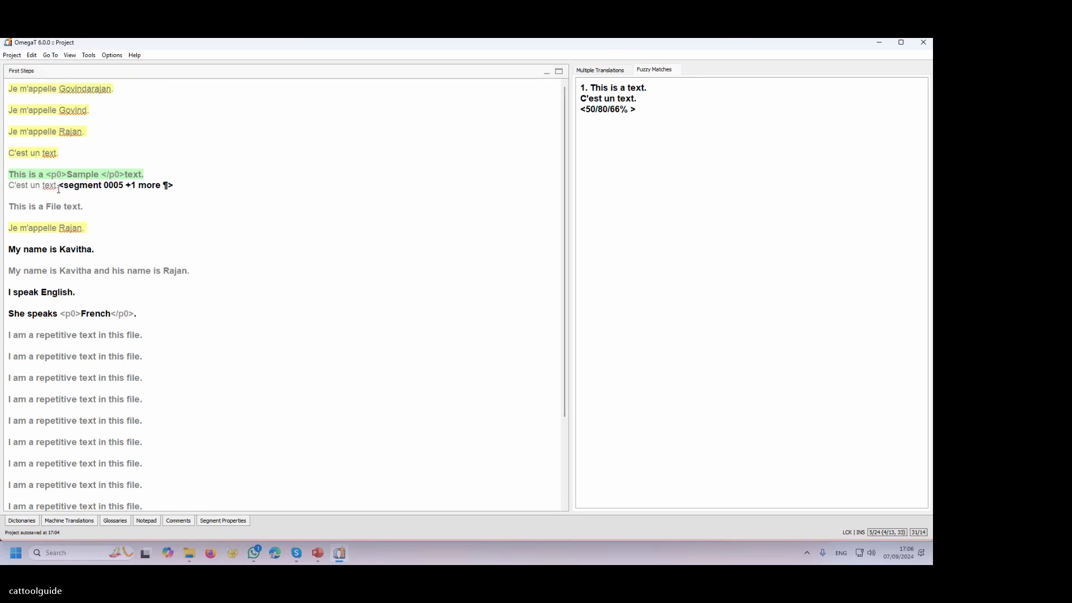
key(BackSpace)
text(de)
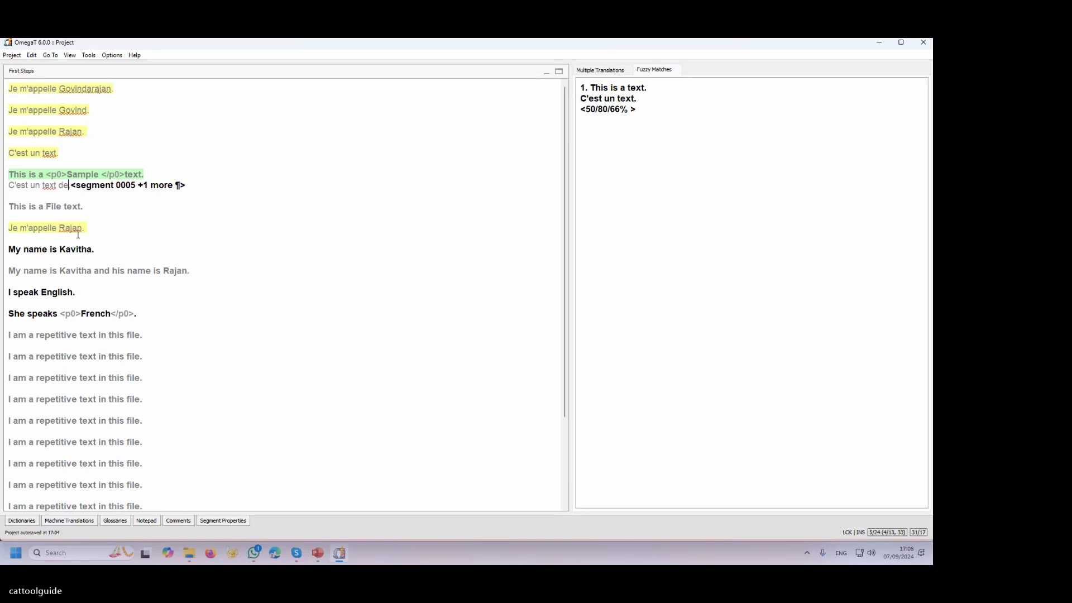
key(BackSpace)
text('ec)
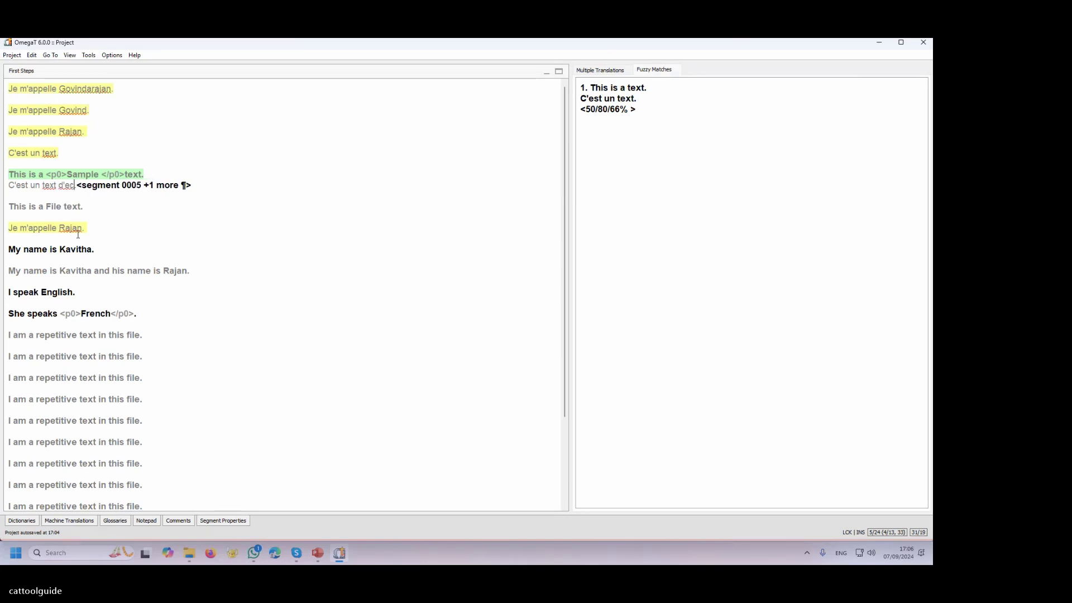
text(hantillion)
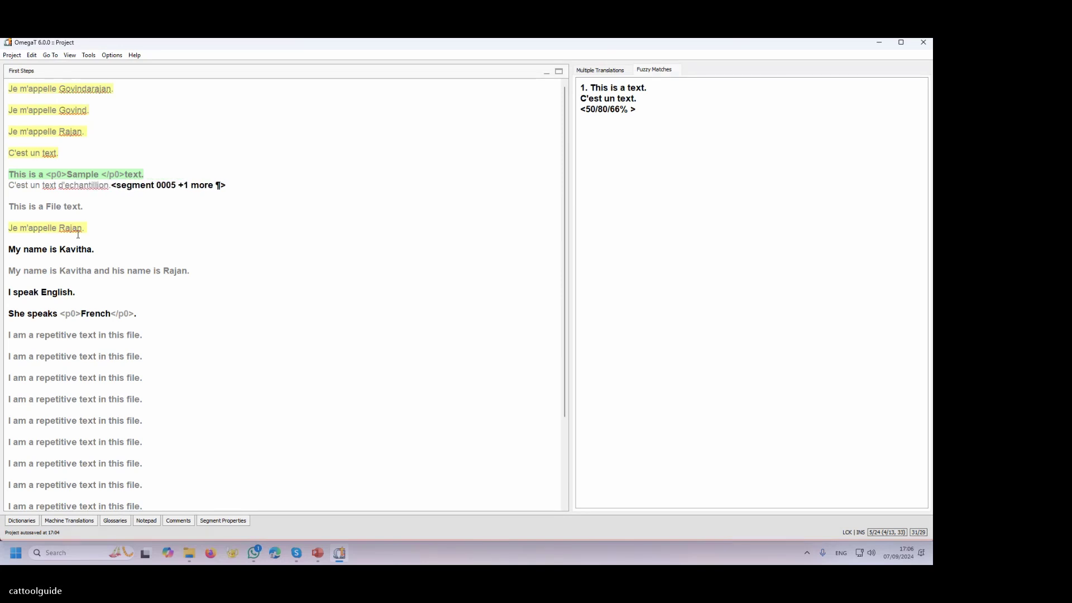
- Select the word "echantillion" in segment 0005's translation and insert the opening tag <p0> over it
key(shift+Left)
key(shift+Left)
key(shift+Left)
key(shift+Left)
key(shift+Left)
key(shift+Left)
key(shift+Left)
key(shift+Left)
key(shift+Left)
key(shift+Left)
key(shift+Left)
key(shift+Left)
right_click(93, 189)
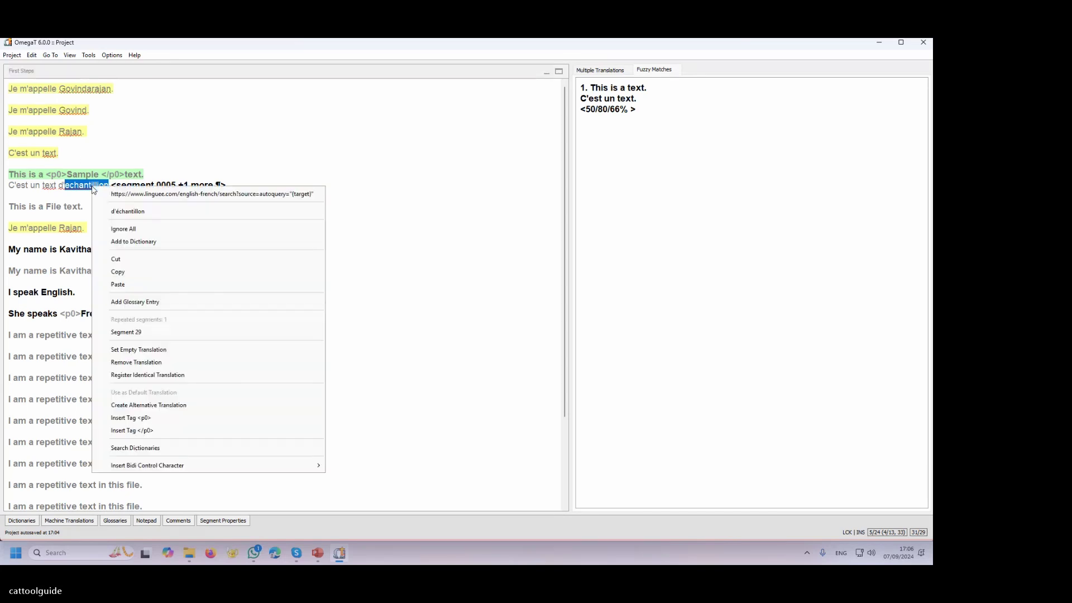
click(131, 418)
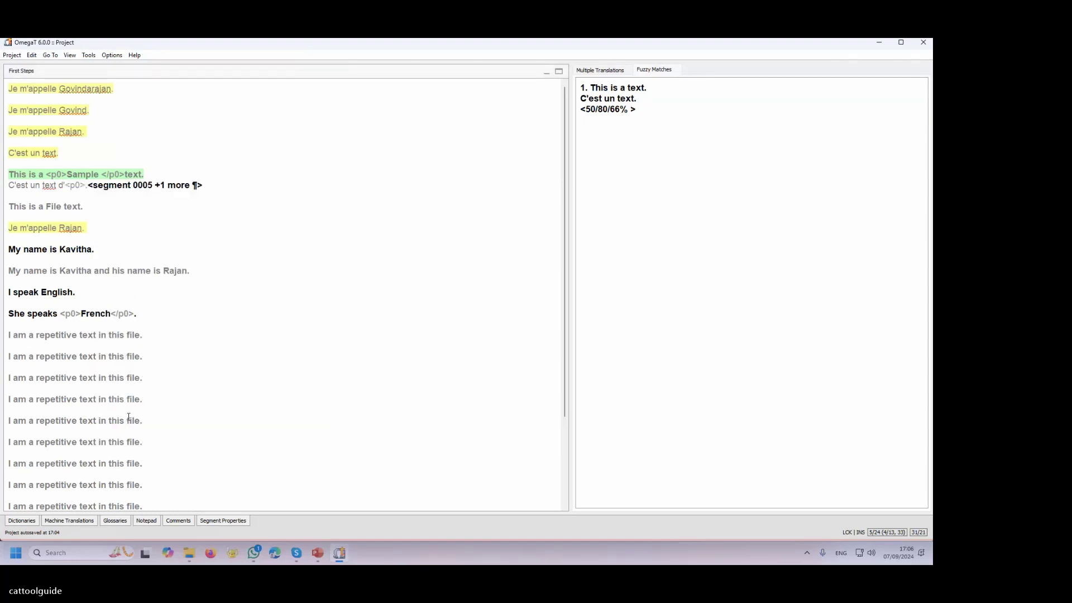
- Retype "echantillion" after the <p0> tag in segment 0005, add the closing </p0> tag, and advance to segment 0006
text(echantillion)
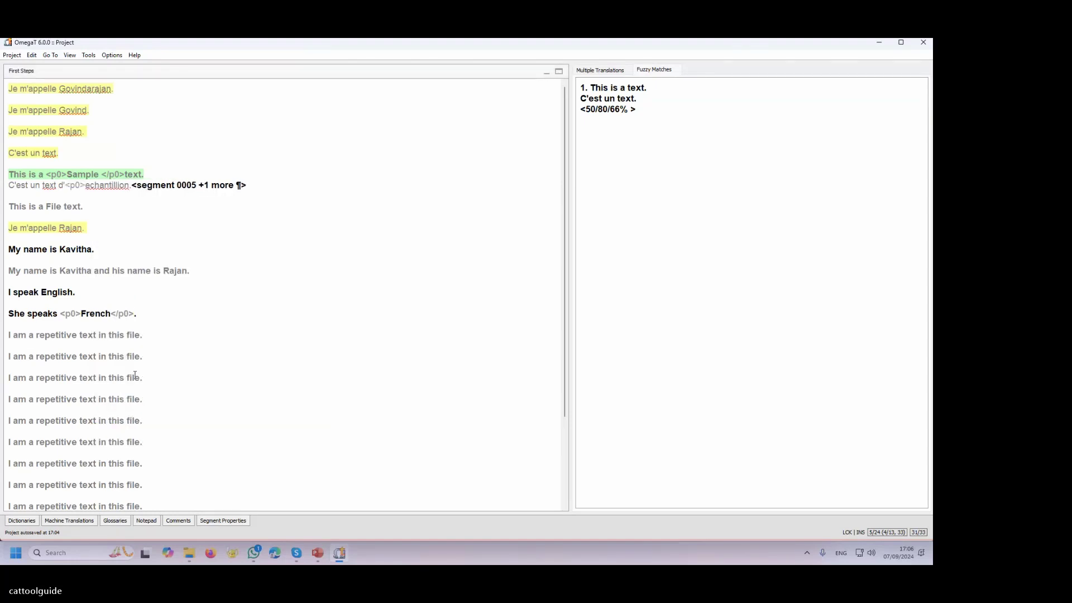
right_click(129, 187)
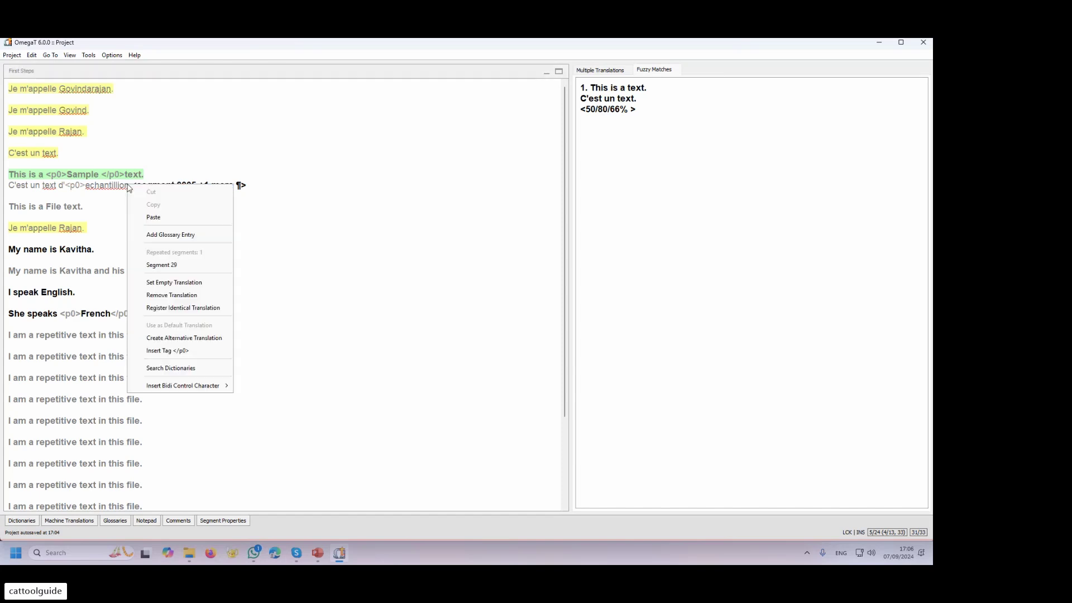
click(170, 349)
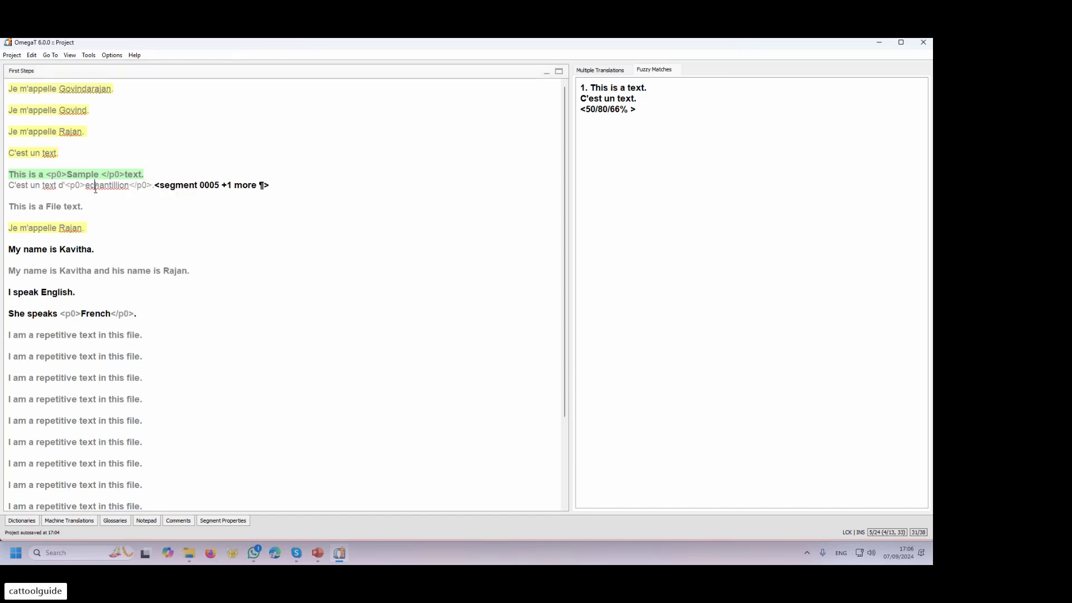
key(Return)
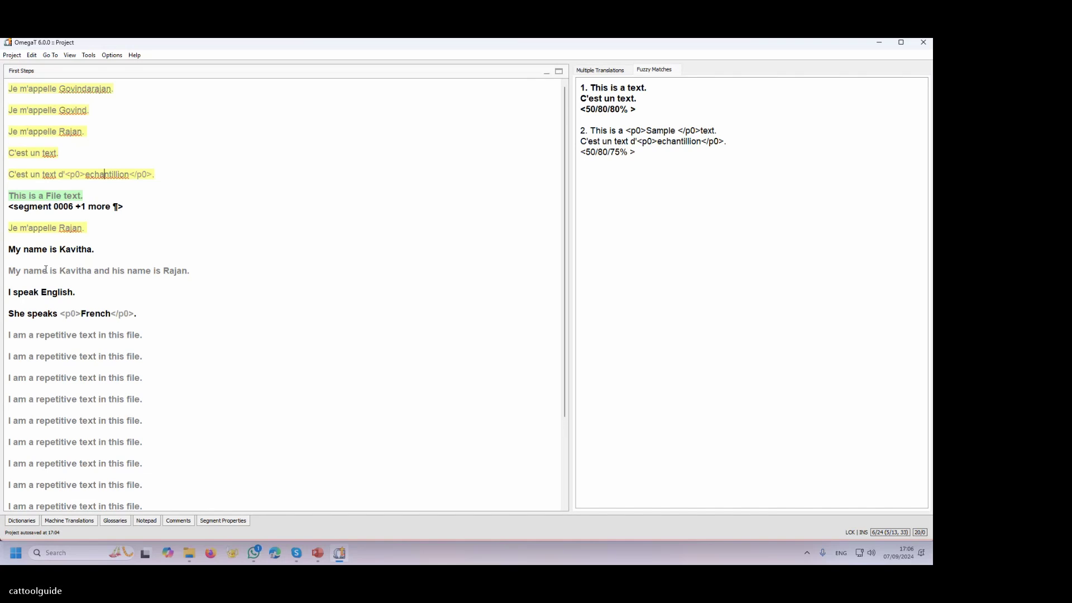
- Advance past segments 0006 and 0007, and translate segment 0008 as "Je m'appelle" followed by the person's name from the source
key(Return)
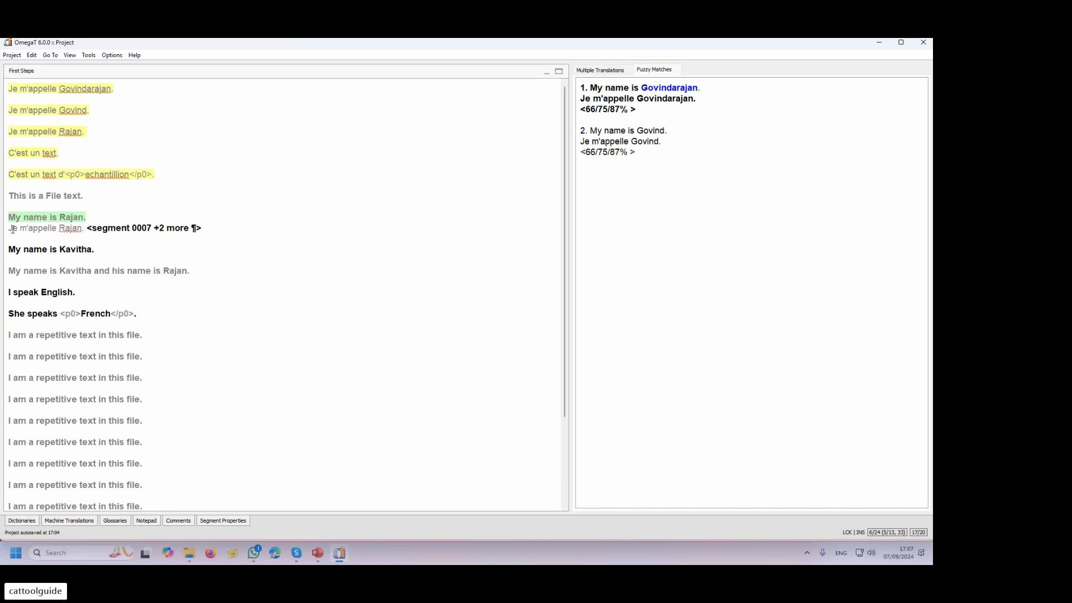
key(Return)
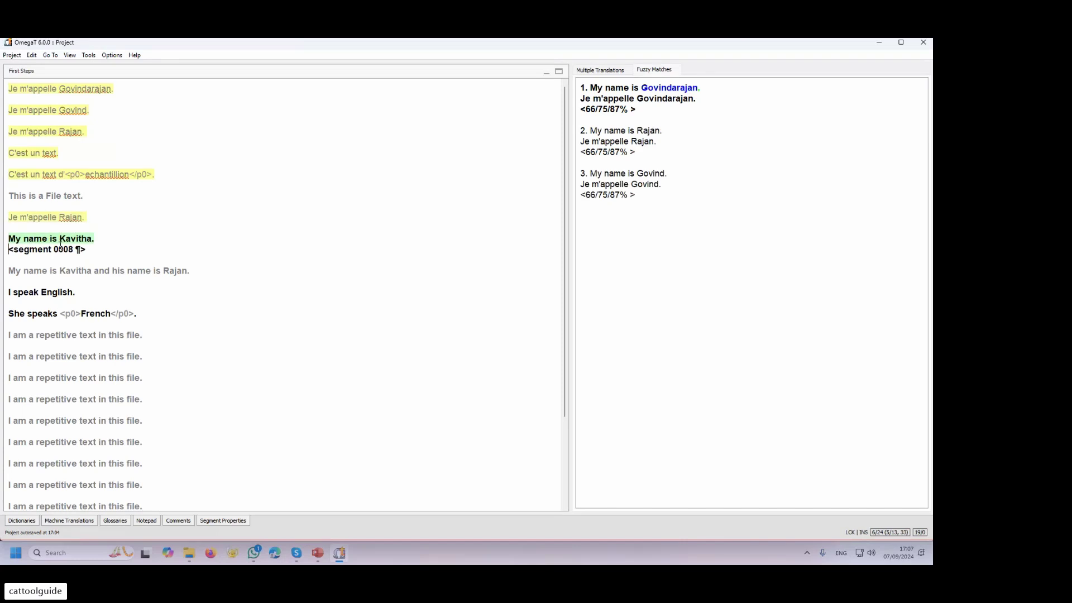
text(J)
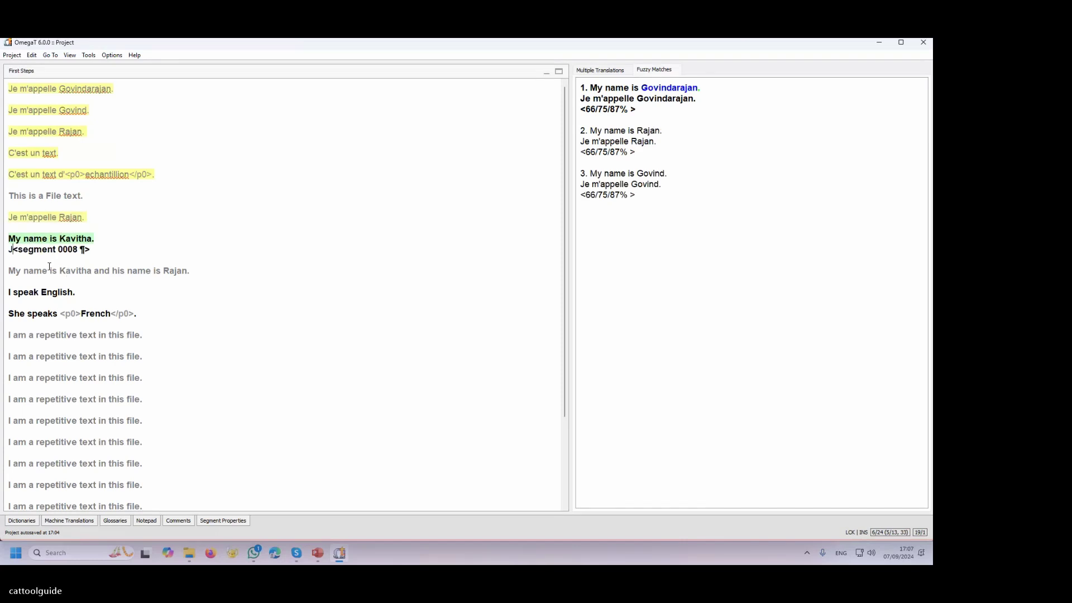
text(e m'a)
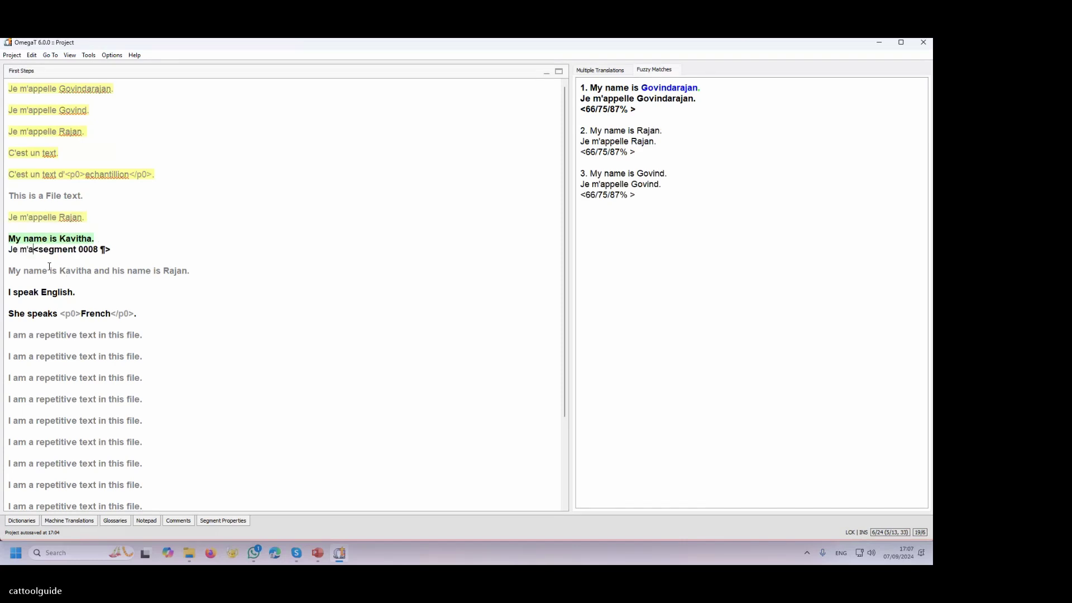
text(ppelle Kavitha.)
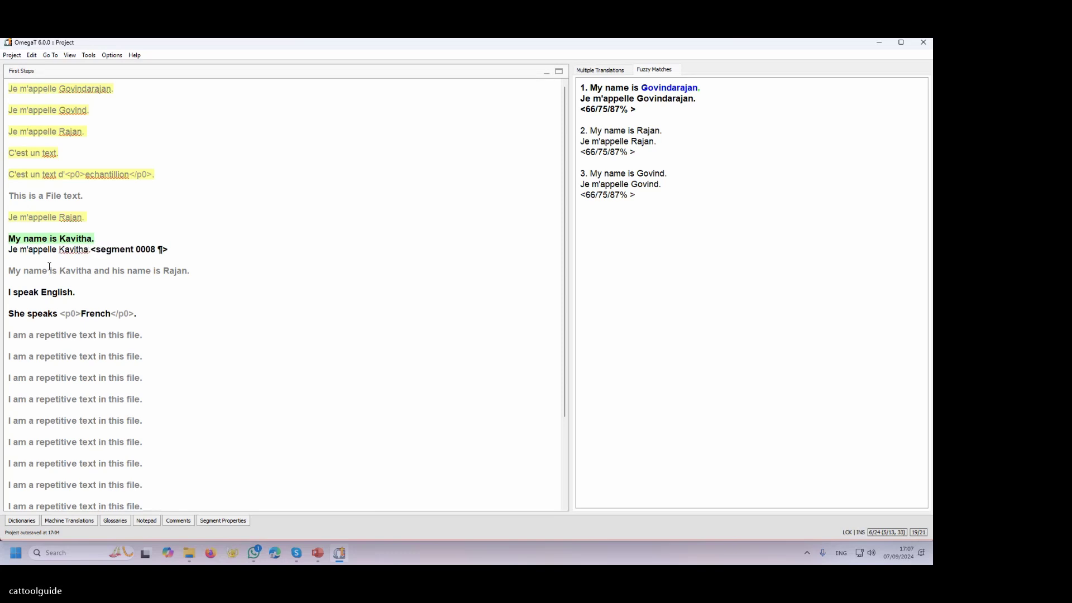
key(Return)
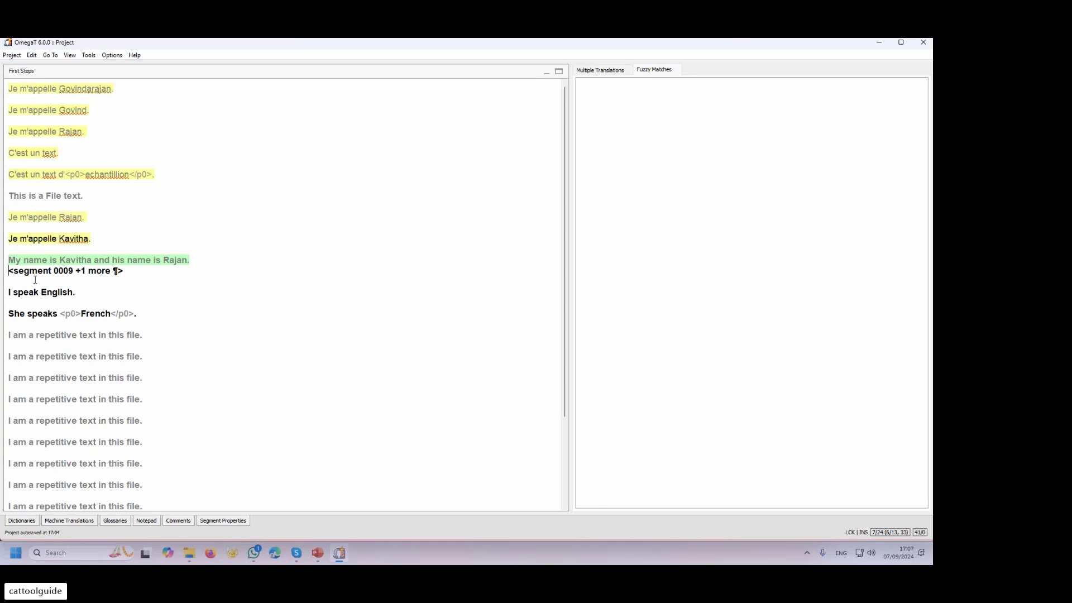
- Enter the dummy translations "shajhsjhsajhsajhas", "sajkshajashasjhsjhaj" and "sajshajsghasghajhsajhsjah" in segments 0009, 0010 and 0011
text(shajhsjhsajhsajhas)
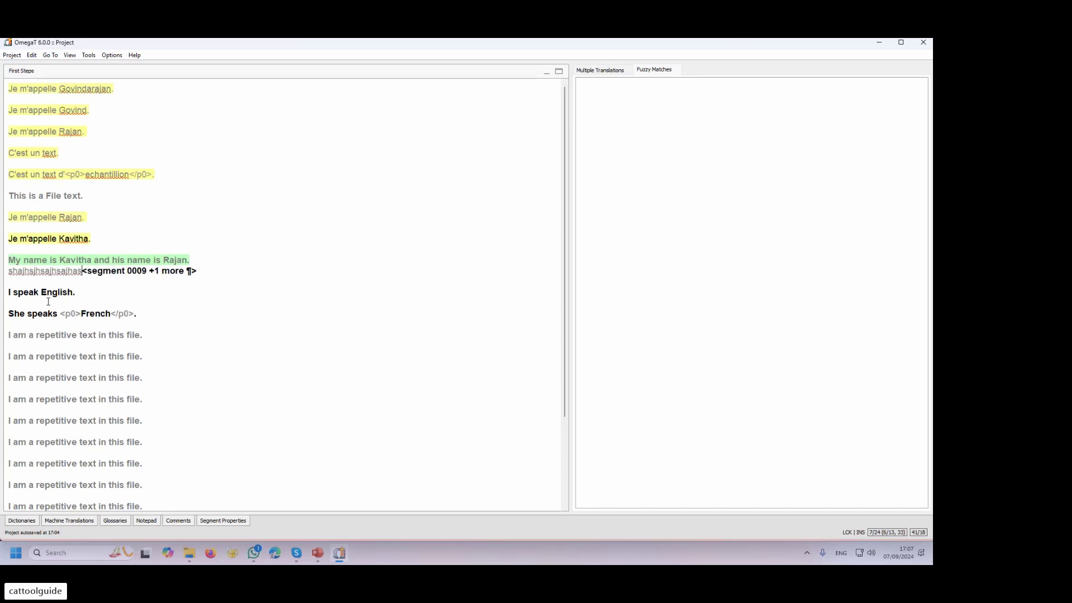
key(Return)
text(sajkshajashasjhsjhaj)
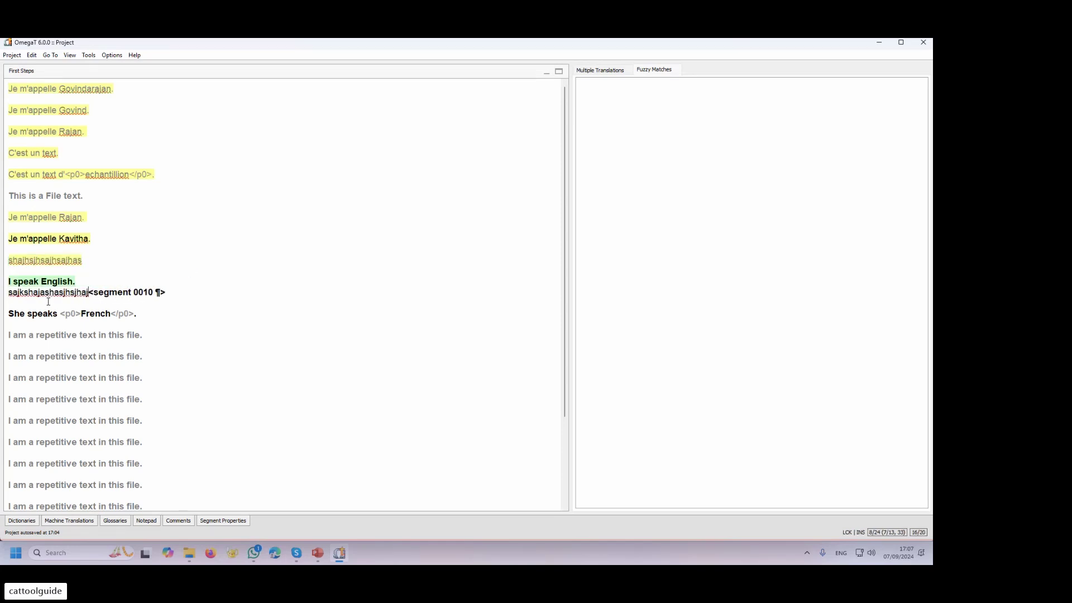
key(Return)
text(sajshajsghasghajhsajhsjah)
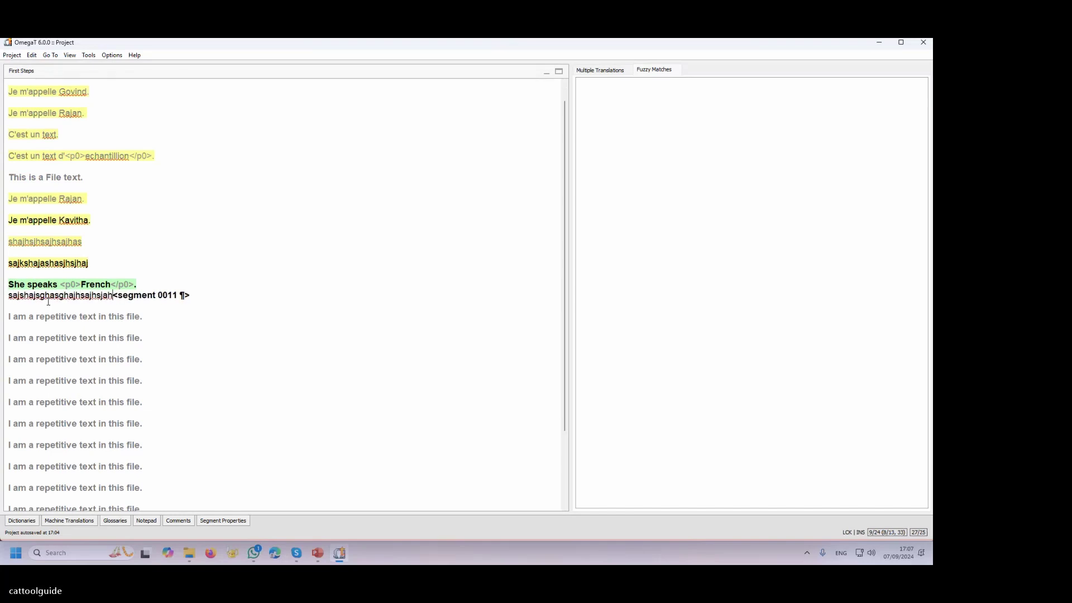
- Check Sample 1.docx for tag issues, and insert the <p0> and </p0> tags around "ajhsajhsja" in segment 0011's translation
key(ctrl+shift+v)
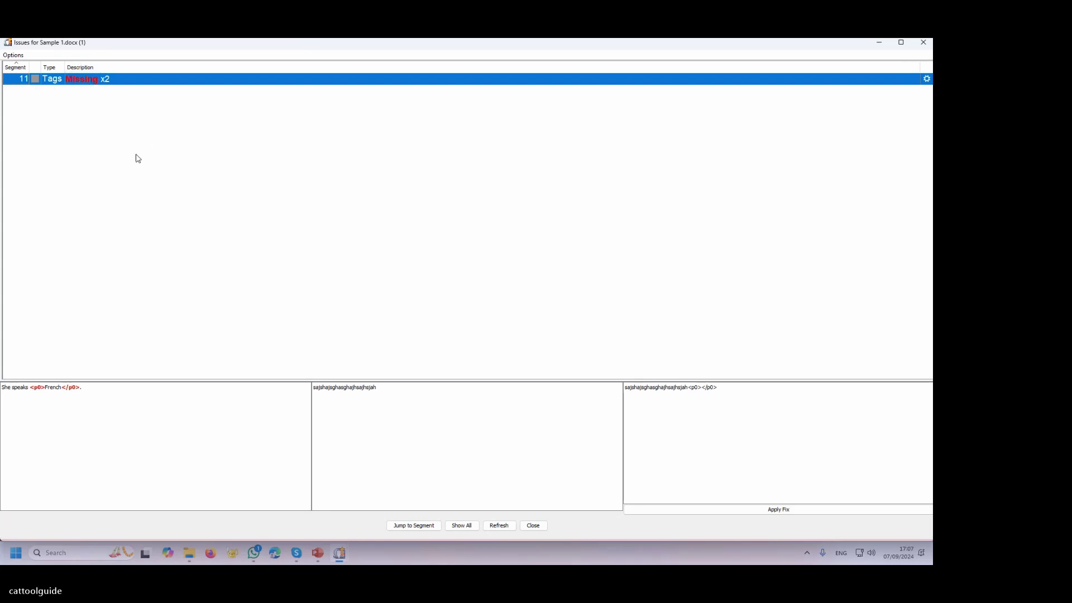
click(918, 44)
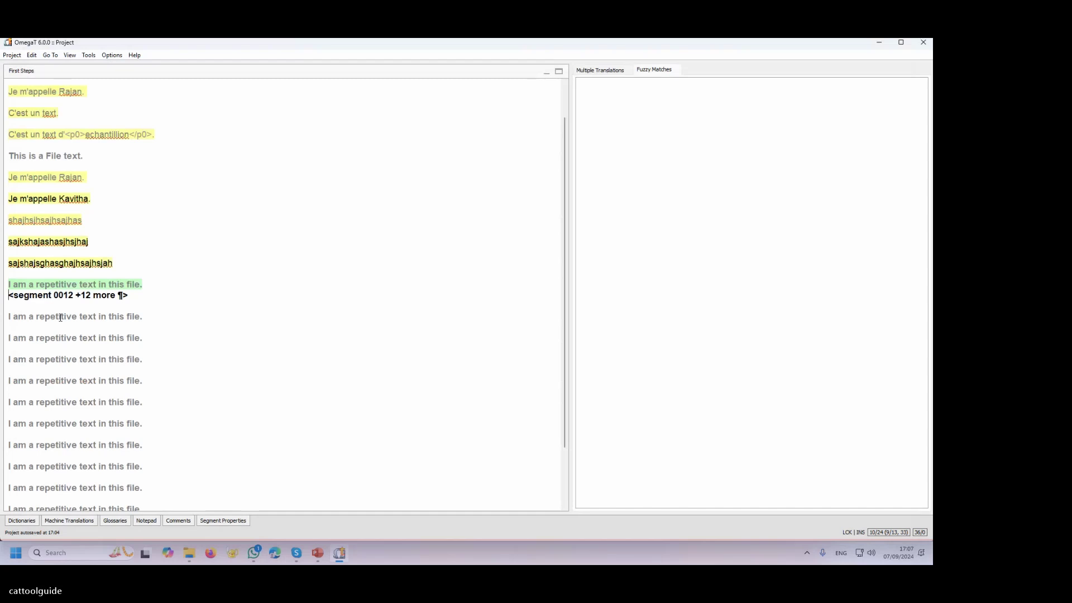
key(ctrl+p)
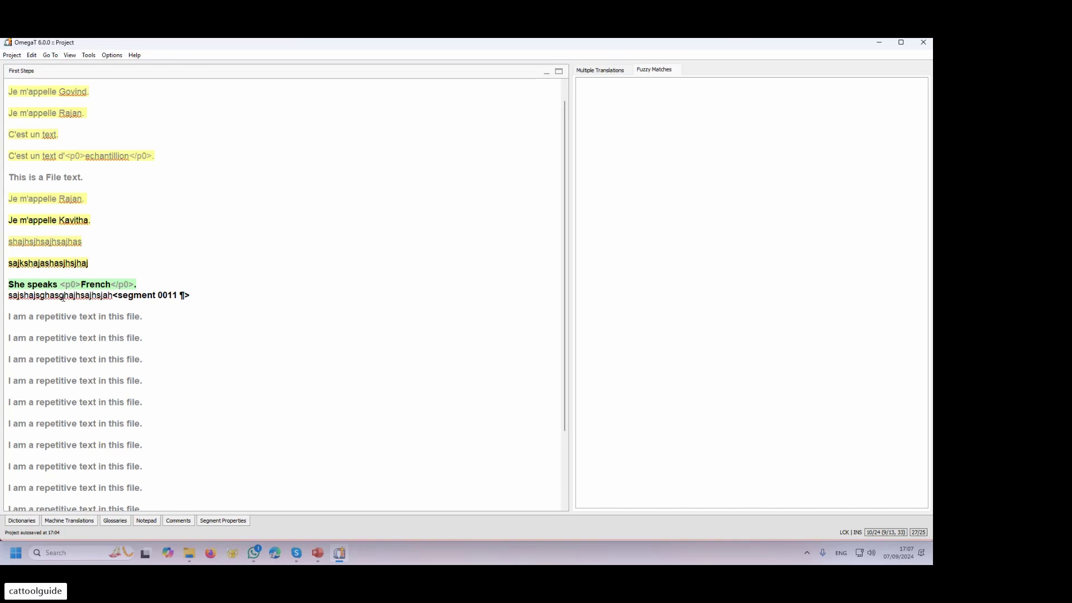
right_click(65, 296)
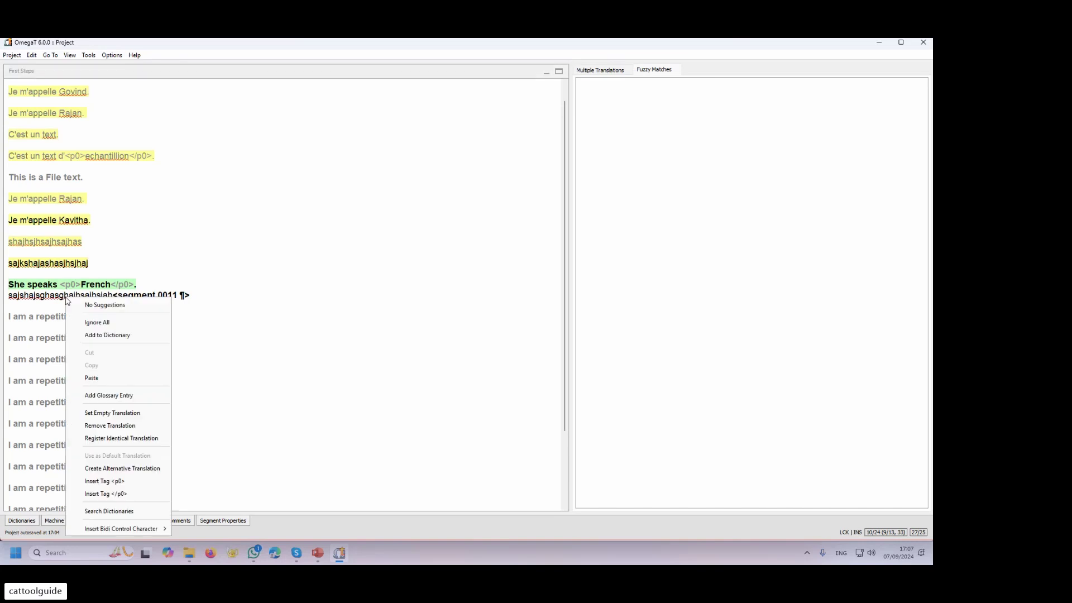
click(120, 484)
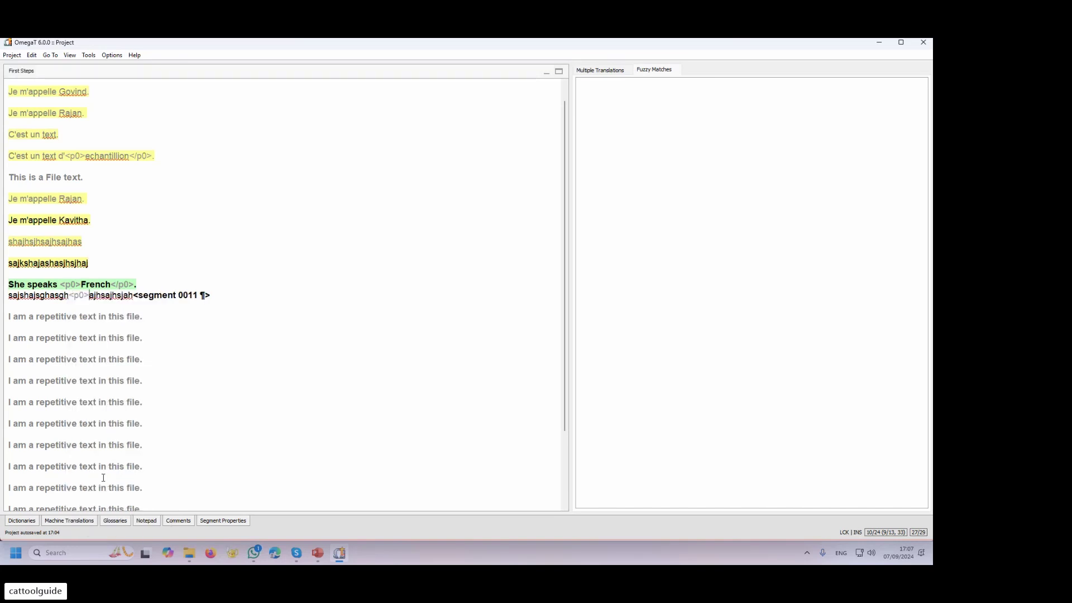
right_click(128, 294)
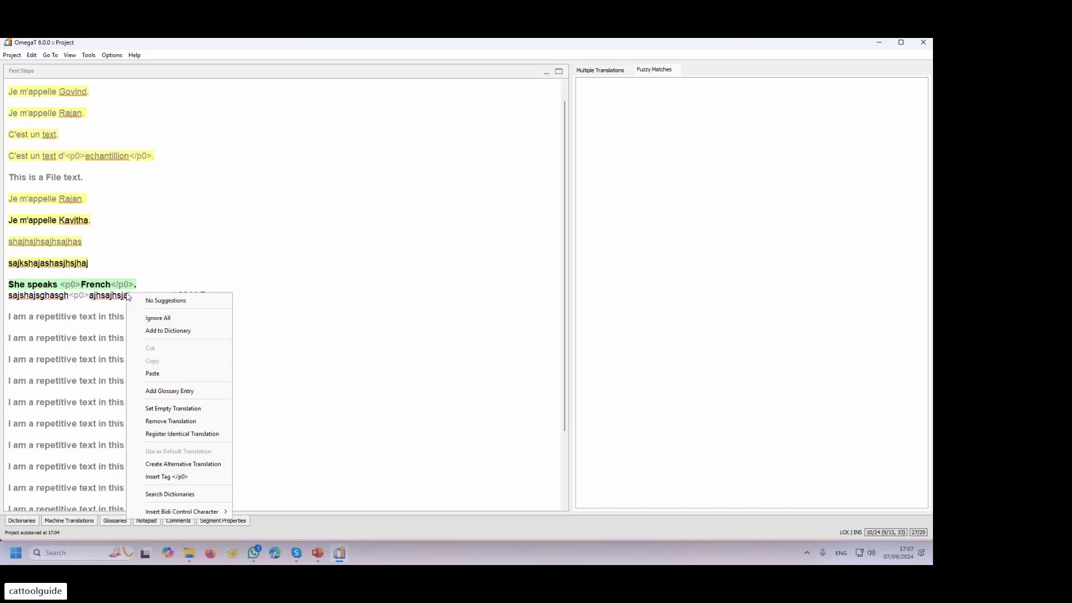
click(166, 478)
key(Return)
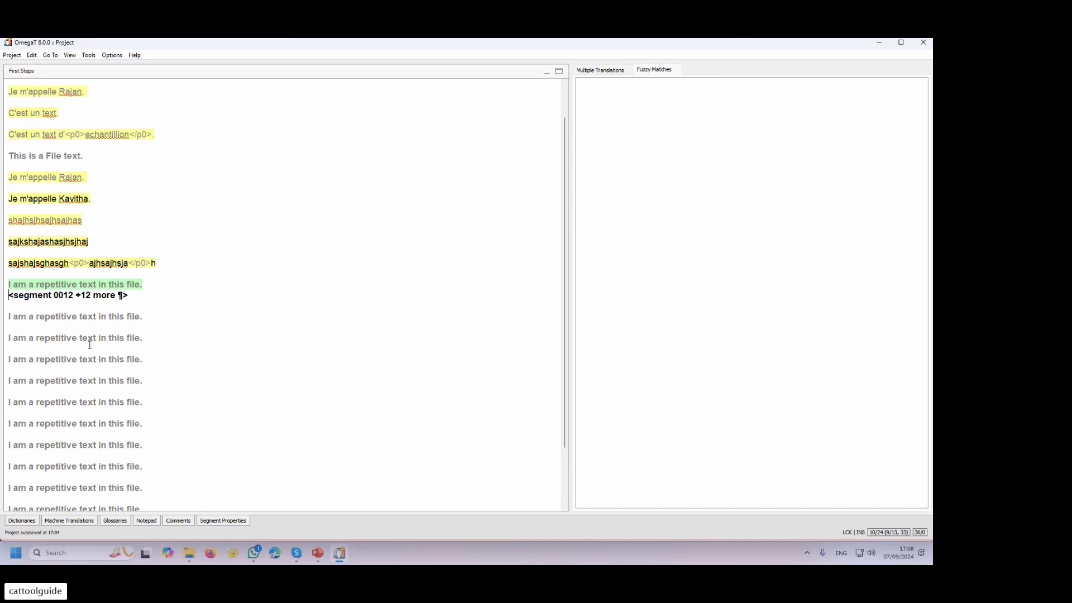
- Translate segment 0012 as "Je suis un texte repetitif dans ce fichier."
scroll(40, 345, down, 1)
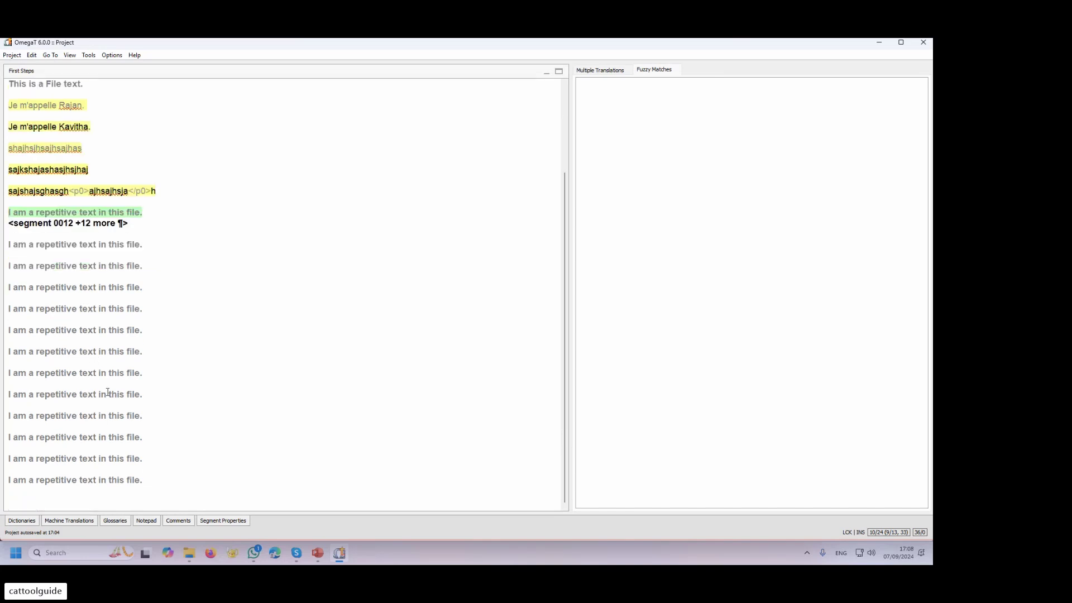
text(Je su)
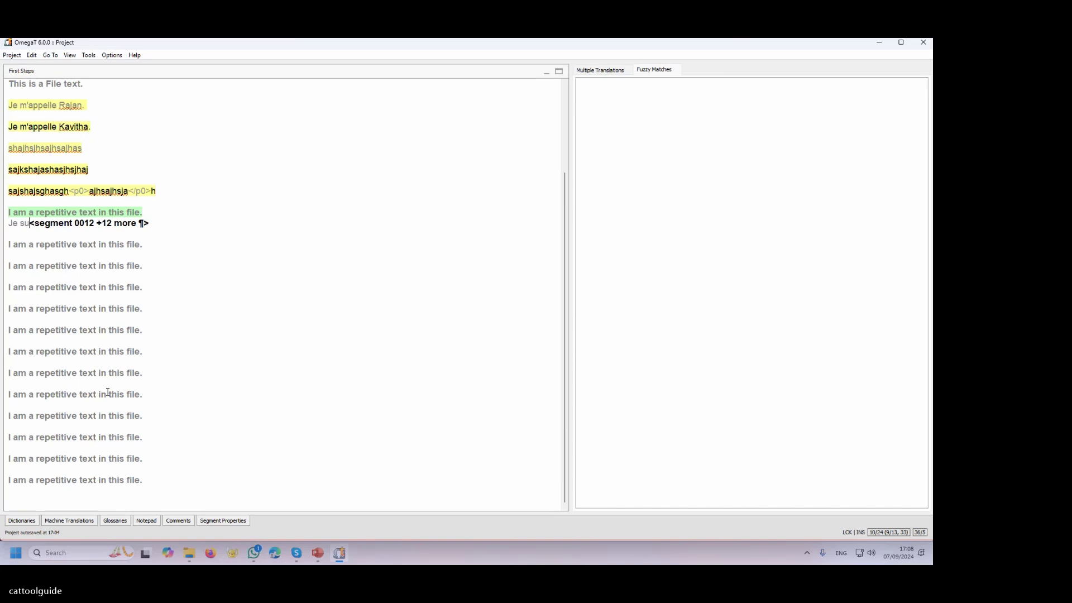
text(is tres)
key(BackSpace)
key(BackSpace)
key(BackSpace)
key(BackSpace)
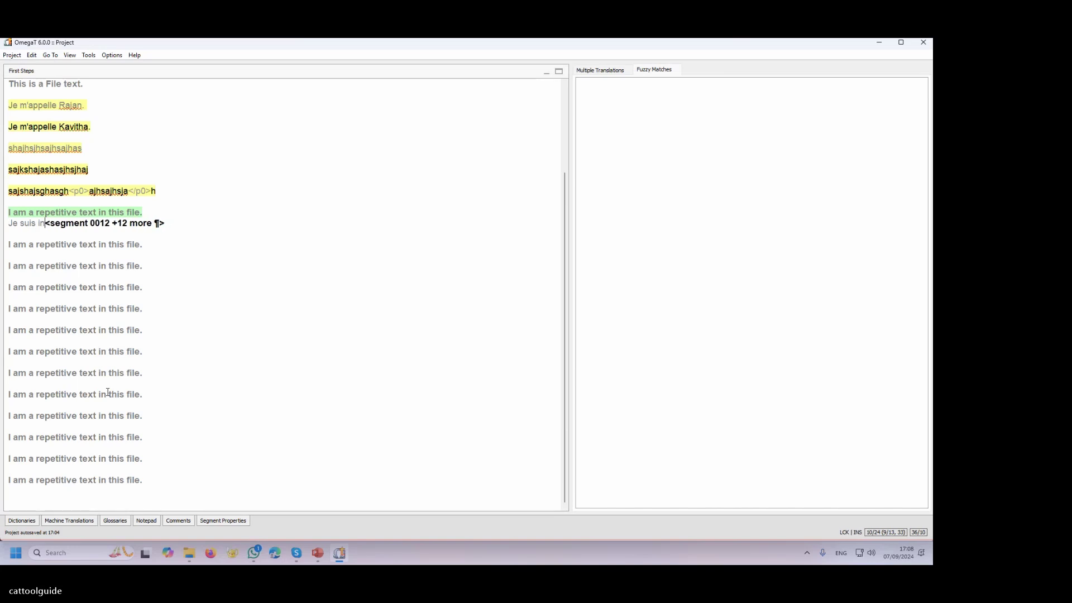
text(un tex)
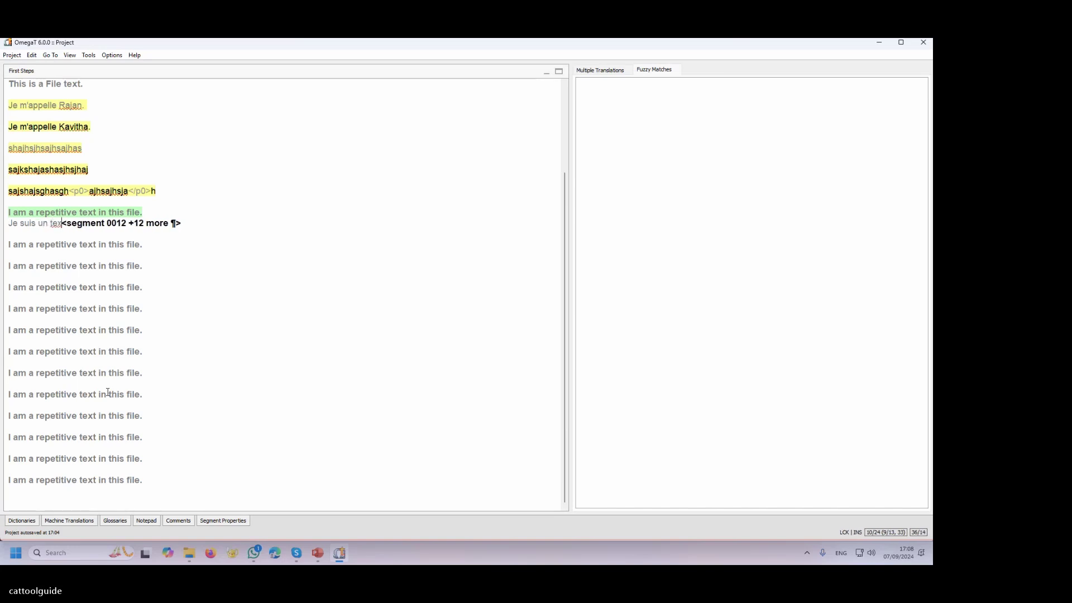
text(te re)
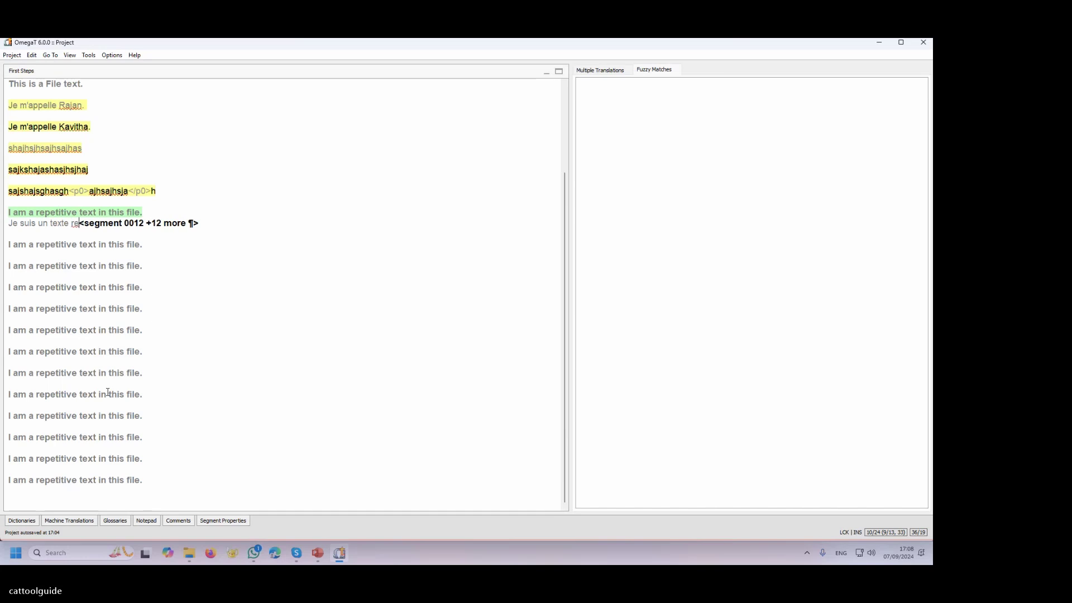
text(petitif dan)
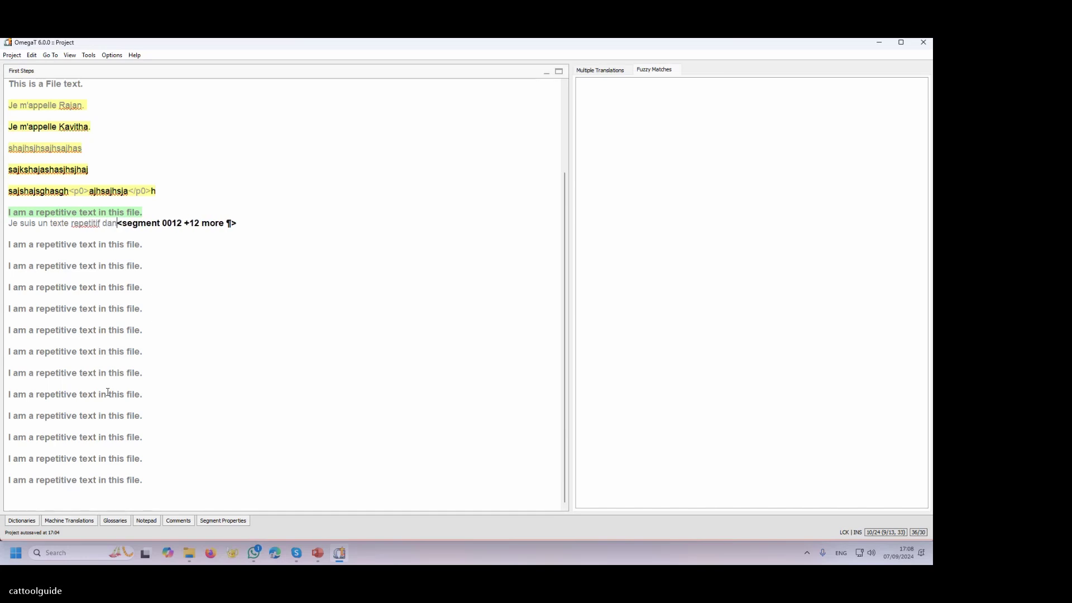
text(s ce fichier.)
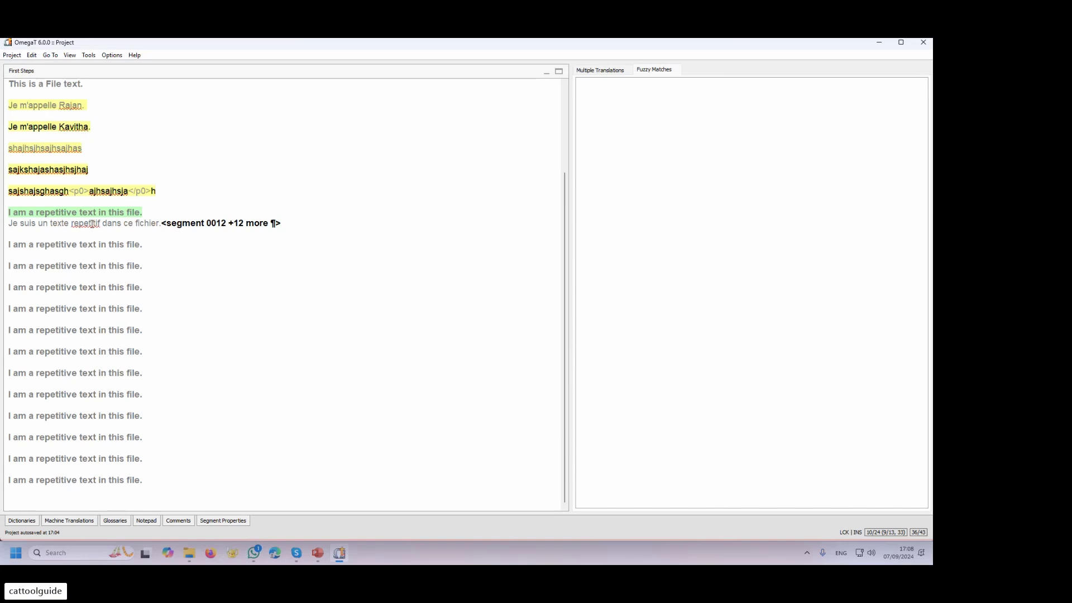
- Correct the spelling of "repetitif" to "répétitif" in segment 0012 and advance to segment 0013
right_click(93, 223)
click(112, 201)
key(Return)
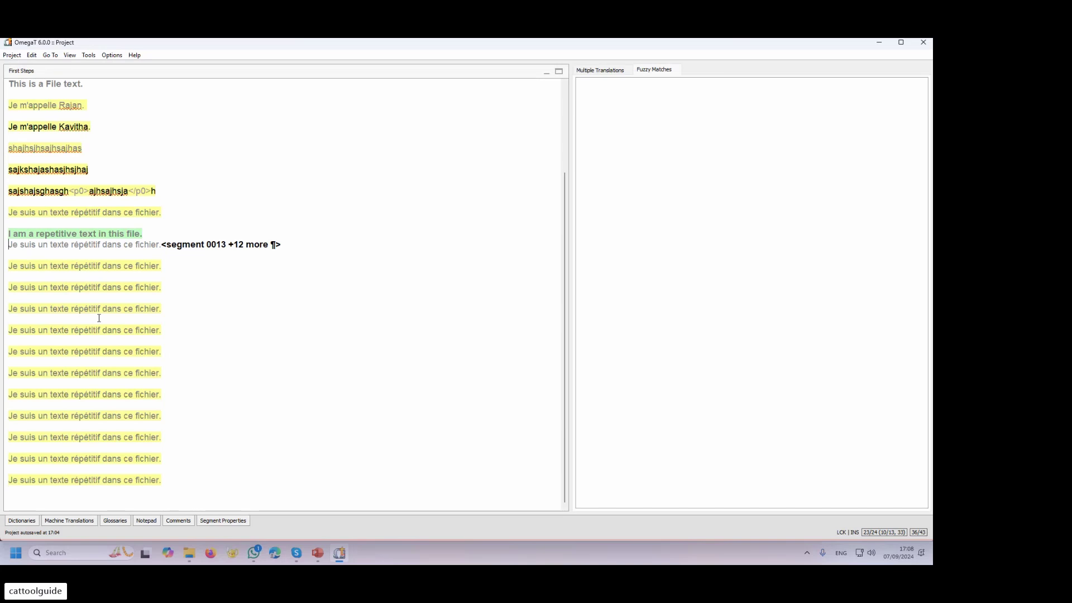
click(253, 560)
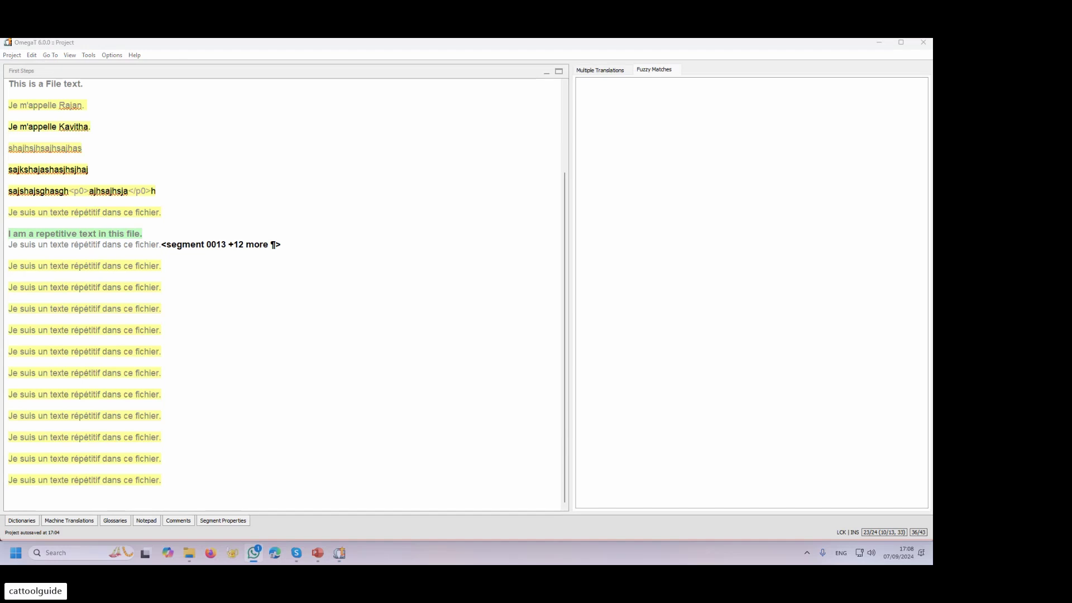
scroll(187, 263, up, 2)
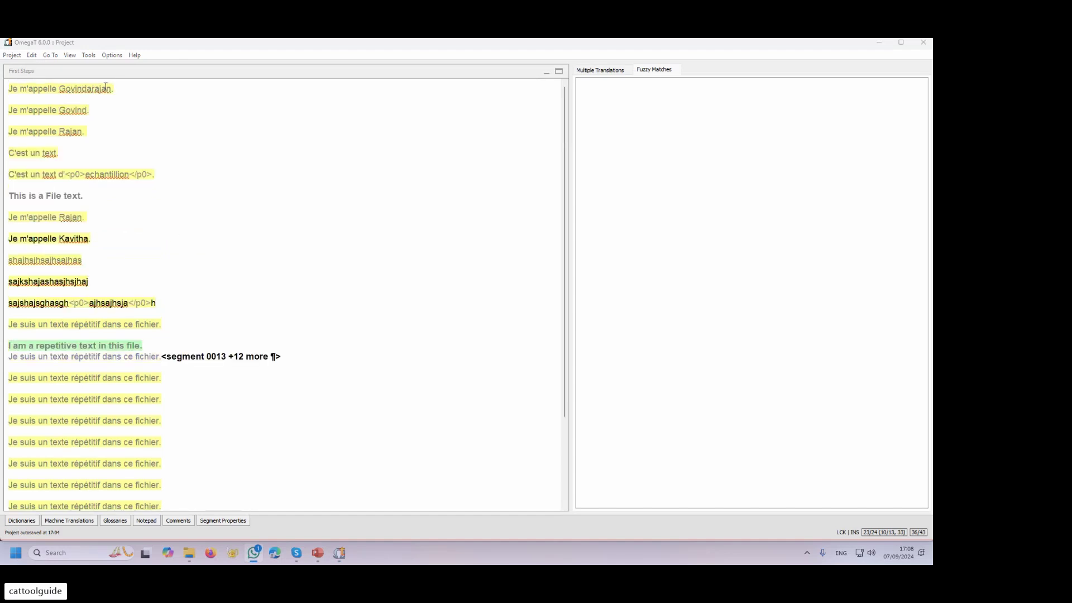
click(58, 111)
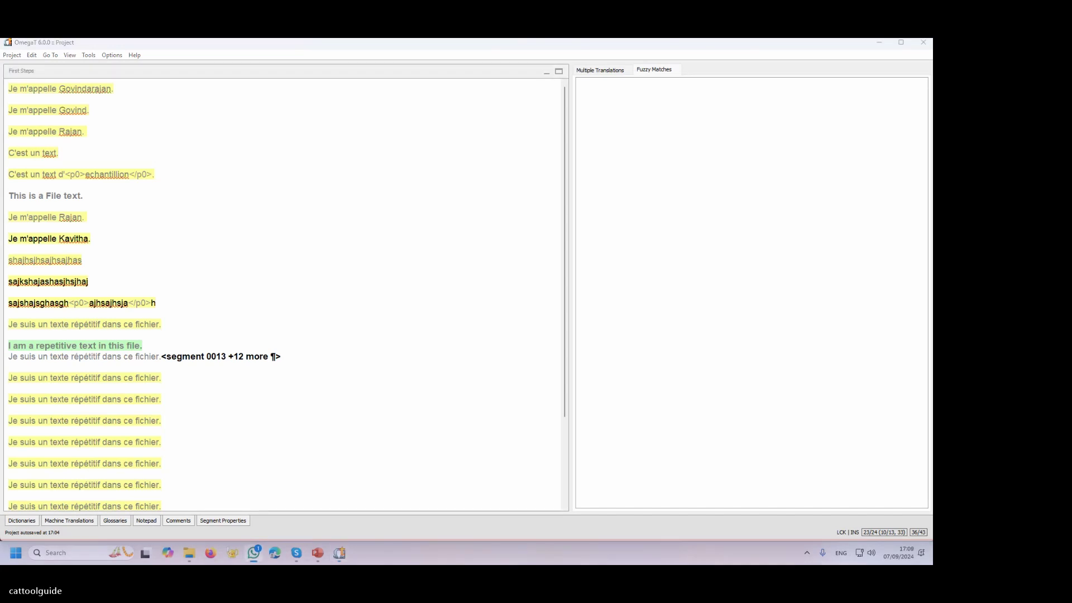
click(647, 244)
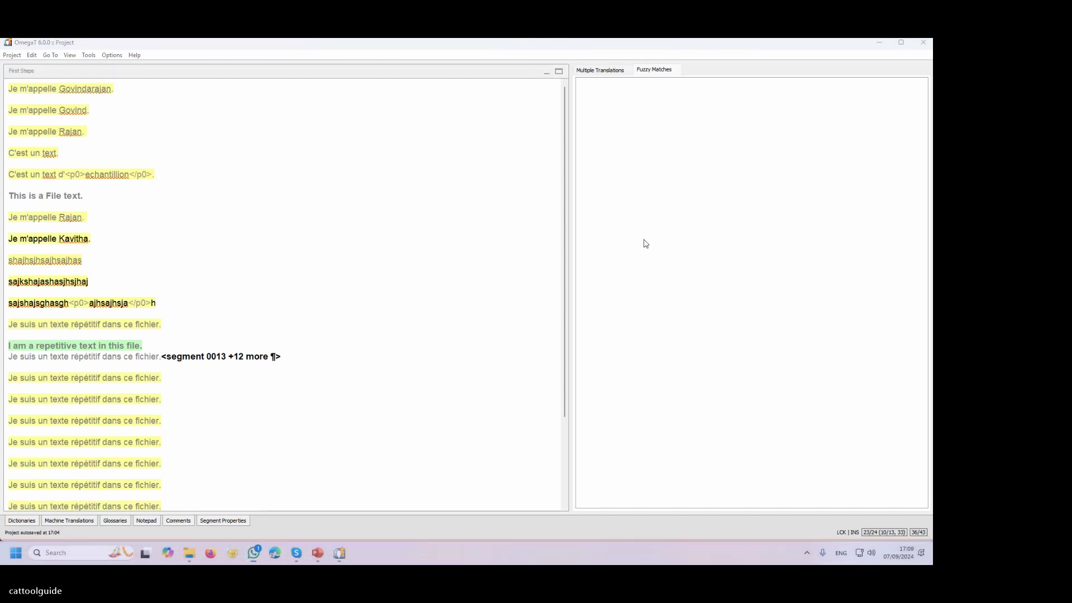
scroll(70, 372, down, 3)
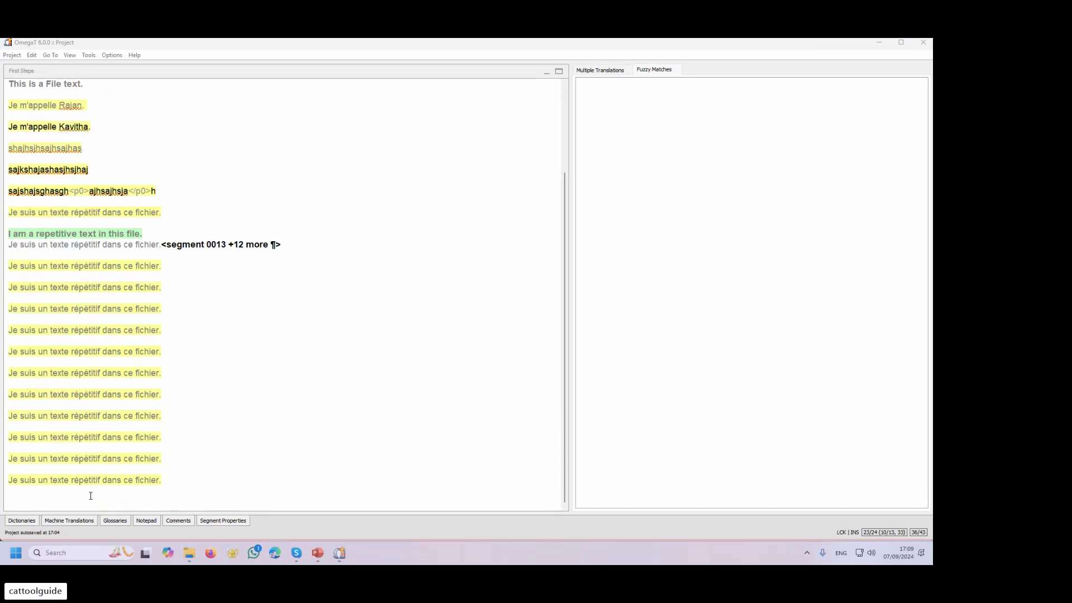
- Go to segment 10 by its number and view the repeated translations below it
click(177, 430)
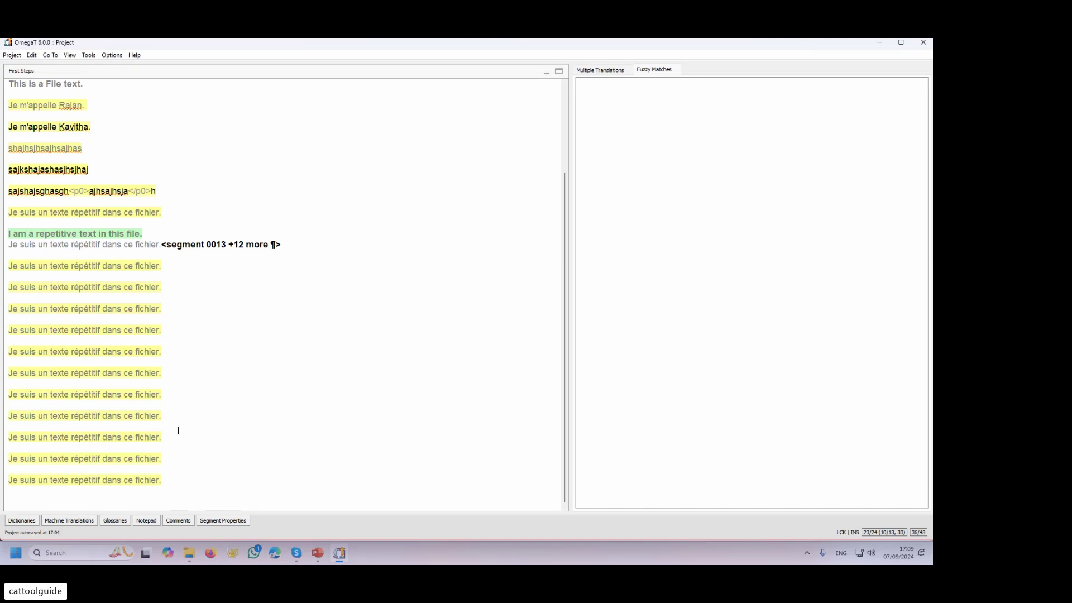
key(ctrl+j)
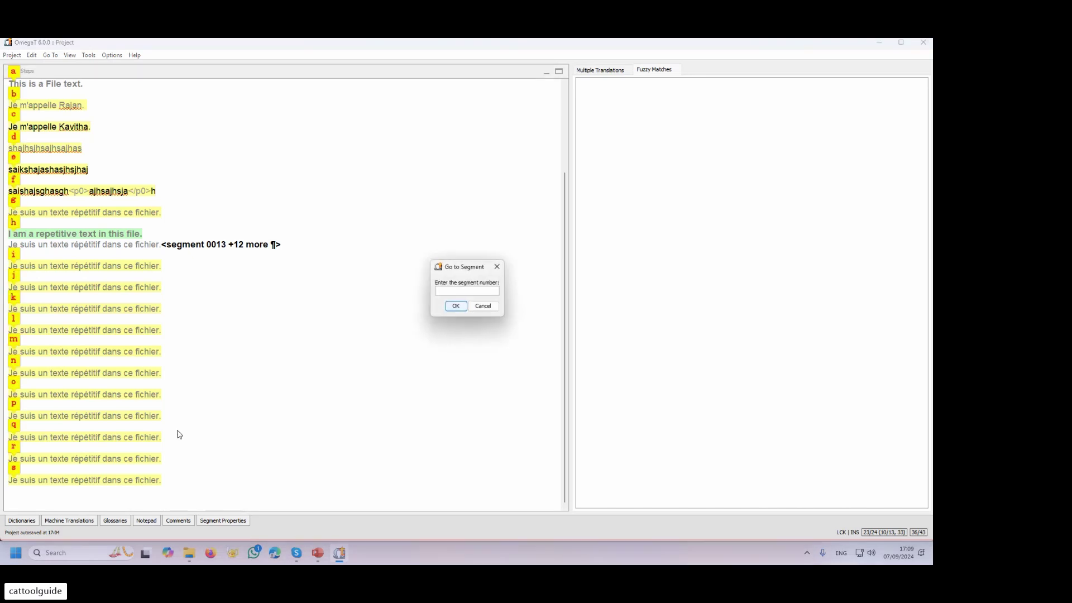
text(10)
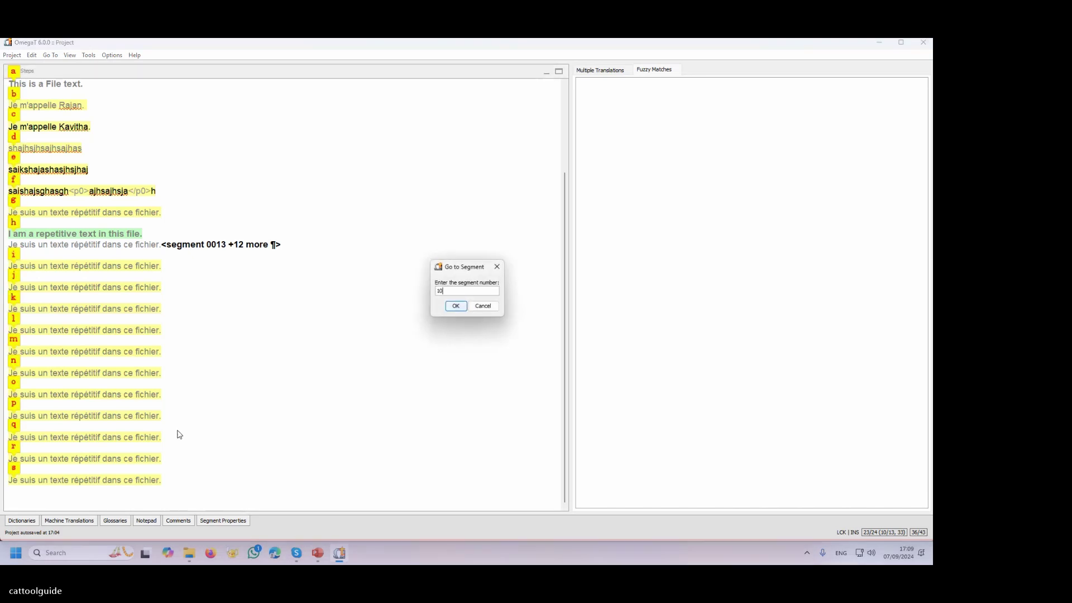
key(Return)
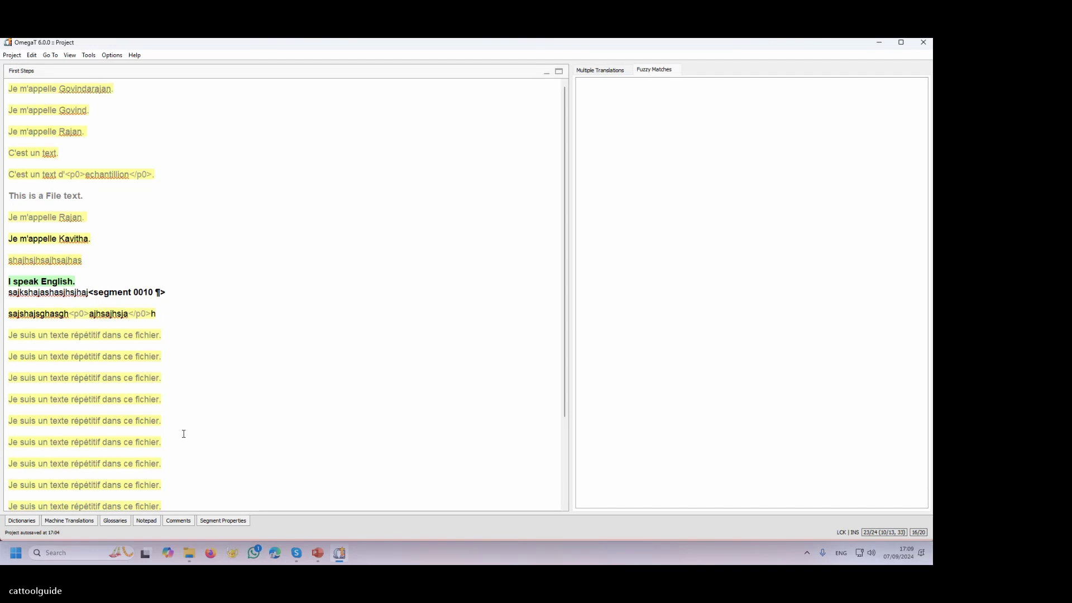
scroll(143, 429, down, 3)
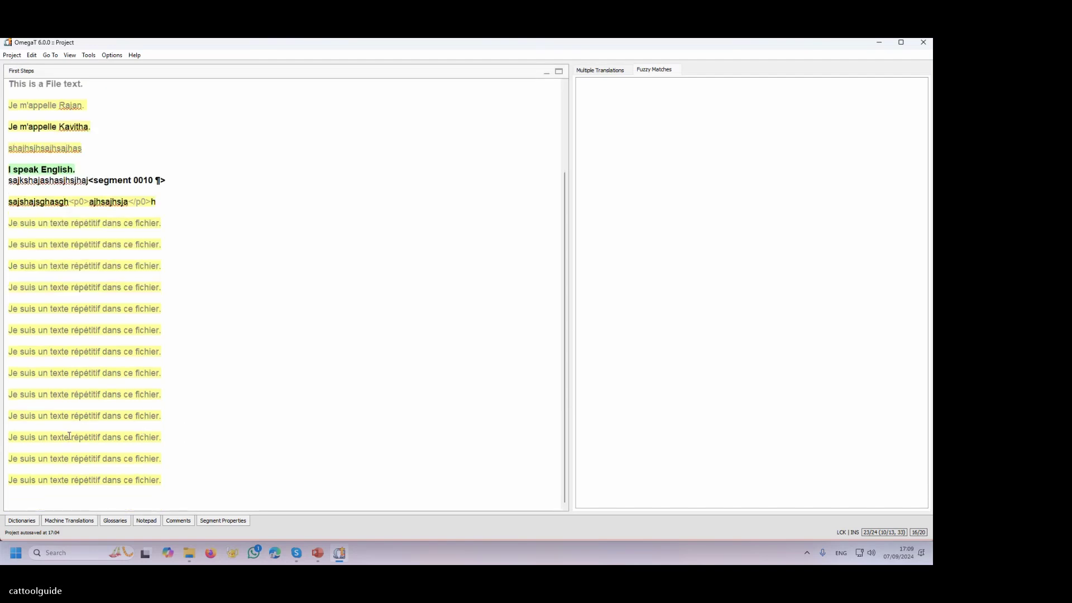
- Go to segment 15 and change "fichier" to "fichiers" in its translation, applying the change to all repetitions
key(ctrl+j)
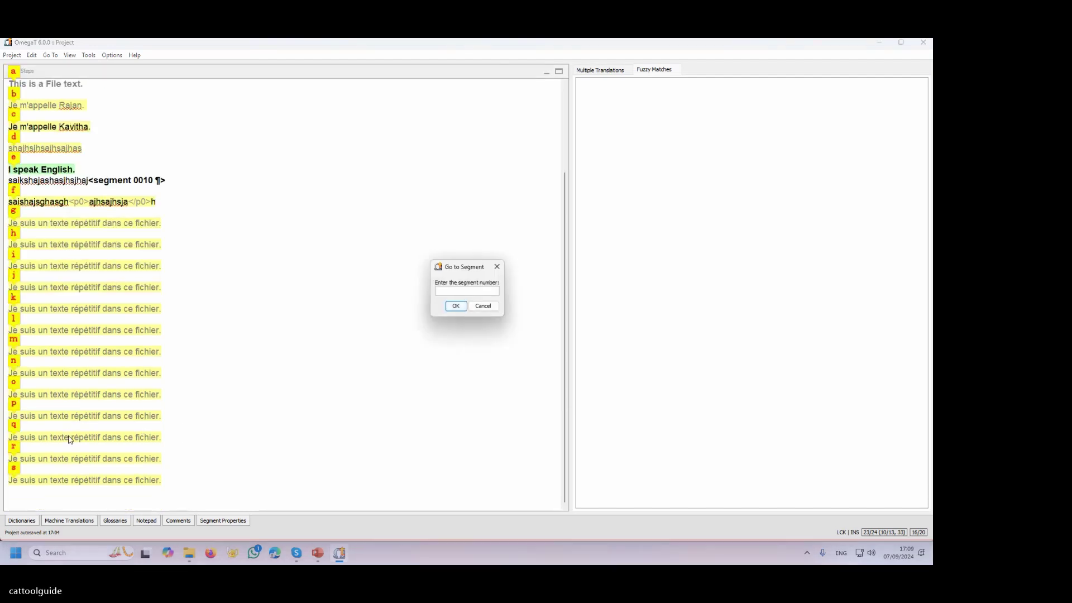
text(15)
key(Return)
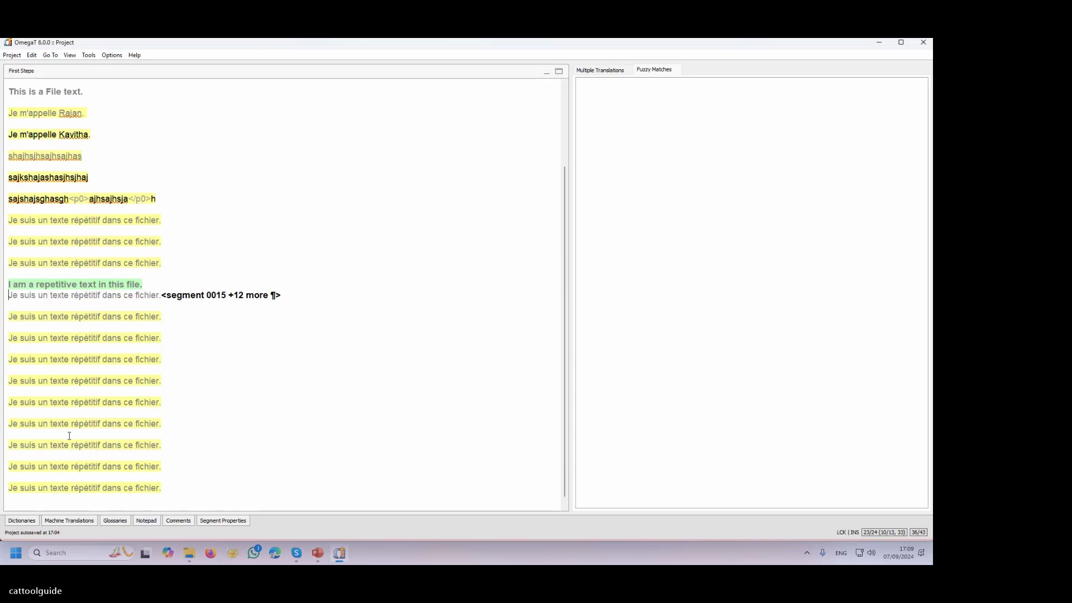
click(134, 296)
key(Right)
key(Right)
key(Right)
key(Right)
key(Right)
key(Right)
key(Right)
key(Right)
key(BackSpace)
text(s.)
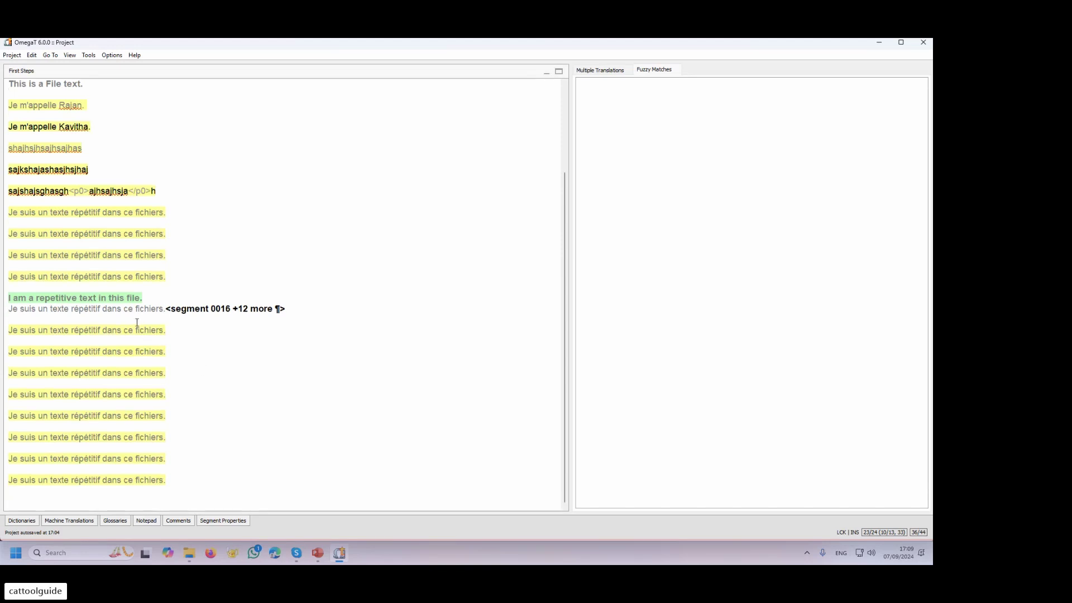
- Change the ending of segment 0024's translation to "document!!!" and advance to the first segment of Sample 2.docx
right_click(154, 481)
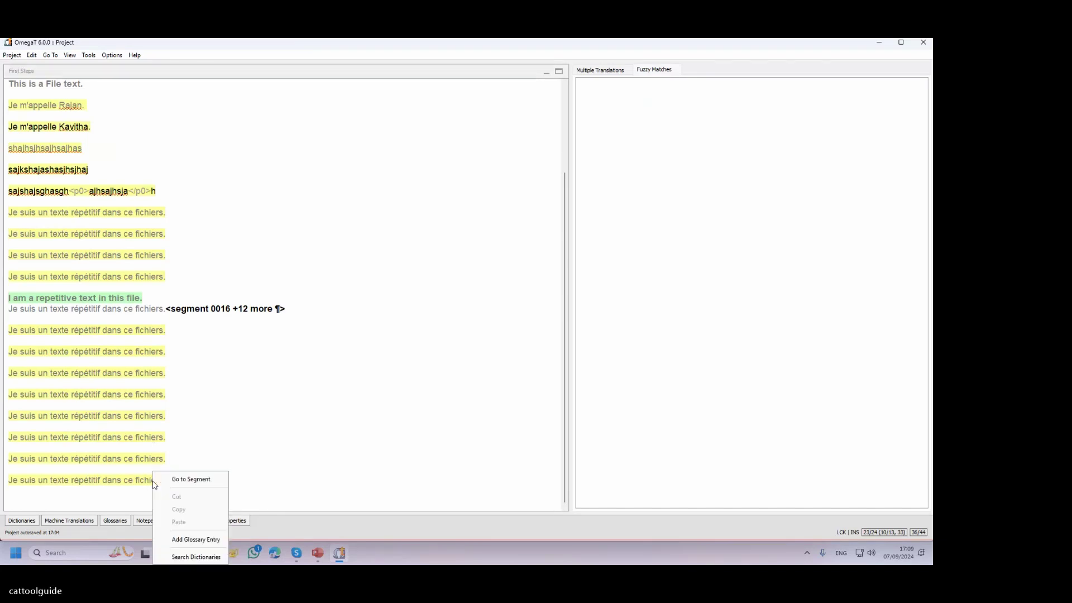
click(191, 479)
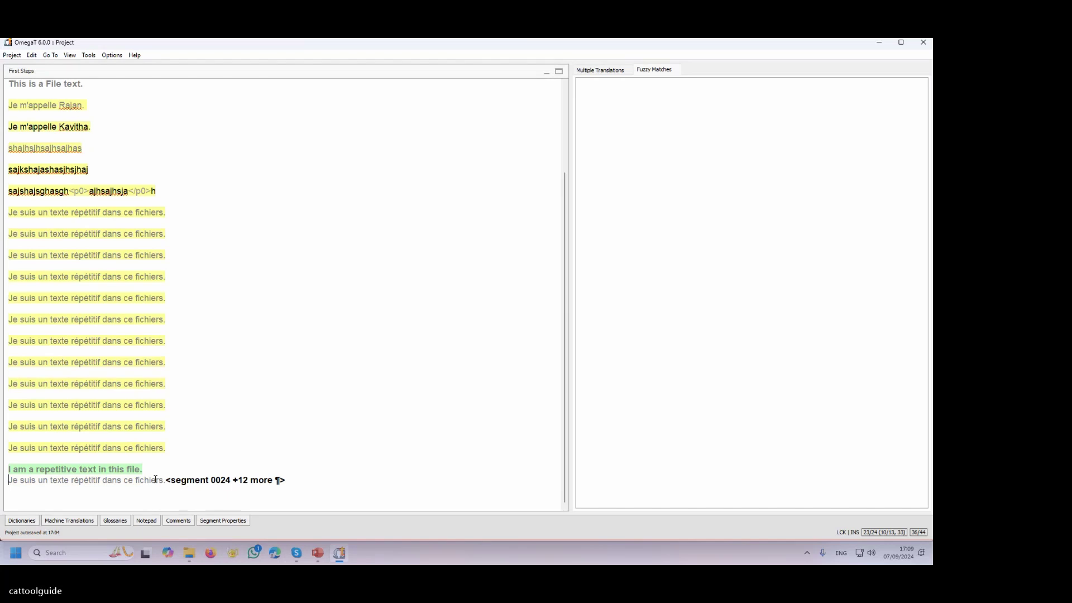
text(document!!!)
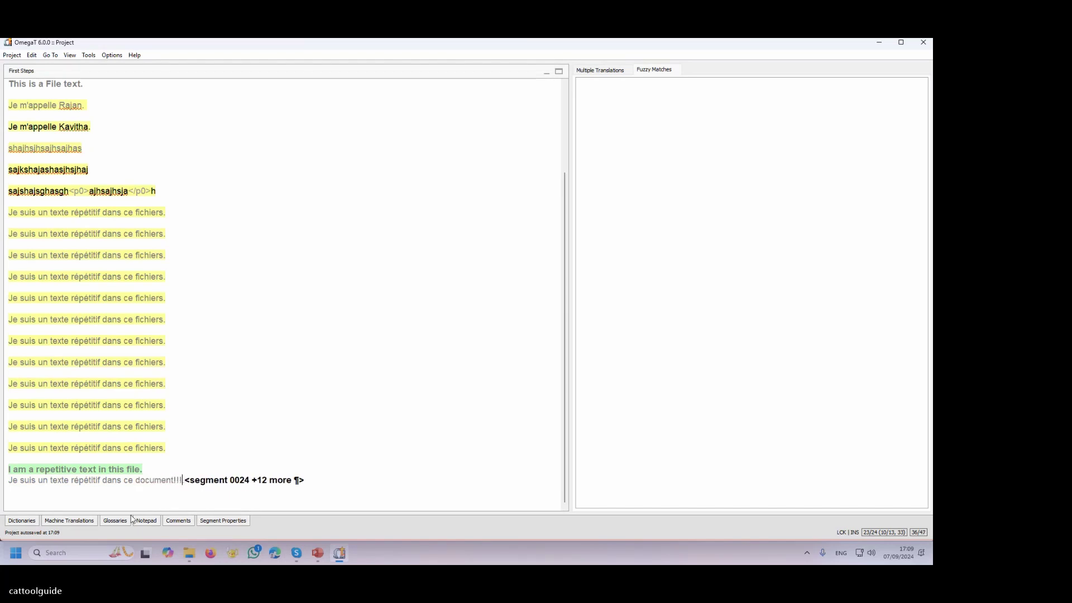
key(Return)
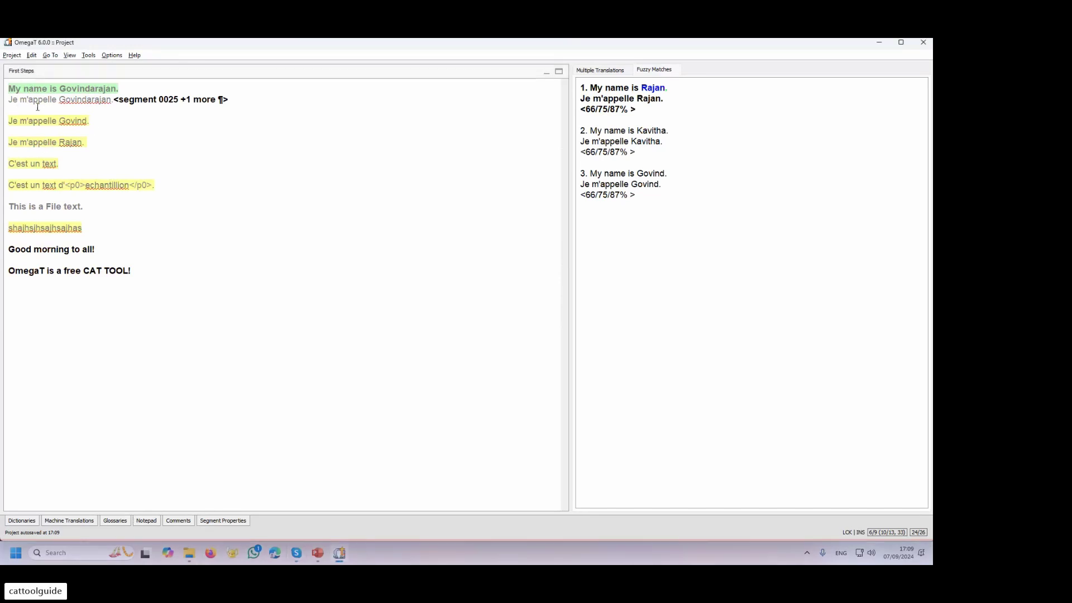
- Advance through the segments of Sample 2.docx from 0025 to 0031, viewing their existing translations and fuzzy matches
key(Return)
key(Return)
key(Return)
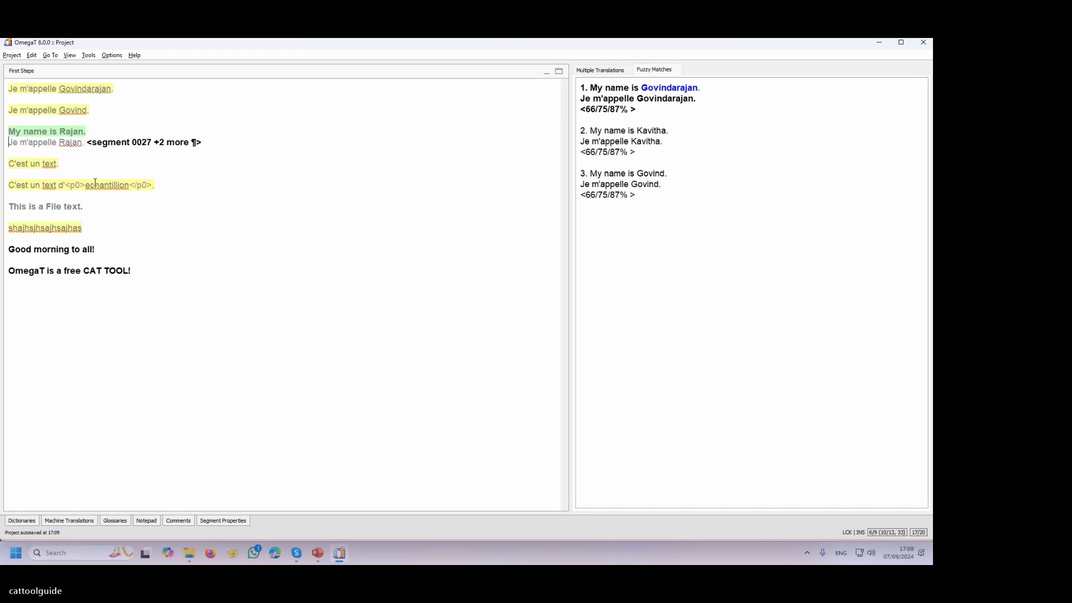
key(Return)
key(Return)
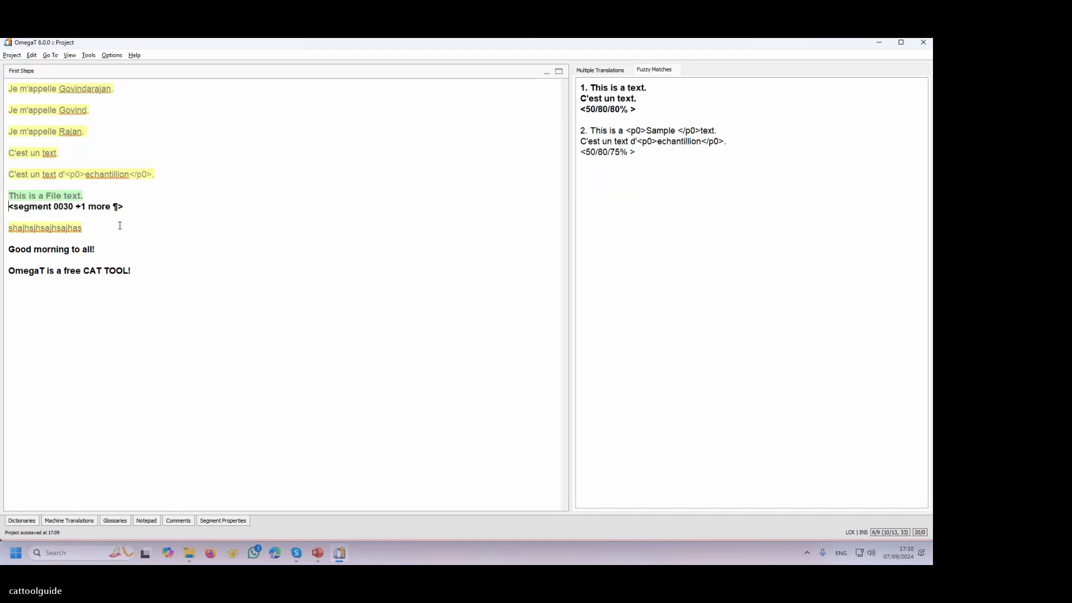
key(Return)
- Reload the project and open Sample 1.docx from the source files list
click(12, 55)
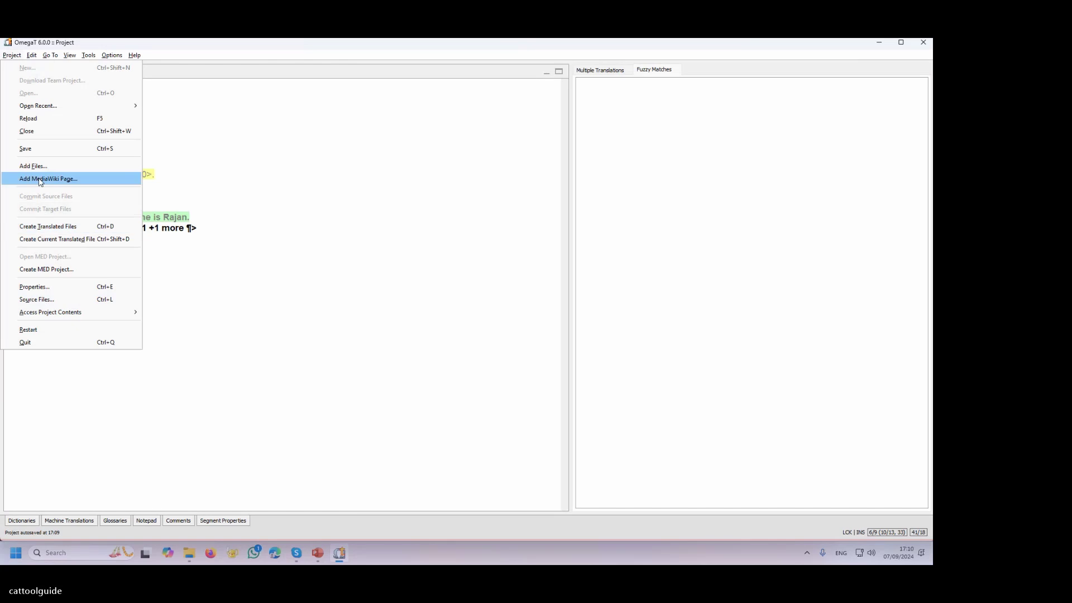
click(36, 119)
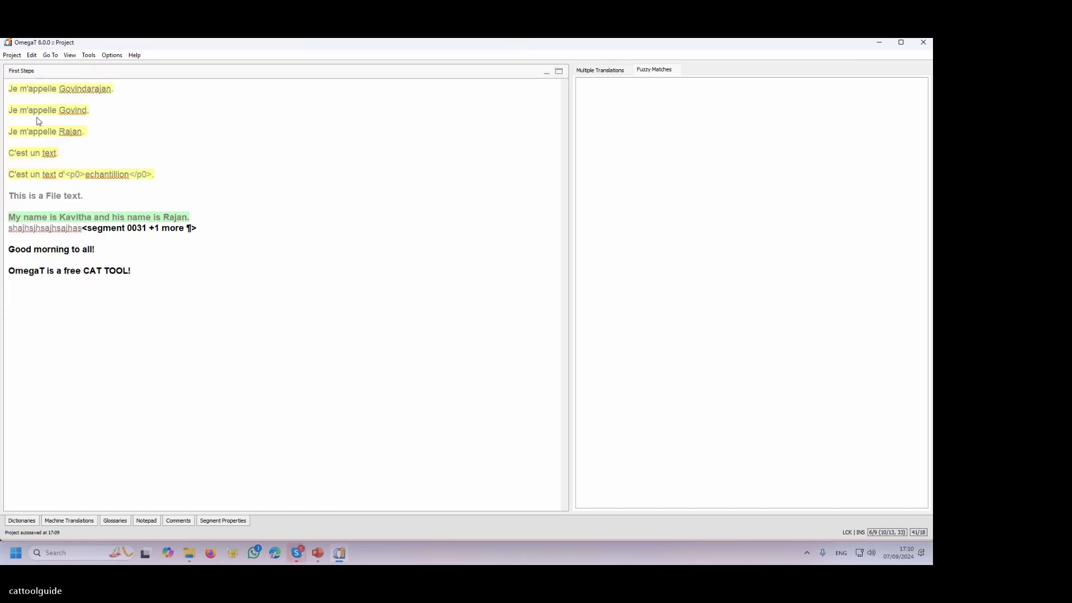
click(352, 237)
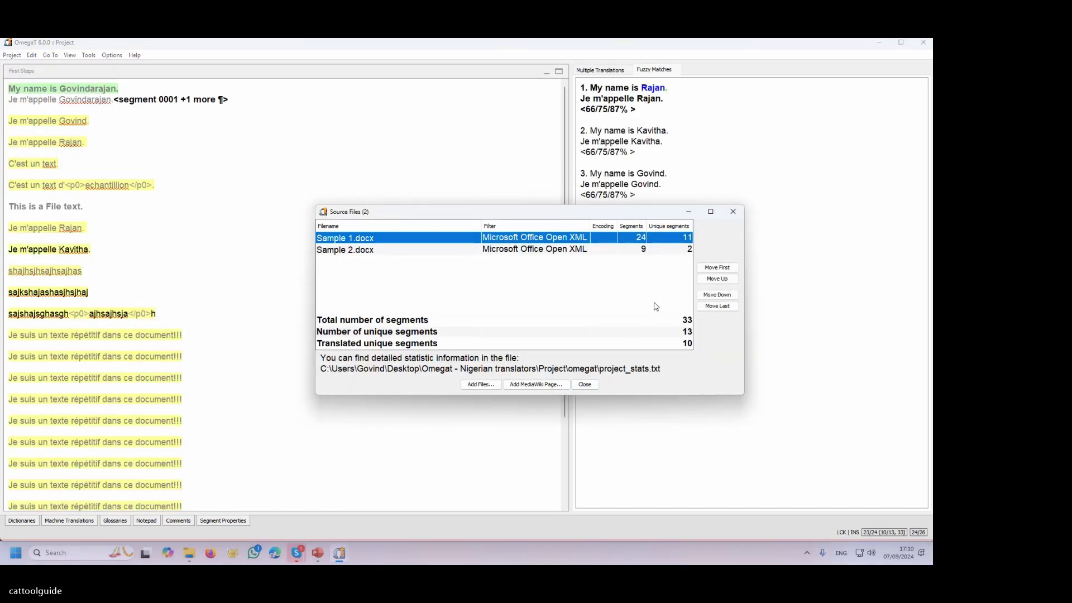
click(585, 385)
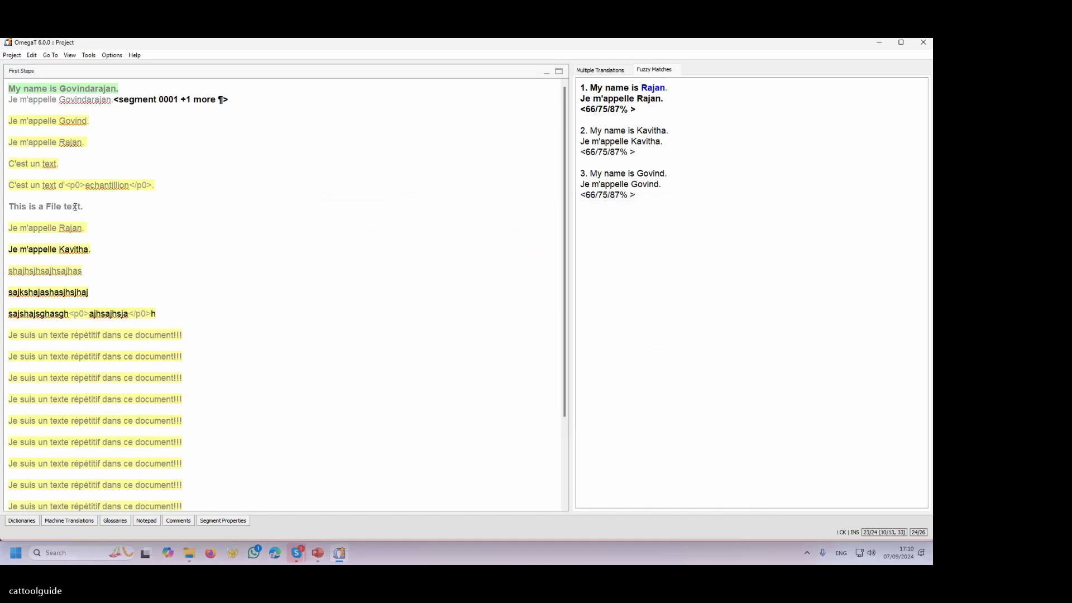
- Advance through the segments of Sample 1.docx to segment 0014, reviewing the existing translations
key(Return)
key(Return)
key(Return)
key(Return)
key(Return)
key(Return)
key(Return)
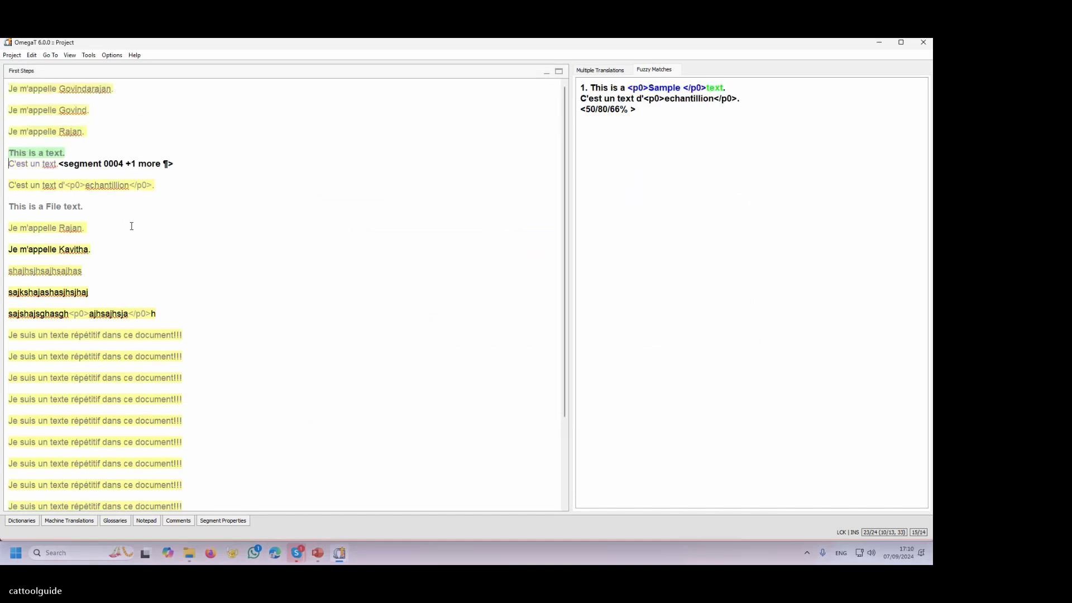
key(Return)
key(Return)
key(Return)
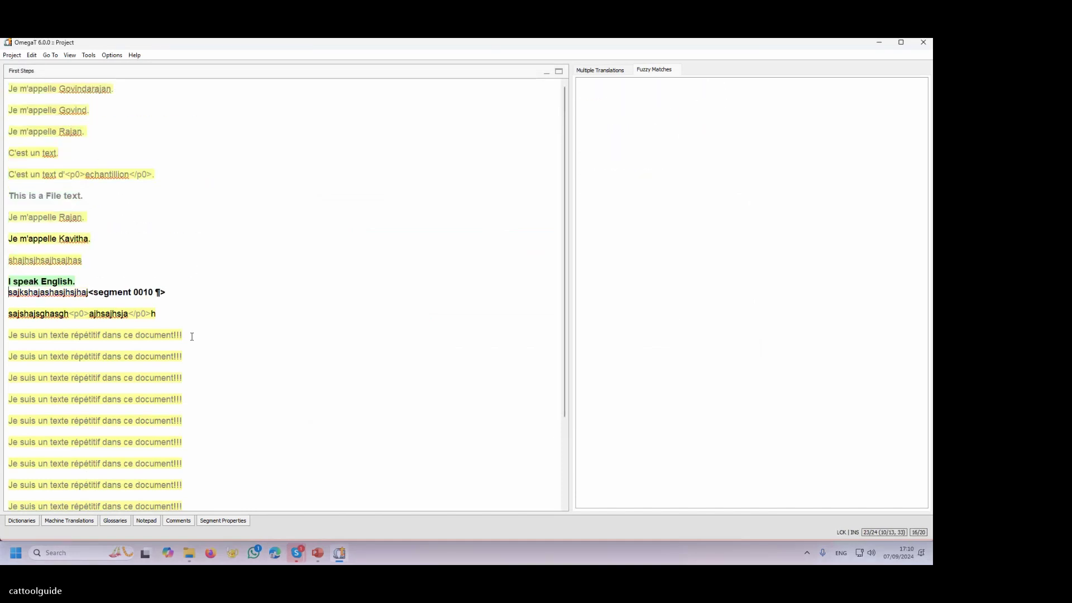
key(Return)
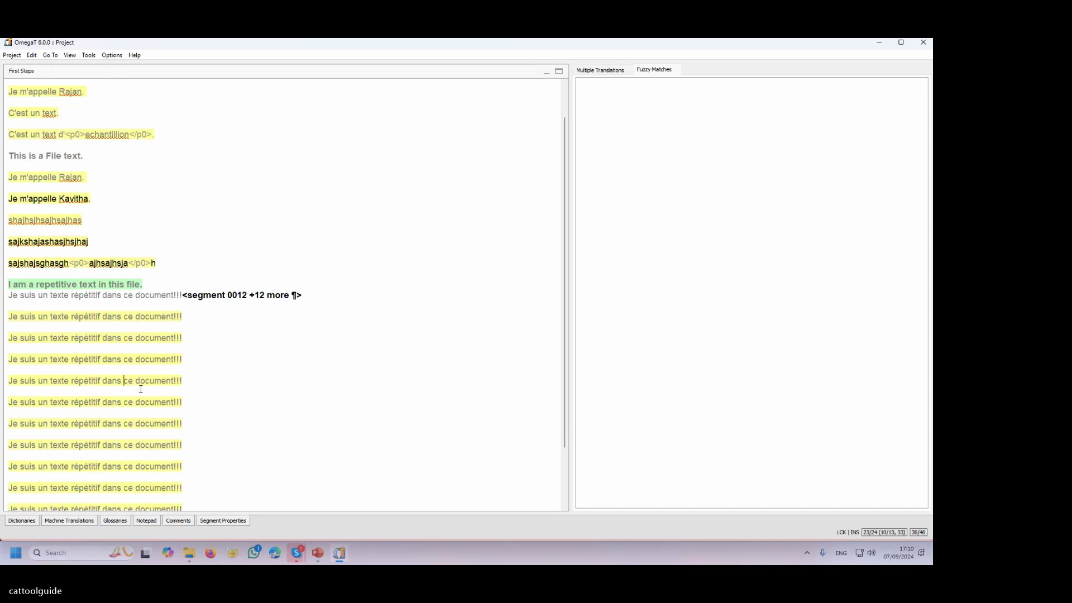
key(Return)
key(Return)
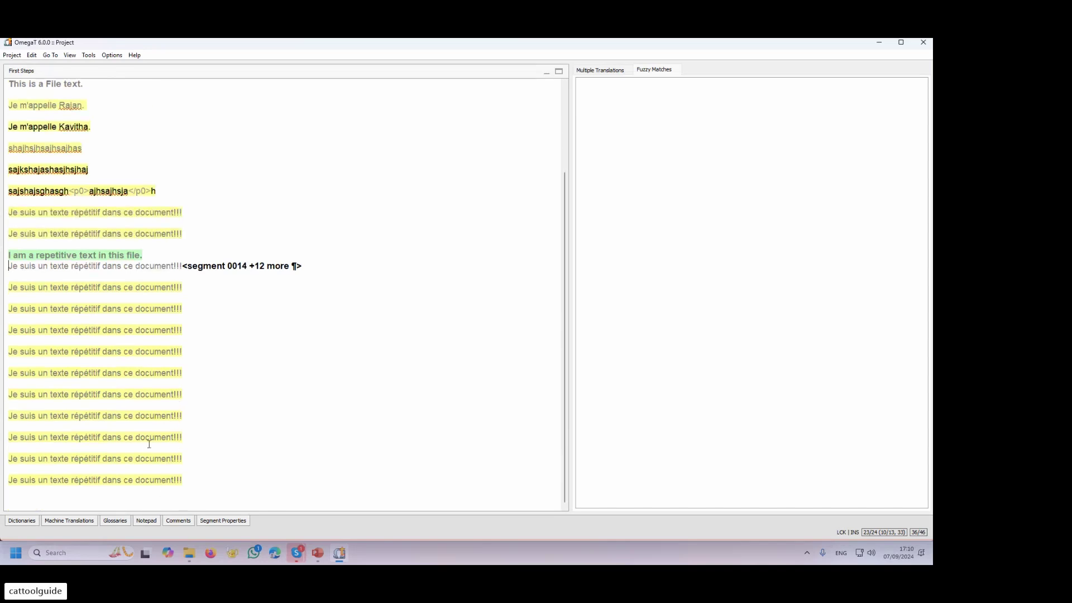
- Replace "document!!!" with "fichier." in segment 0014's translation and advance to segment 0015, applying the change to all repetitions
double_click(148, 267)
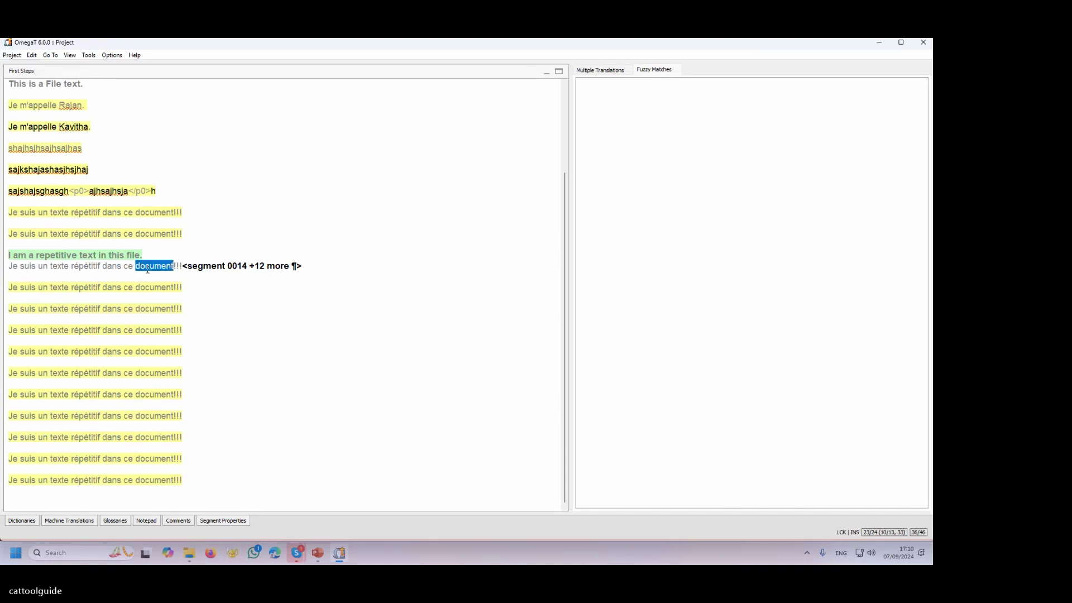
text(fichier.)
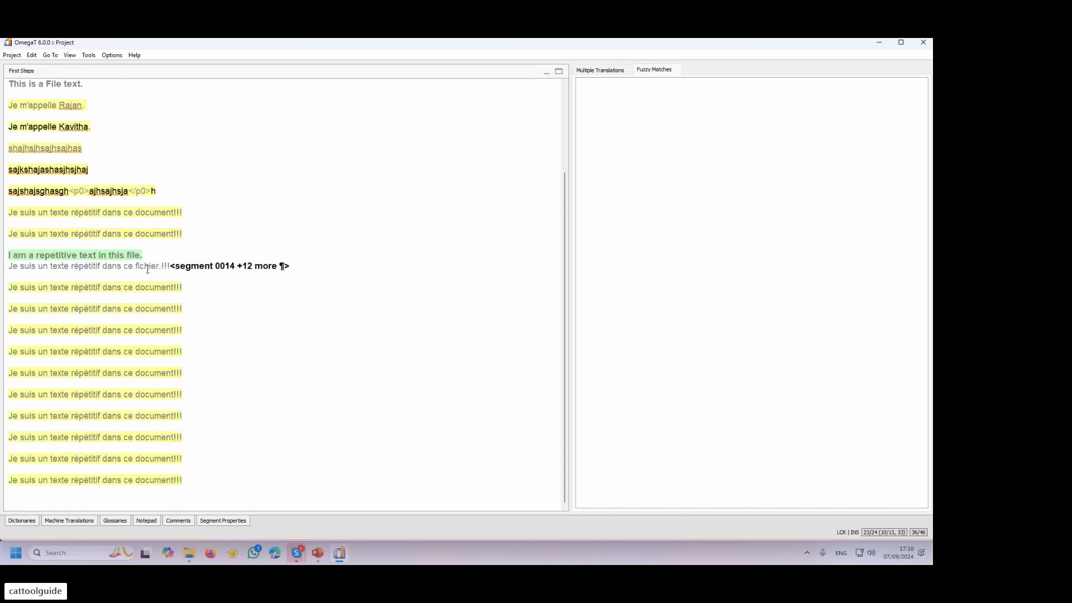
key(Delete)
key(Delete)
key(Delete)
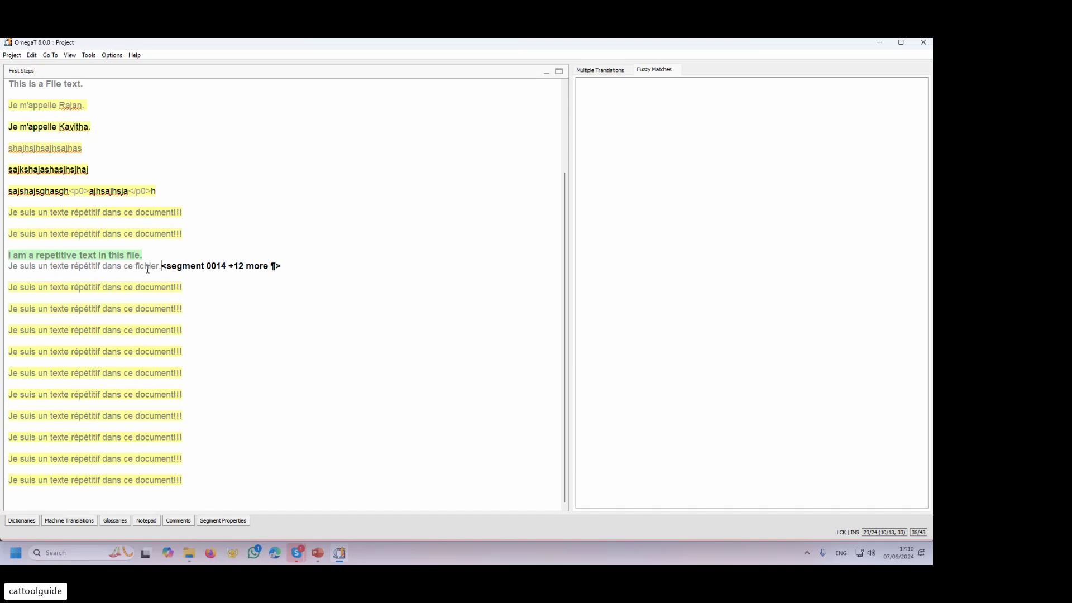
key(Return)
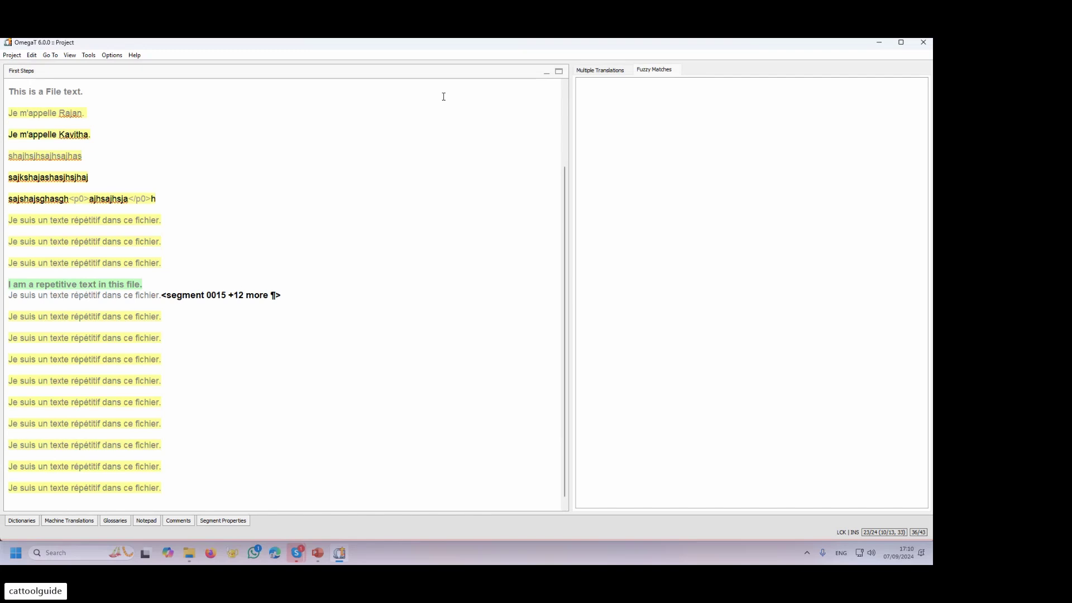
- Display the multiple translations, and reload the project to open Sample 2.docx from the source files list
click(613, 71)
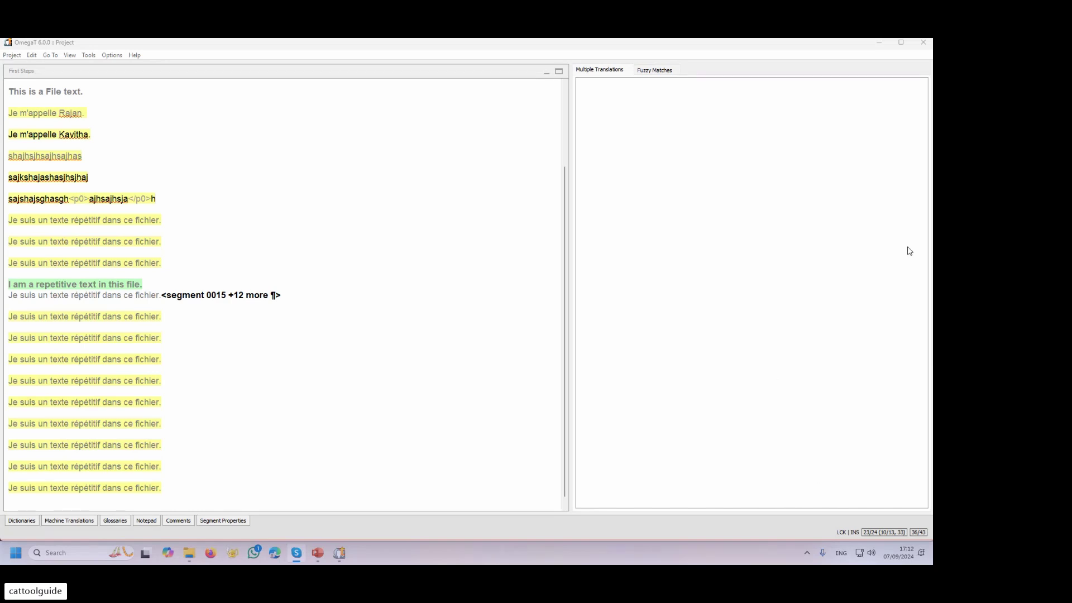
click(7, 51)
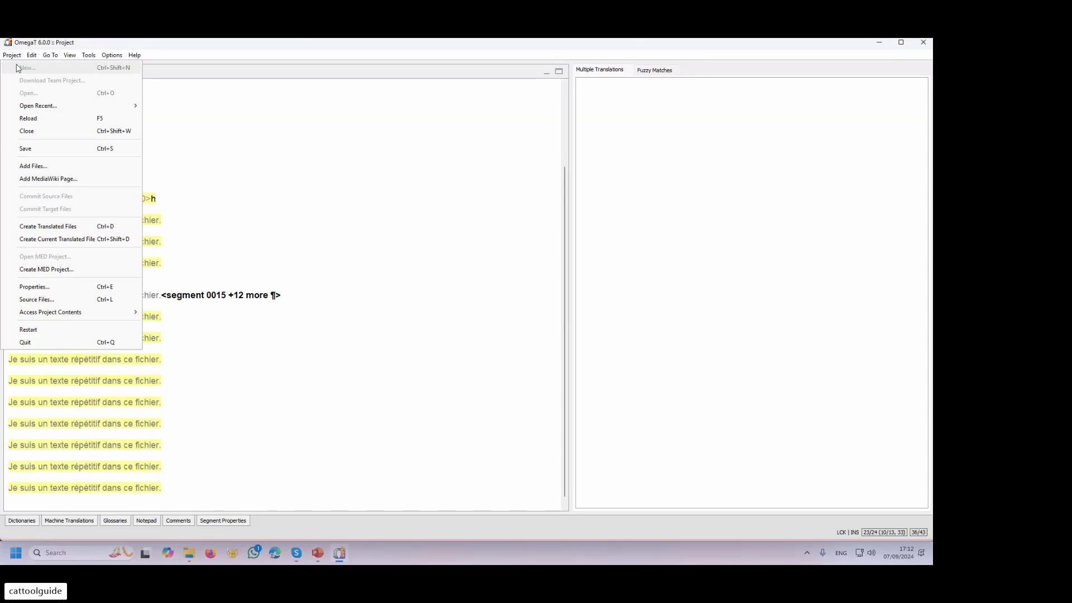
click(37, 120)
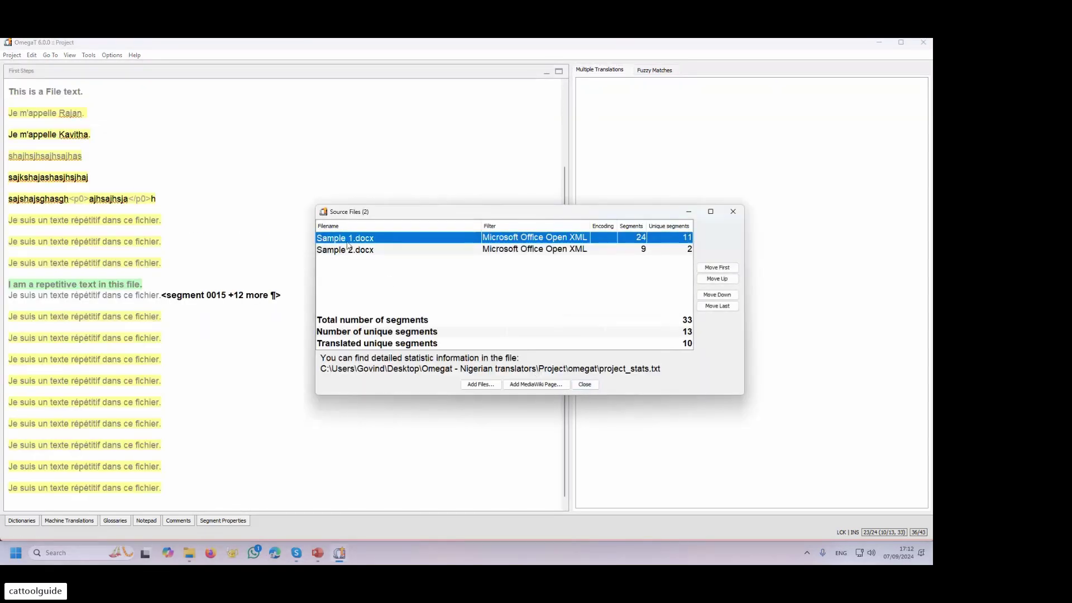
click(341, 252)
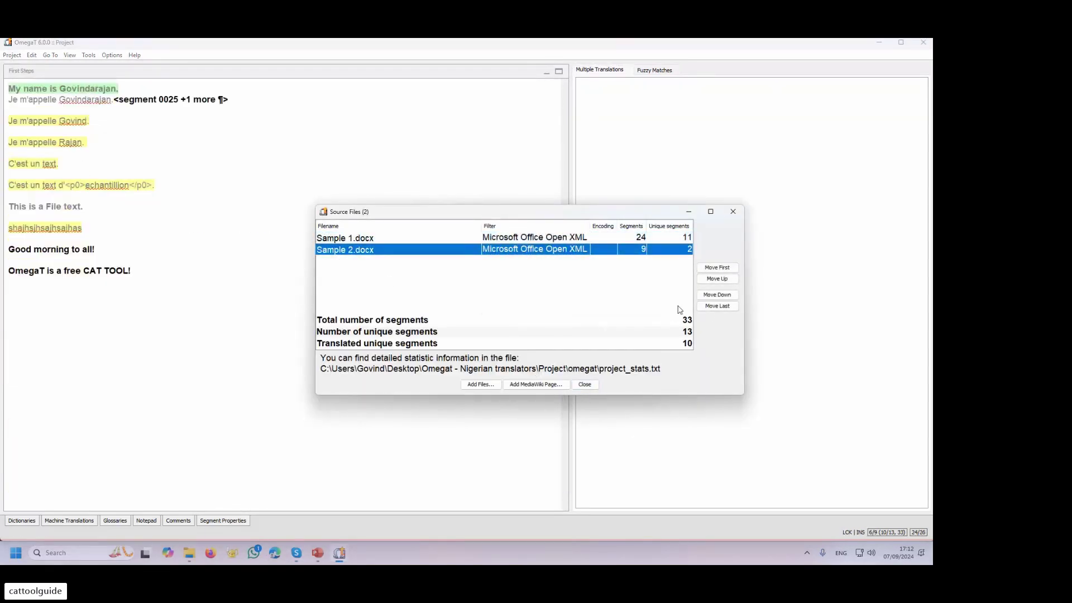
click(585, 385)
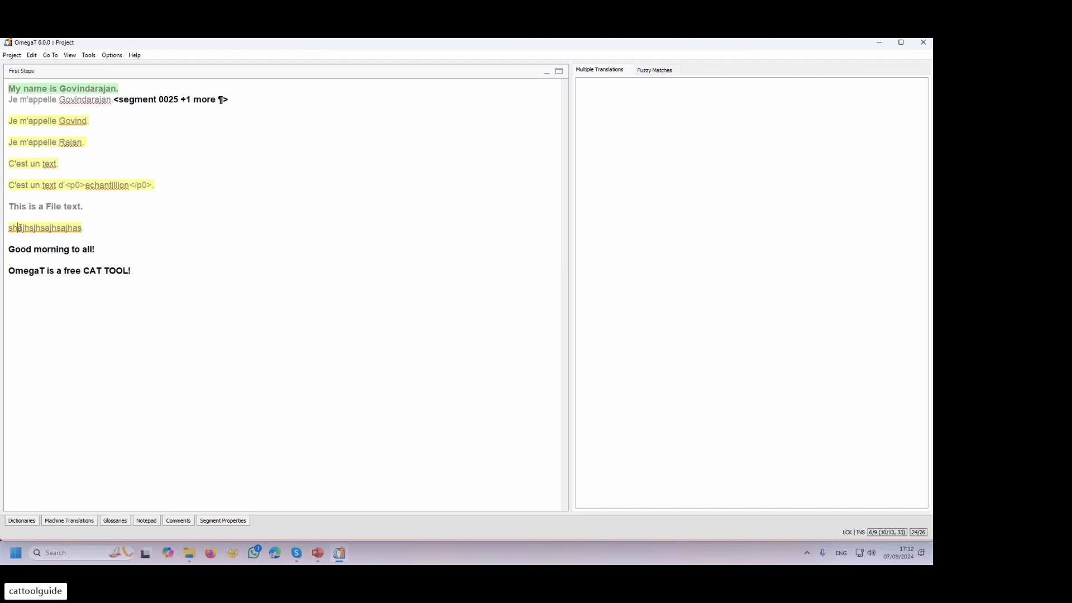
- Advance through the translated segments of Sample 2.docx to the untranslated segment 0032, "Good morning to all!"
key(Return)
key(Return)
key(Return)
key(Return)
key(Return)
key(Return)
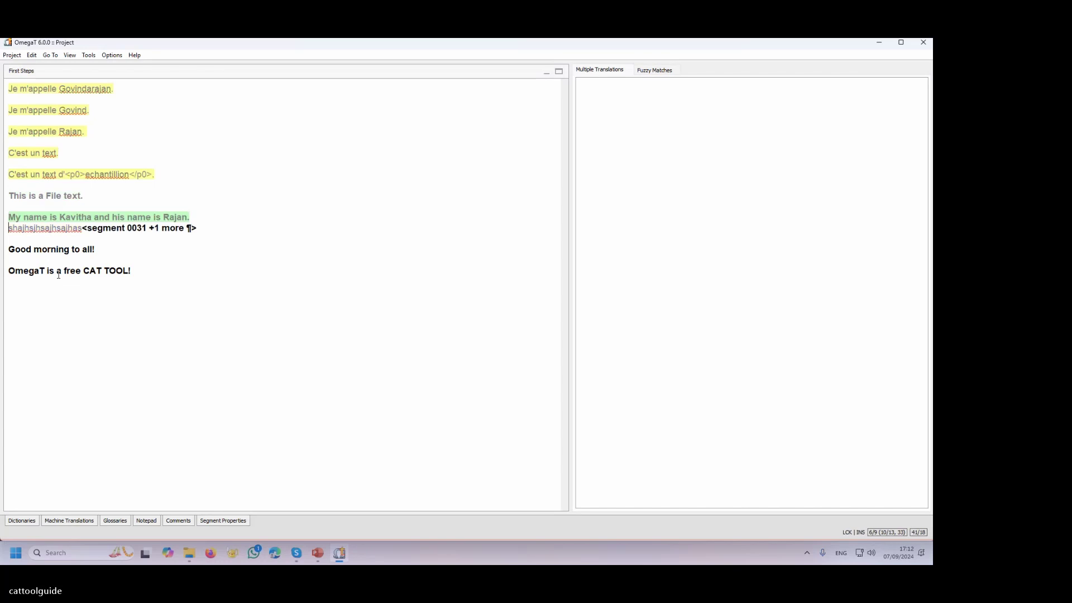
key(Return)
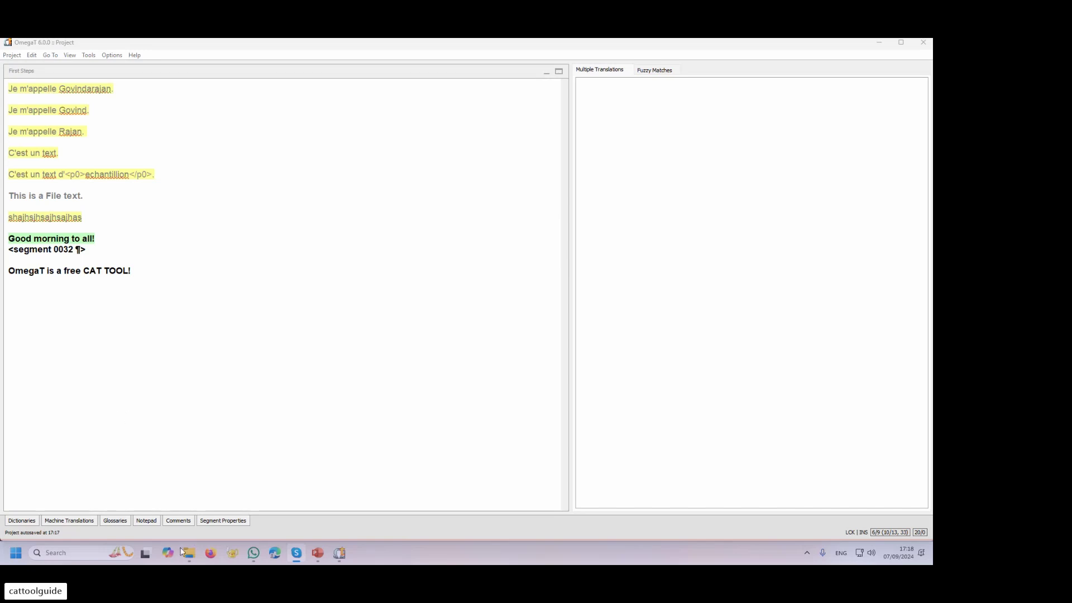
- Switch to File Explorer, go up to the "Omegat - Nigerian translators" folder and open sample.xlsx
click(186, 553)
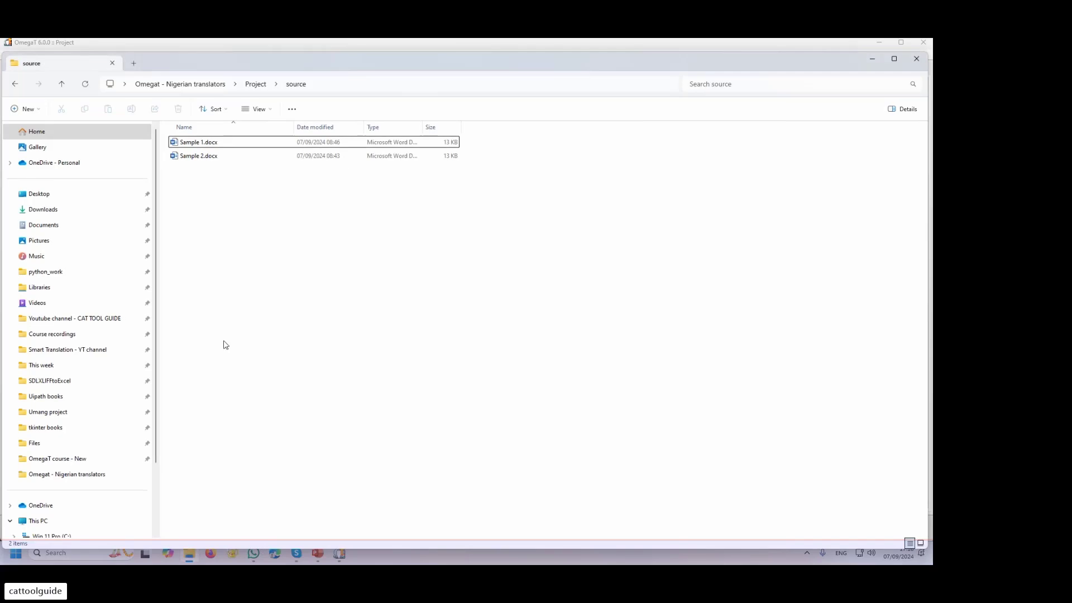
click(257, 85)
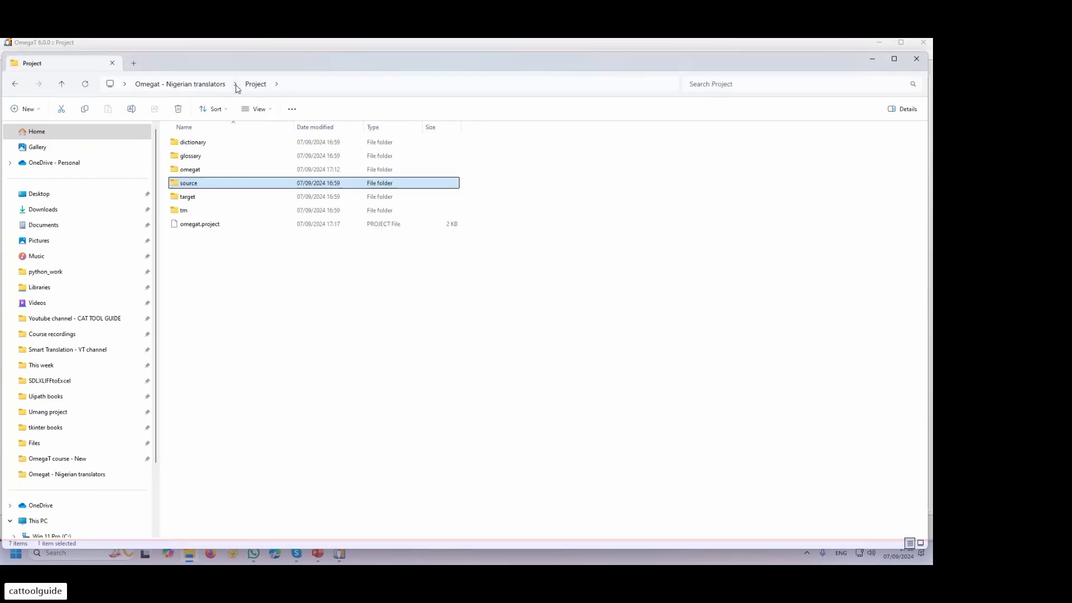
click(215, 84)
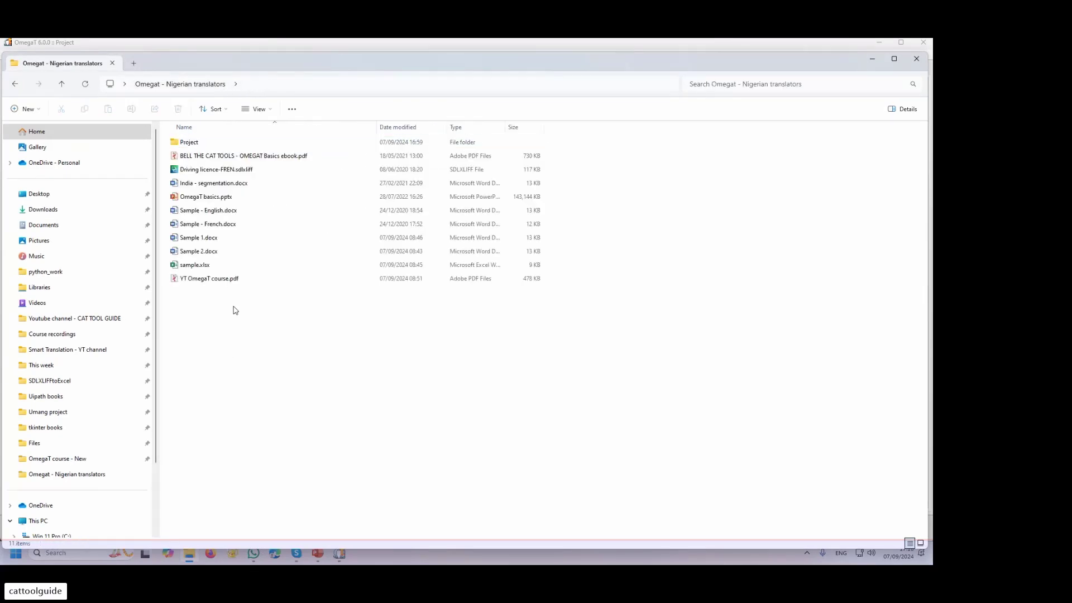
double_click(199, 264)
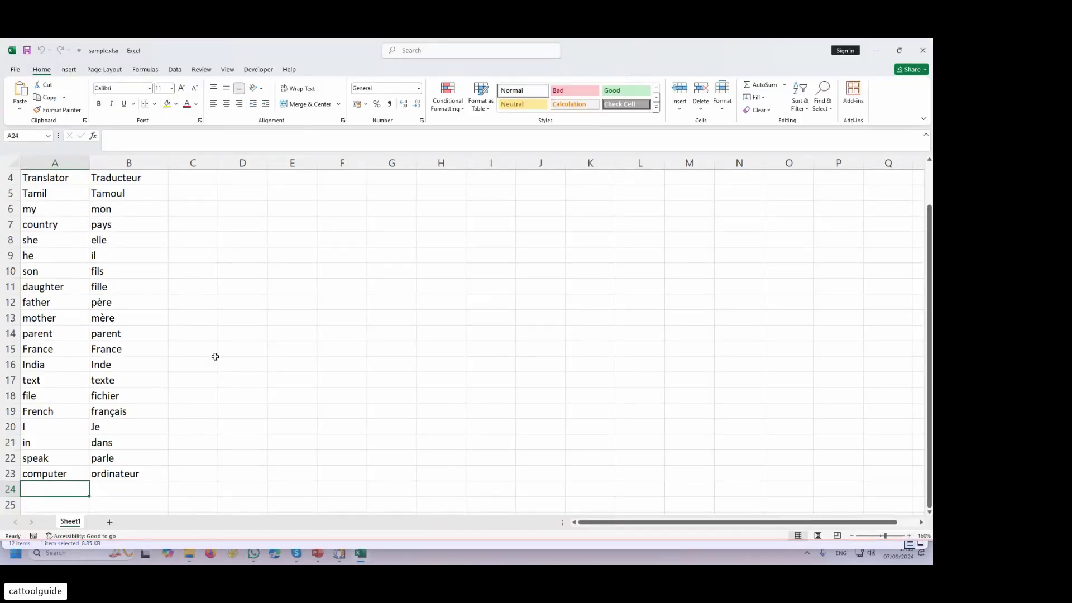
- Enlarge the sheet to 220% and review the English and French term pairs in columns A and B down to row 23
drag(58, 159, 129, 162)
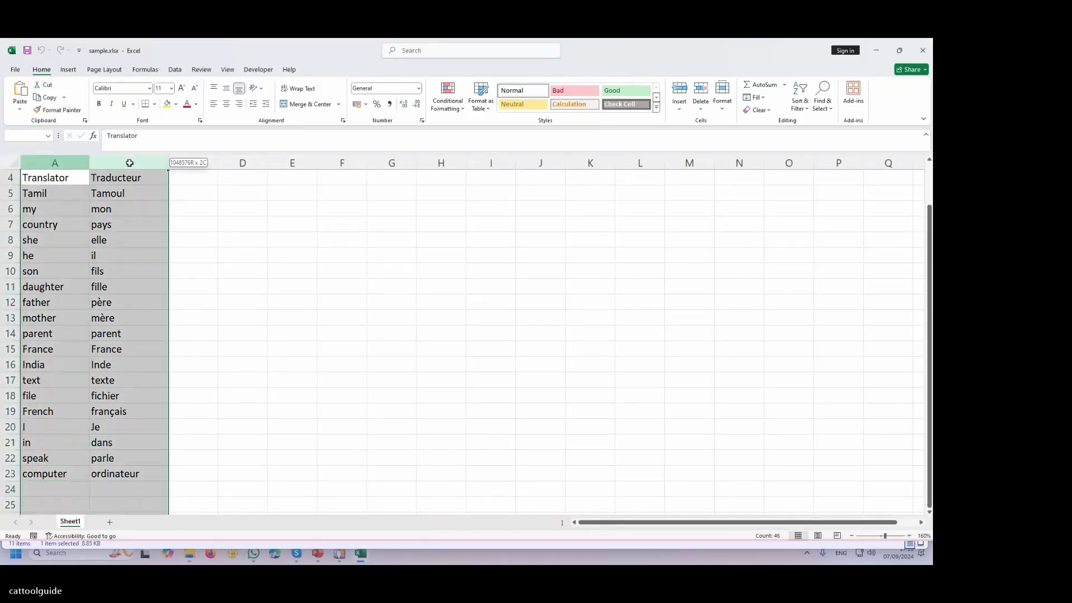
click(909, 535)
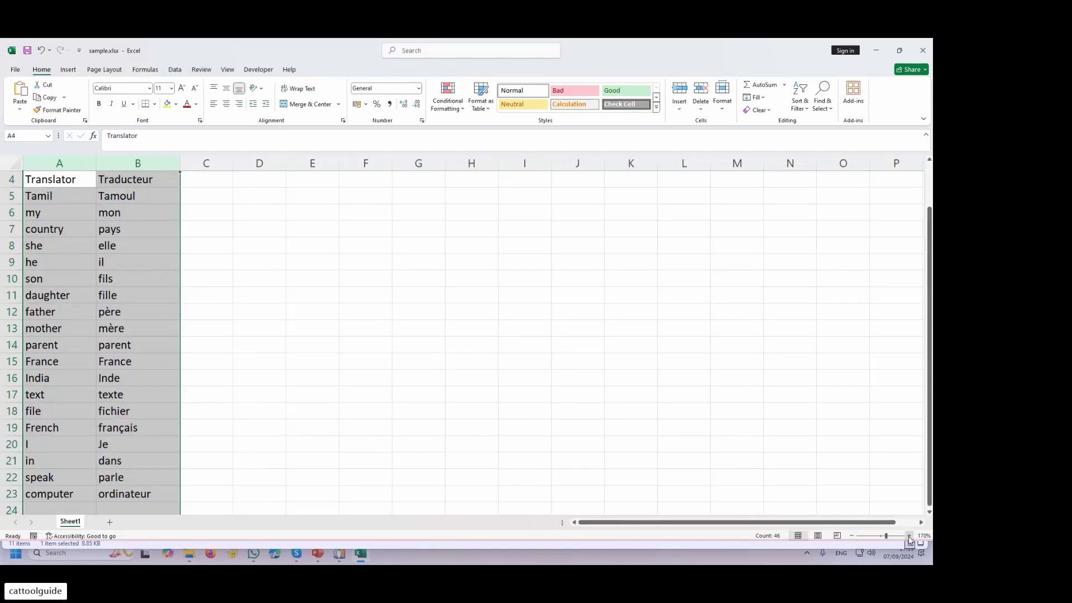
click(909, 536)
click(909, 536)
click(910, 536)
click(910, 536)
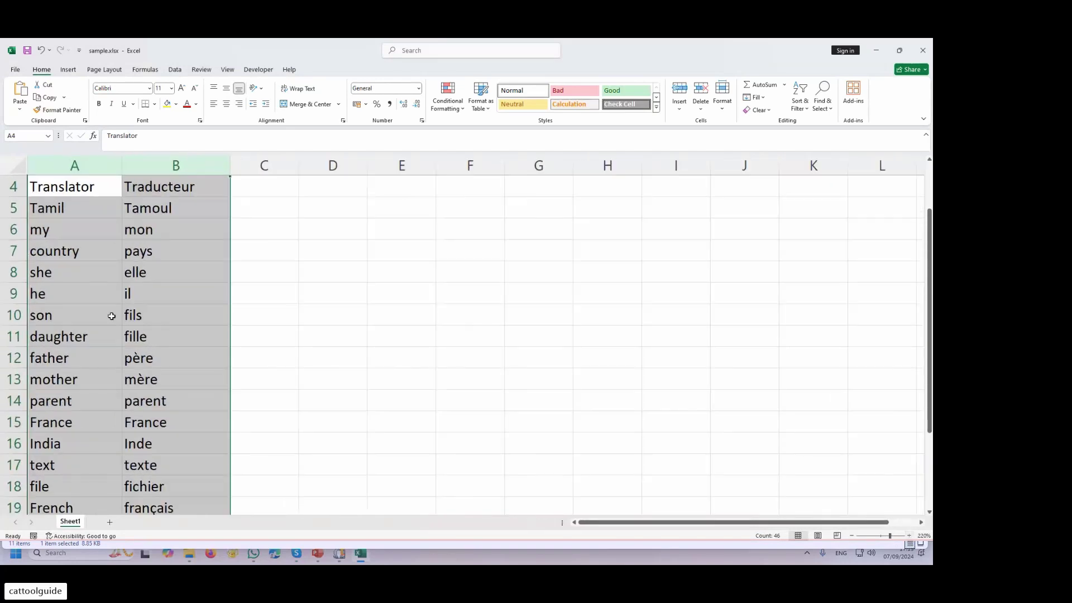
scroll(110, 314, up, 2)
drag(75, 186, 53, 505)
drag(192, 177, 148, 484)
scroll(103, 374, down, 5)
click(73, 334)
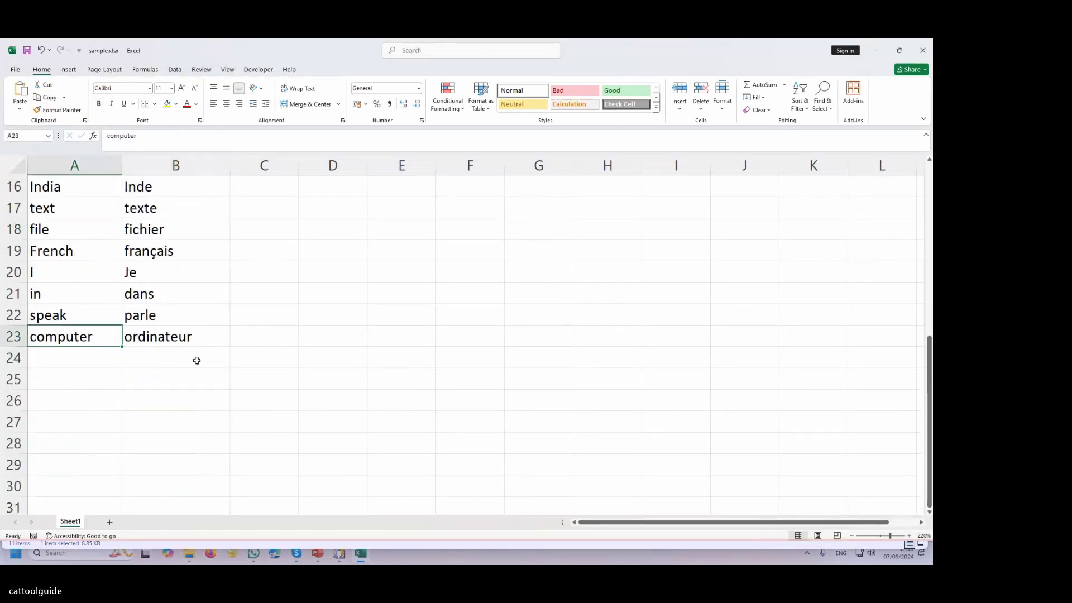
click(197, 361)
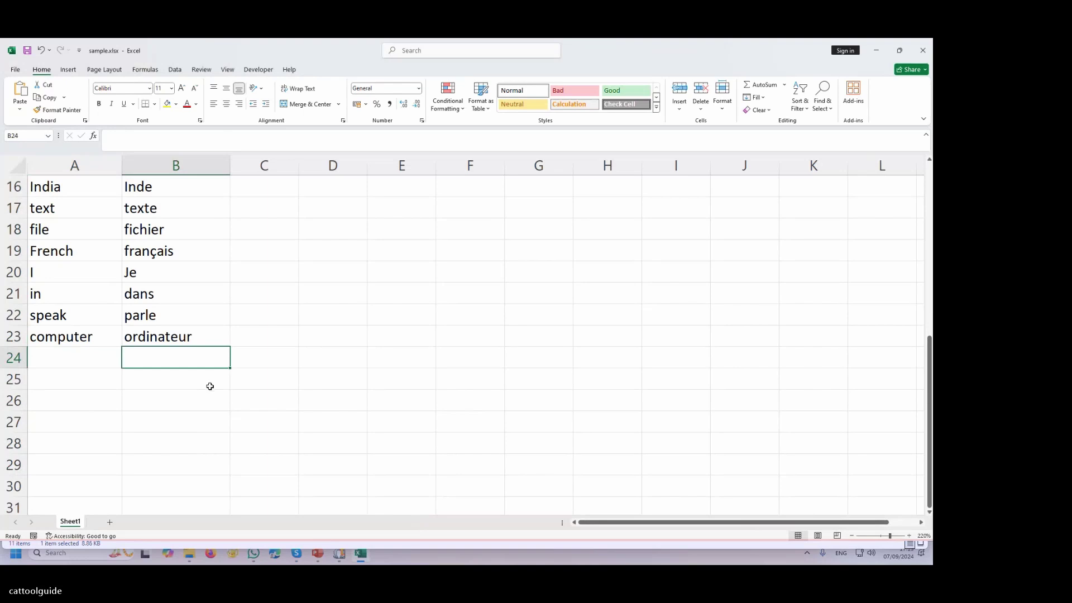
key(alt+f)
key(c)
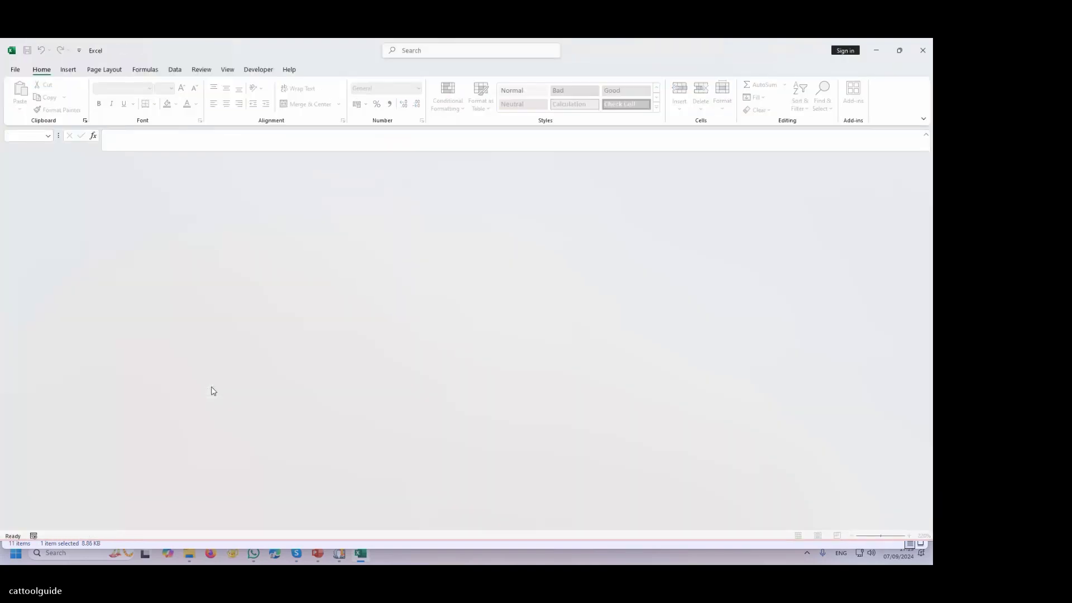
click(10, 70)
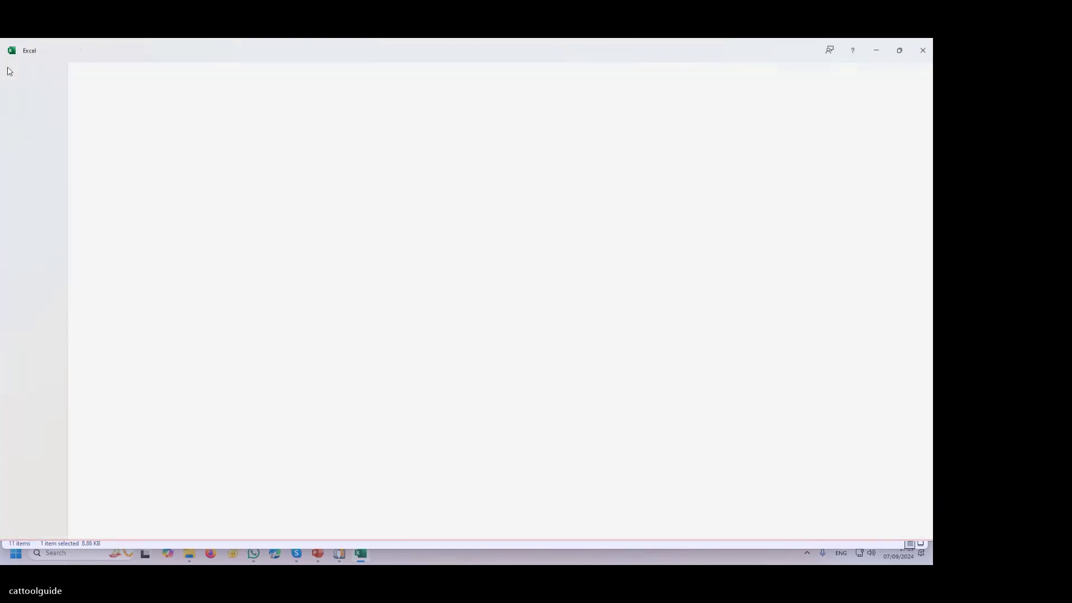
click(127, 279)
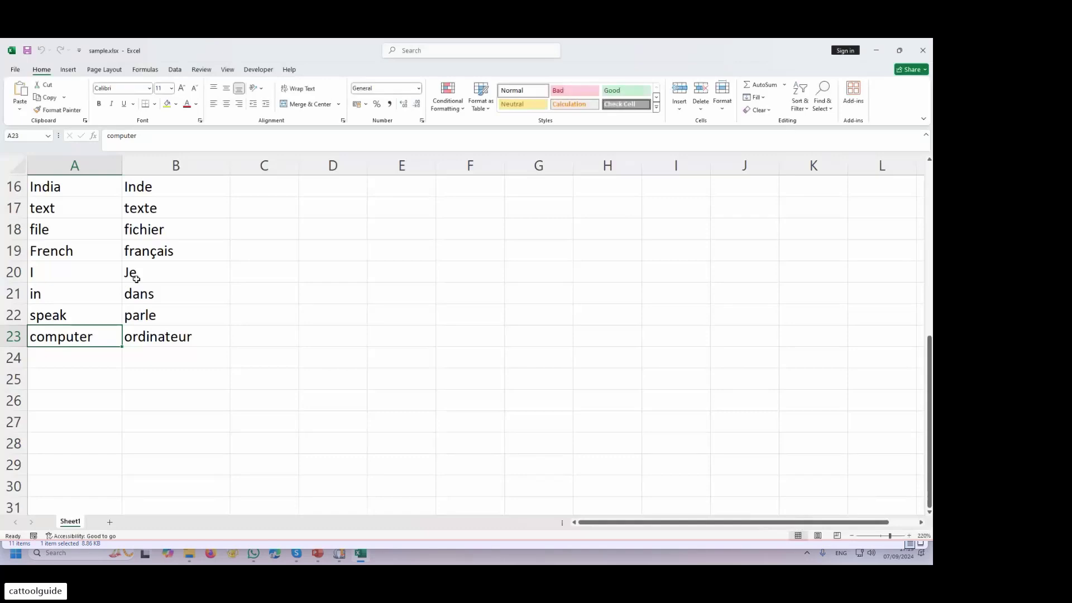
- Save the workbook as sample.csv in CSV UTF-8 (Comma delimited) format in the "Omegat - Nigerian translators" folder and close Excel
scroll(176, 374, up, 5)
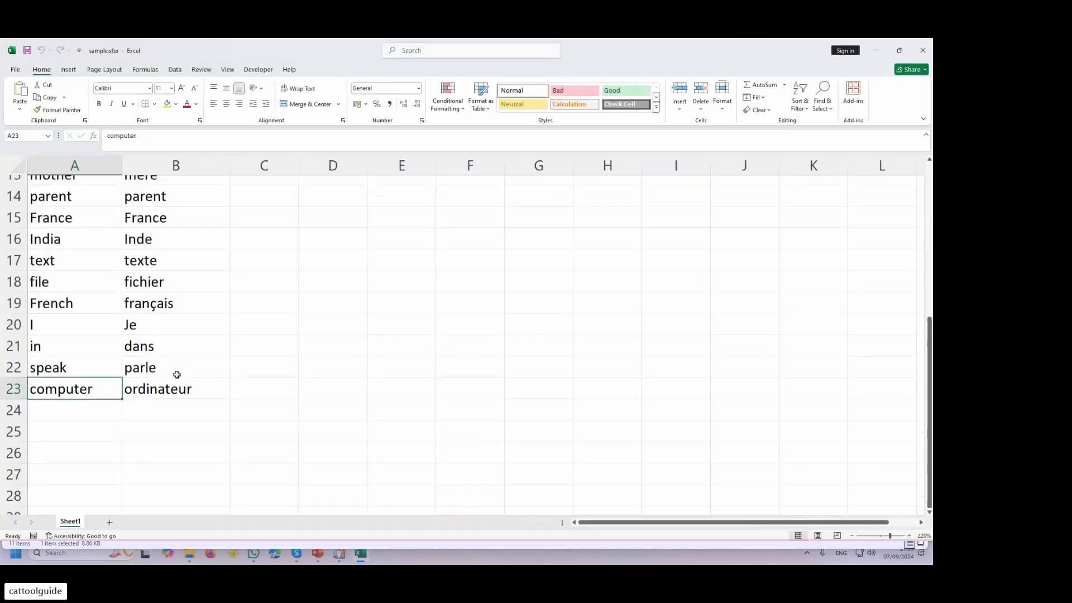
scroll(159, 374, down, 2)
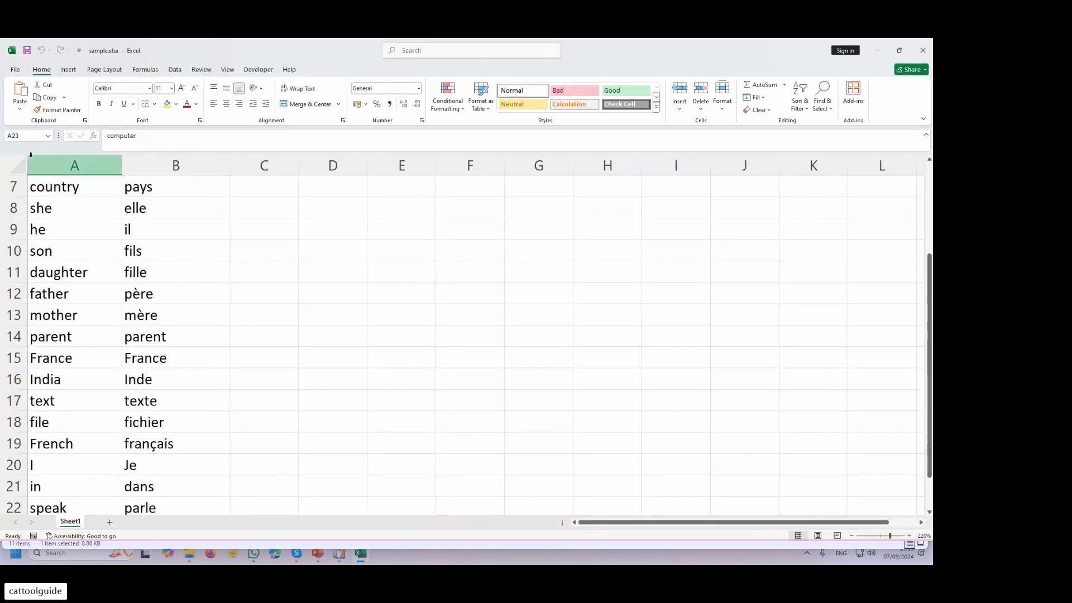
click(15, 70)
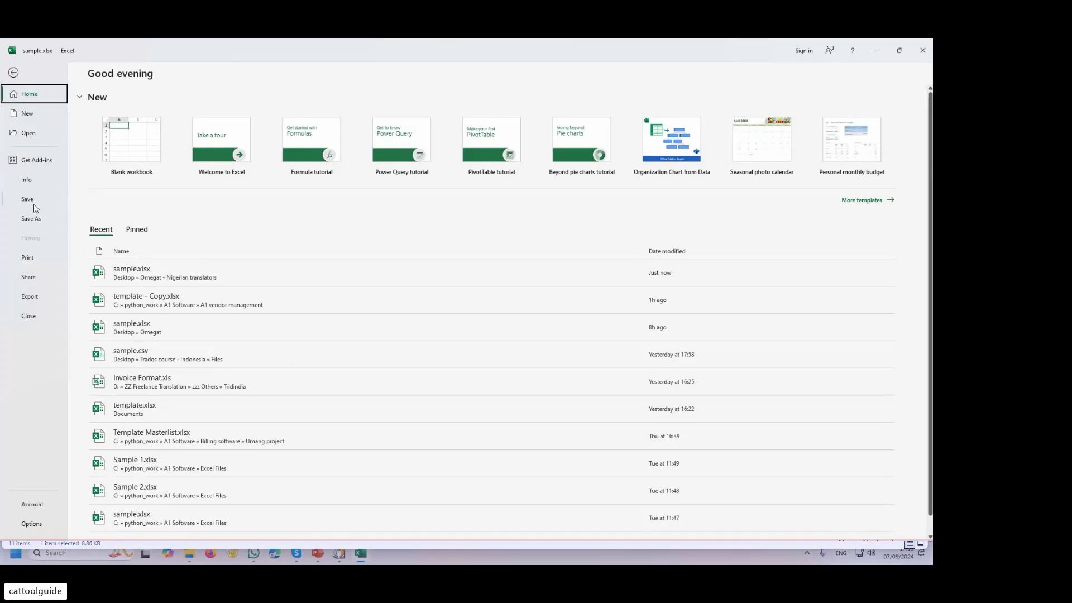
click(25, 220)
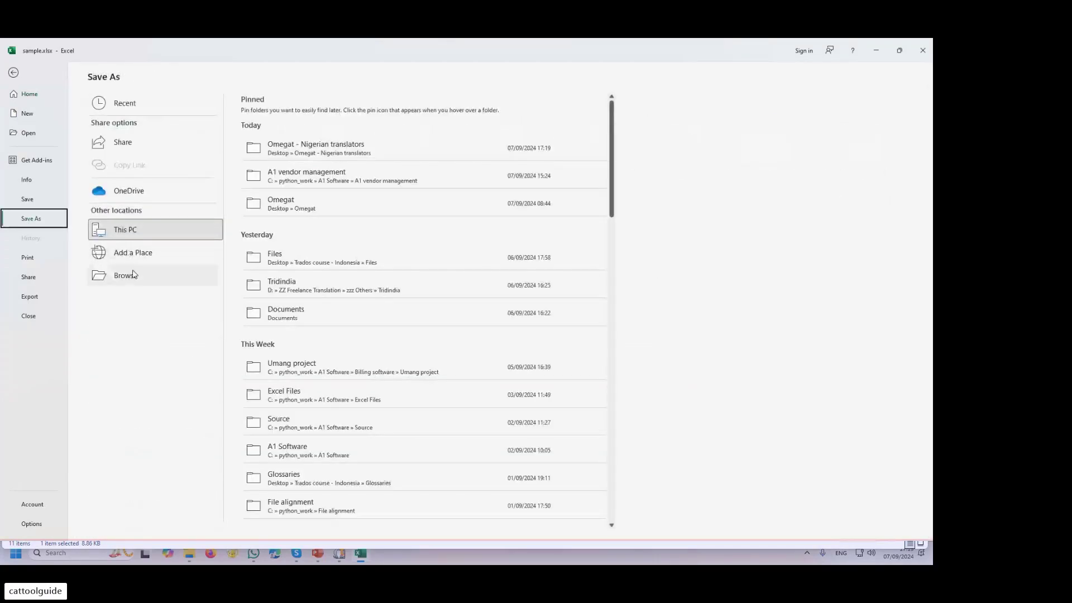
click(296, 149)
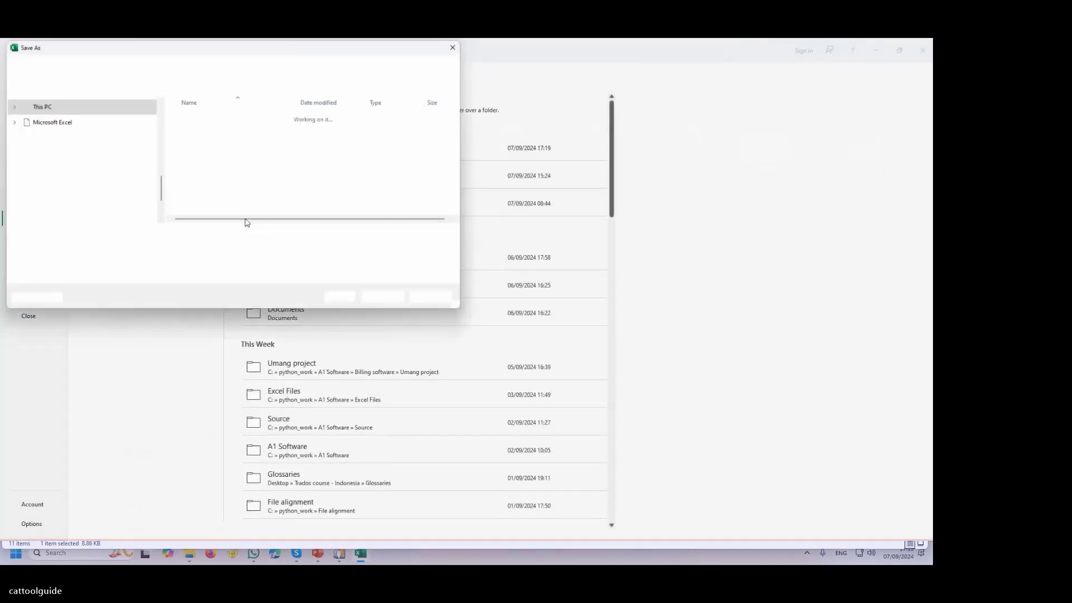
click(106, 247)
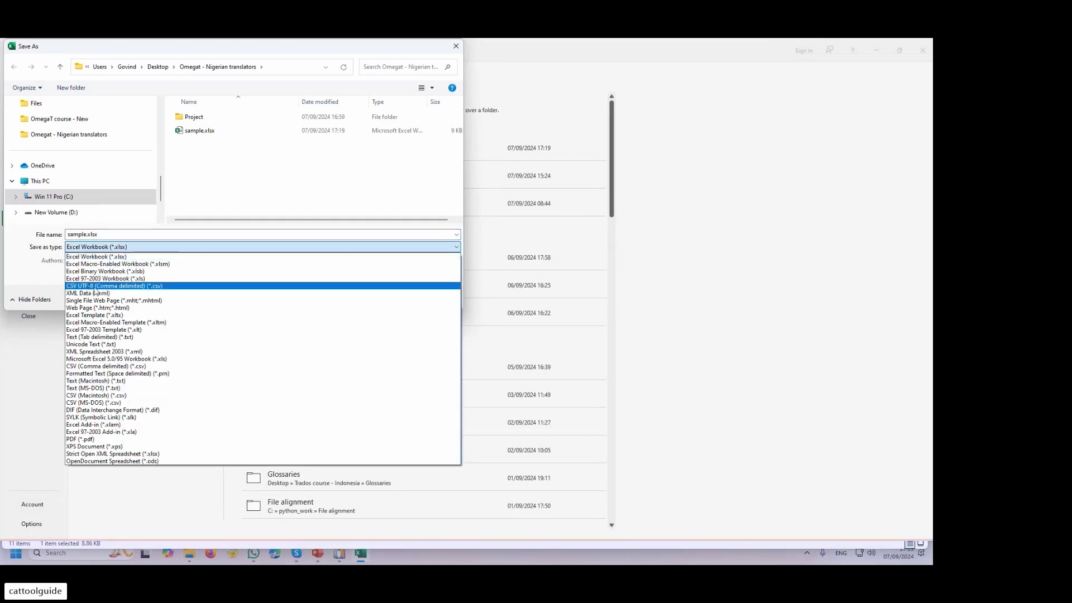
click(151, 288)
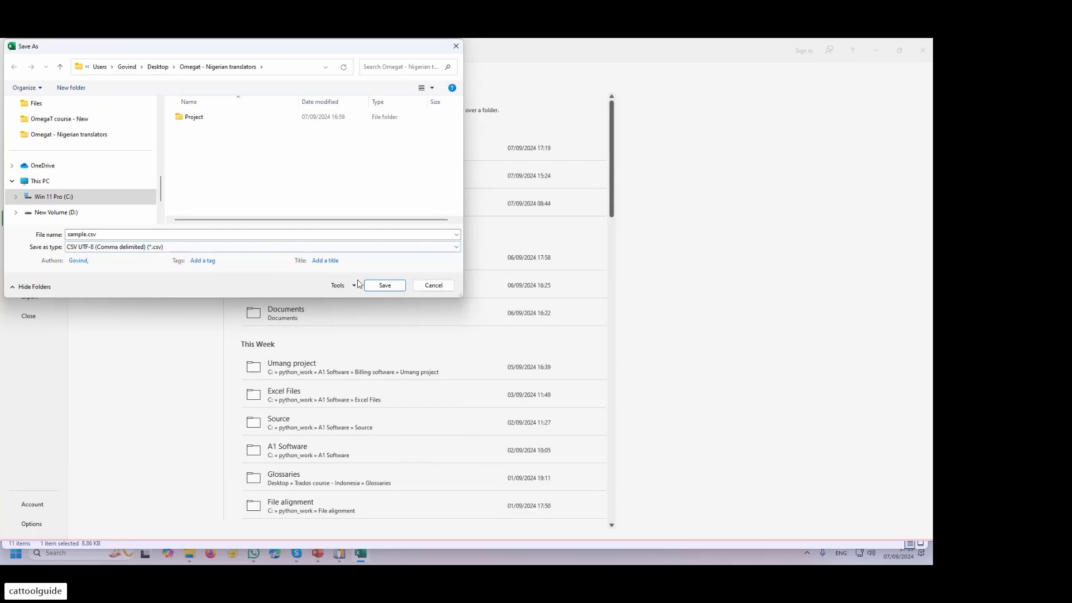
click(380, 286)
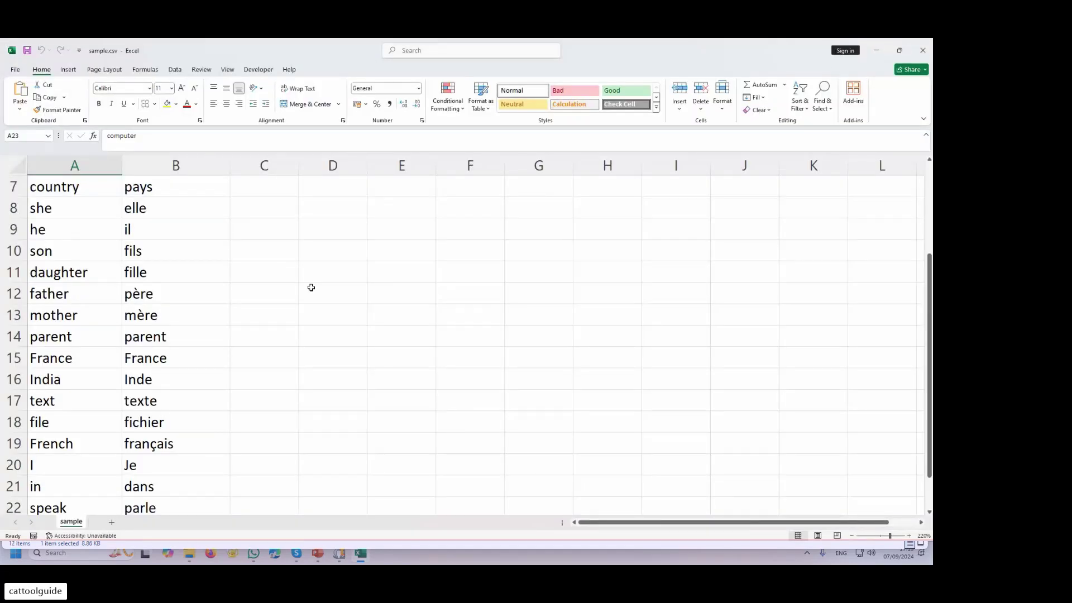
click(923, 50)
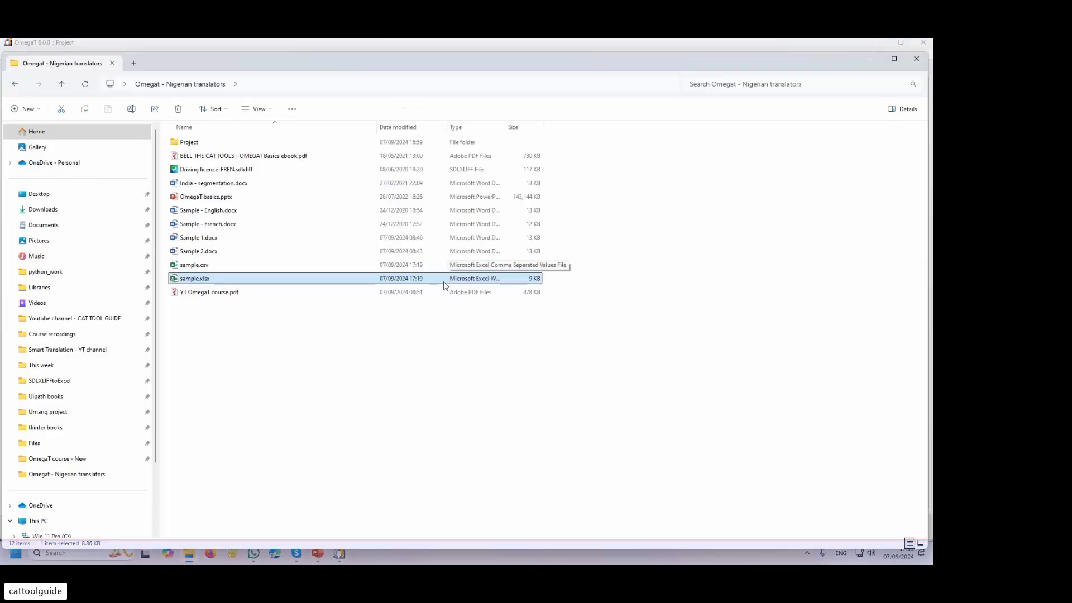
- Copy sample.csv into the glossary folder inside the Project folder
click(203, 265)
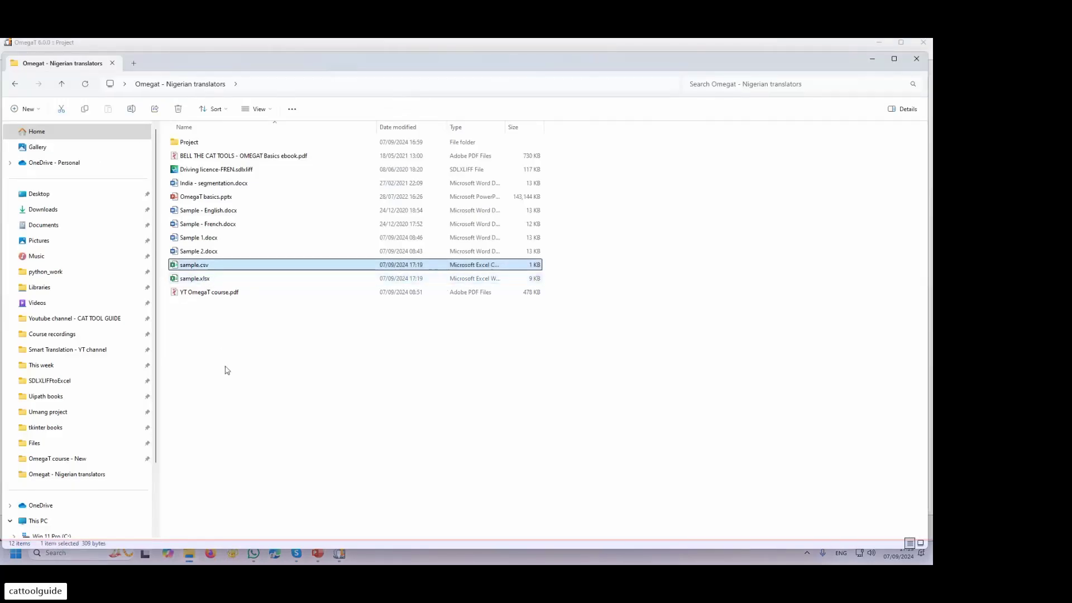
double_click(190, 141)
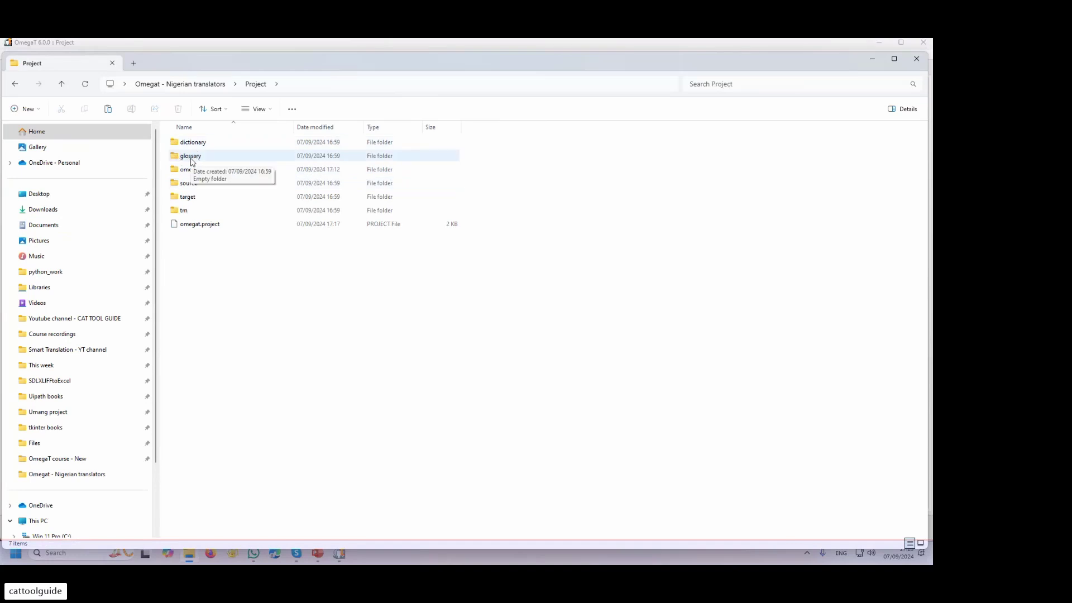
double_click(192, 160)
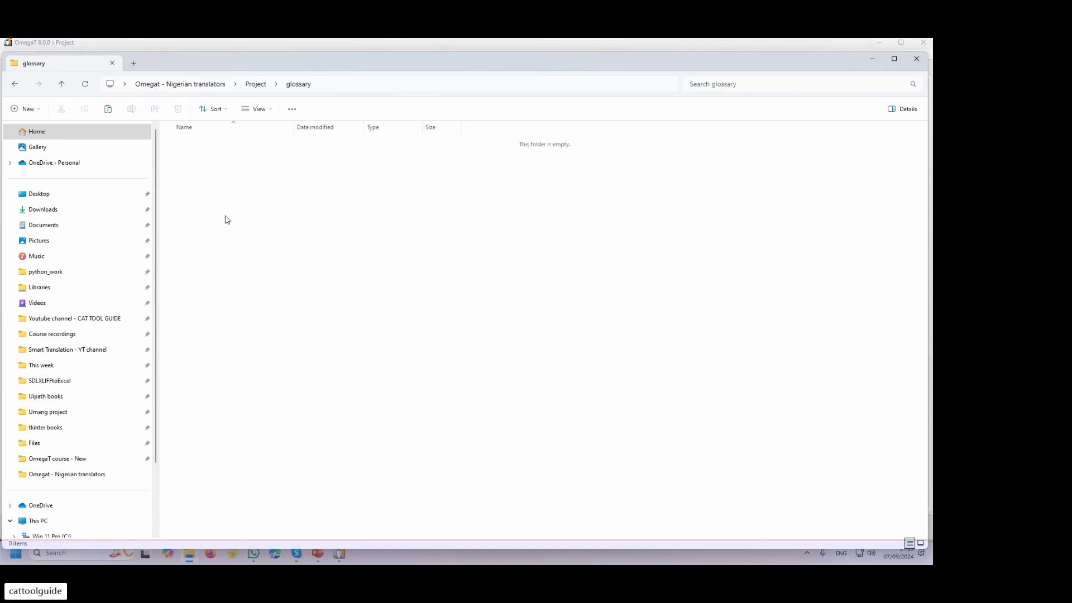
key(ctrl+v)
click(227, 219)
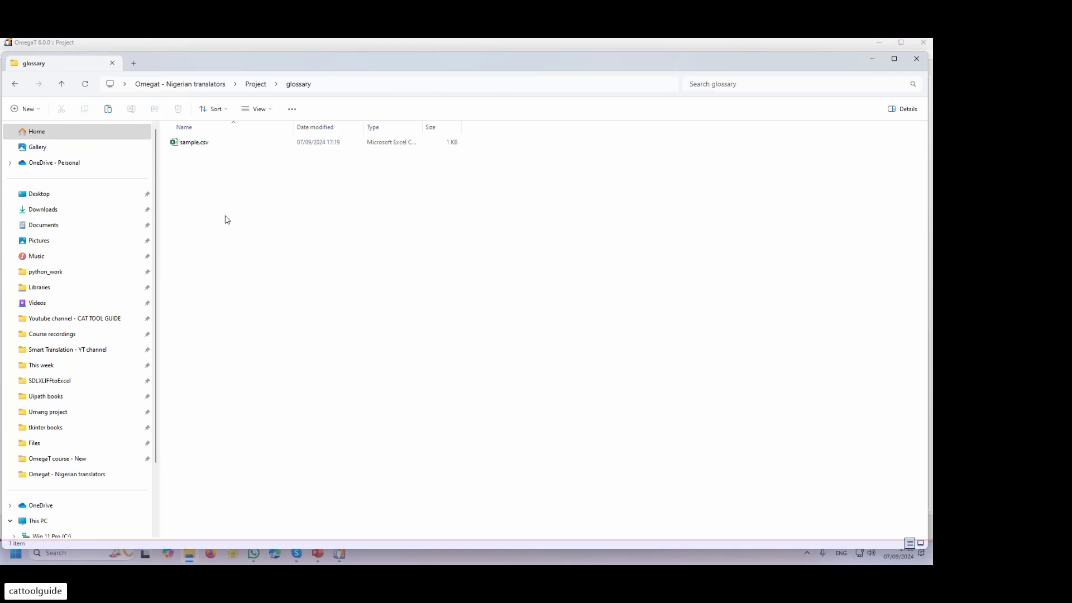
- Return to OmegaT and open the segment "This is a text." in Sample 2.docx
click(873, 61)
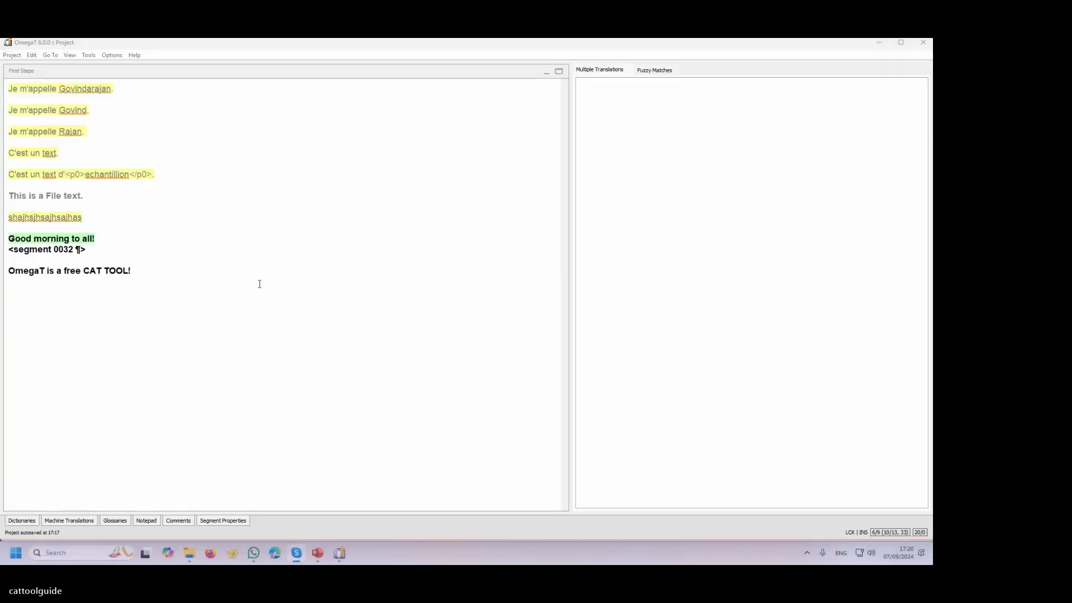
click(45, 154)
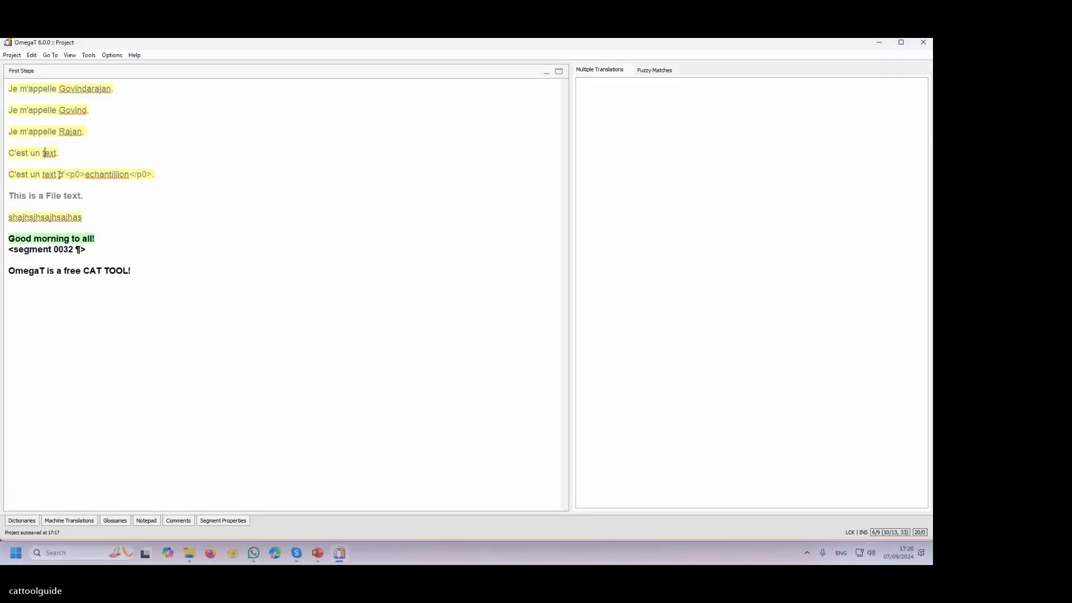
right_click(45, 153)
click(68, 160)
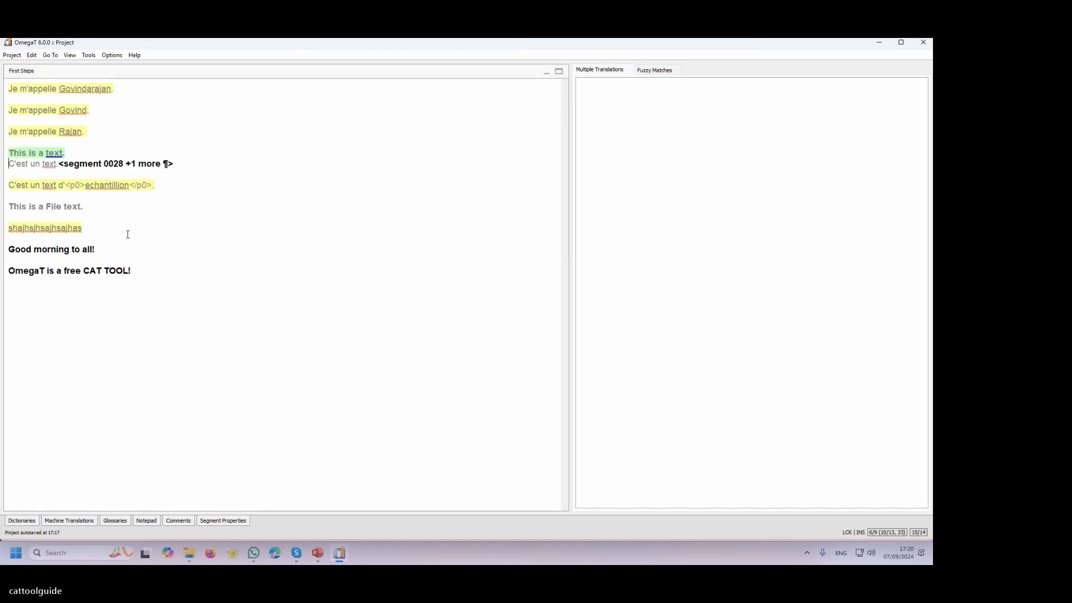
- Open Sample 1.docx from the project's source files list and close the list
click(17, 55)
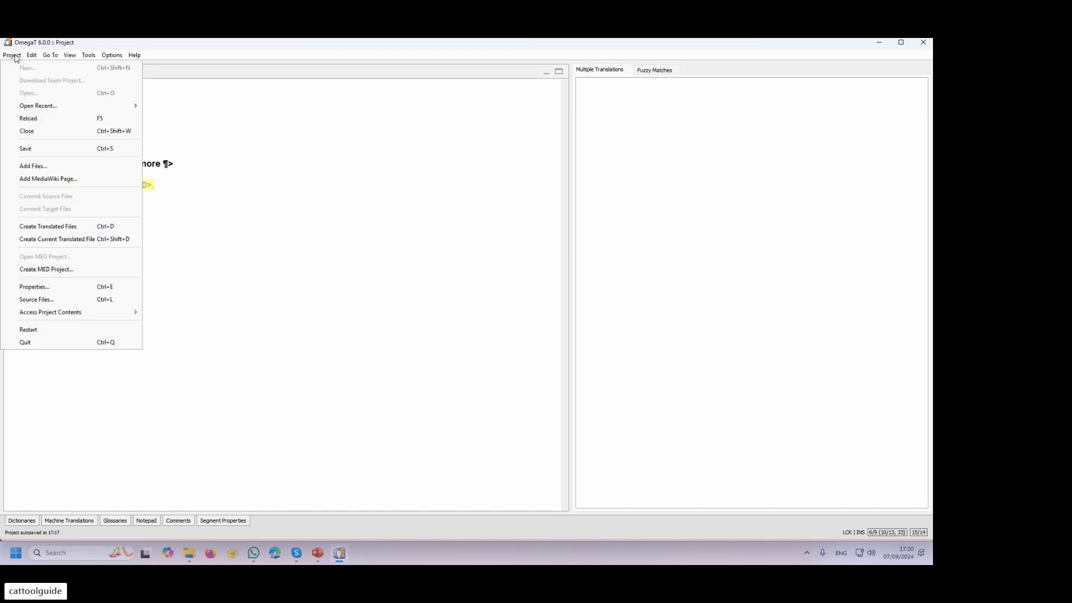
key(ctrl+l)
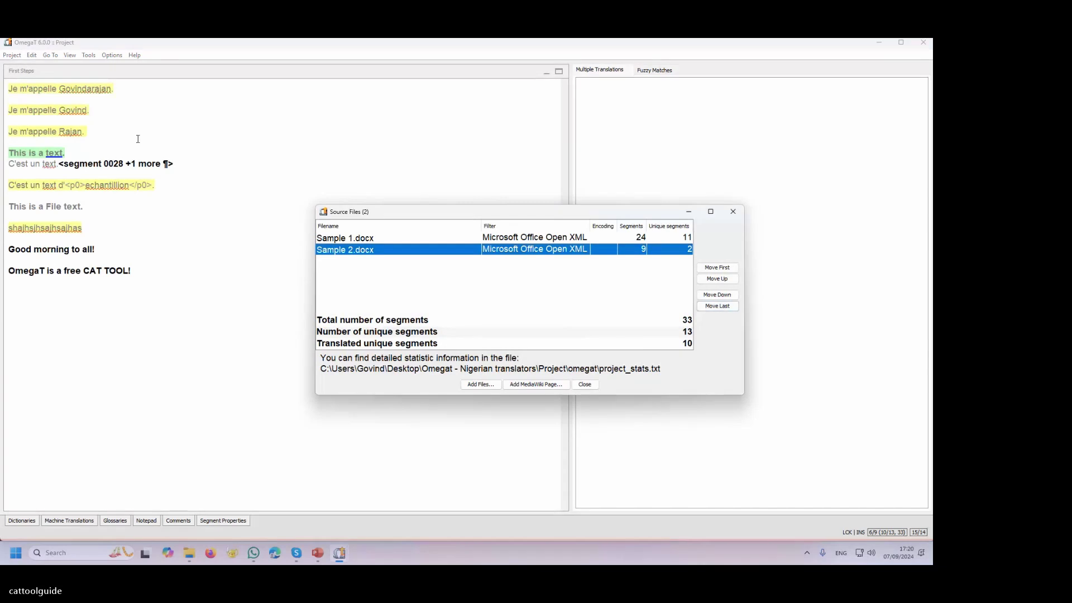
click(385, 238)
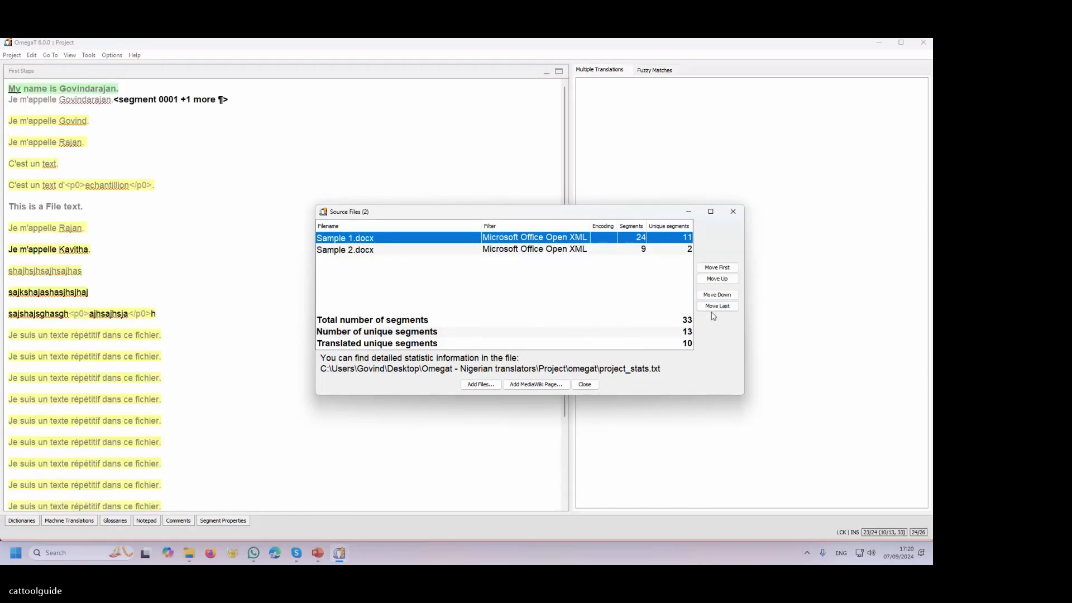
click(585, 385)
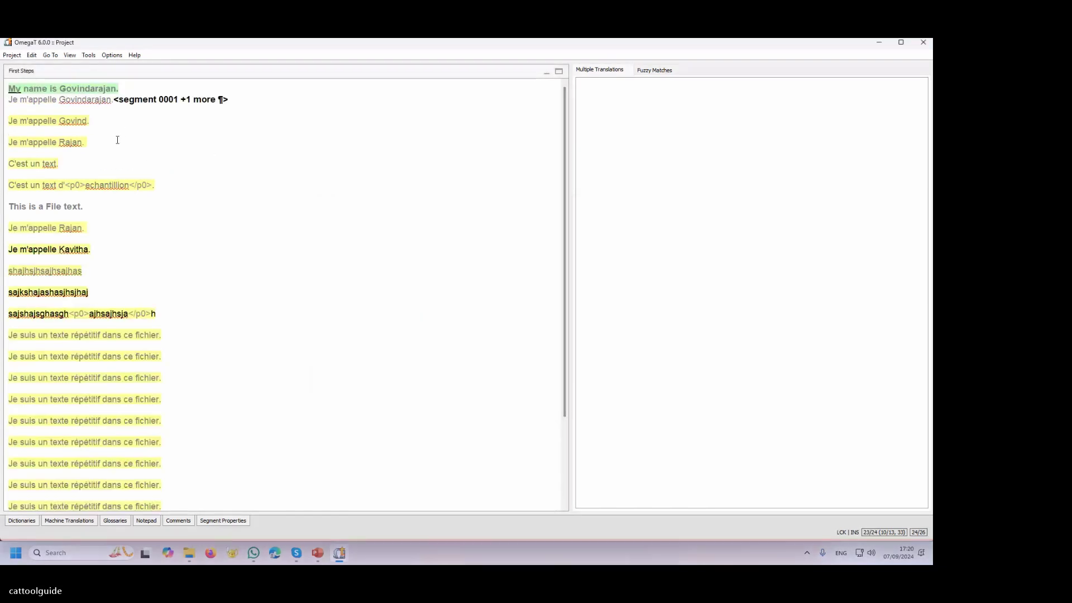
- Restore the OmegaT window to its default pane layout
click(71, 55)
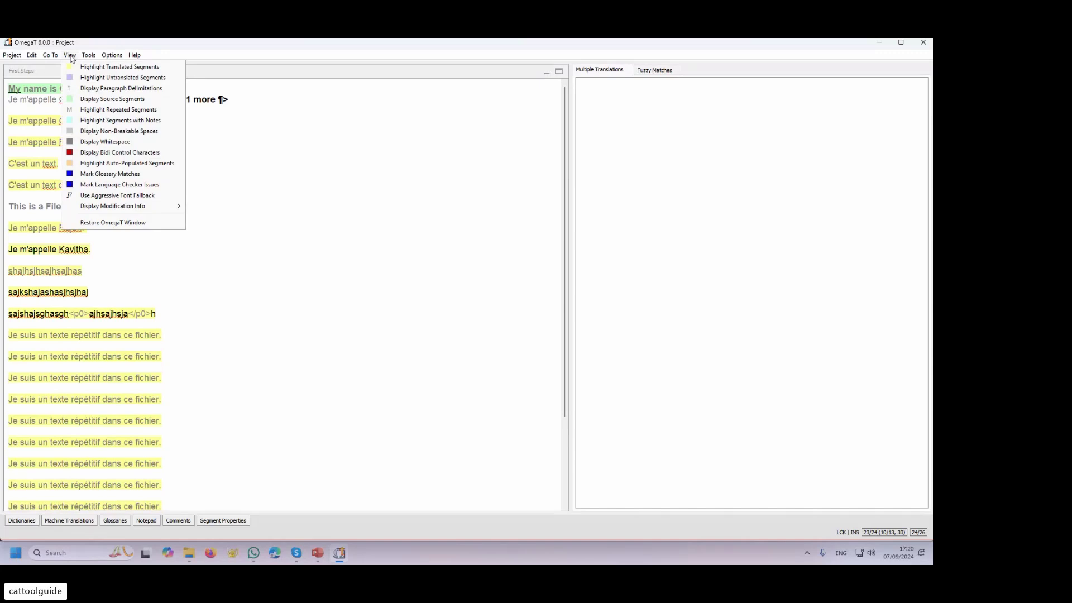
mouse_move(89, 54)
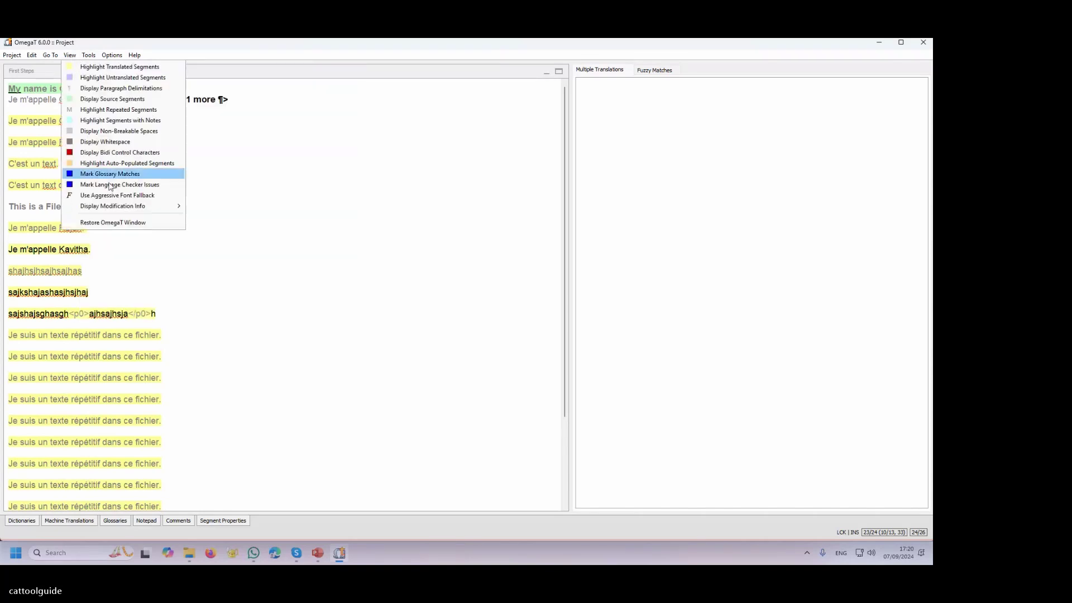
click(97, 223)
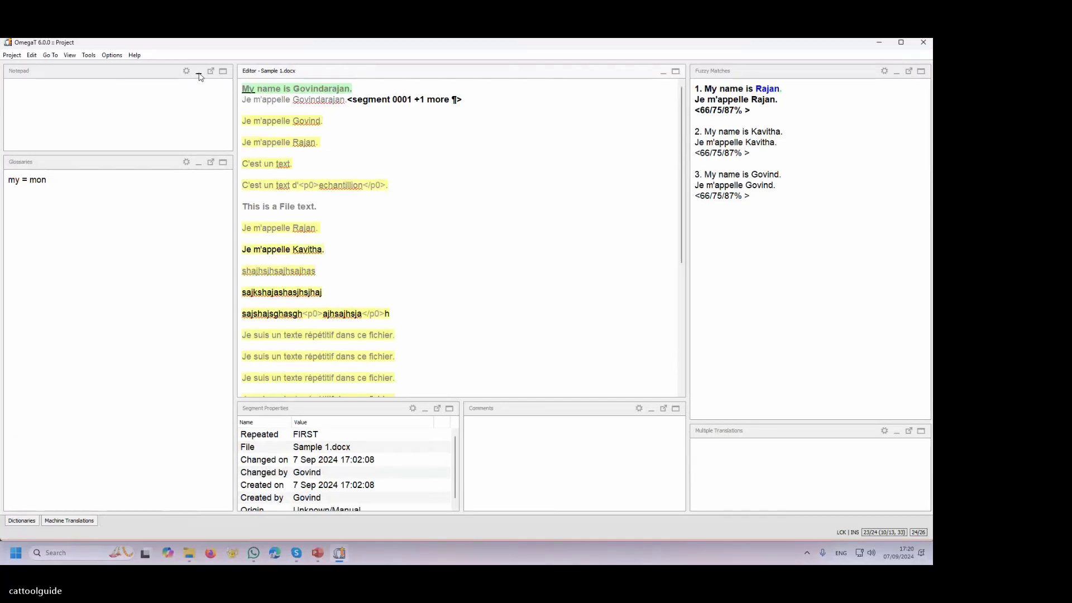
- Minimise the Segment Properties, Comments and Multiple Translations panes
click(425, 409)
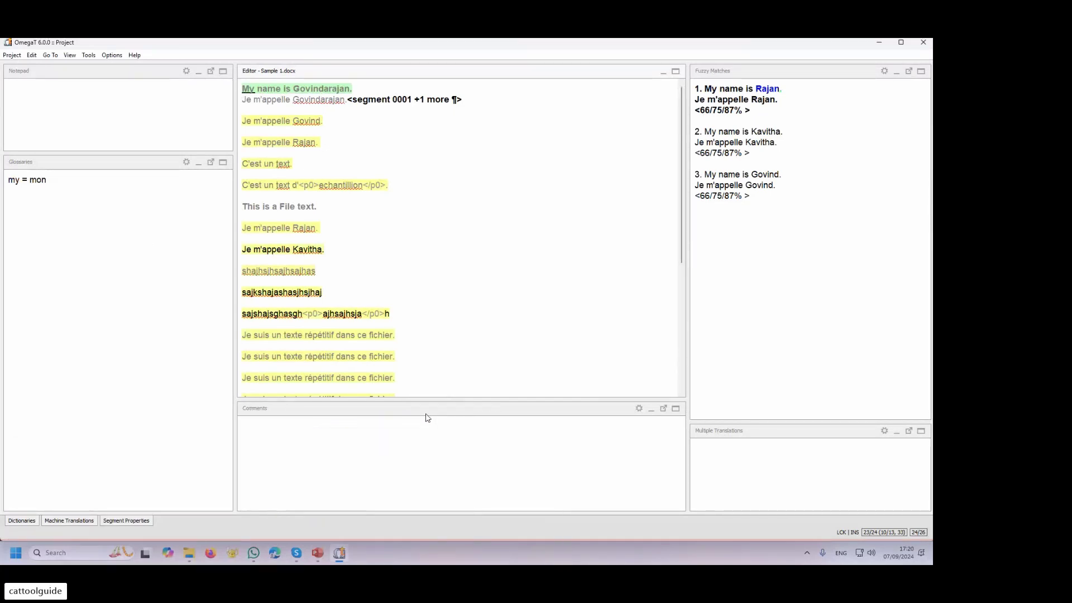
click(652, 410)
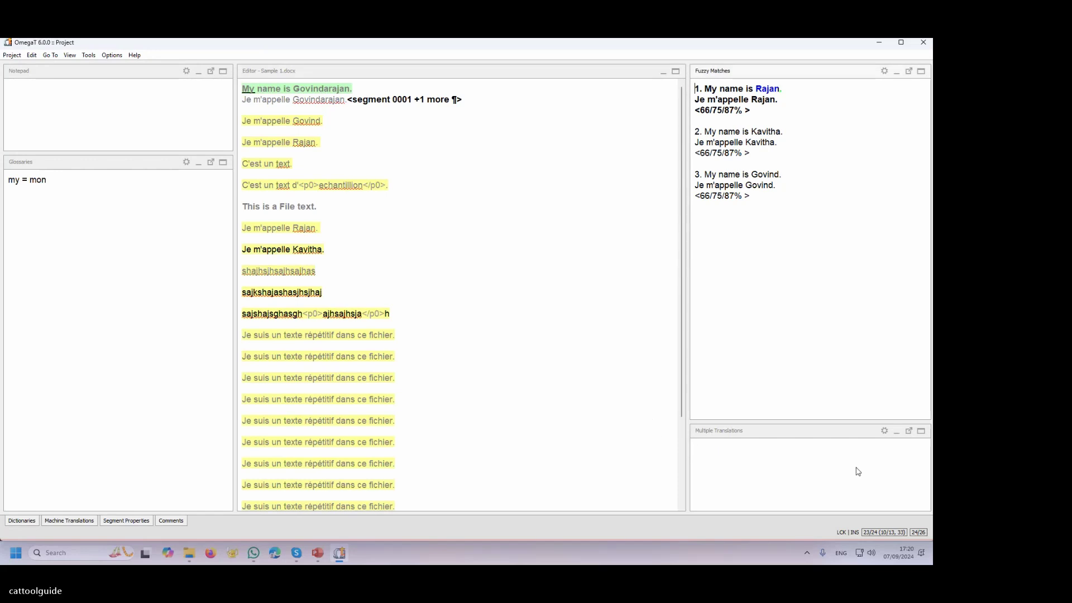
click(897, 432)
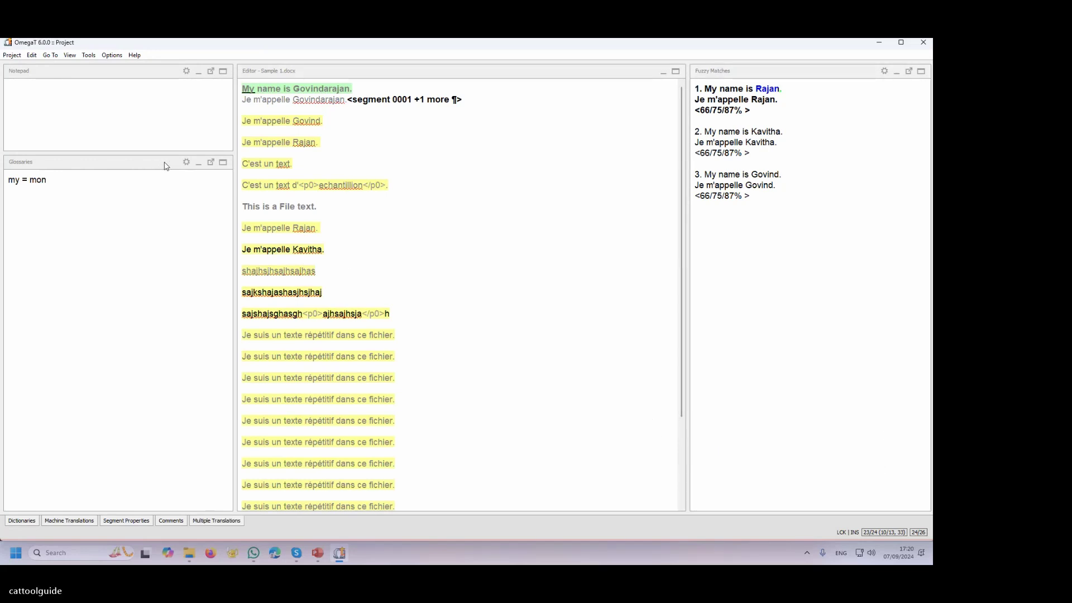
- Dock the Glossaries pane together with Fuzzy Matches as a tabbed group and show the glossary entries
drag(166, 166, 763, 201)
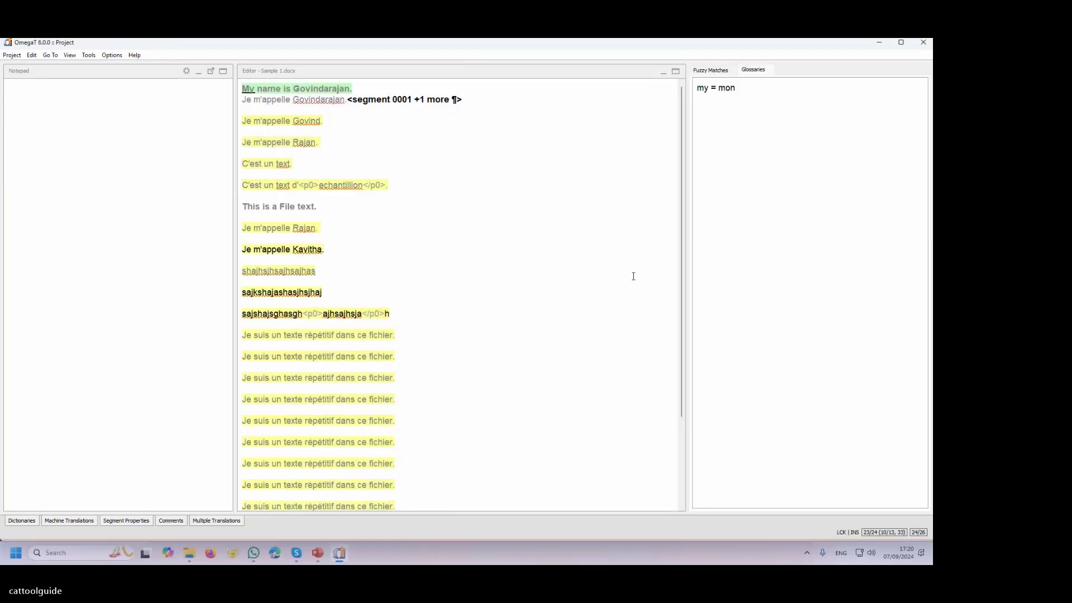
click(755, 71)
click(710, 91)
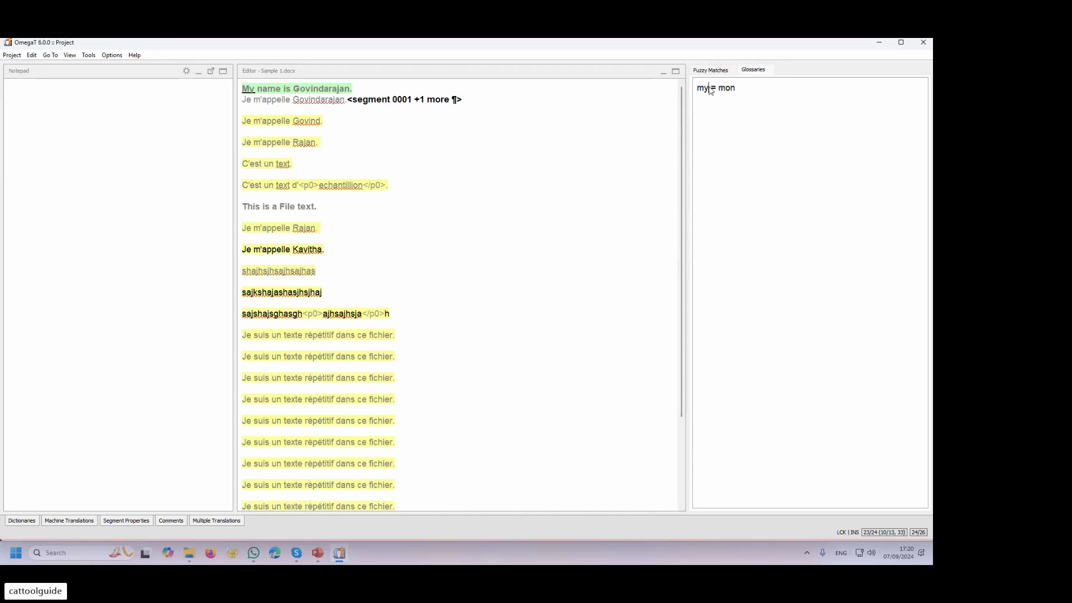
- Open the segment "This is a File text.", translate it as "C'est un texte." using the glossary suggestion "texte", and confirm it
click(299, 207)
right_click(297, 210)
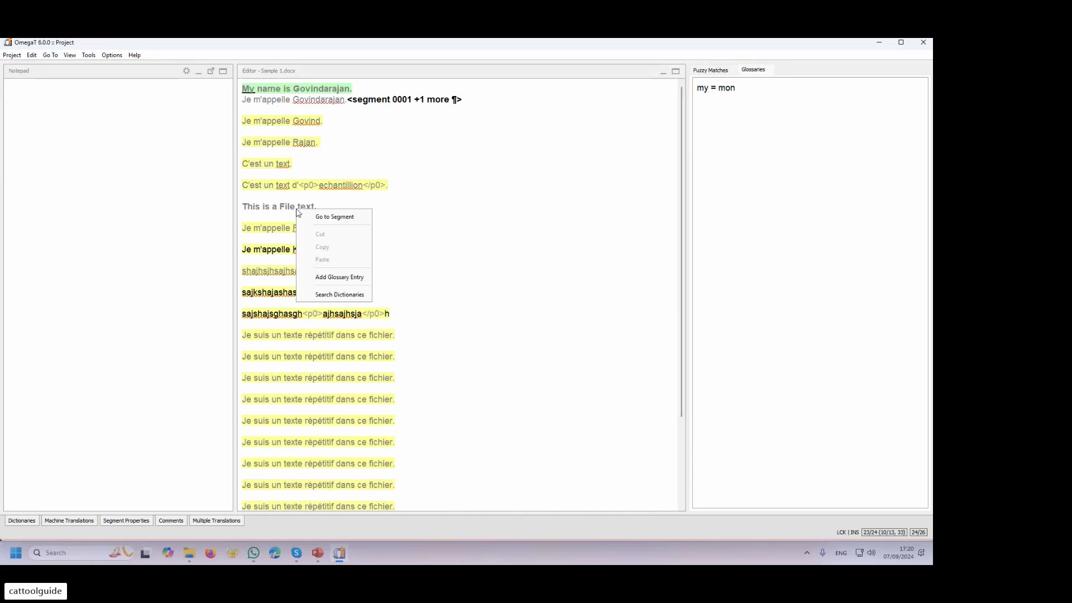
click(313, 218)
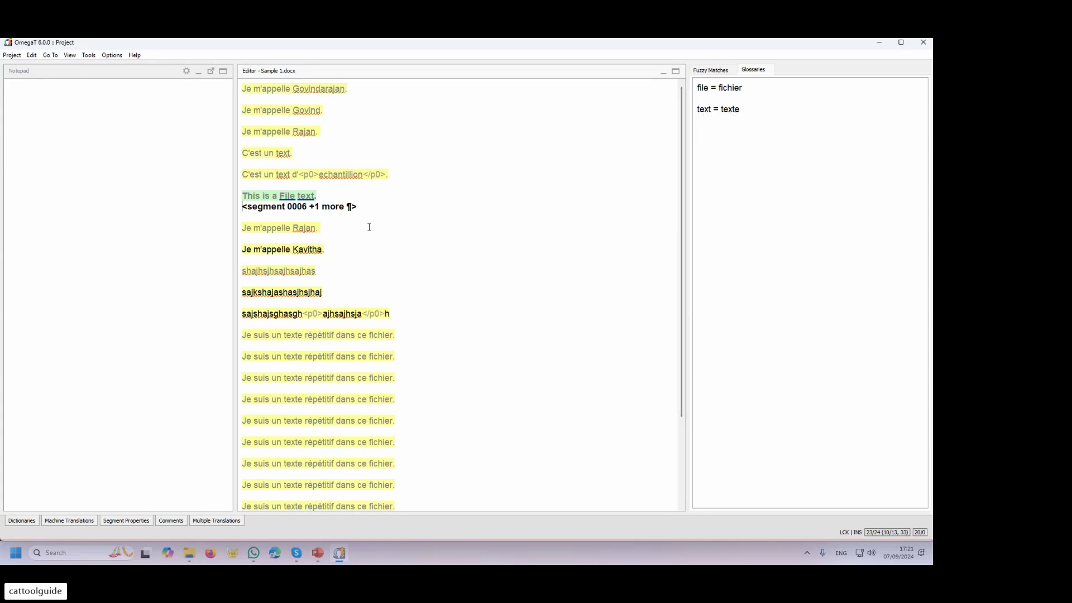
text(t)
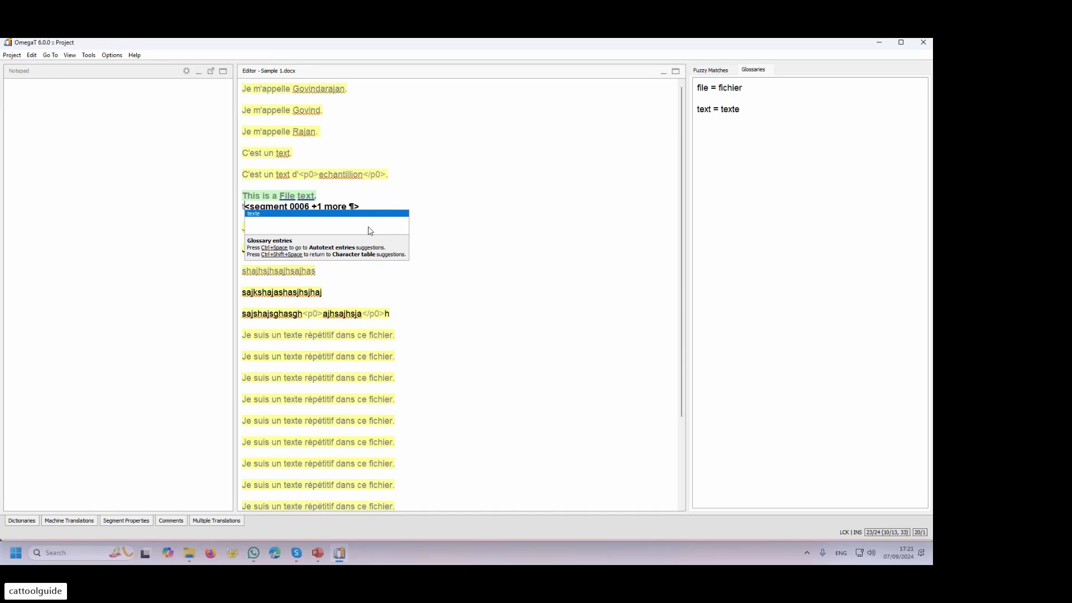
key(Return)
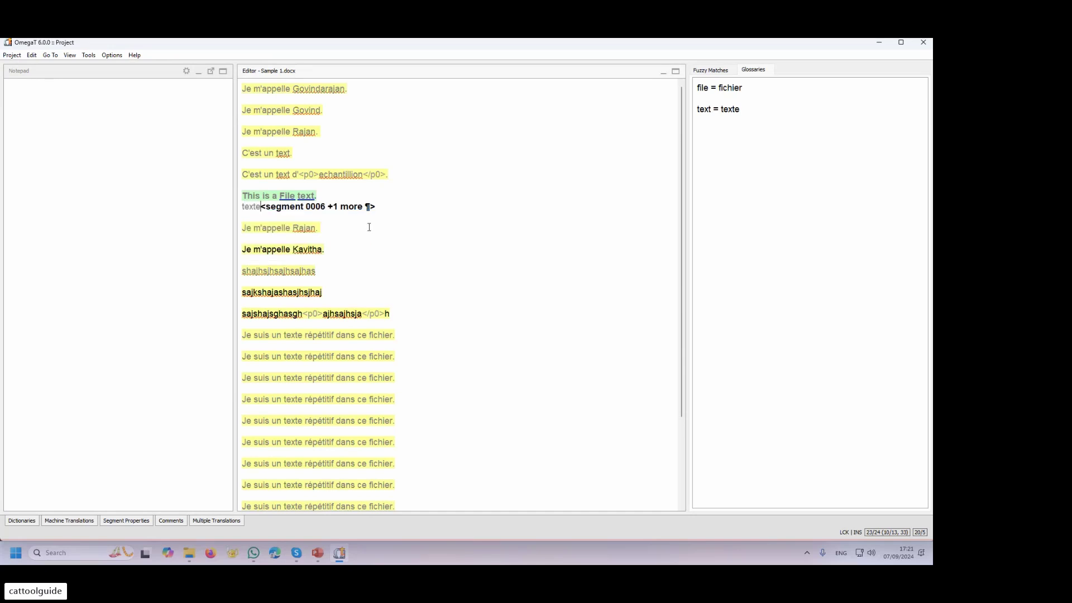
text(C'est un texte)
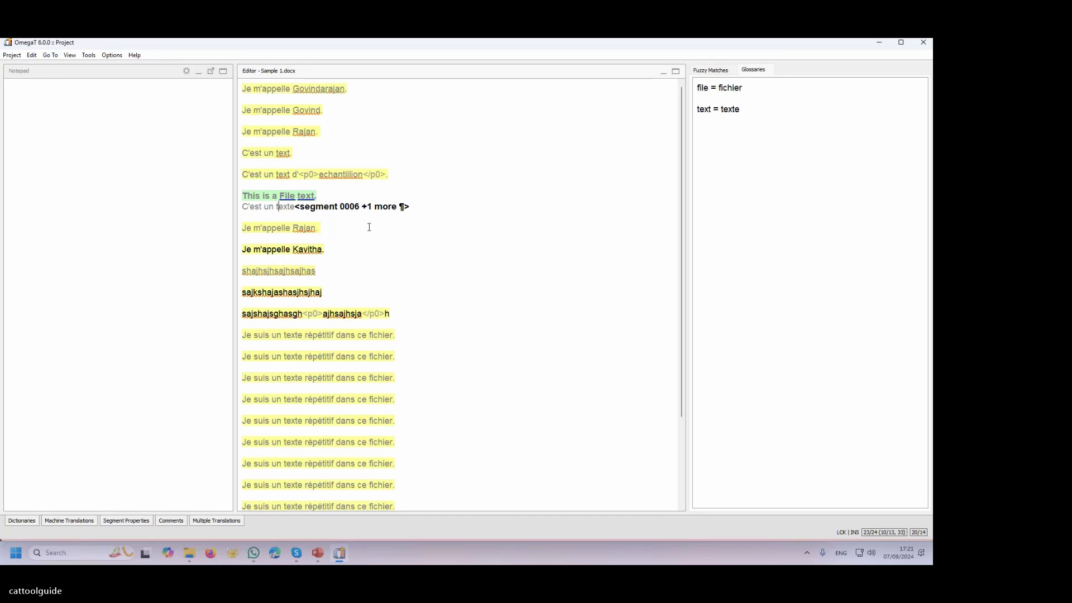
text(.)
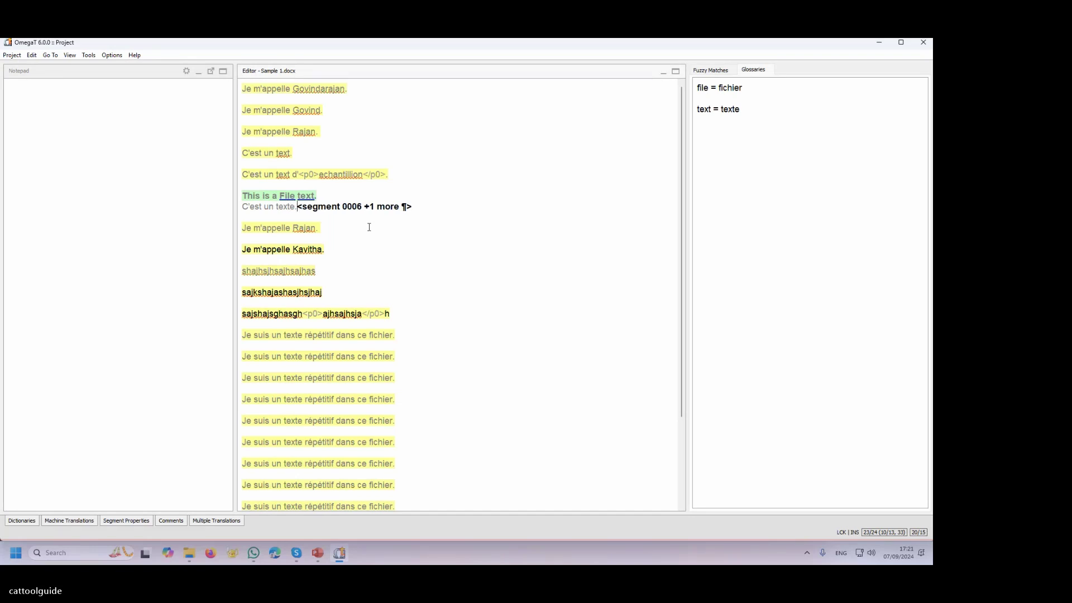
key(Return)
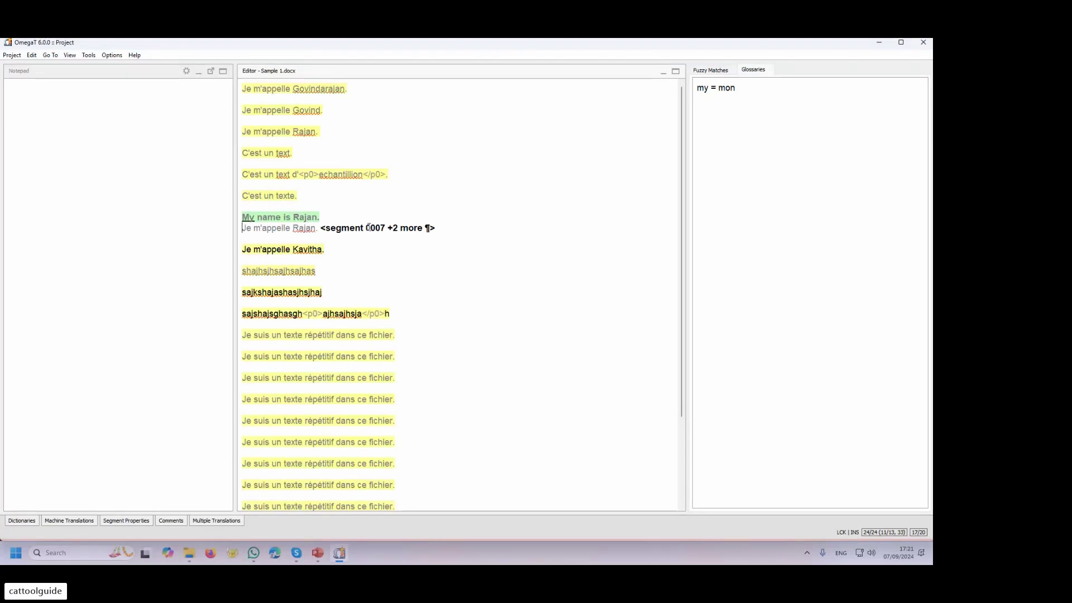
- Bring up the glossary suggestions for "my" in segment 0007, discard them, and advance to the following segment
text(M)
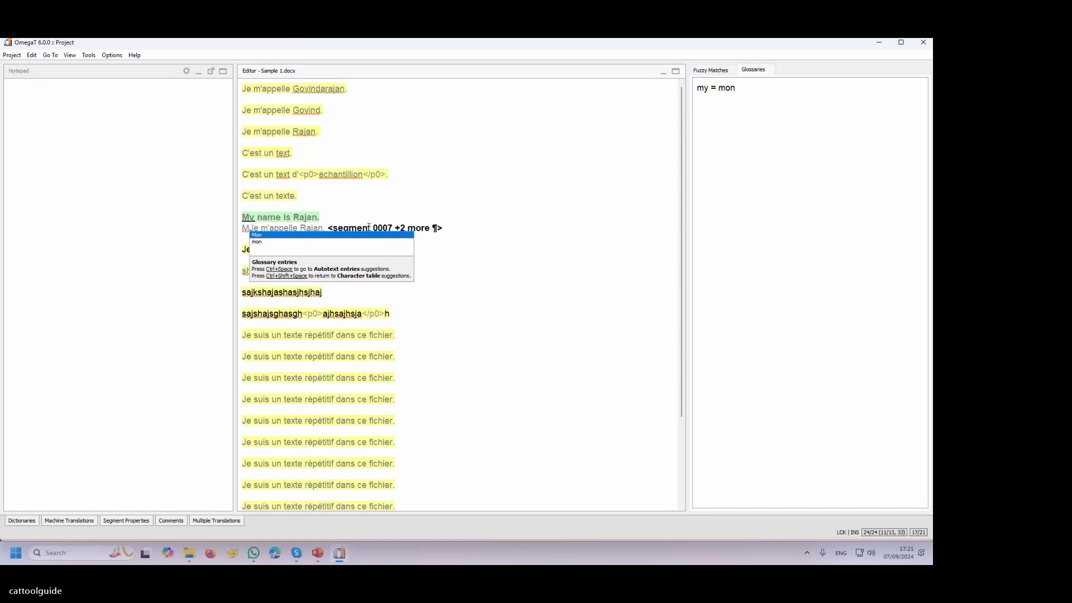
key(BackSpace)
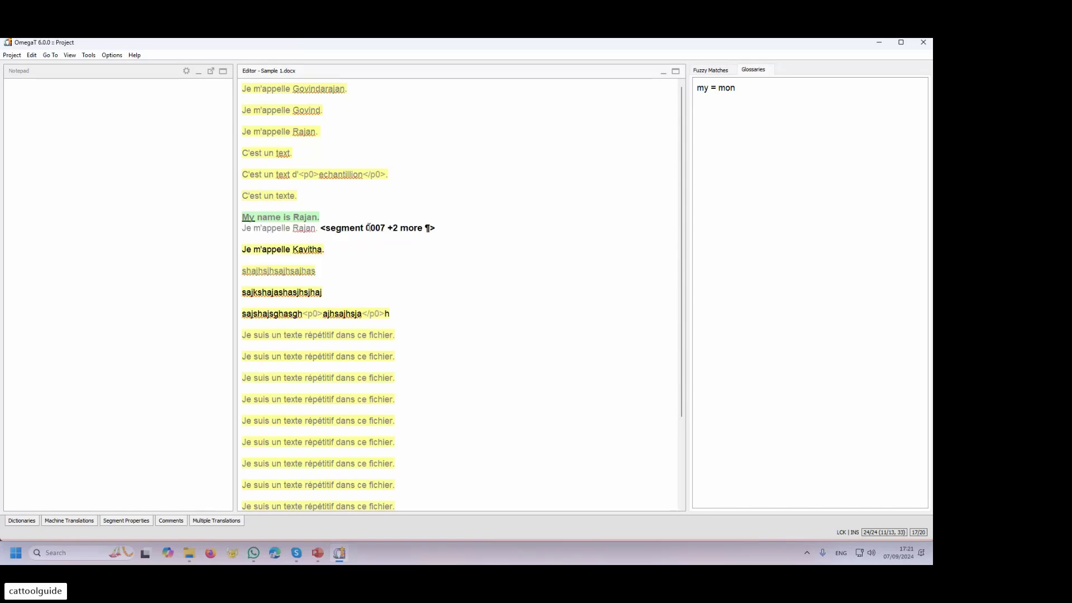
key(Return)
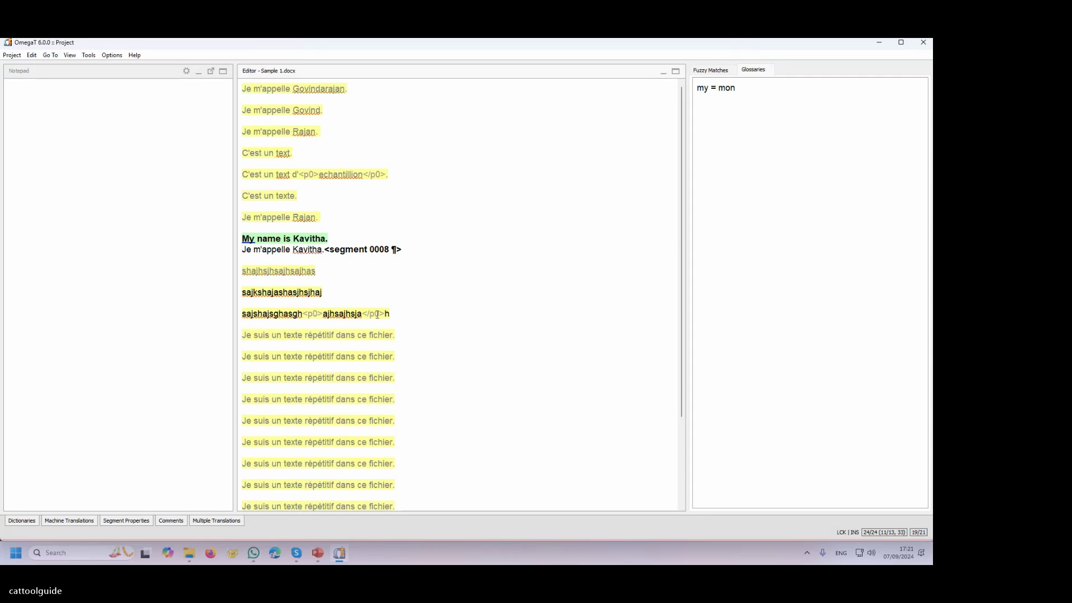
- Check the Notepad pane's settings and minimise the pane to give the editor more room
click(188, 72)
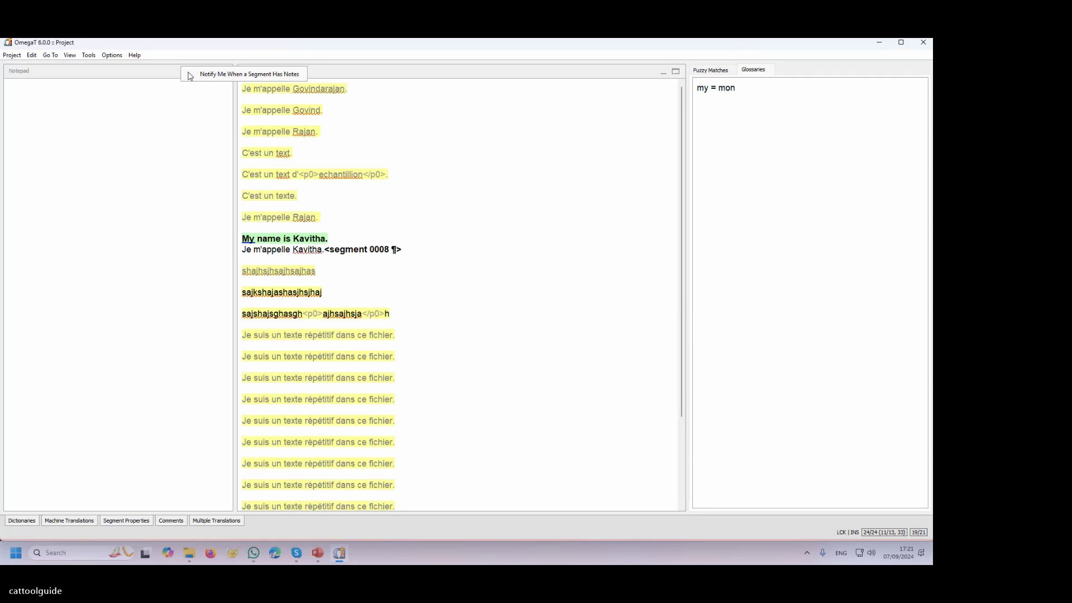
click(166, 111)
click(211, 72)
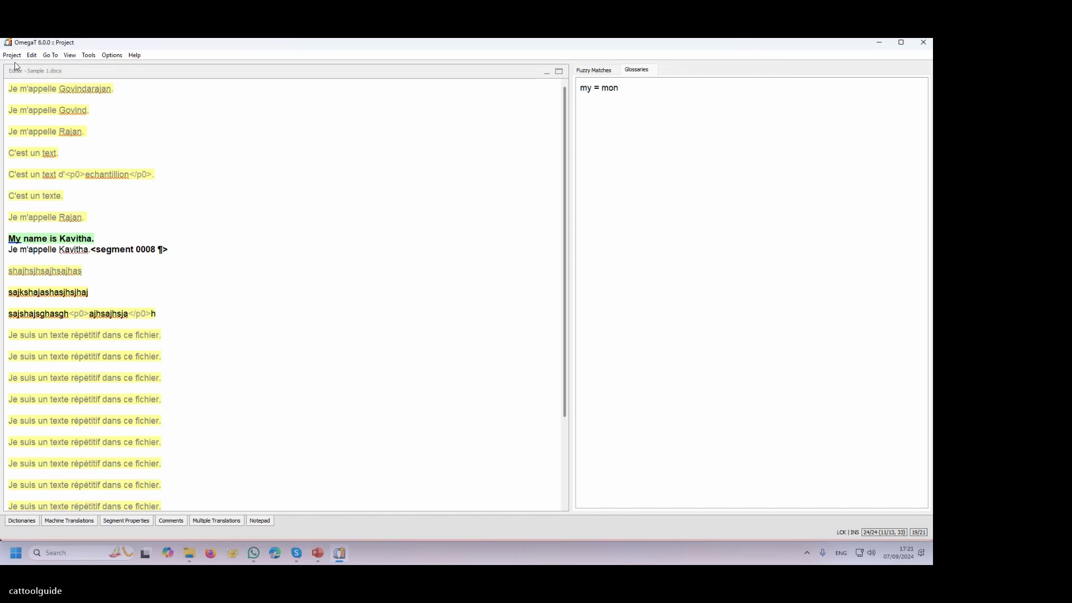
- In the translation of "This is a text.", replace "text" with the glossary term "texte" and confirm the segment
right_click(36, 86)
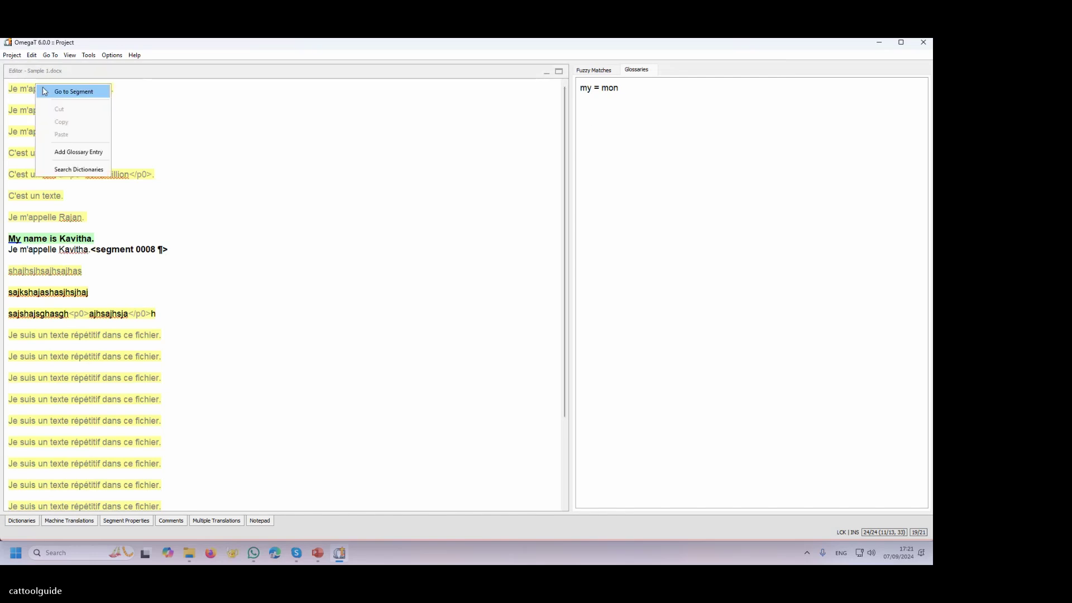
click(43, 87)
click(107, 151)
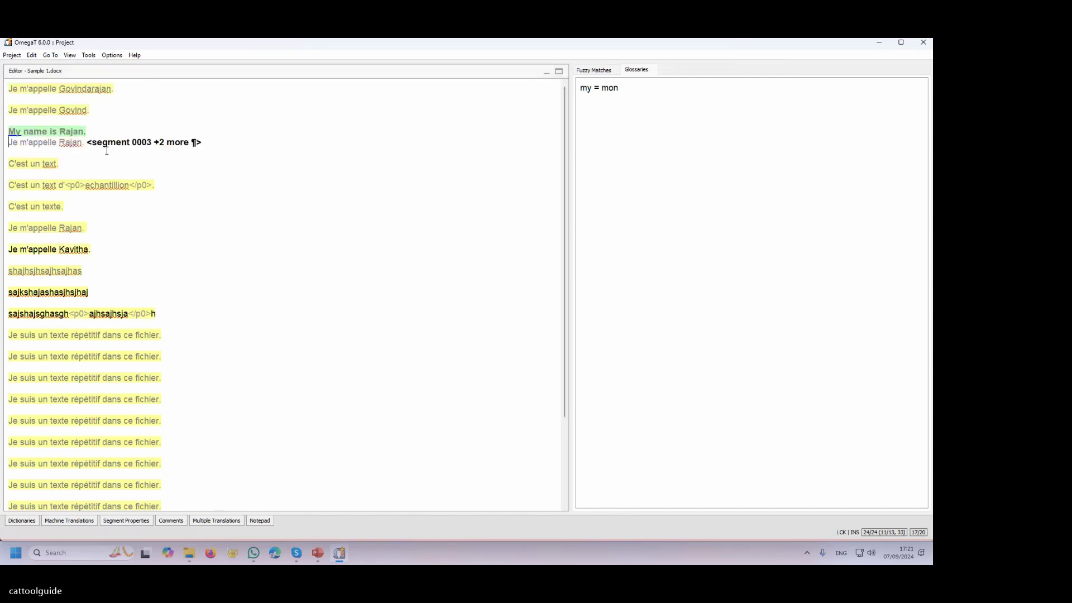
key(Return)
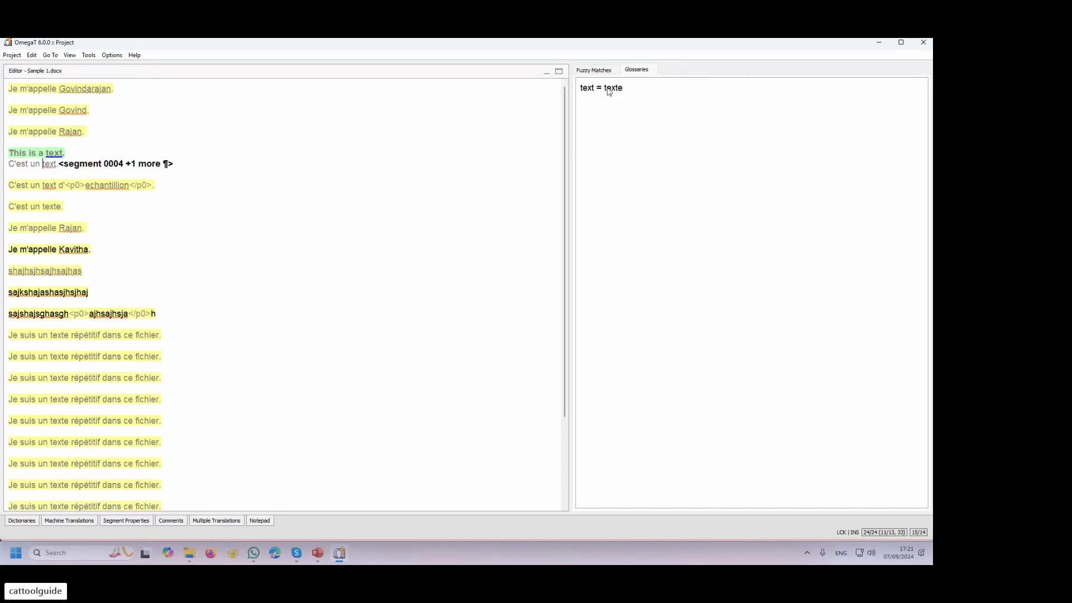
double_click(48, 164)
text(te)
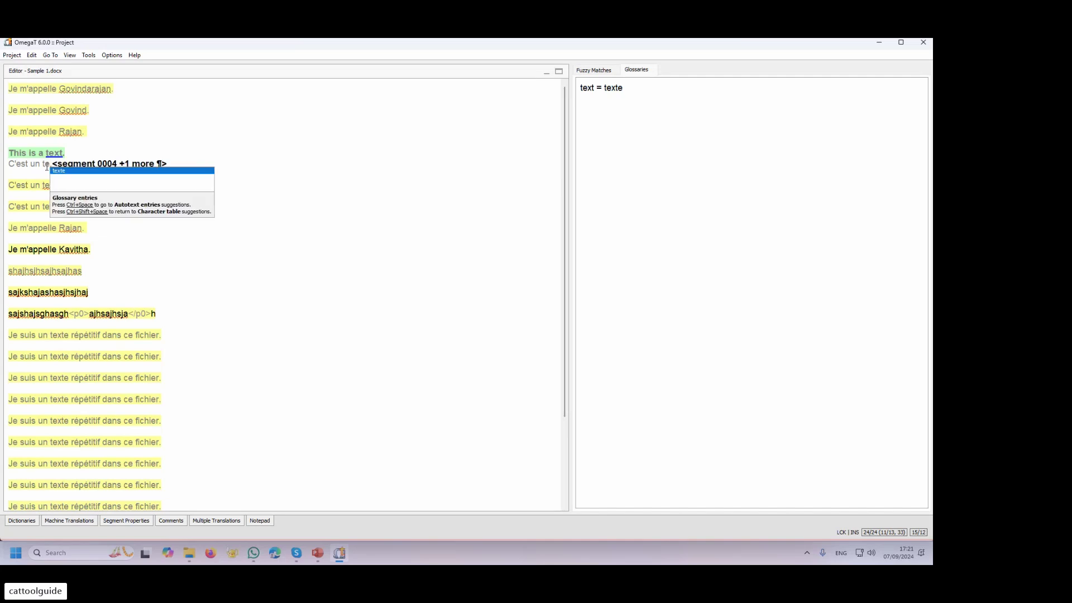
key(Return)
key(Return)
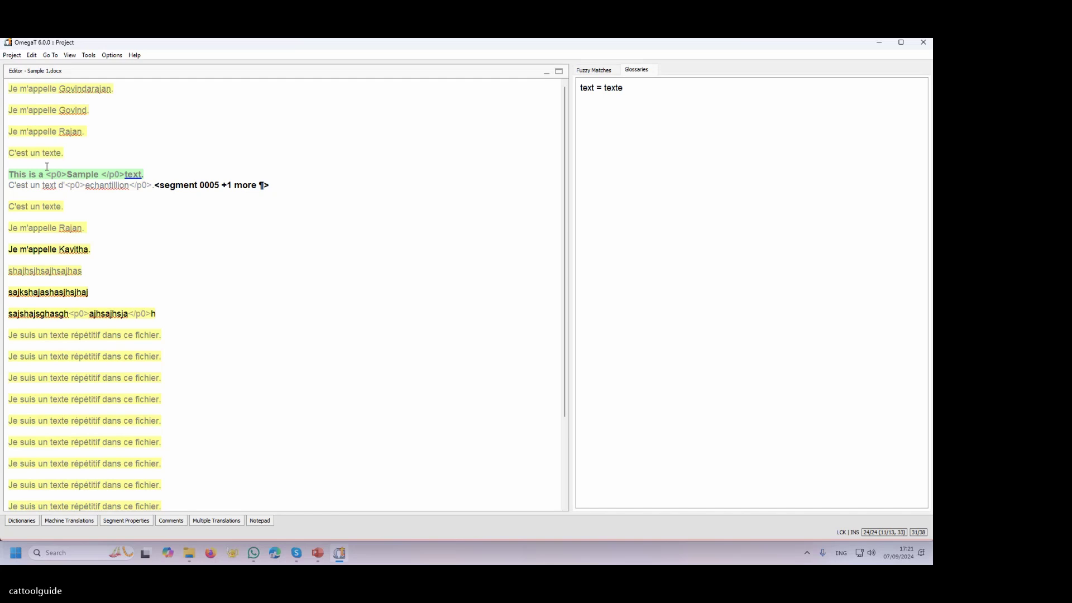
- Correct segment 0005 to "C'est un texte d'<p0>échantillon</p0>." using the glossary term and the spelling suggestion, then leave the segment
double_click(49, 186)
key(ctrl+space)
key(Return)
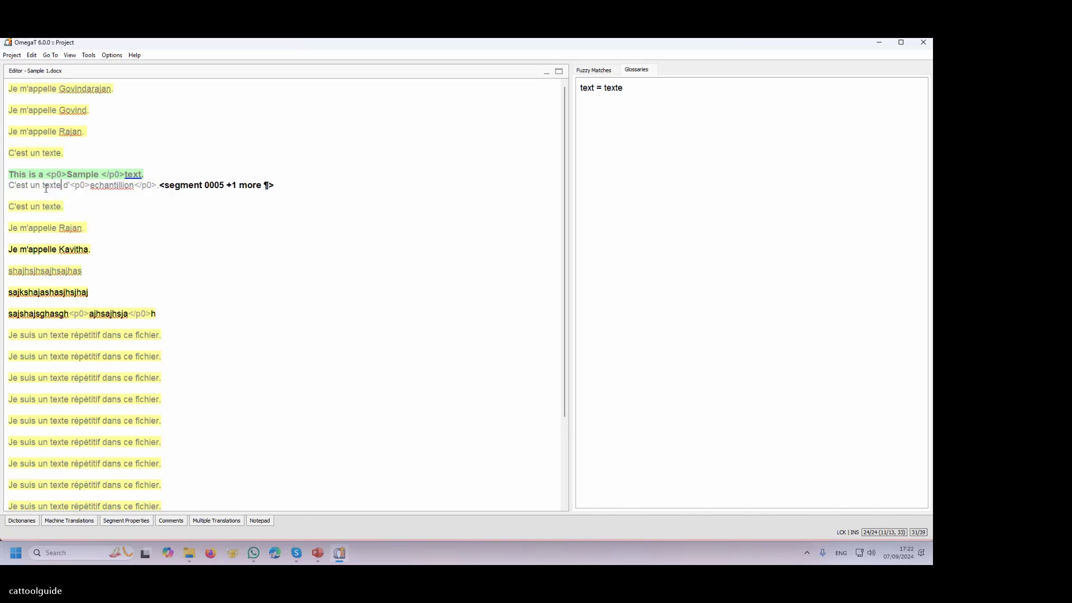
key(Delete)
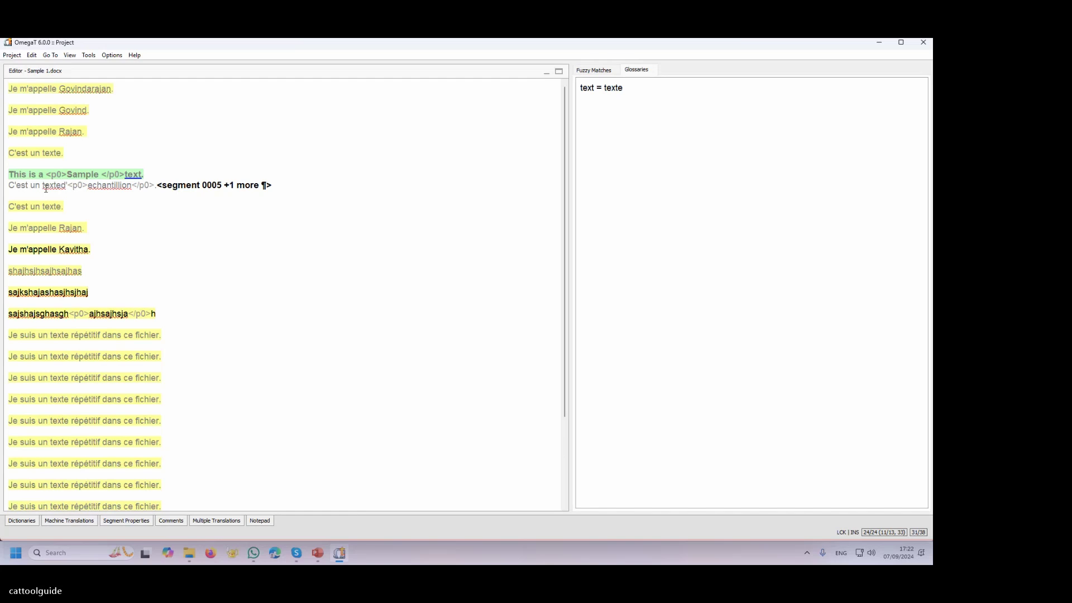
right_click(110, 187)
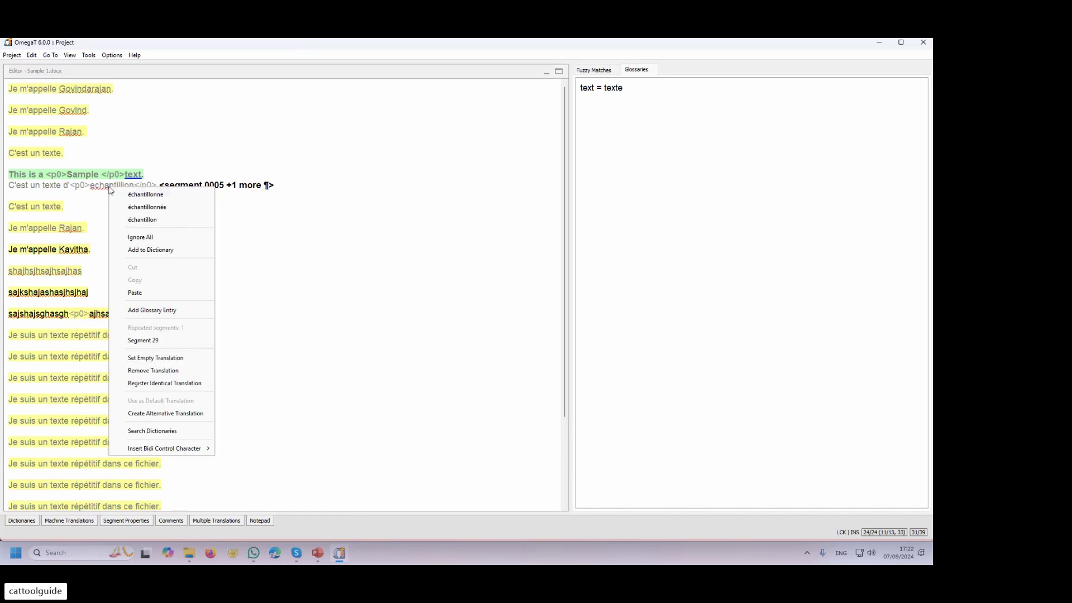
click(143, 219)
click(73, 204)
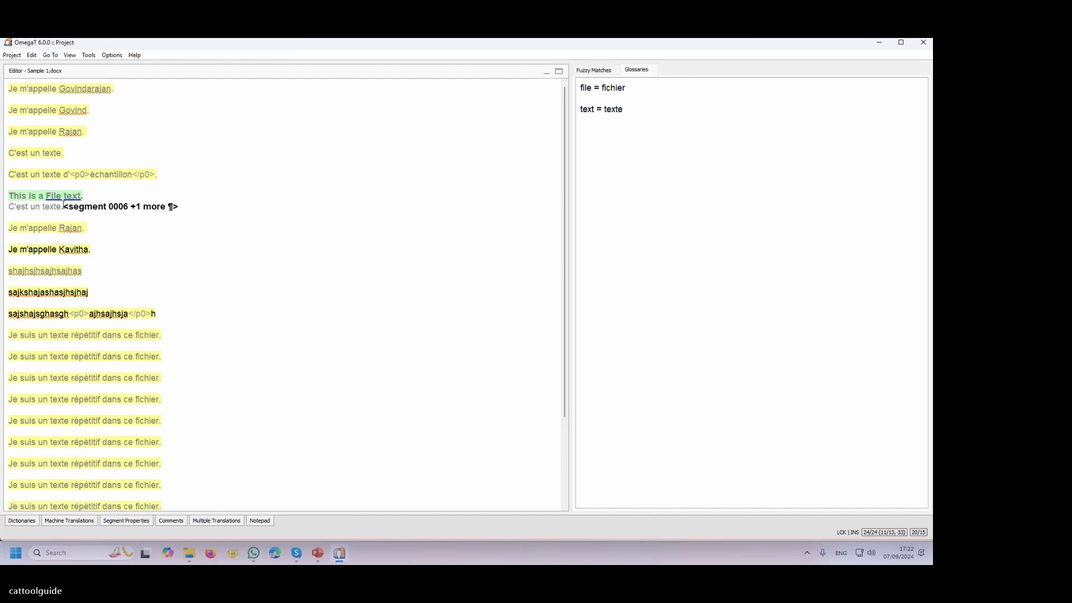
click(75, 232)
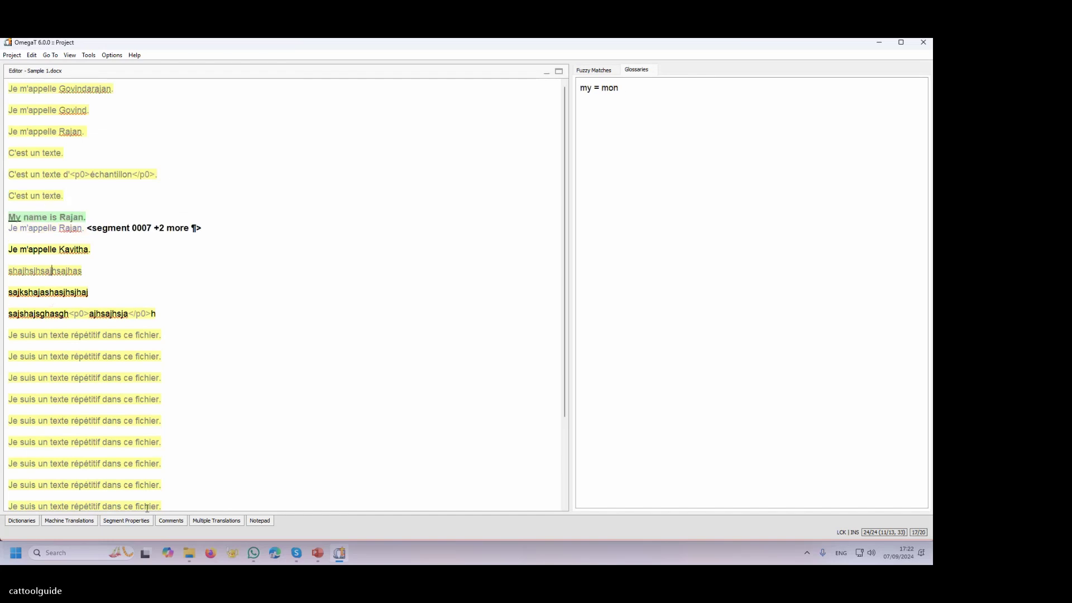
- Switch to File Explorer and open sample.csv from the project's glossary folder in Excel
click(182, 552)
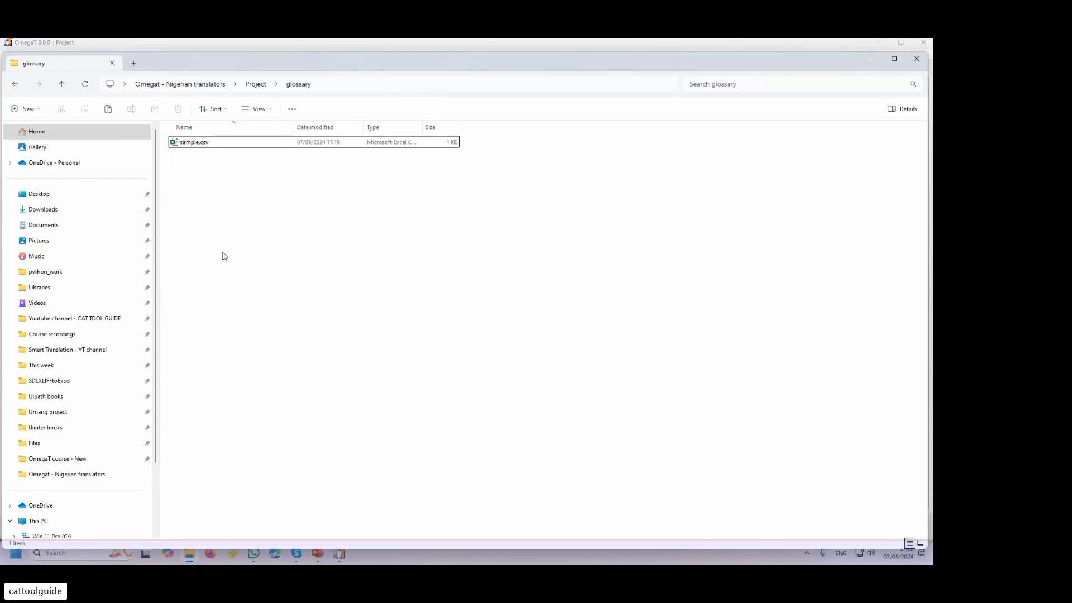
click(197, 146)
key(Return)
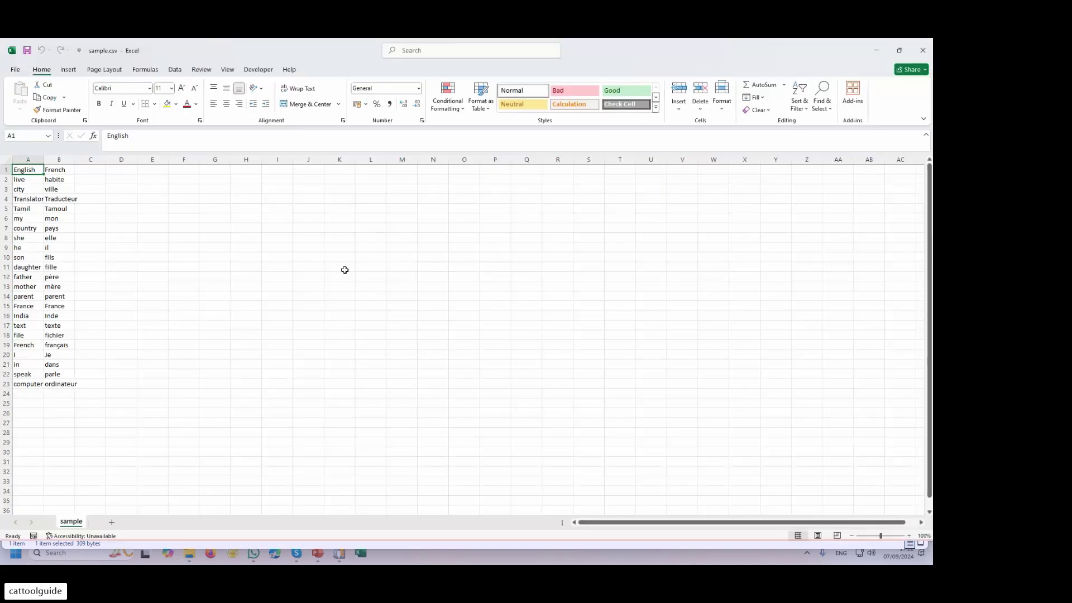
- Widen columns A and B to fit the glossary terms and enlarge the sheet to 180%
click(25, 156)
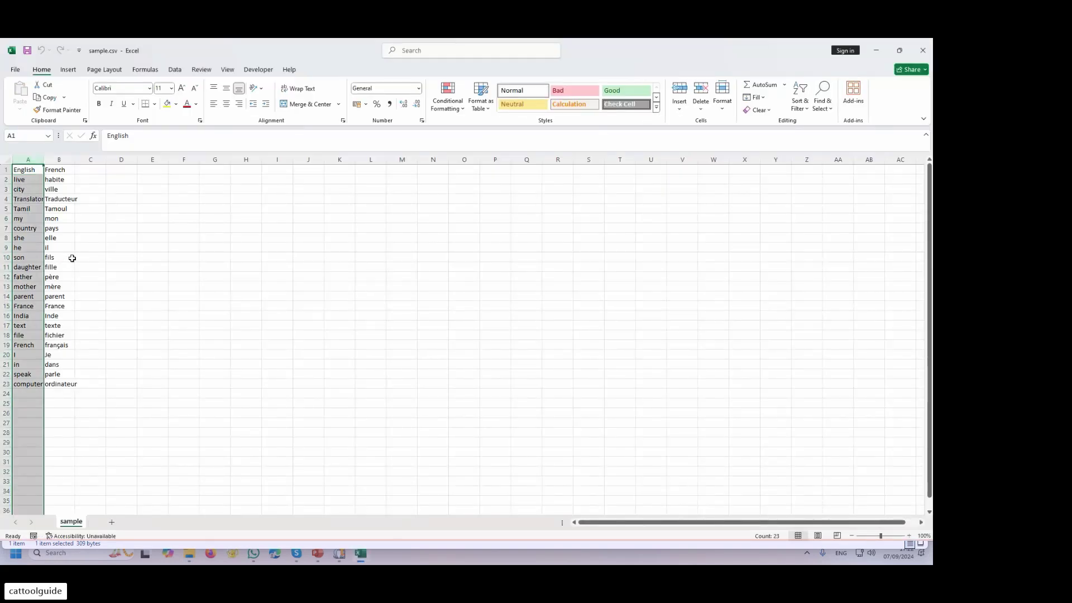
drag(42, 161, 150, 160)
click(910, 537)
click(910, 537)
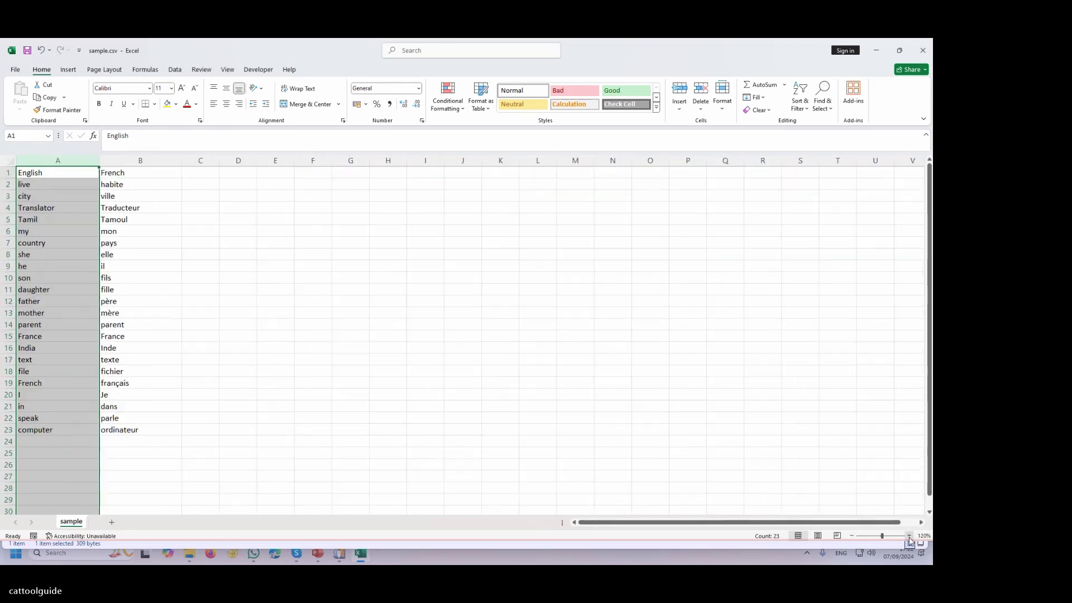
click(910, 536)
click(910, 536)
click(910, 537)
click(910, 537)
click(910, 536)
click(910, 537)
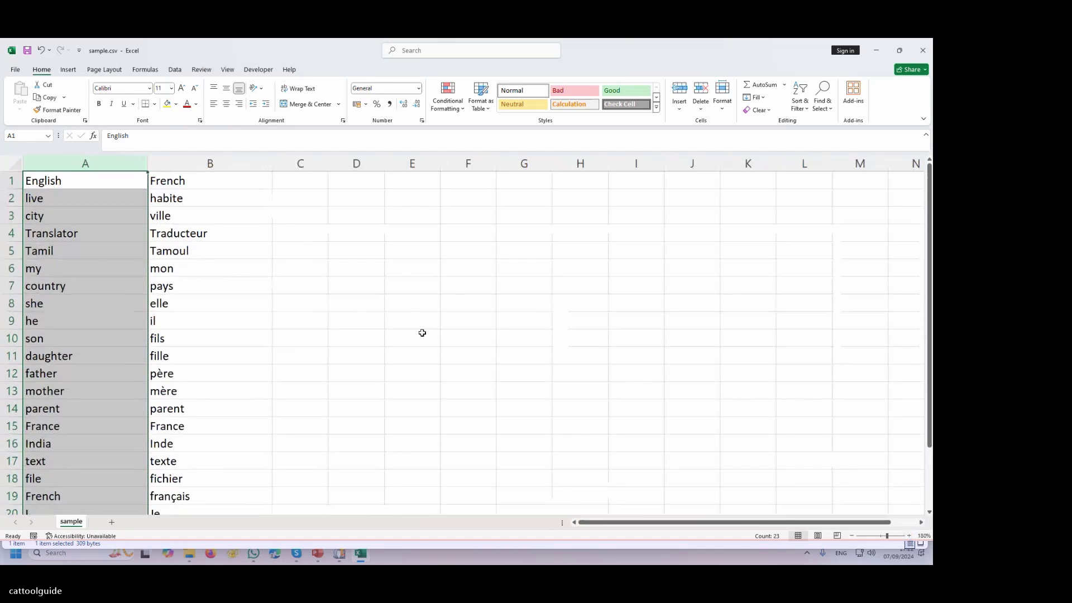
- Examine the header row, the English source terms in column A and their French equivalents in column B
click(56, 183)
click(169, 183)
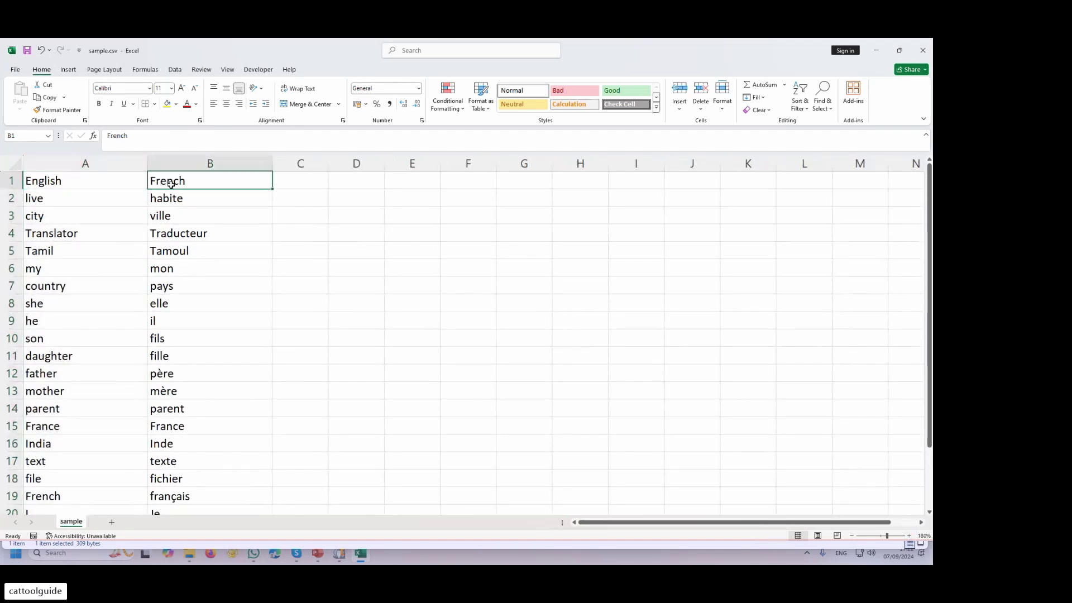
drag(53, 198, 46, 494)
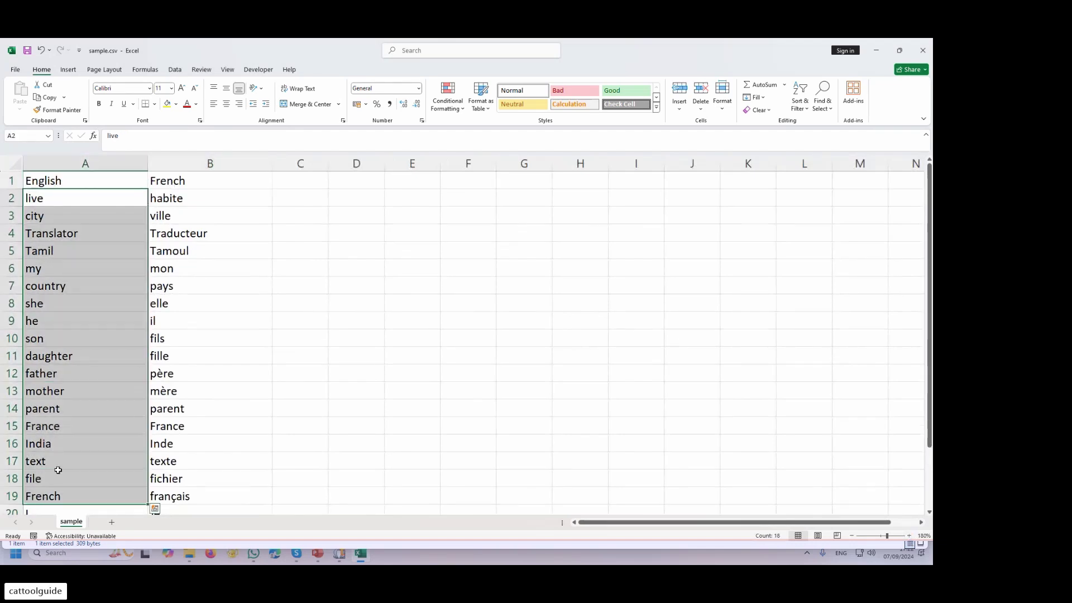
click(180, 202)
drag(180, 205, 165, 512)
click(102, 420)
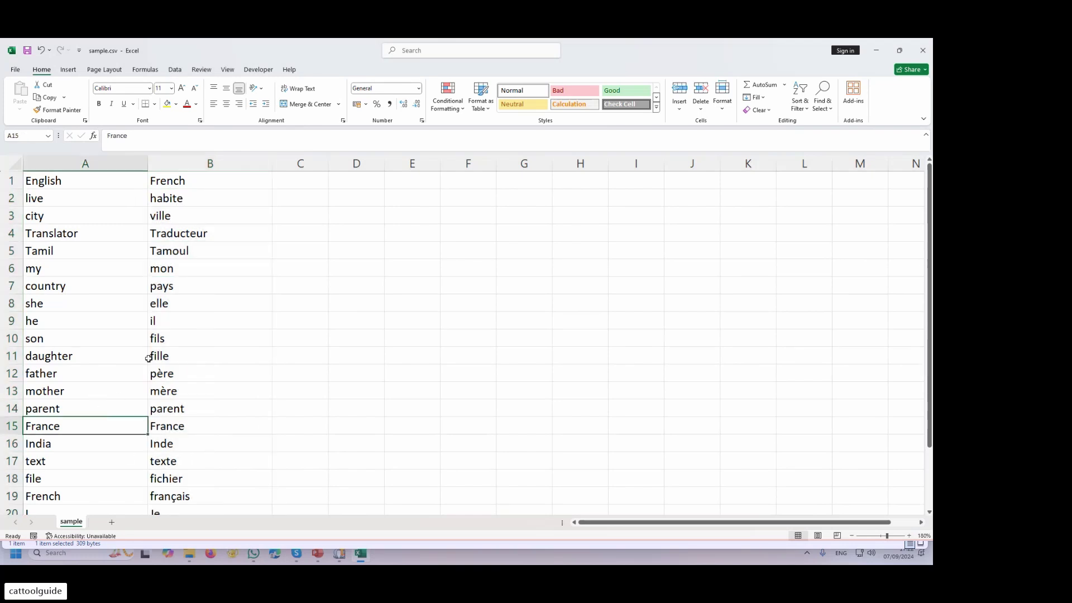
- Close sample.csv in Excel, hide File Explorer and return to the Glossaries pane in OmegaT
click(87, 333)
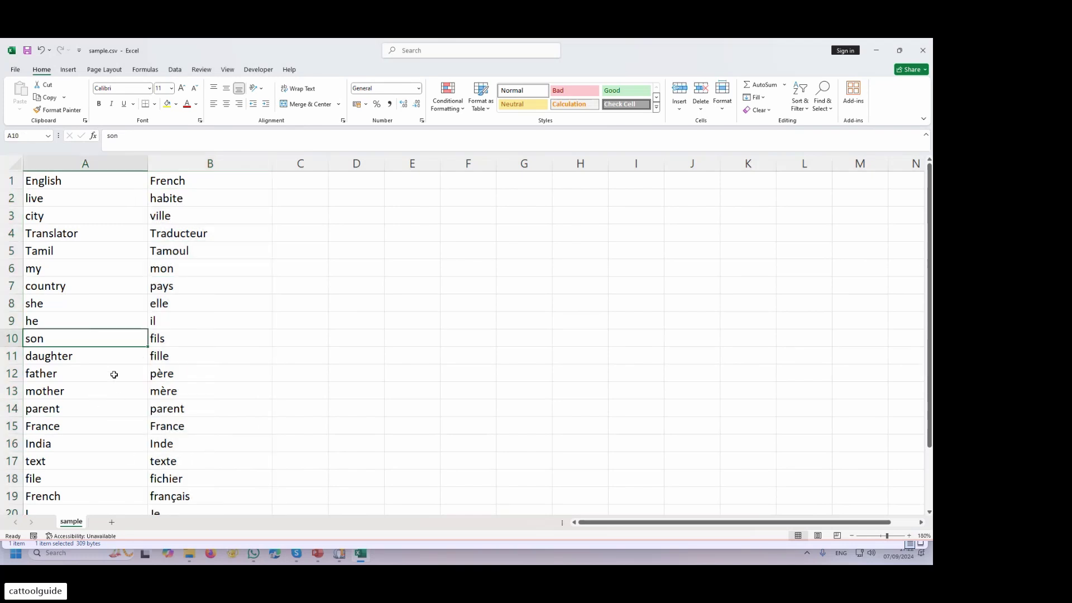
click(924, 50)
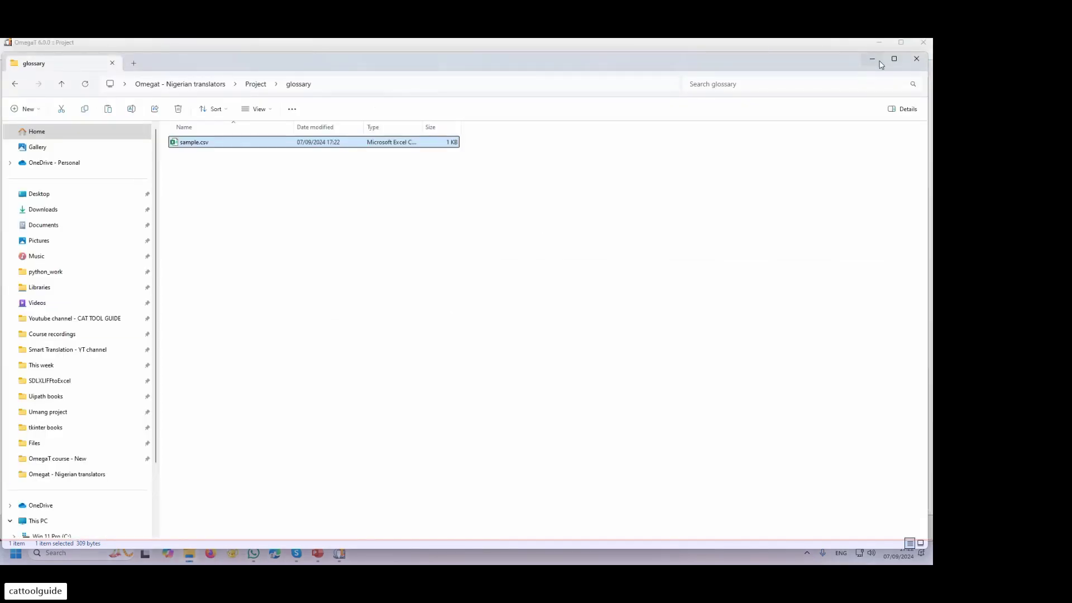
click(872, 59)
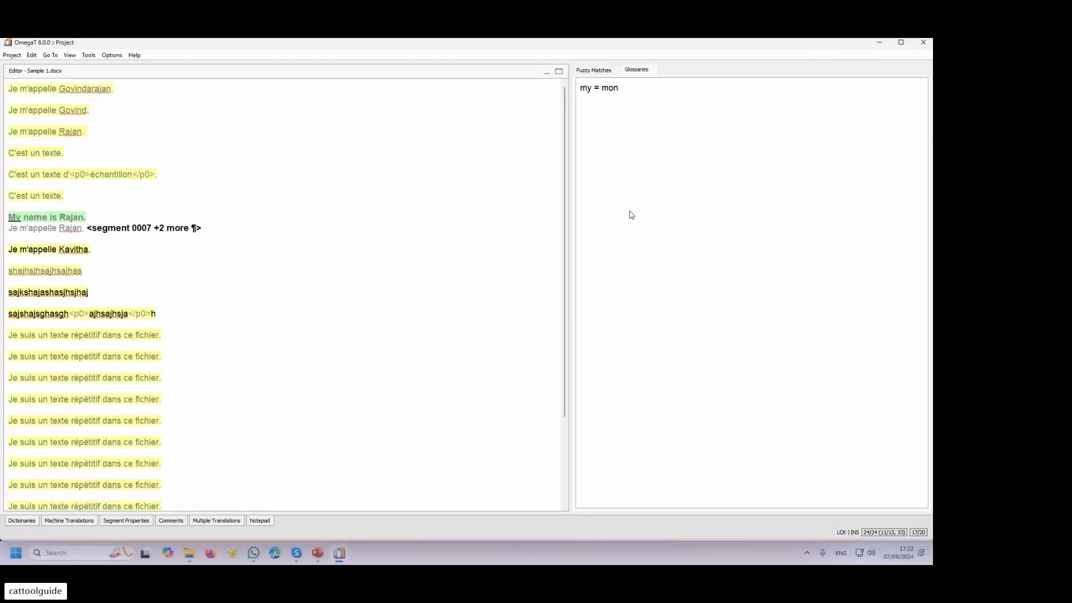
click(595, 70)
click(628, 70)
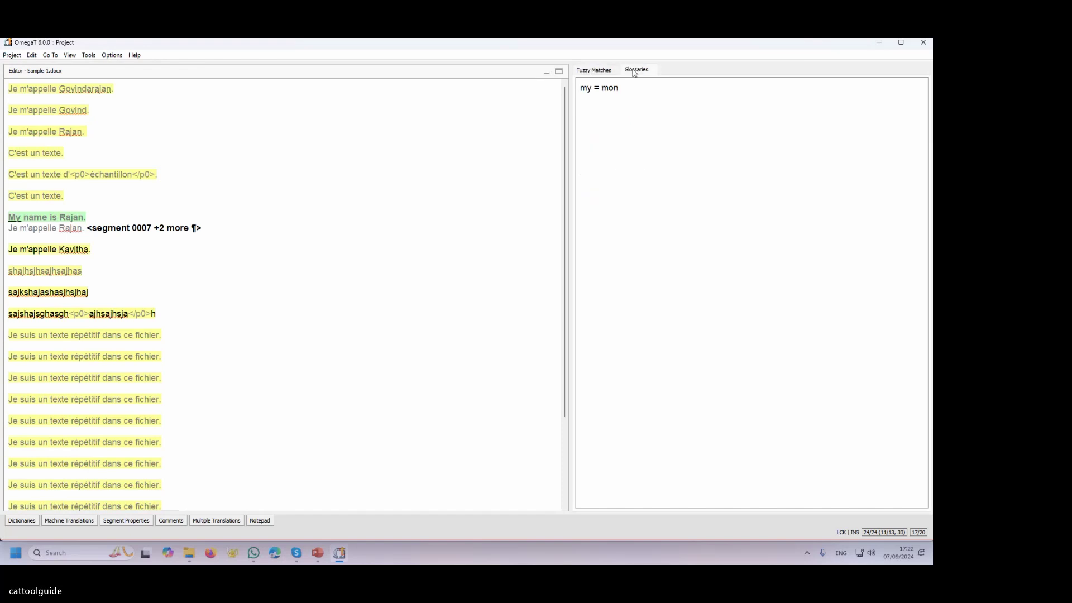
- Detach the Glossaries pane from the Fuzzy Matches pane and dock it below the editor
drag(634, 79, 611, 204)
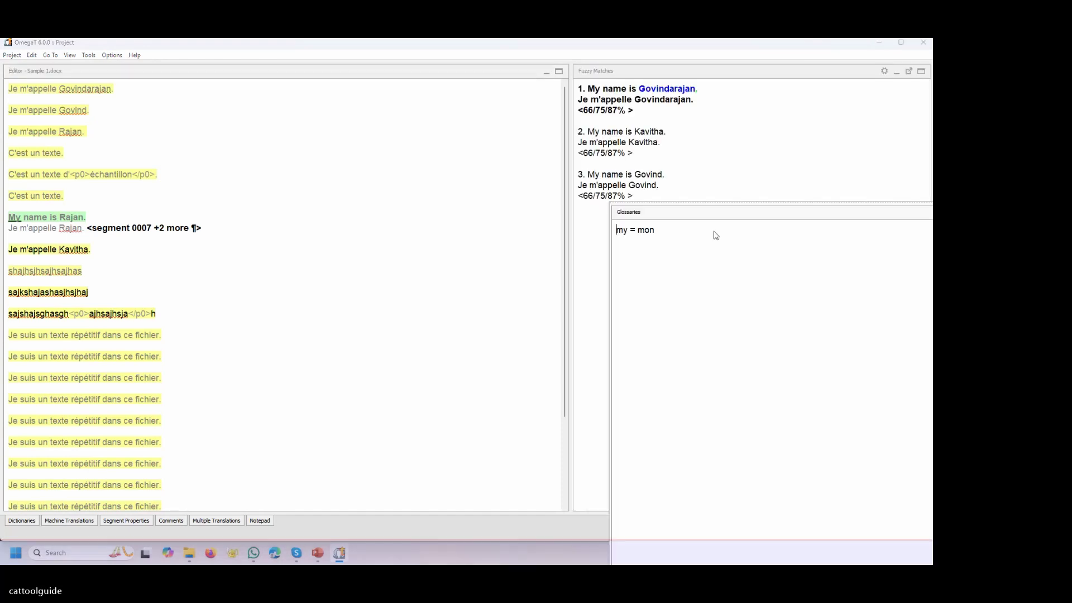
drag(682, 366, 708, 205)
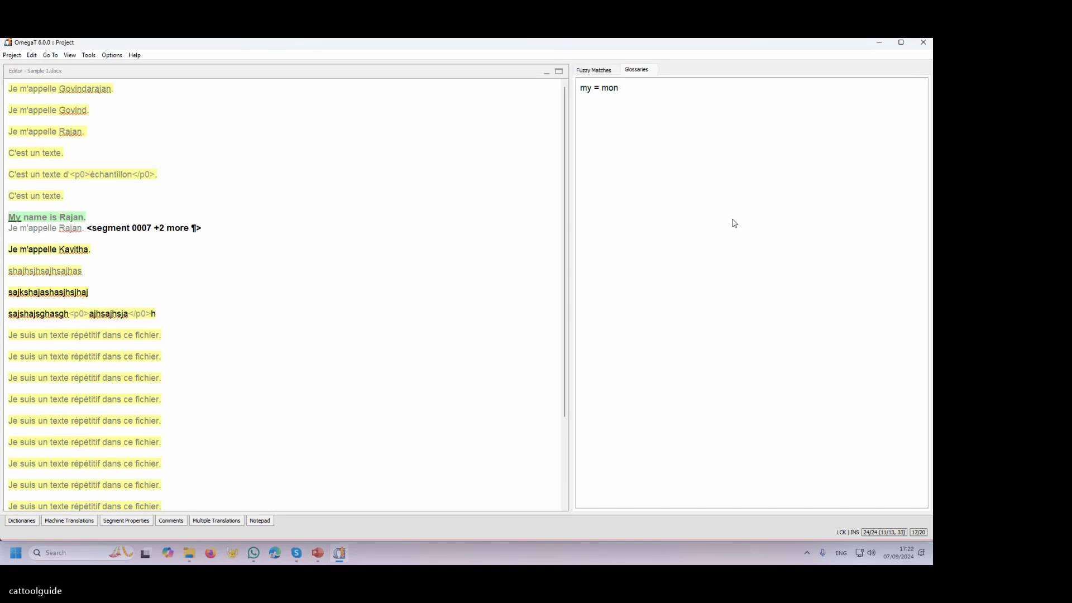
drag(637, 71, 472, 424)
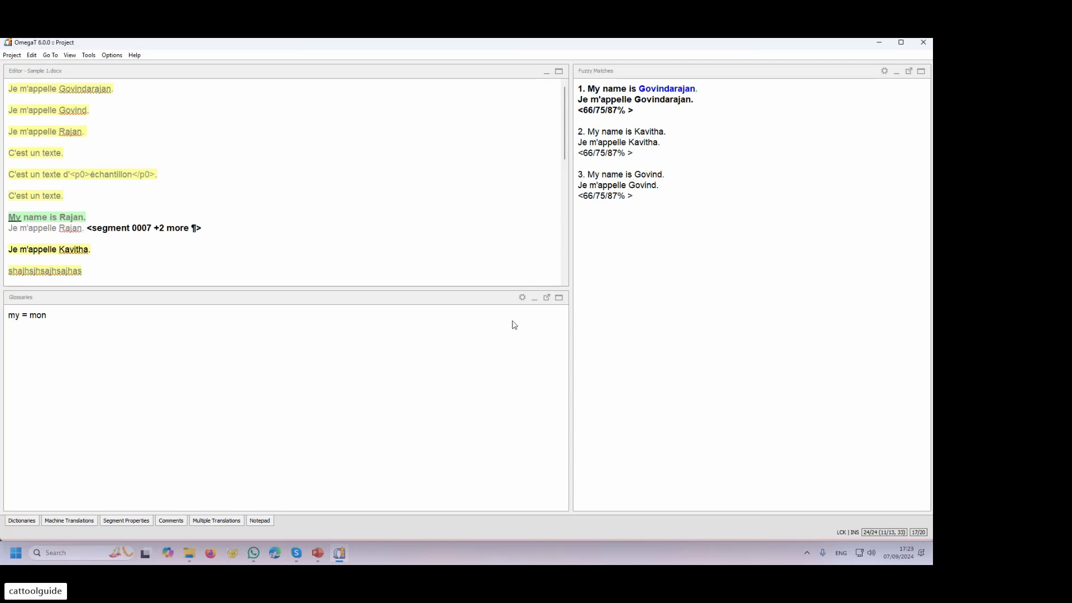
- Create a glossary entry with the same first name as both source term and target term, leaving the comment empty
click(523, 297)
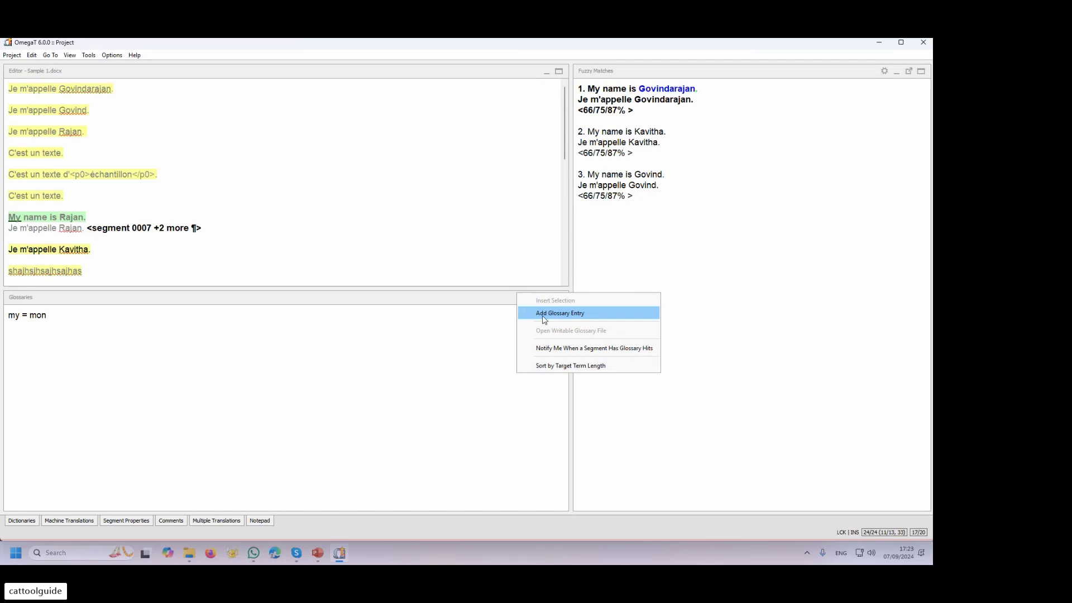
click(543, 316)
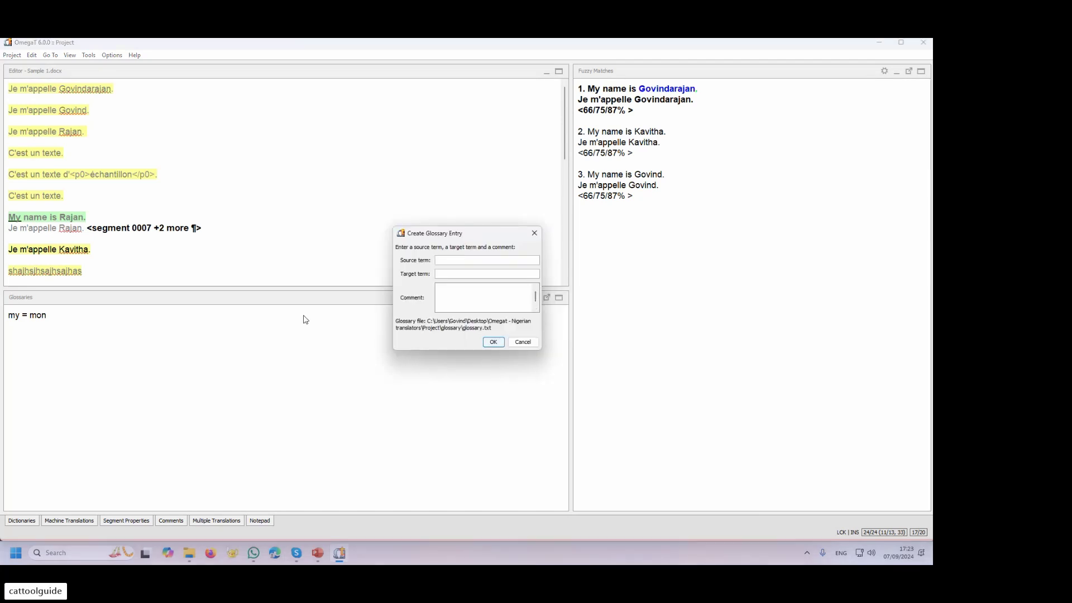
text(Govind)
key(Tab)
text(Govin)
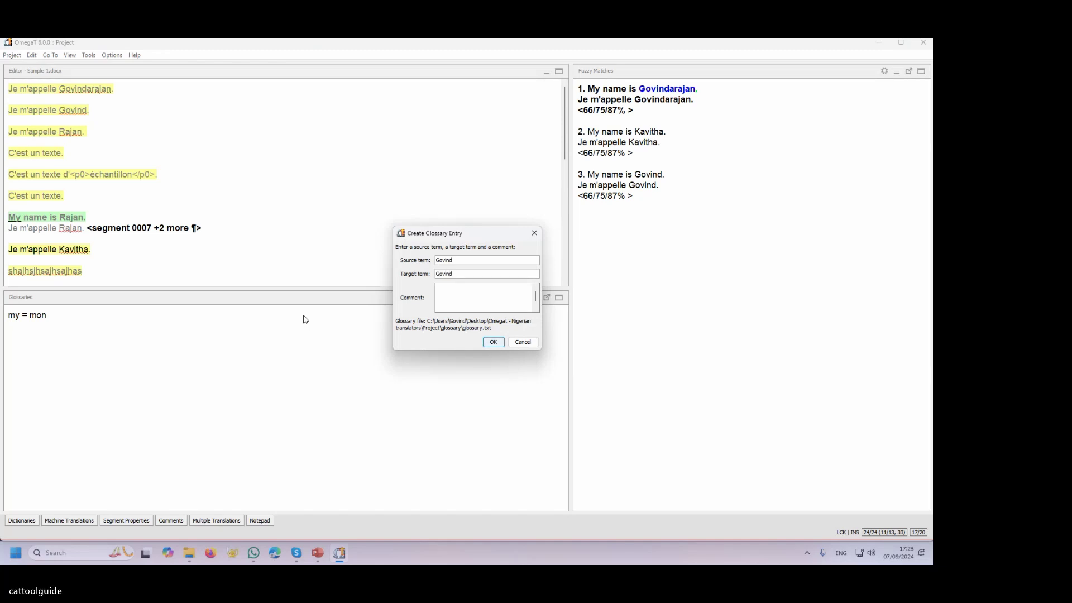
click(493, 342)
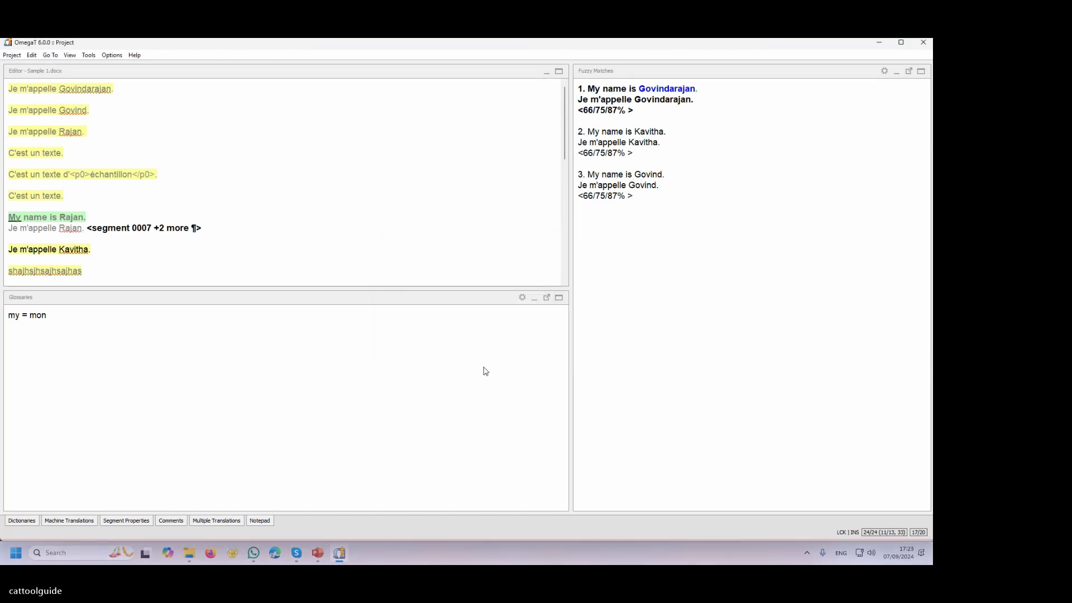
- Open glossary.txt from the project's glossary folder in Notepad and close the 10 5.txt document without saving it
mouse_move(191, 561)
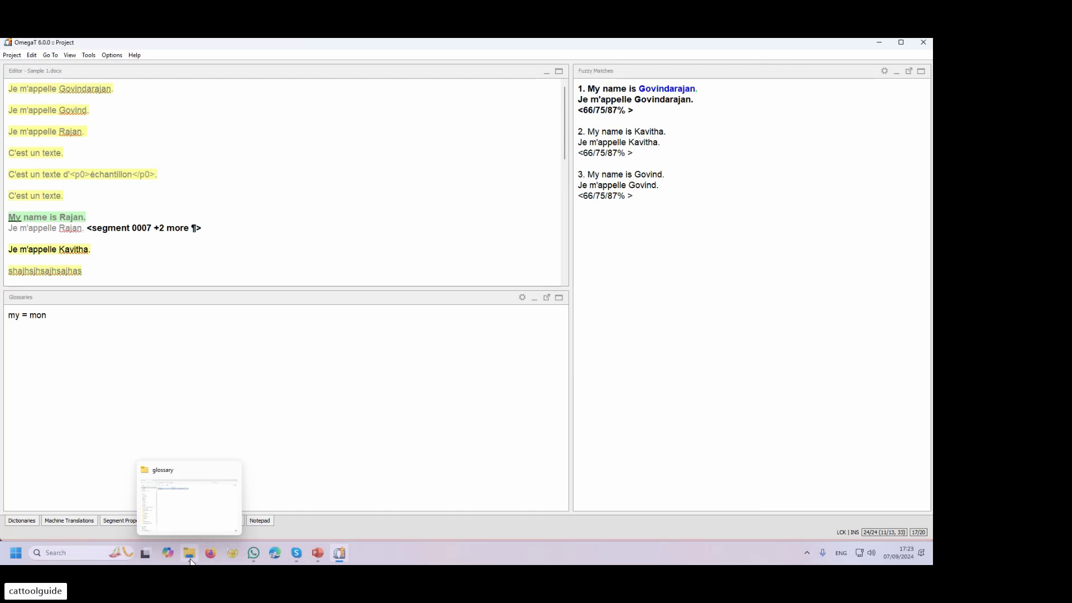
click(190, 561)
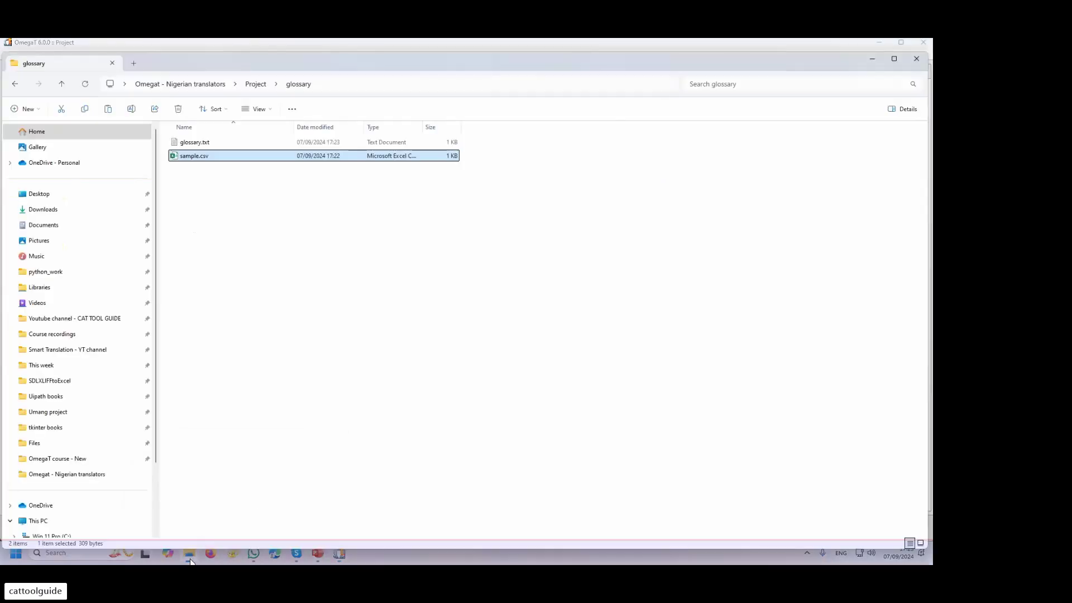
click(190, 144)
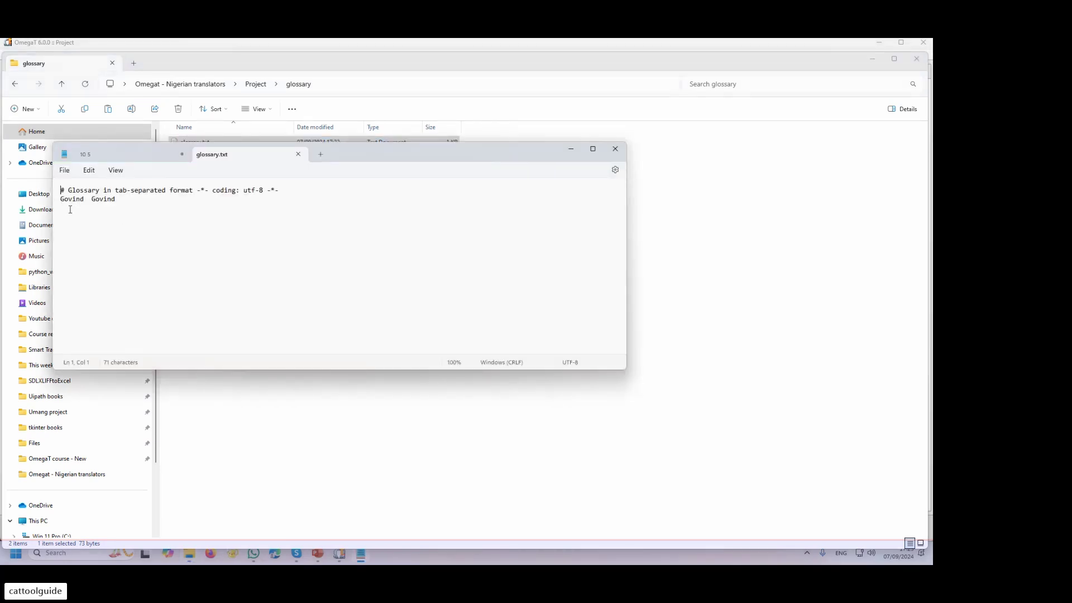
click(72, 199)
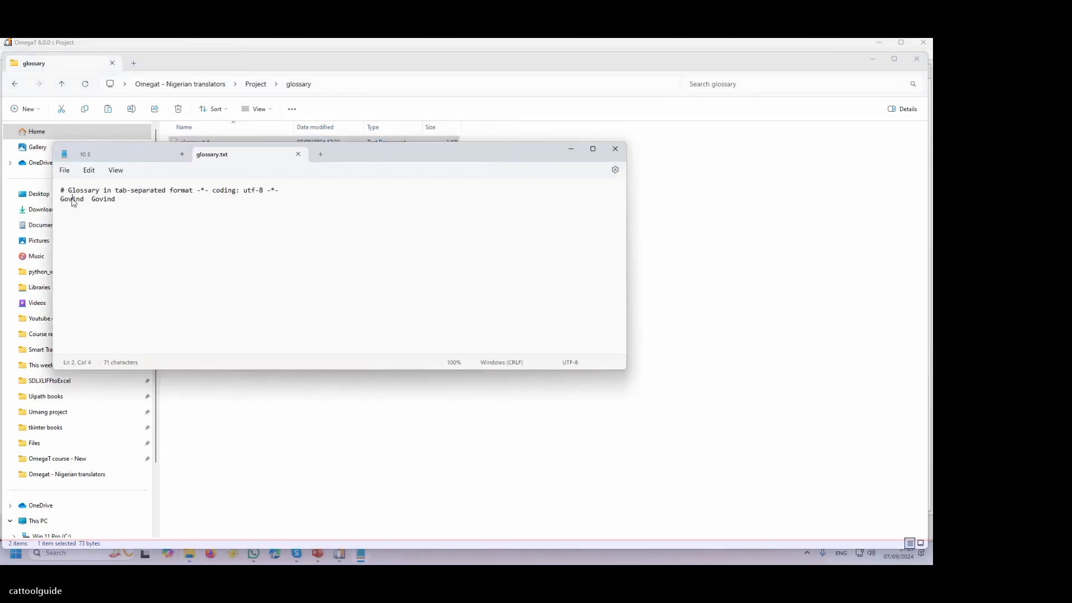
click(182, 154)
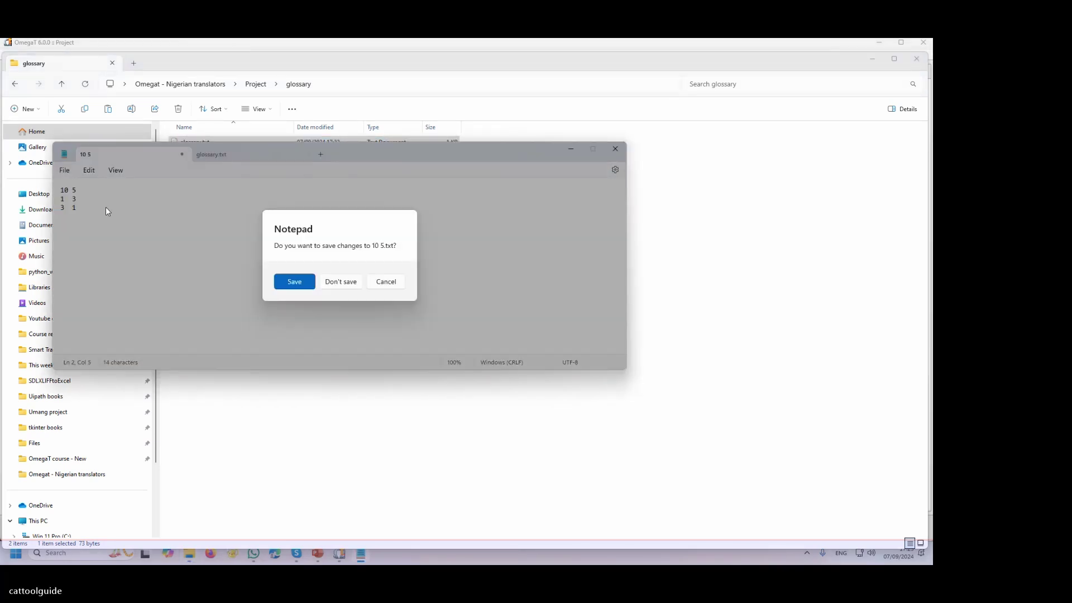
click(339, 284)
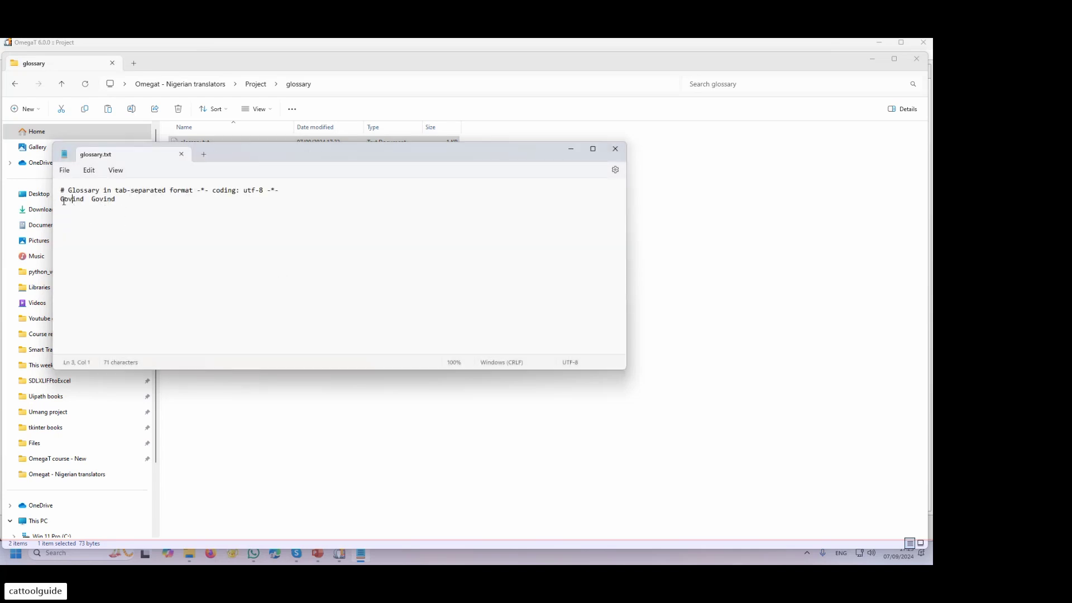
- Replace the tab separating the source and target terms of the first entry in glossary.txt with a new tab
triple_click(61, 202)
click(110, 217)
click(85, 199)
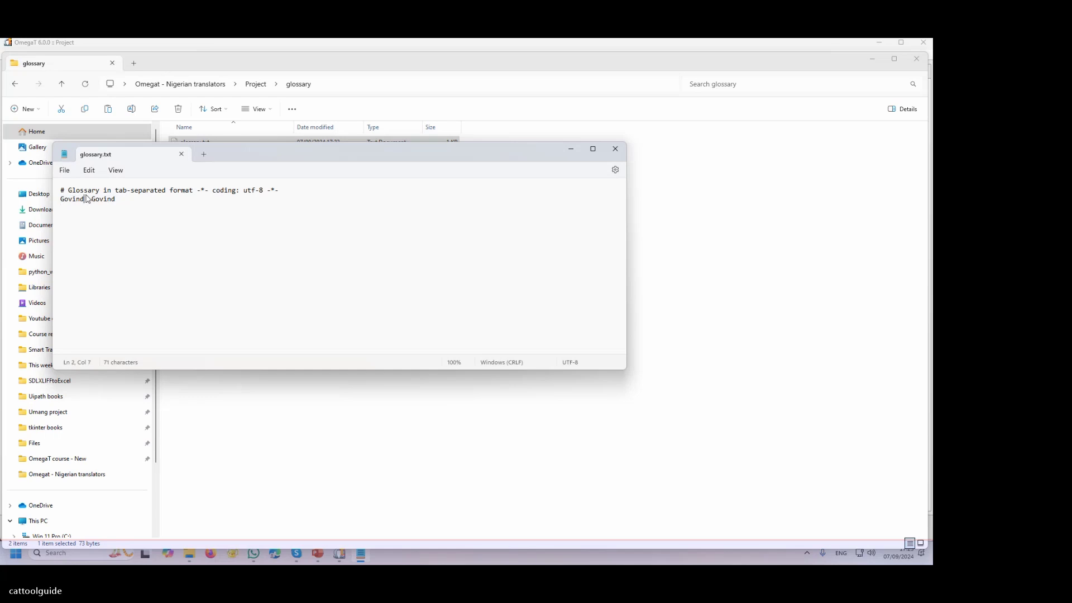
key(Tab)
key(Delete)
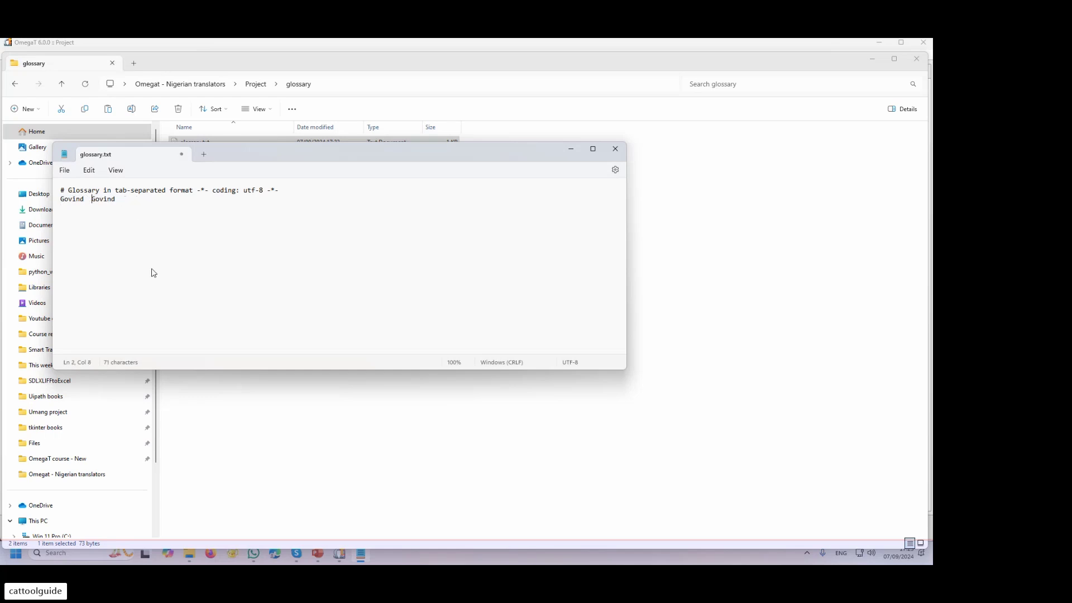
- Add a second tab-separated entry to glossary.txt with another personal name as source and target, save it and return to OmegaT
key(ctrl+s)
key(Return)
text(Rajan)
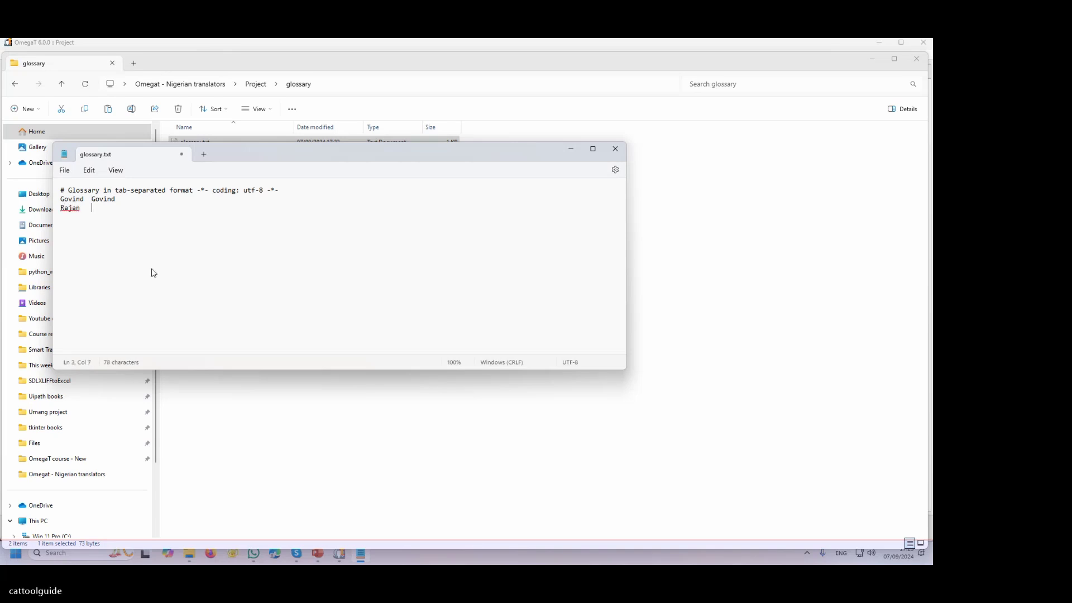
key(Tab)
text(Raja)
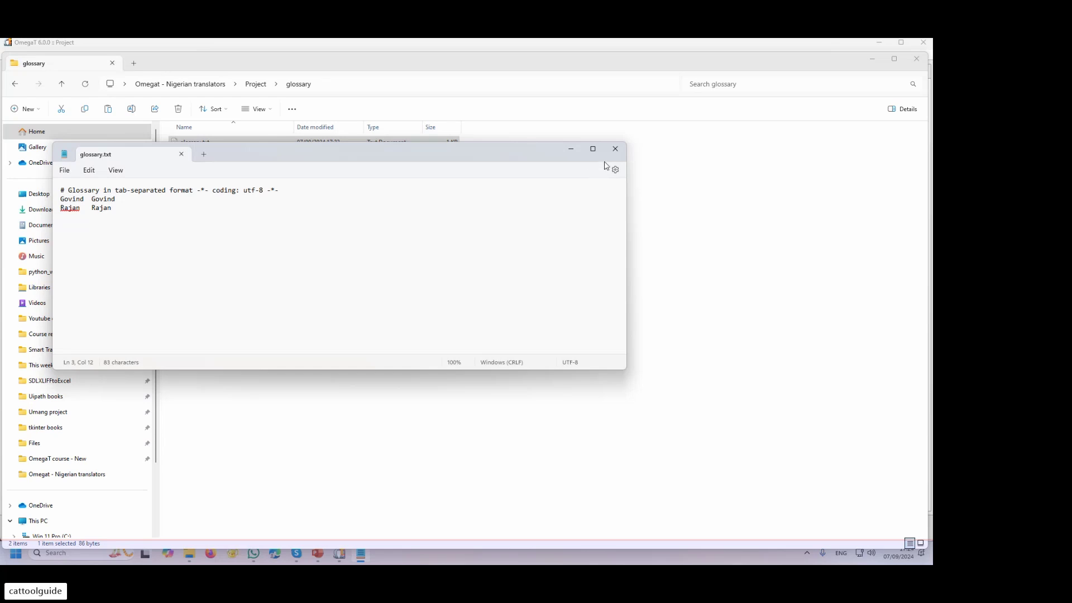
click(616, 149)
click(874, 60)
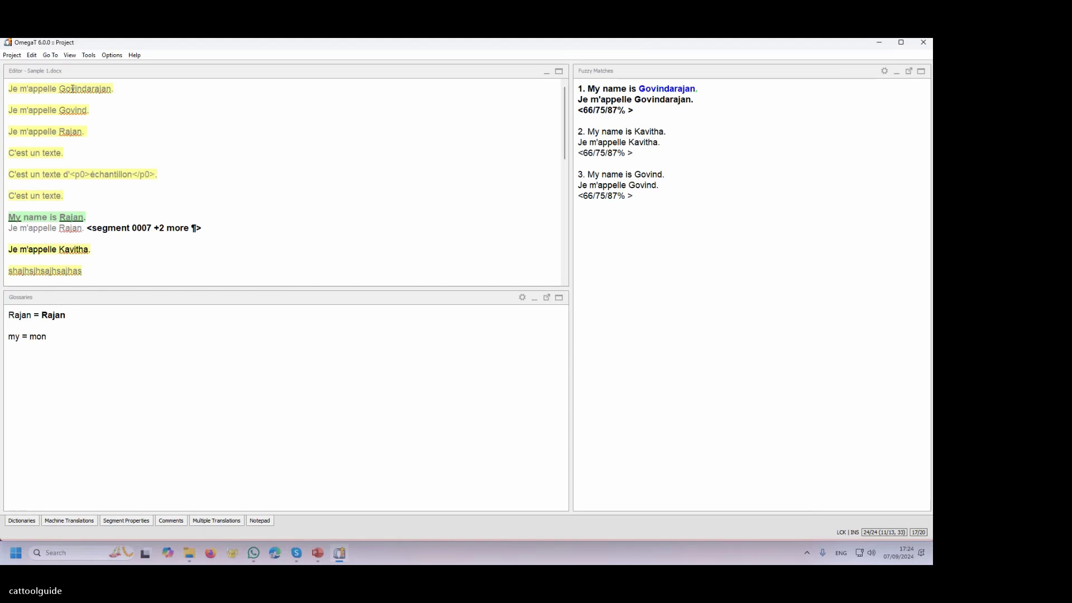
- Open segment 0001 and move on to segment 0002 to check for a matching entry in the glossary
right_click(70, 91)
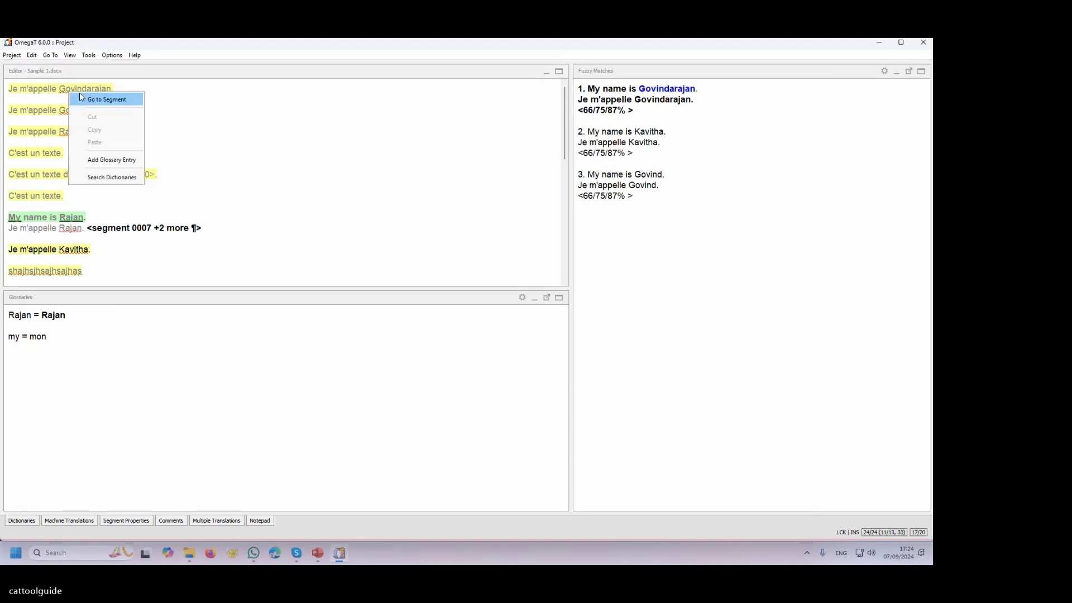
click(80, 163)
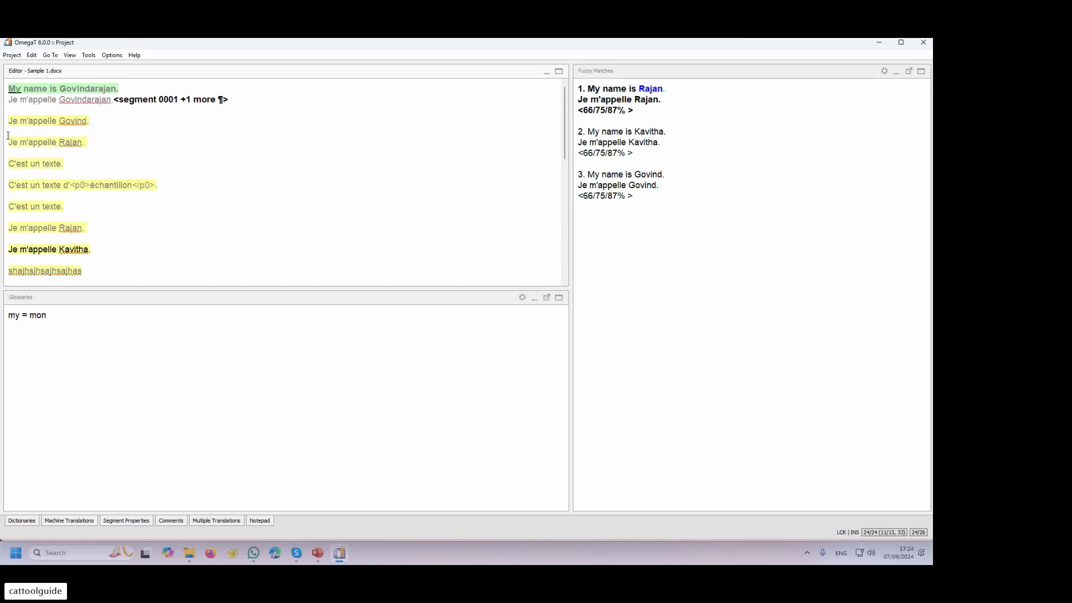
click(10, 56)
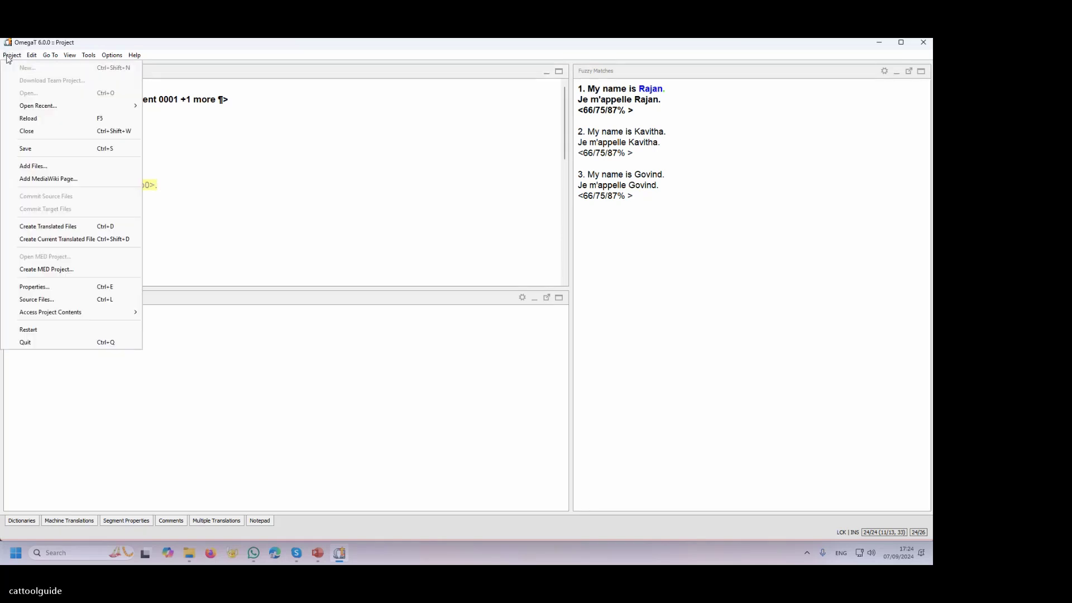
click(28, 120)
key(Escape)
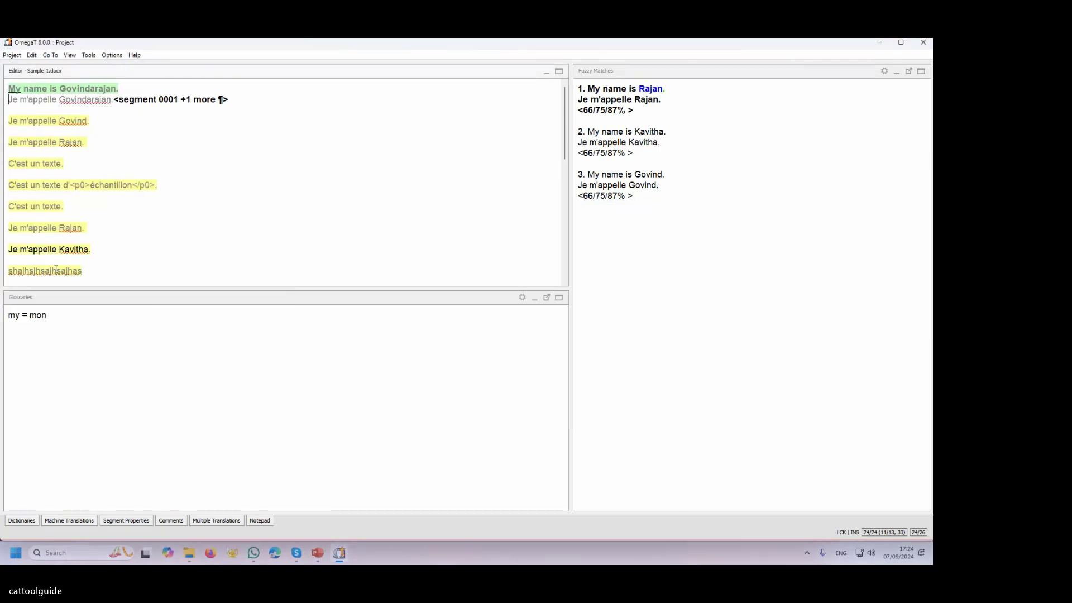
key(Return)
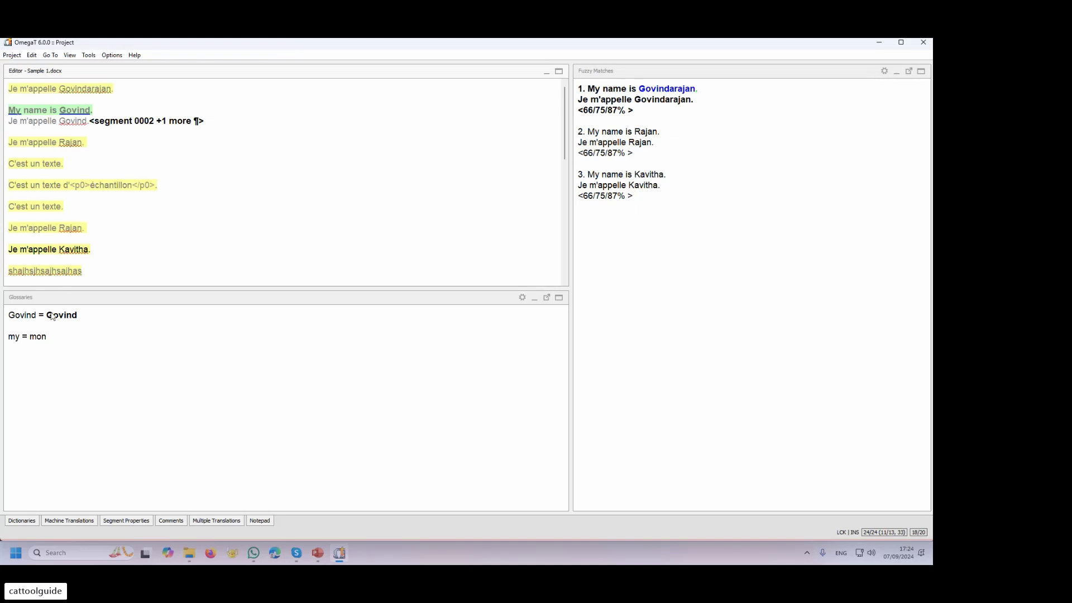
- Re-enter the personal names in segments 0002 and 0003 from the glossary suggestions, ending the sentence in segment 0003 with a period
double_click(72, 124)
text(G)
click(73, 128)
key(Return)
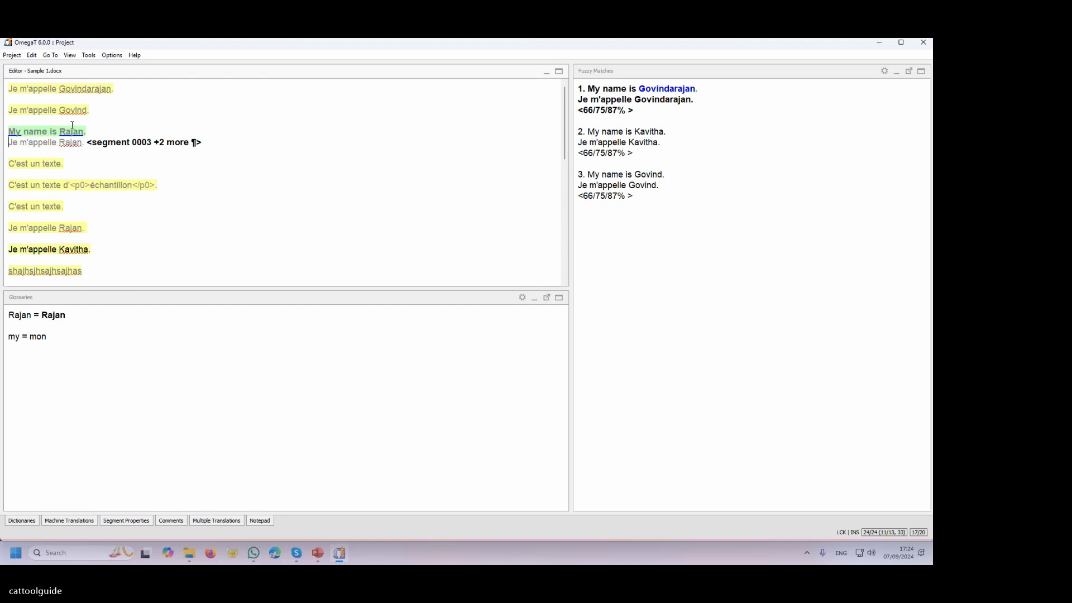
double_click(67, 140)
text(Ra)
key(Return)
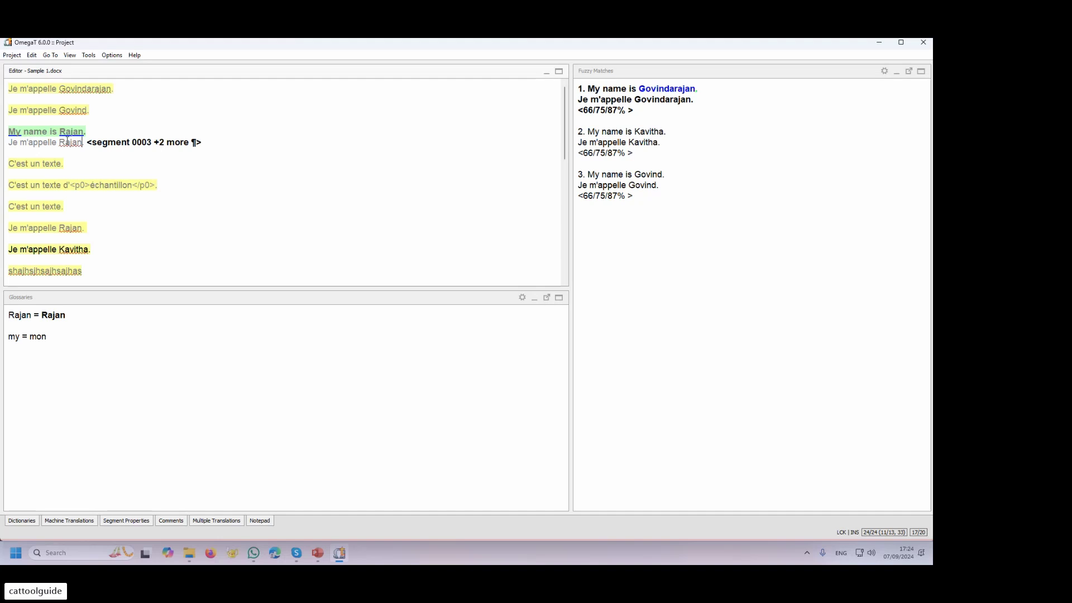
text(.)
- Switch to File Explorer, reopen glossary.txt in Notepad and examine the tab between the first entry's source and target terms
click(185, 560)
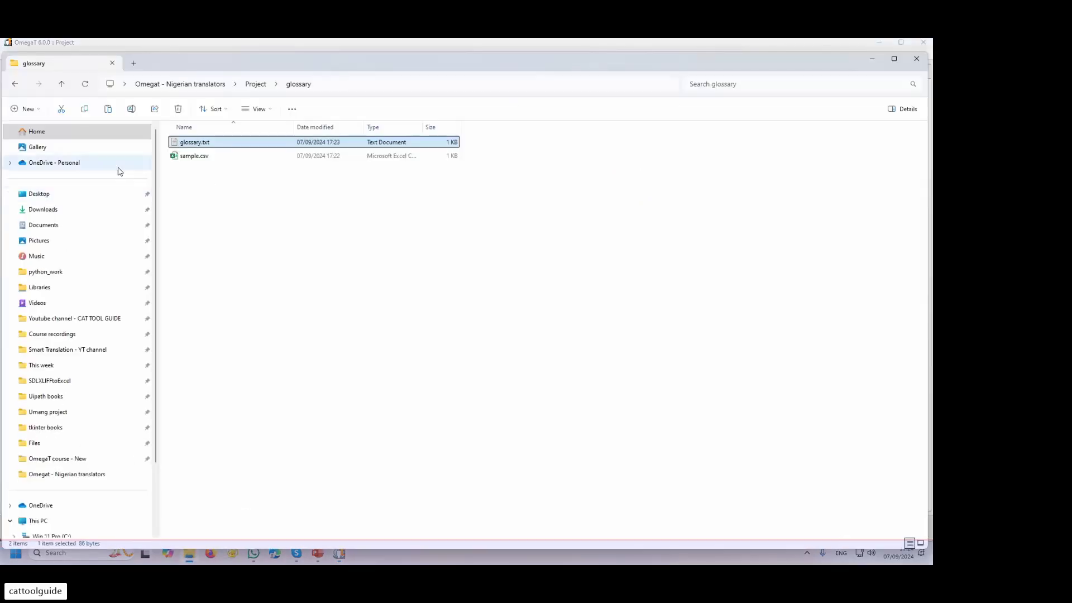
click(211, 177)
double_click(199, 147)
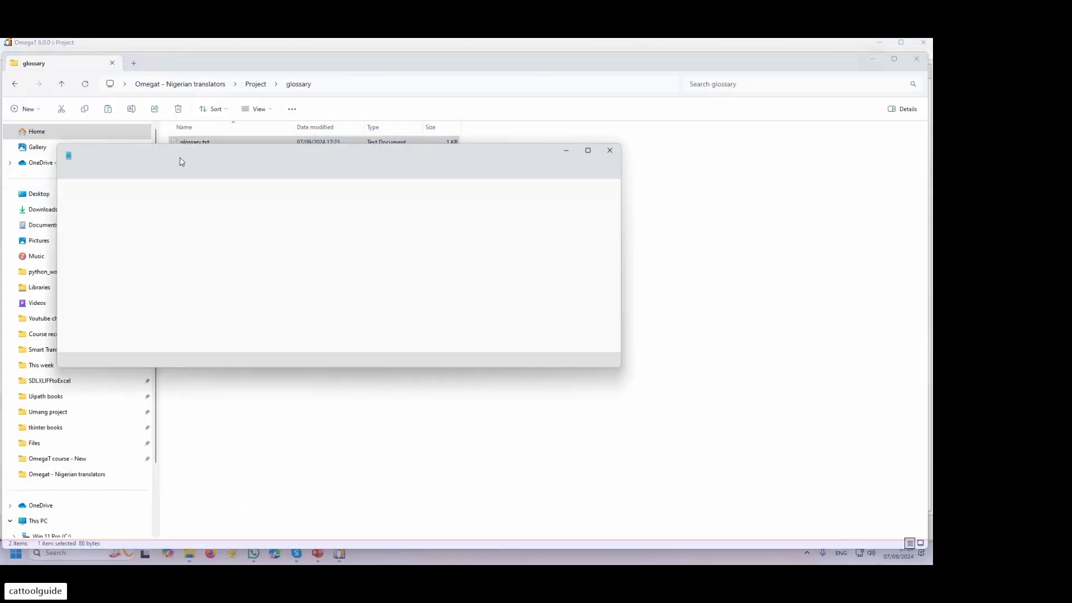
click(63, 203)
drag(63, 202, 93, 205)
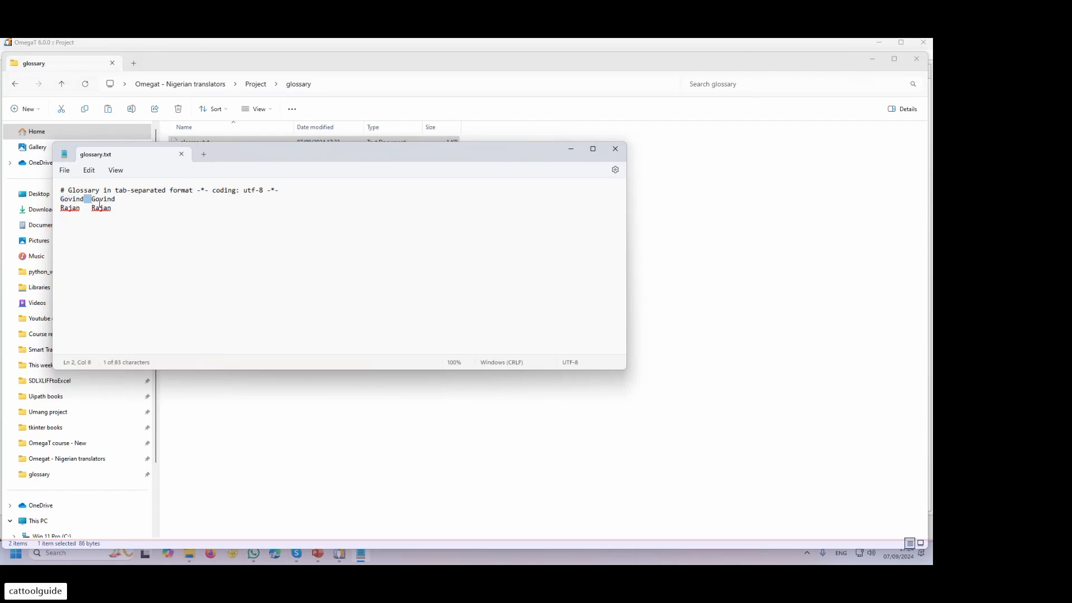
- Add the tab-separated entry "city" with the target term "ville" on a new line of glossary.txt and save the file
click(86, 212)
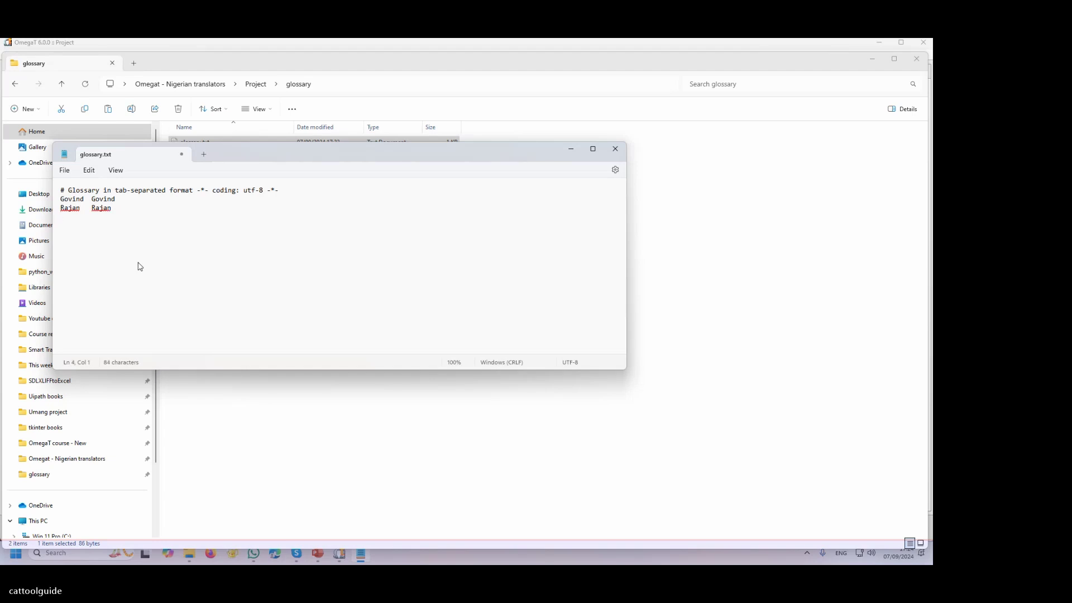
text(city	)
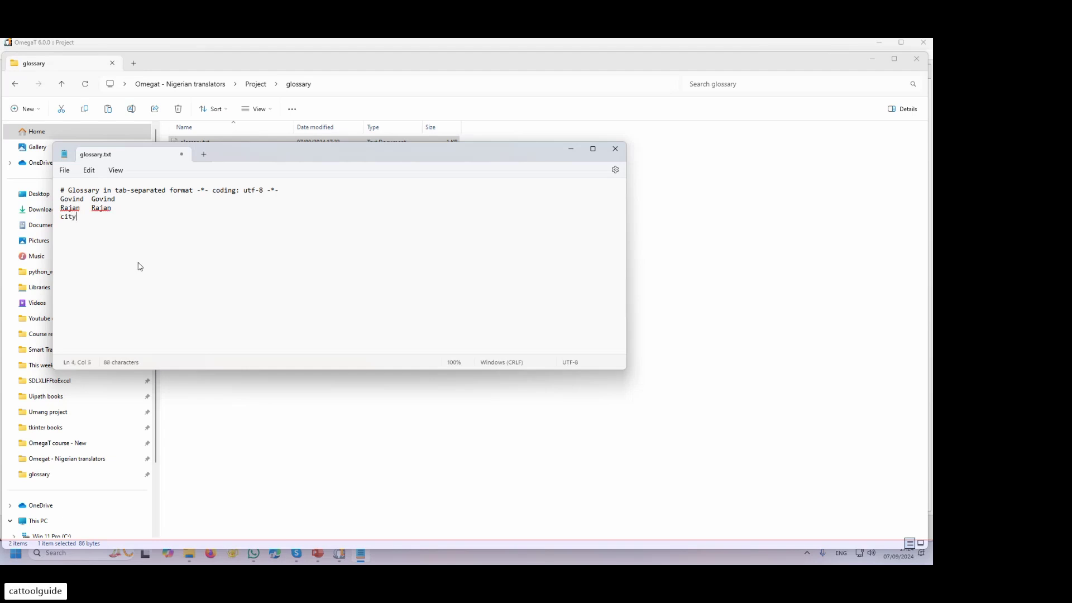
text(ville)
key(ctrl+s)
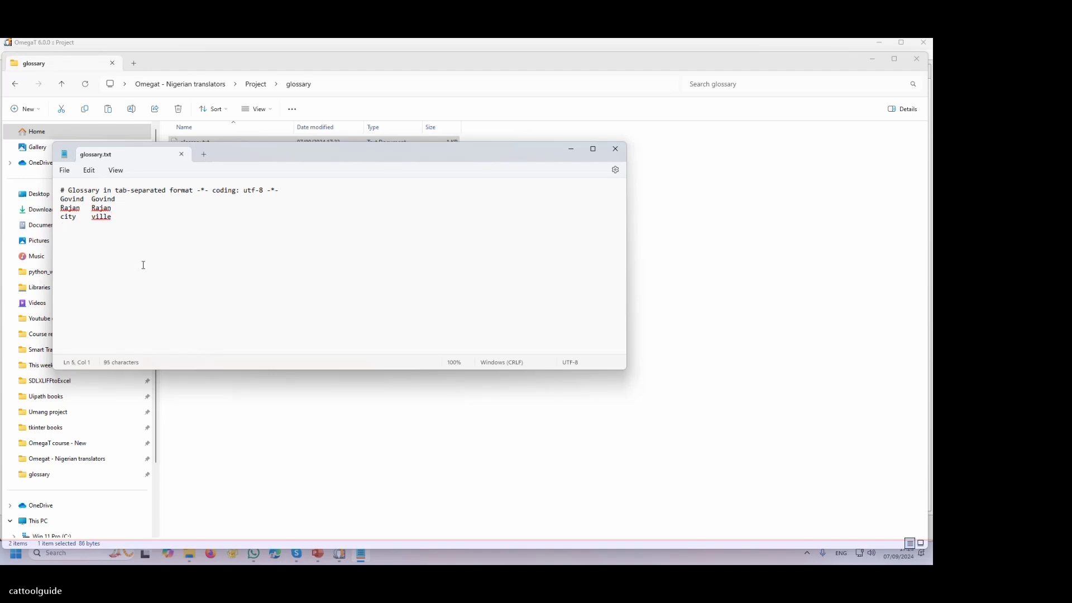
- Close glossary.txt, minimize the glossary folder window and return to the OmegaT project
click(615, 148)
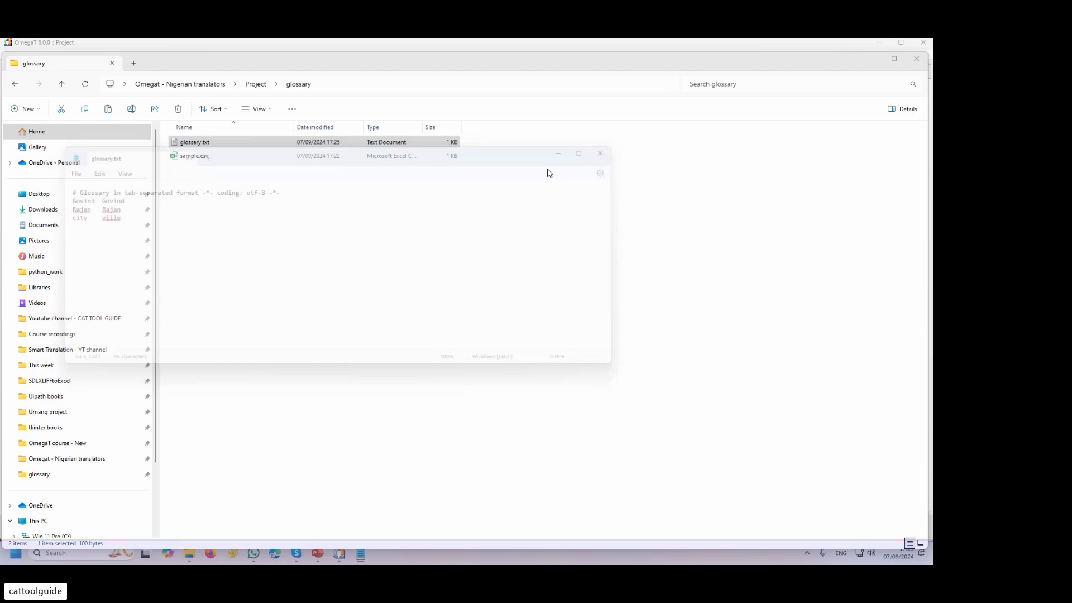
click(266, 247)
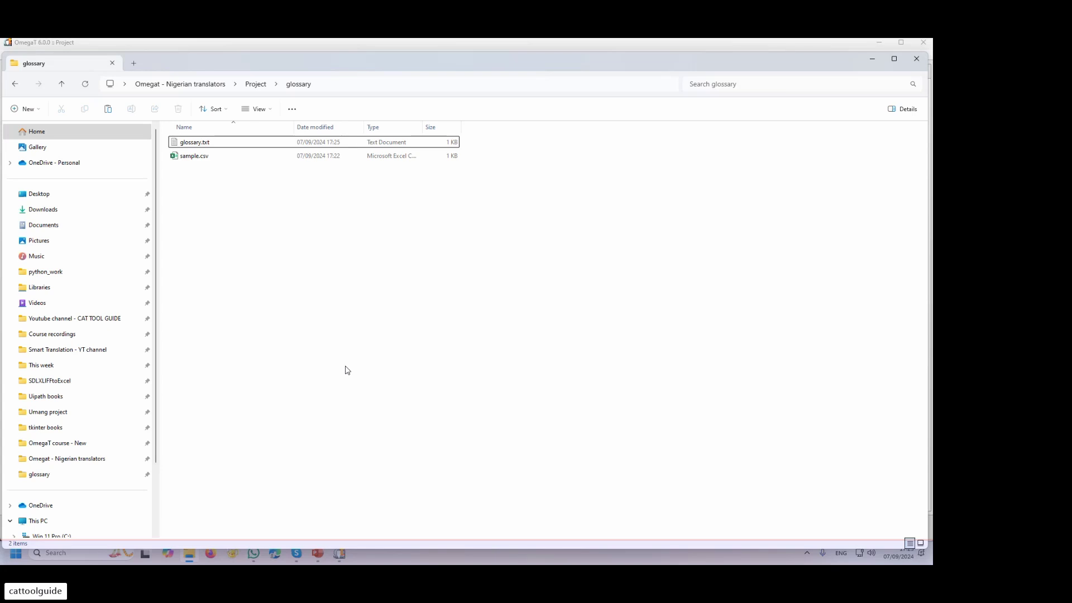
click(868, 63)
click(866, 65)
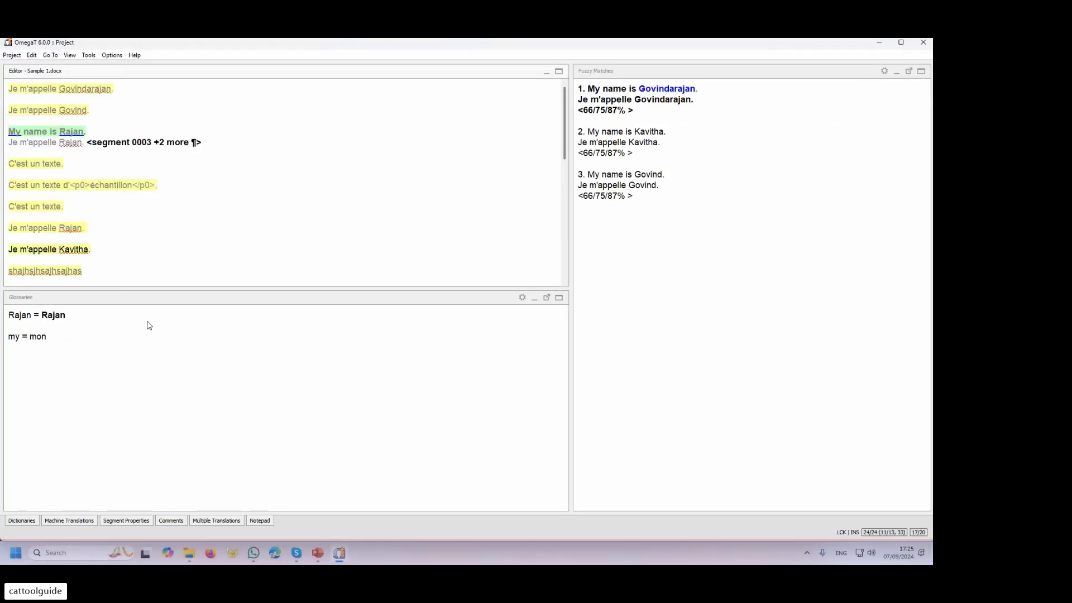
- Review the project statistics and the individual figures for Sample 1.docx and Sample 2.docx, widening the statistics window to show more columns
click(89, 56)
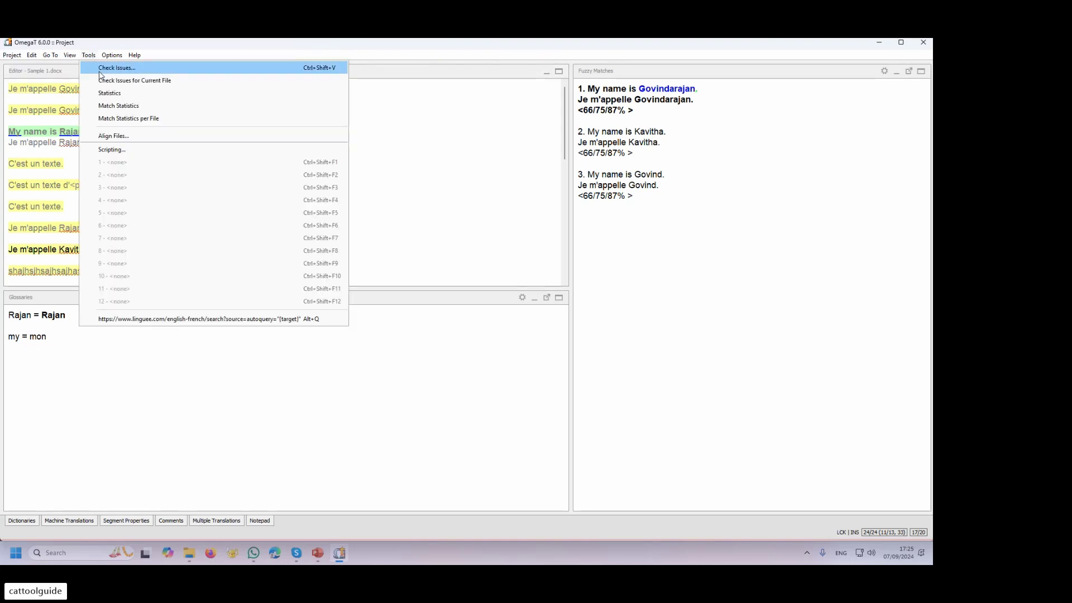
click(109, 94)
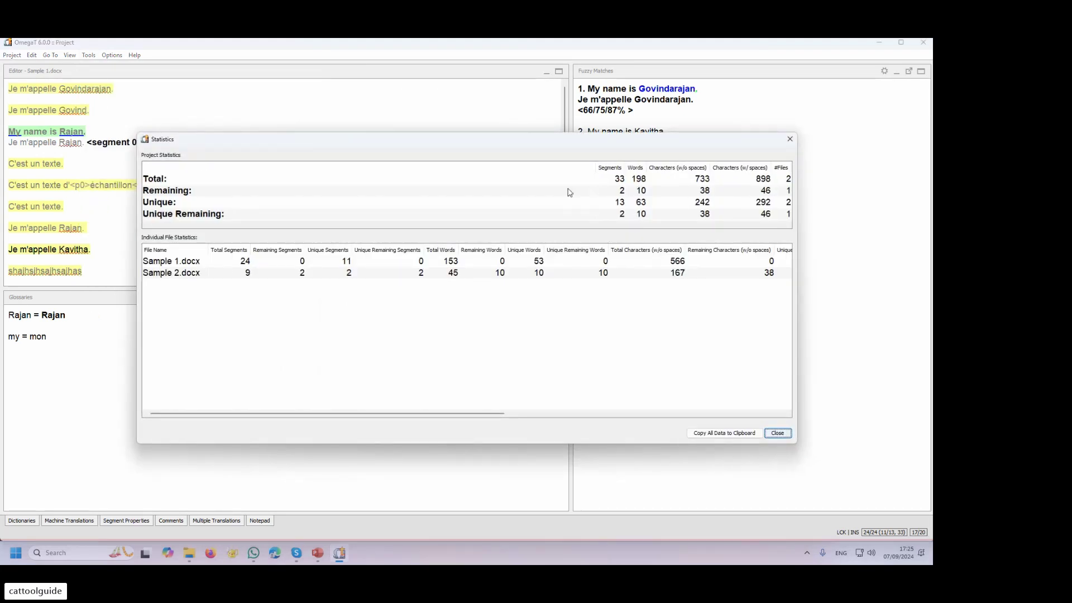
click(183, 264)
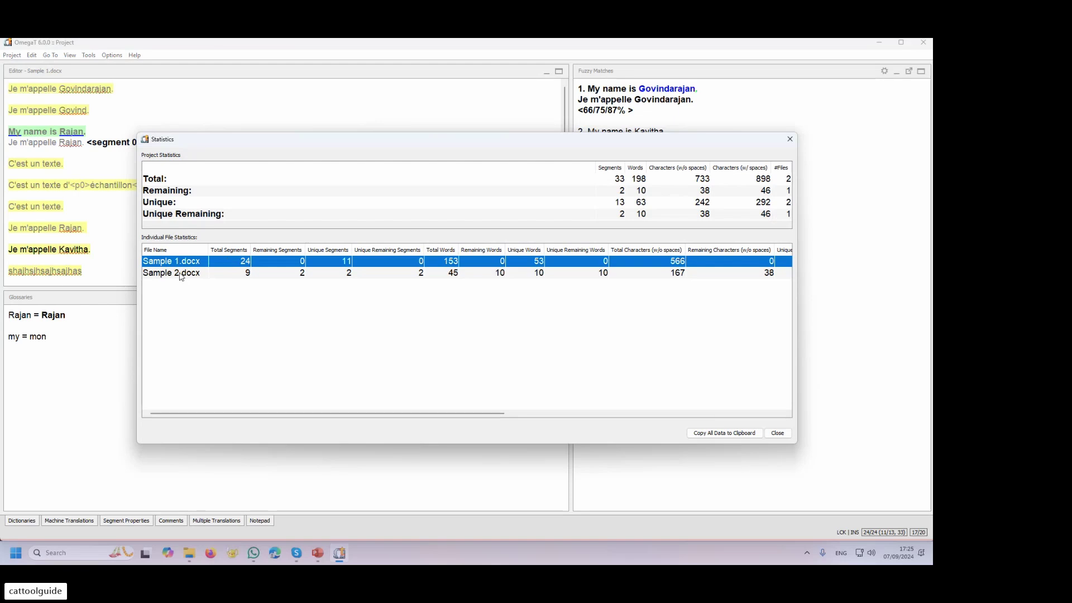
click(248, 274)
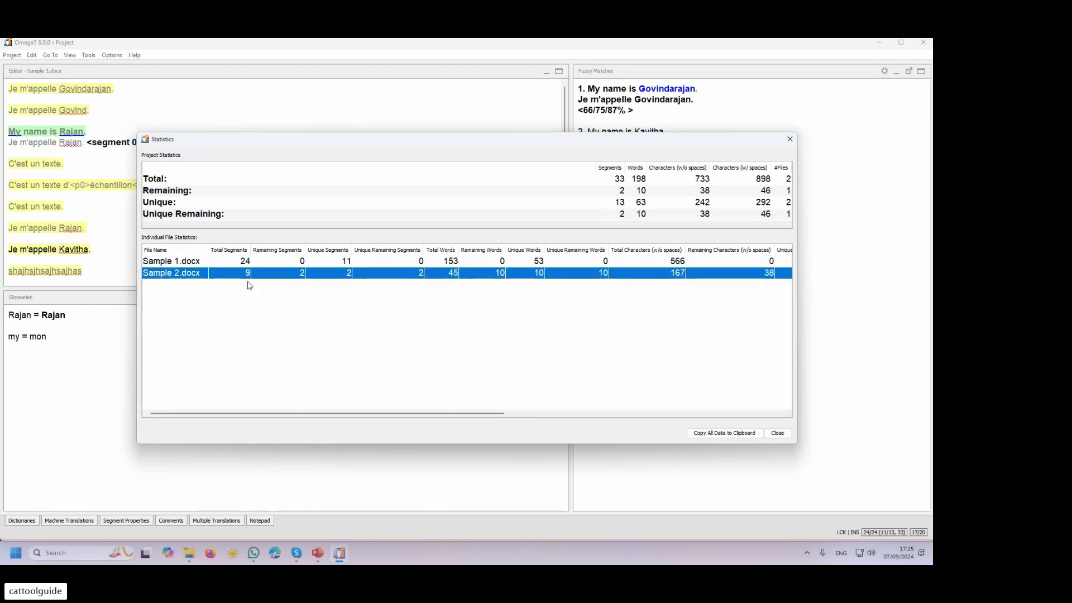
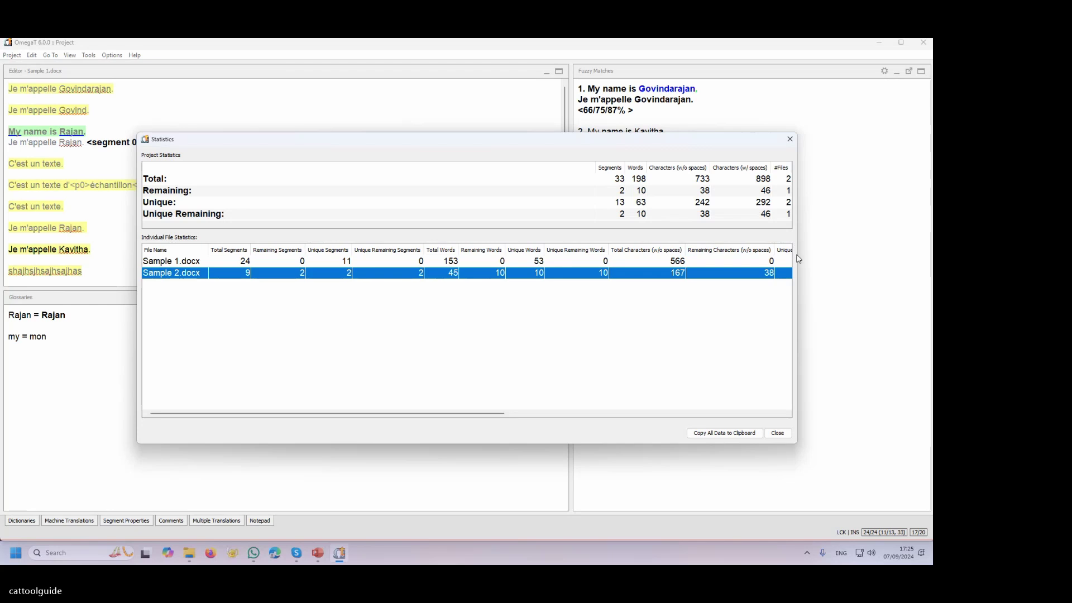
drag(798, 252, 904, 253)
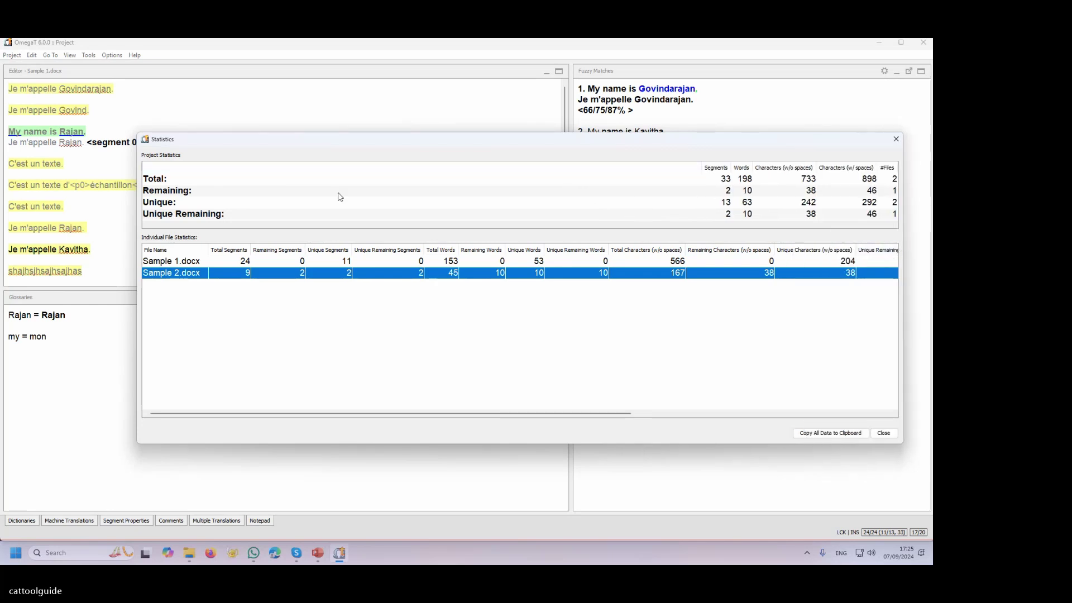
drag(355, 144, 262, 143)
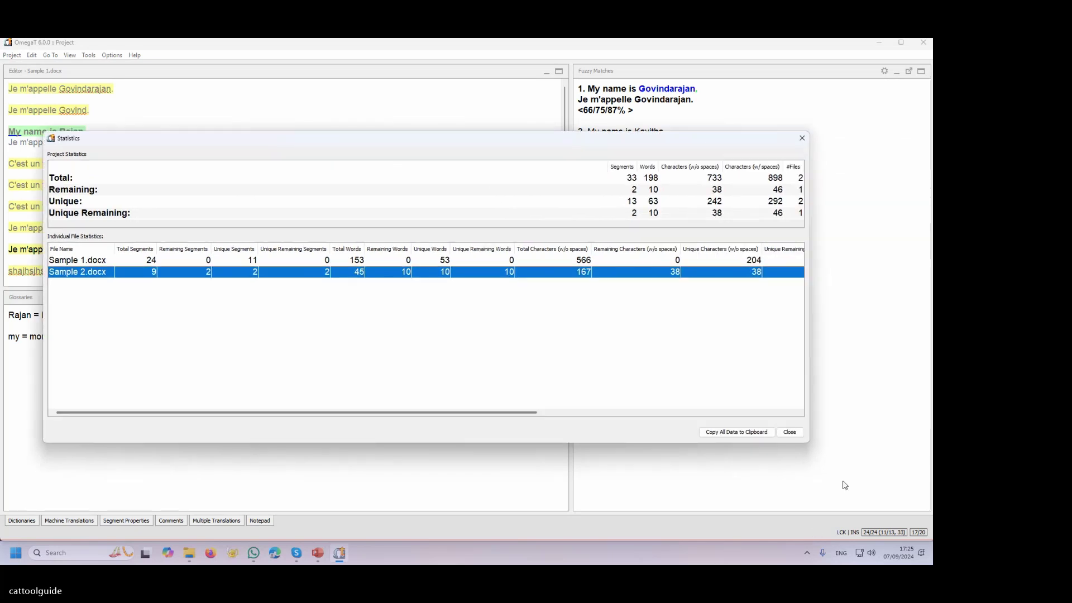
click(790, 432)
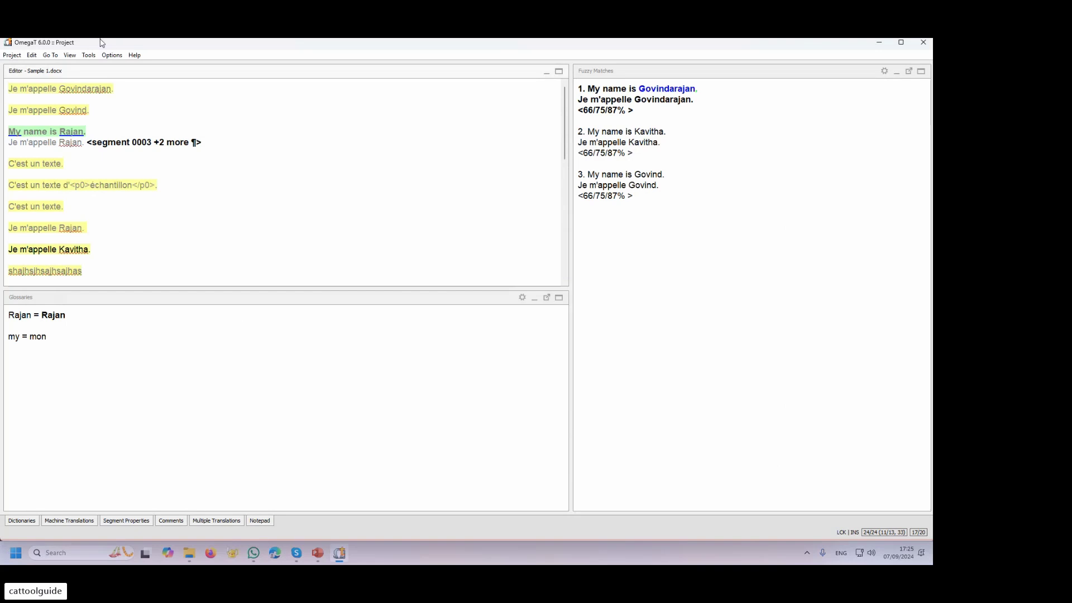
- Review the project's match statistics, examining the exact match and repetitions rows
click(110, 56)
mouse_move(89, 56)
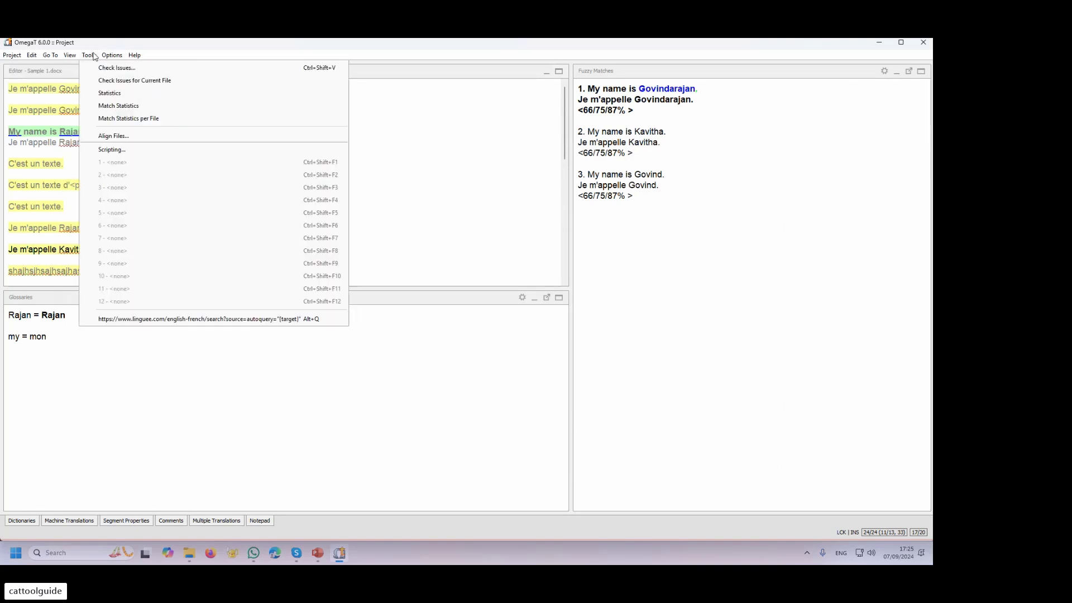
click(112, 106)
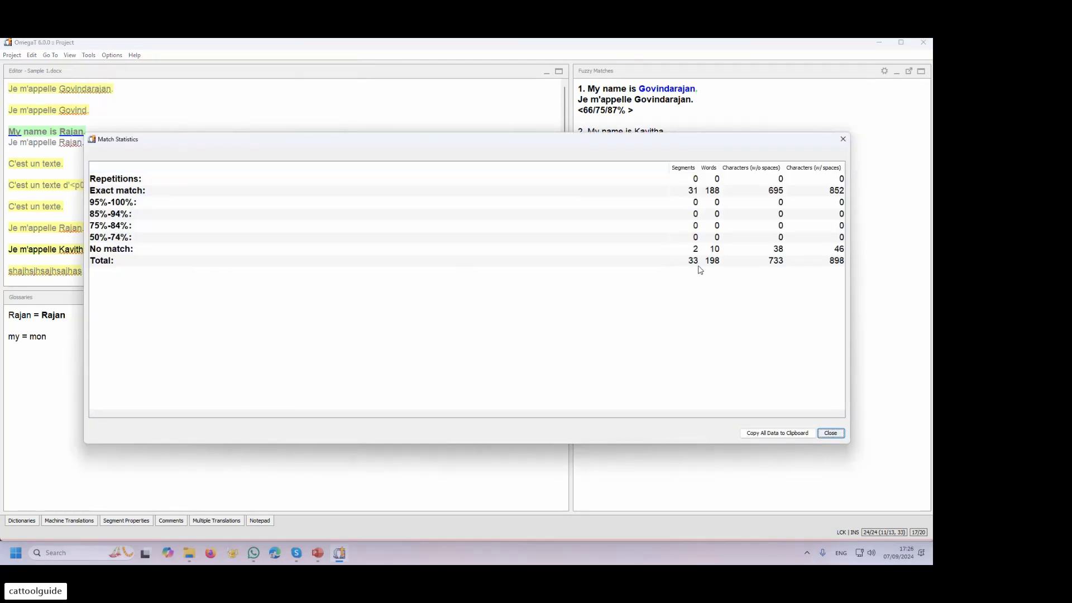
click(694, 192)
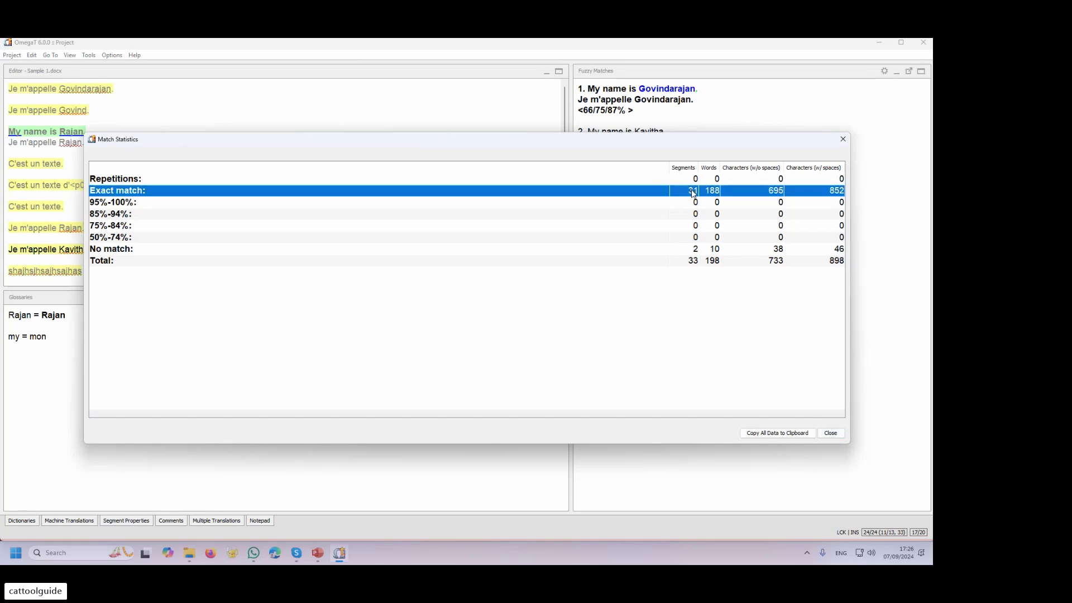
click(696, 181)
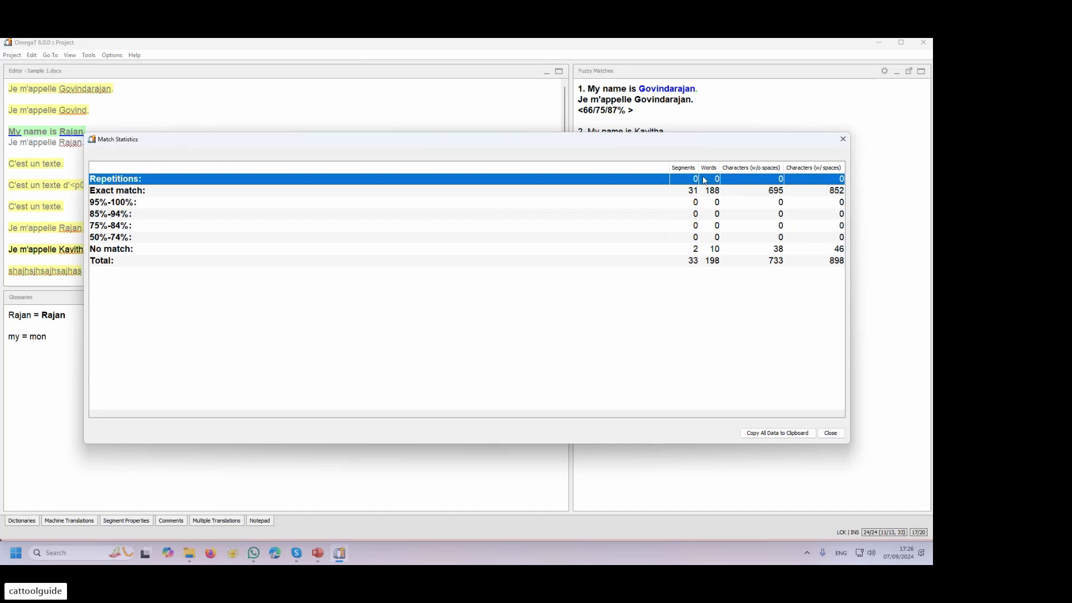
click(831, 434)
- Review the match statistics per file for Sample 1.docx and Sample 2.docx
click(113, 55)
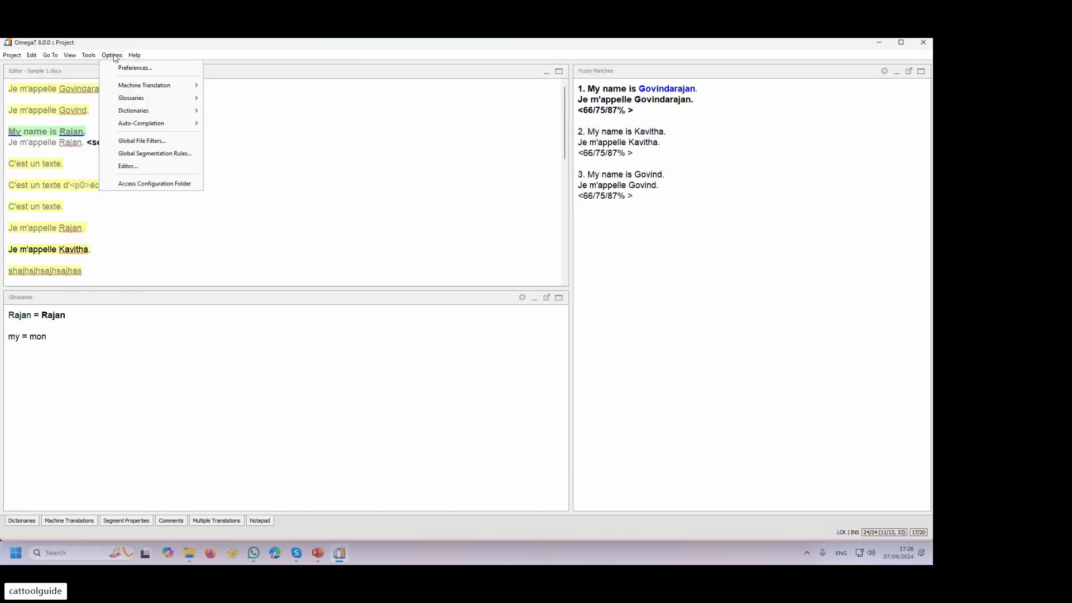
mouse_move(89, 56)
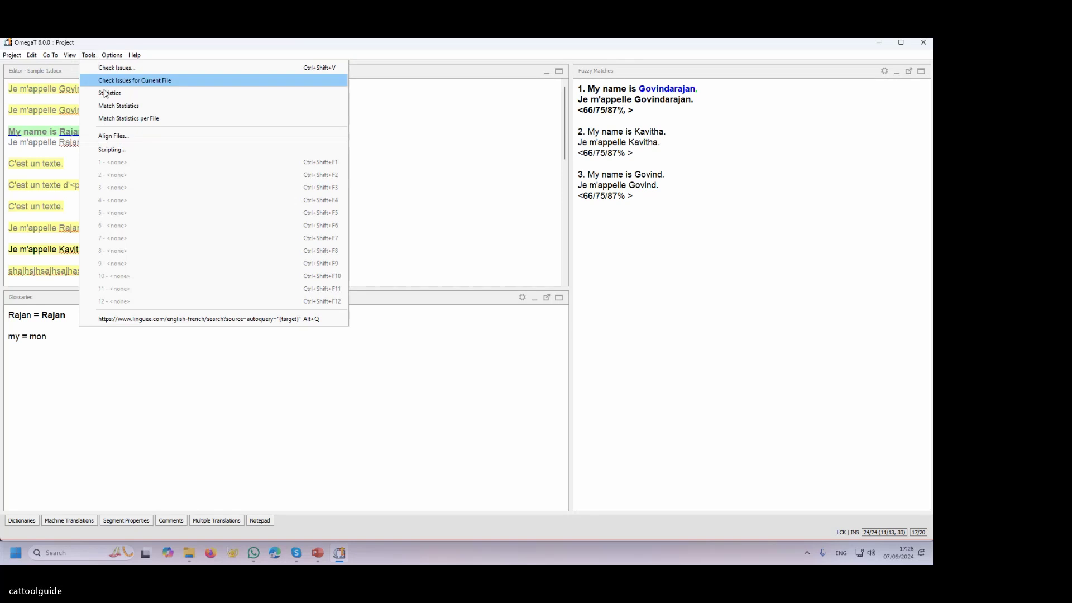
click(125, 119)
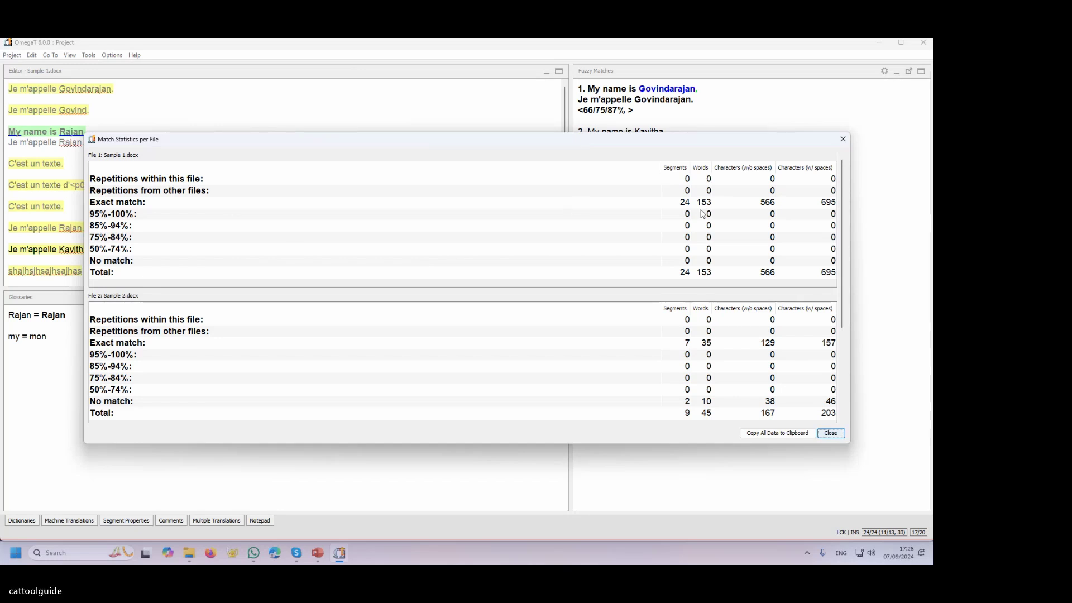
scroll(693, 338, down, 2)
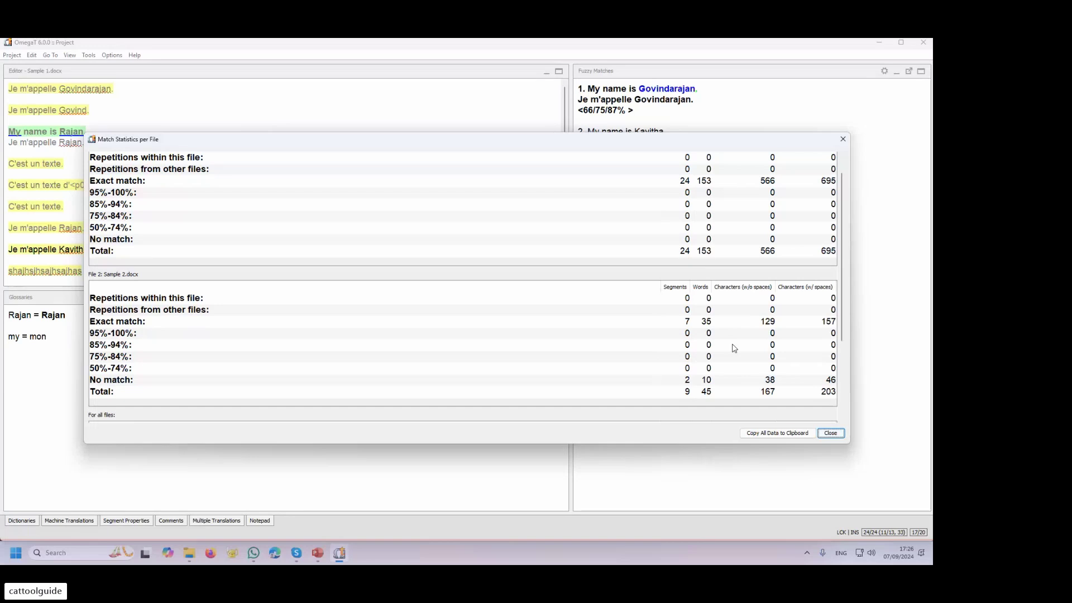
click(841, 435)
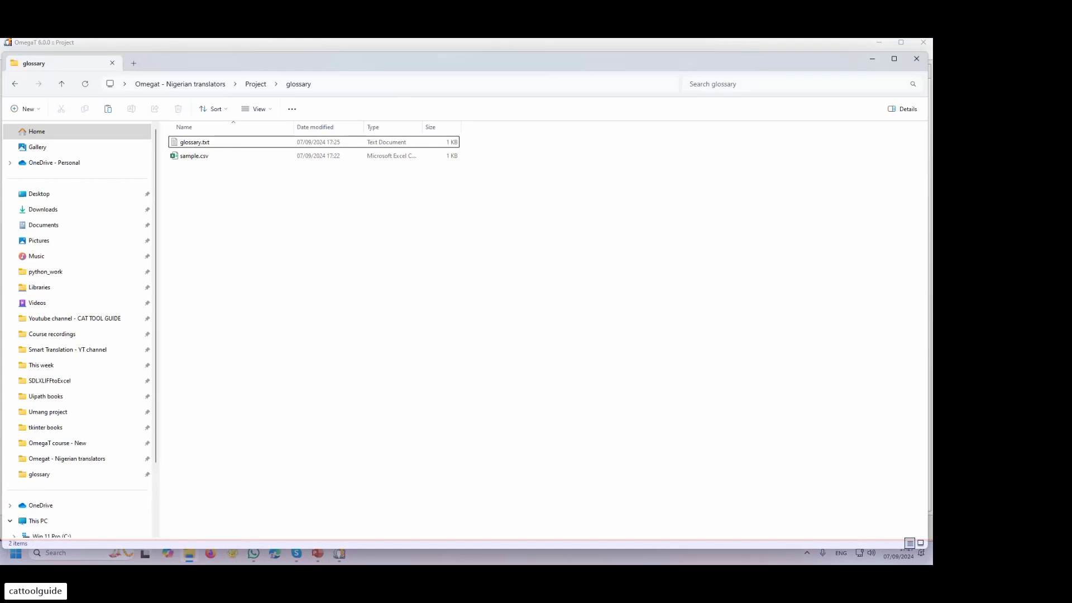
- Minimize the glossary folder and study the image "trados- match types.png" at full window size, comparing exact, fuzzy and no match
click(872, 59)
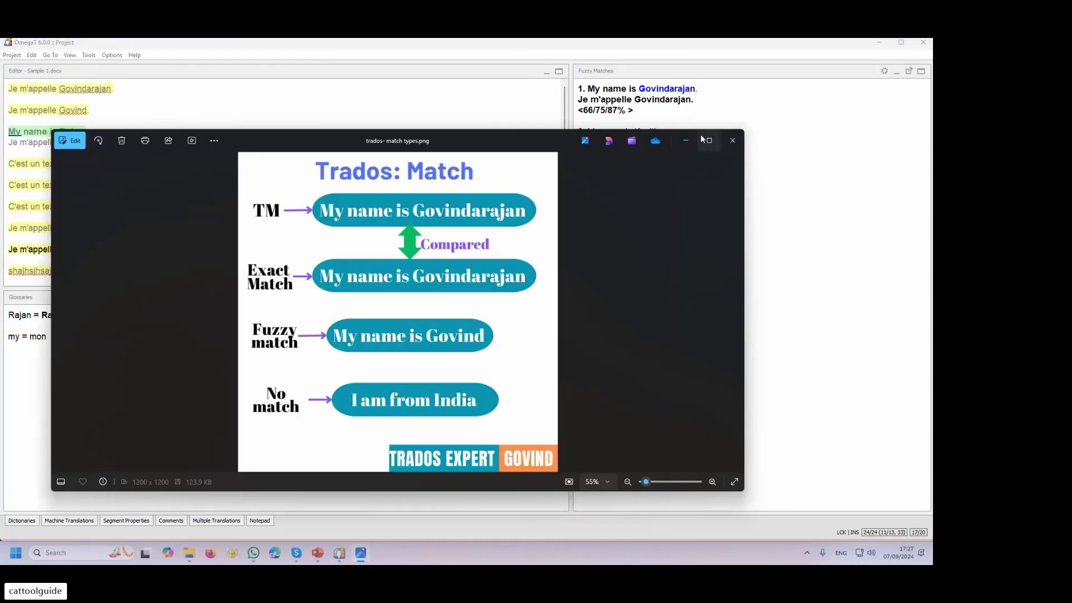
click(704, 140)
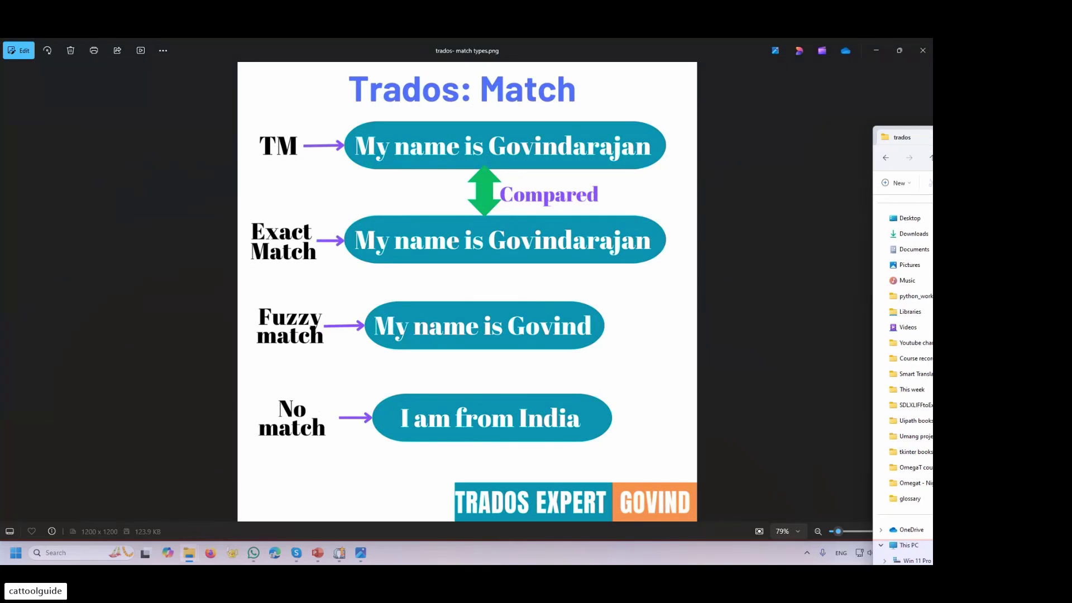
click(392, 213)
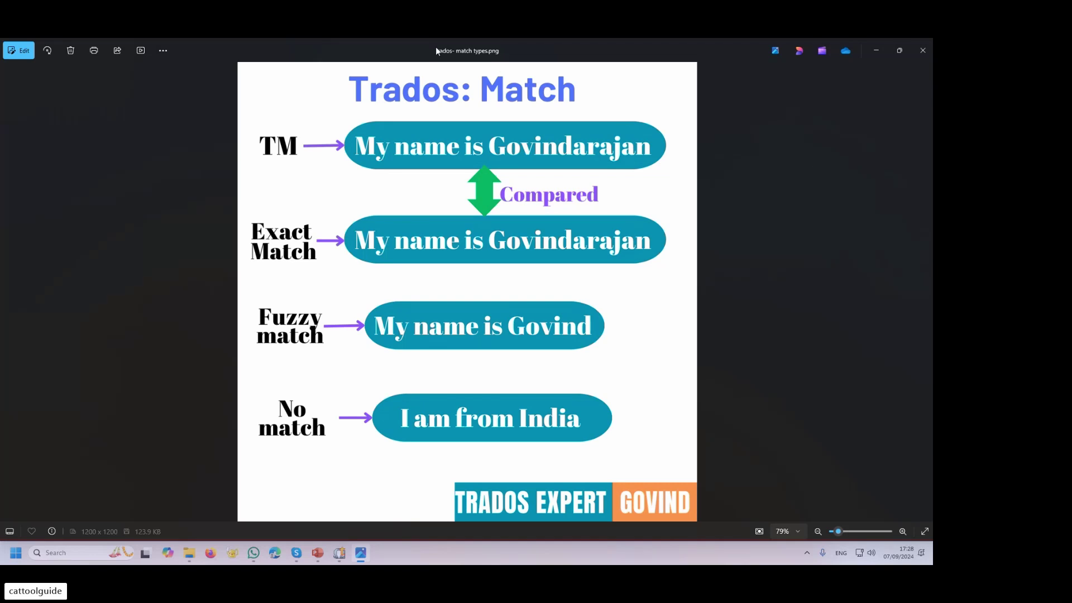
drag(435, 48, 933, 111)
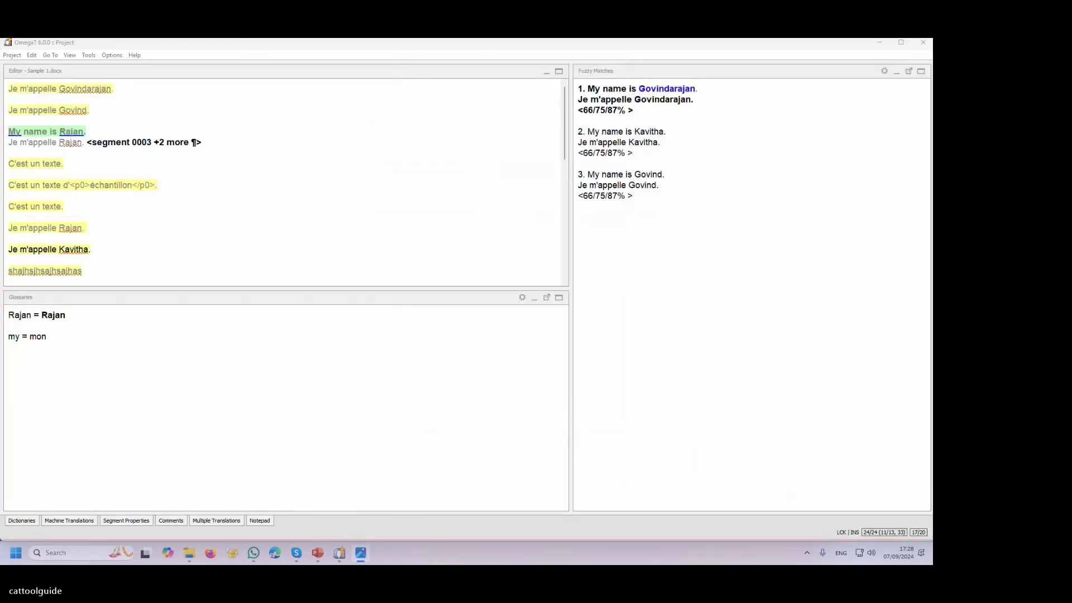
- Recheck the project-wide match statistics in OmegaT against the match types, and close the match types image
click(87, 55)
click(112, 105)
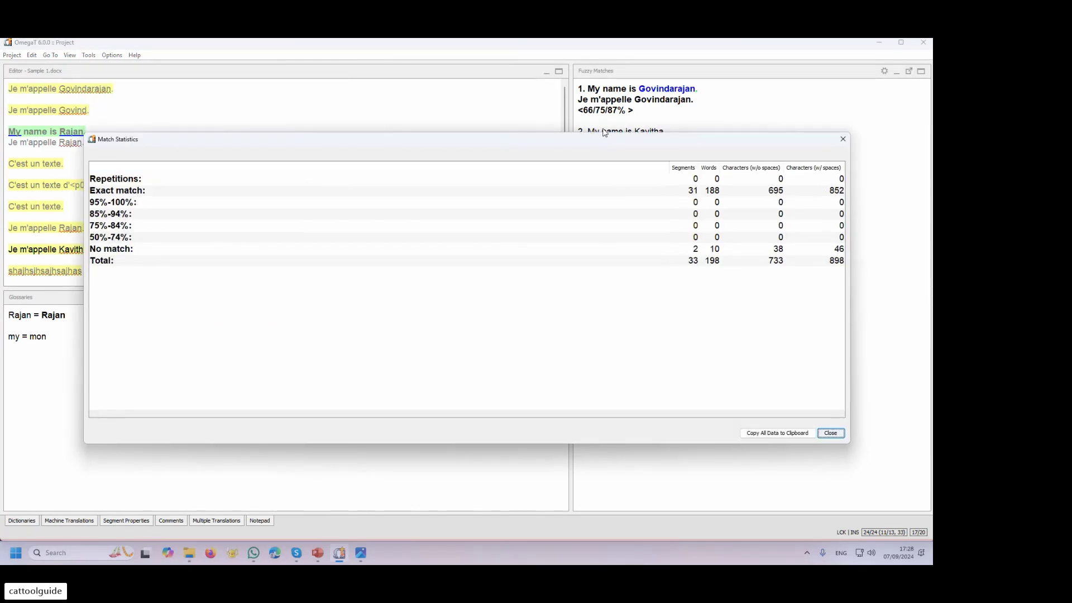
click(830, 434)
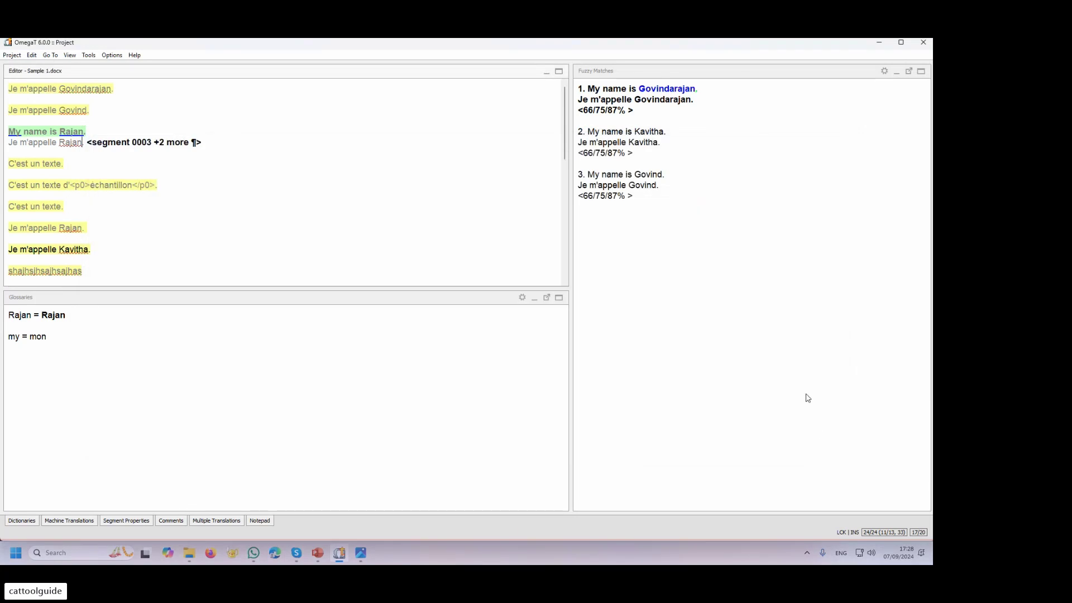
key(alt+Tab)
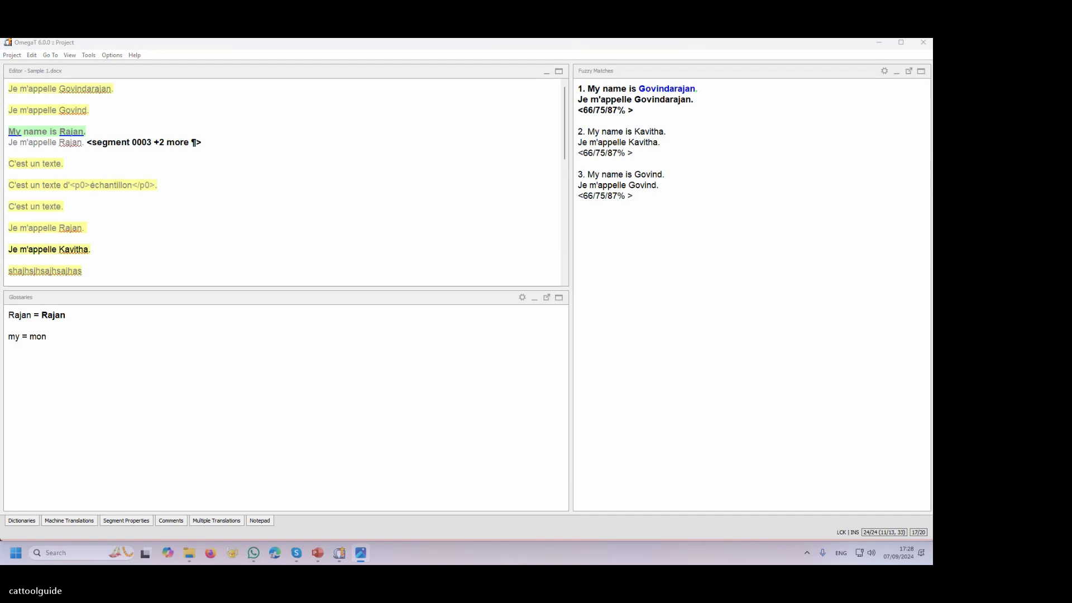
key(alt+F4)
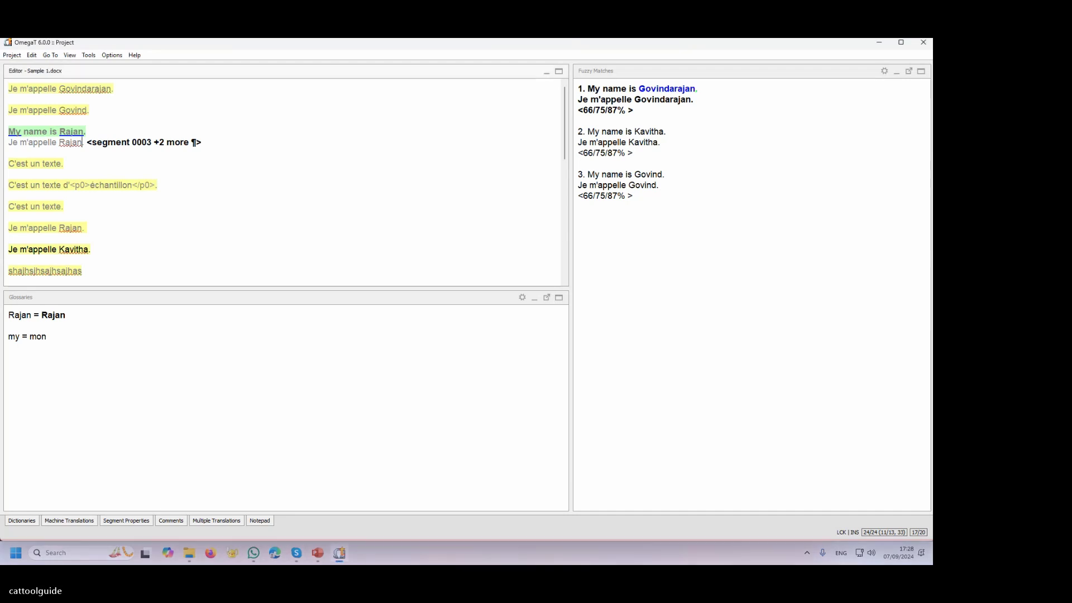
click(387, 412)
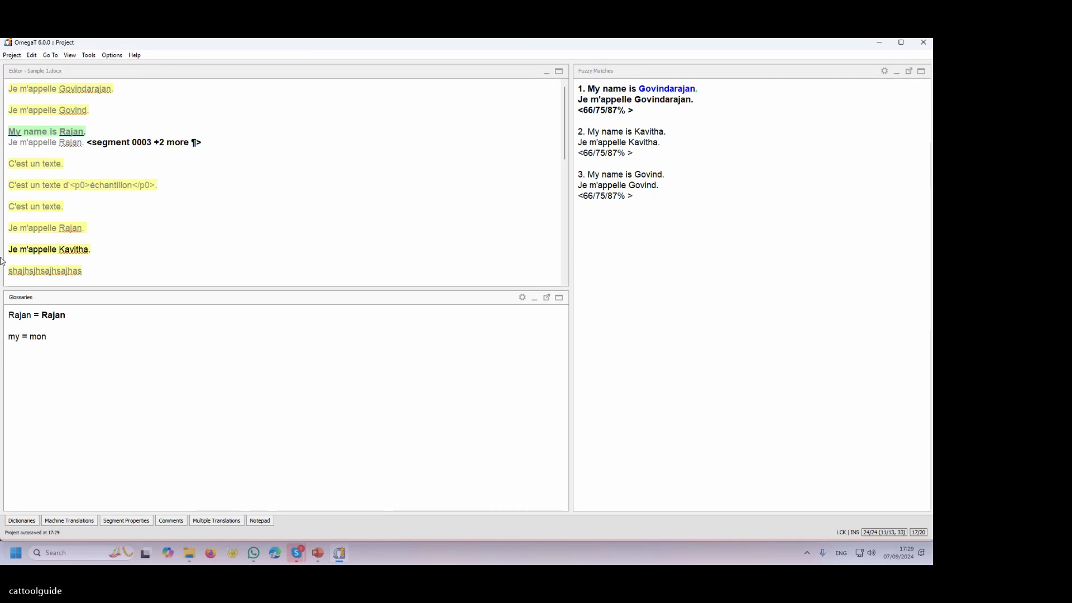
click(876, 43)
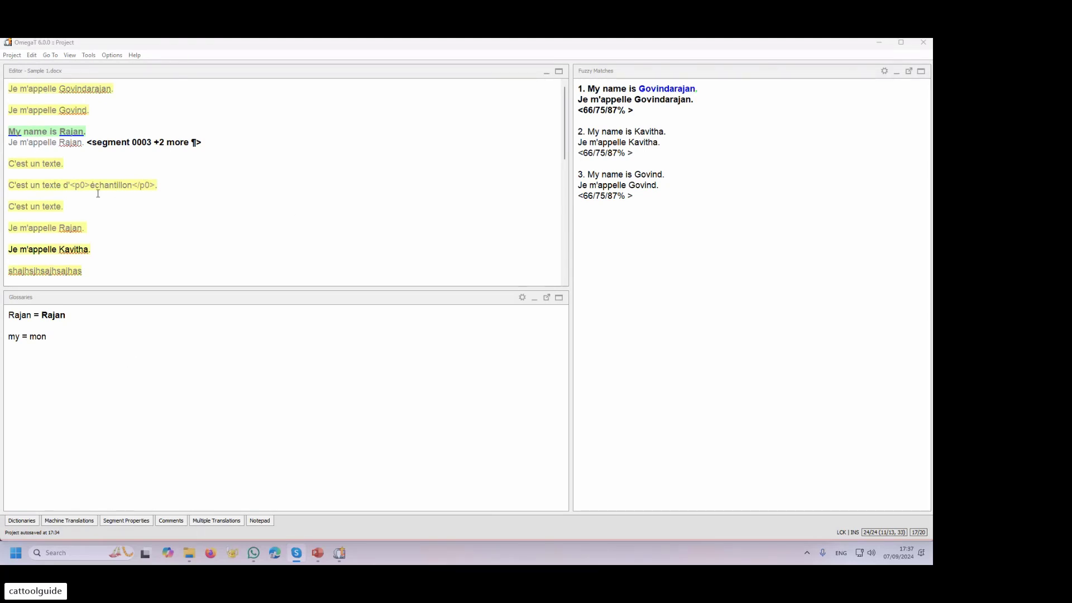
- Switch back to the OmegaT project and open the program preferences
click(111, 179)
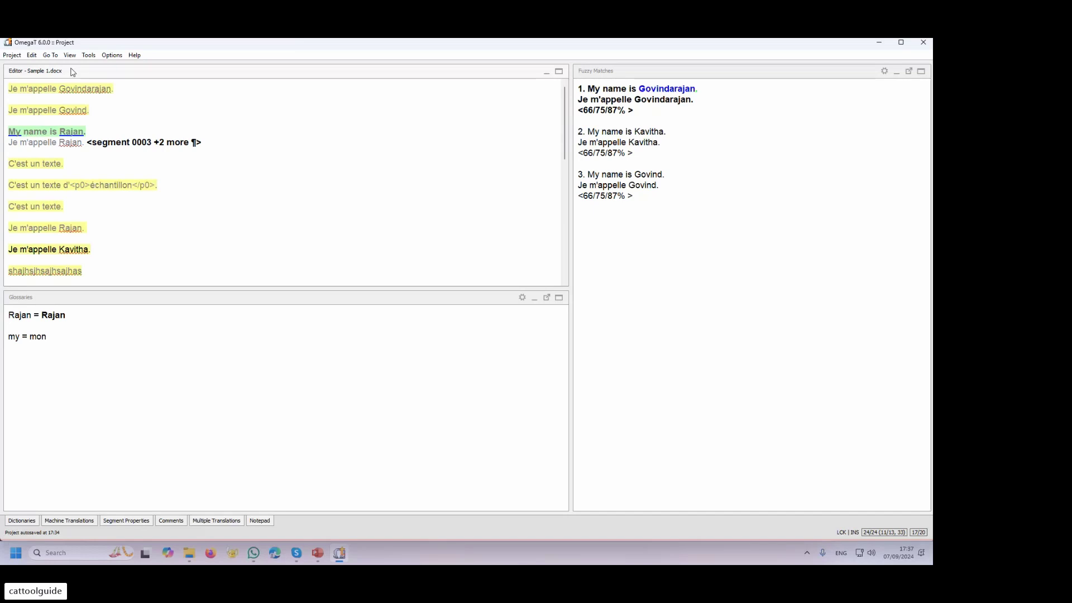
click(89, 55)
mouse_move(112, 56)
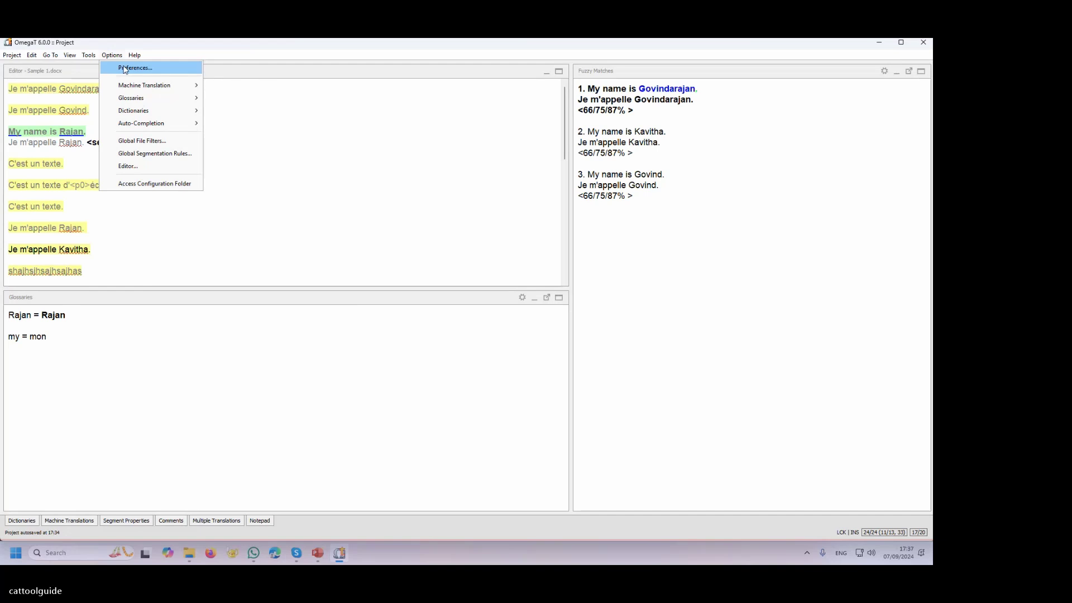
- Open the Global File Filters preferences and look through the list of supported file formats
click(124, 68)
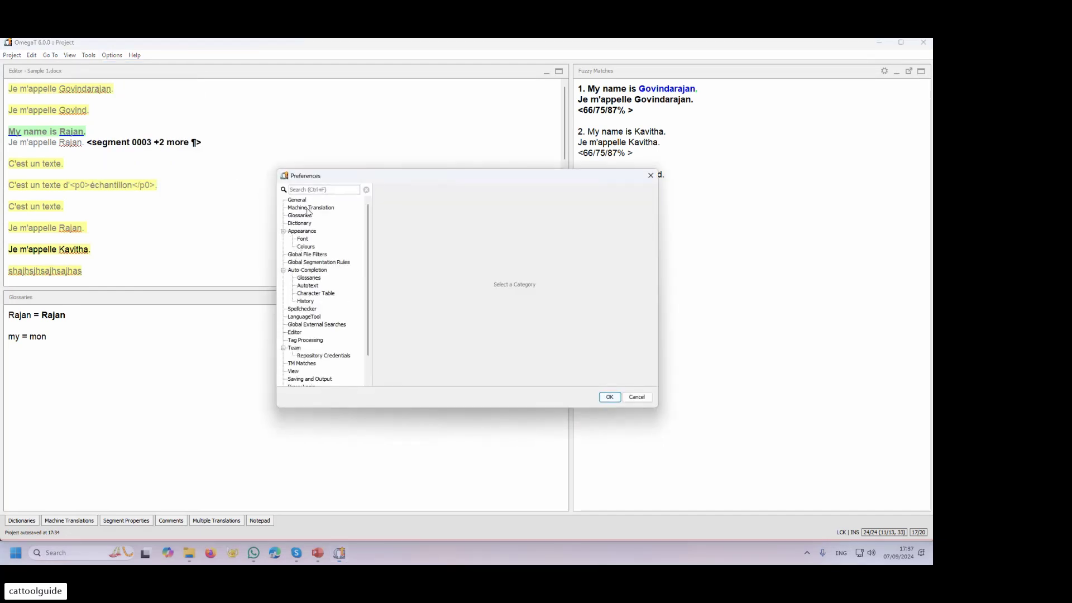
scroll(330, 316, down, 2)
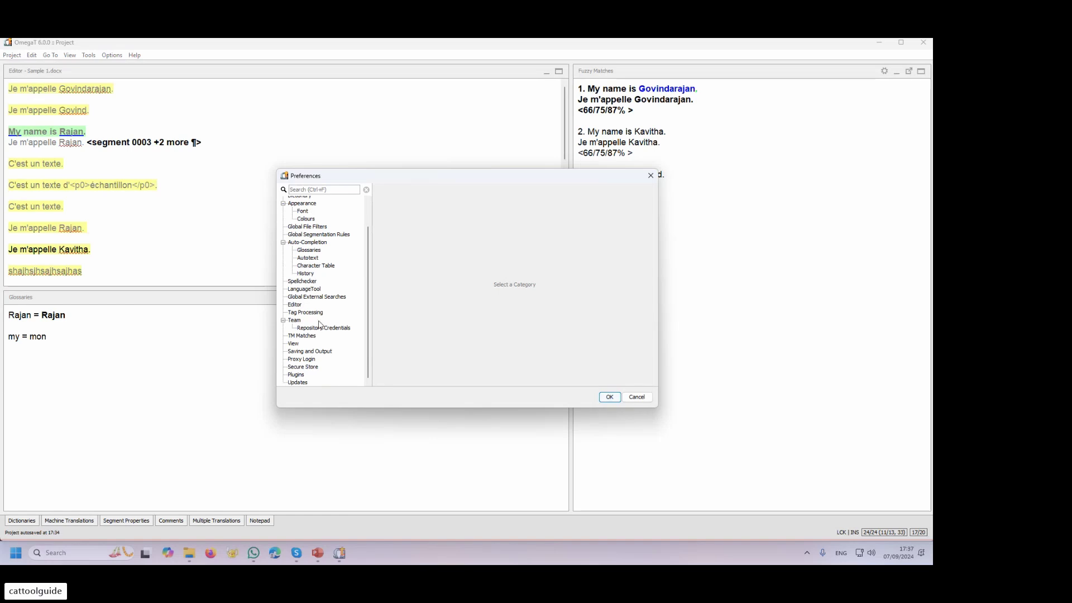
click(307, 227)
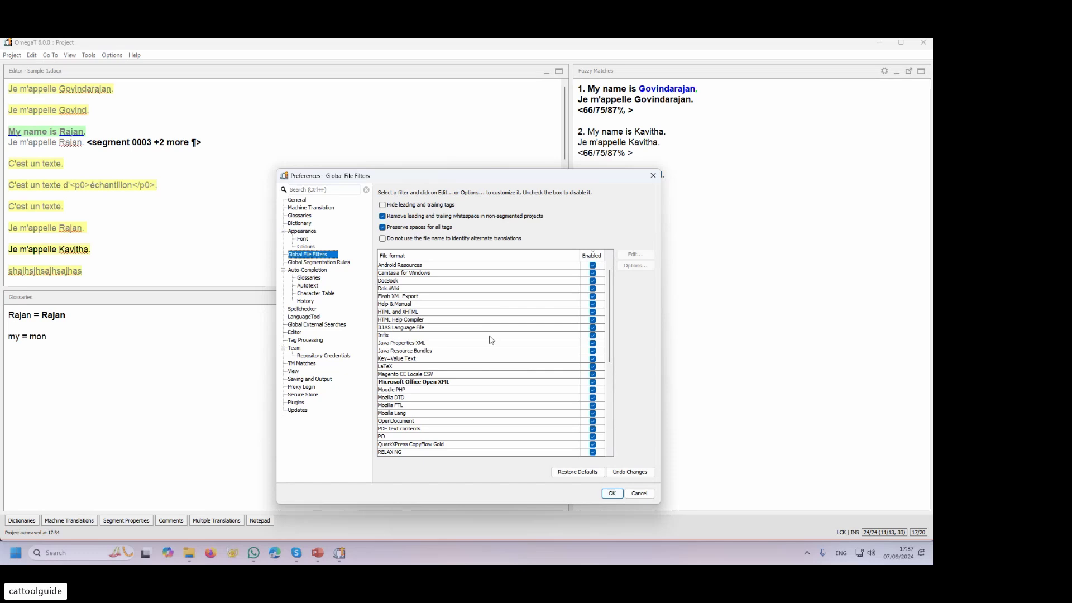
scroll(494, 340, down, 3)
scroll(494, 340, up, 3)
scroll(411, 282, down, 3)
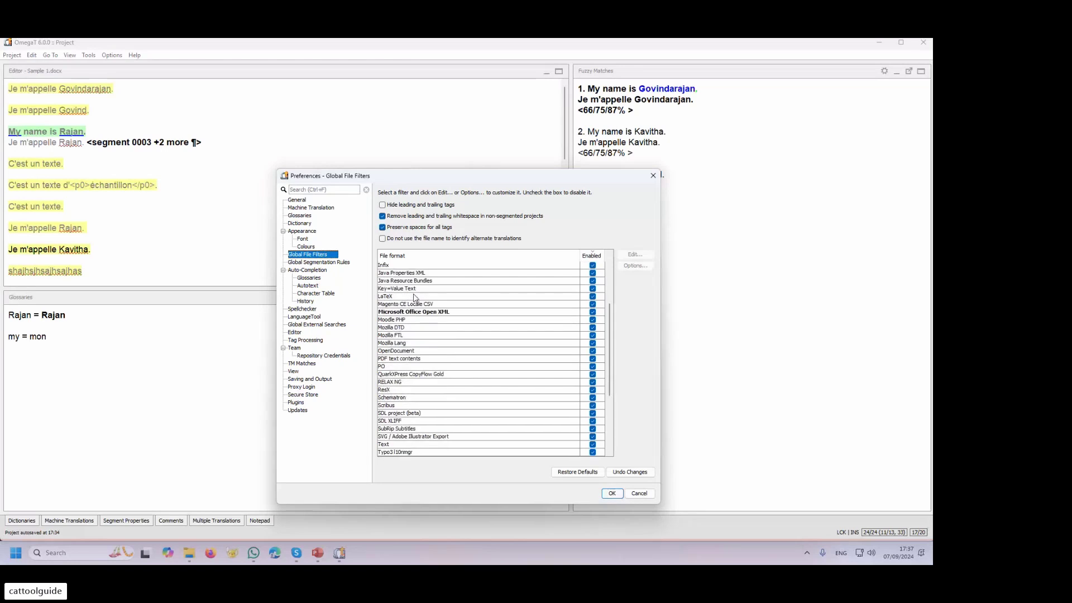
scroll(414, 299, down, 3)
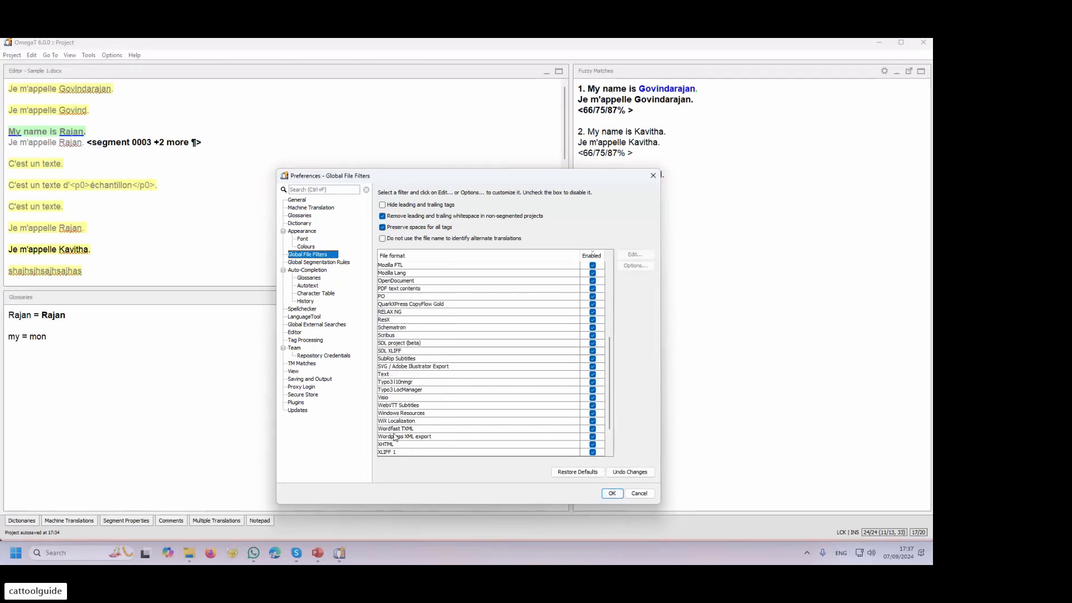
- Examine the individual file filters, including Wordfast TXML, WebVTT Subtitles, XHTML, XLIFF 1, SDL XLIFF and SDL project (beta)
click(396, 429)
click(397, 406)
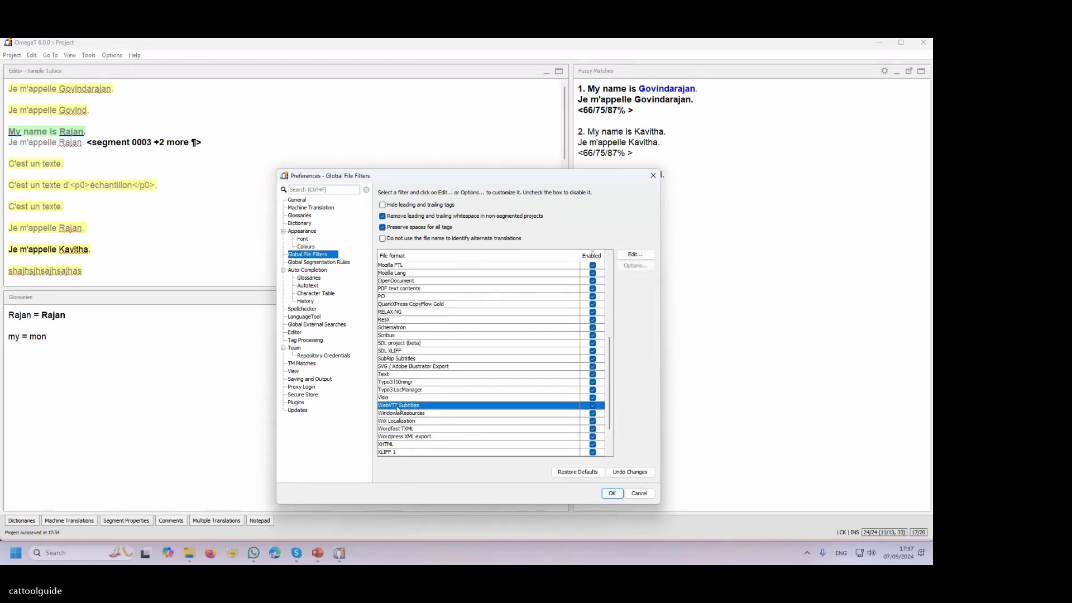
click(400, 444)
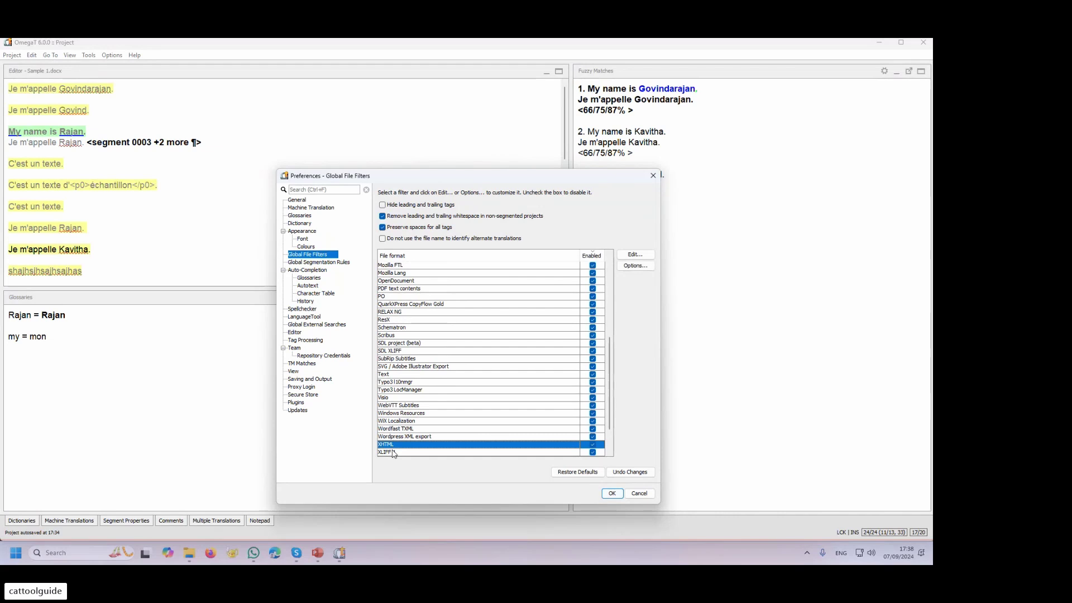
click(394, 453)
click(394, 353)
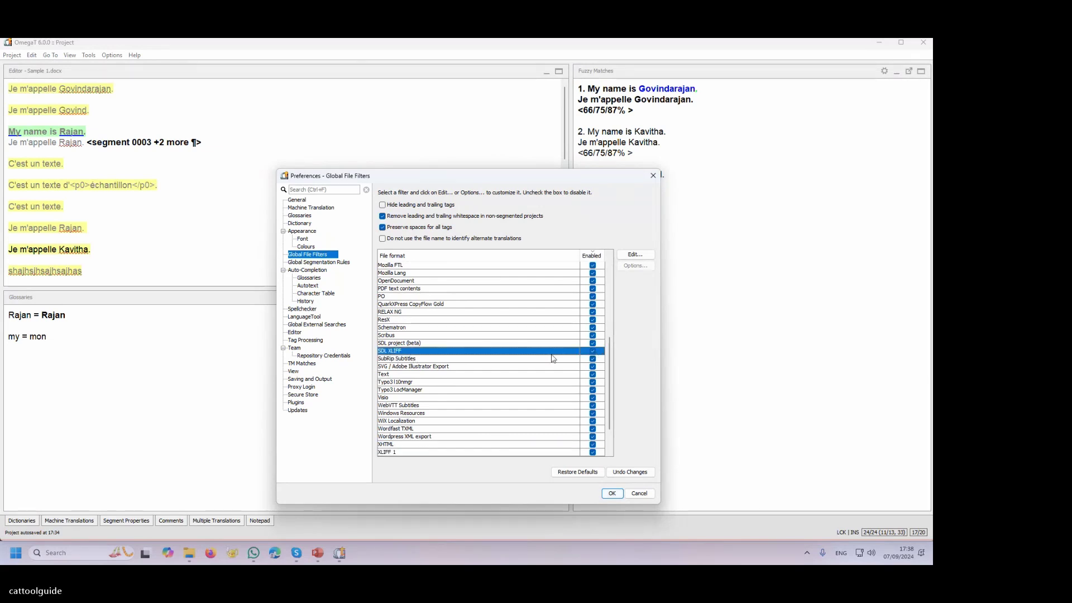
click(386, 343)
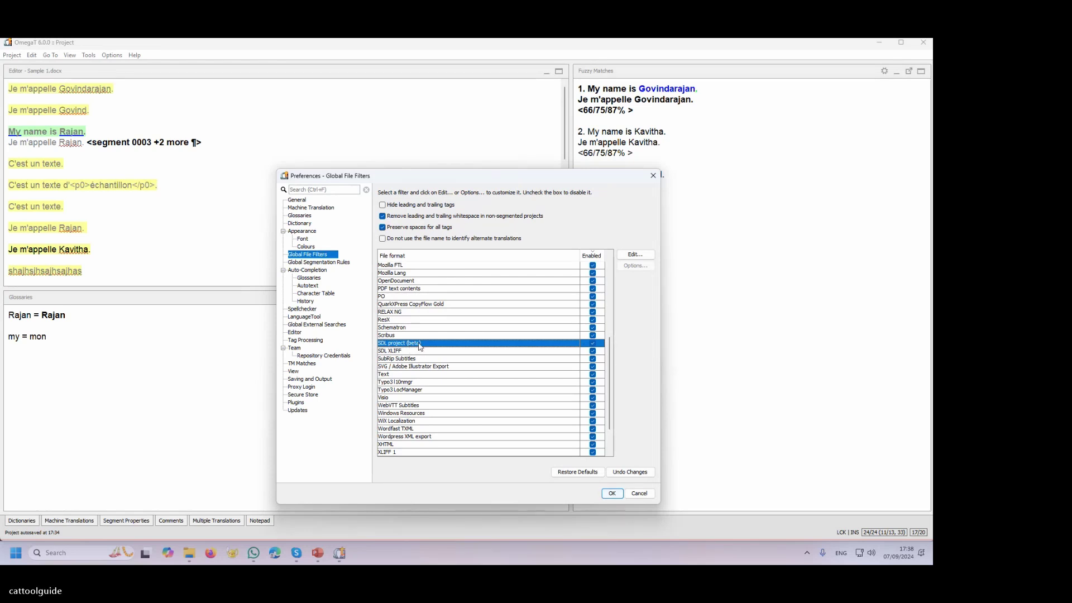
click(397, 351)
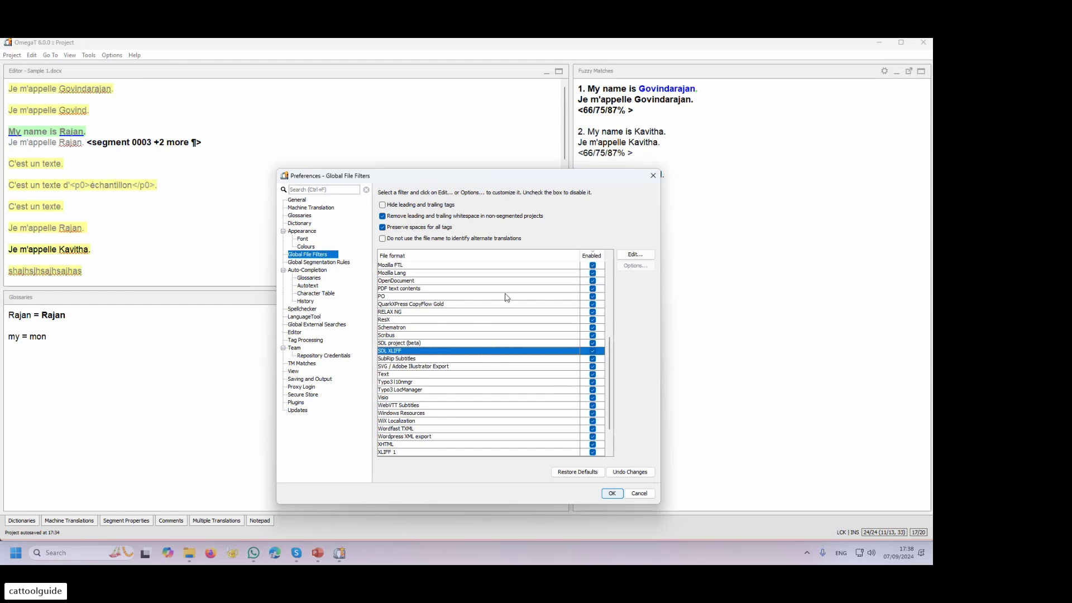
scroll(511, 427, down, 2)
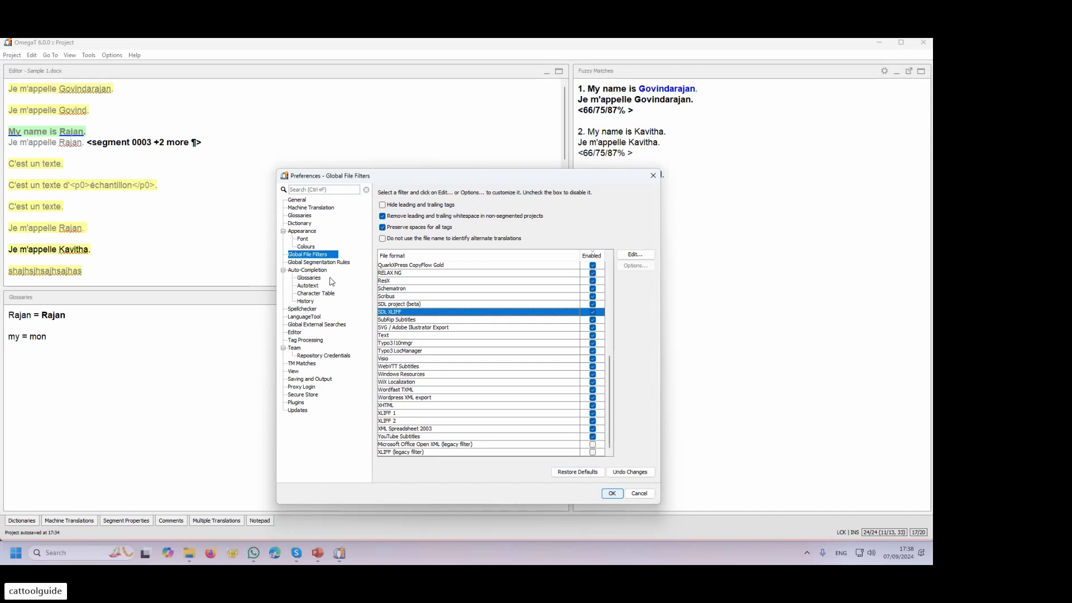
- Review the Tag Processing, Autotext, auto-completion Glossaries and General preferences
click(308, 340)
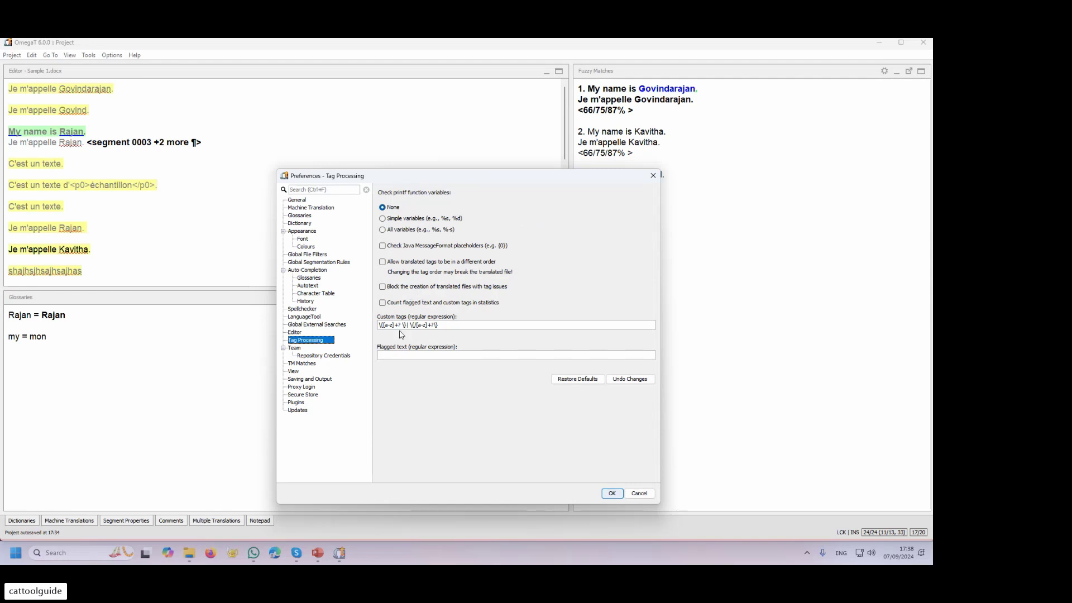
click(309, 286)
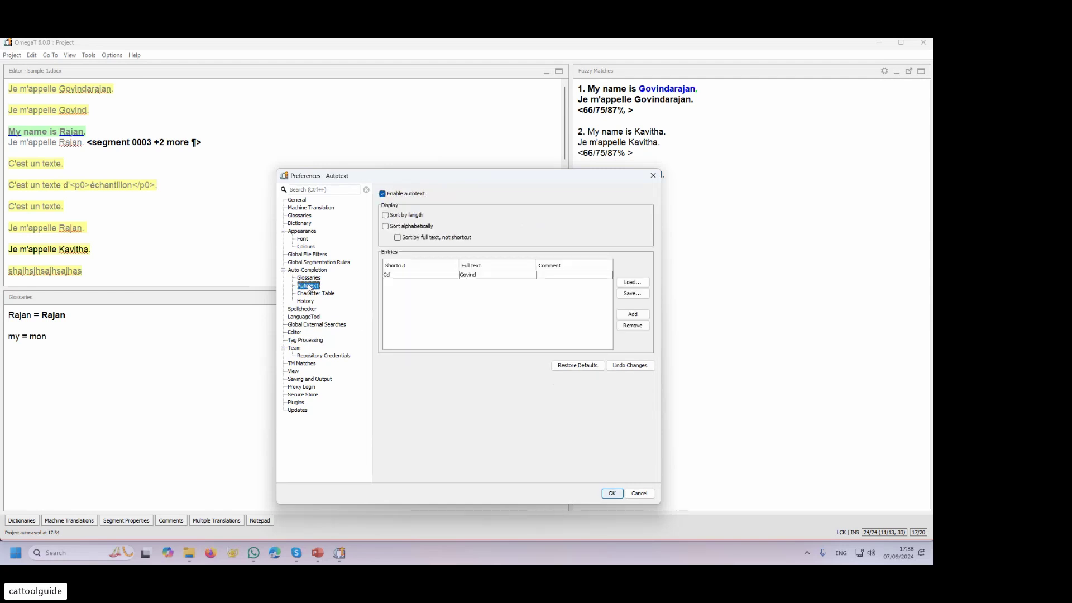
key(Up)
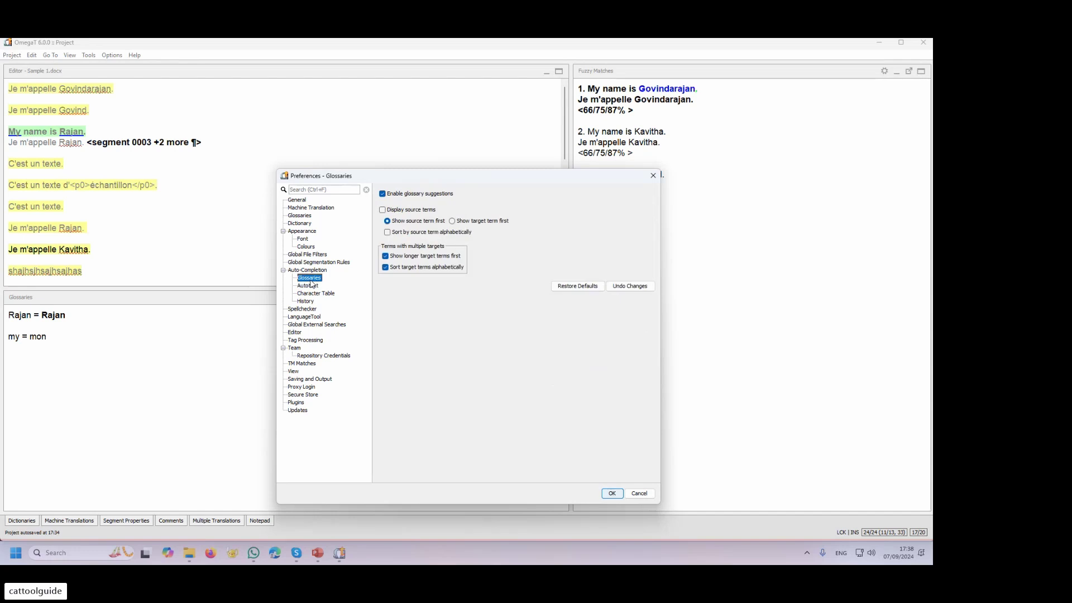
click(312, 288)
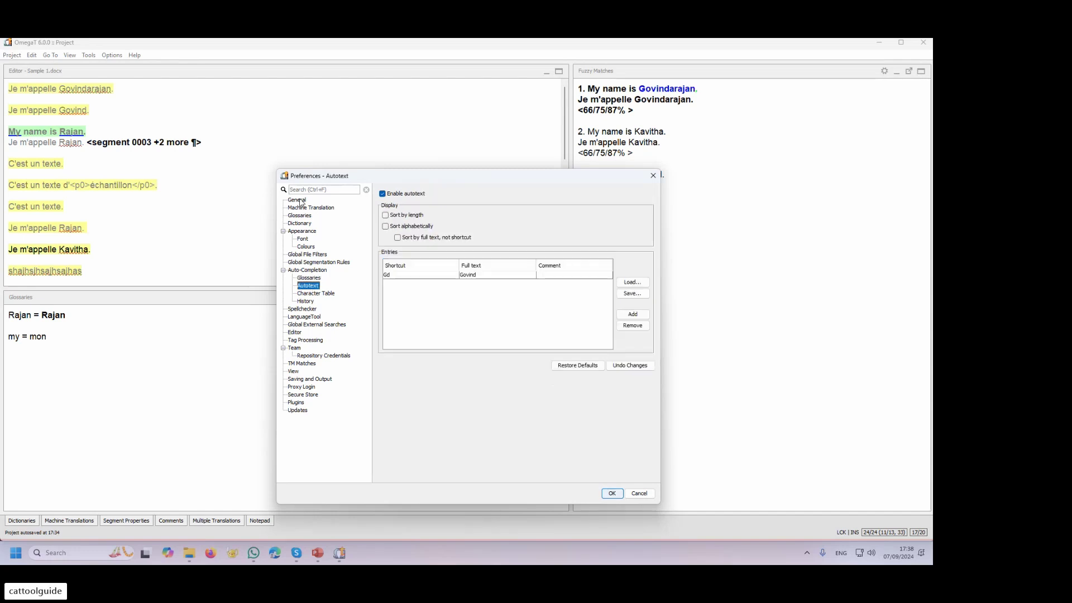
click(300, 202)
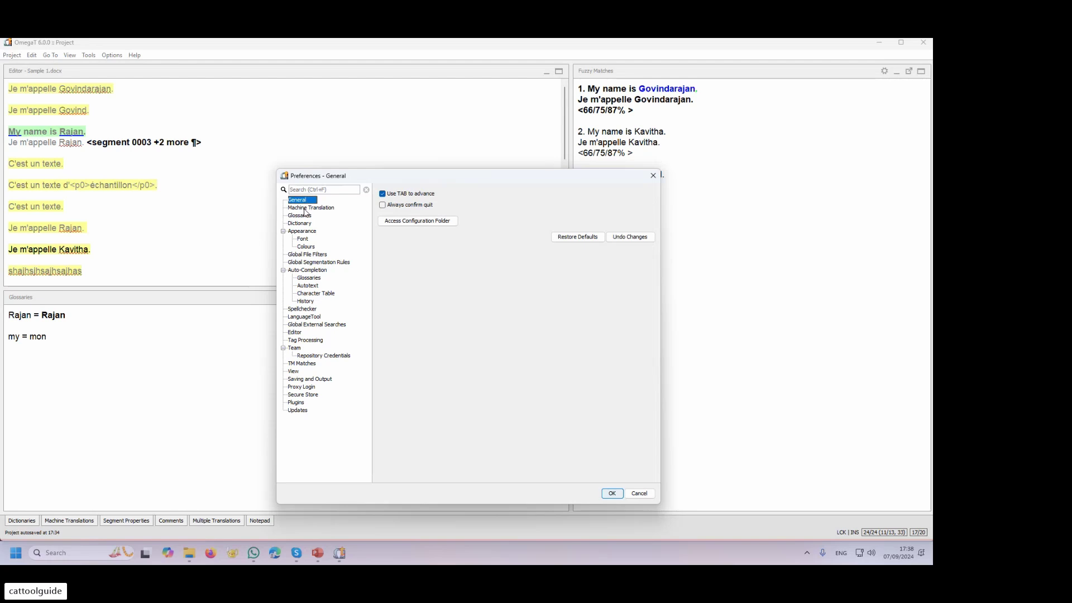
- Examine the machine translation providers in the preferences, from Belazar and IBM Watson to DeepL, Apertium and MyMemory (human)
click(307, 208)
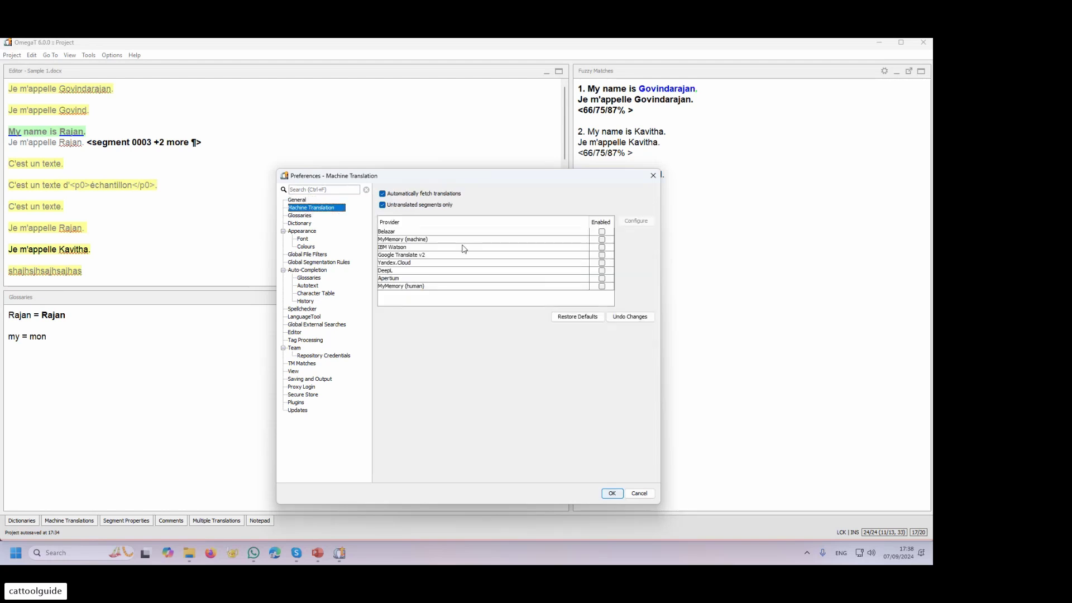
click(406, 241)
click(394, 233)
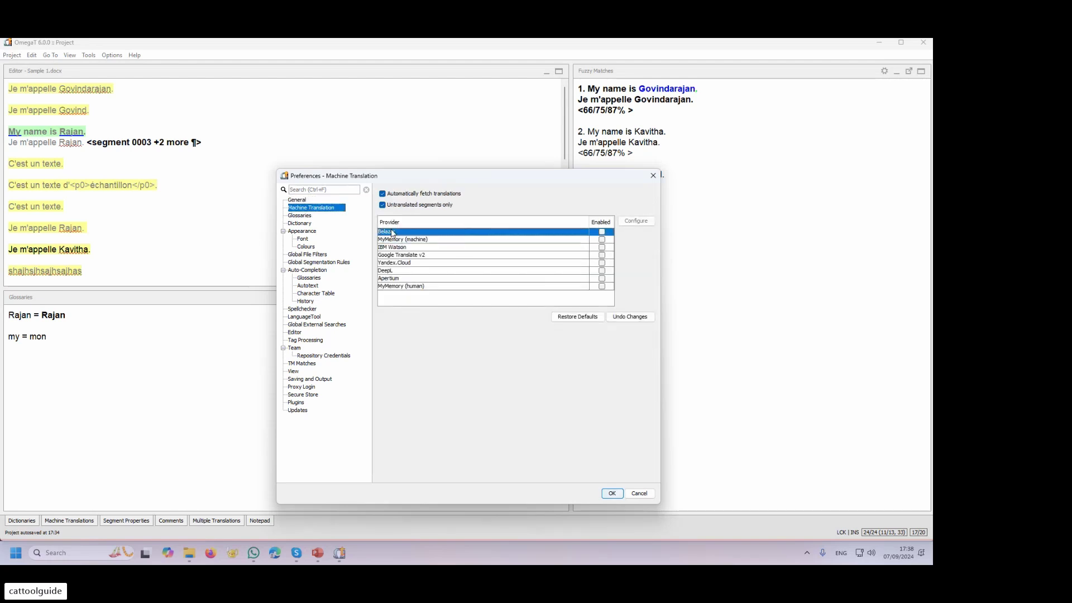
click(397, 240)
click(396, 248)
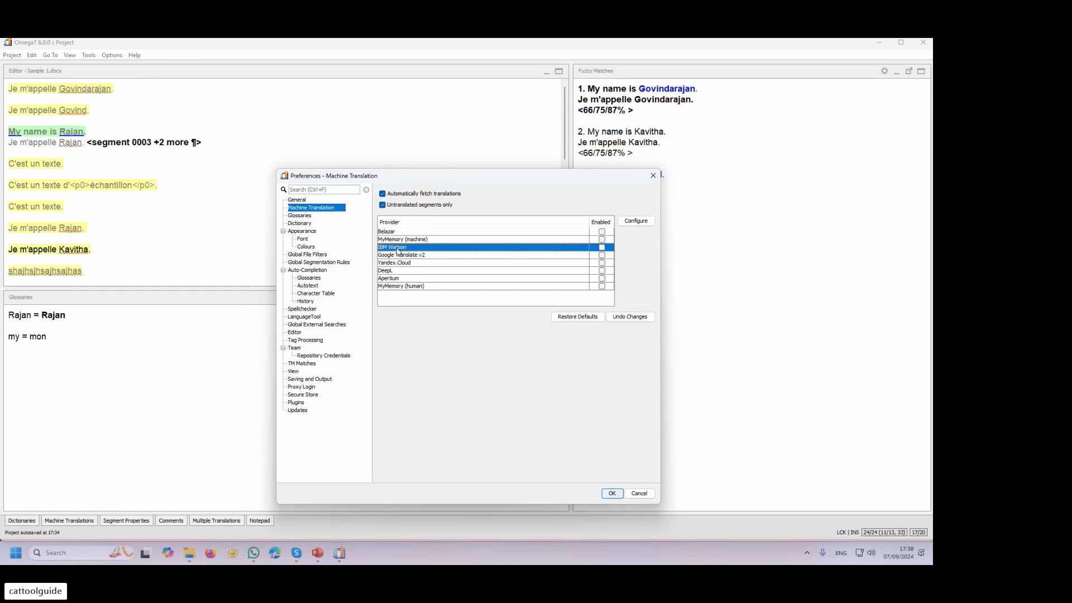
click(398, 256)
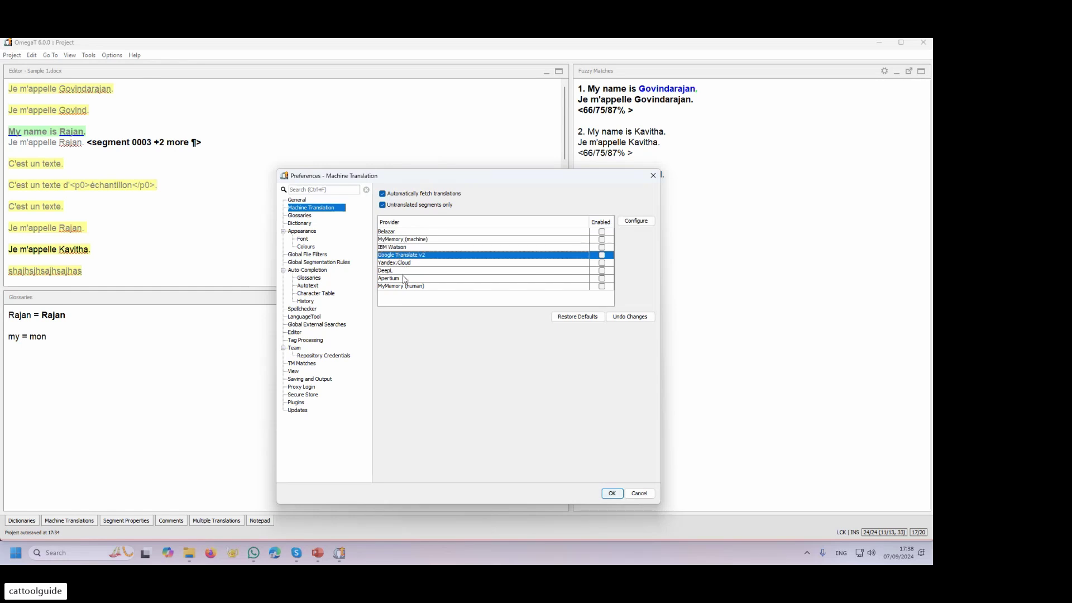
click(395, 279)
click(394, 272)
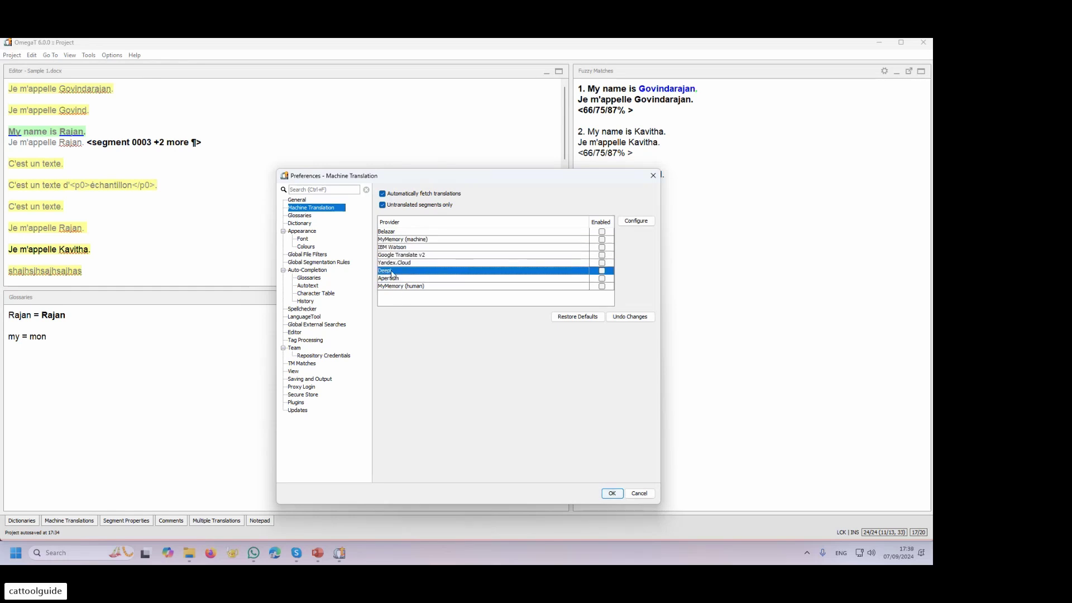
click(398, 279)
click(401, 286)
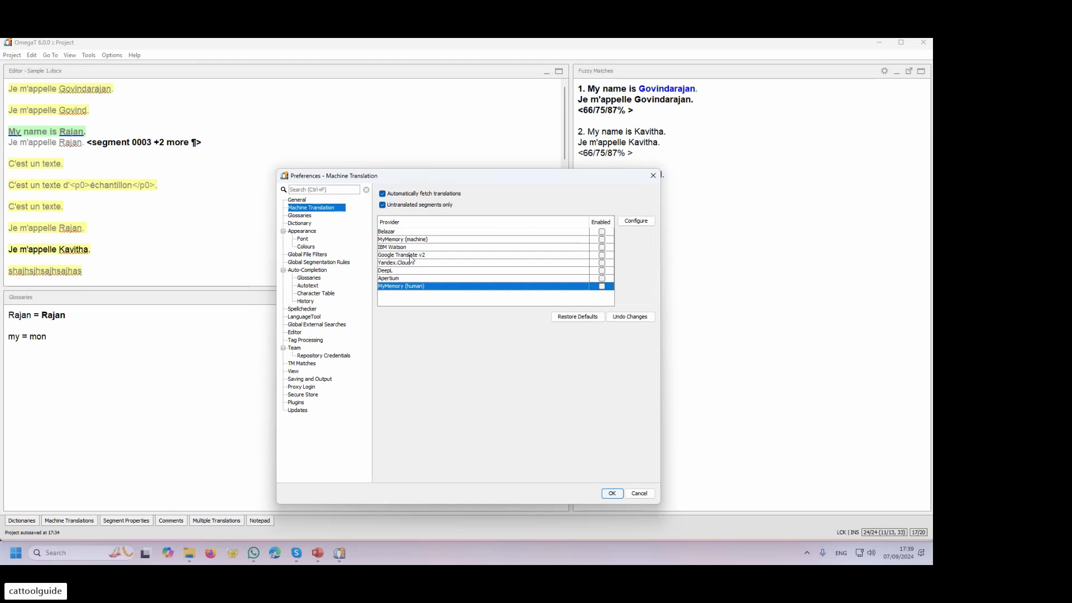
- Open the configuration of the Google Translate v2 provider at its empty API key entry
click(405, 257)
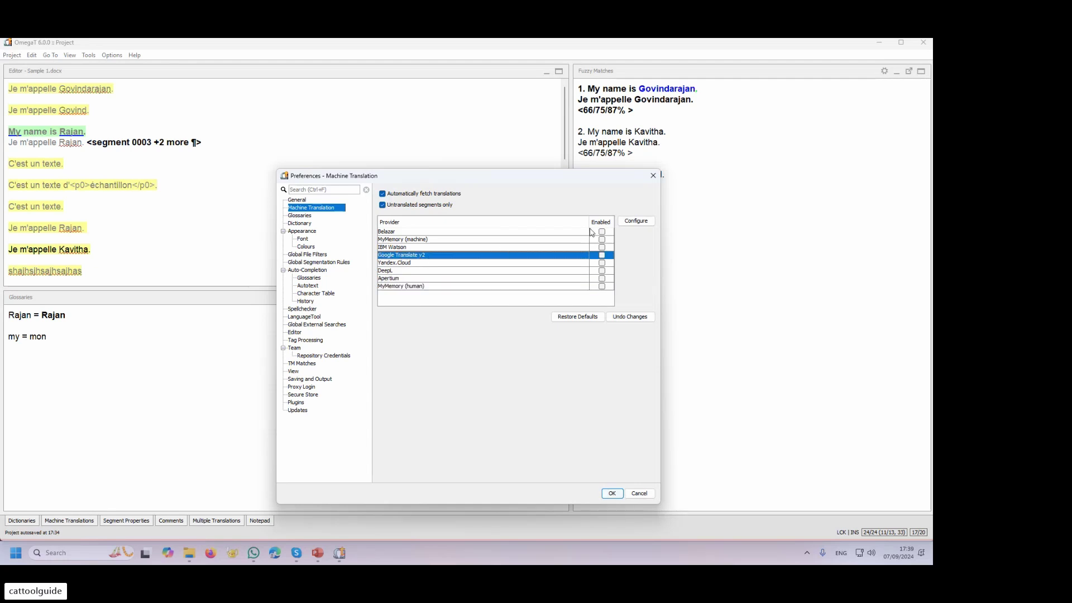
click(637, 221)
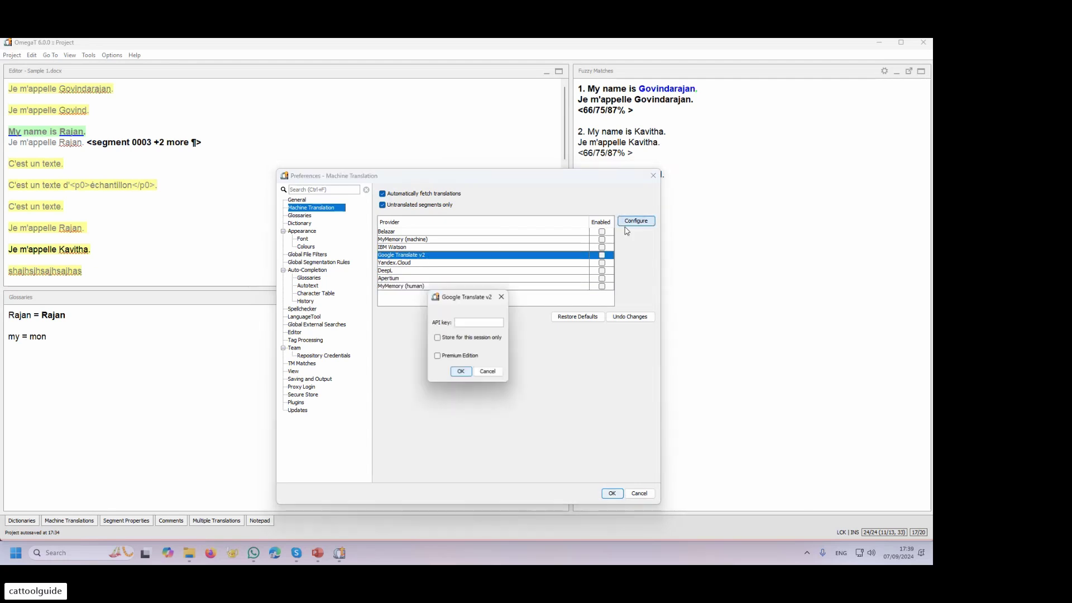
click(471, 320)
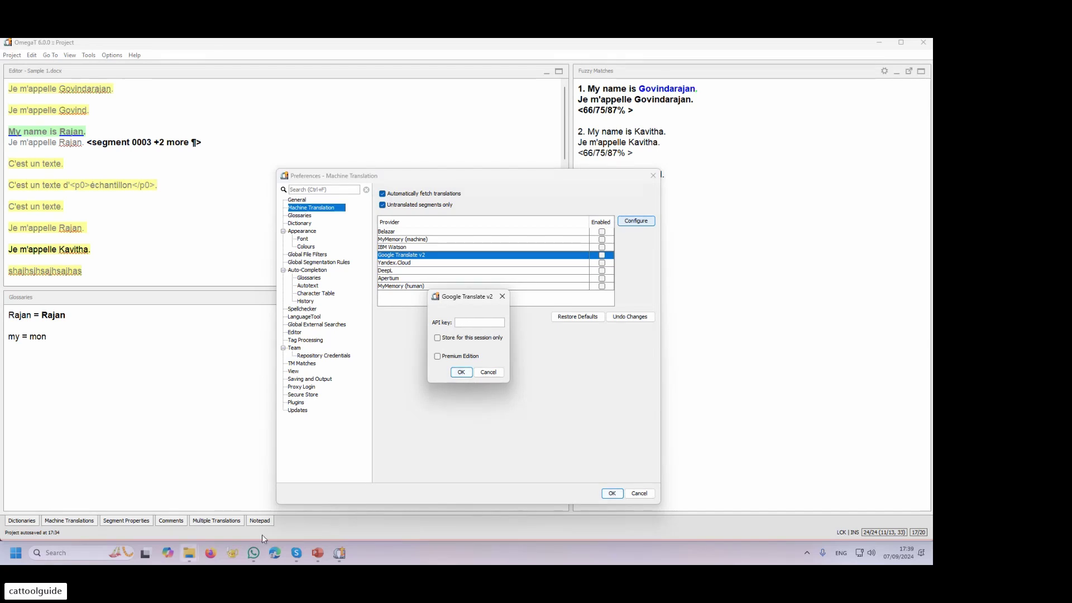
- Switch to Microsoft Edge, open the Google home page and maximize the browser window
click(275, 553)
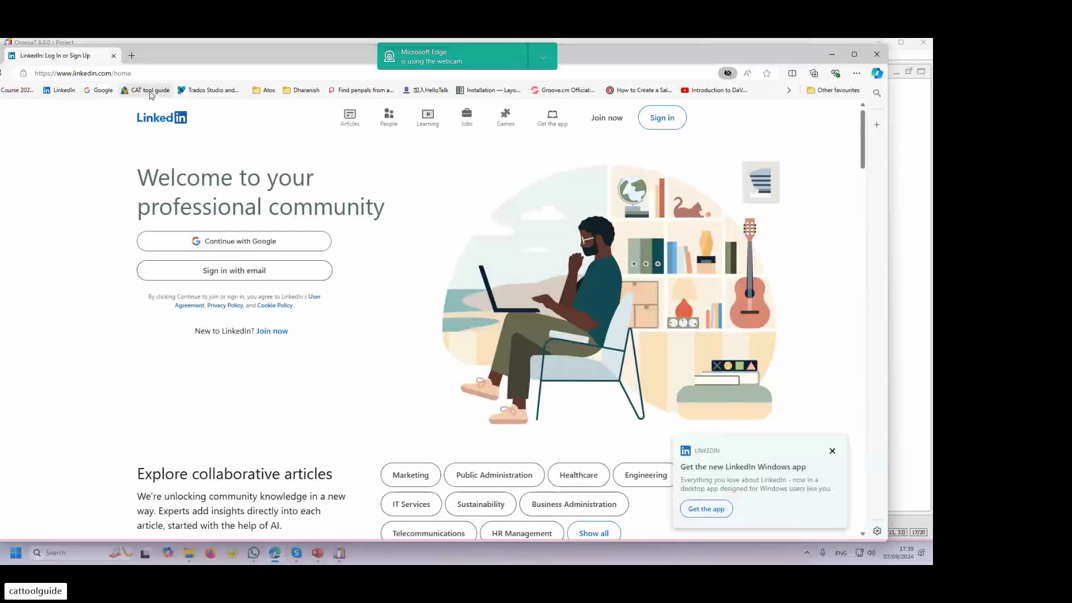
click(100, 90)
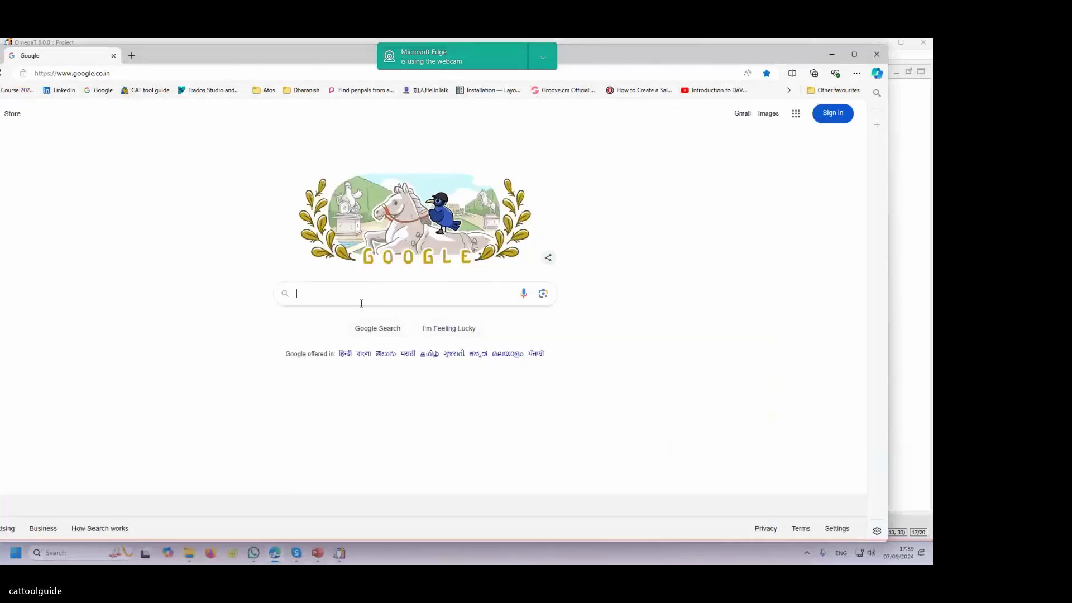
double_click(346, 52)
- View the Smart Translate with Trados Studio YouTube channel and its address in a new tab, and close that tab
click(170, 47)
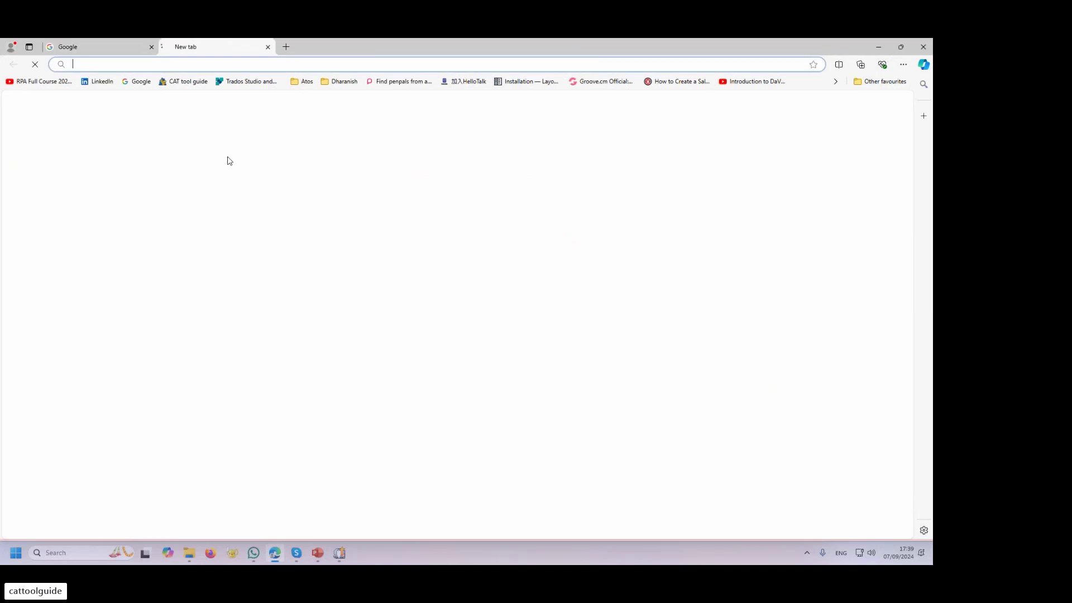
text(you)
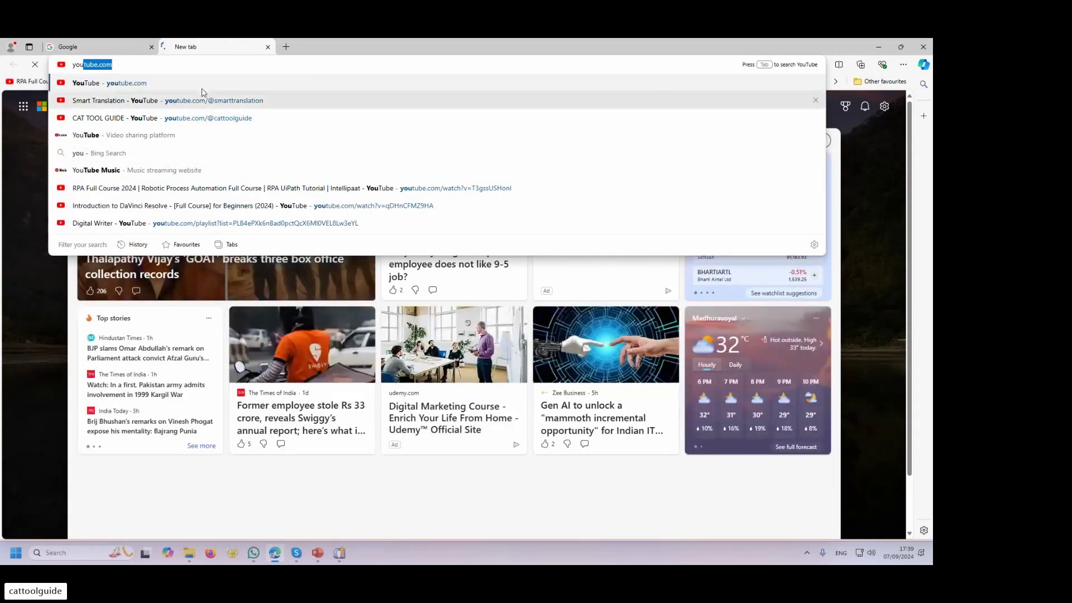
click(203, 99)
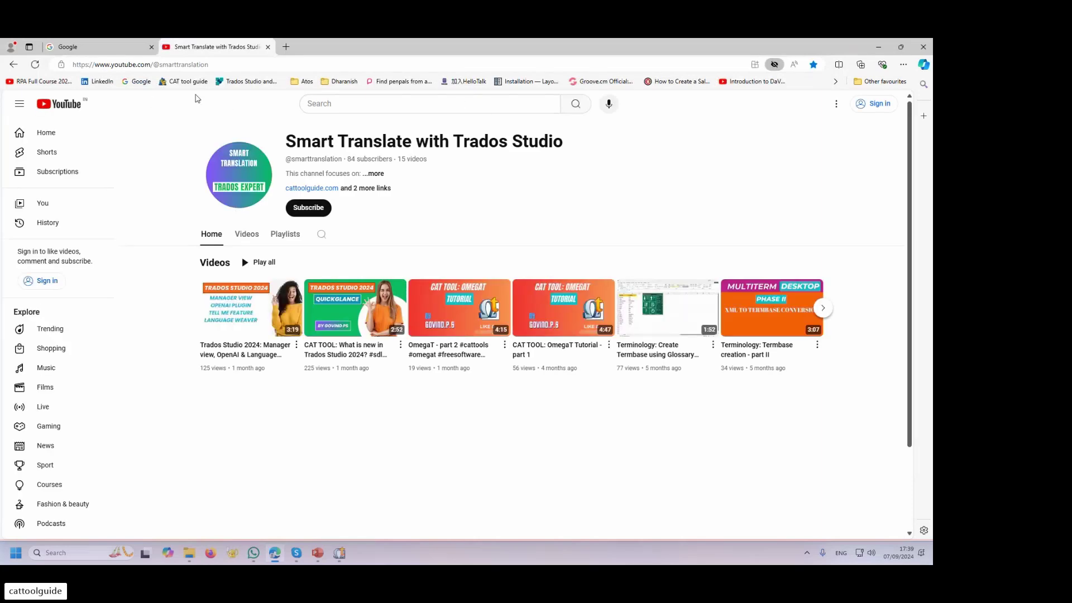
click(185, 63)
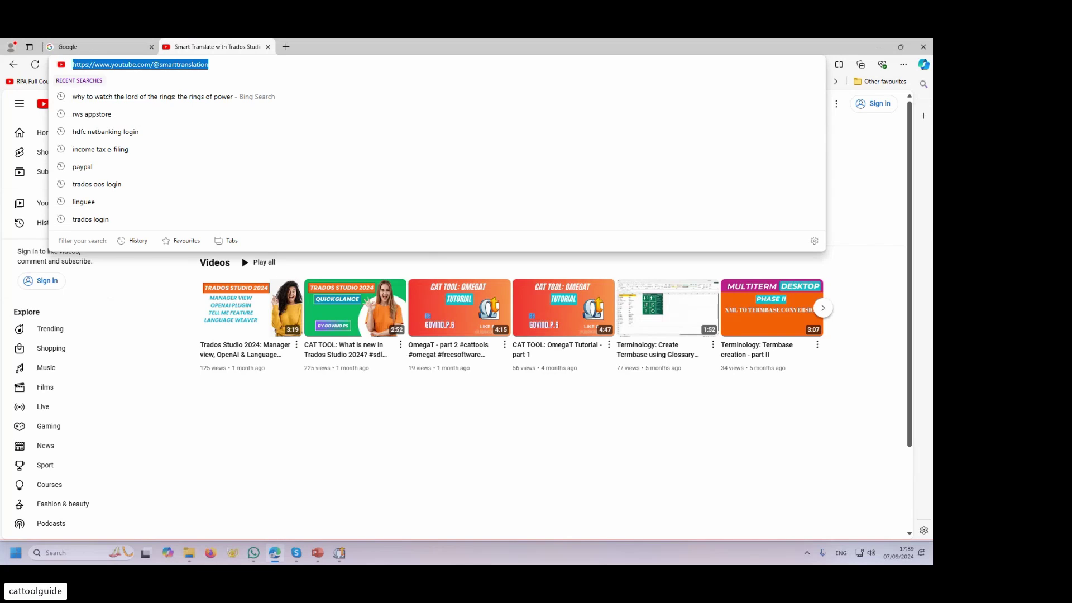
key(alt+Tab)
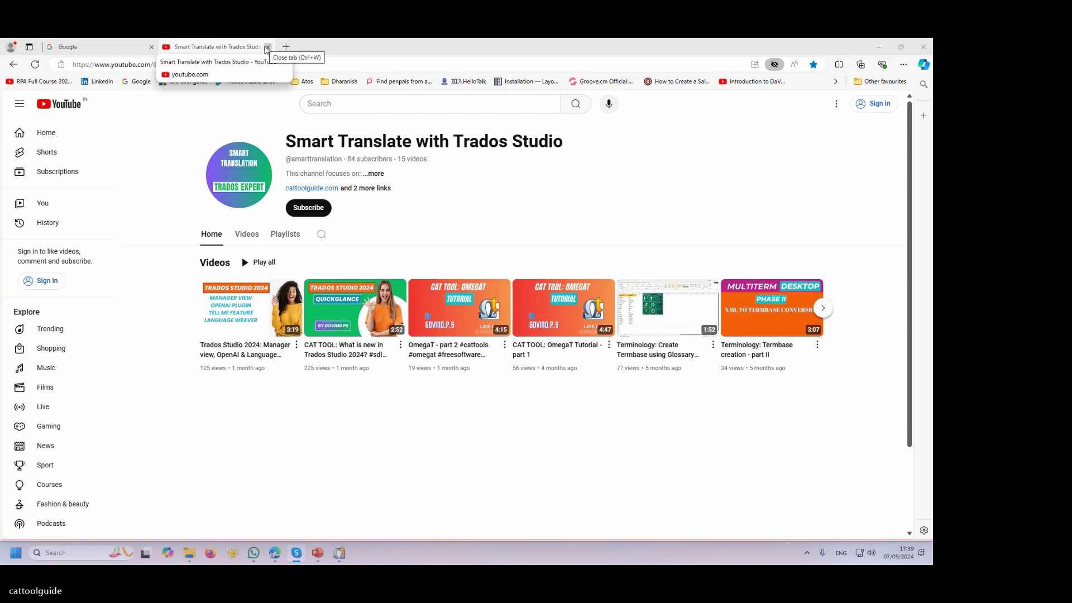
click(130, 65)
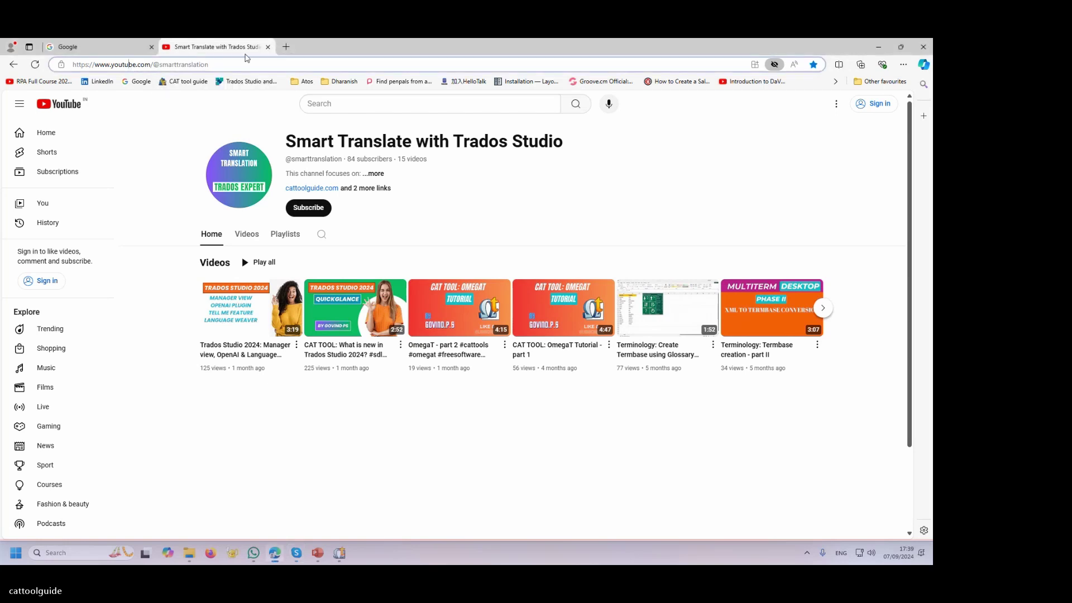
click(268, 47)
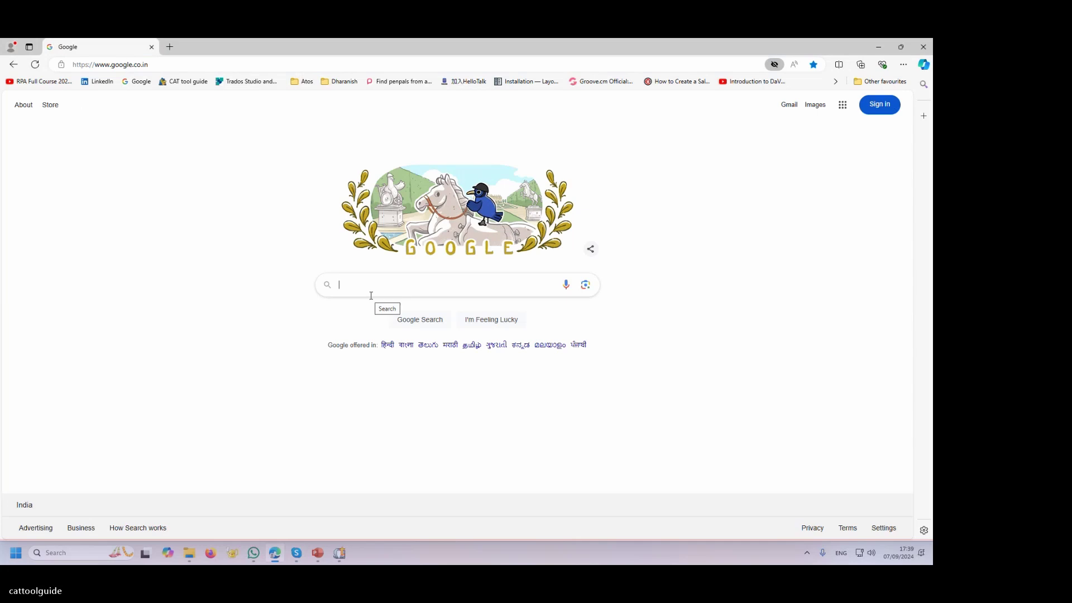
- Search Google for "google MT plans" and open the Cloud Translation pricing page
text(google)
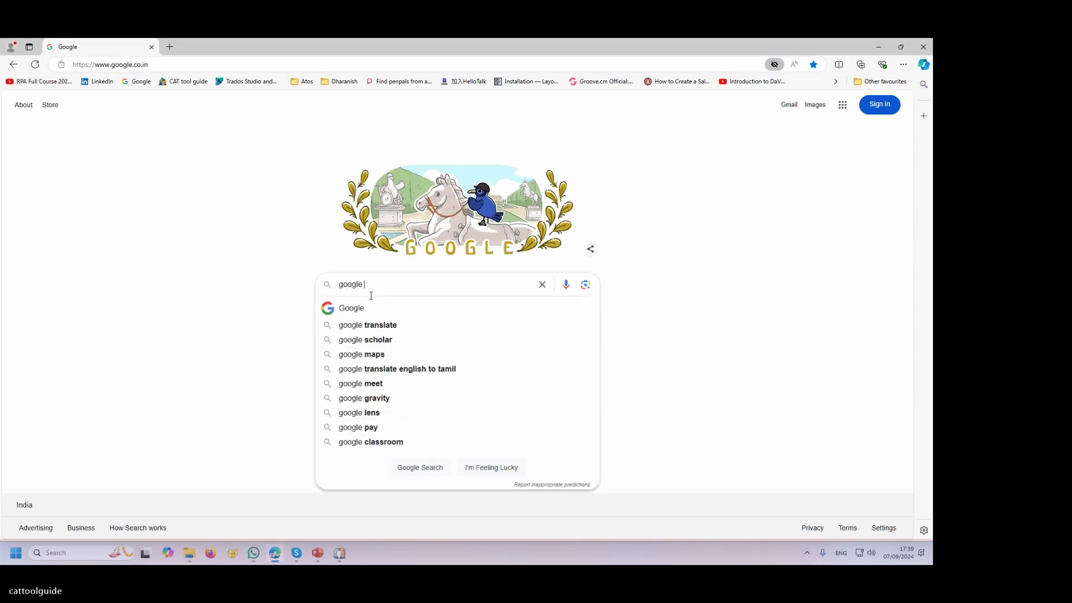
text( MT)
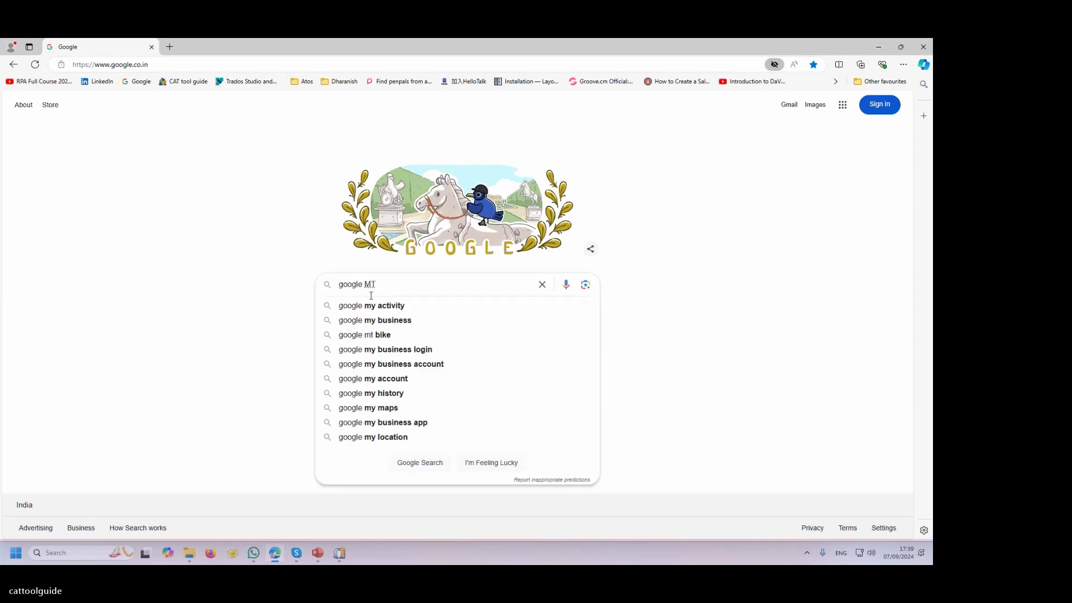
text( plans)
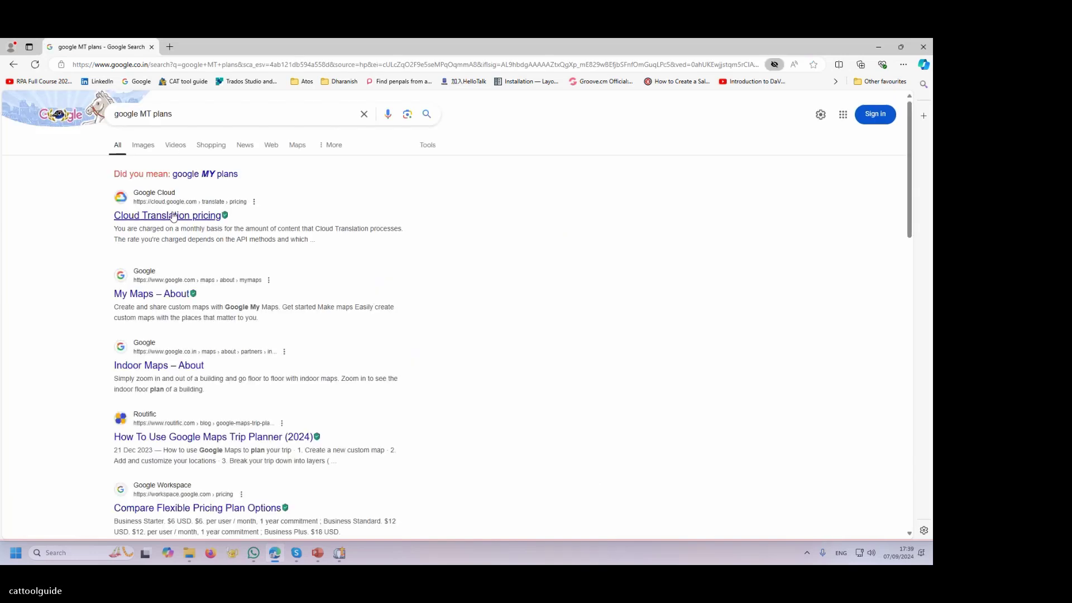
click(173, 216)
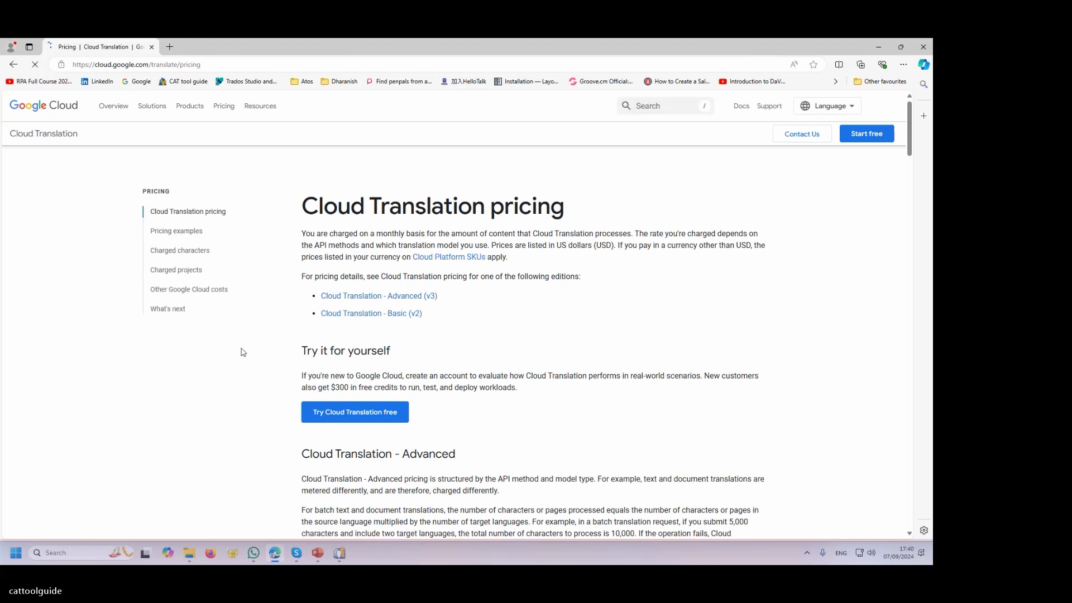
- View the account selection for the free Cloud Translation trial and return to the pricing page
scroll(226, 379, down, 1)
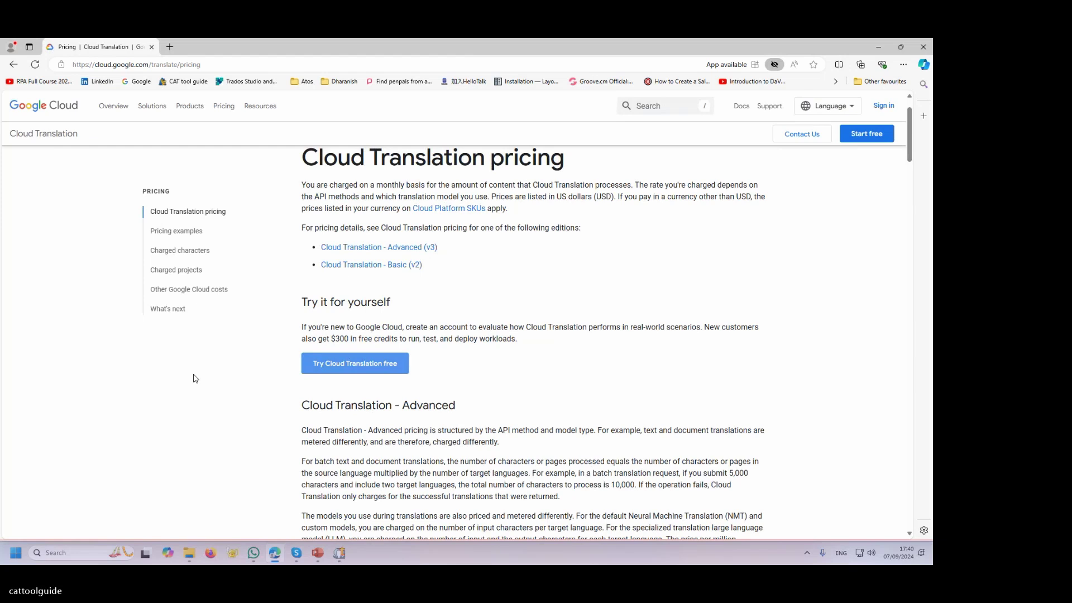
click(332, 369)
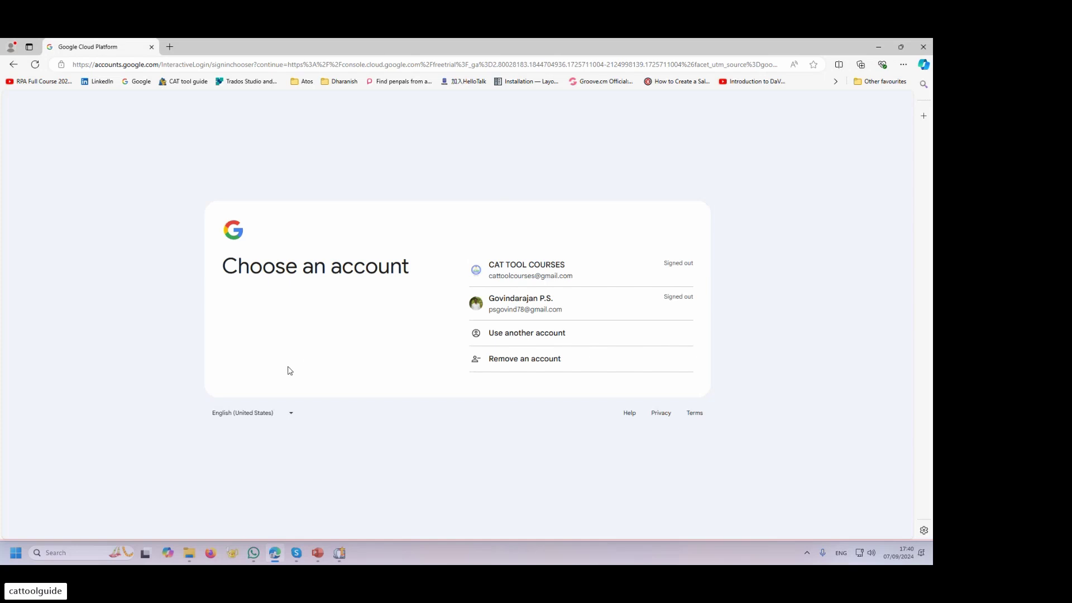
click(13, 65)
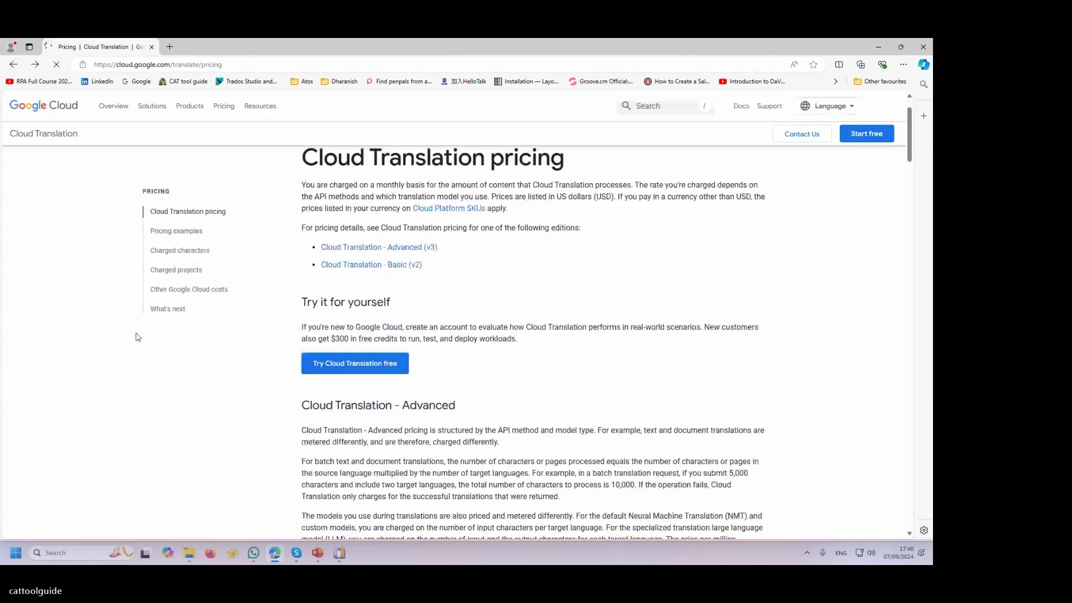
- Examine the NMT rates in the Cloud Translation - Advanced price table, highlighting the first usage tier and its monthly credit amount
scroll(136, 337, down, 10)
scroll(136, 337, down, 3)
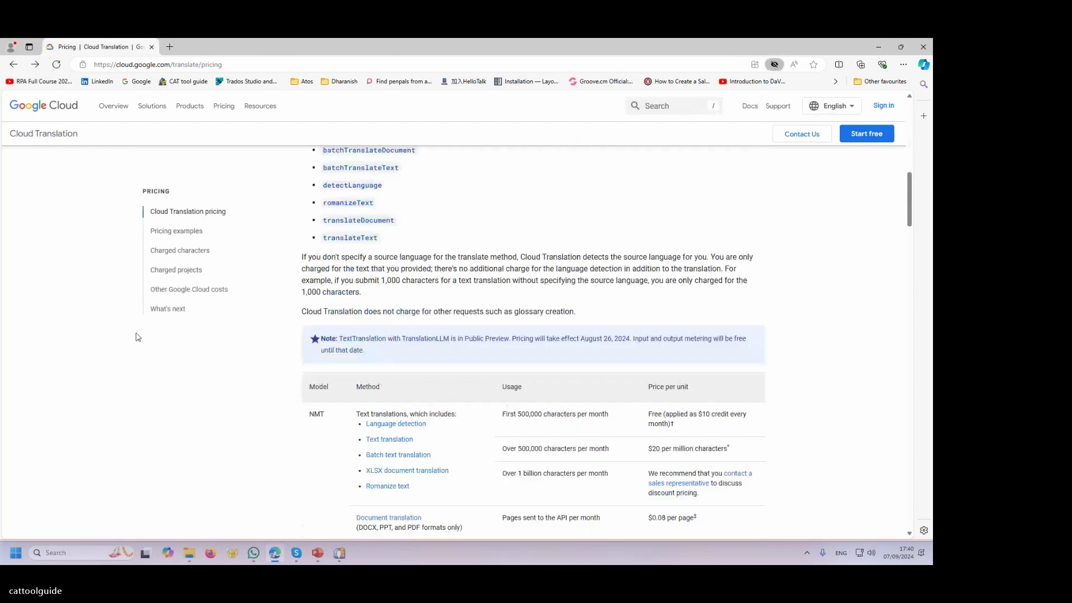
scroll(136, 337, down, 3)
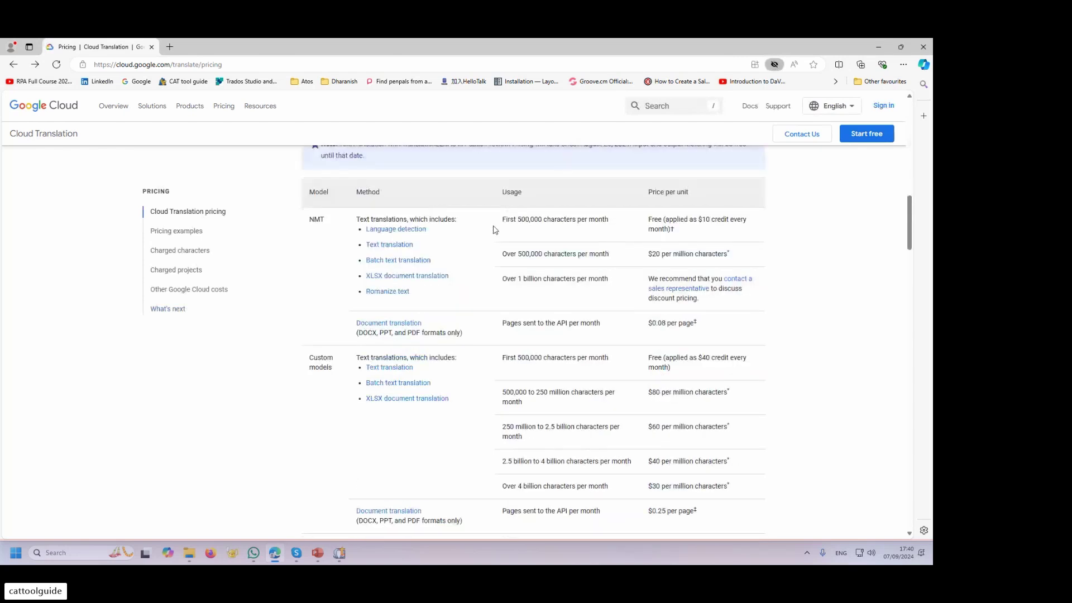
drag(502, 219, 620, 220)
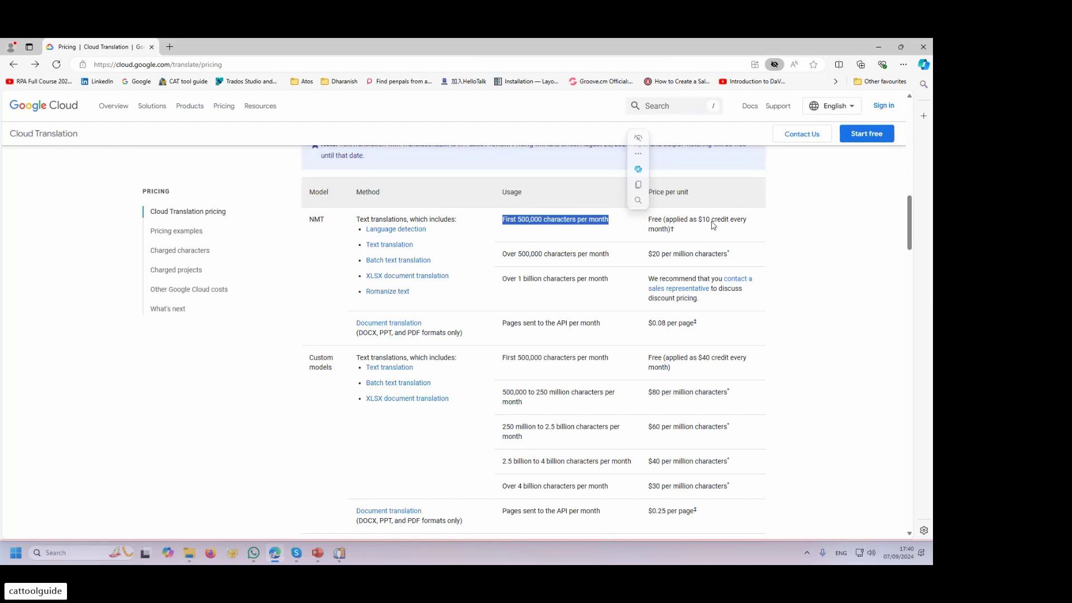
drag(699, 220, 711, 220)
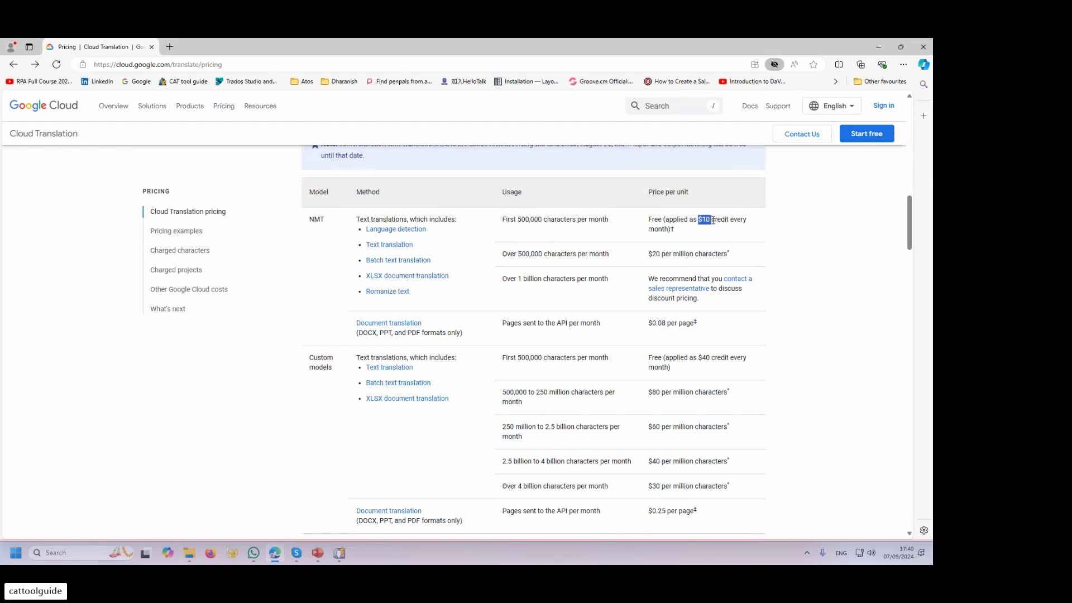
- Compare the custom model and LLM prices with the NMT rate for usage over 500,000 characters per month
scroll(362, 280, down, 2)
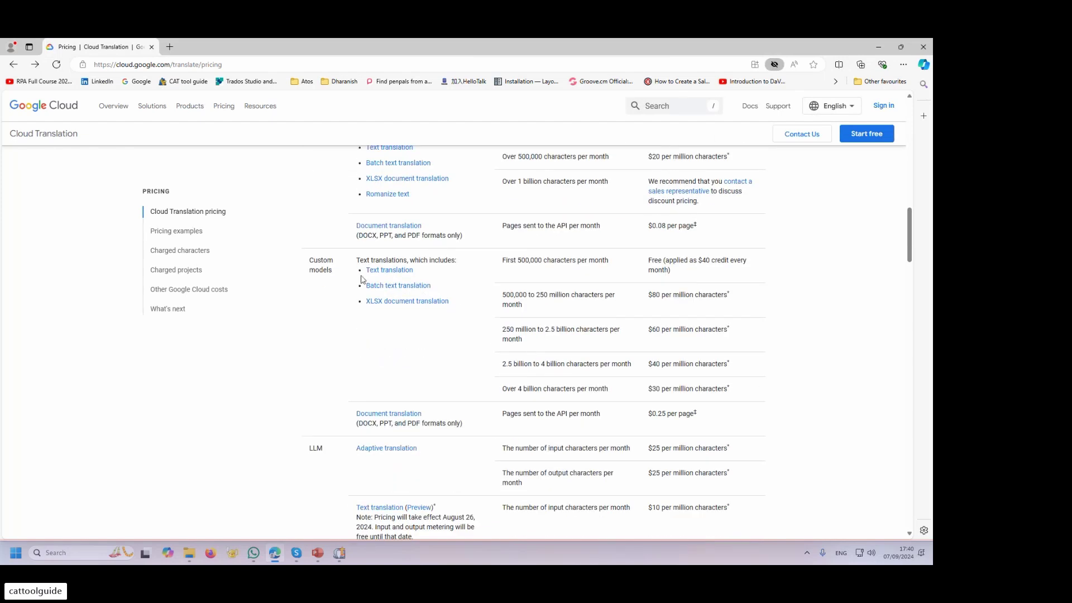
scroll(486, 341, down, 1)
scroll(392, 429, down, 3)
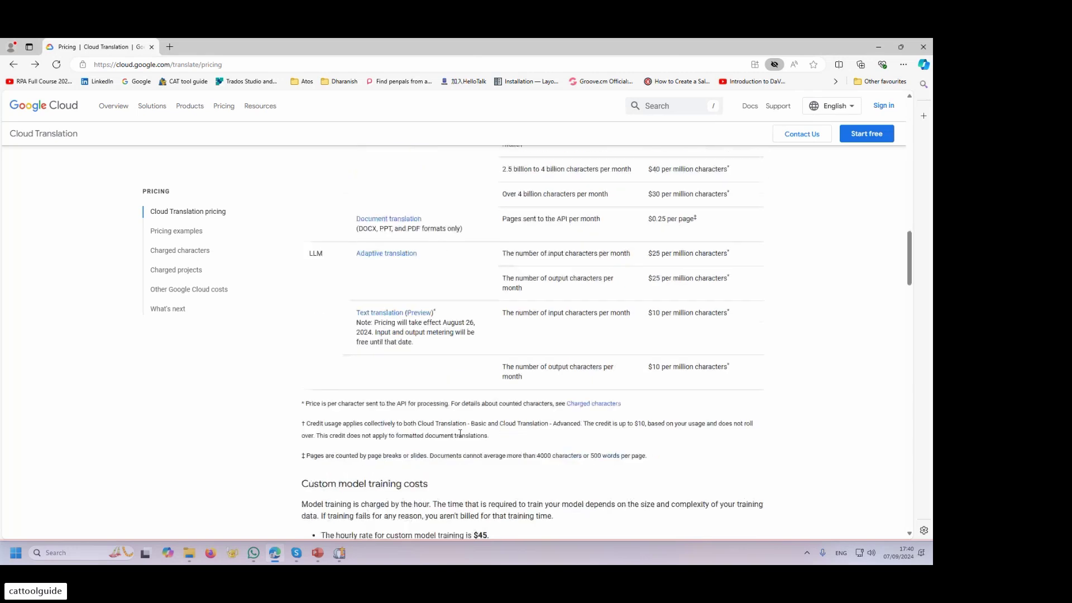
scroll(589, 380, up, 3)
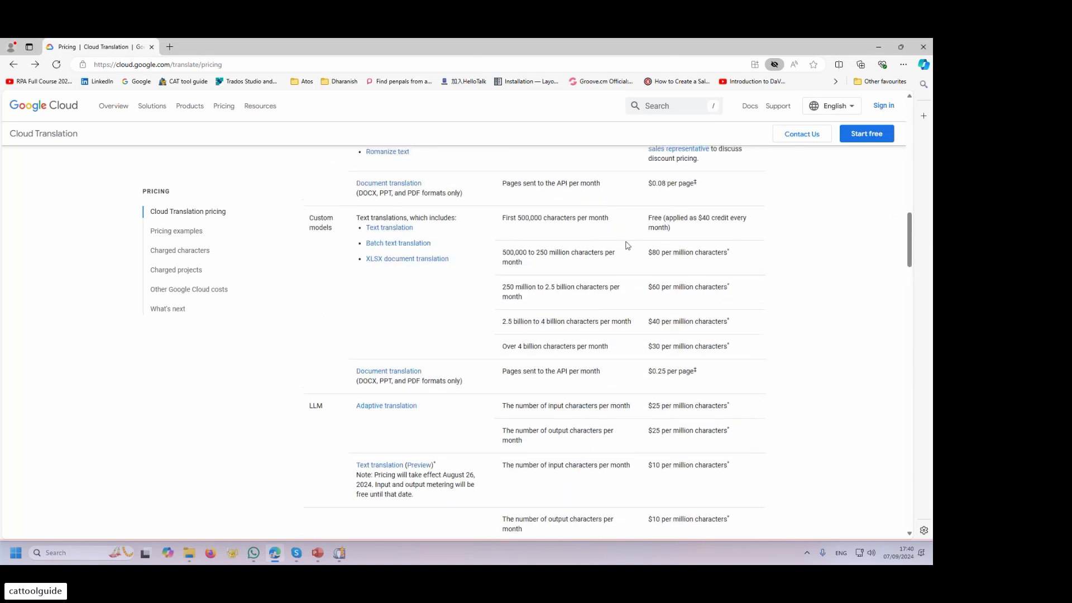
scroll(628, 246, up, 3)
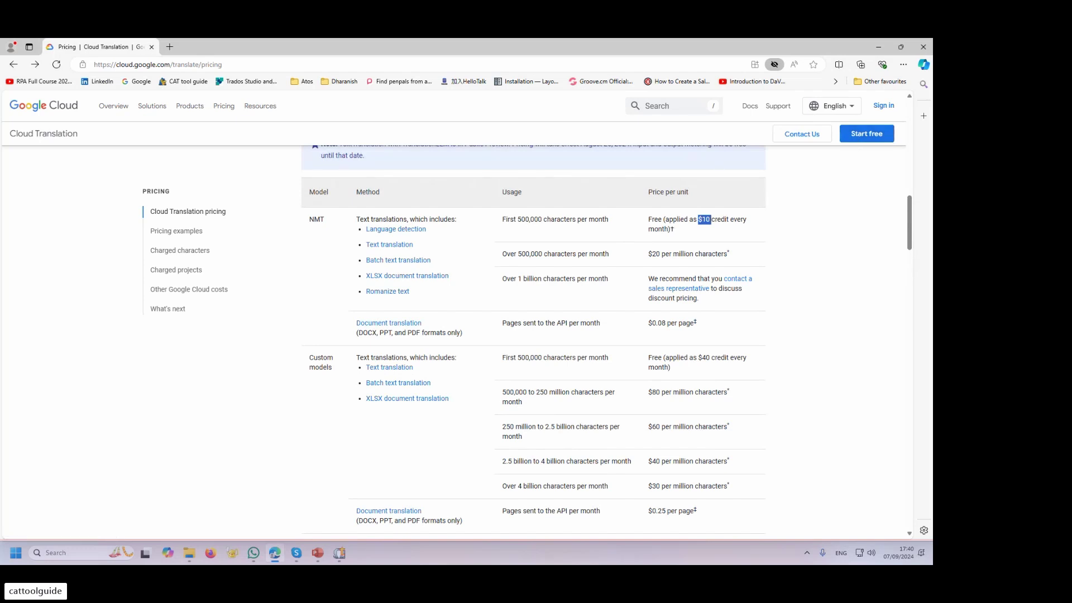
key(alt+Tab)
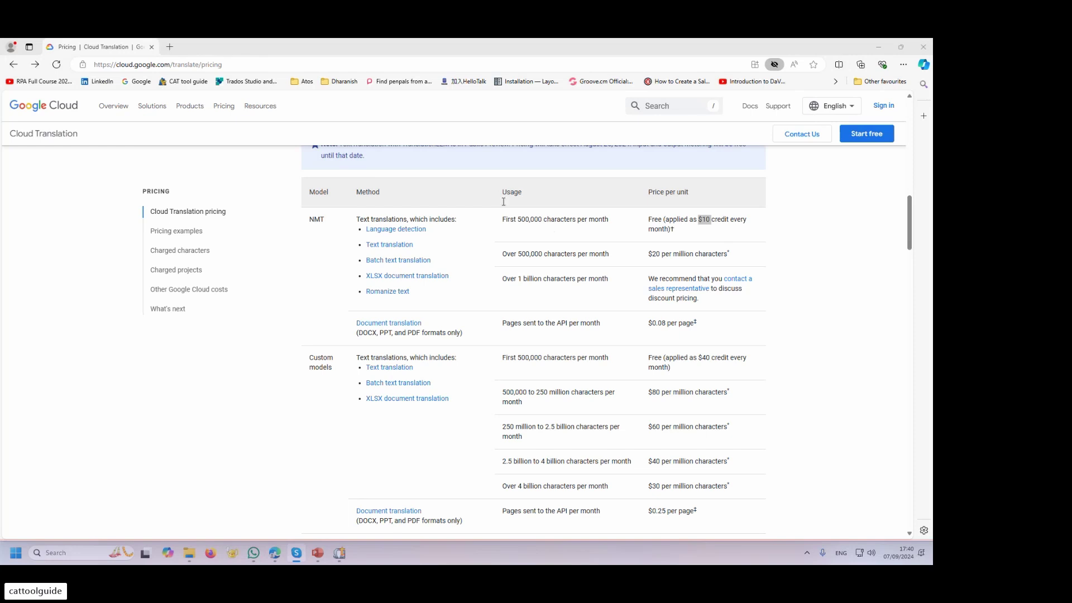
drag(522, 255, 539, 256)
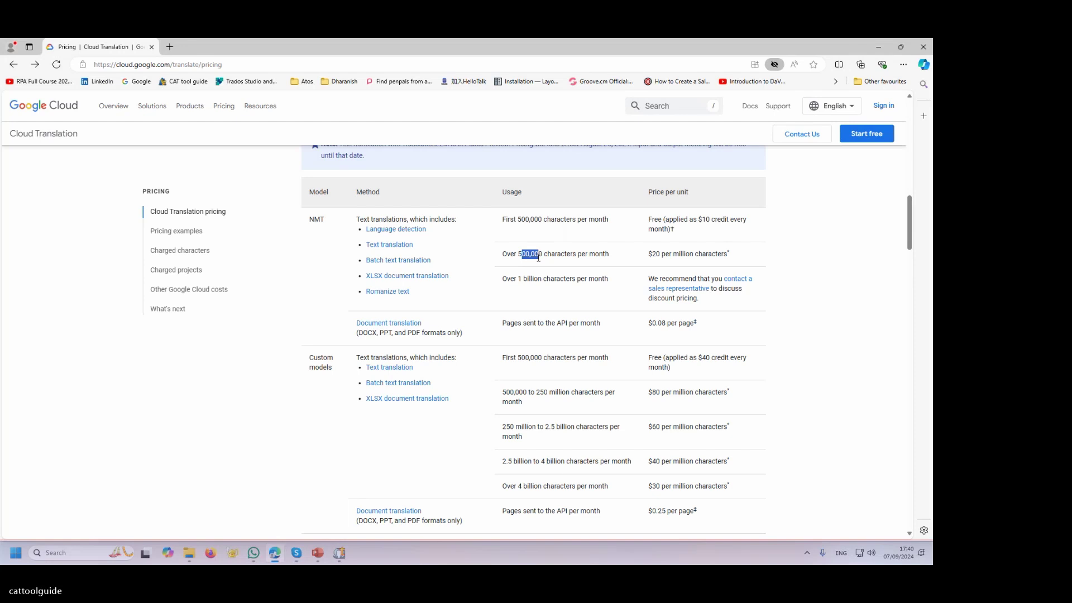
click(638, 268)
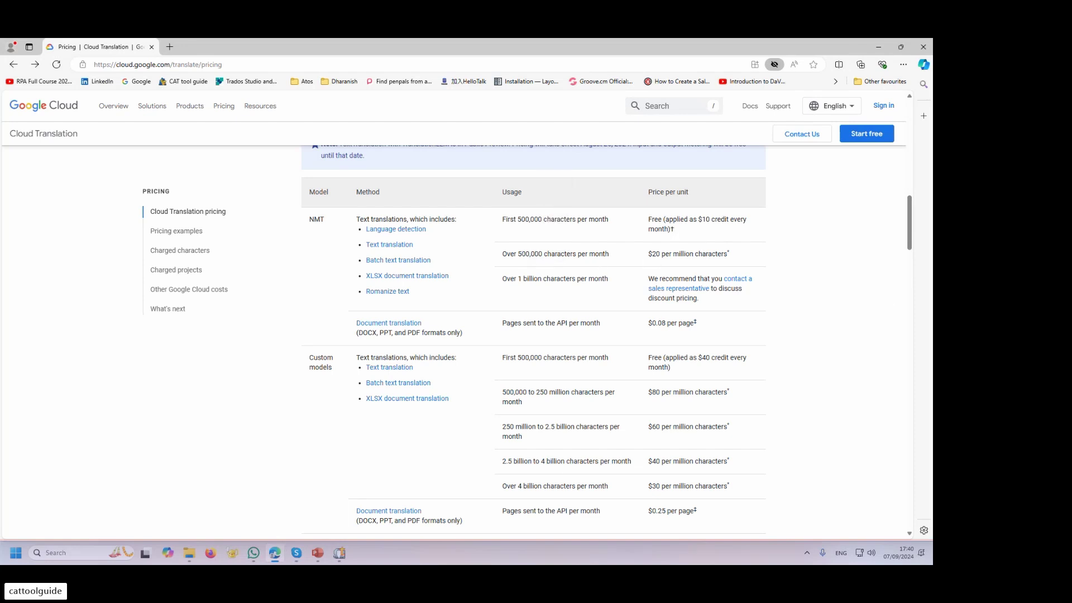
scroll(330, 377, up, 3)
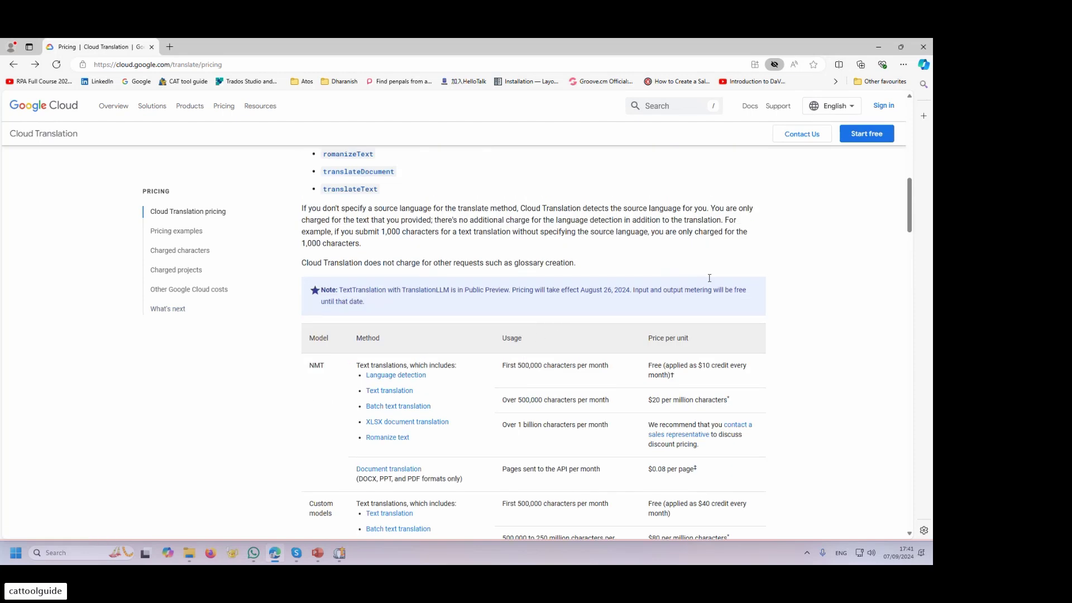
- Return to OmegaT and cancel the Google Translate v2 configuration with the API key left empty
click(913, 51)
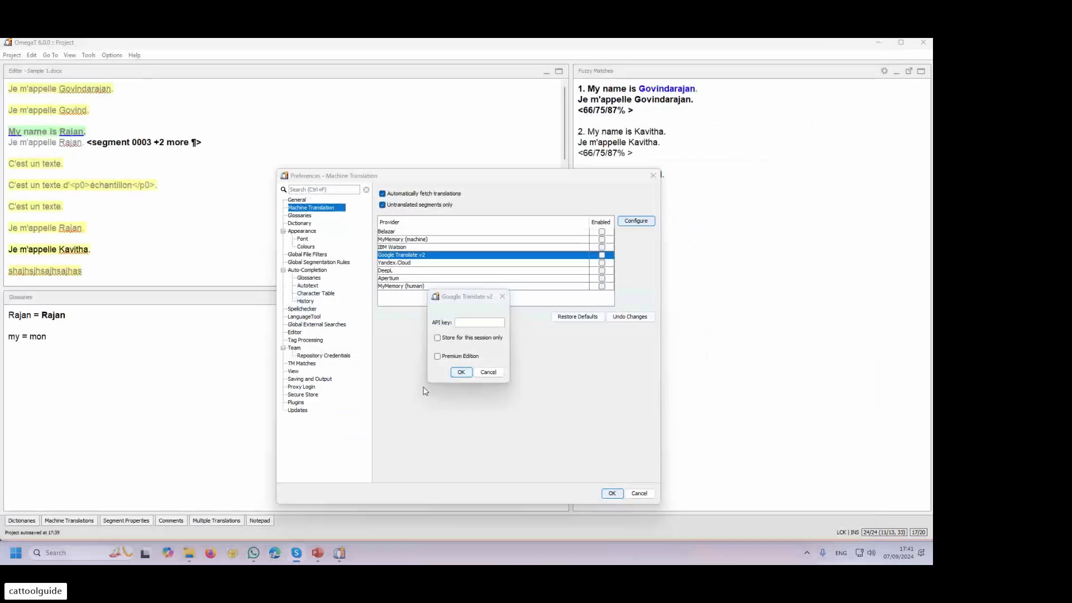
click(472, 322)
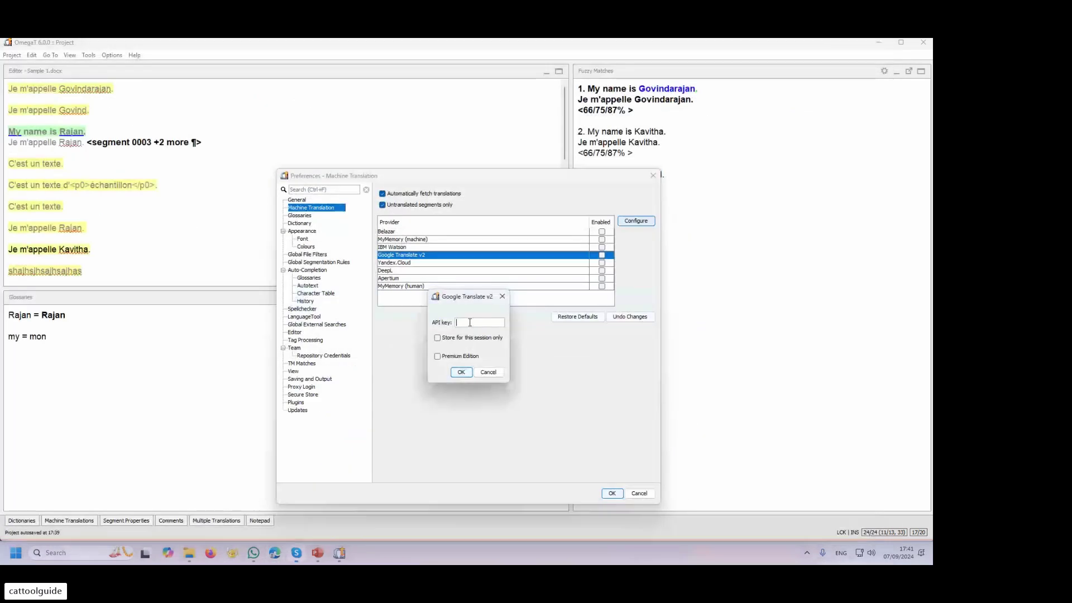
click(490, 373)
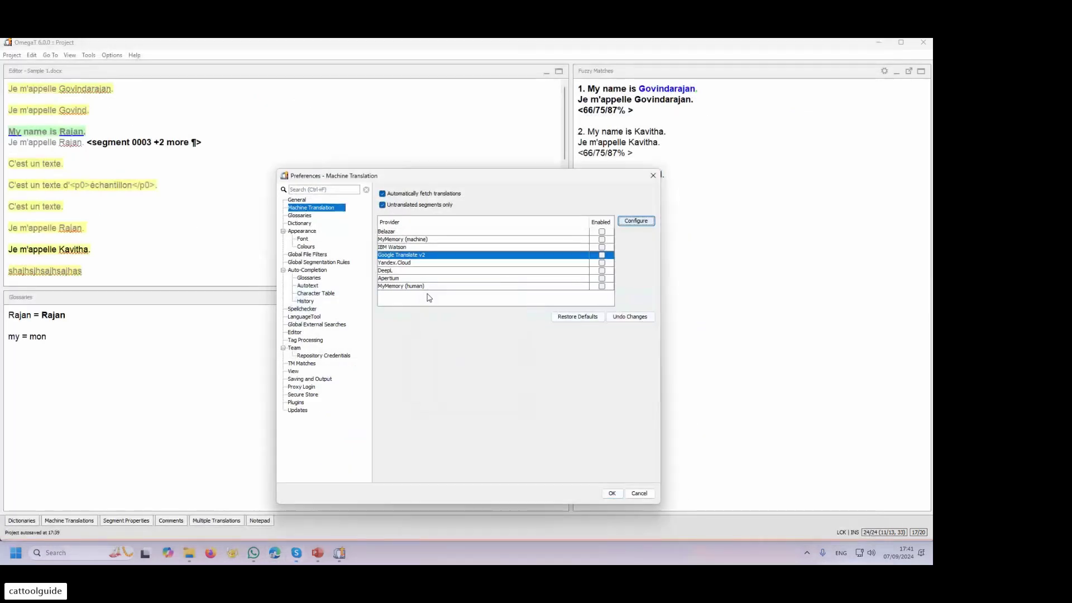
- View the DeepL provider's API key configuration, accept it with the key left blank and confirm the preferences
click(388, 272)
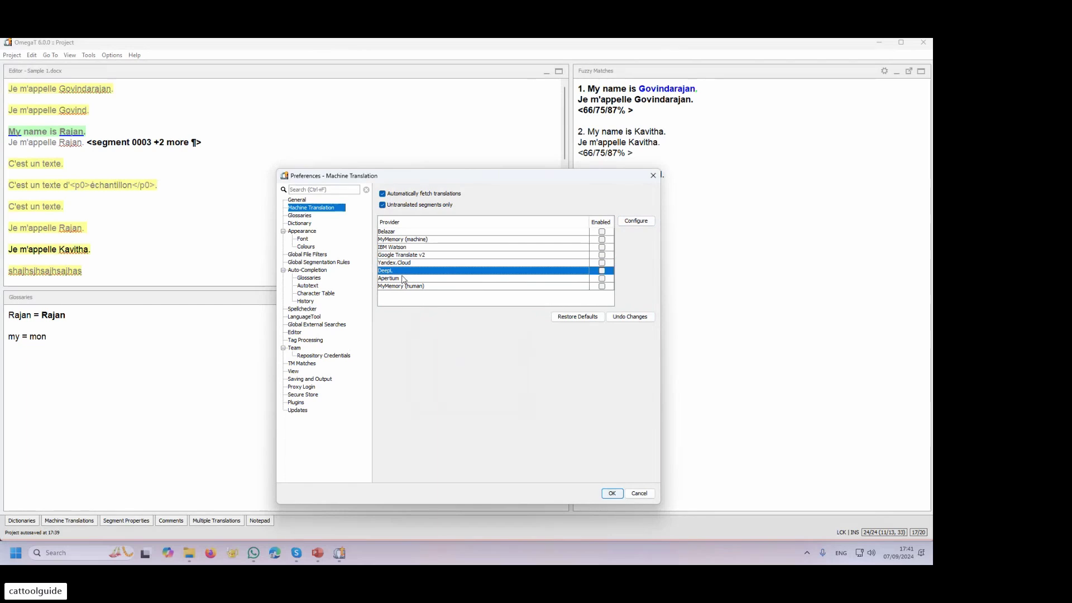
click(401, 280)
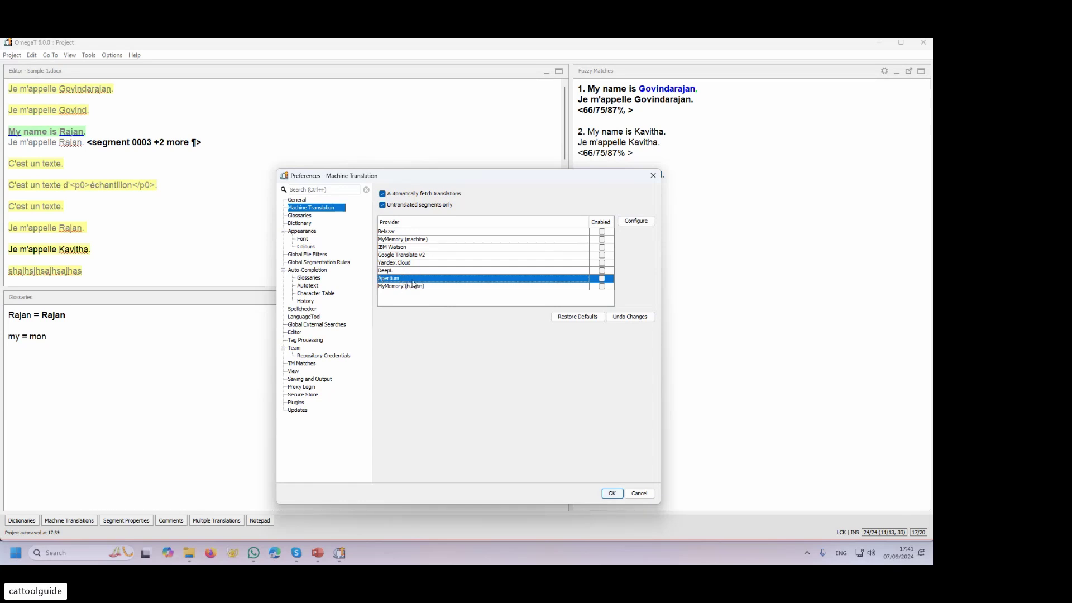
click(393, 272)
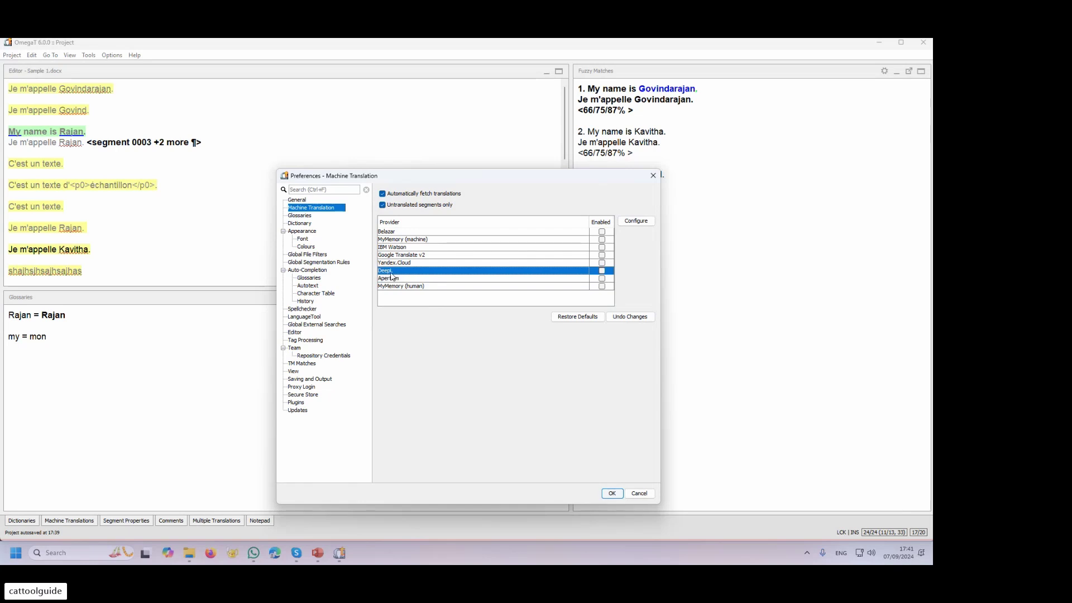
click(638, 221)
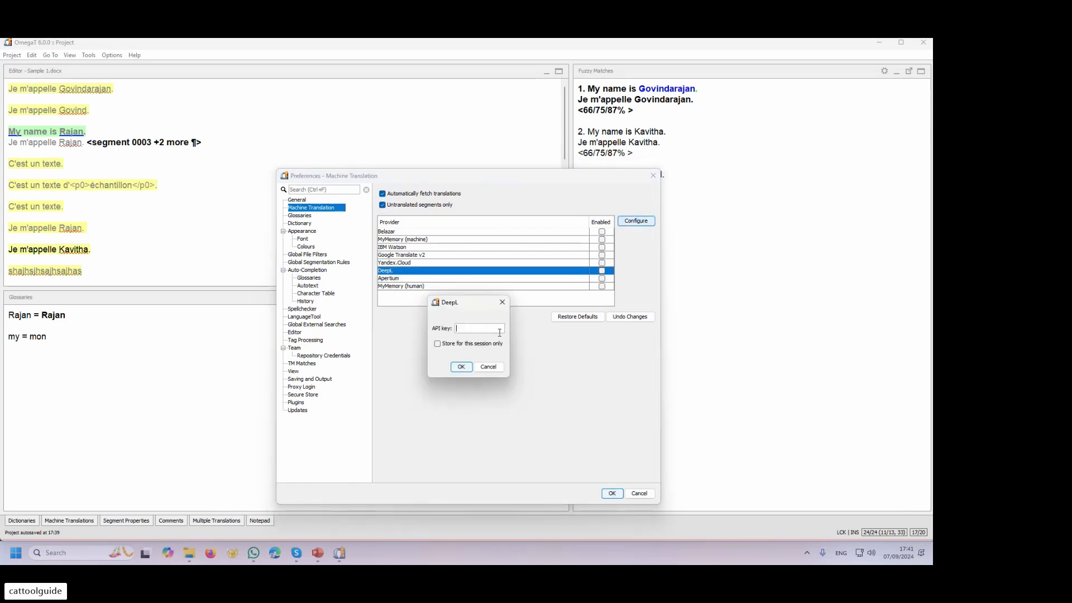
click(463, 368)
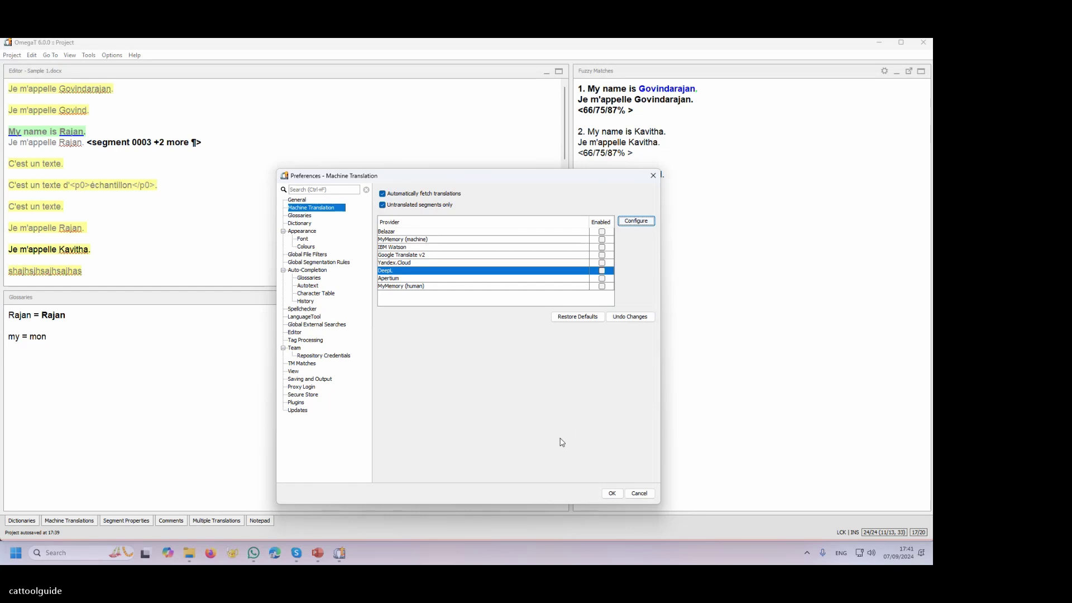
click(612, 494)
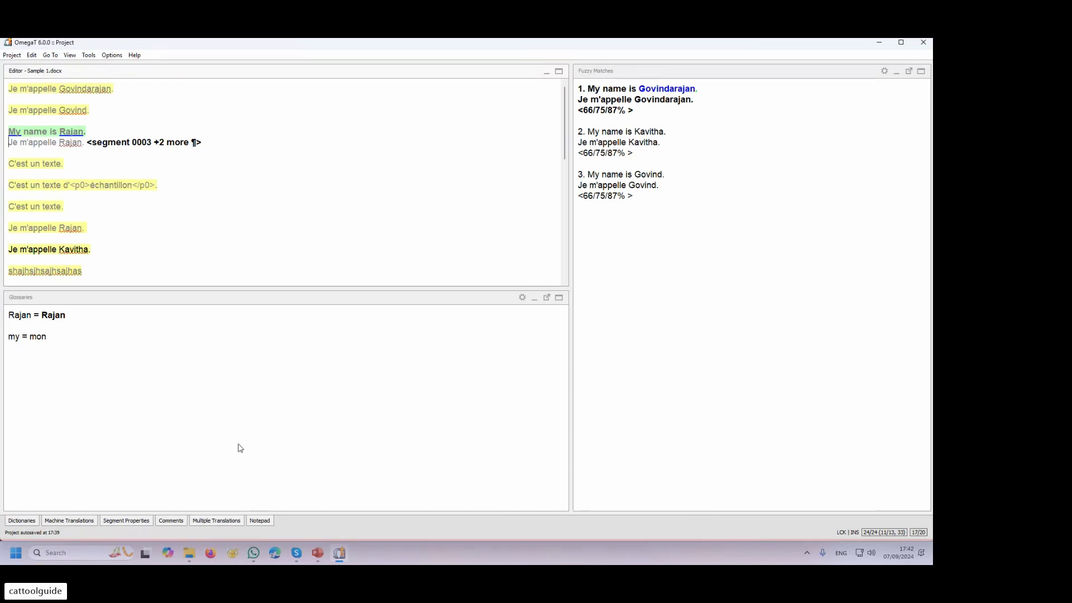
- View the statistics of the project and its individual files, and close them
click(91, 57)
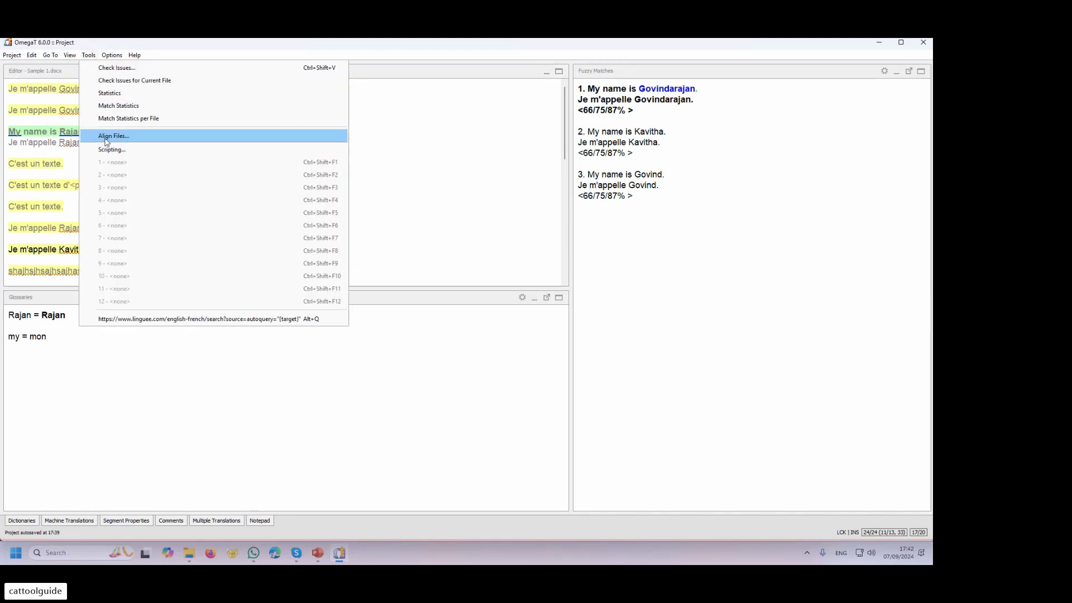
click(110, 93)
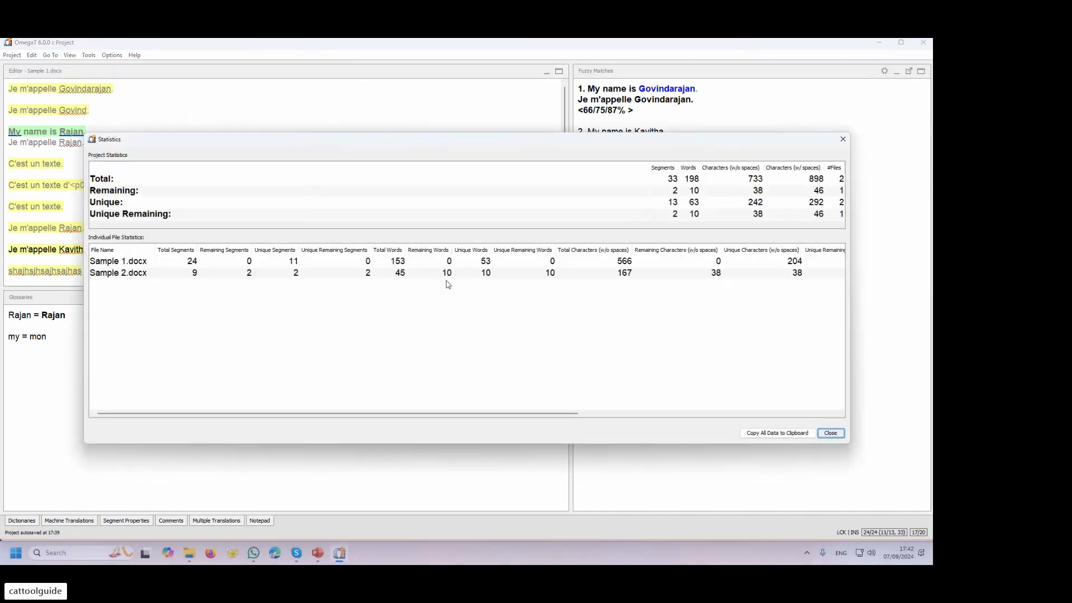
click(822, 433)
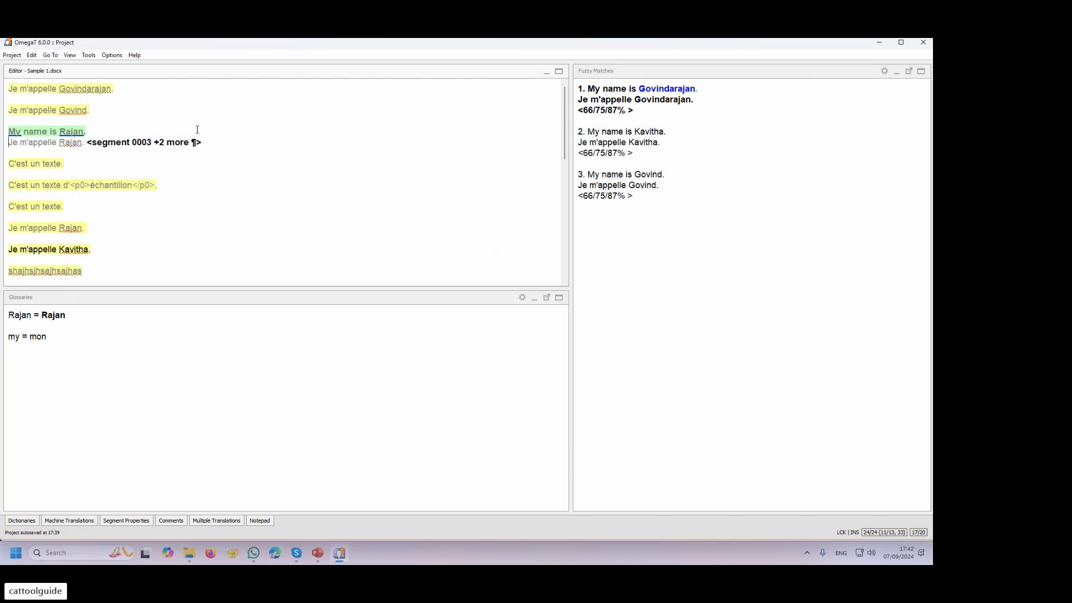
- View the project's match statistics, close them and open the match statistics per file
click(89, 55)
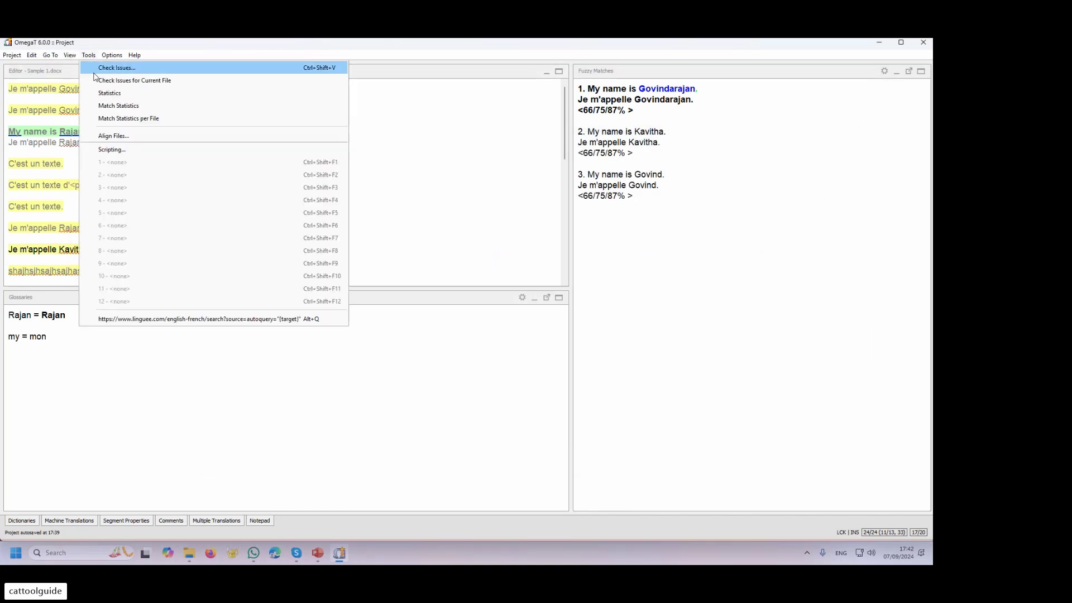
click(110, 103)
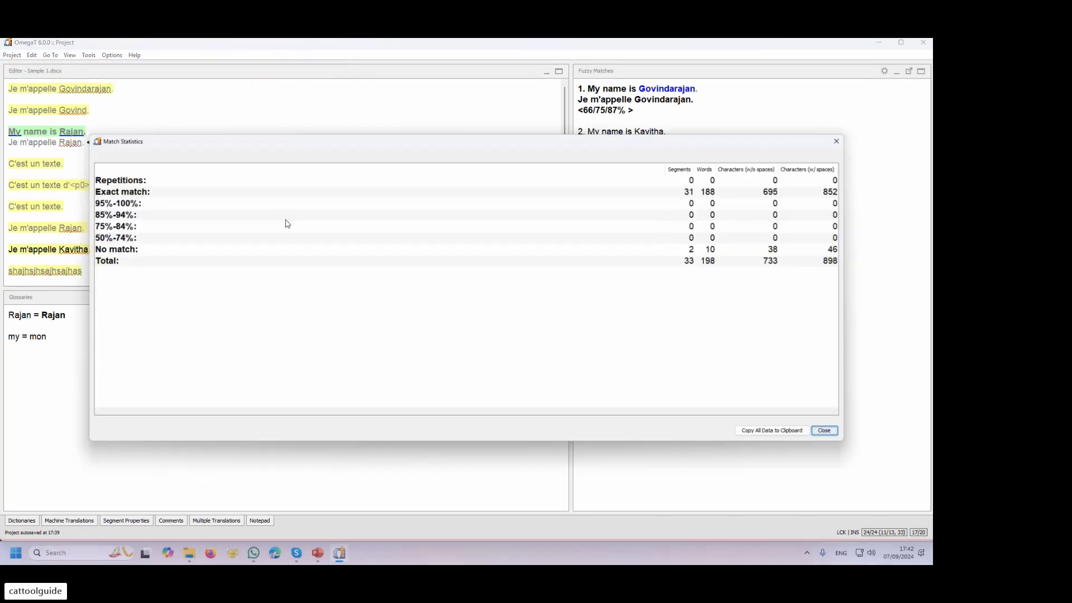
click(831, 434)
click(90, 55)
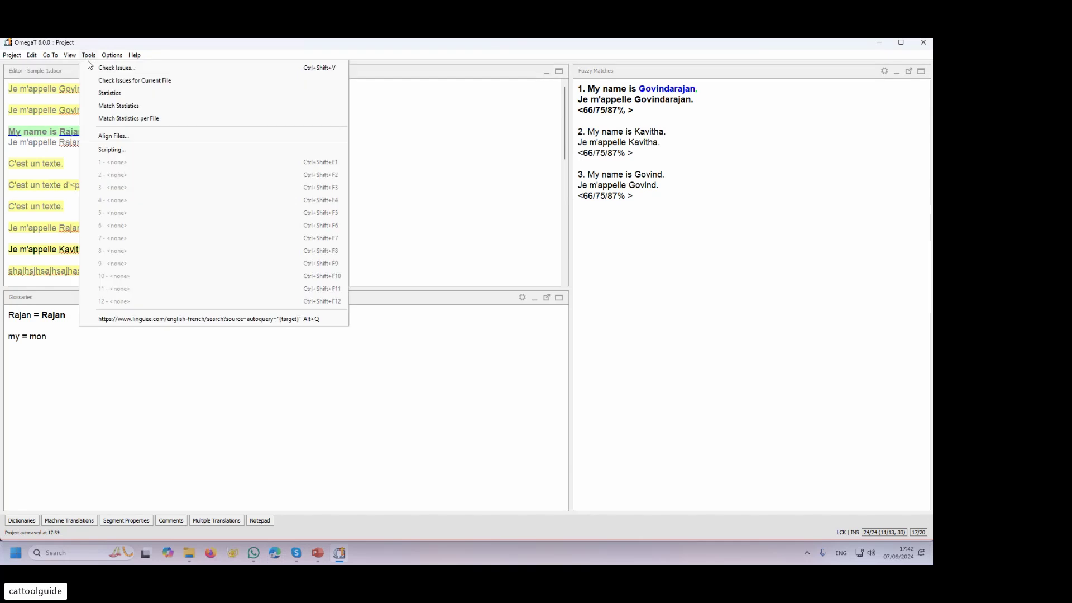
click(117, 119)
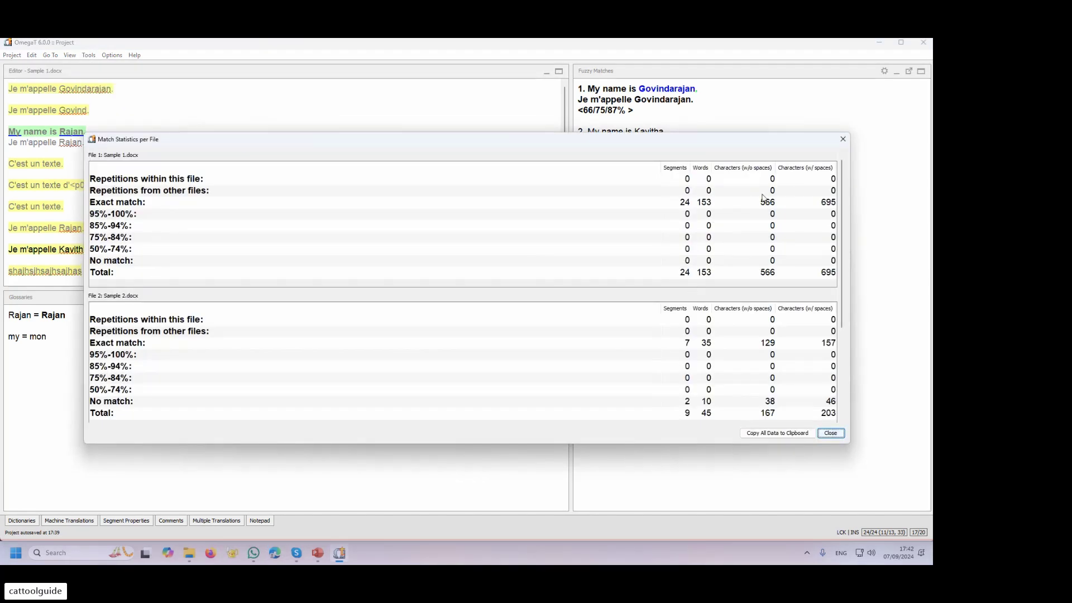
- Close the match statistics per file, check the current file for issues and close the results
click(831, 433)
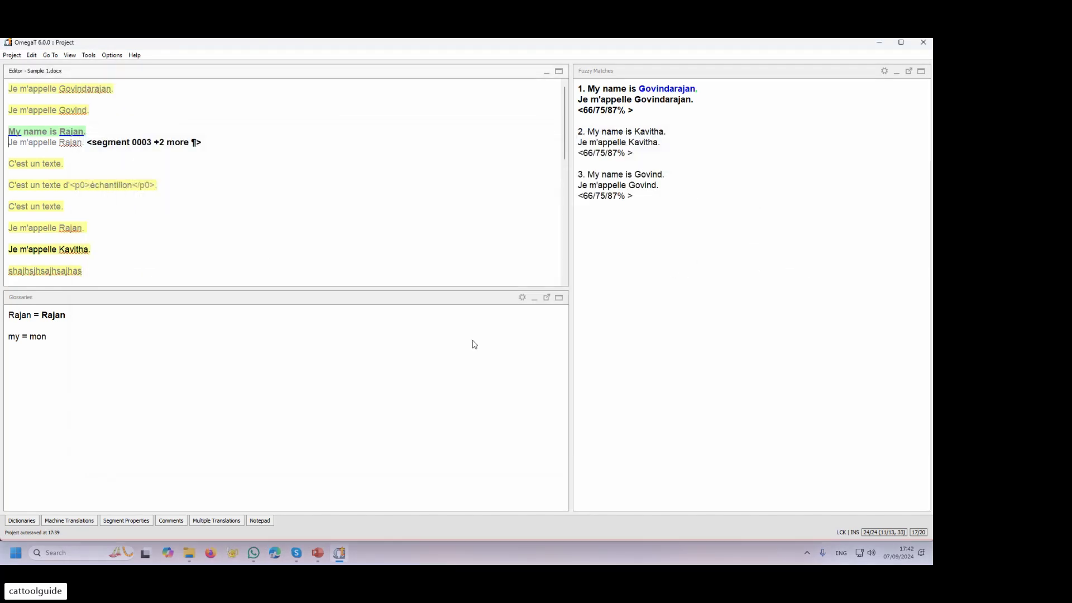
click(90, 55)
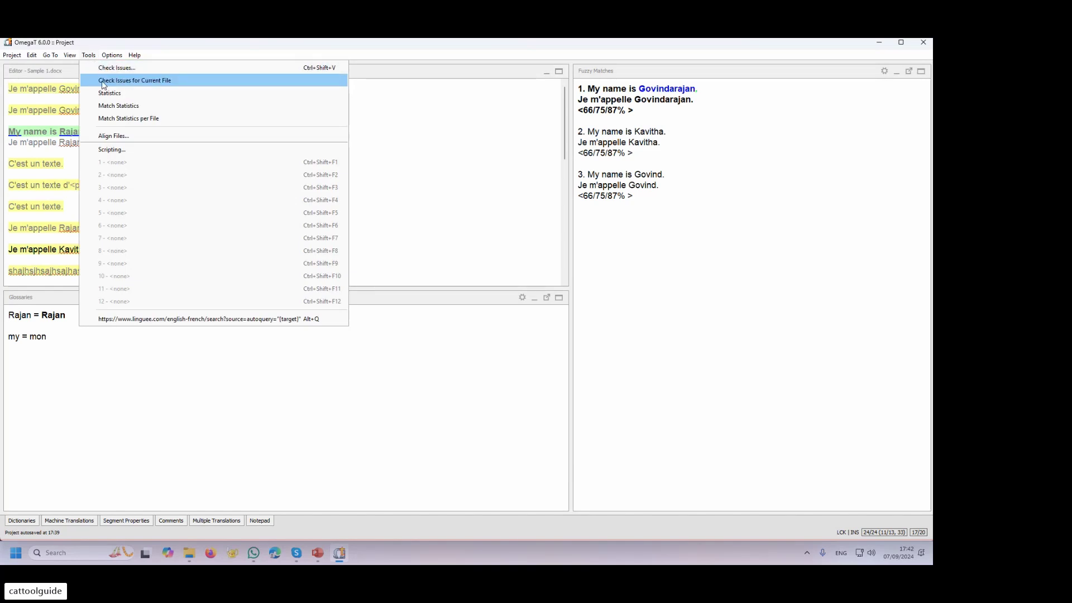
click(123, 82)
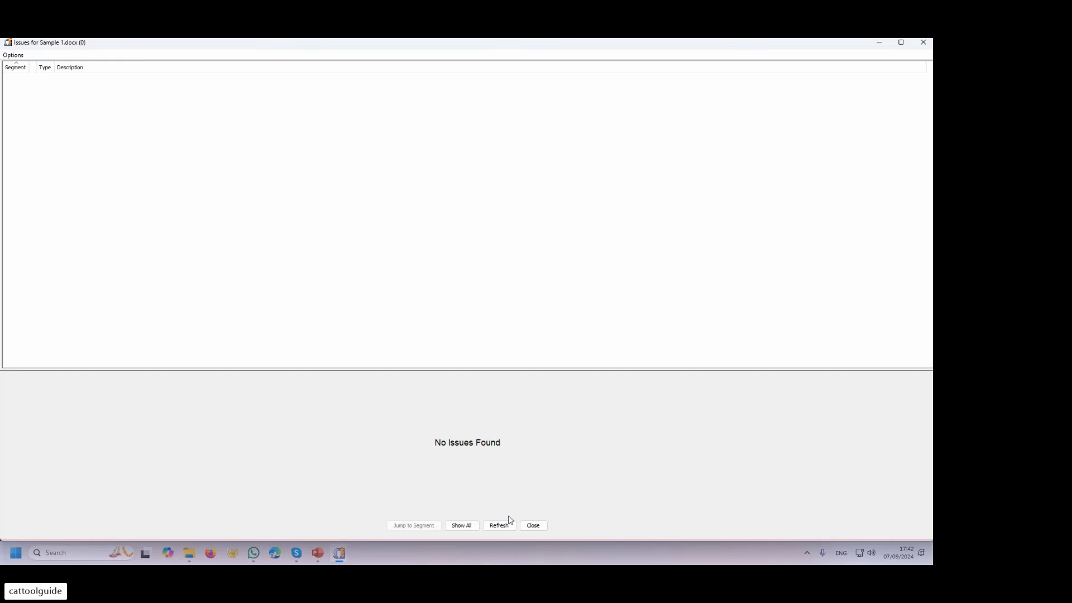
click(534, 526)
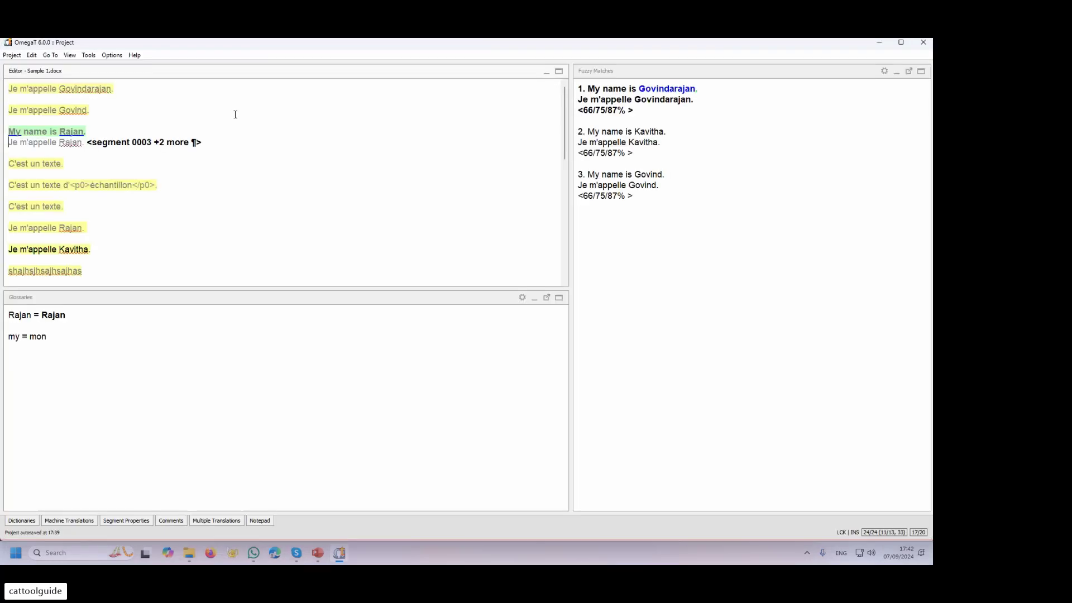
- Check the whole project for issues with the spelling, terminology and LanguageTool checks enabled
click(89, 56)
click(102, 69)
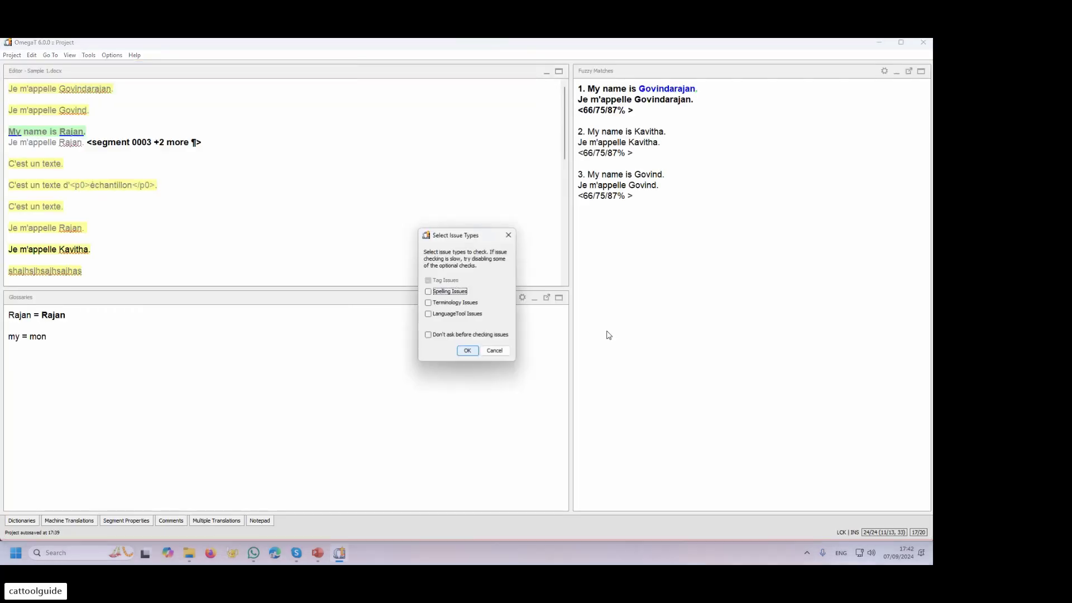
click(429, 303)
click(429, 315)
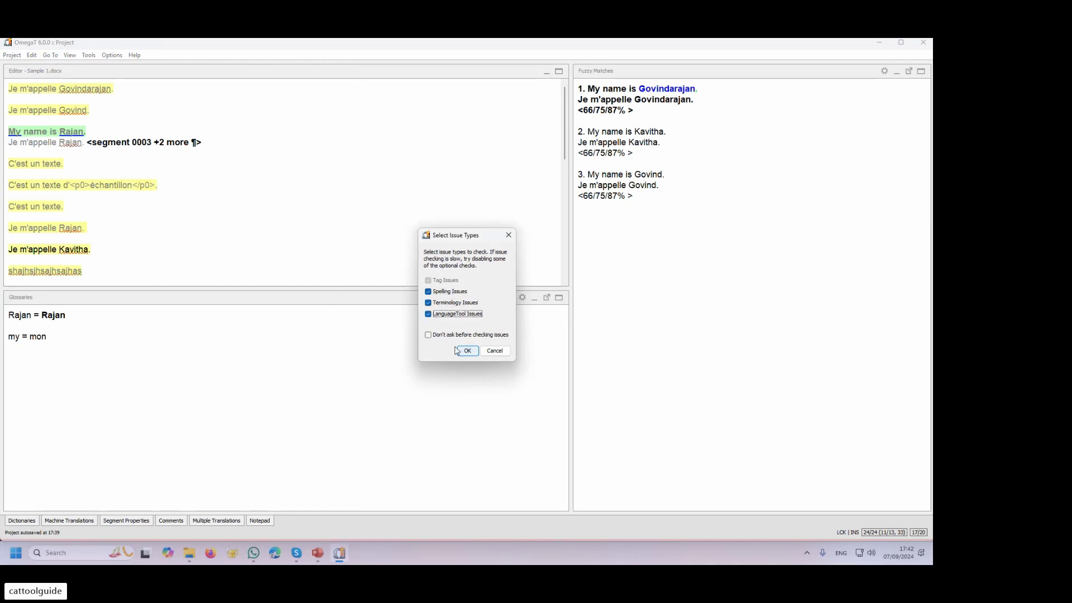
click(468, 351)
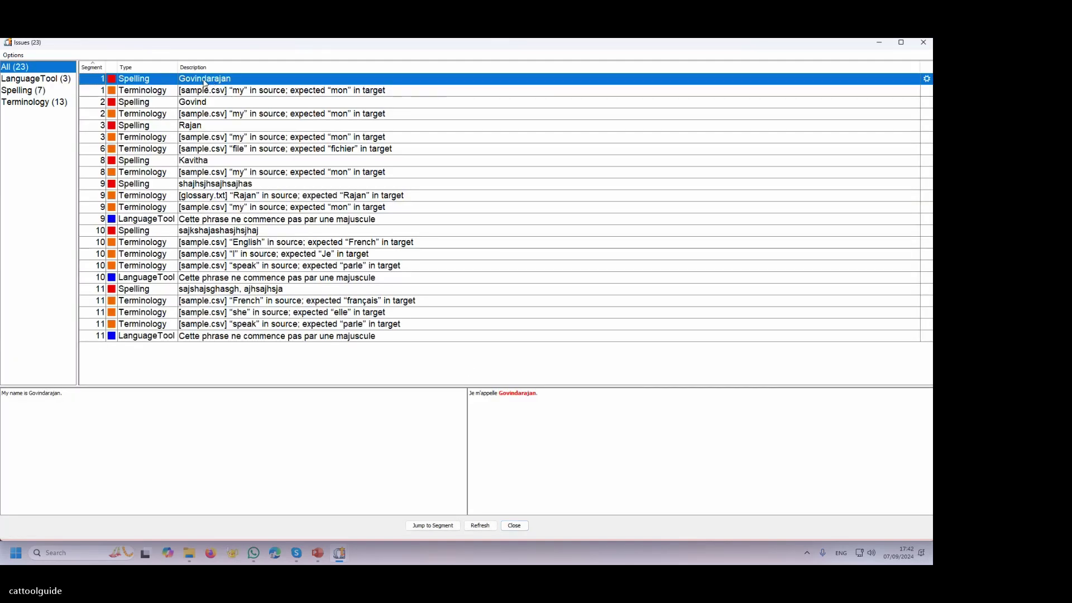
- Review individual spelling, terminology and LanguageTool issues with their source and target text, and close the issues list
click(264, 92)
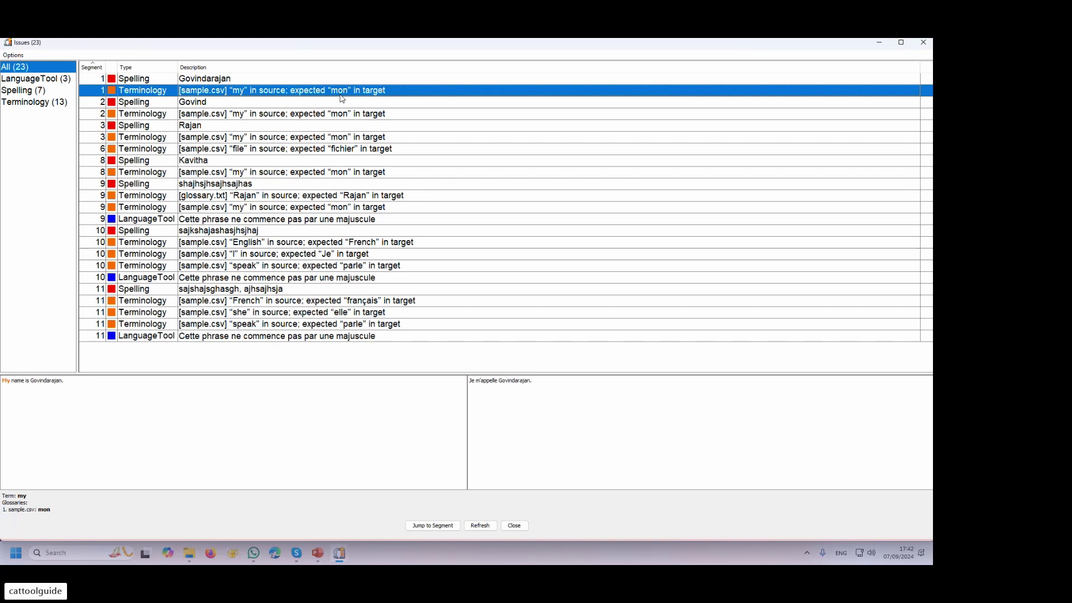
click(202, 105)
click(236, 115)
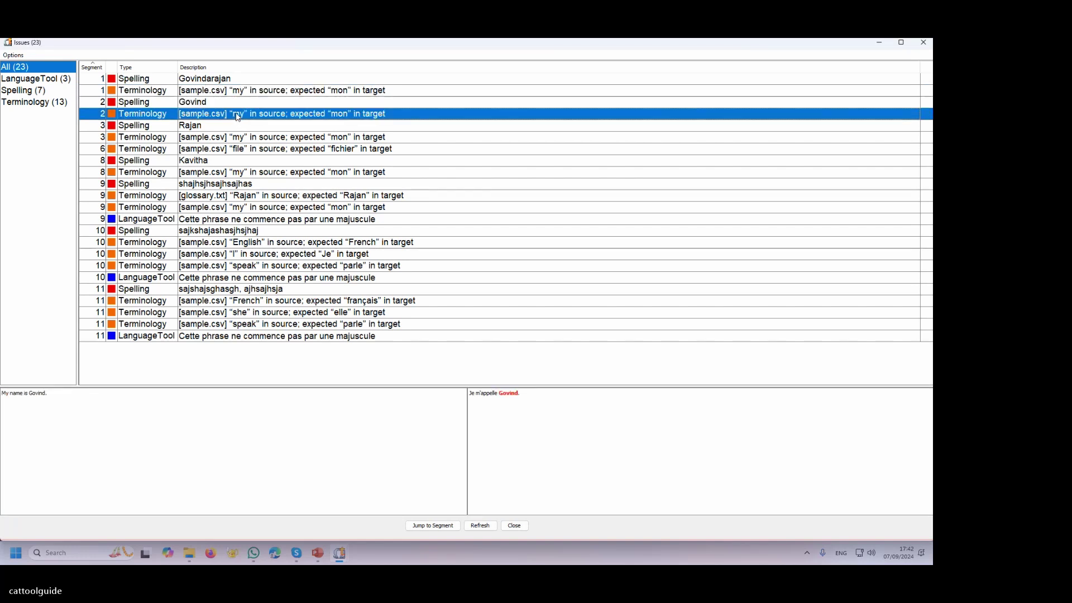
click(193, 130)
click(234, 219)
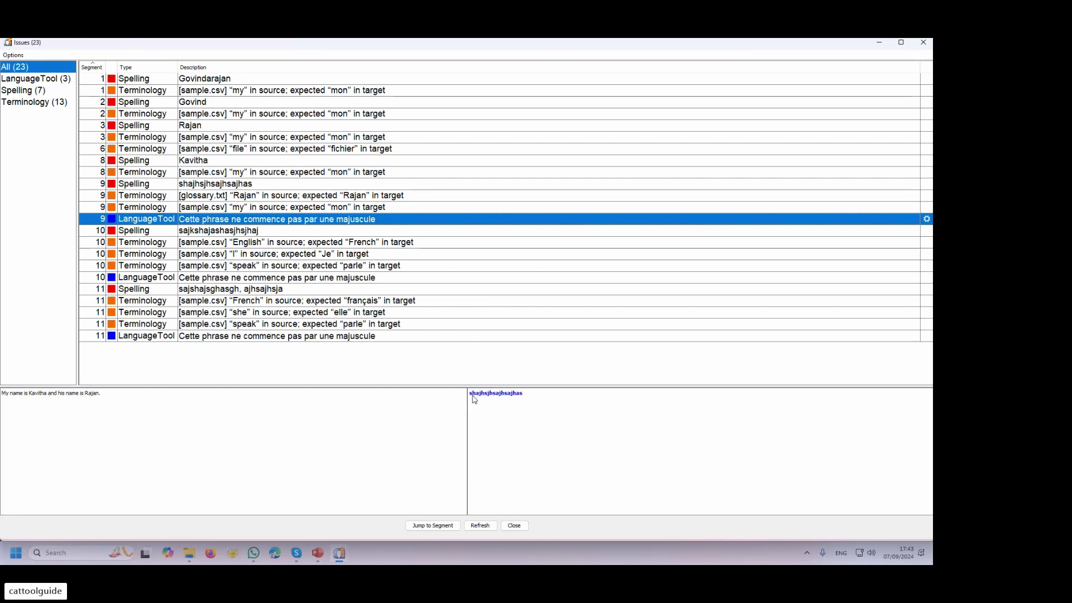
click(158, 231)
click(161, 254)
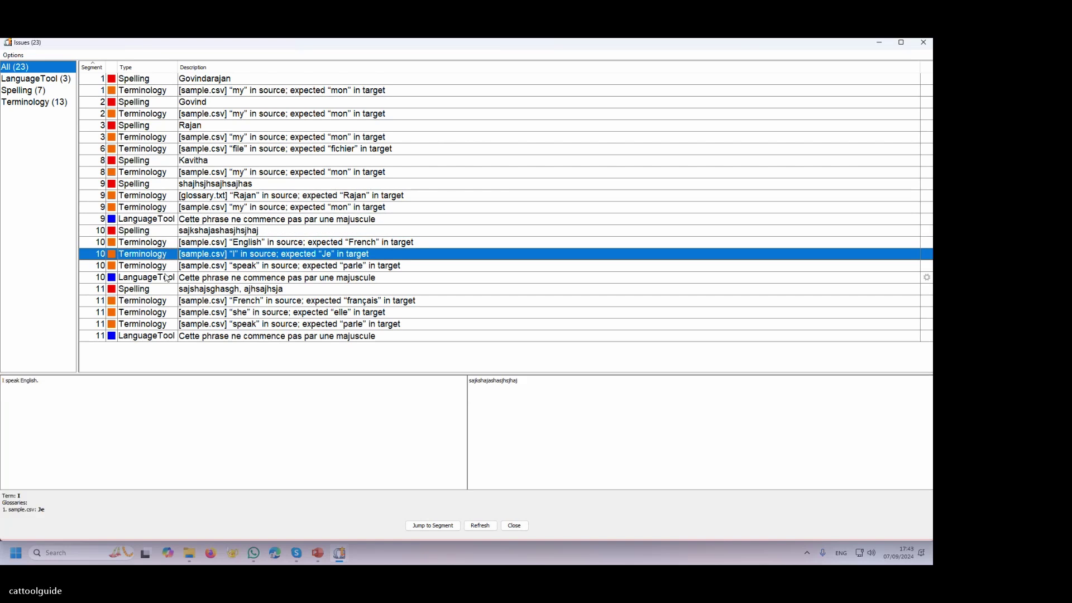
click(167, 277)
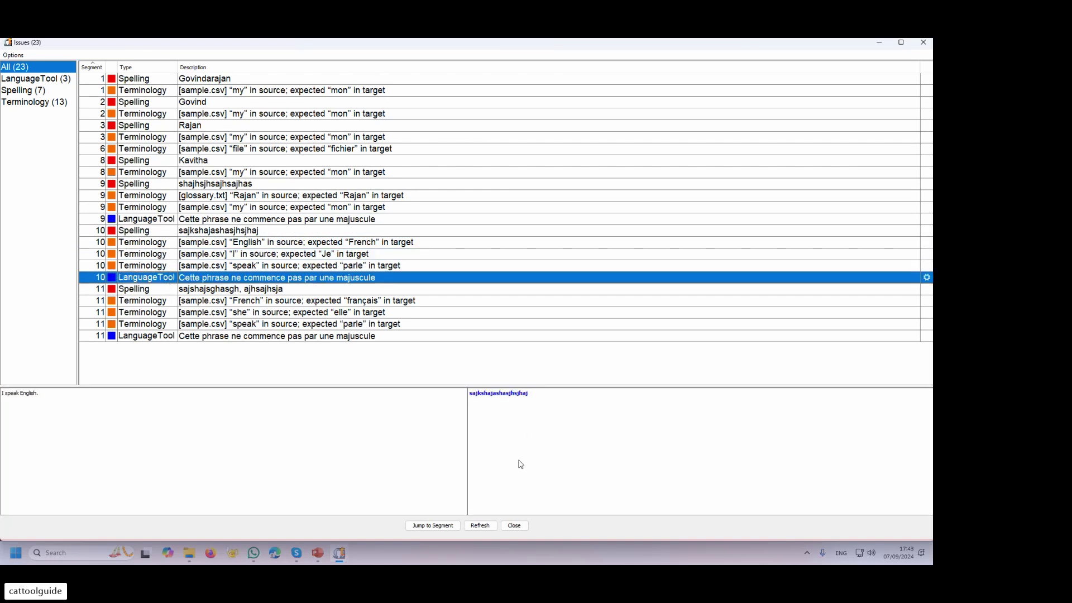
click(515, 525)
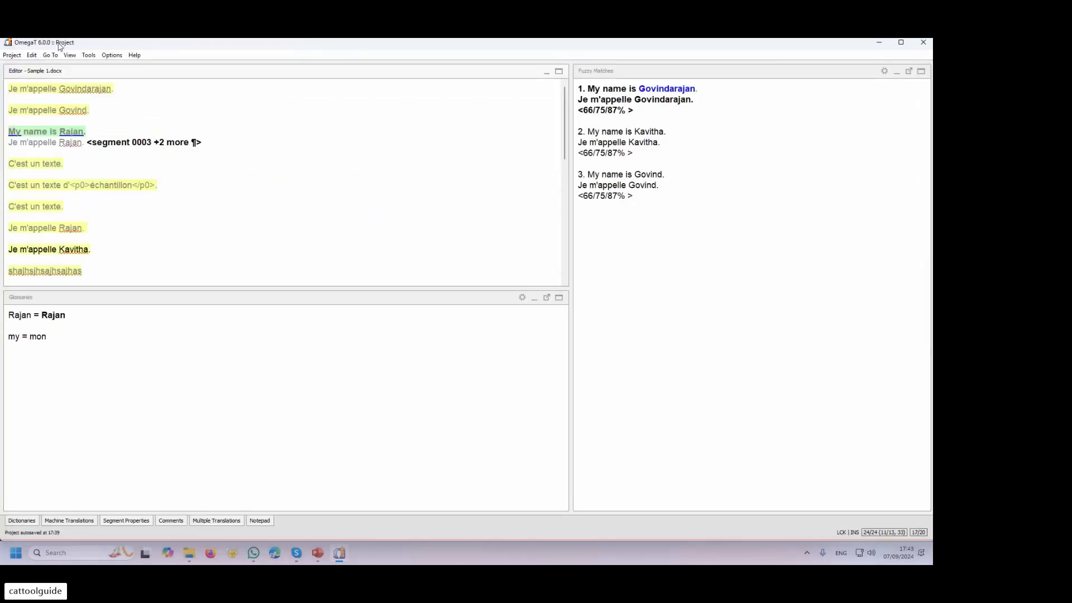
- Open the preferences and view the Machine Translation, Glossaries, Dictionary and TM Matches settings
click(88, 55)
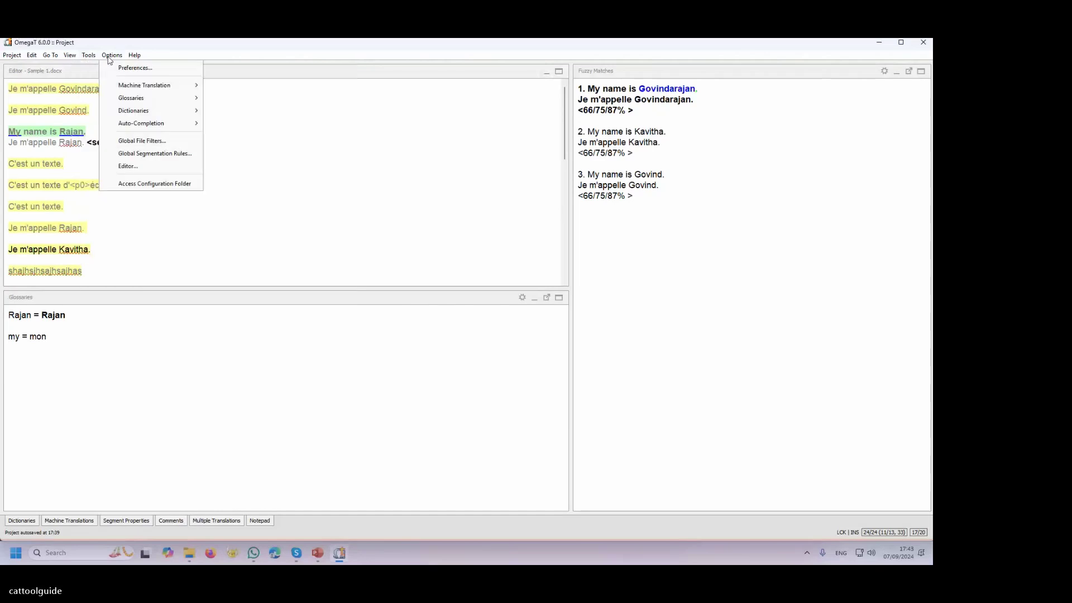
click(129, 68)
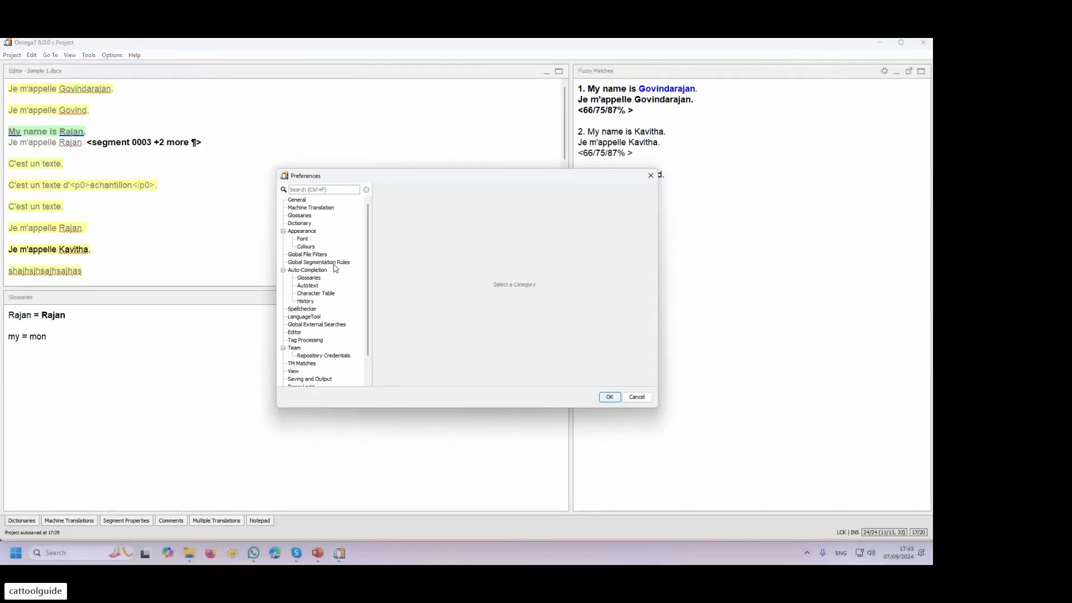
click(300, 208)
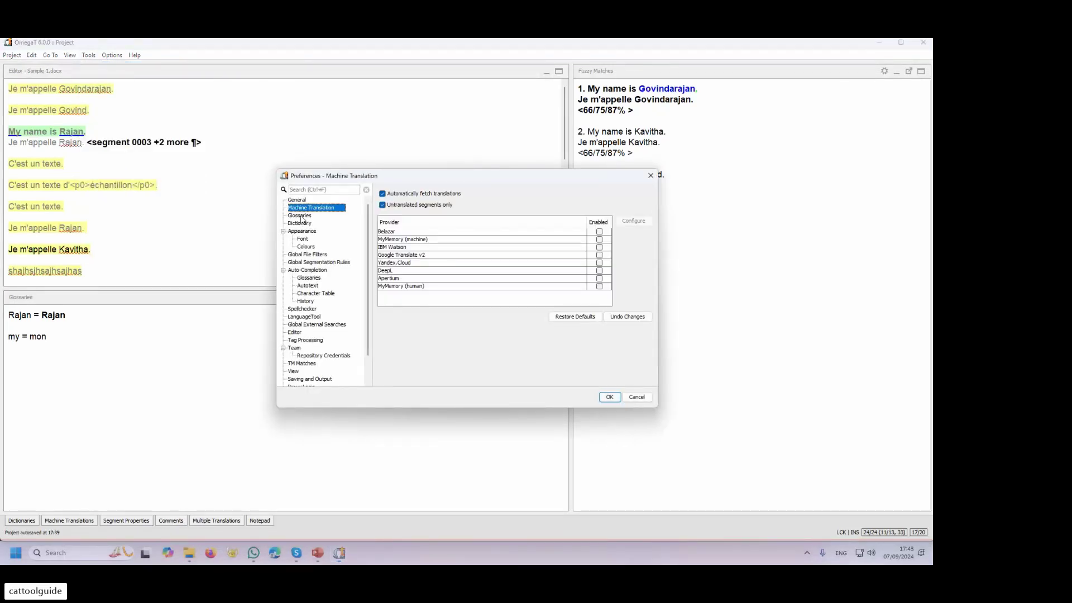
click(301, 216)
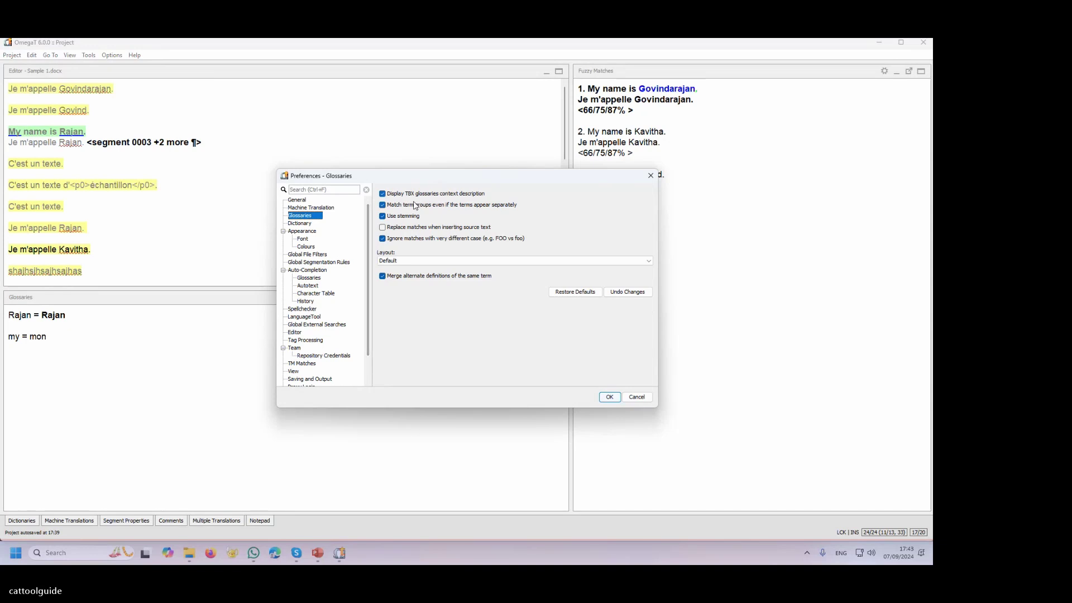
click(303, 224)
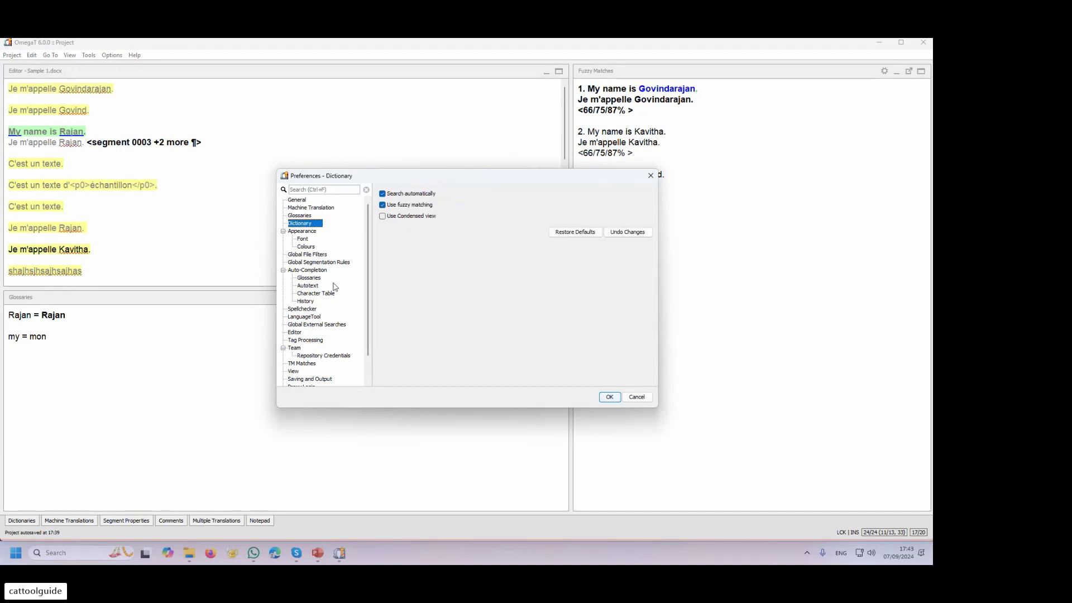
scroll(343, 323, down, 2)
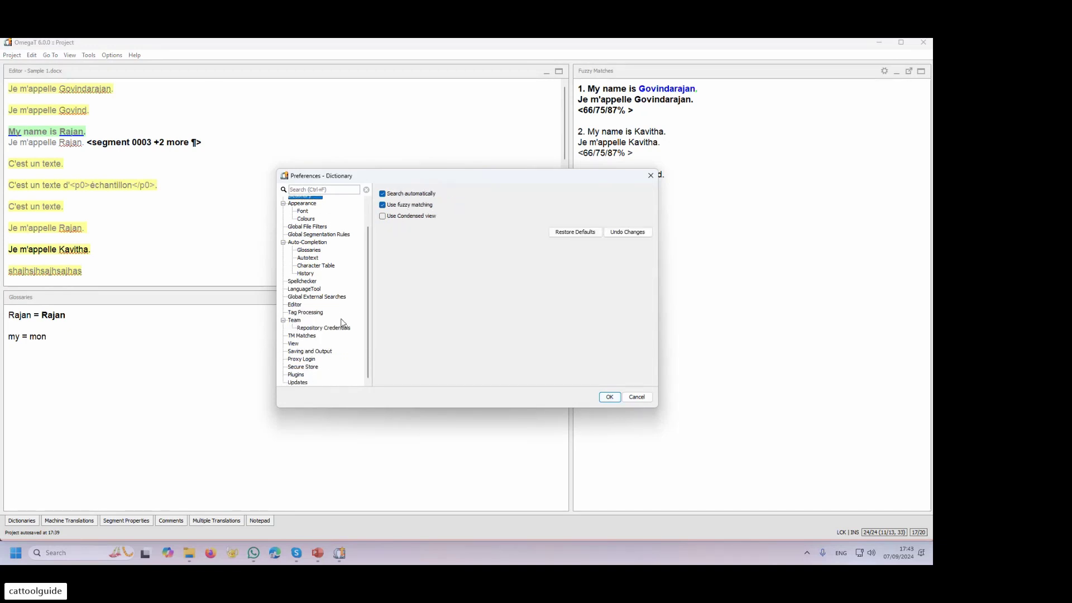
click(307, 337)
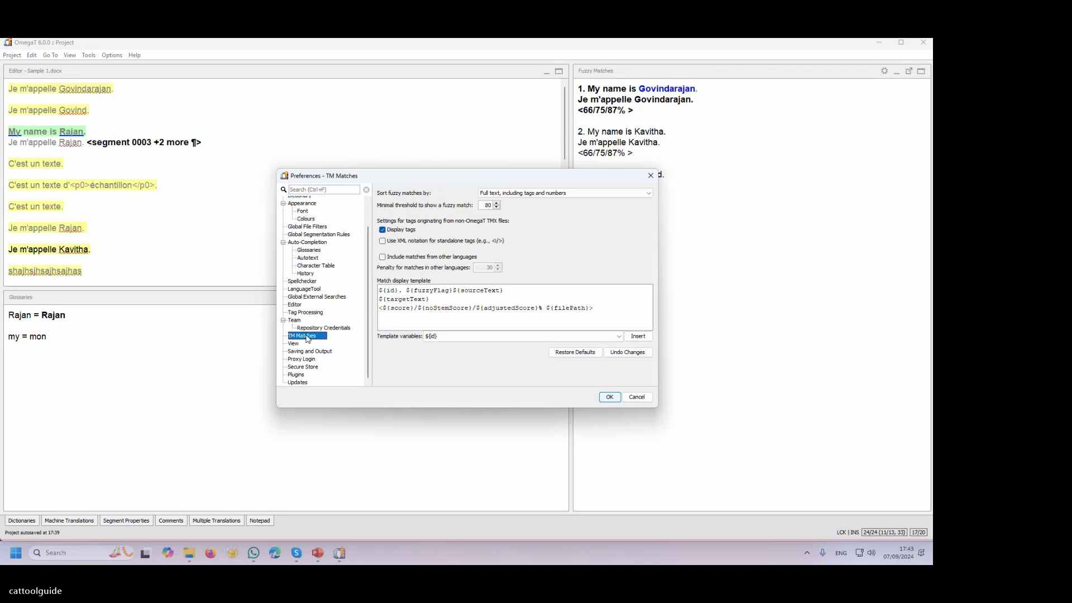
- Increase the font size in the appearance preferences and confirm the preferences
scroll(316, 241, up, 2)
click(305, 231)
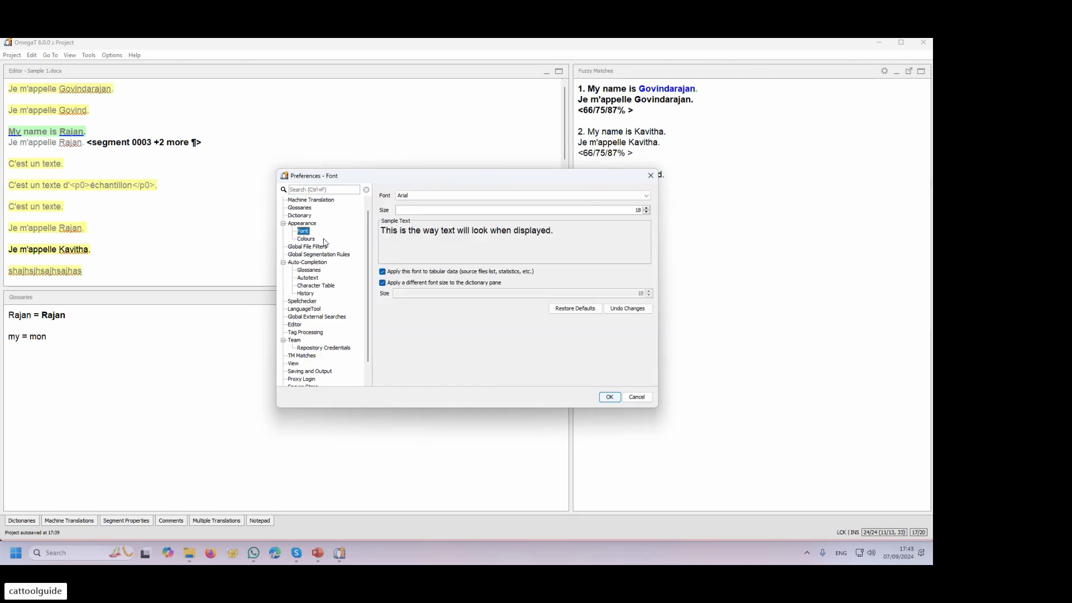
click(640, 210)
click(609, 397)
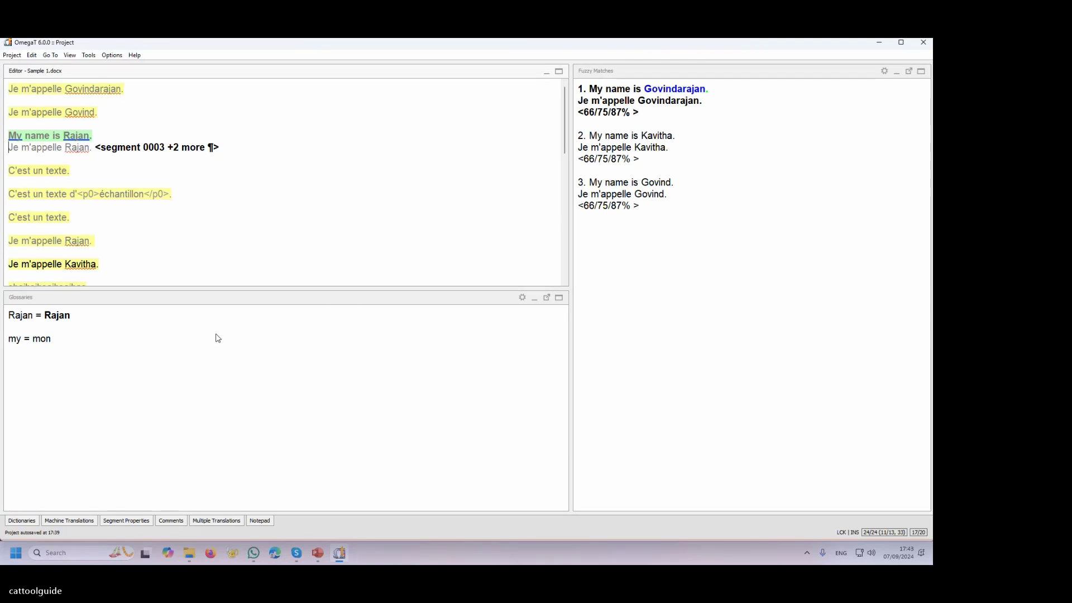
- Switch to File Explorer, close the trados folder window and go from the glossary folder up to the Project folder
click(239, 358)
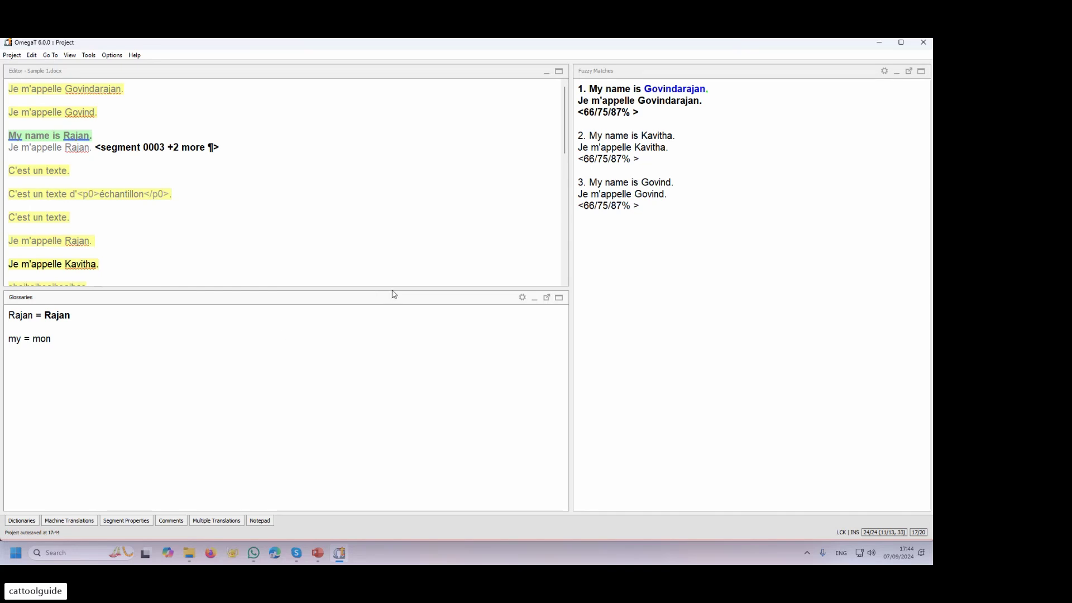
click(189, 553)
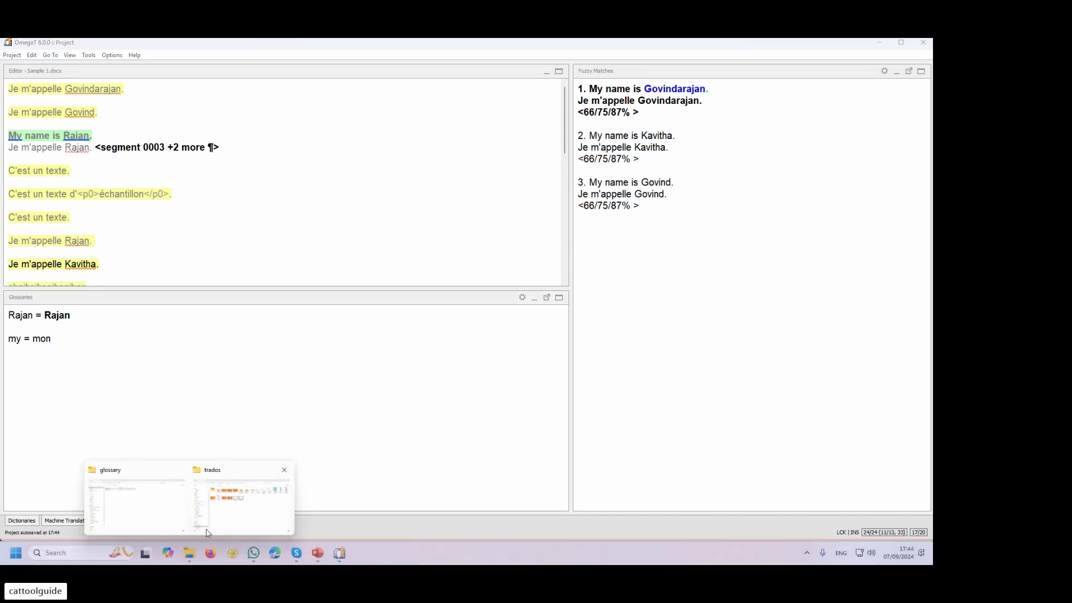
click(234, 508)
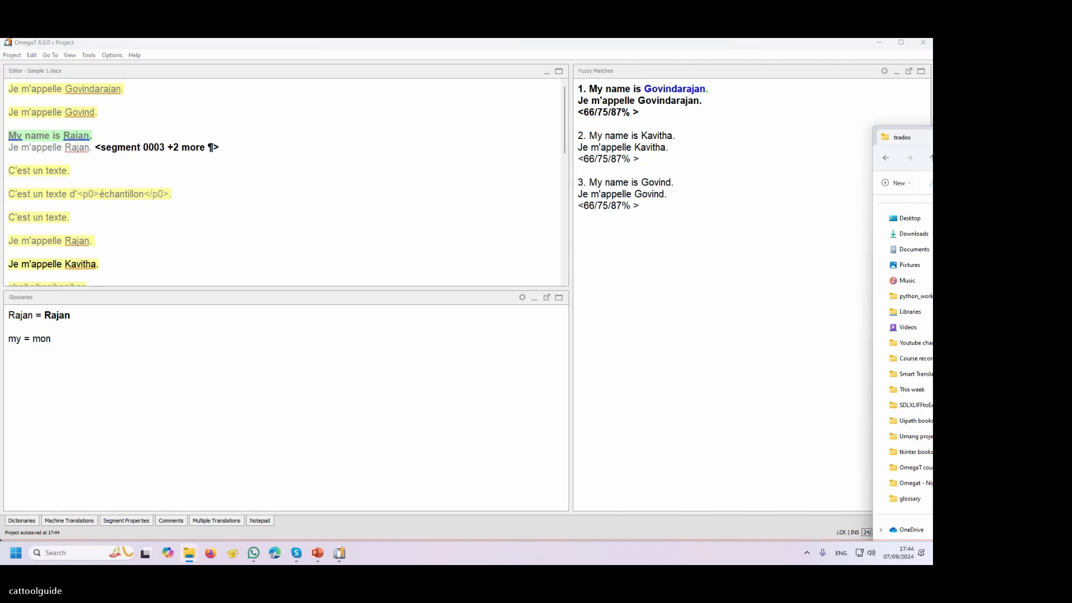
key(alt+F4)
click(189, 553)
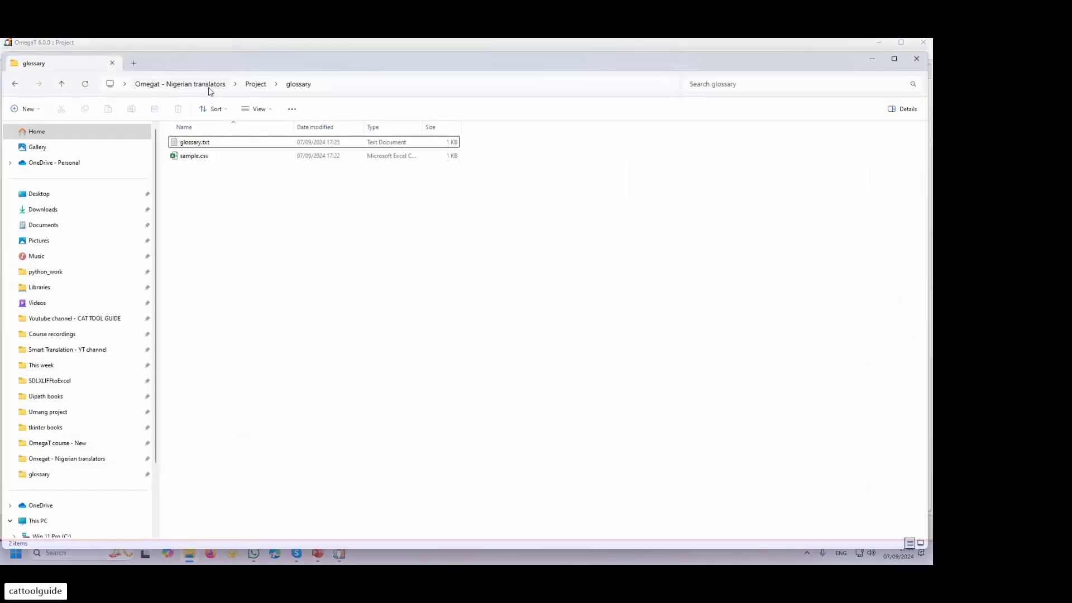
click(255, 84)
- Examine the project's dictionary, omegat, source, target and tm folders, including the subfolders of tm, and return to OmegaT
click(197, 143)
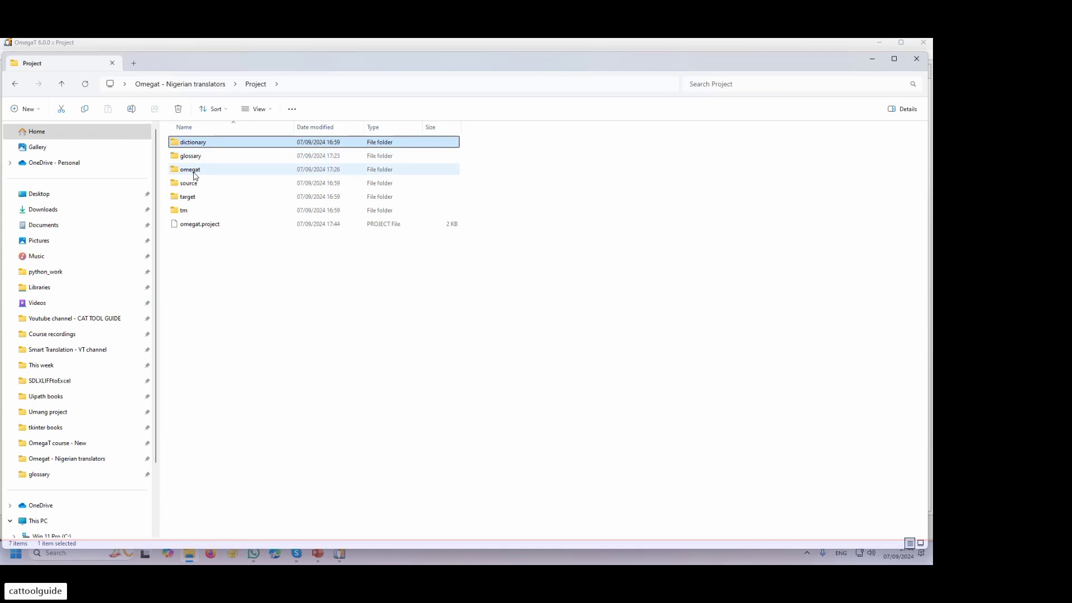
click(195, 169)
click(192, 183)
click(190, 197)
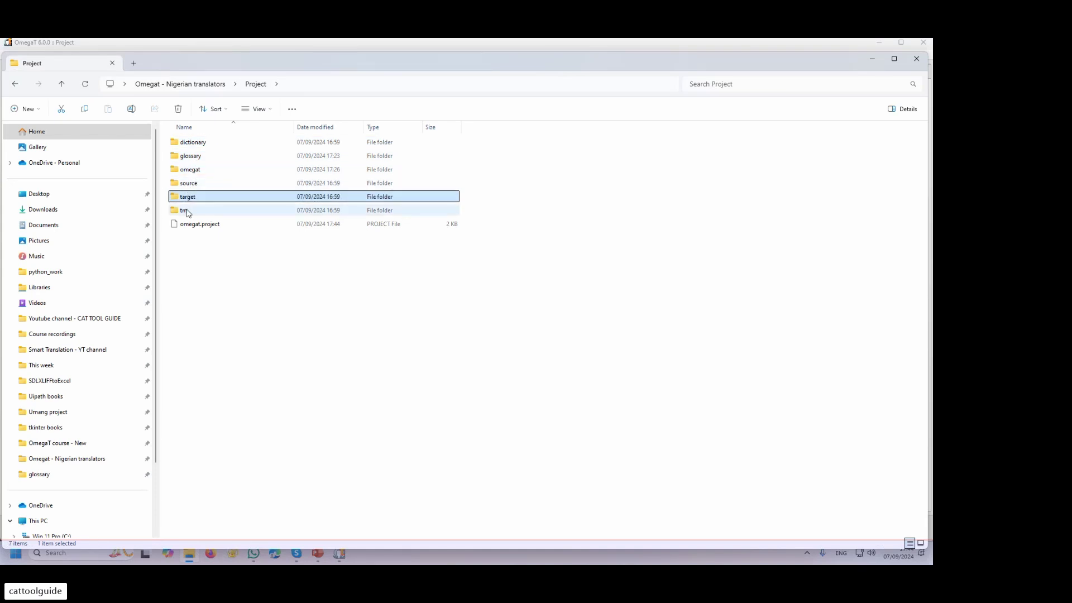
click(186, 212)
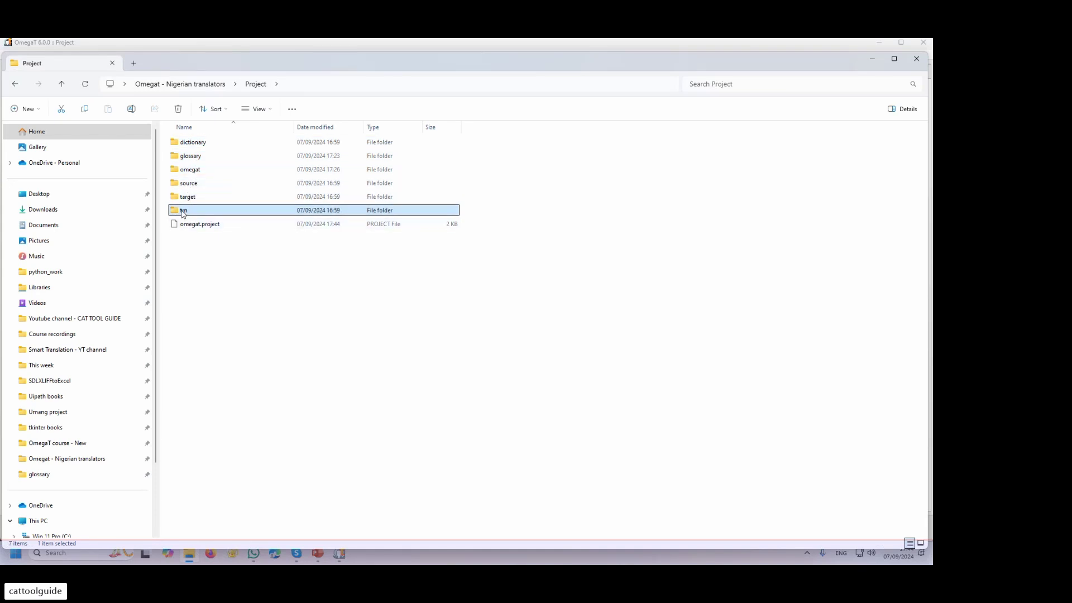
double_click(183, 213)
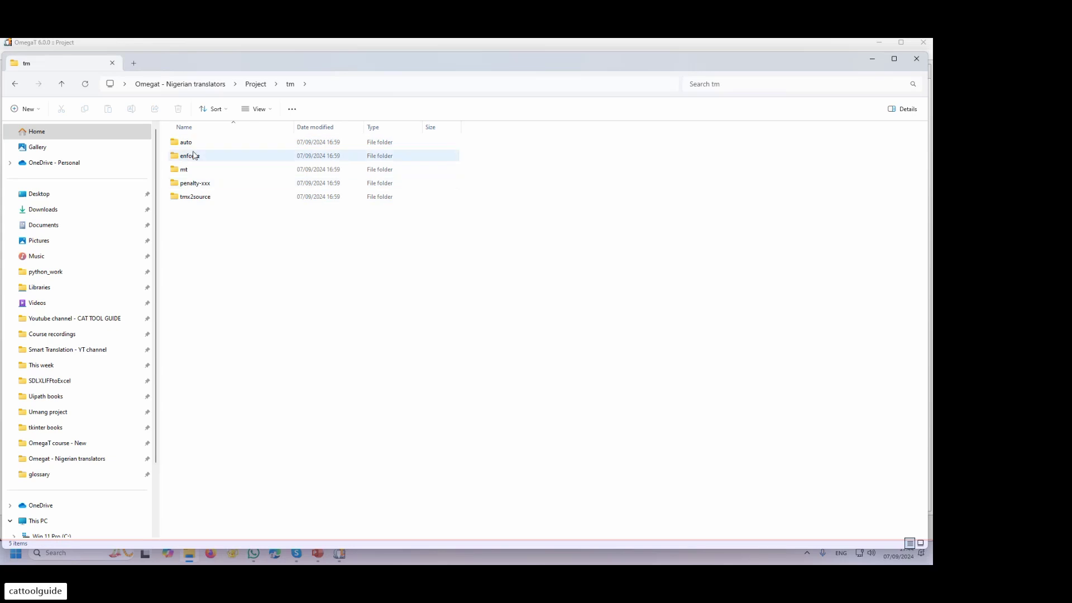
click(256, 84)
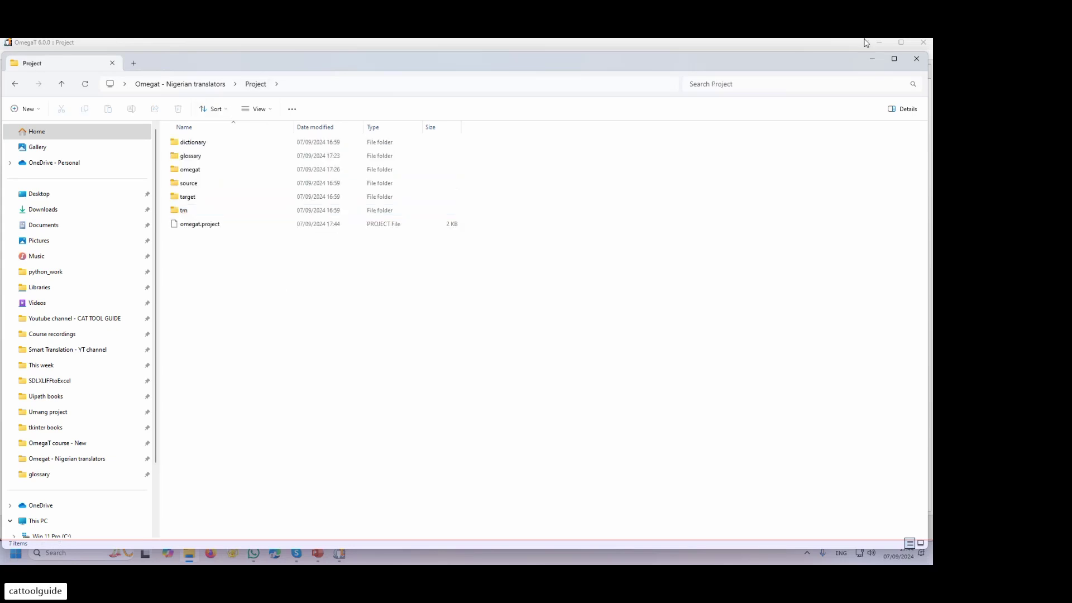
click(880, 62)
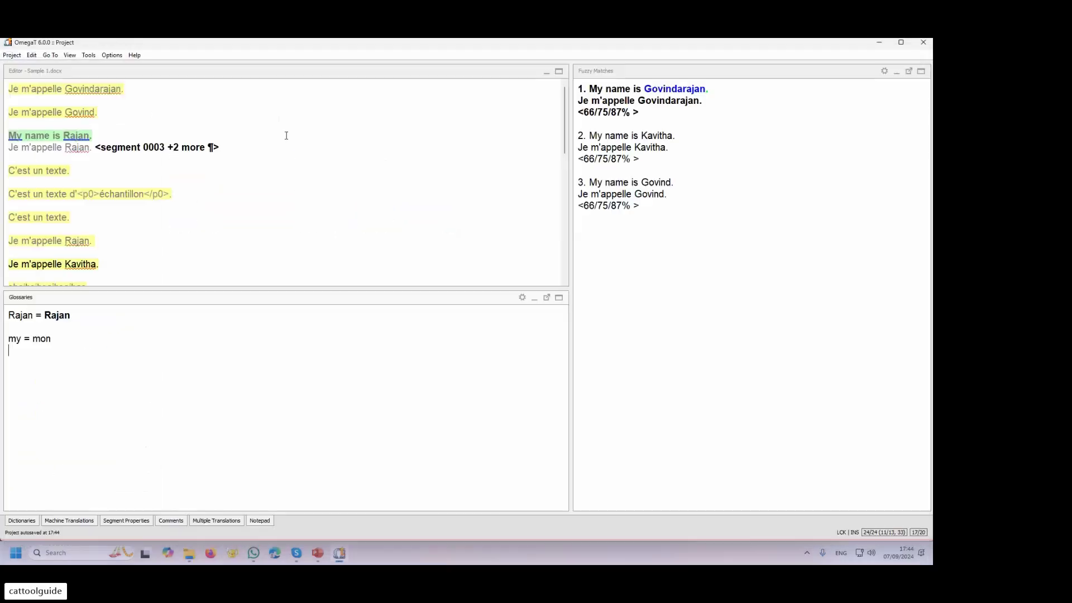
- View the list of the project's source files and close it
click(10, 57)
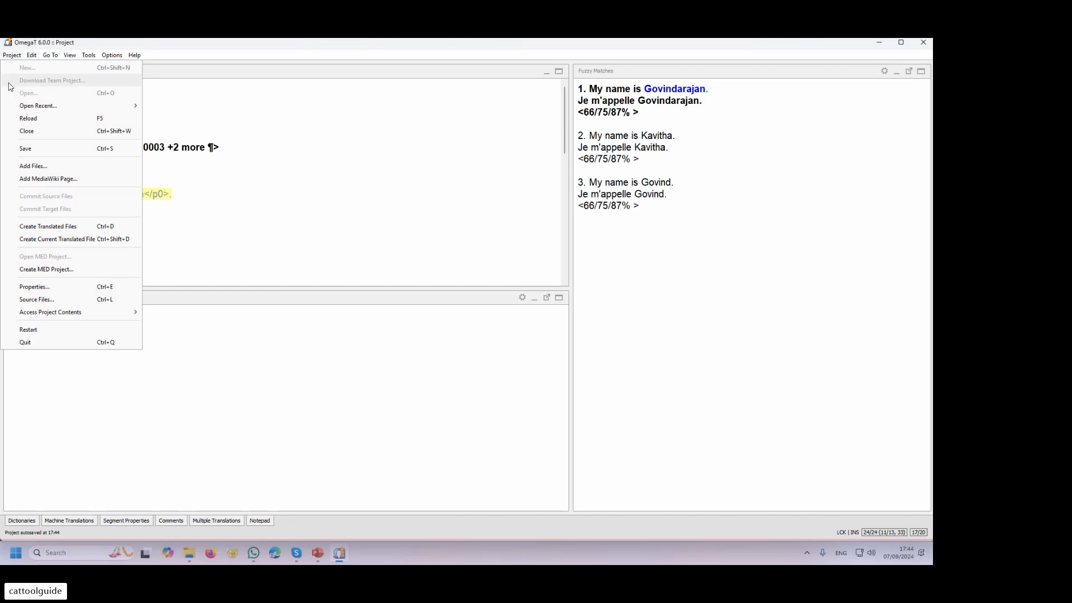
click(33, 293)
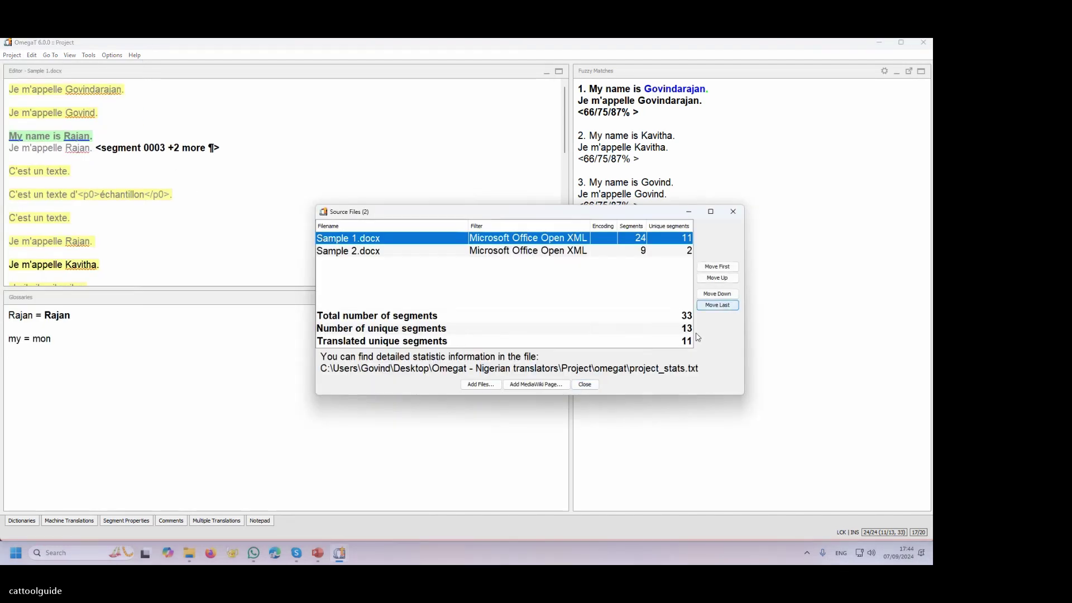
click(585, 384)
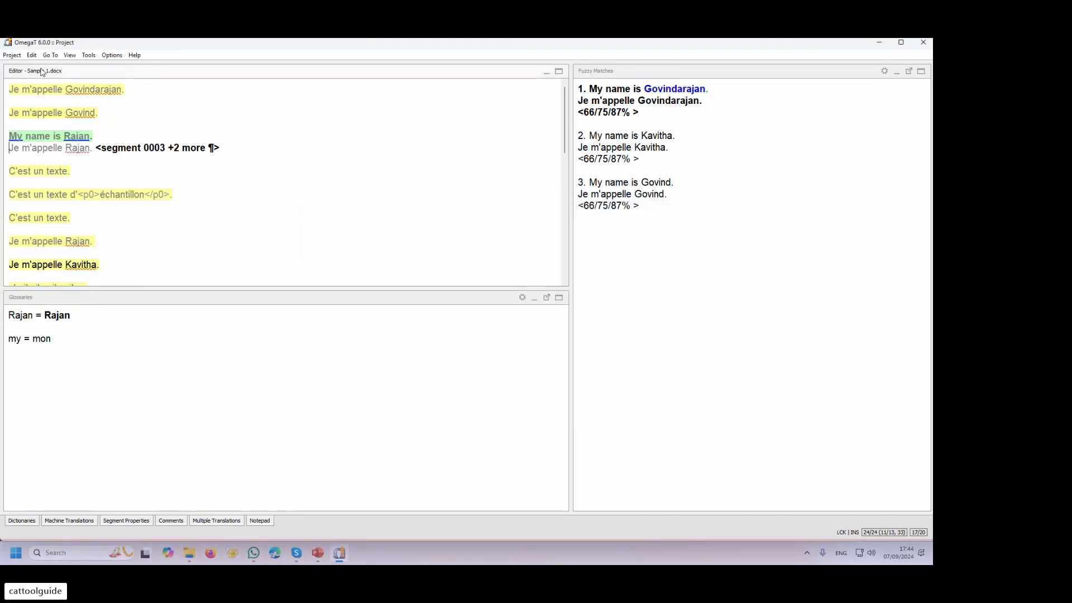
- Create the translated file for the current document Sample 1.docx, check the target folder in File Explorer and return to OmegaT
click(12, 56)
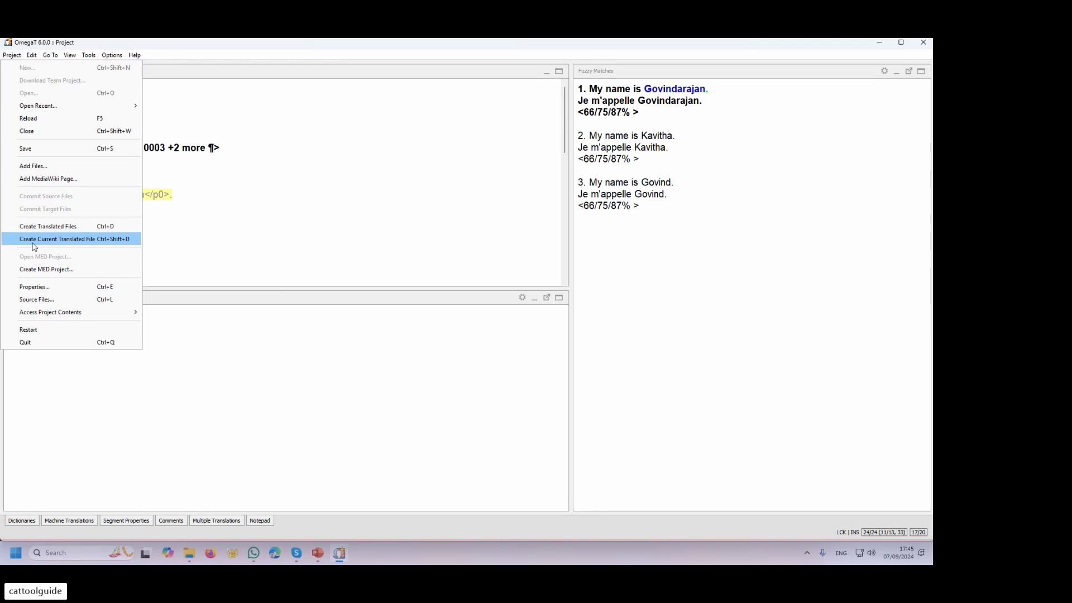
click(34, 240)
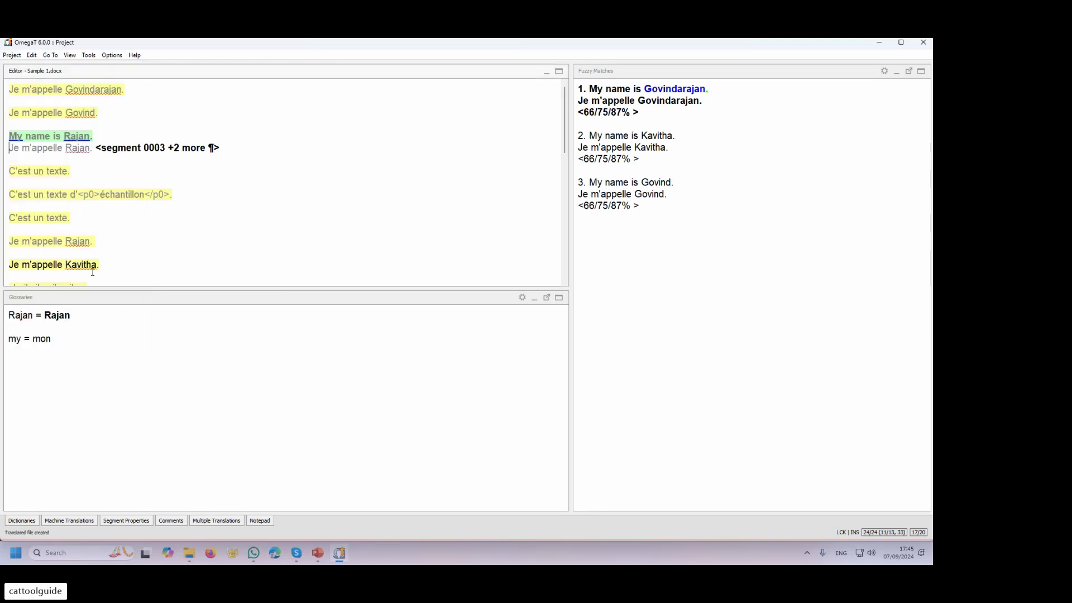
click(189, 553)
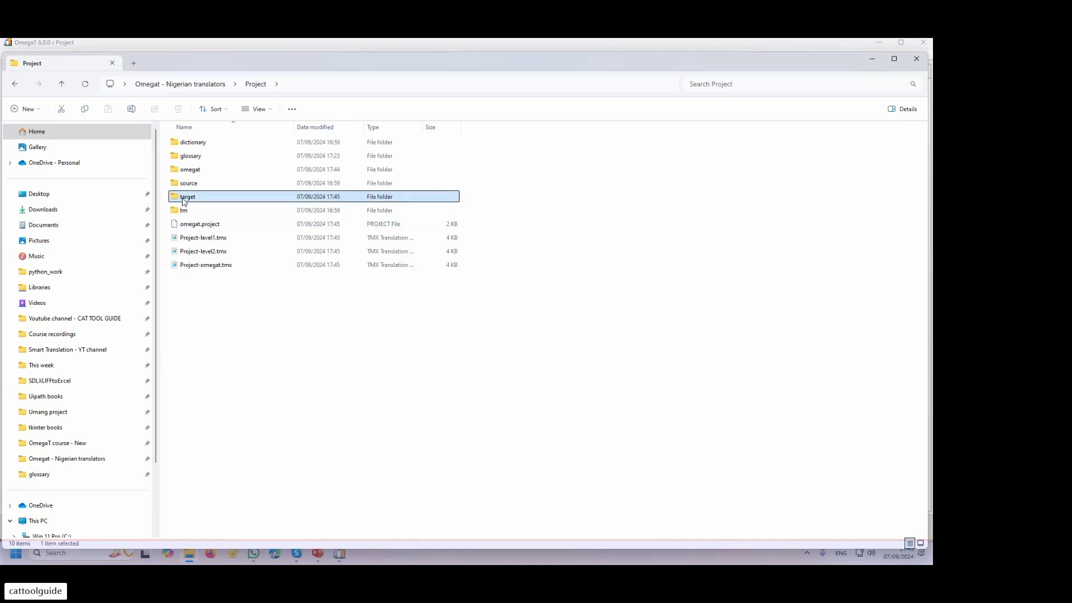
double_click(190, 198)
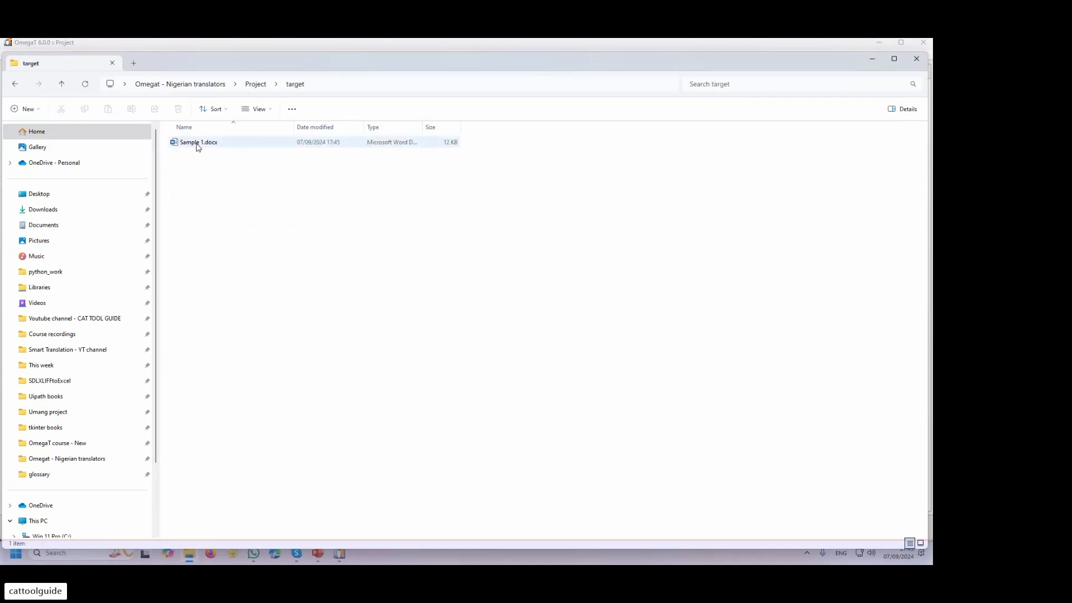
key(alt+Tab)
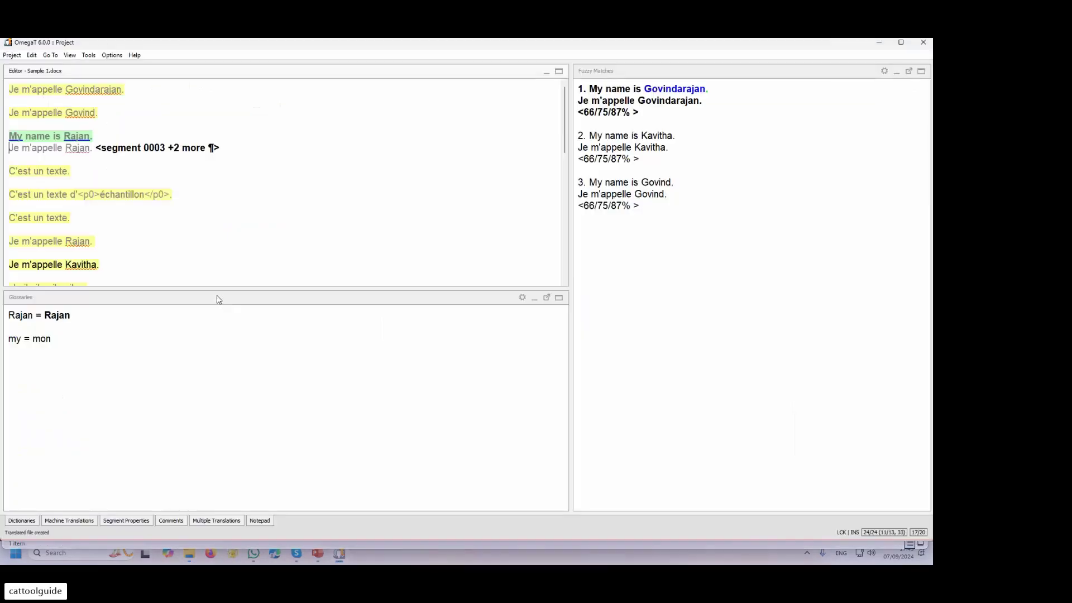
- Create the translated files for the whole project and switch to File Explorer to view the target folder
click(13, 55)
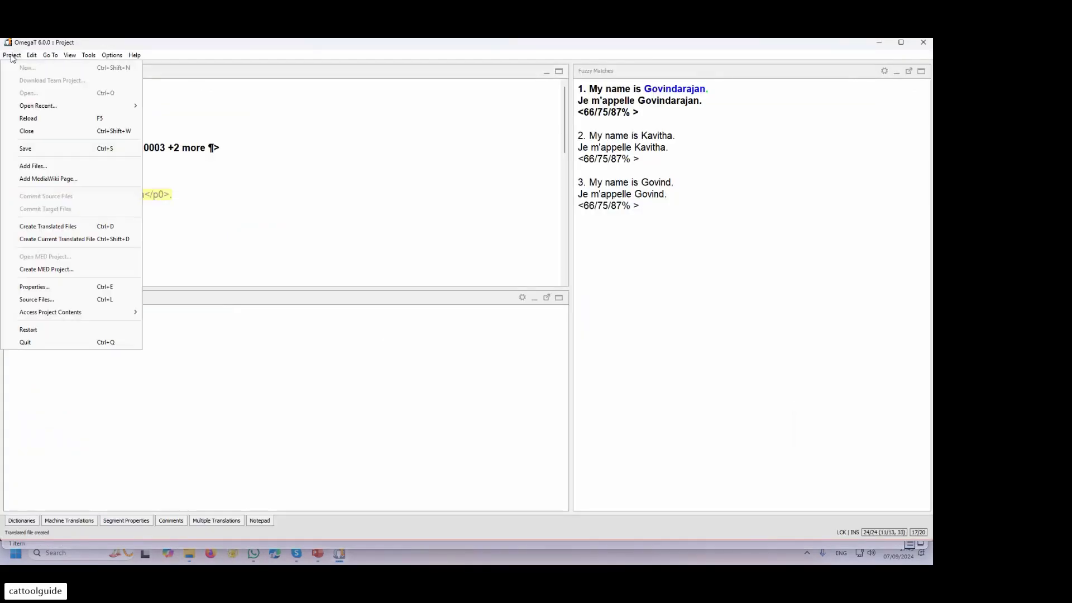
click(51, 227)
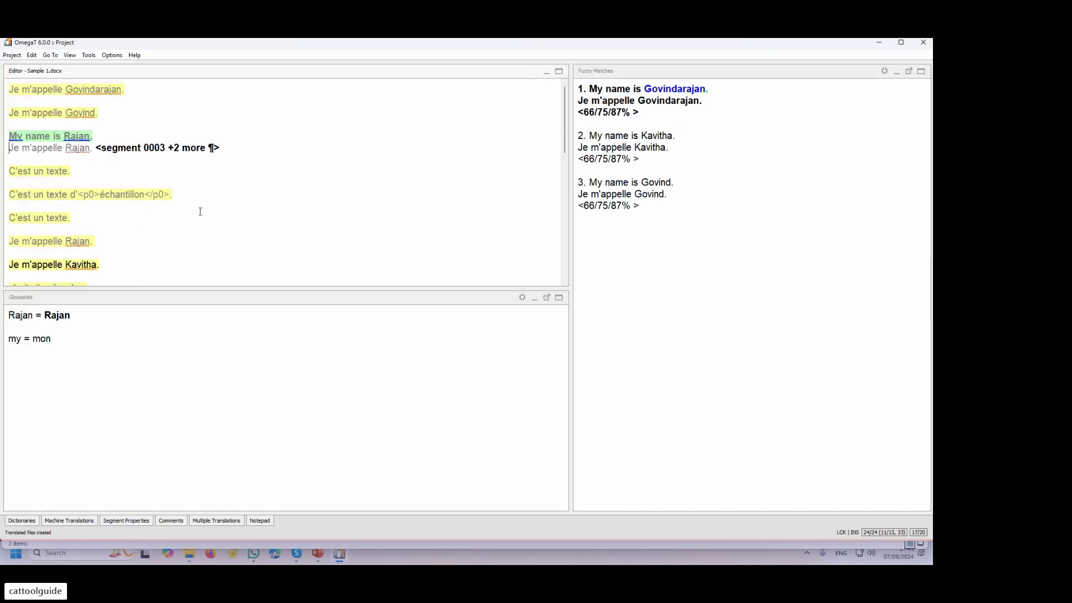
key(alt+Tab)
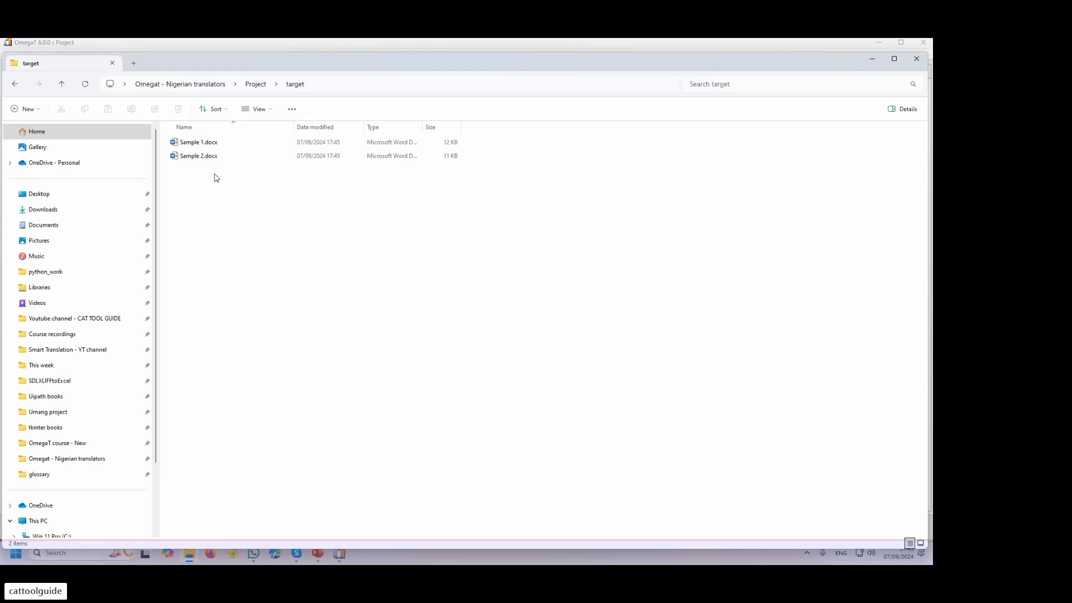
- Go to the project's source folder and open Sample 1.docx from it
click(256, 84)
double_click(189, 184)
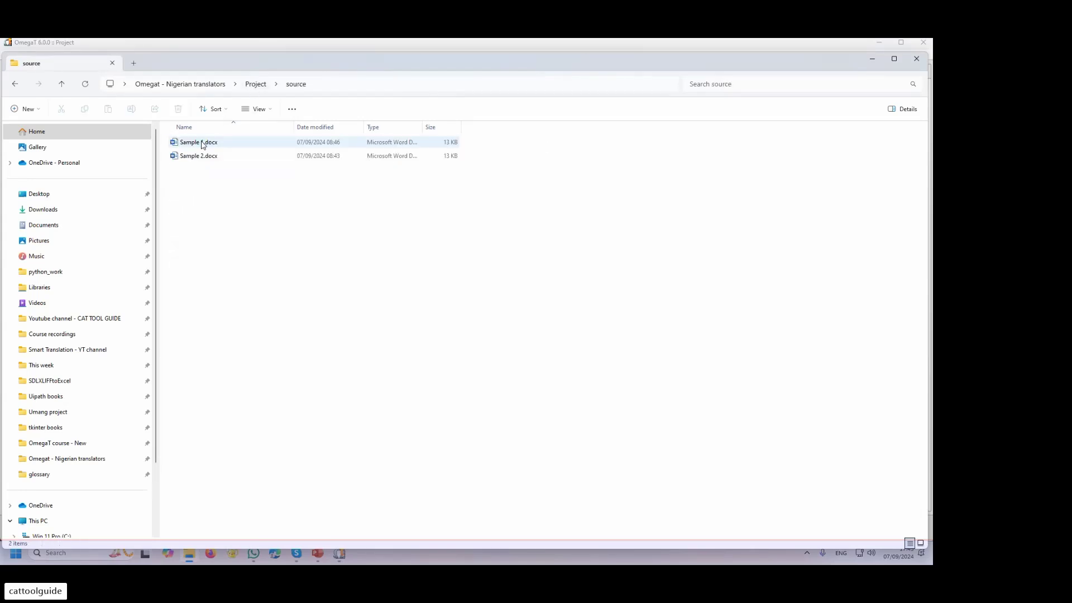
double_click(205, 144)
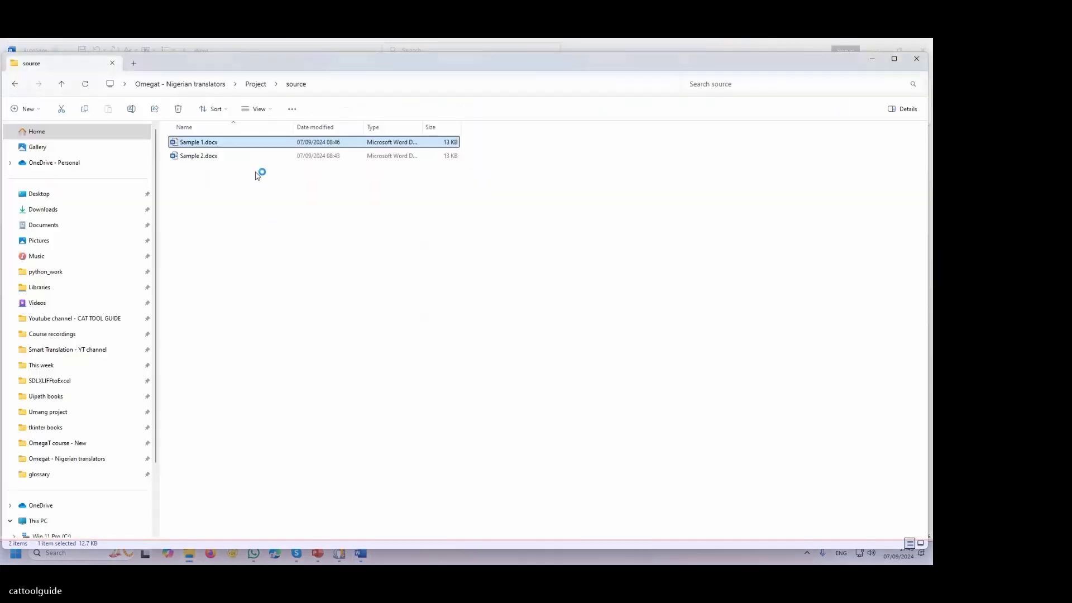
- Open the translated Sample 1.docx from the target folder, read through its text and close Word
click(255, 84)
click(189, 199)
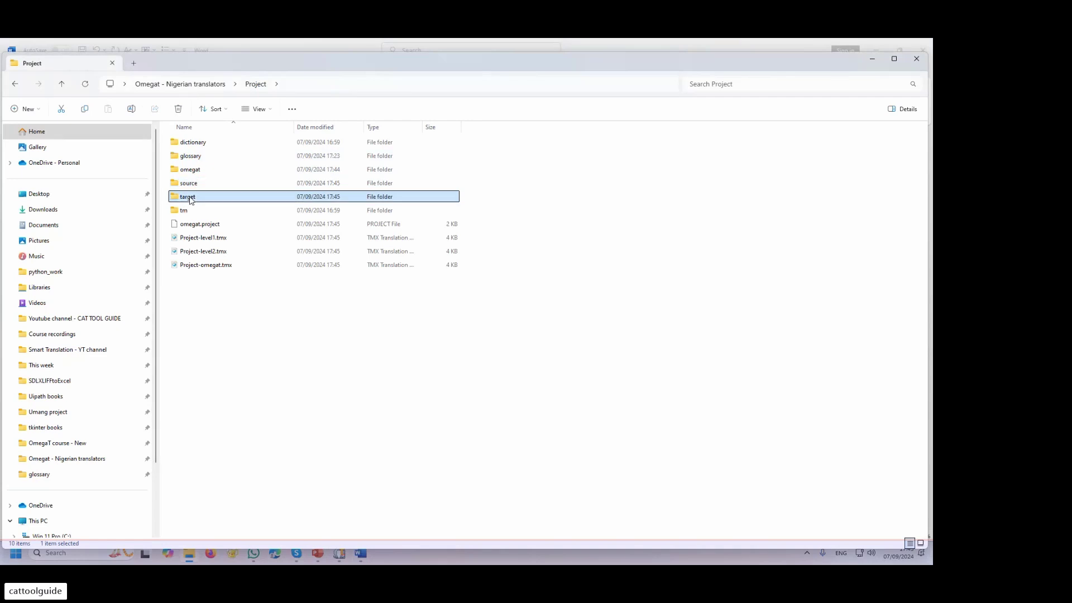
double_click(190, 199)
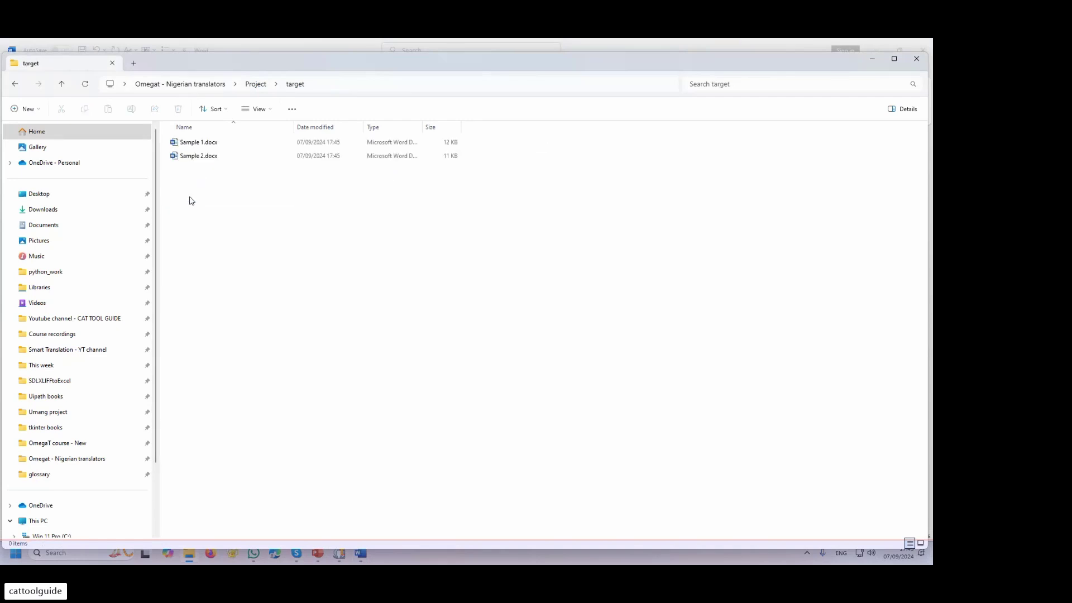
double_click(194, 143)
scroll(373, 385, down, 2)
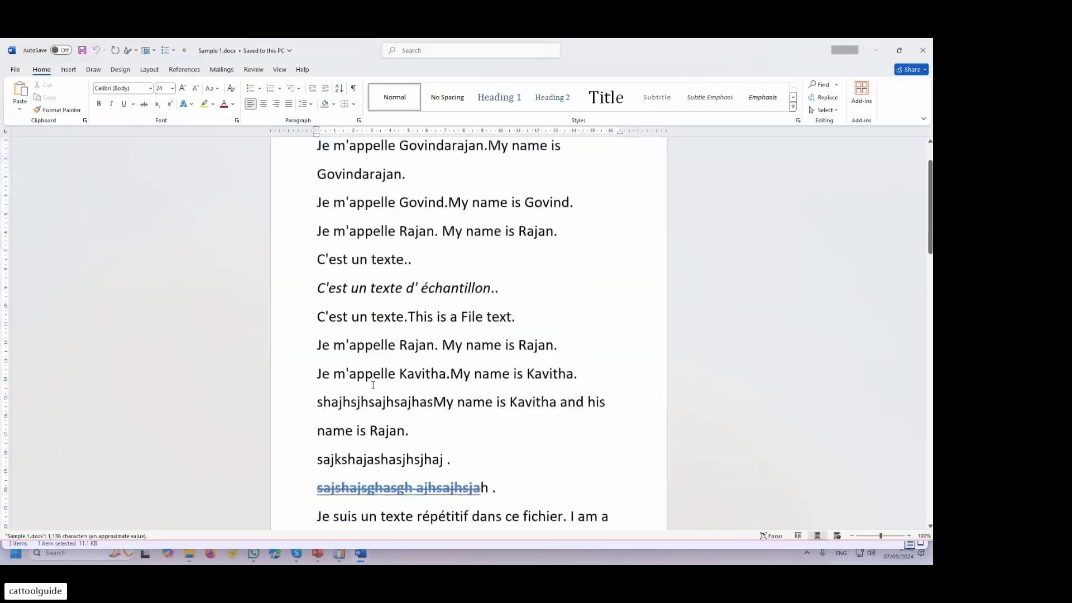
scroll(373, 385, down, 2)
scroll(373, 385, up, 4)
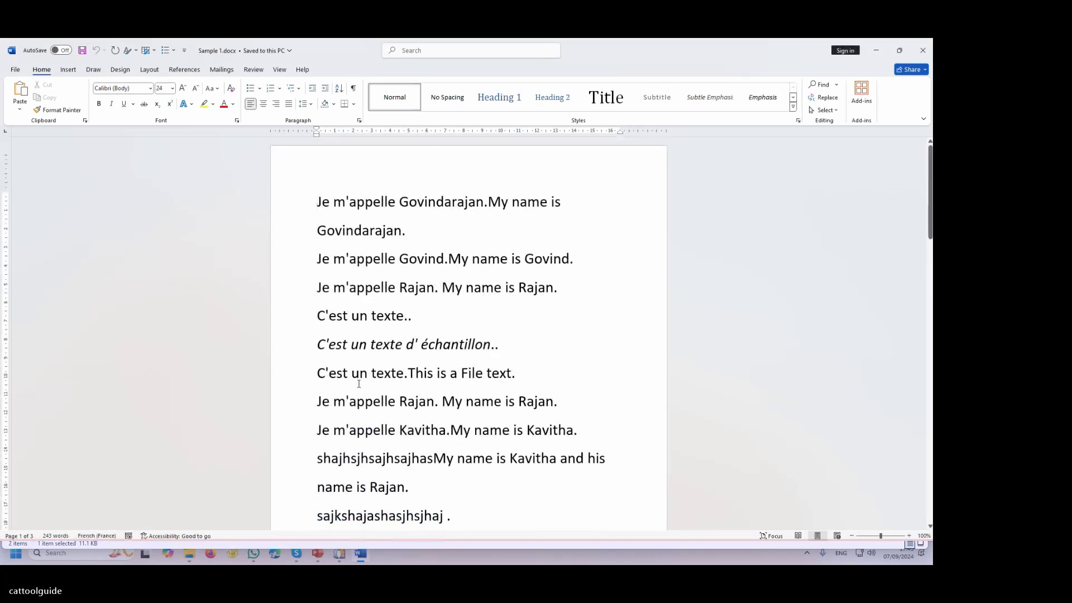
key(ctrl+w)
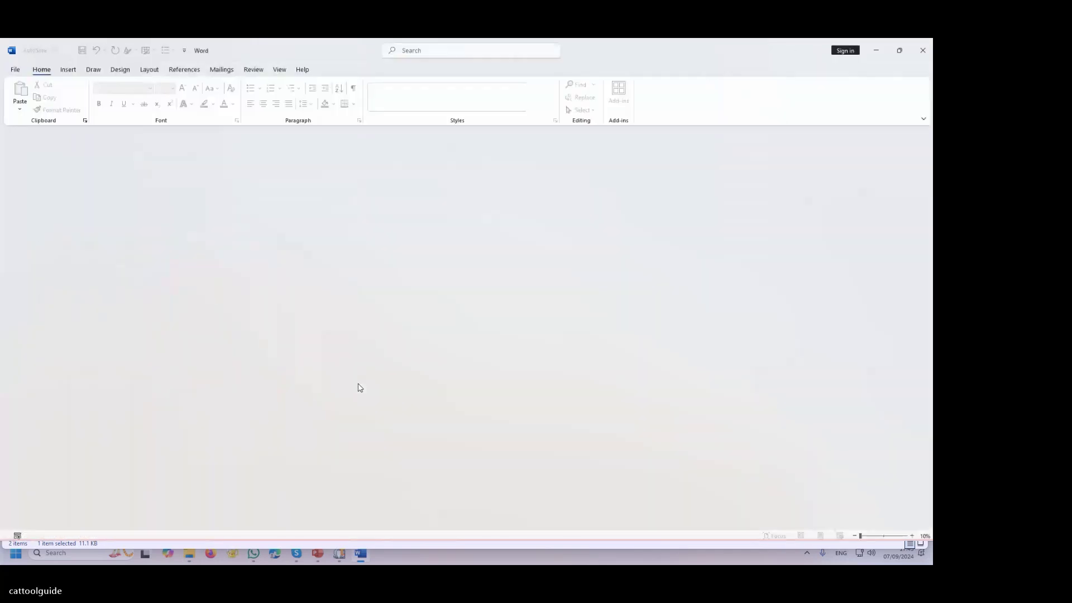
click(923, 51)
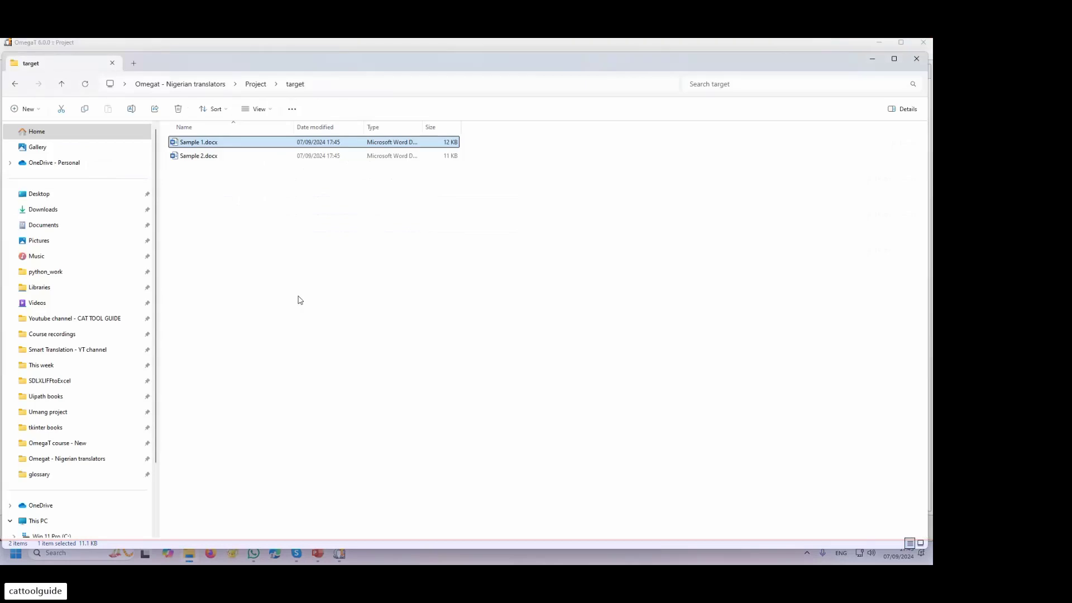
- Go up to the Project folder and examine Project-level1.tmx, Project-level2.tmx and Project-omegat.tmx
key(alt+Up)
click(217, 267)
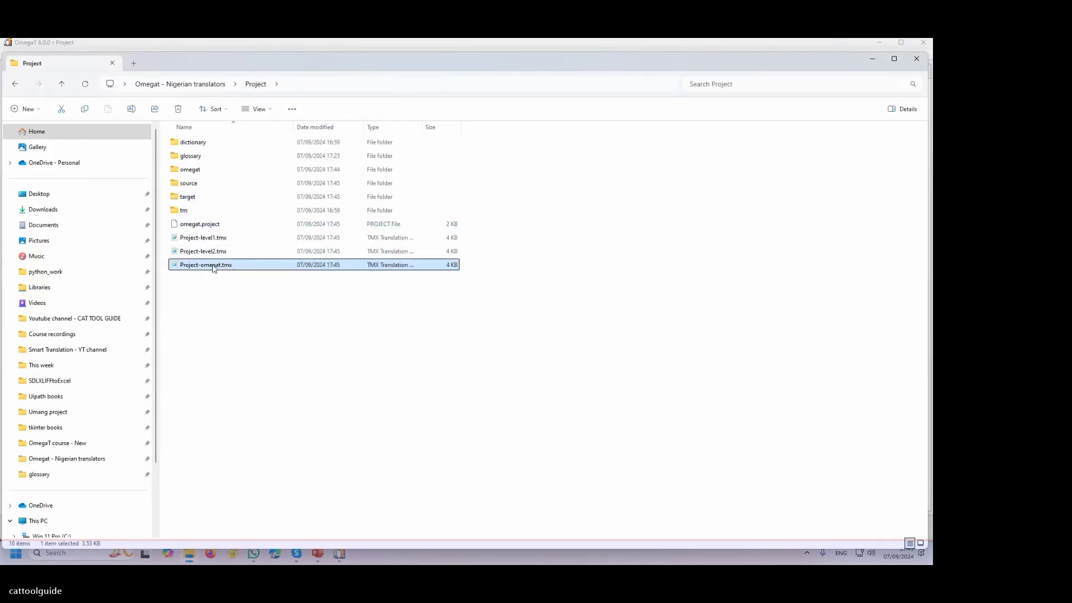
click(201, 239)
click(199, 253)
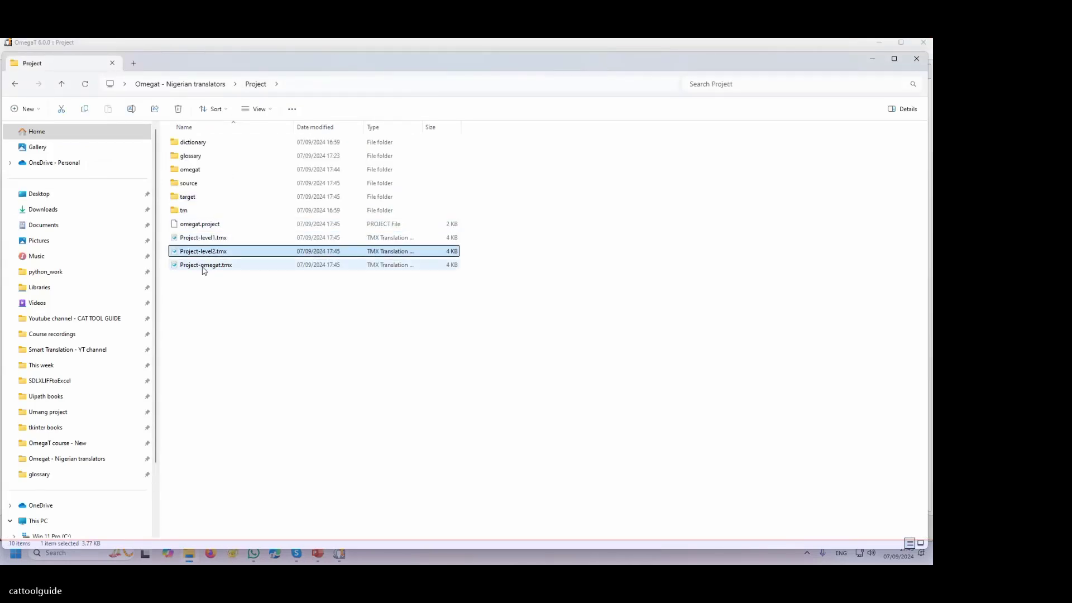
click(204, 267)
click(206, 240)
click(211, 252)
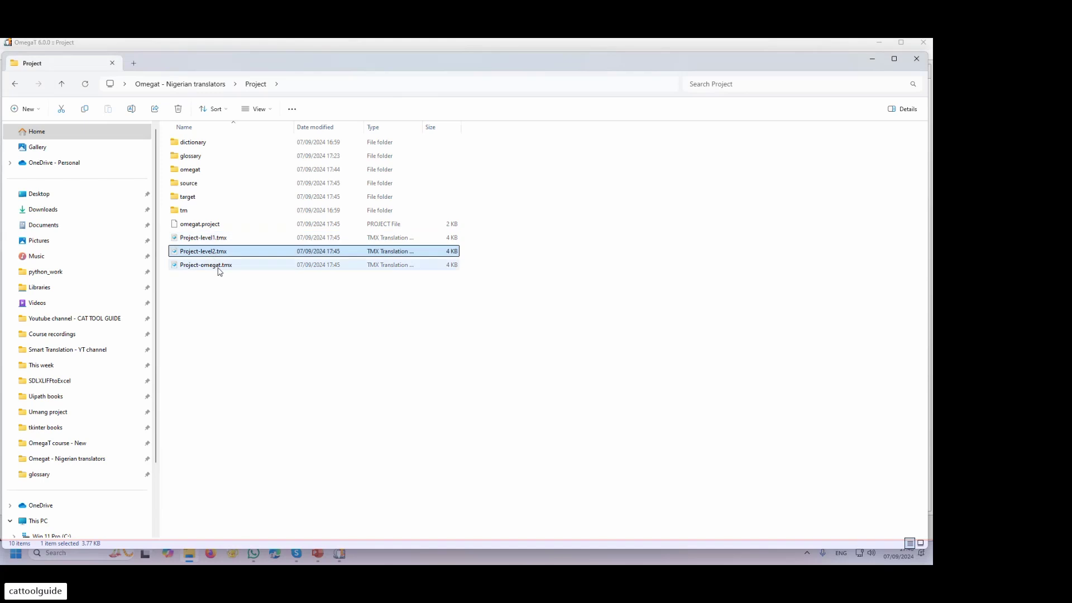
click(219, 268)
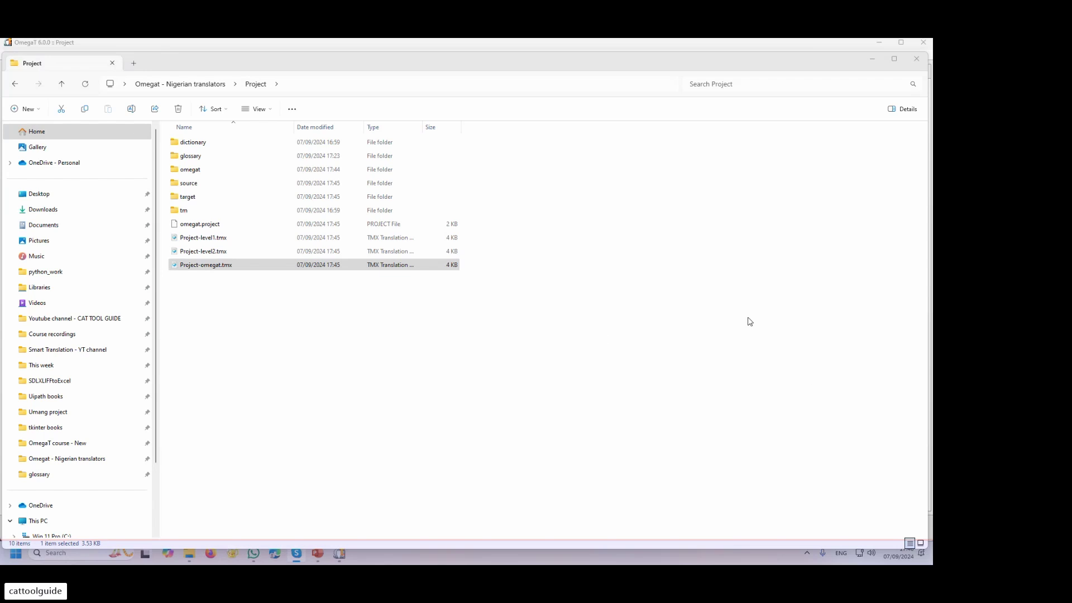
click(224, 263)
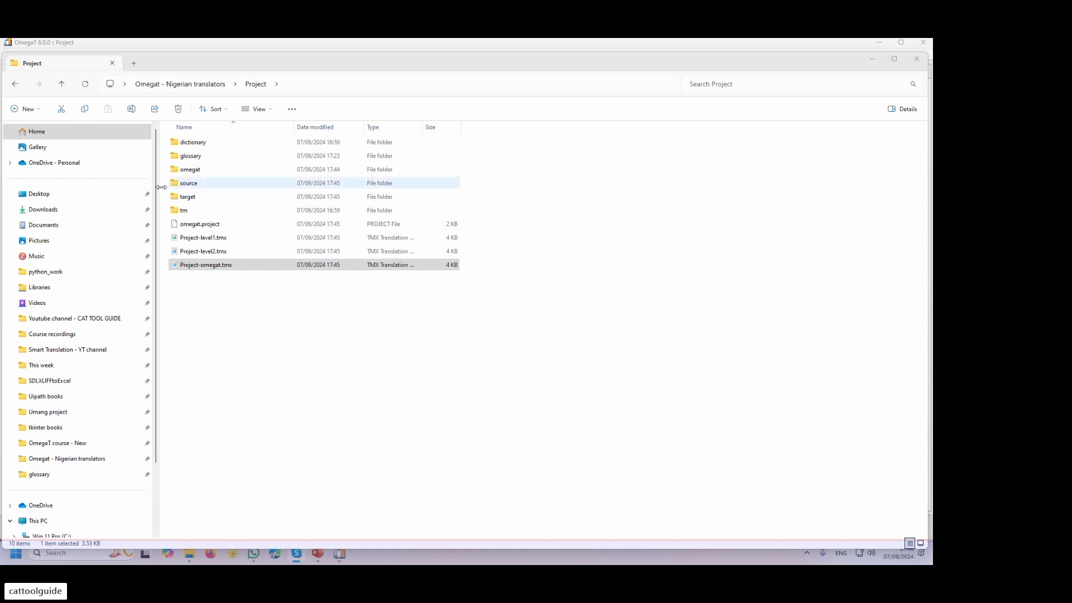
- Look inside the auto subfolder of tm, go back to the Project folder and minimise File Explorer
double_click(184, 210)
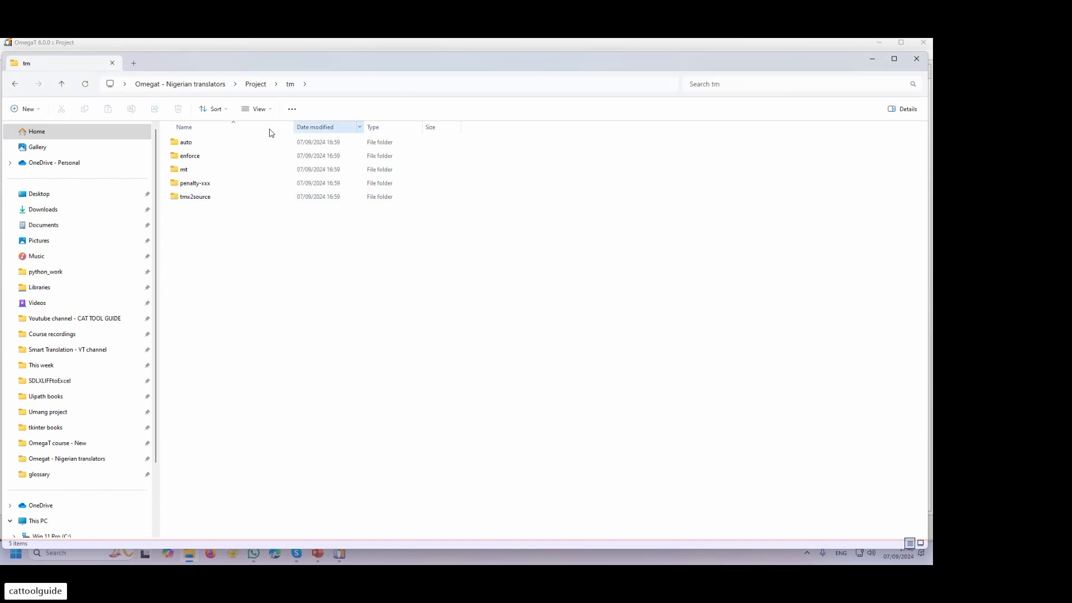
click(183, 145)
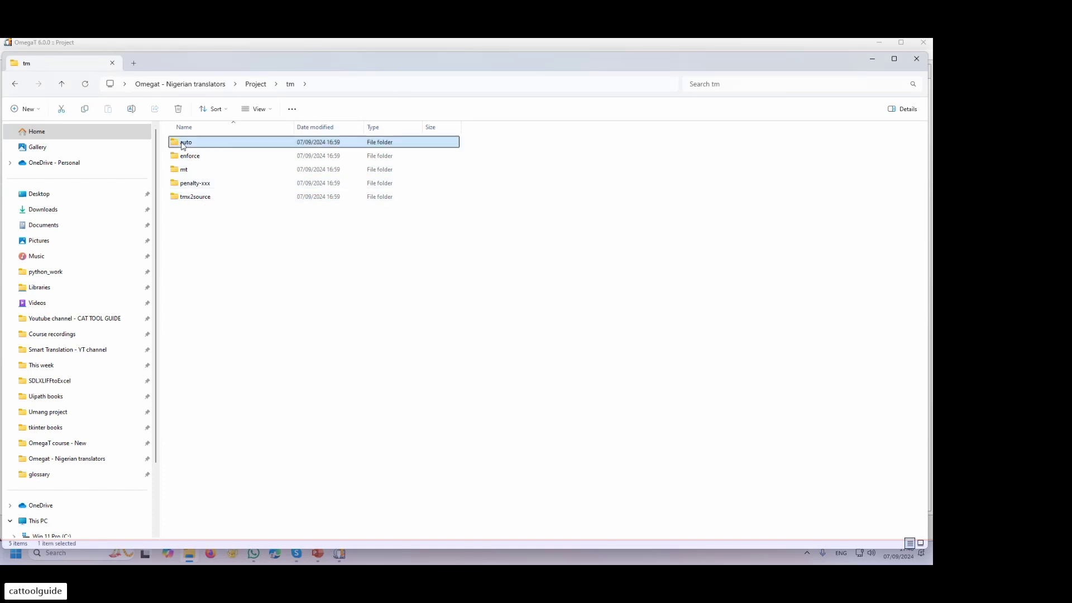
double_click(183, 144)
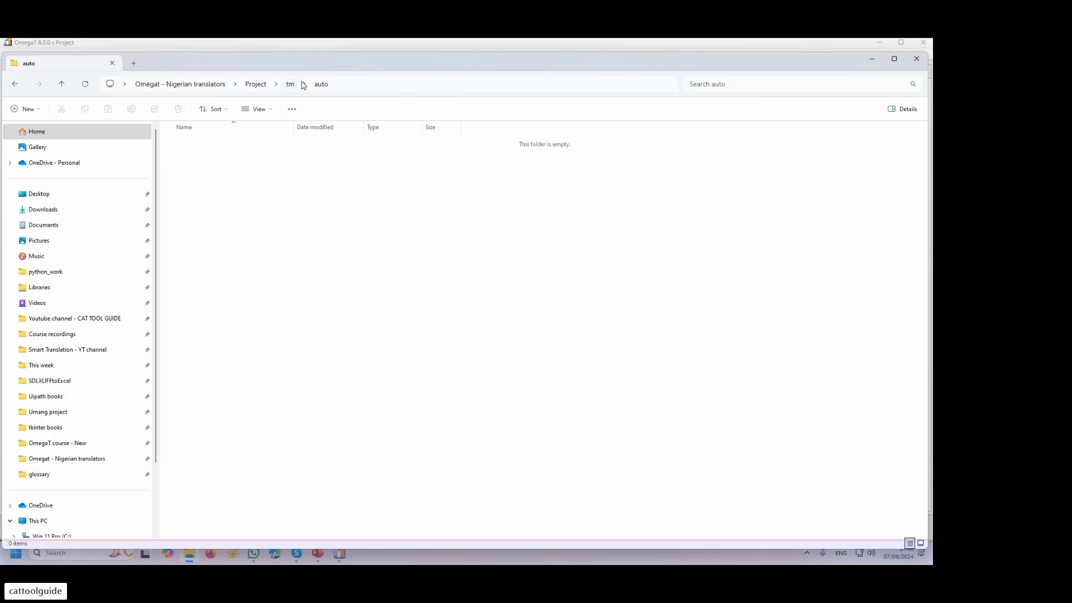
click(256, 85)
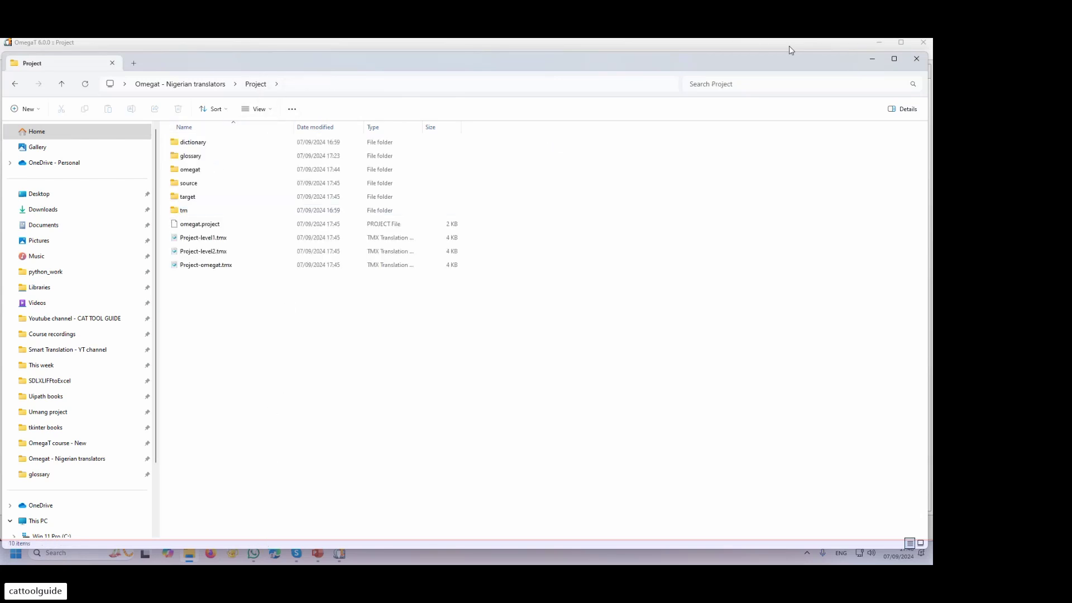
click(869, 60)
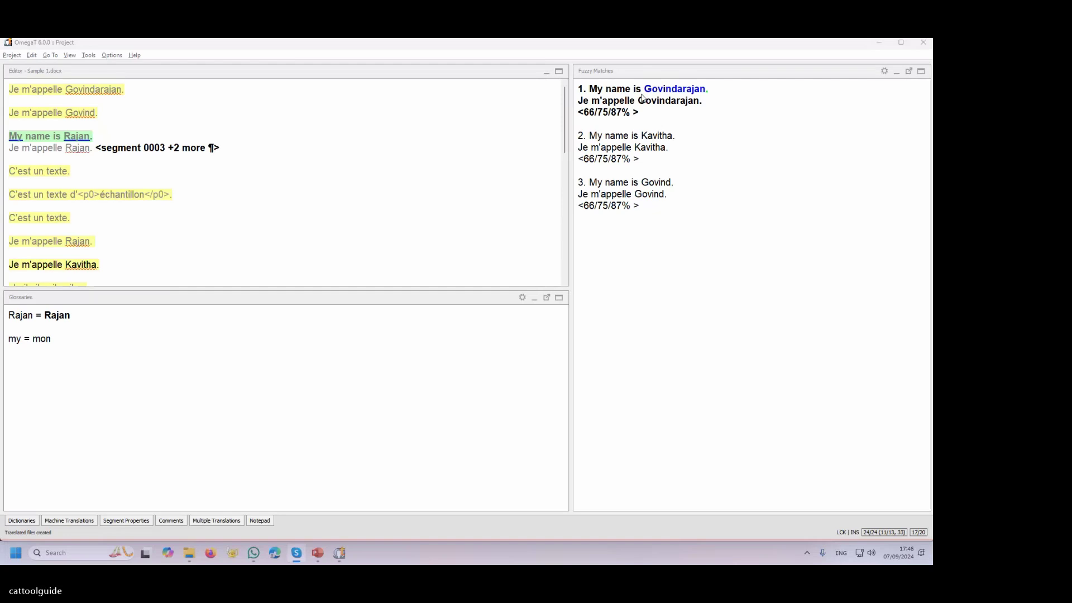
- Minimise OmegaT and open the target folder inside Project from the Omegat - Nigerian translators folder
click(879, 43)
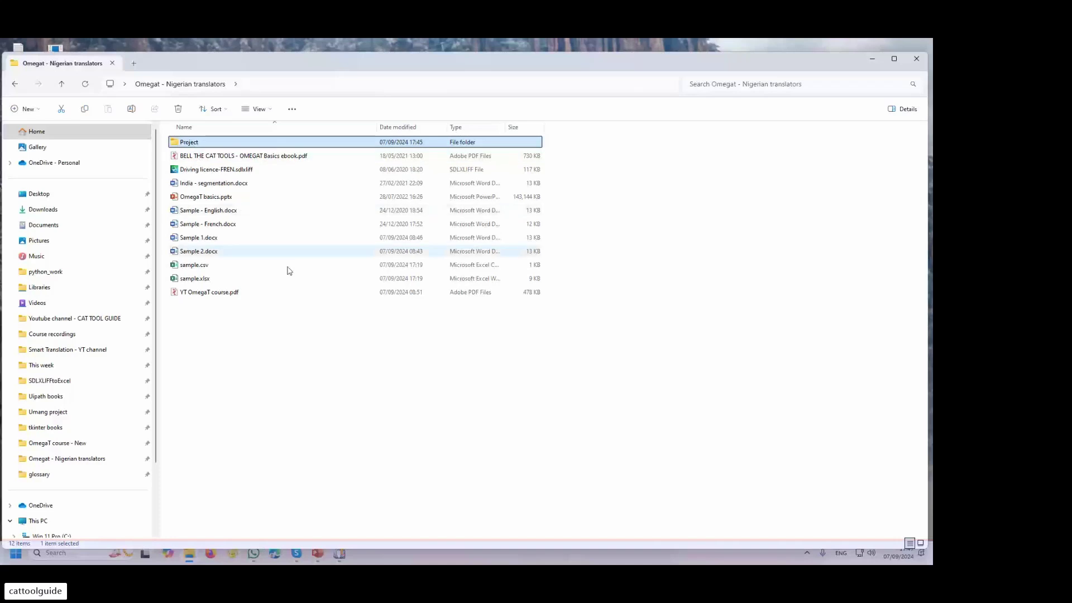
click(309, 376)
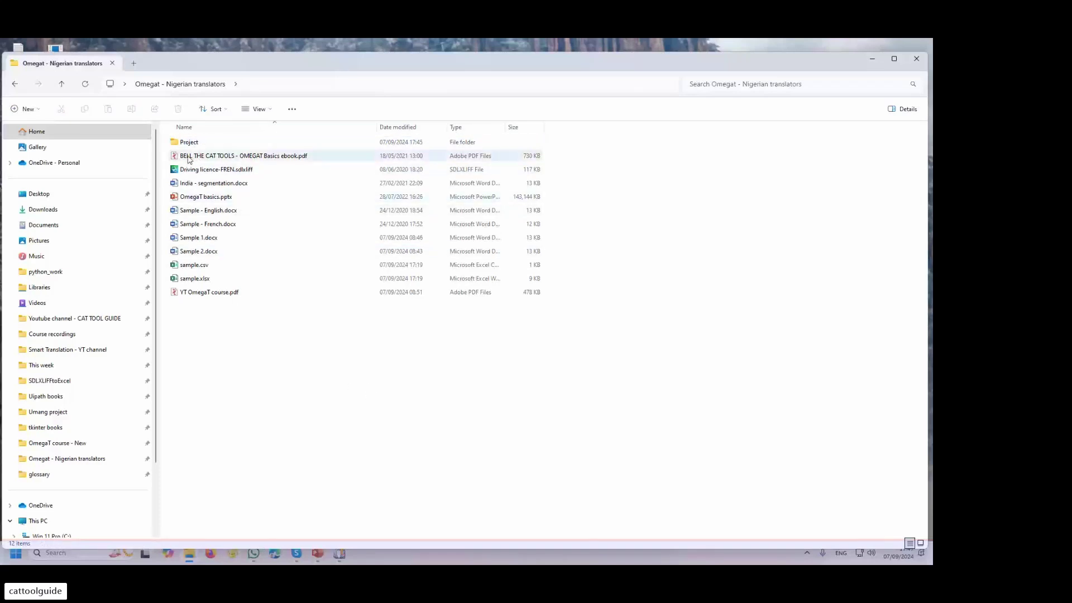
double_click(189, 144)
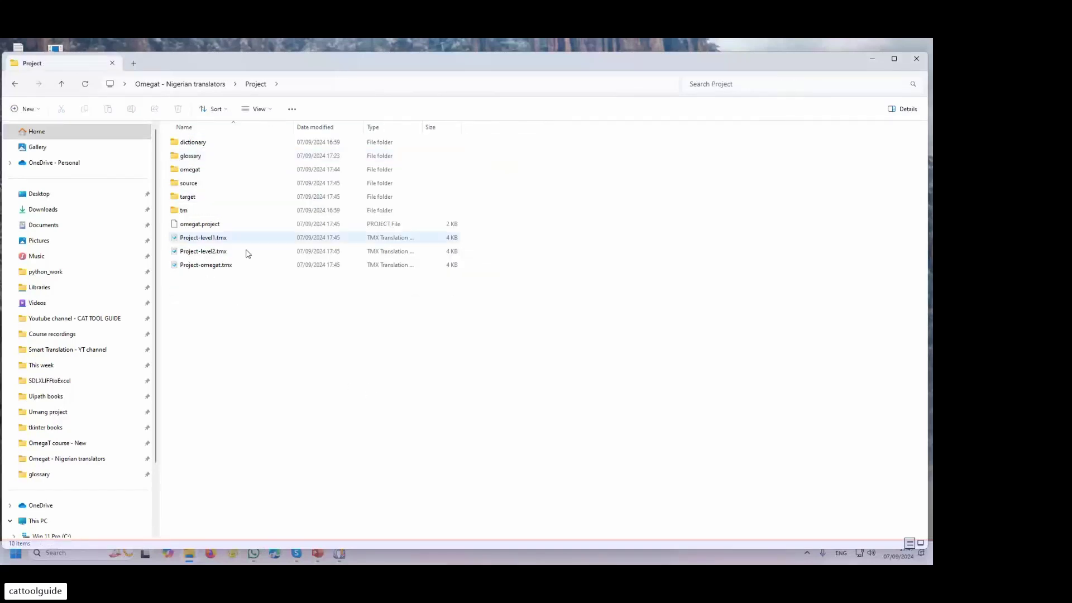
click(193, 198)
double_click(192, 198)
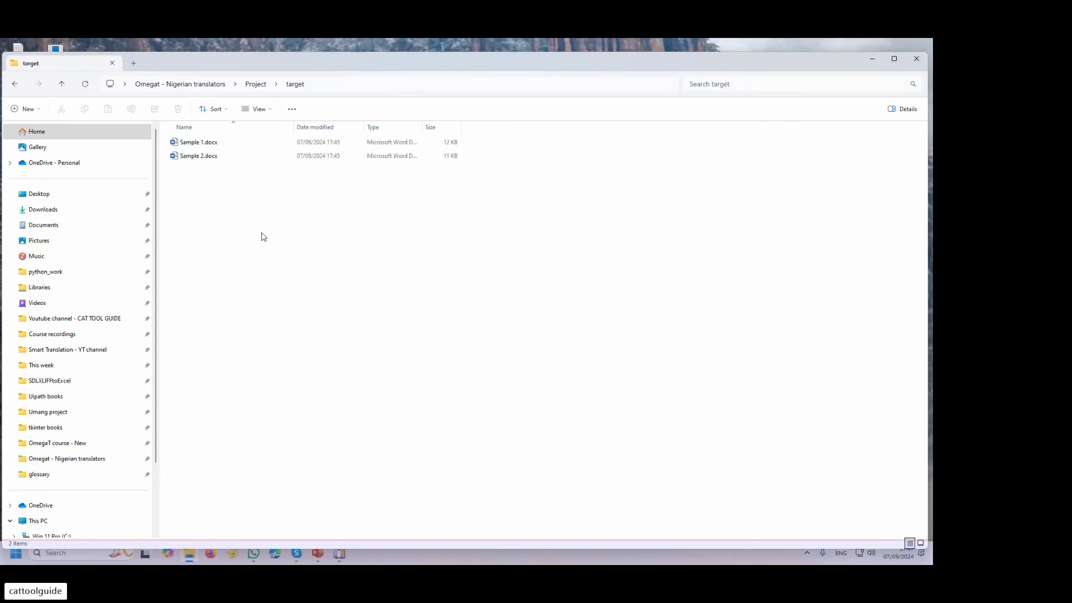
- Move Sample 1.docx and Sample 2.docx from target to the Omegat - Nigerian translators folder, keeping only the target versions of the conflicting files
click(204, 143)
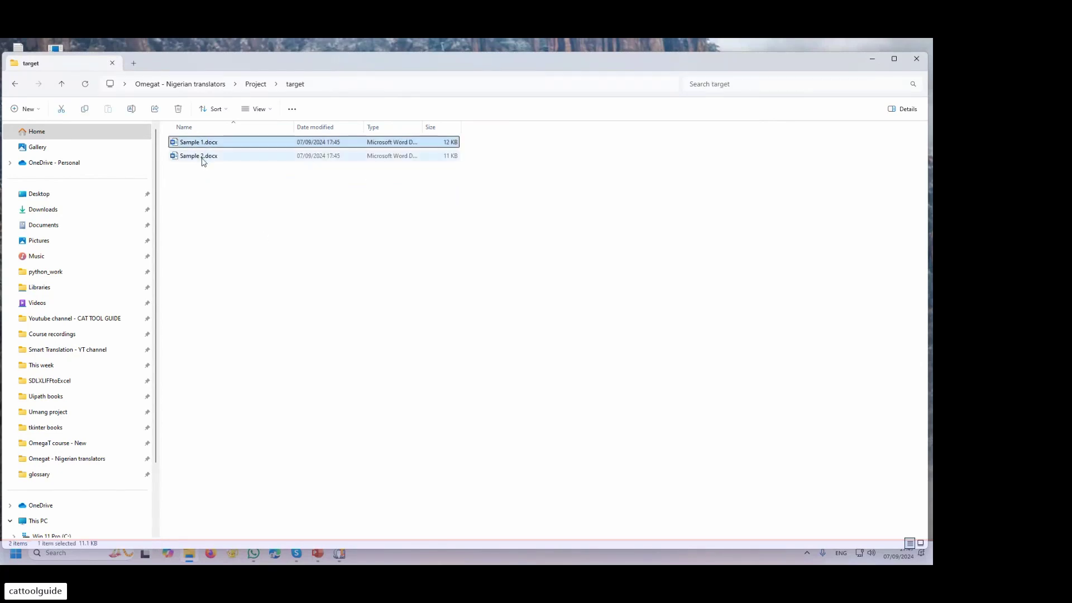
ctrl+click(203, 156)
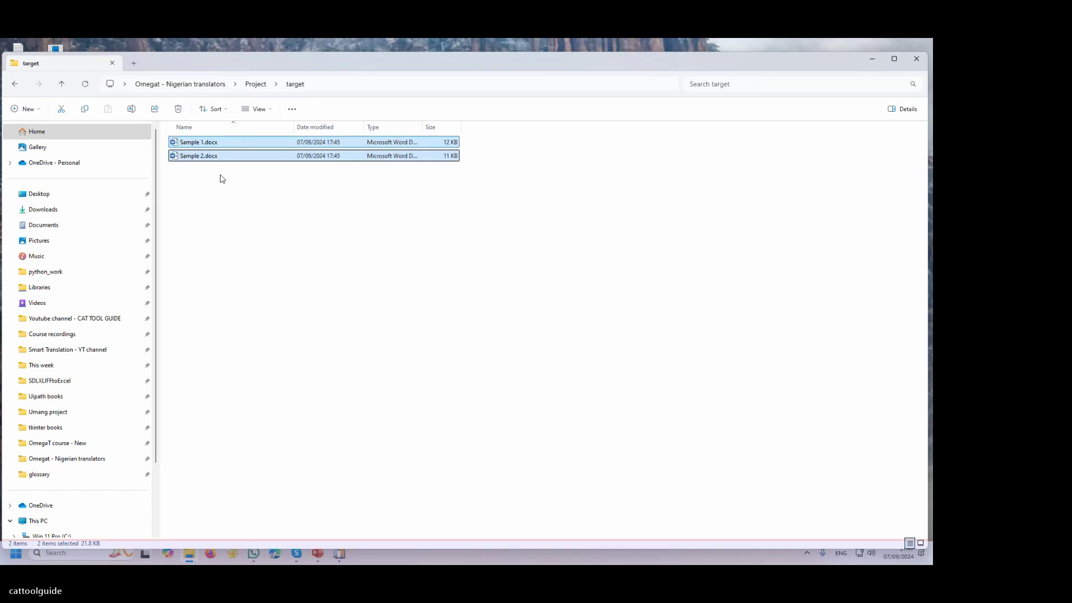
click(255, 84)
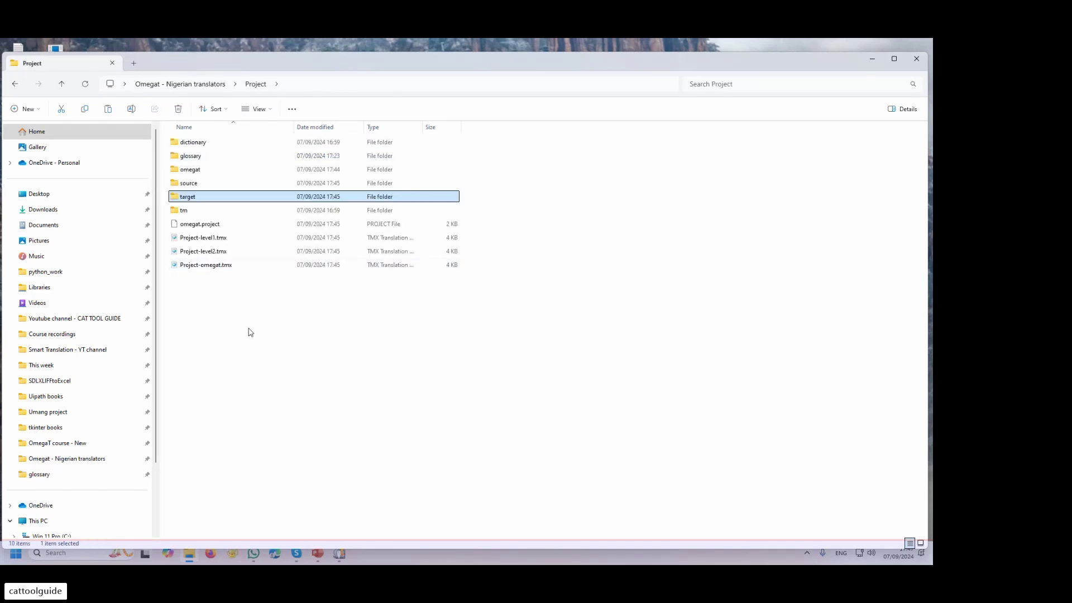
click(214, 85)
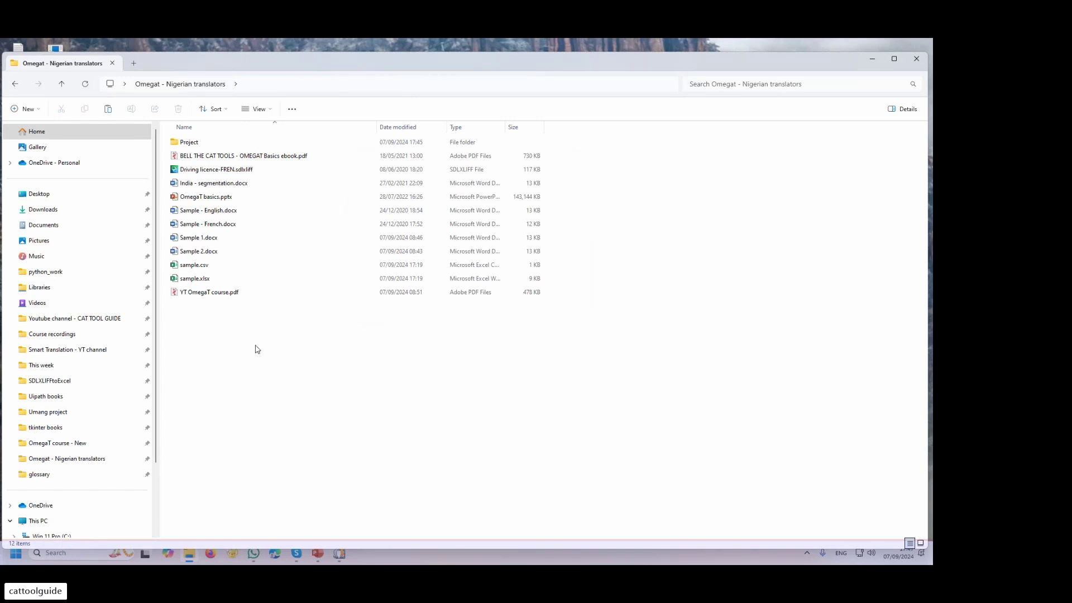
key(ctrl+v)
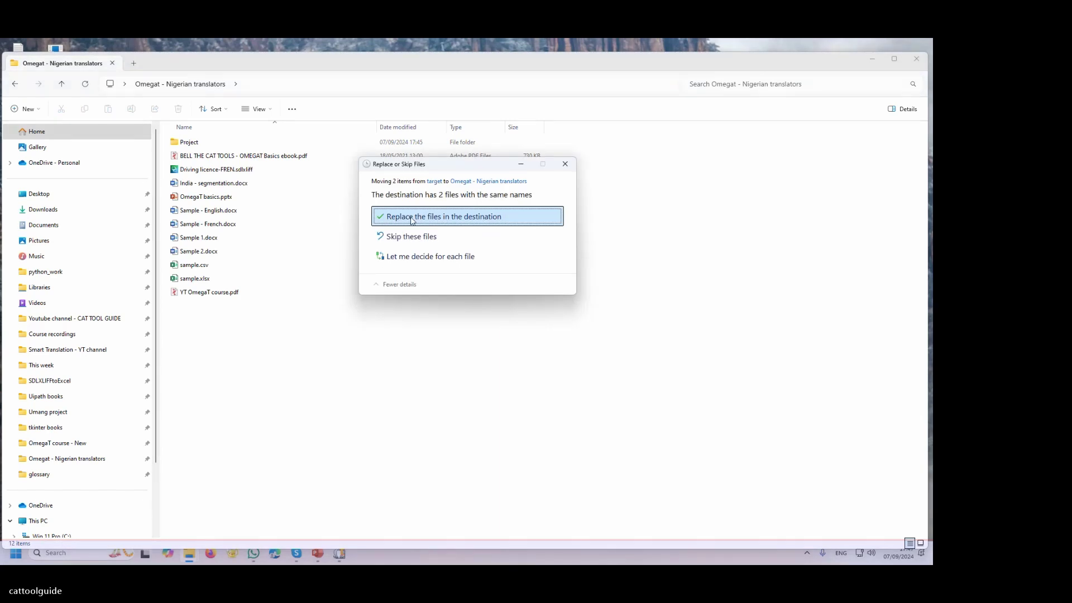
click(411, 258)
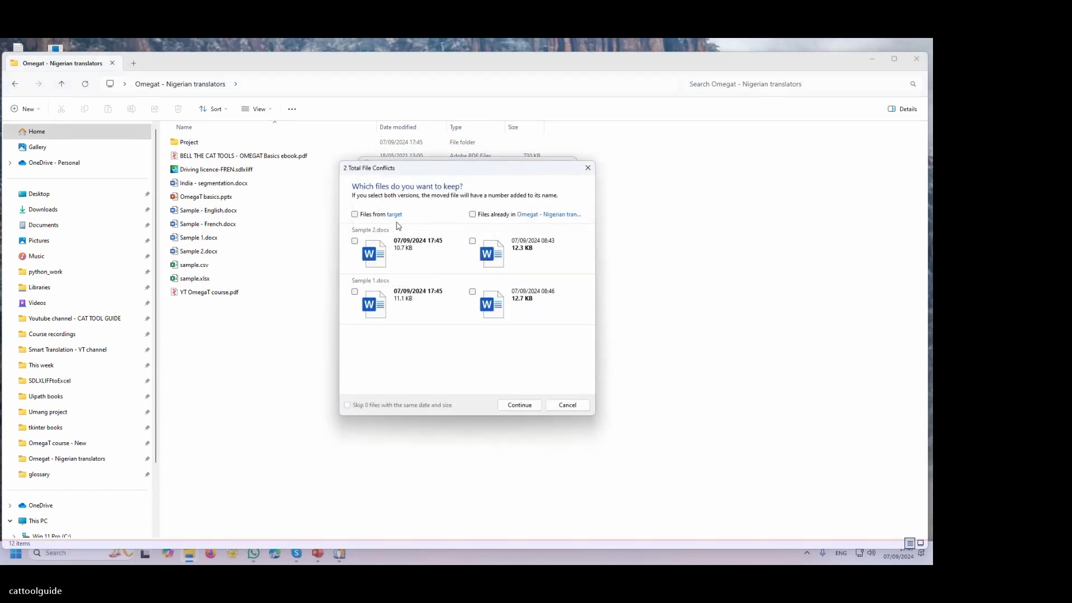
click(355, 215)
click(519, 405)
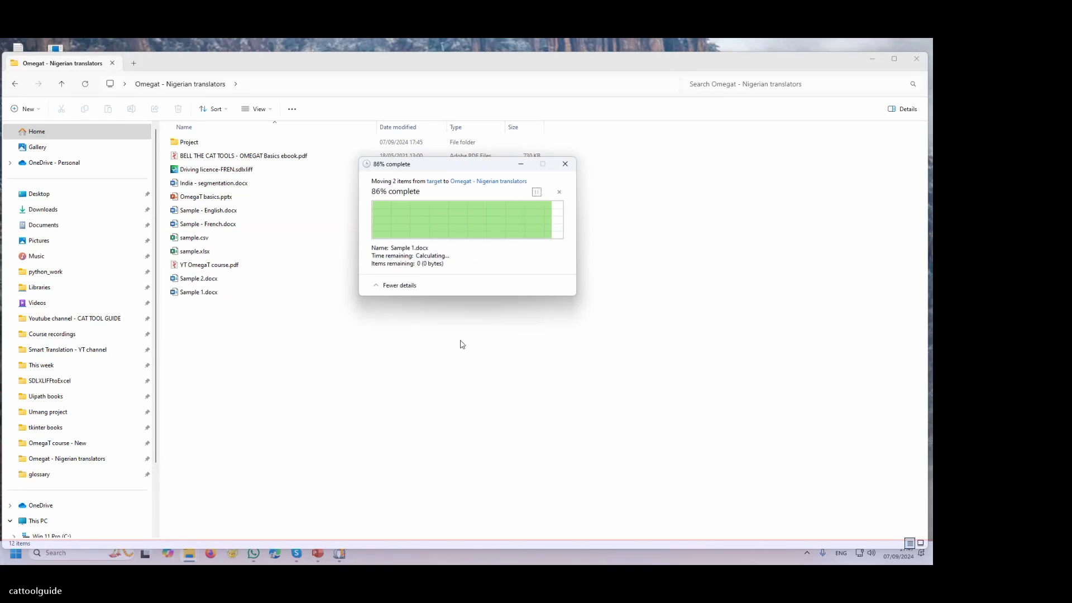
- Move both Sample documents from the Project's source folder to the Omegat - Nigerian translators folder, replacing the files with the same names
double_click(189, 143)
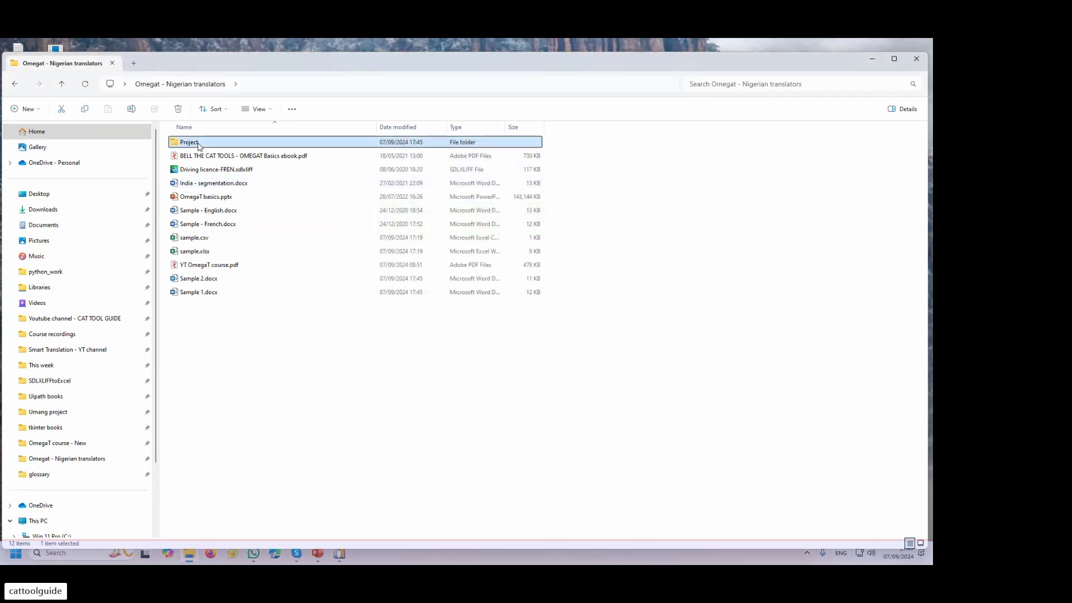
double_click(193, 184)
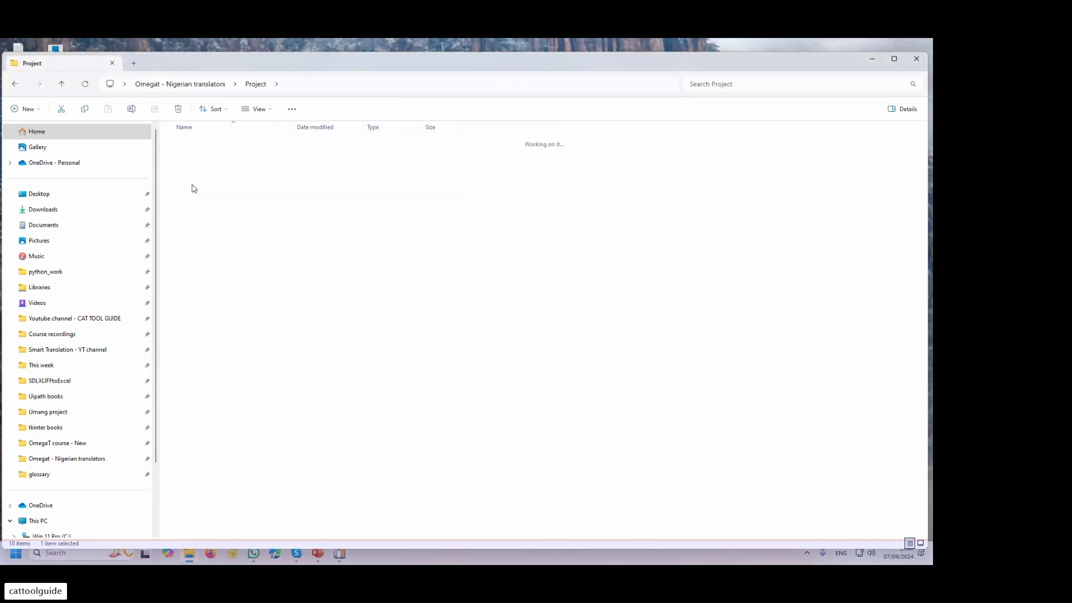
click(212, 161)
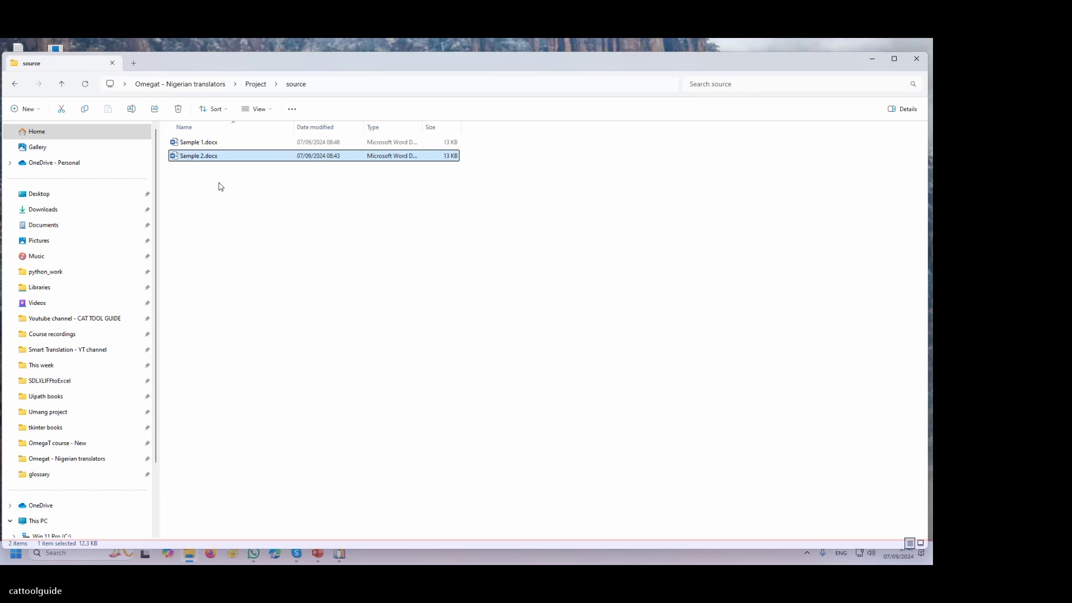
key(ctrl+a)
click(255, 83)
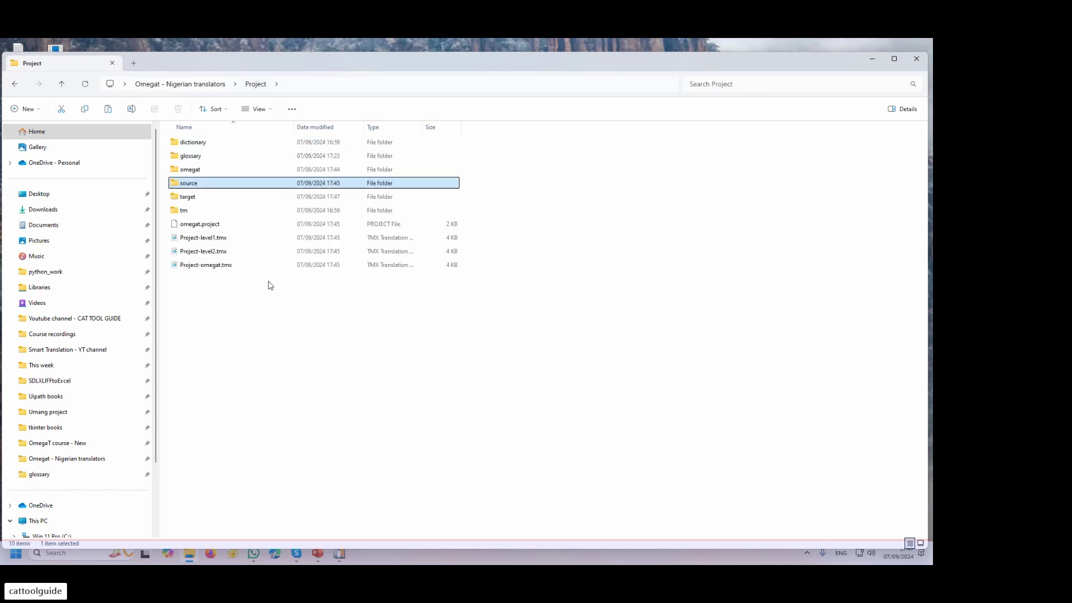
click(206, 85)
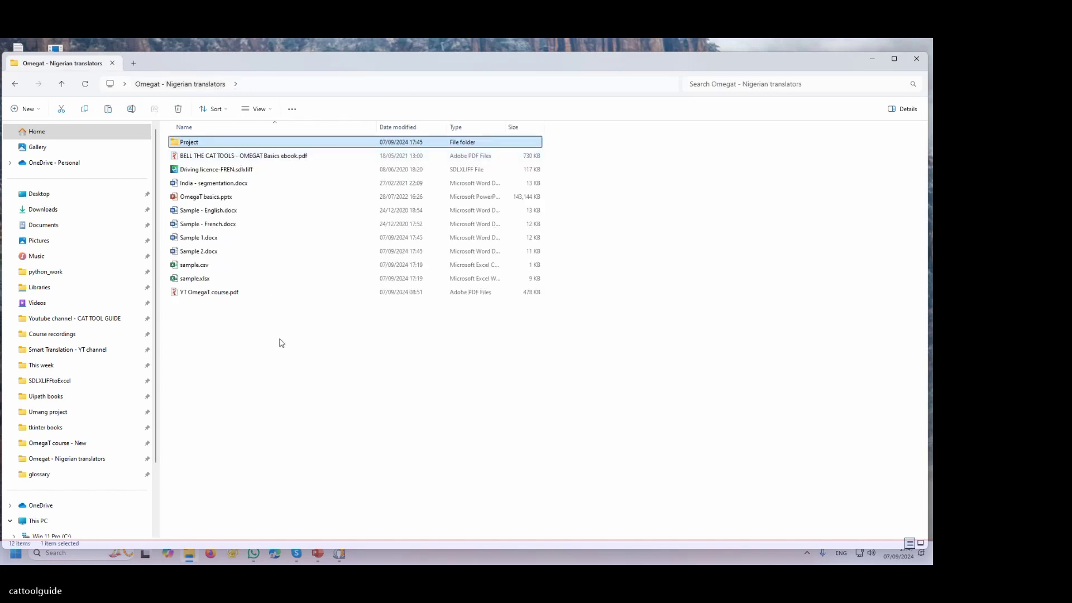
click(281, 348)
key(ctrl+v)
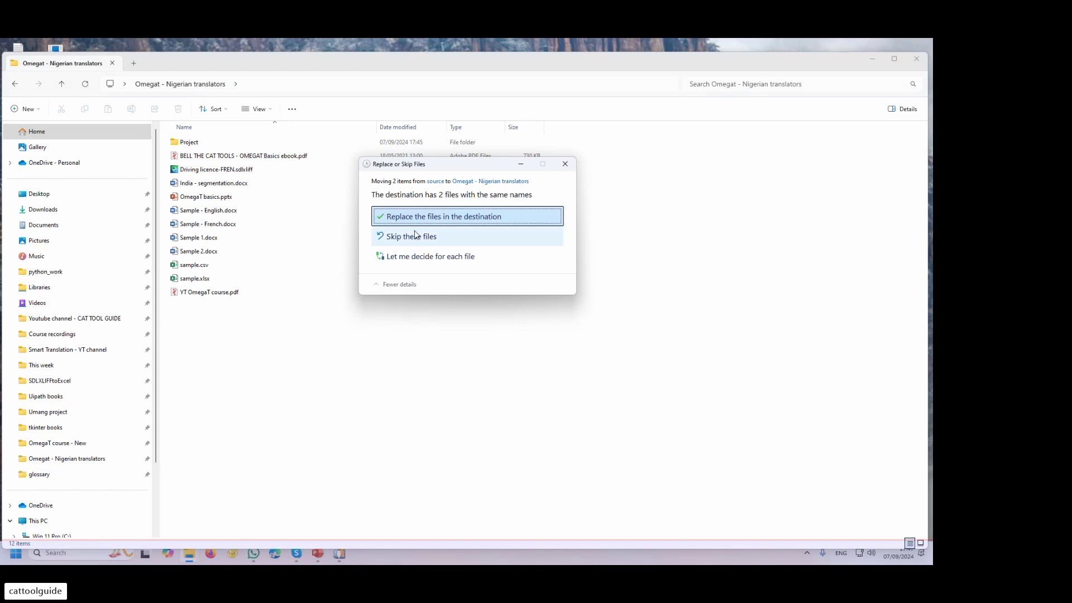
click(441, 217)
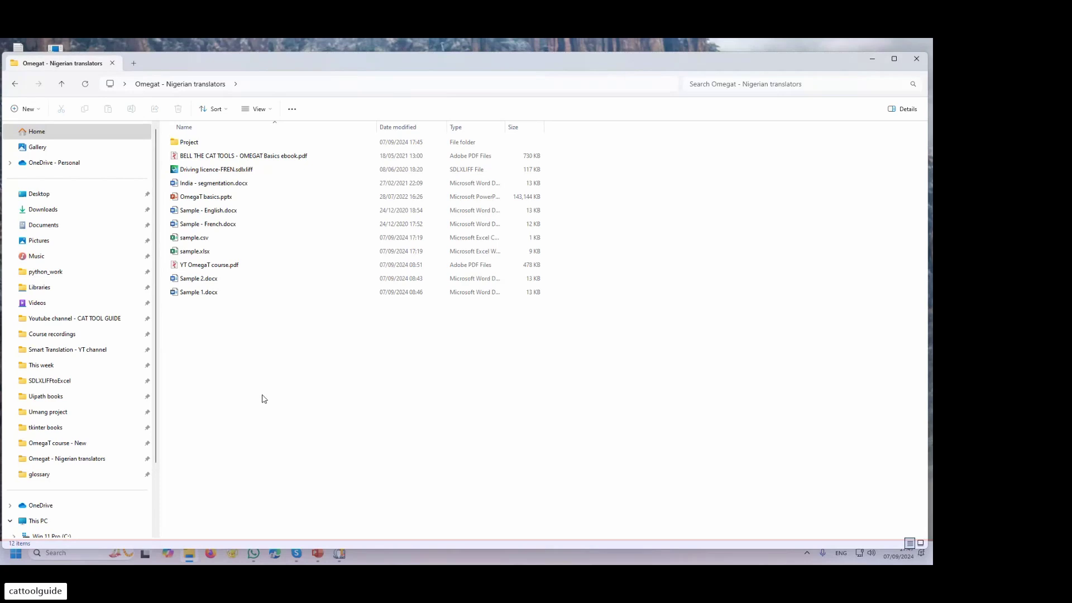
- Open the source folder inside Project again to check its contents
click(185, 144)
double_click(184, 143)
double_click(190, 183)
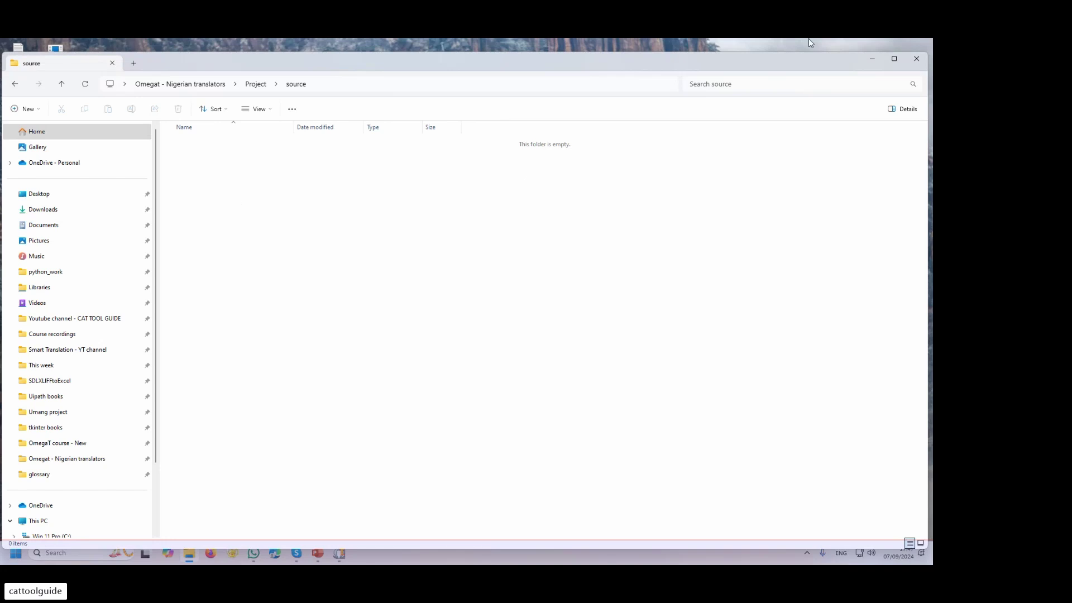
- Put File Explorer away and bring the OmegaT project window to the front
click(873, 61)
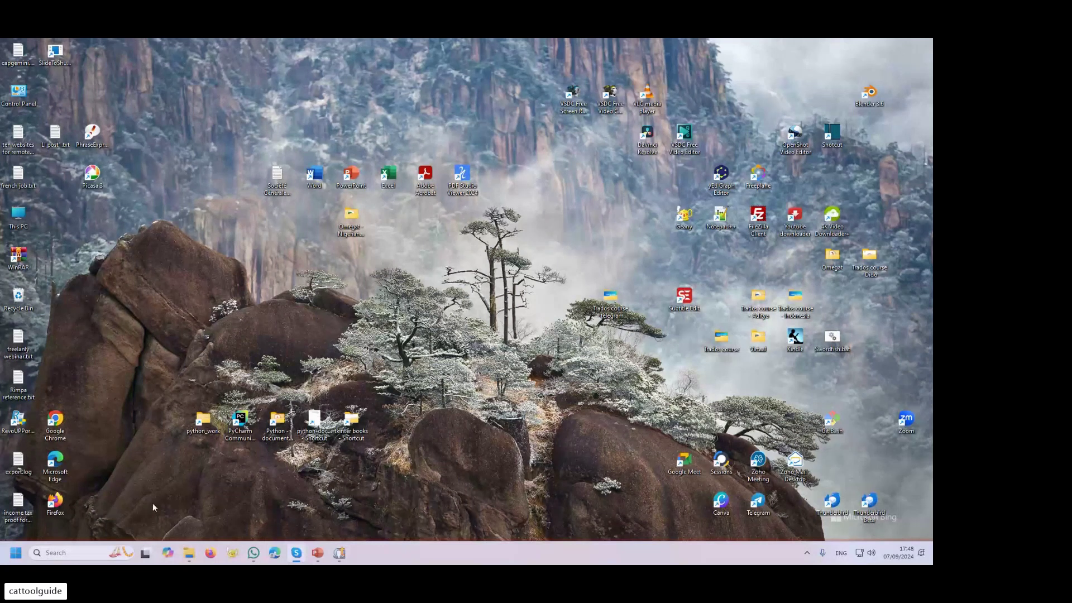
click(190, 552)
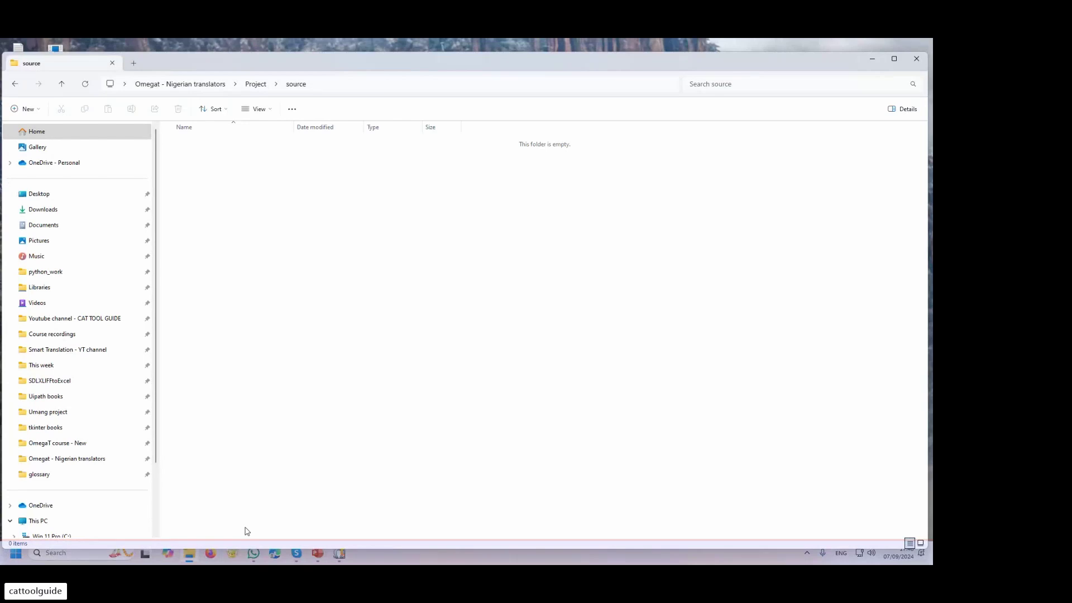
click(189, 554)
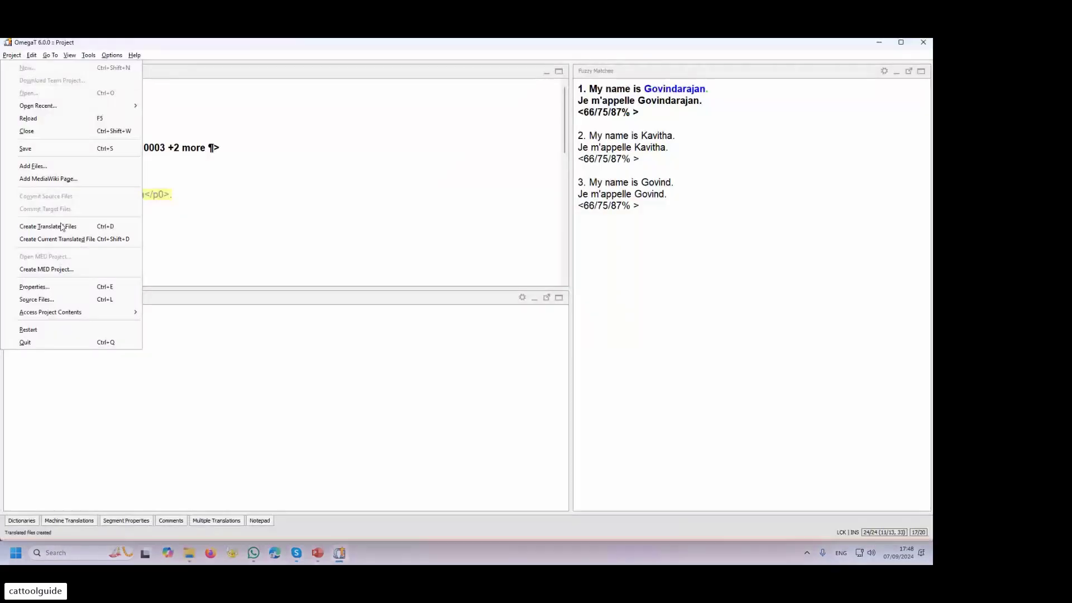
click(190, 554)
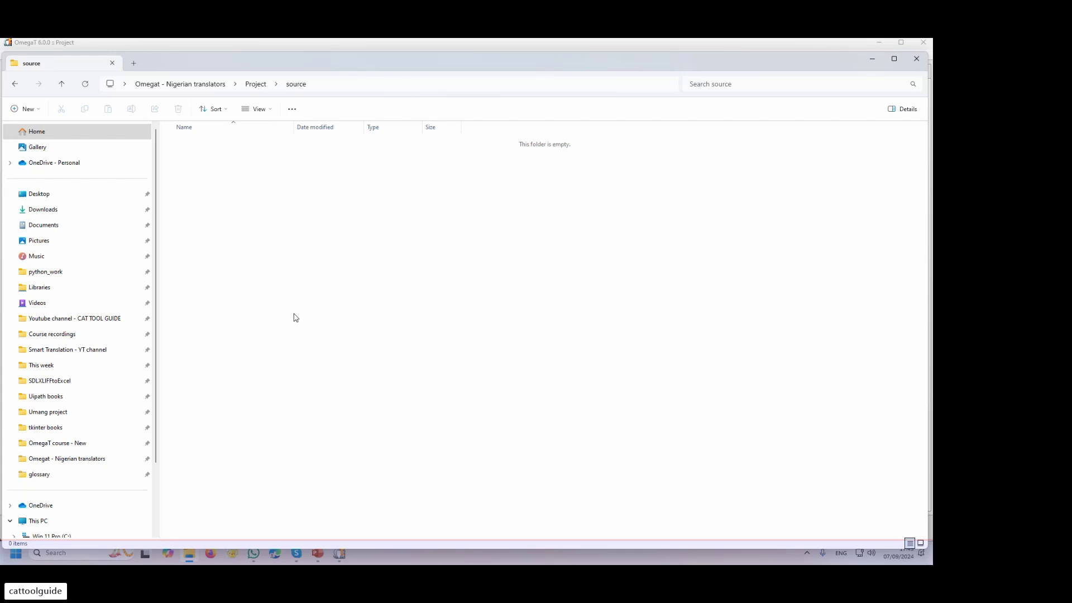
click(895, 58)
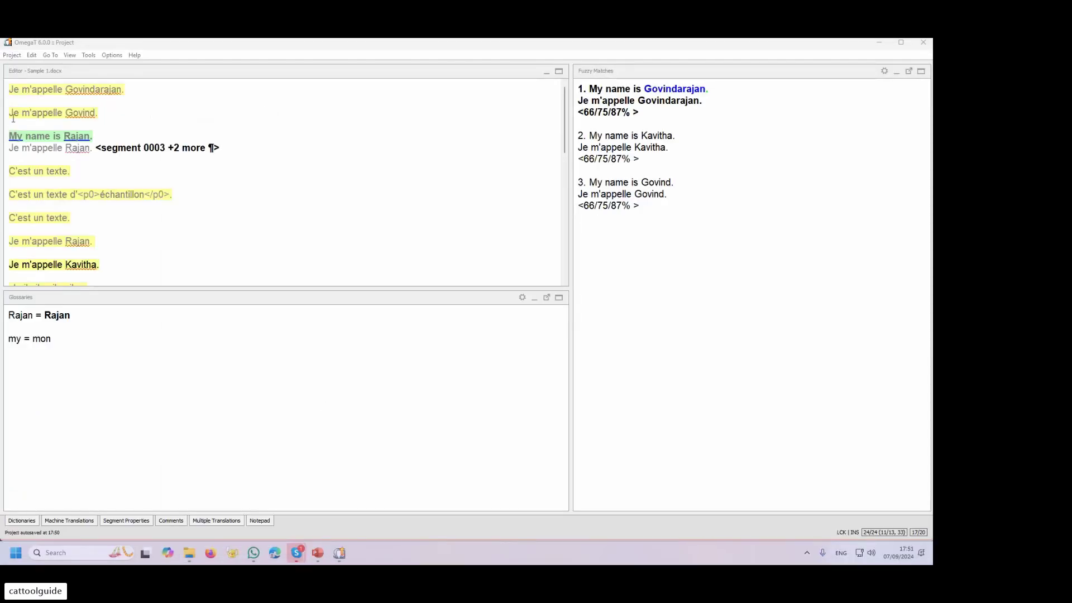
- Open OmegaT's Scripting window, try its script editor with a few placeholder characters and close the window without saving
click(88, 57)
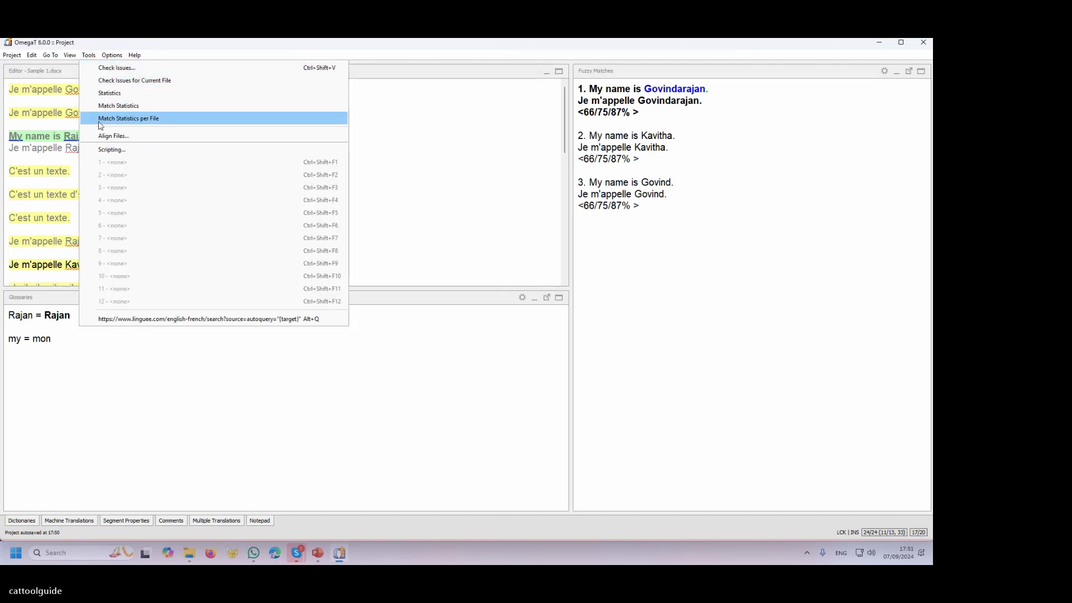
click(103, 156)
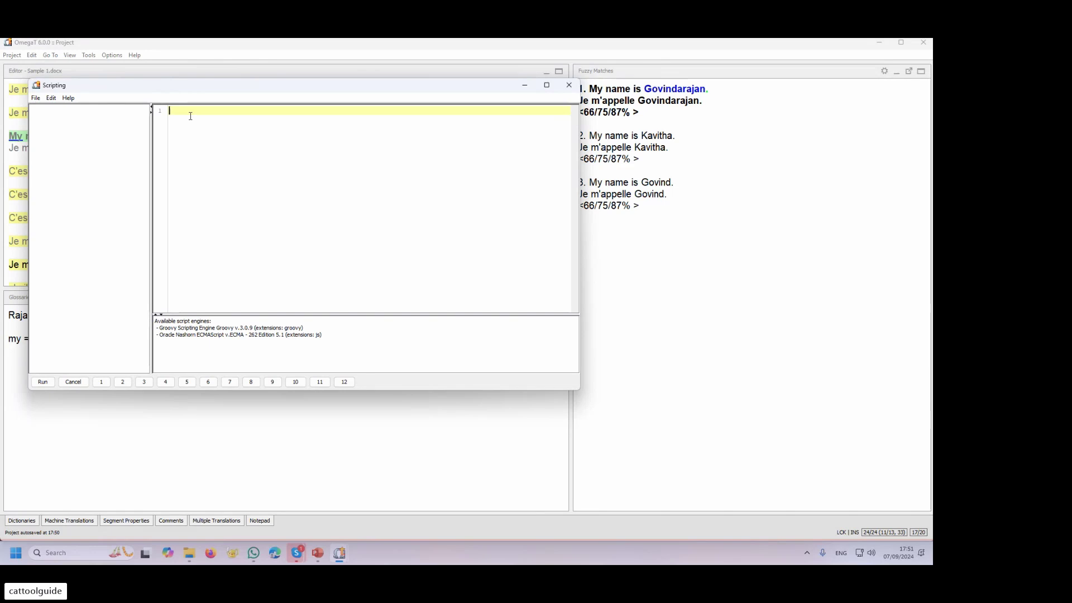
text(saasasa)
click(36, 98)
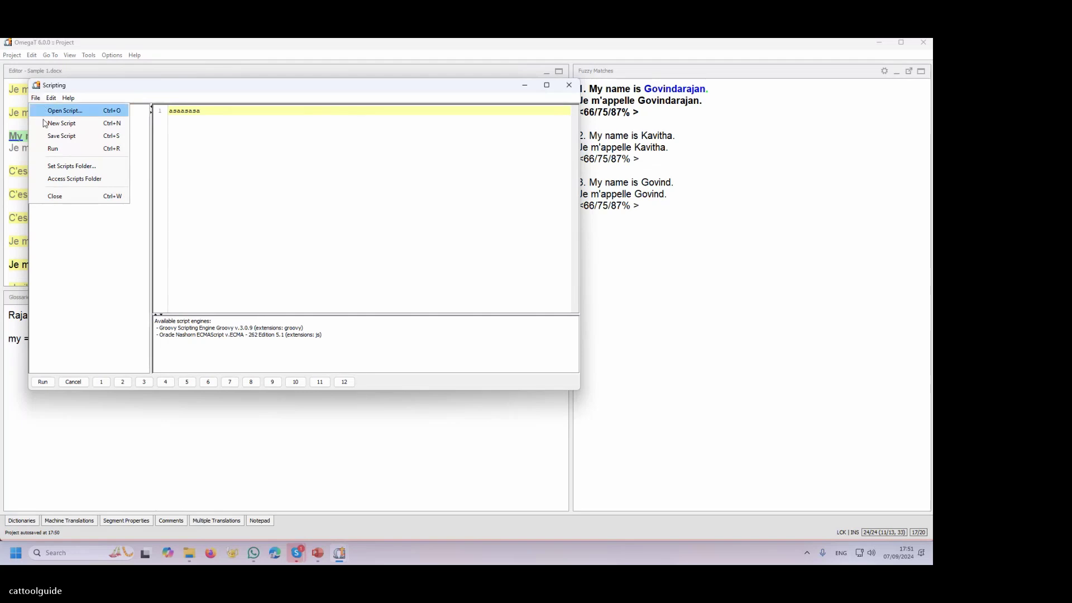
click(69, 199)
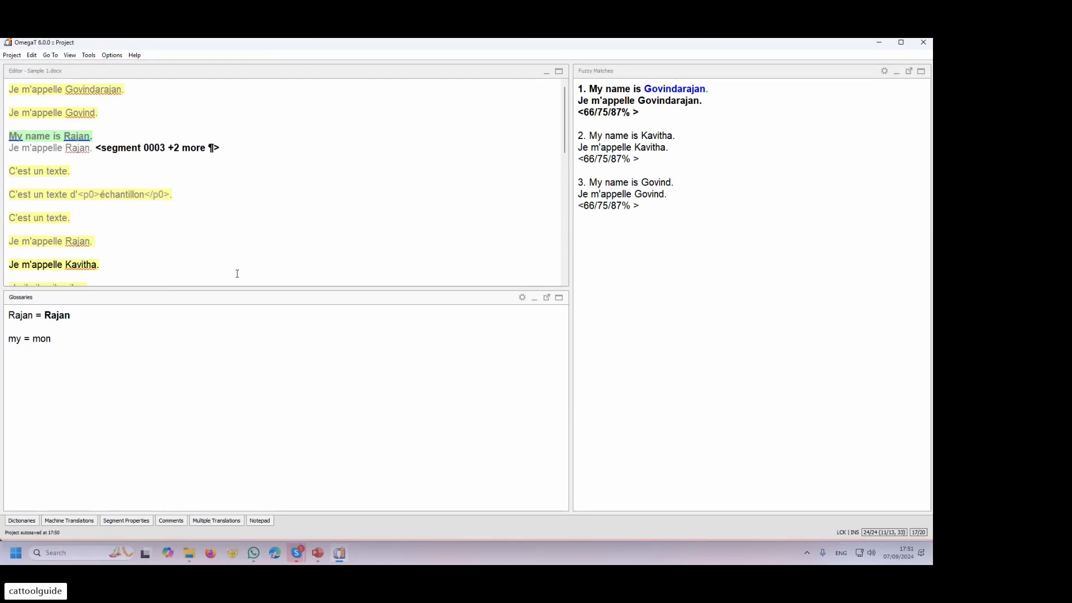
scroll(135, 256, down, 10)
scroll(124, 255, up, 10)
click(92, 57)
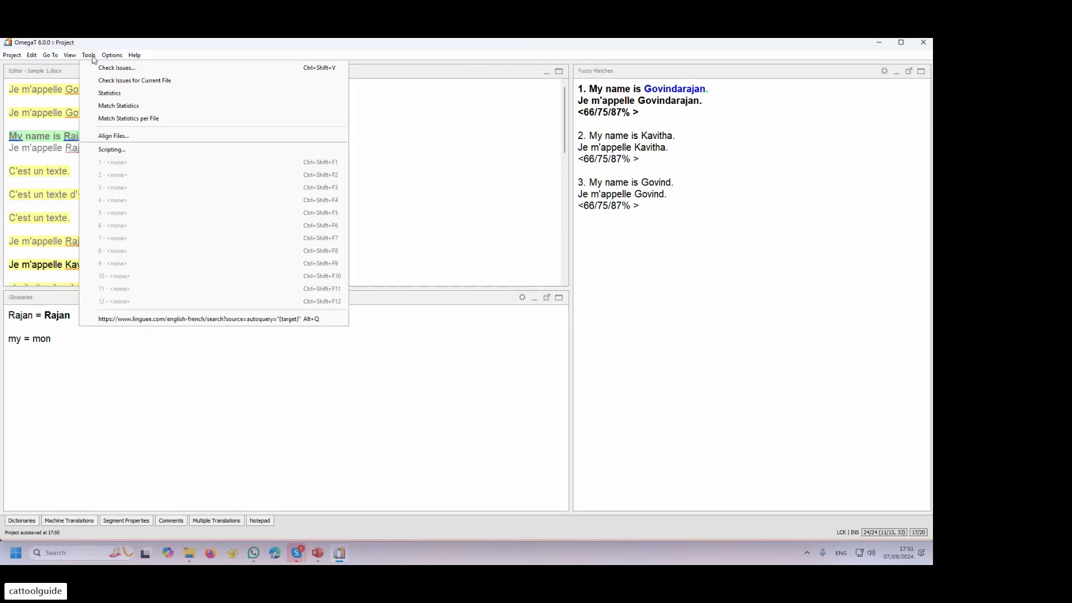
mouse_move(48, 59)
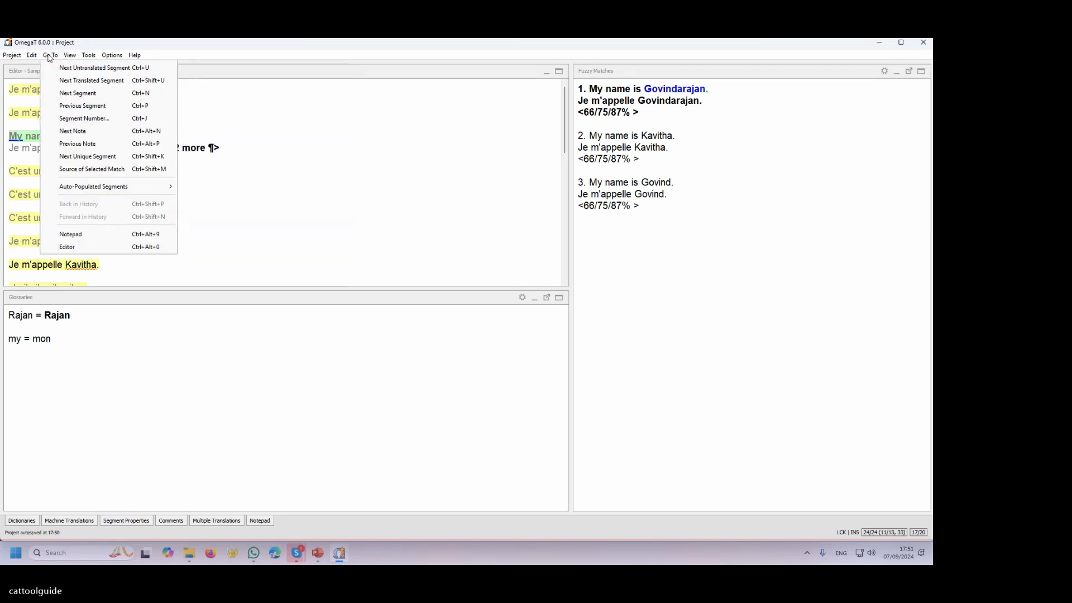
mouse_move(81, 194)
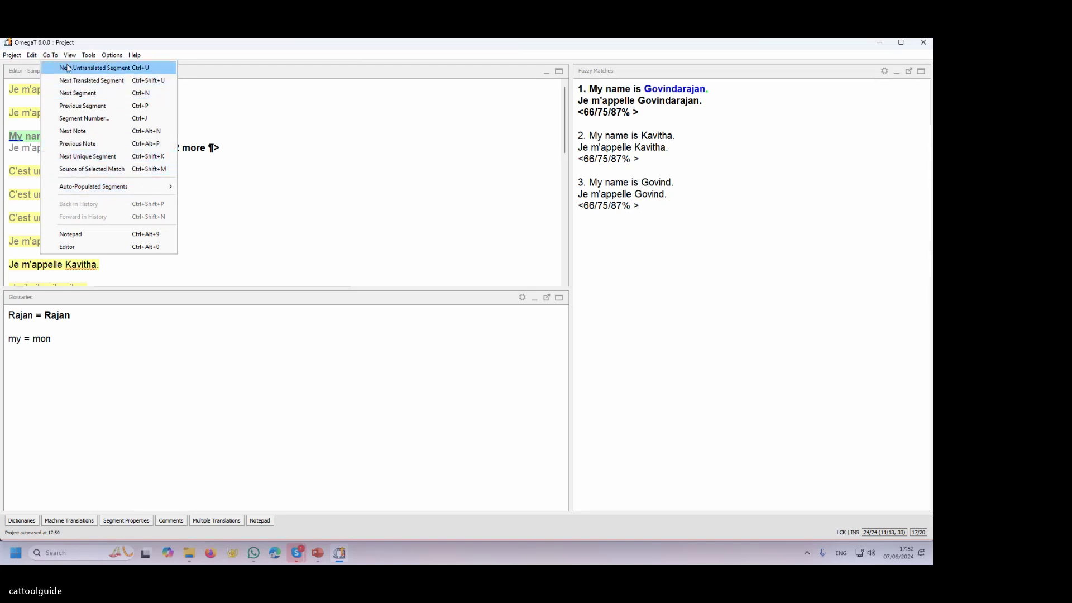
- Start aligning files and point the source file chooser to the Project's source folder using the path copied from File Explorer
mouse_move(90, 55)
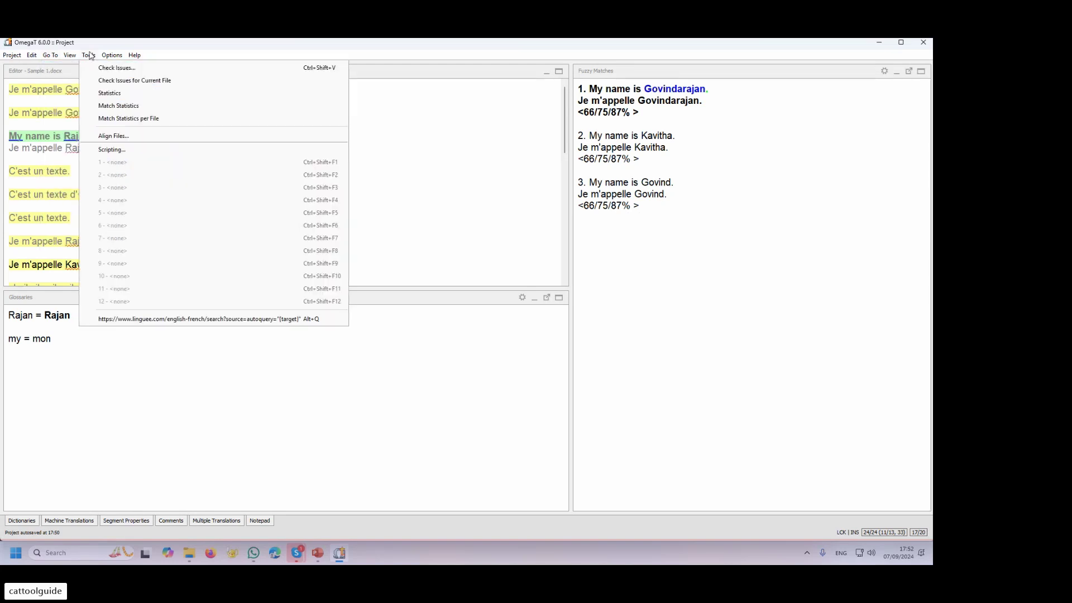
click(112, 137)
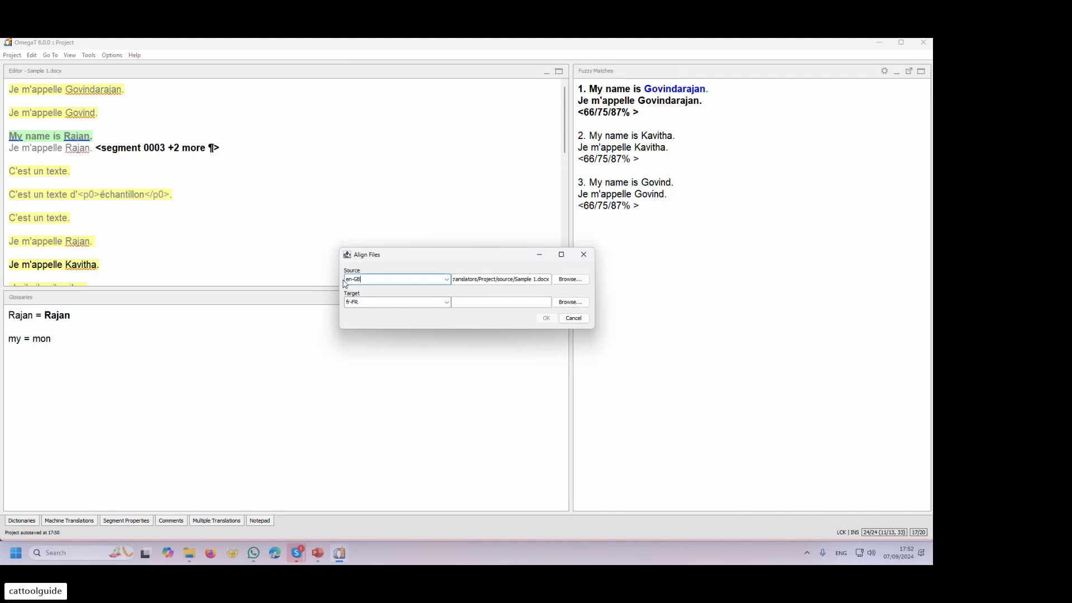
click(570, 279)
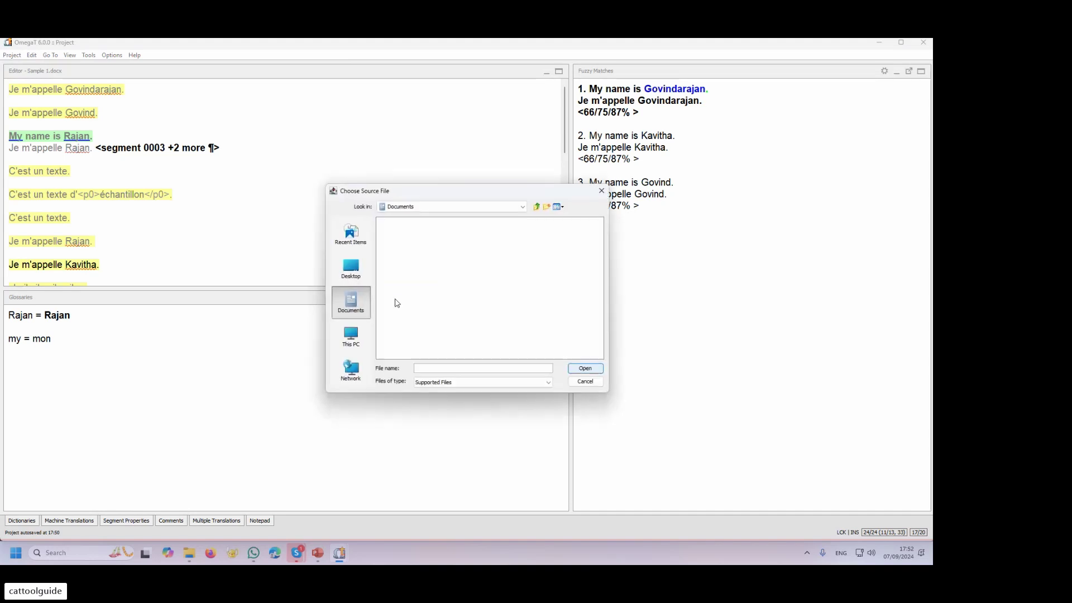
click(190, 558)
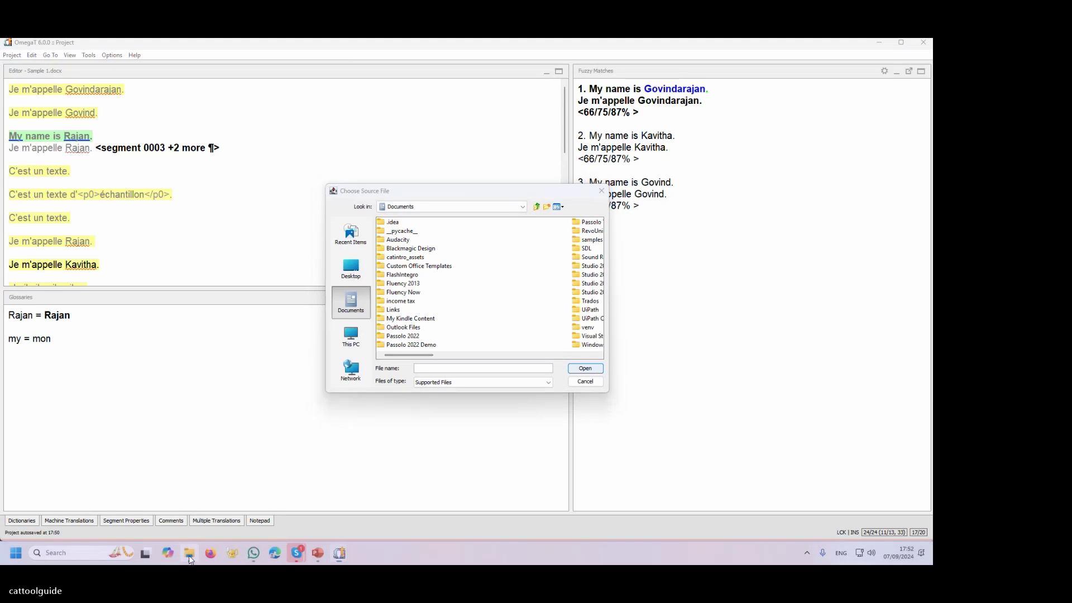
click(352, 84)
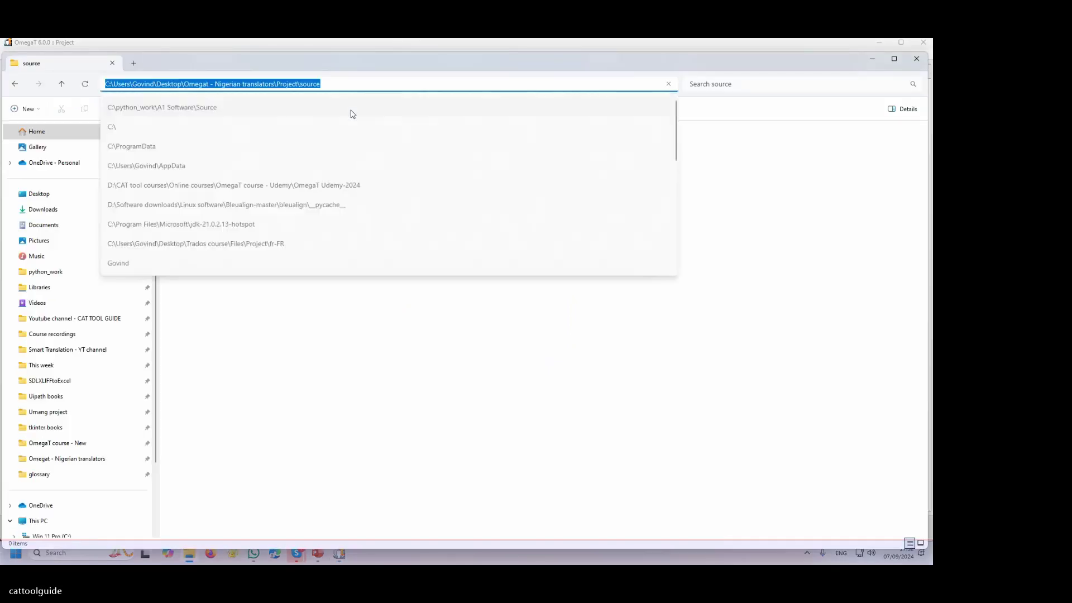
key(ctrl+c)
key(alt+Tab)
key(ctrl+v)
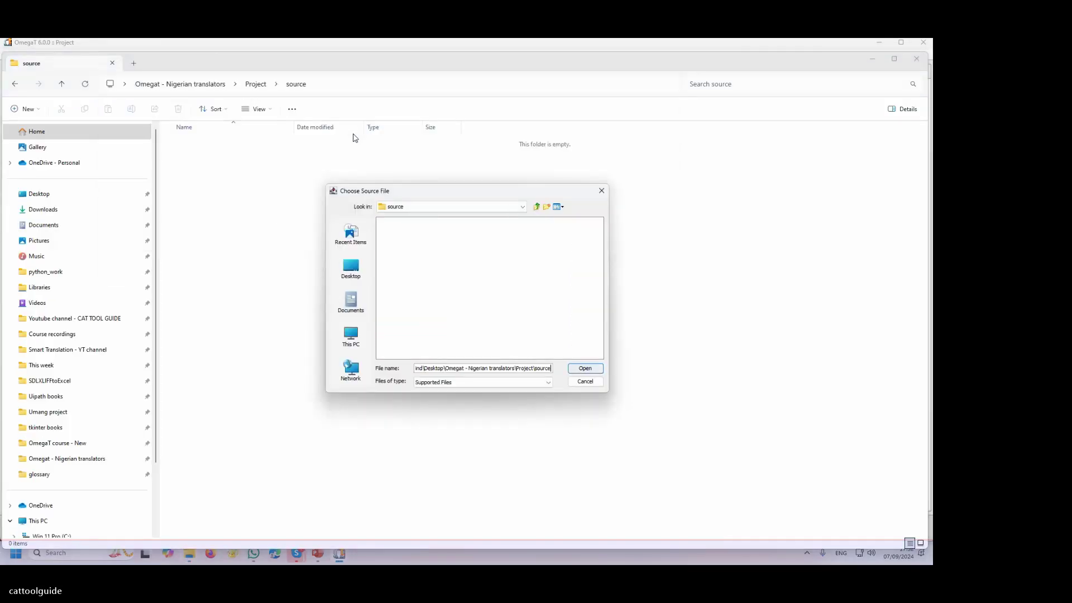
- Choose Sample - English.docx in the Omegat - Nigerian translators folder as the alignment's source file
click(537, 207)
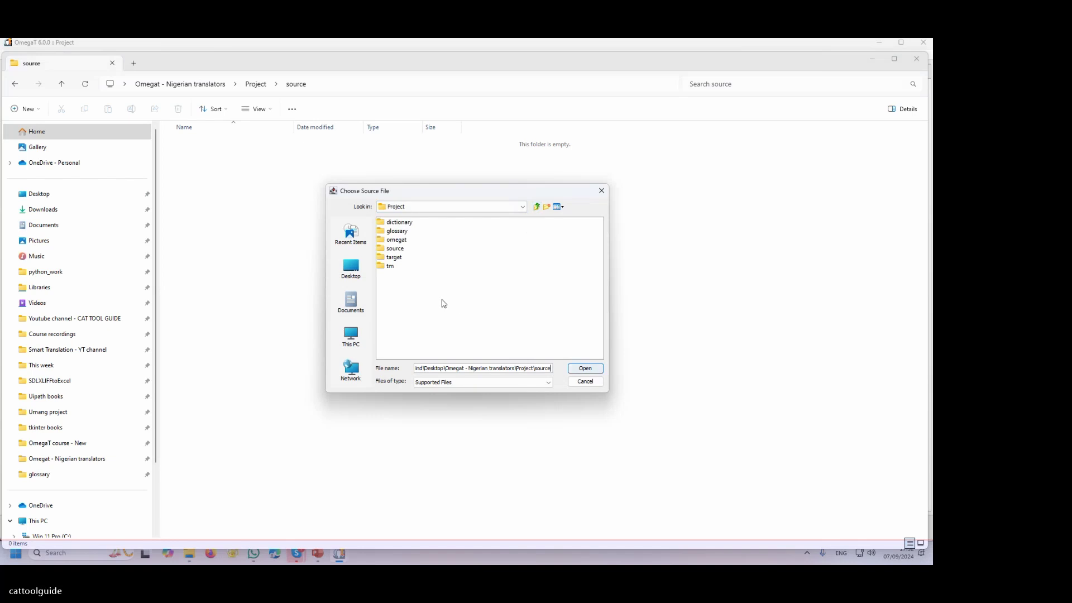
click(536, 206)
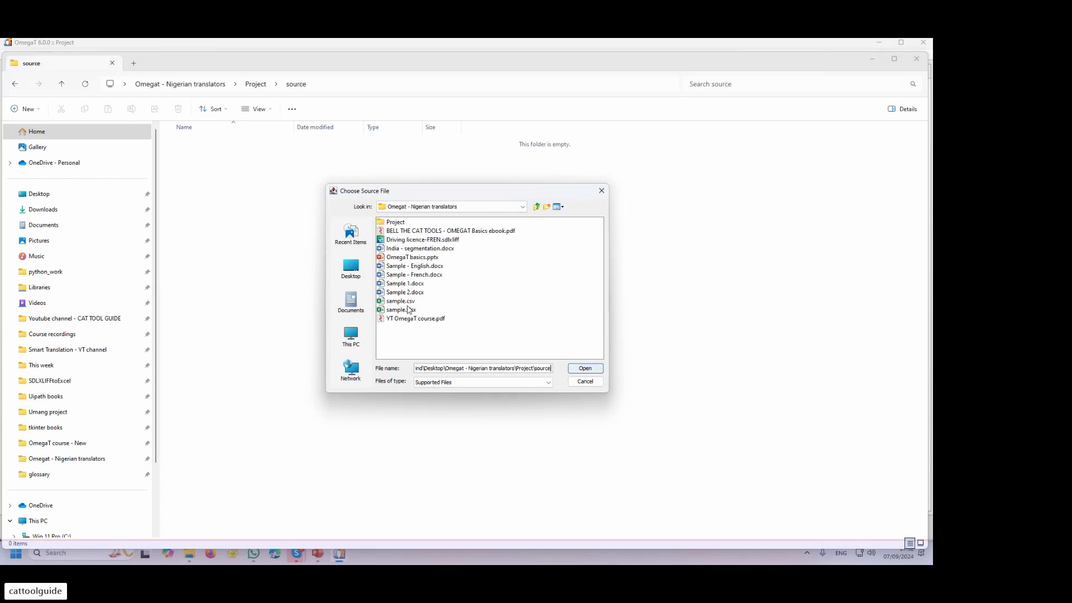
click(408, 267)
click(579, 368)
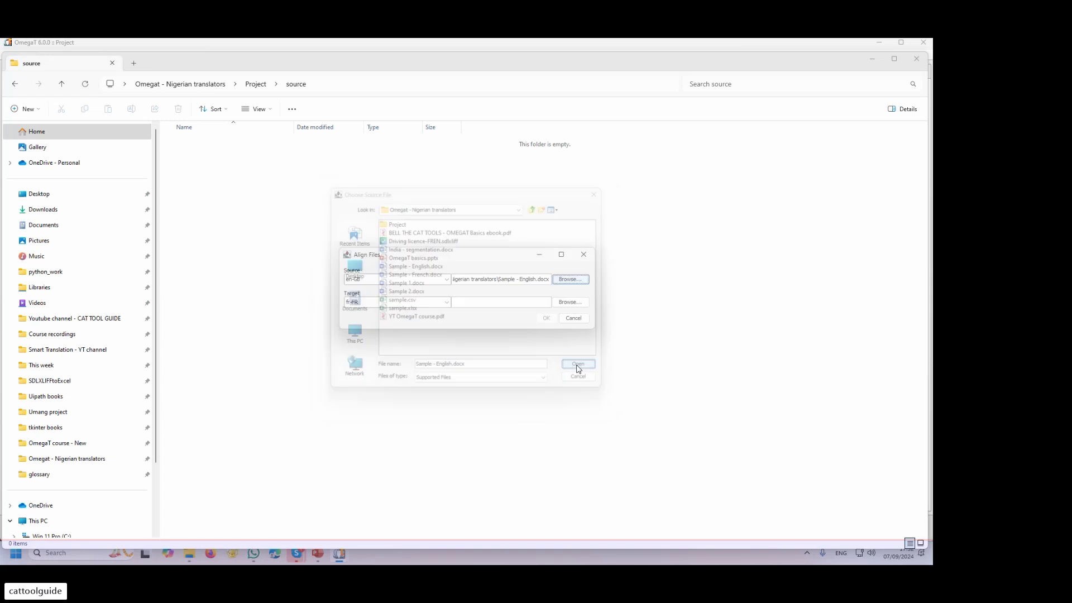
- Choose Sample - French.docx as the alignment's target file
click(570, 302)
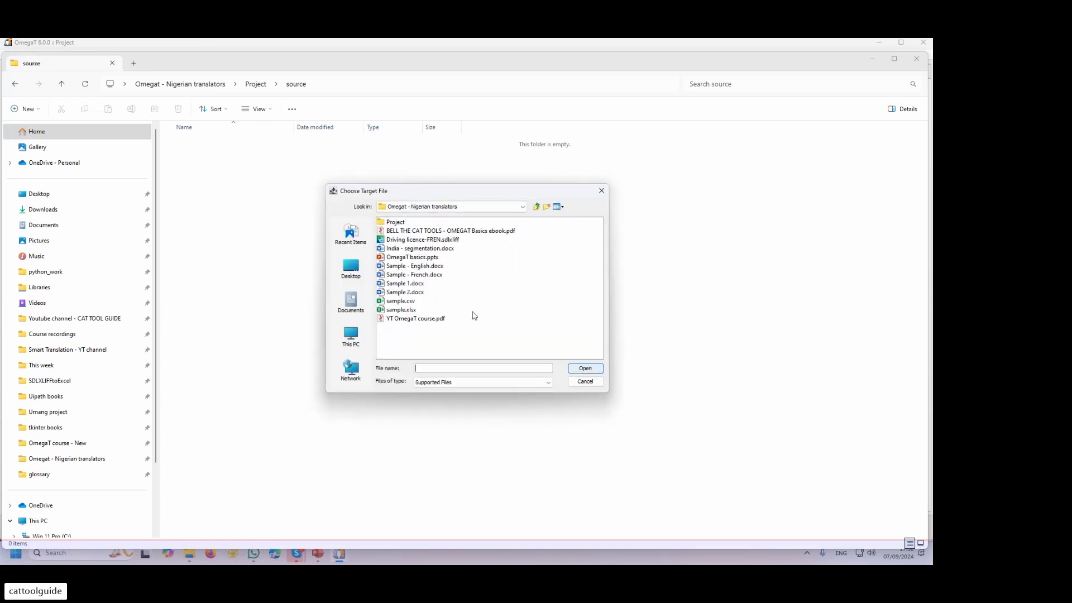
click(419, 275)
click(584, 368)
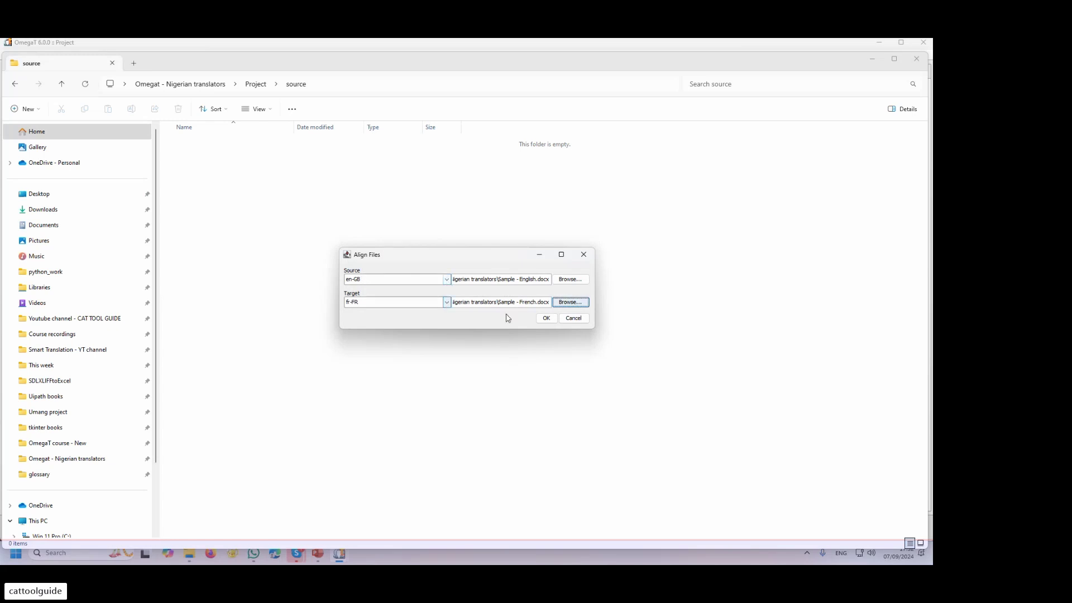
- Run the alignment in a maximized window and accept its parameters to reach the manual corrections stage
click(546, 319)
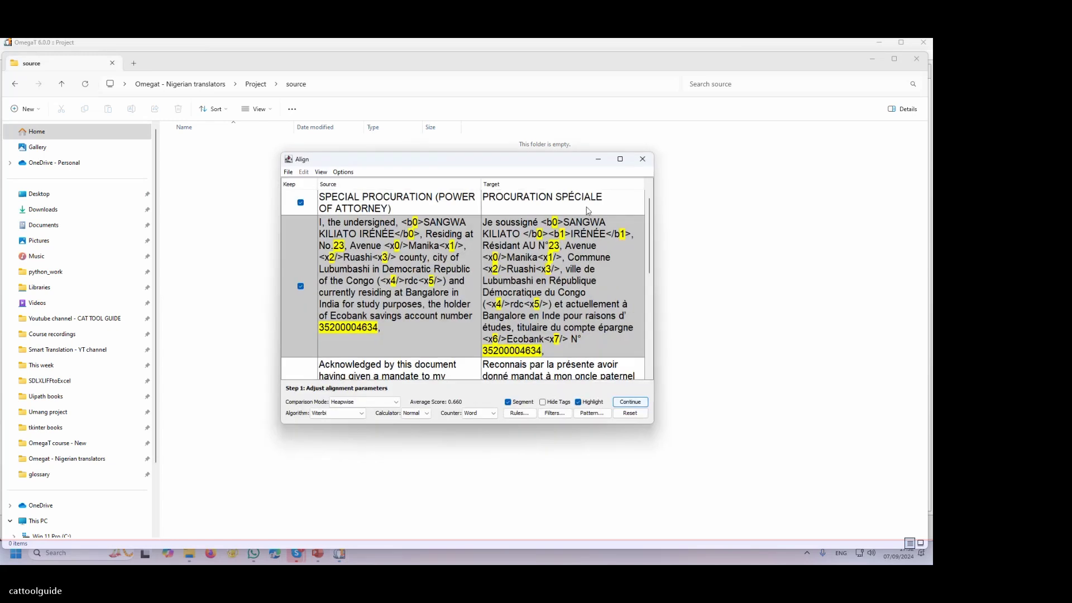
click(620, 158)
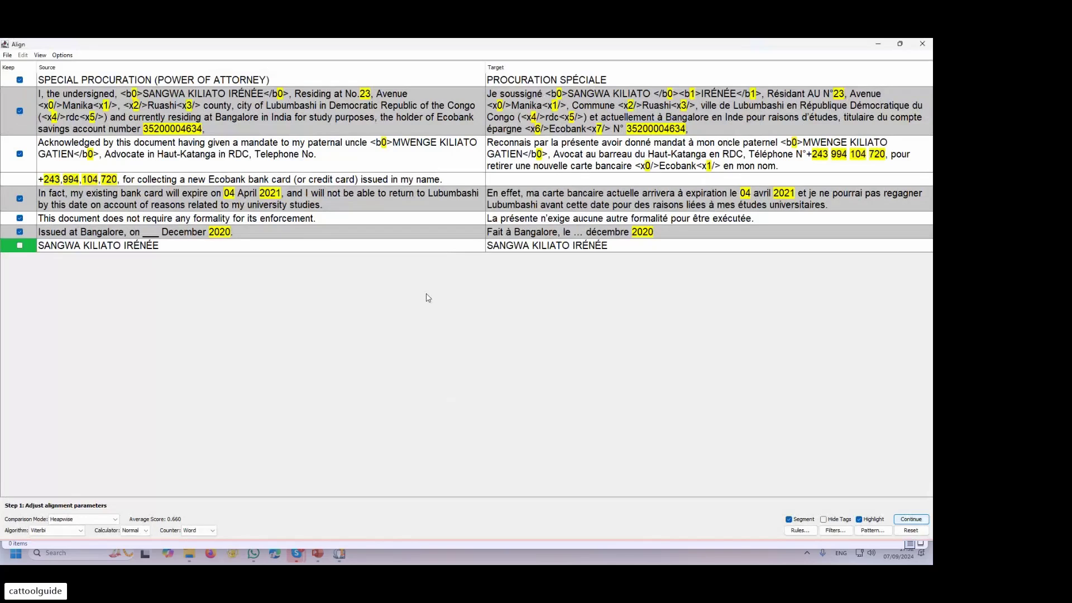
click(912, 519)
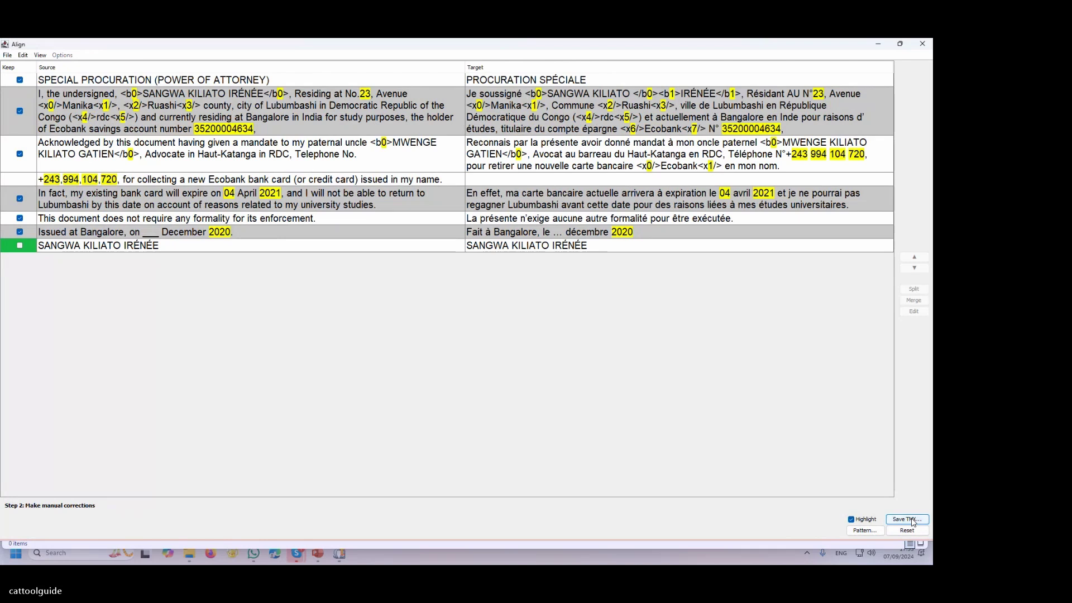
- Save the alignment results as Alignment in the Omegat - Nigerian translators folder and close the Align window
click(912, 519)
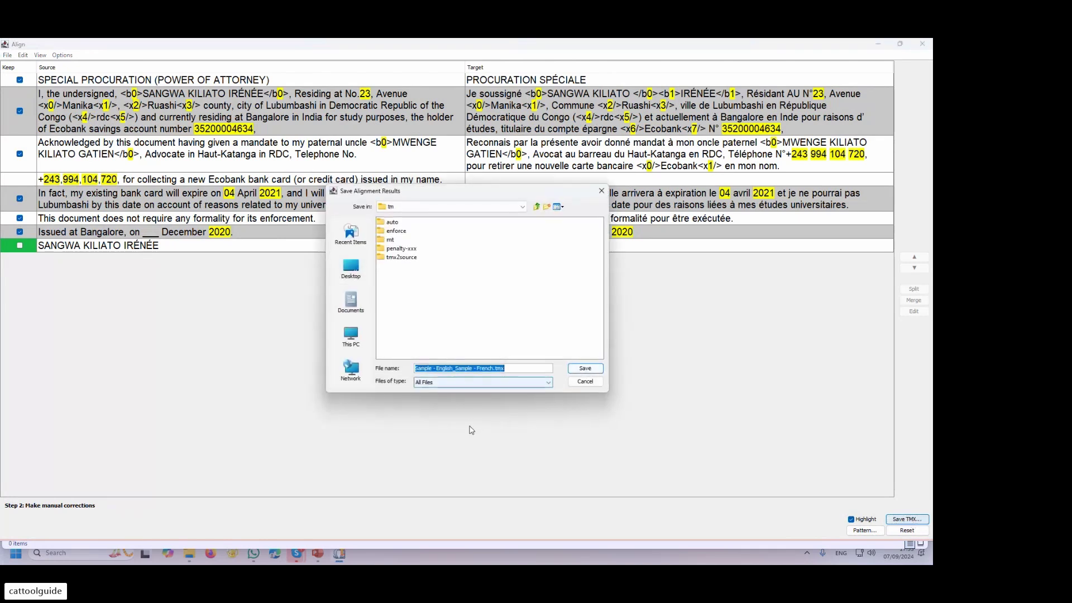
text(Allgn)
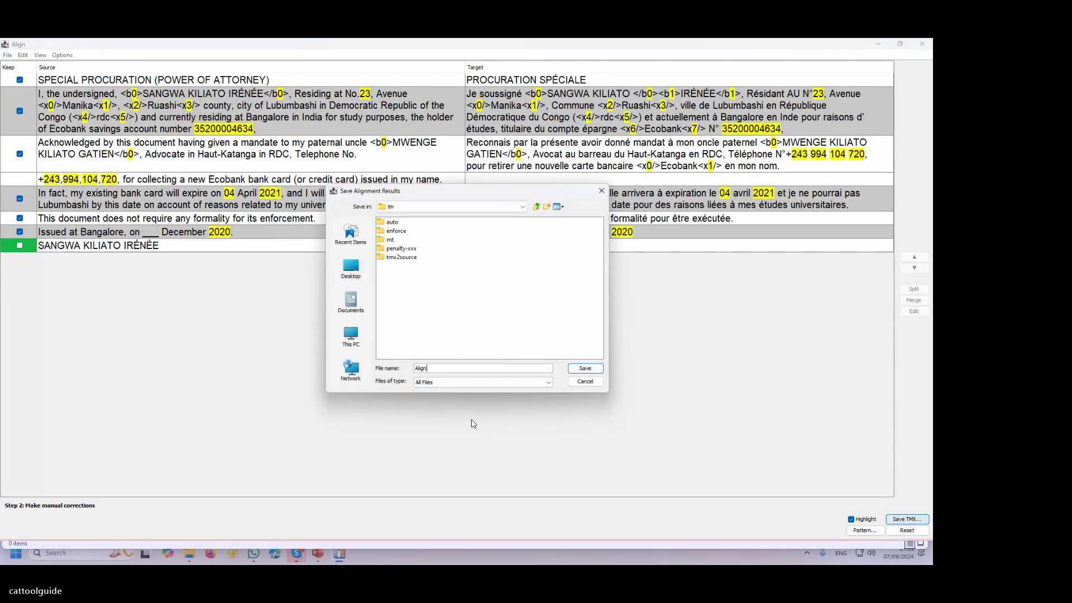
text(ment)
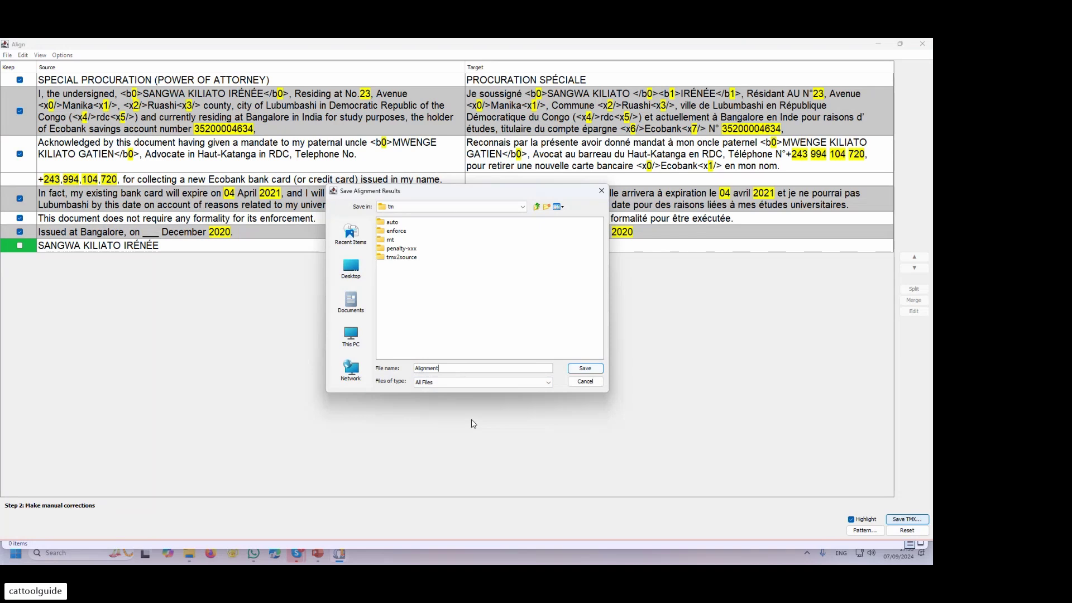
click(536, 206)
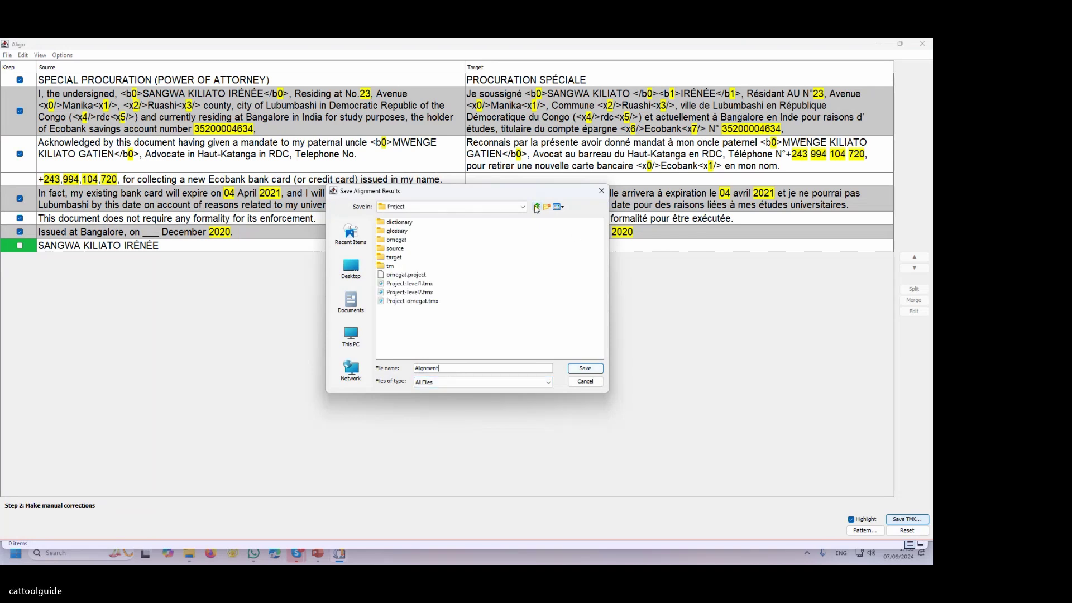
click(537, 207)
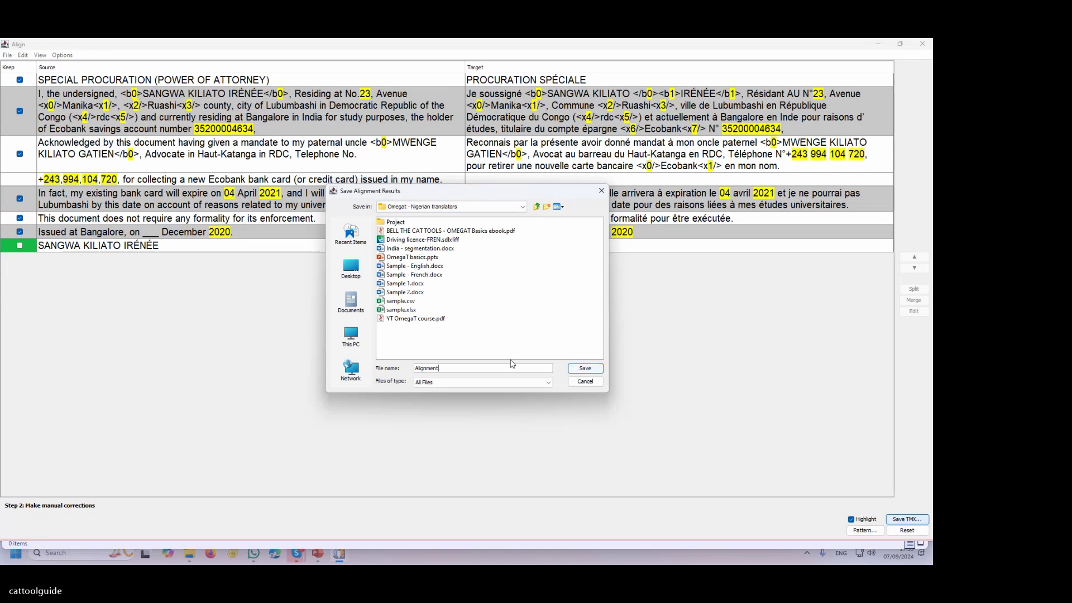
click(586, 368)
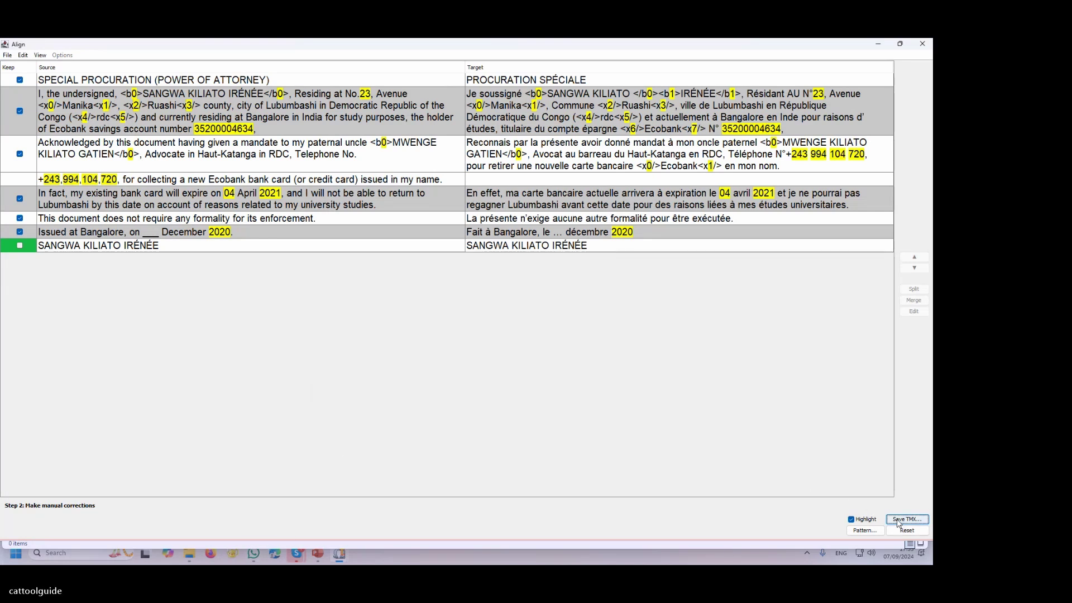
click(923, 44)
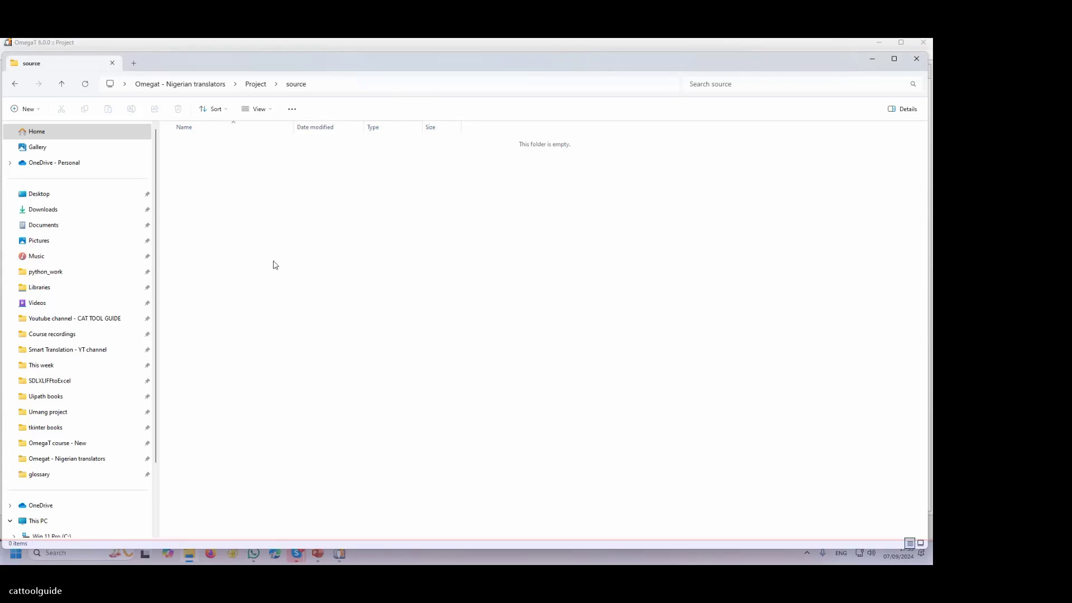
- Rename the saved Alignment file in the Omegat - Nigerian translators folder as Alignment.tmx
click(214, 87)
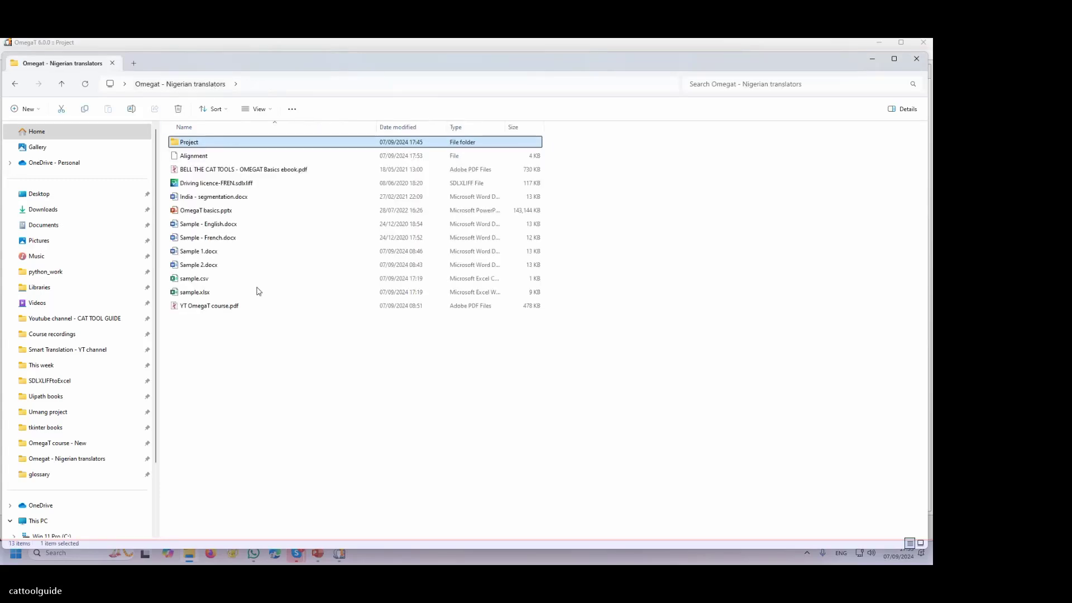
click(264, 337)
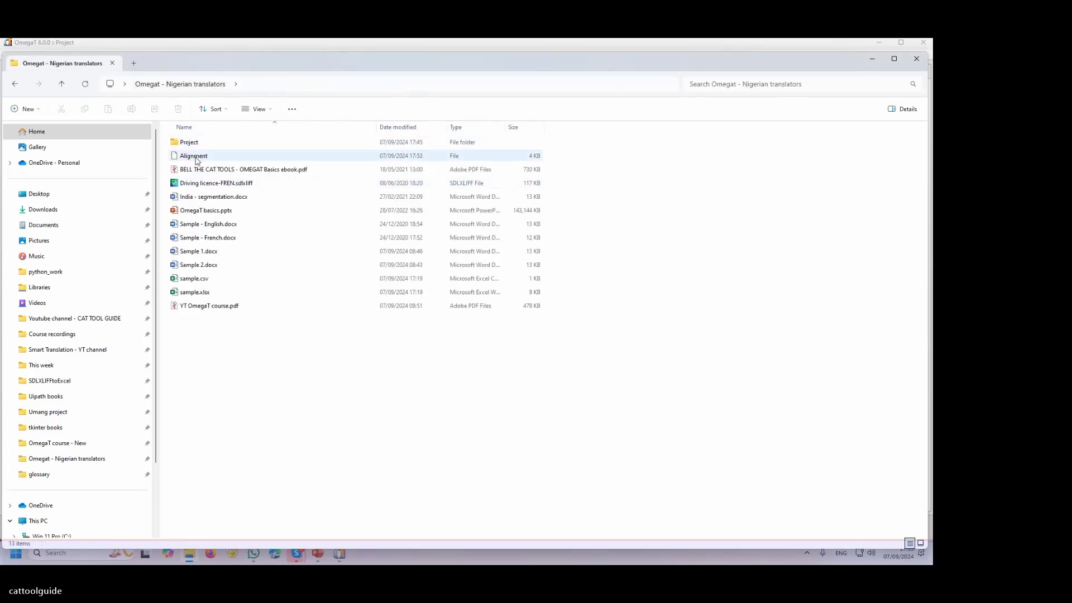
click(197, 160)
key(F2)
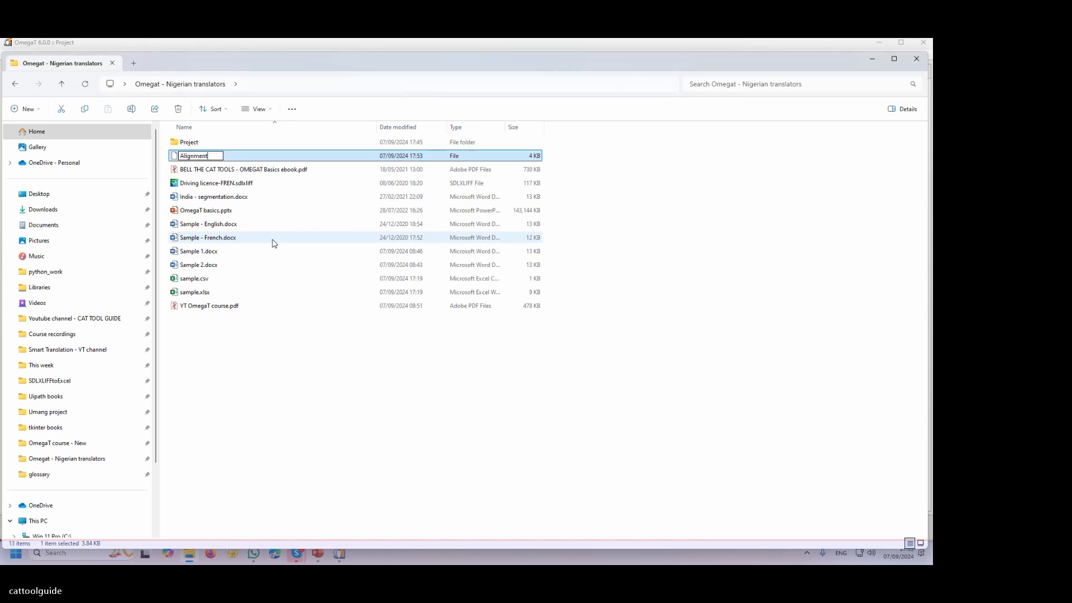
text(.tmx)
key(Return)
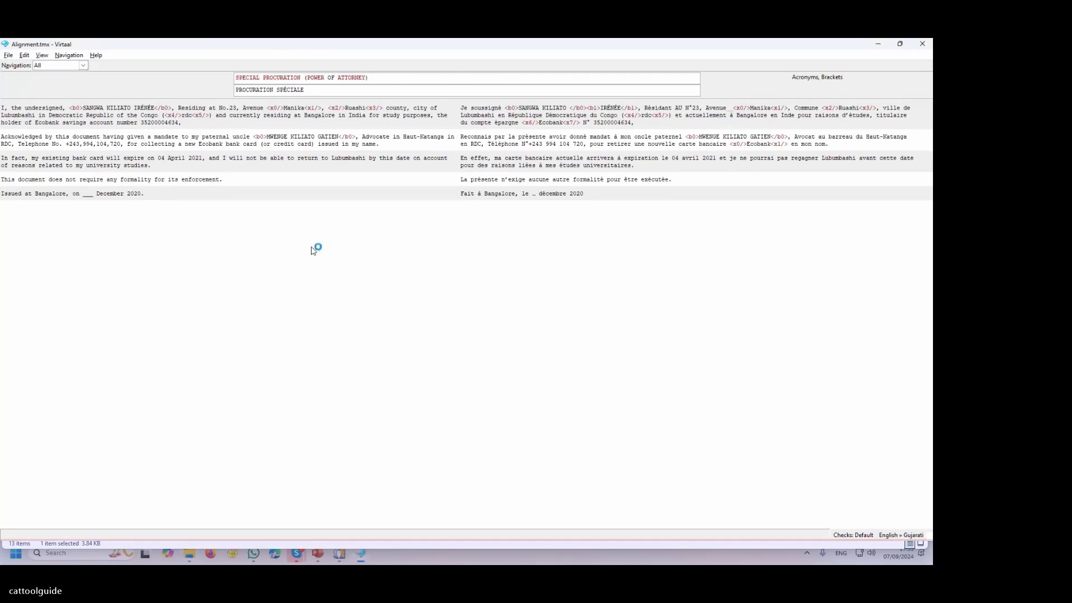
- Review the aligned English and French segments of Alignment.tmx in Virtaal and close the file
click(266, 109)
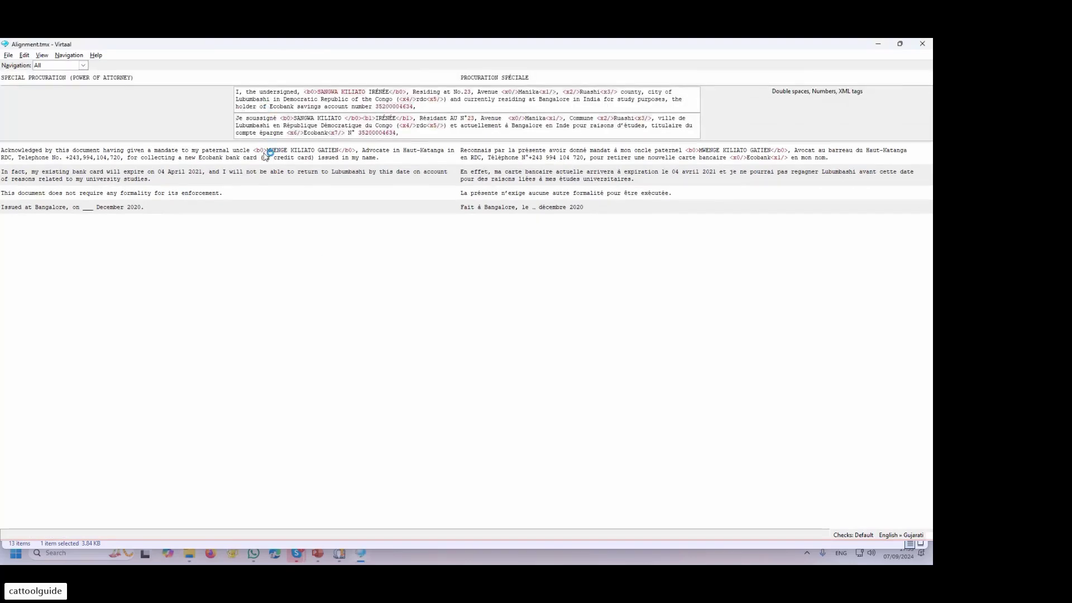
click(564, 154)
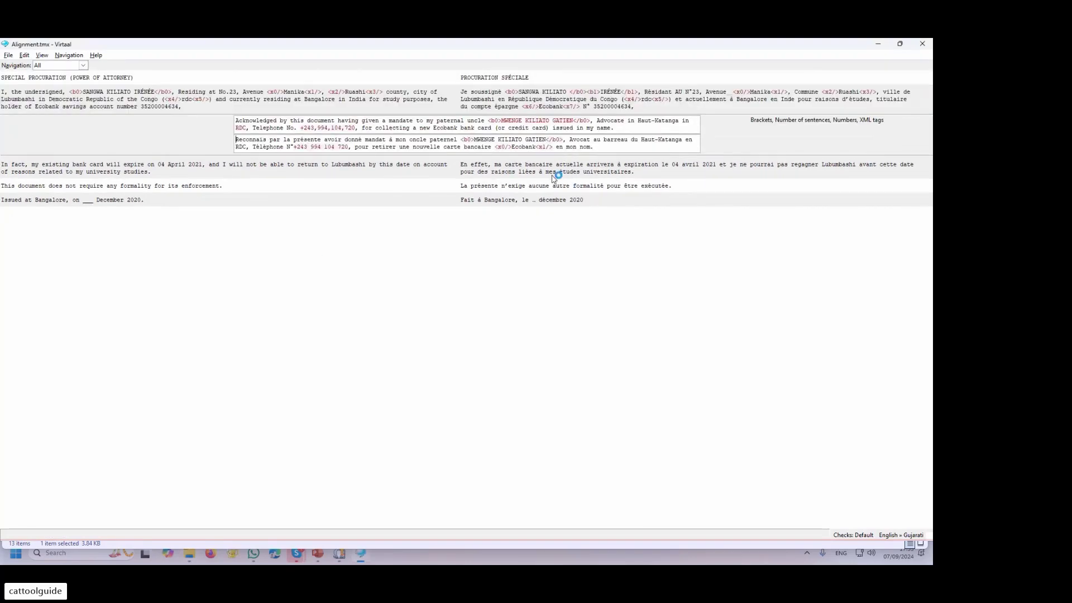
click(559, 178)
click(559, 202)
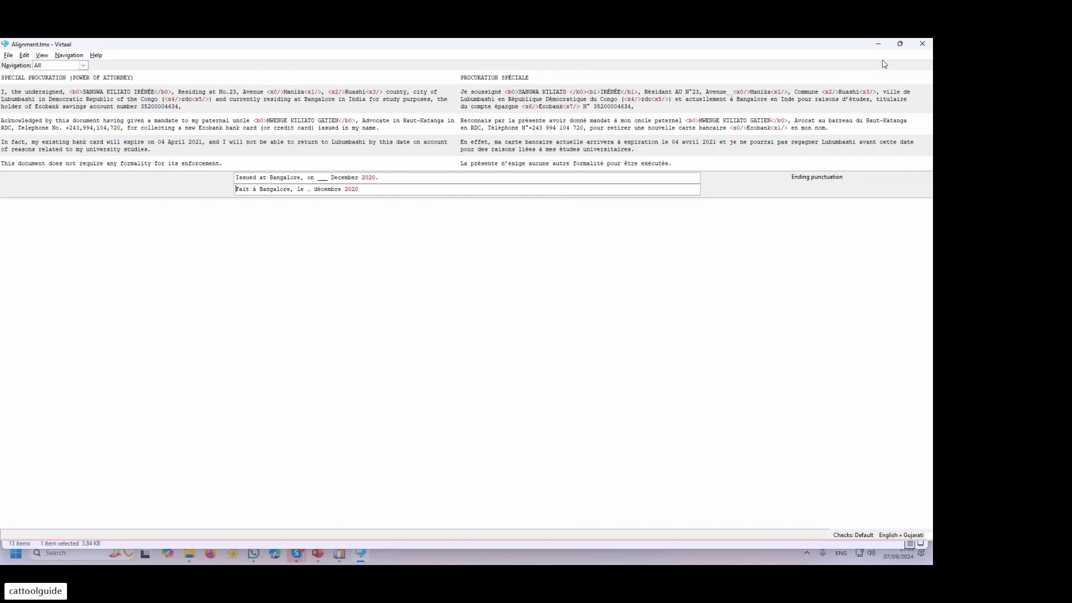
click(922, 44)
click(334, 363)
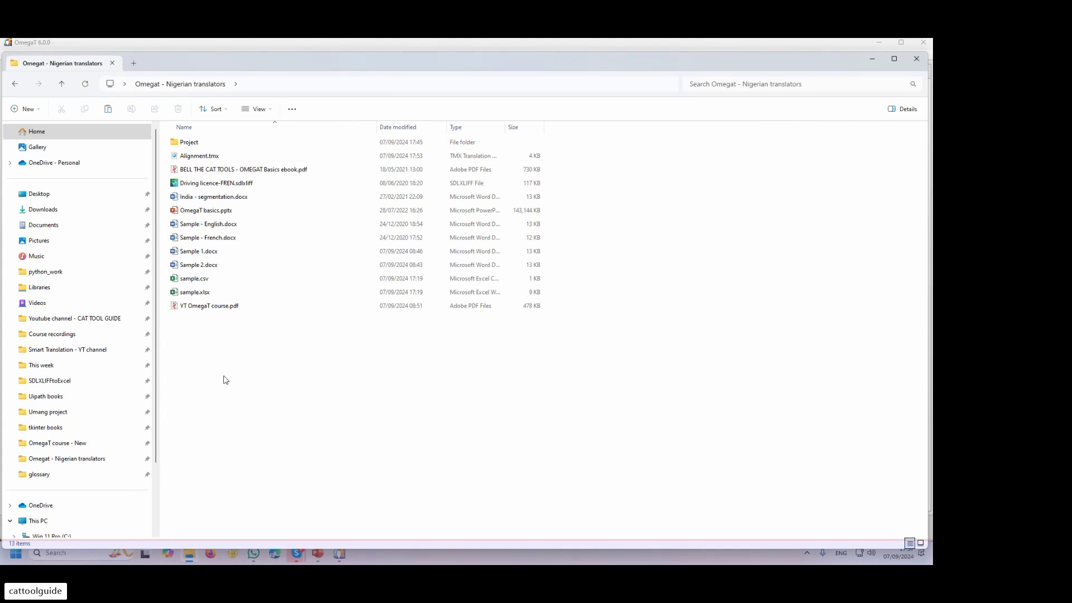
- Create a folder named Project1 in the Omegat - Nigerian translators folder
right_click(226, 391)
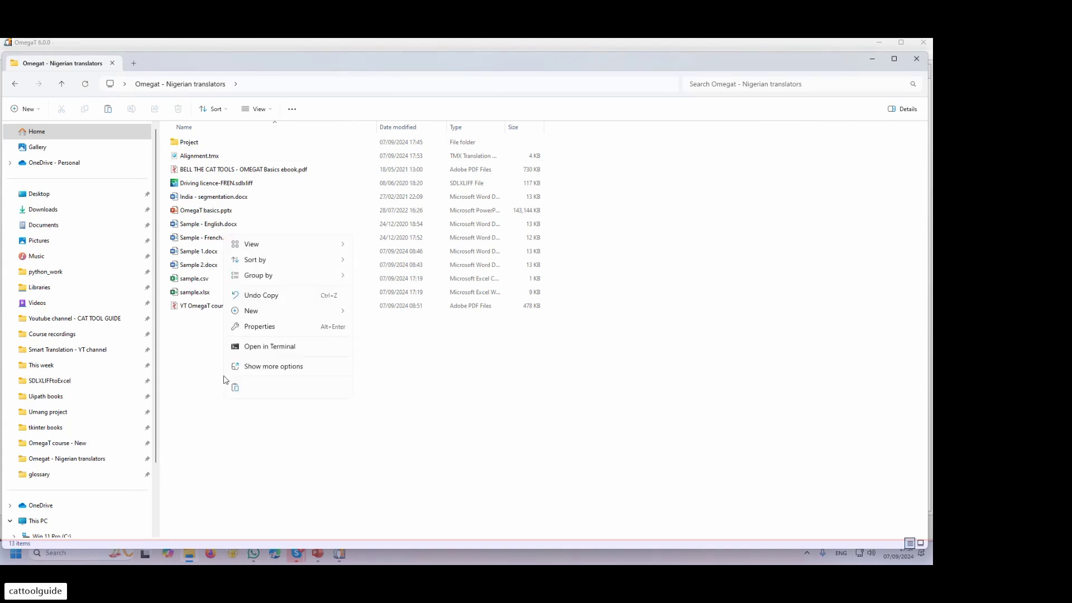
mouse_move(268, 315)
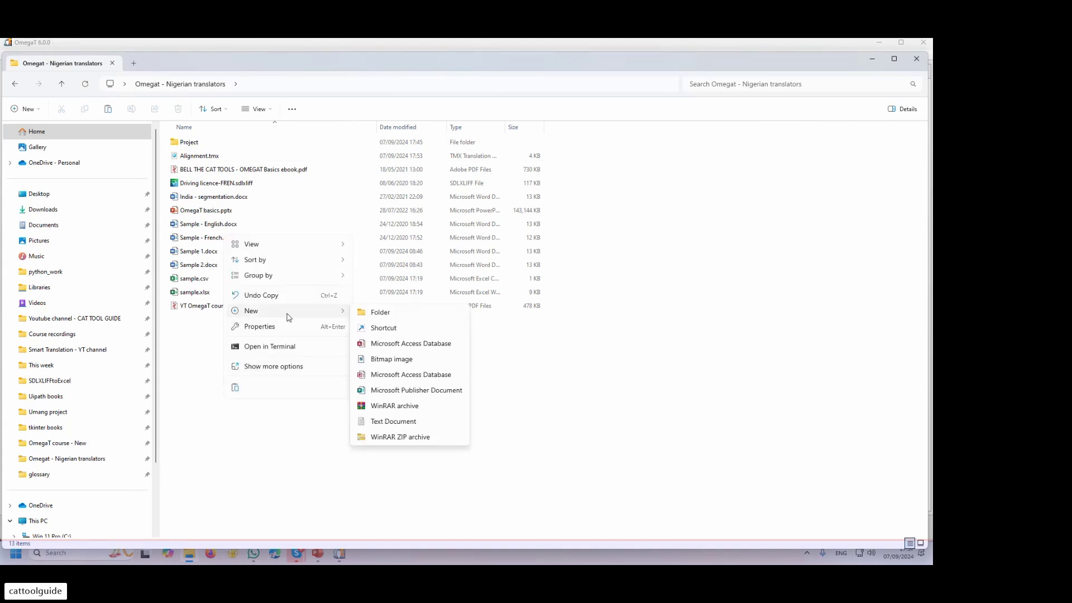
click(370, 314)
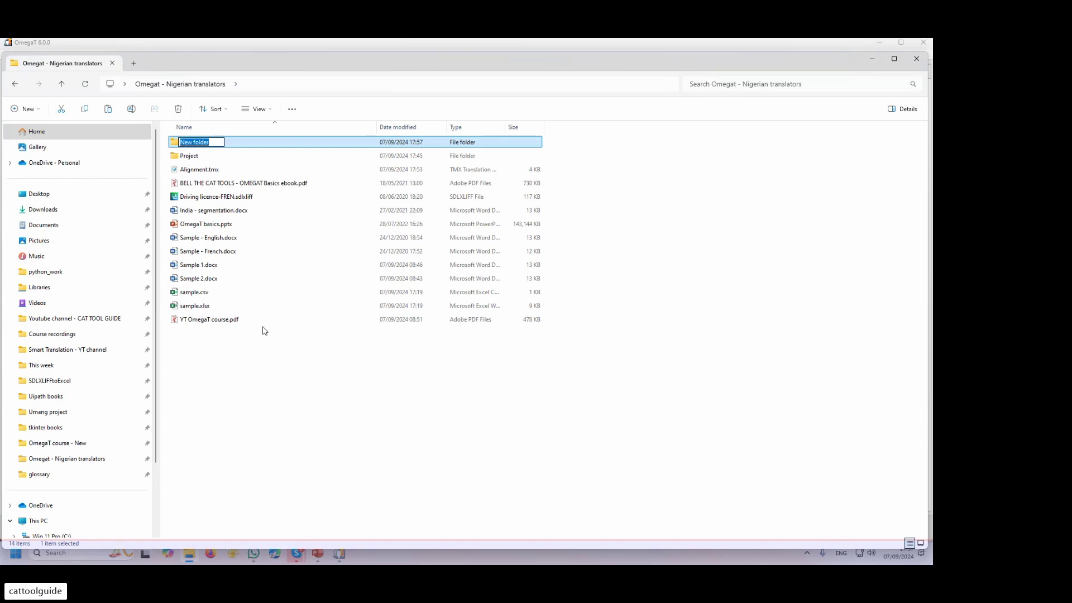
text(Project1)
key(Return)
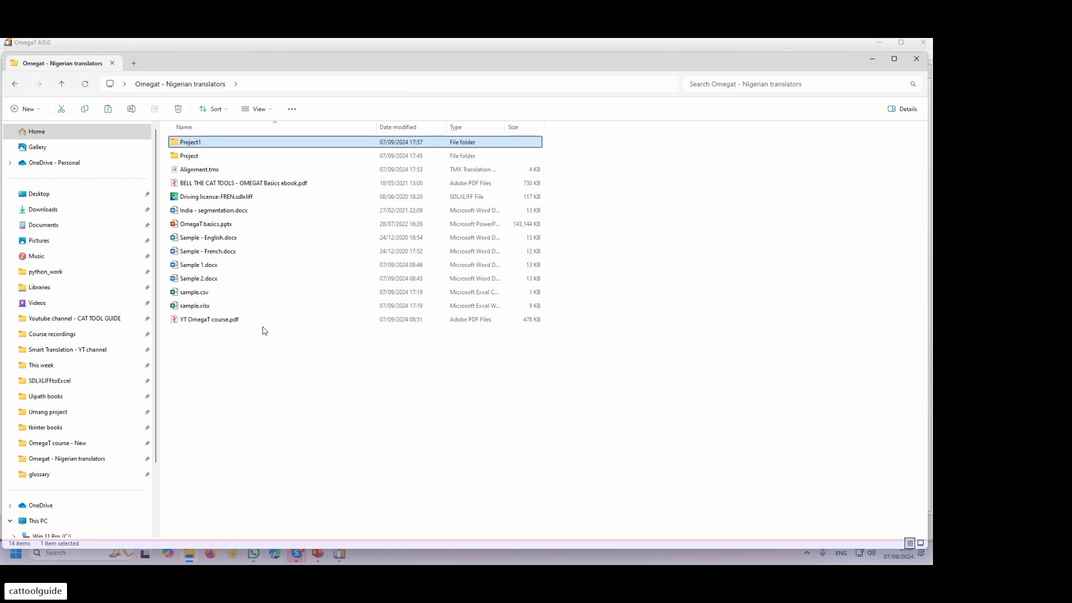
click(204, 266)
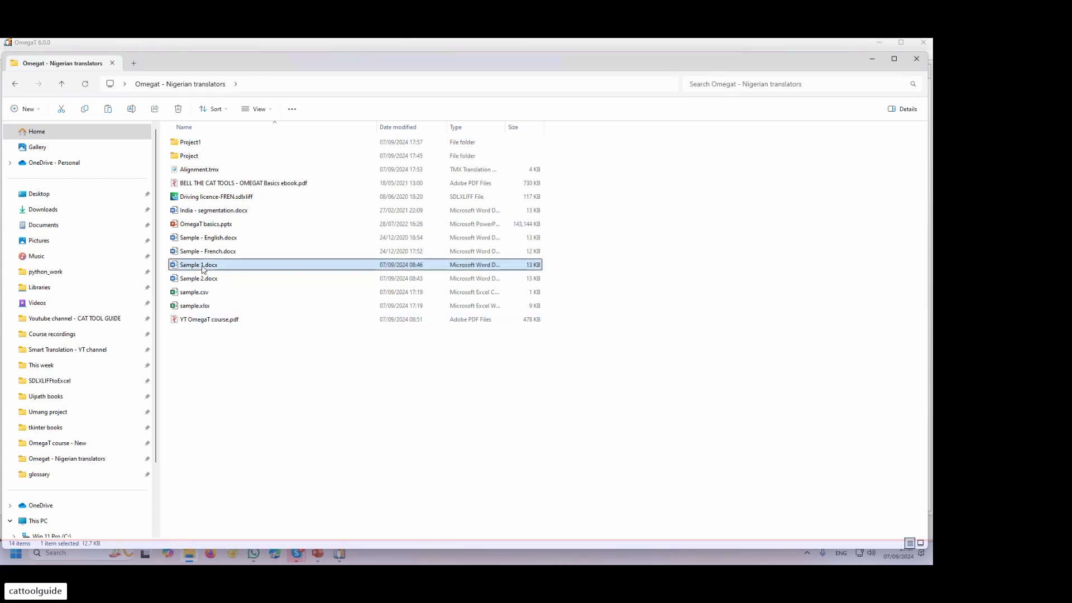
ctrl+click(204, 279)
click(247, 409)
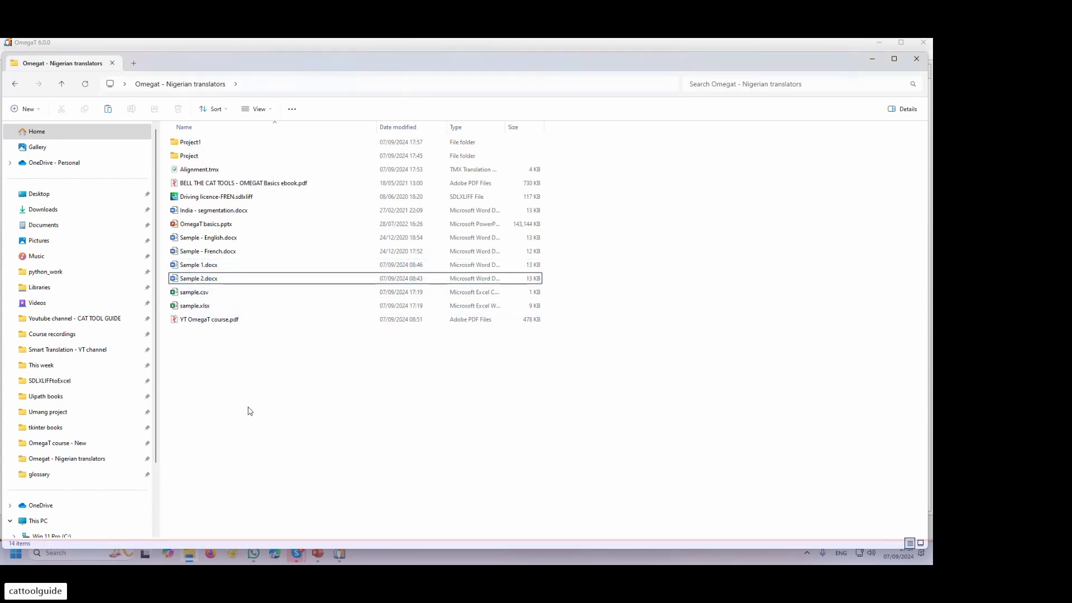
- Create a new OmegaT project in the Project1 folder with en-GB as source language and fr-FR as target language
click(873, 59)
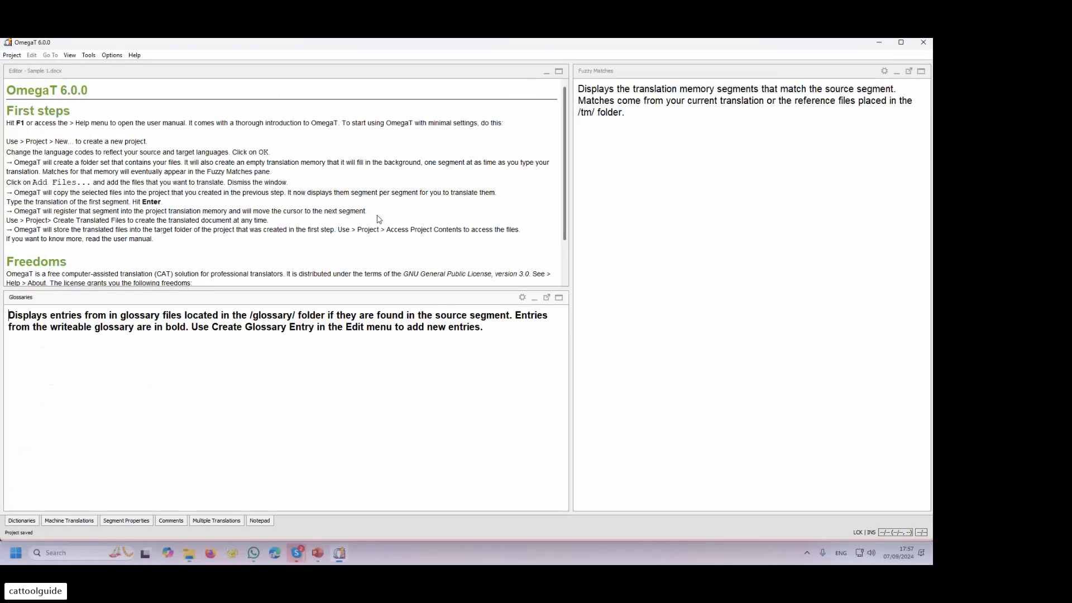
click(12, 56)
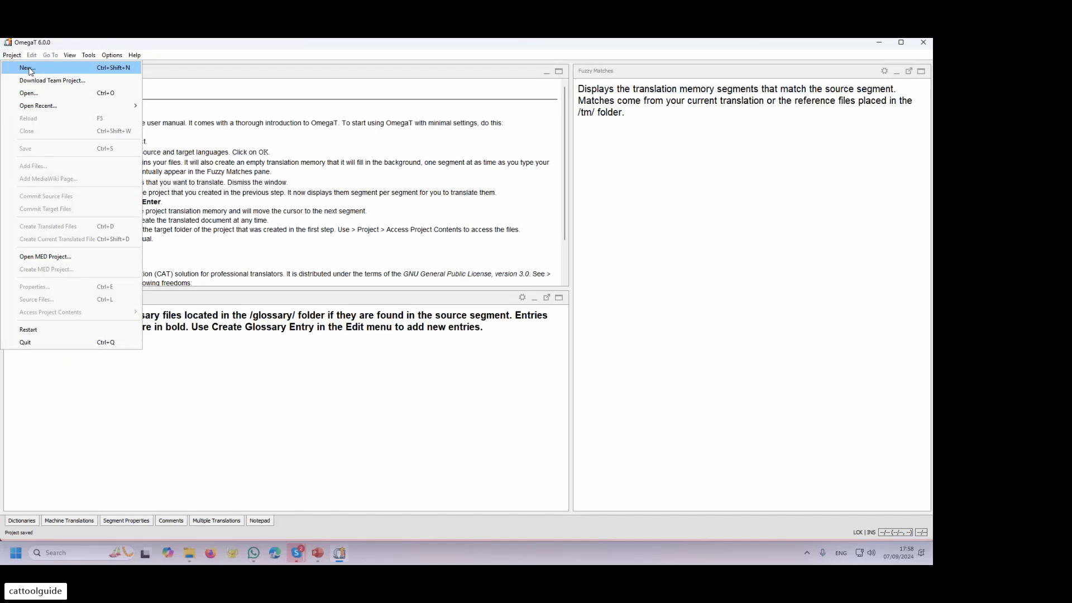
click(29, 69)
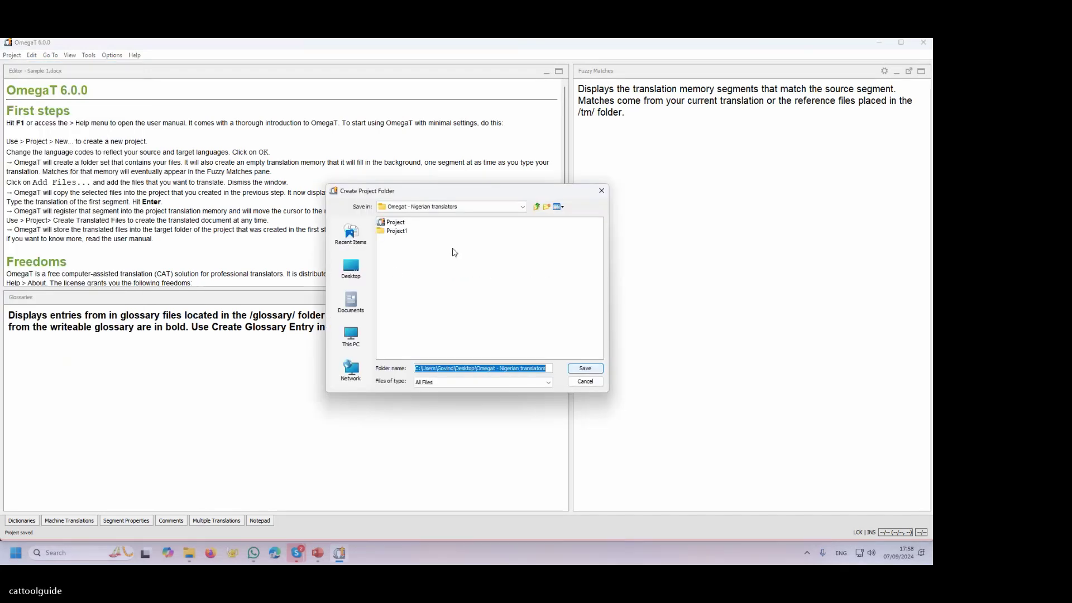
double_click(396, 231)
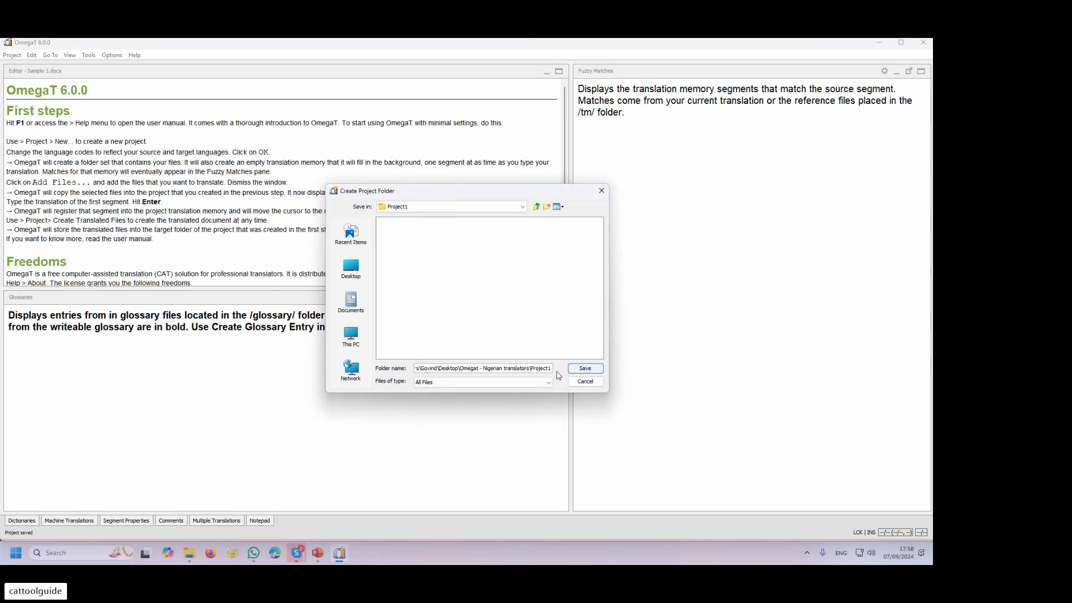
click(586, 370)
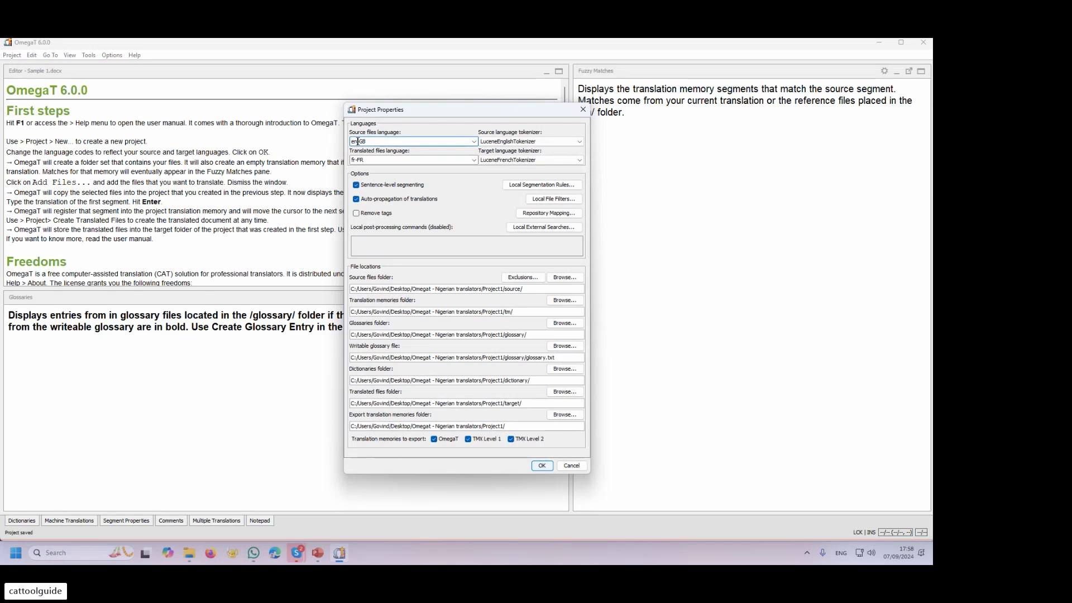
click(463, 160)
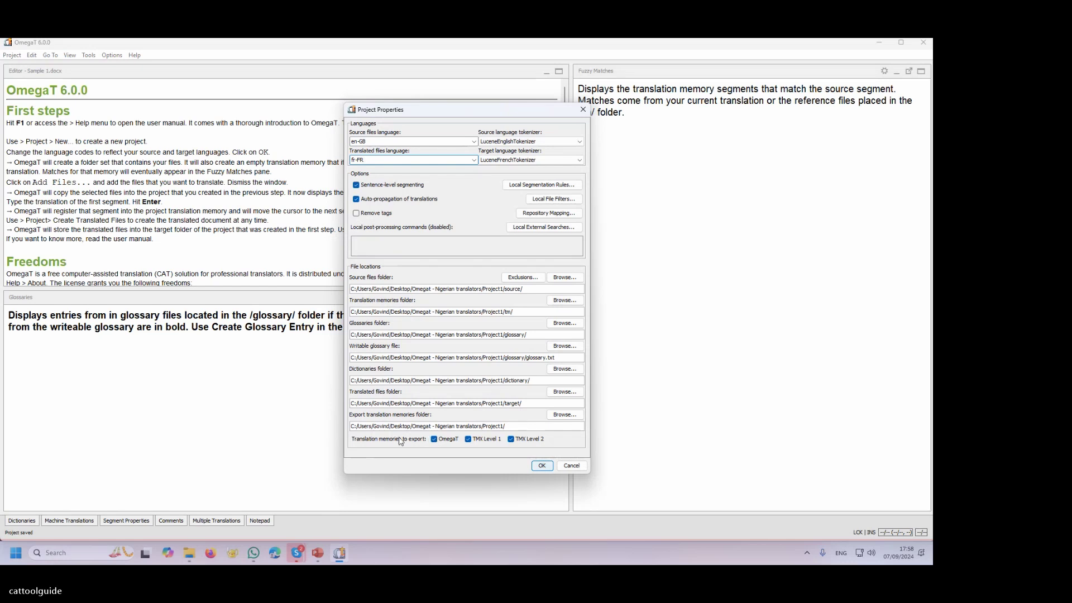
click(541, 466)
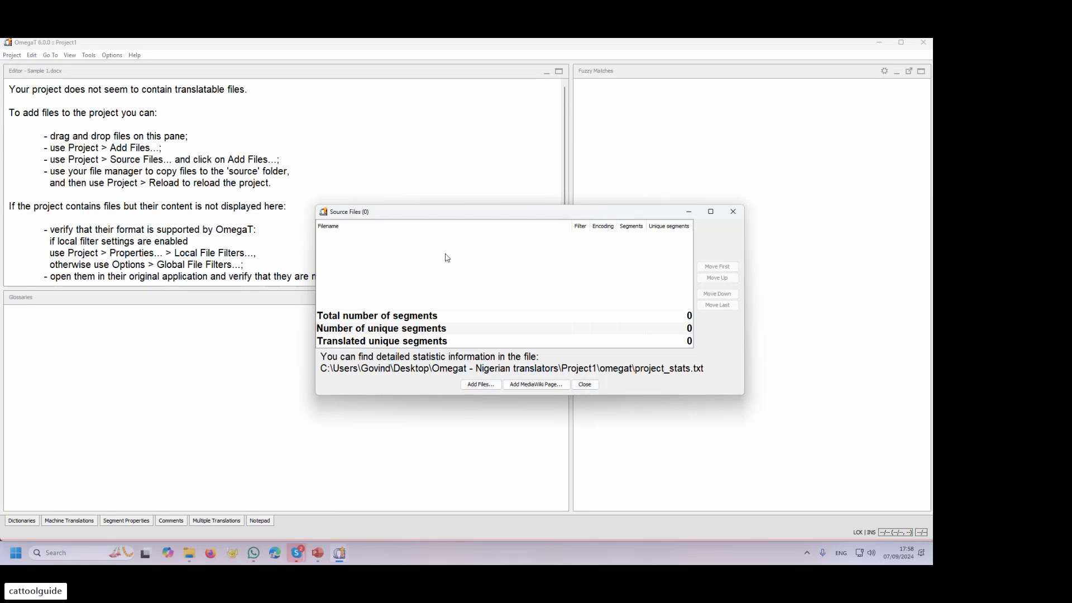
- Add Sample 1.docx, Sample 2.docx and YT OmegaT course.pdf to the project as source files
click(480, 386)
click(417, 301)
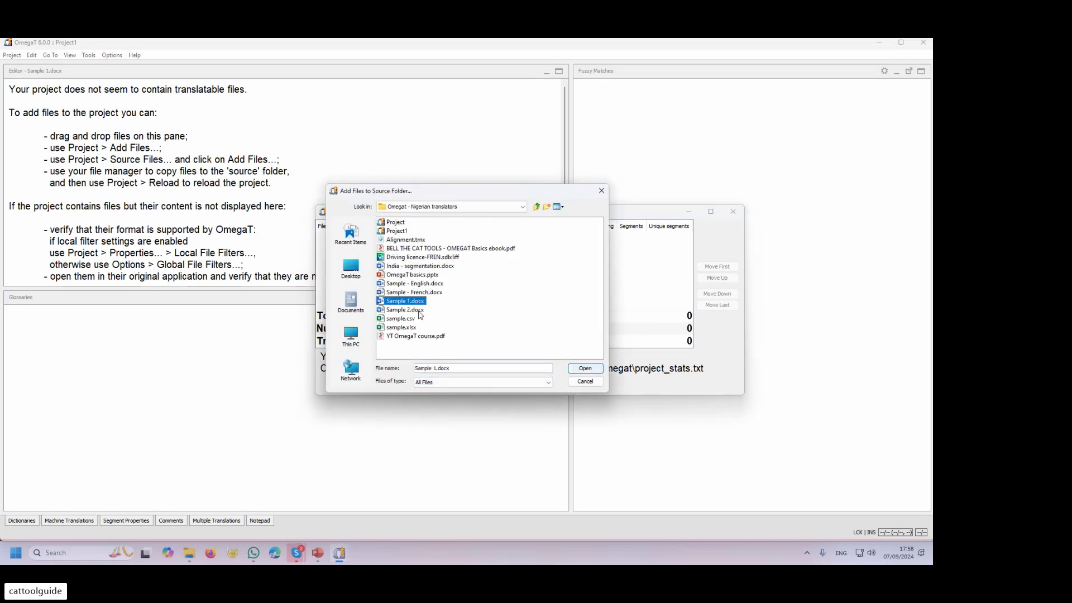
ctrl+click(421, 310)
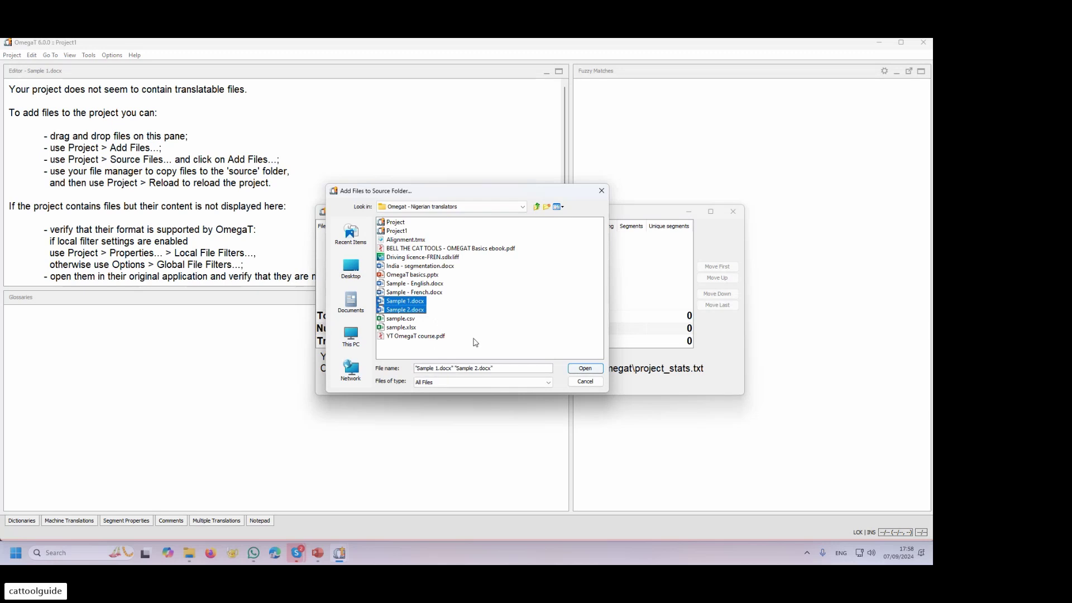
ctrl+click(439, 337)
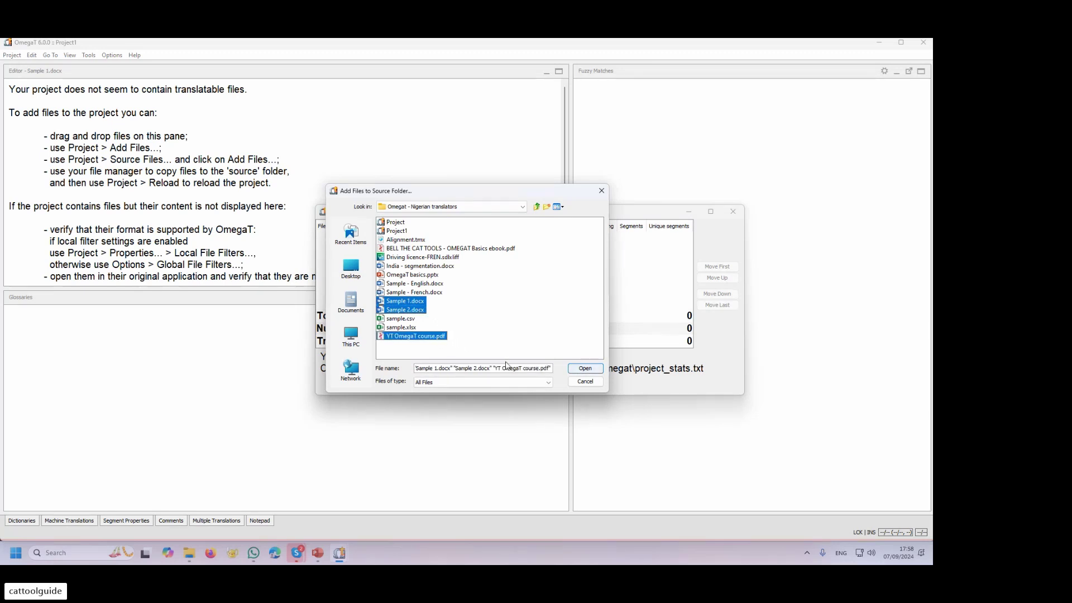
click(586, 369)
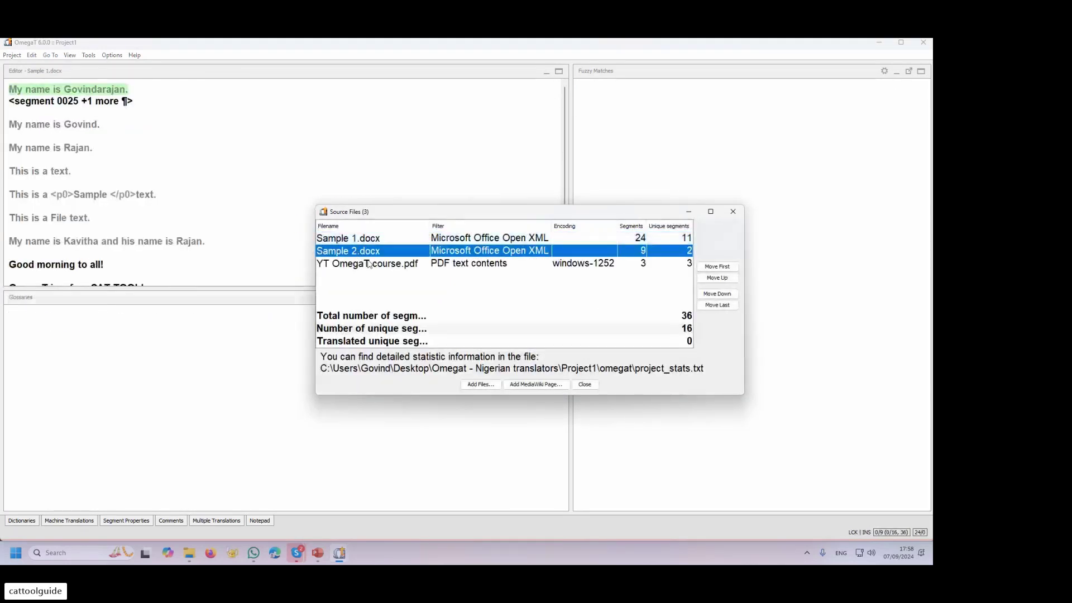
- Examine the segments of each of the three source files, ending on Sample 1.docx, and close the Source Files window
click(363, 263)
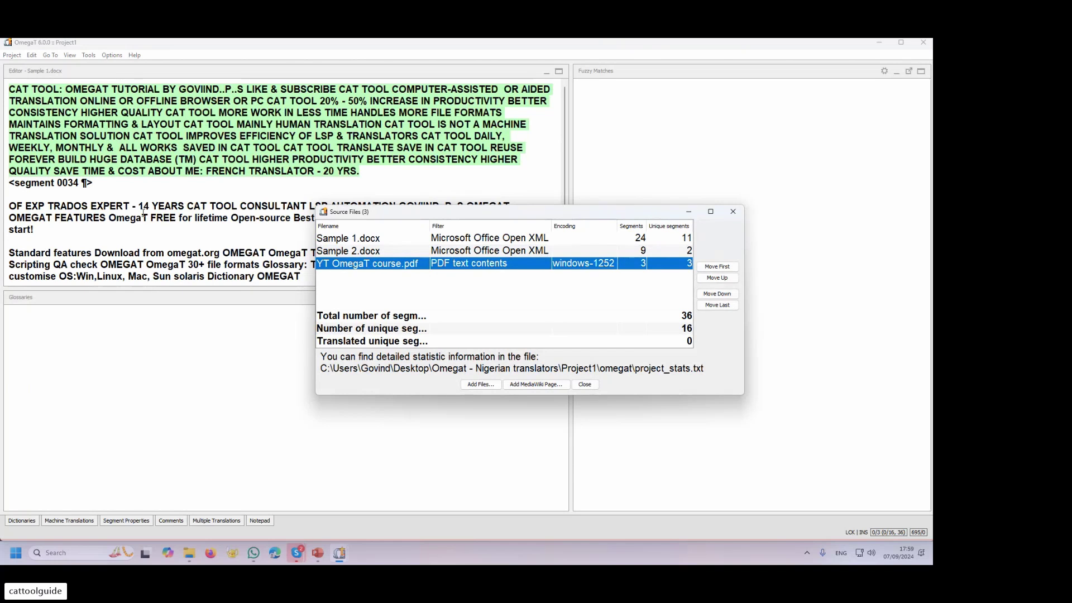
scroll(144, 218, down, 1)
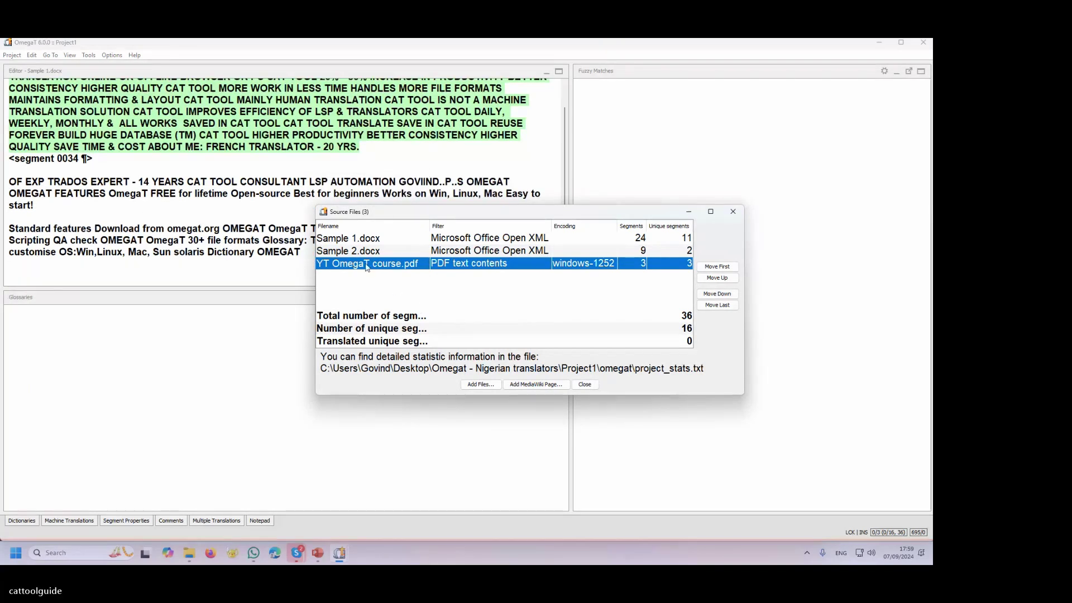
click(363, 250)
click(362, 243)
click(366, 254)
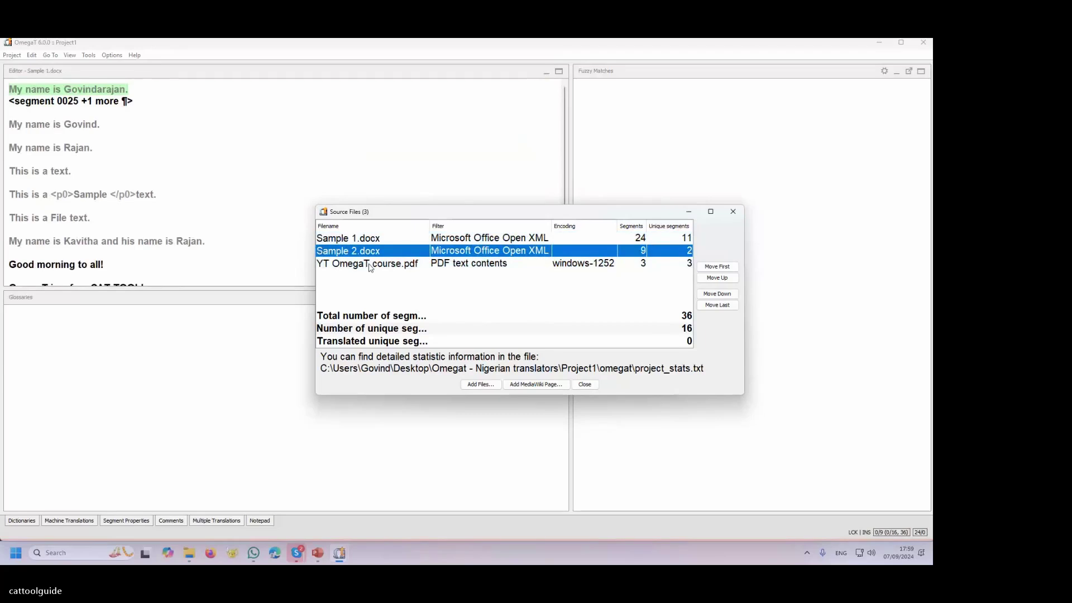
click(370, 265)
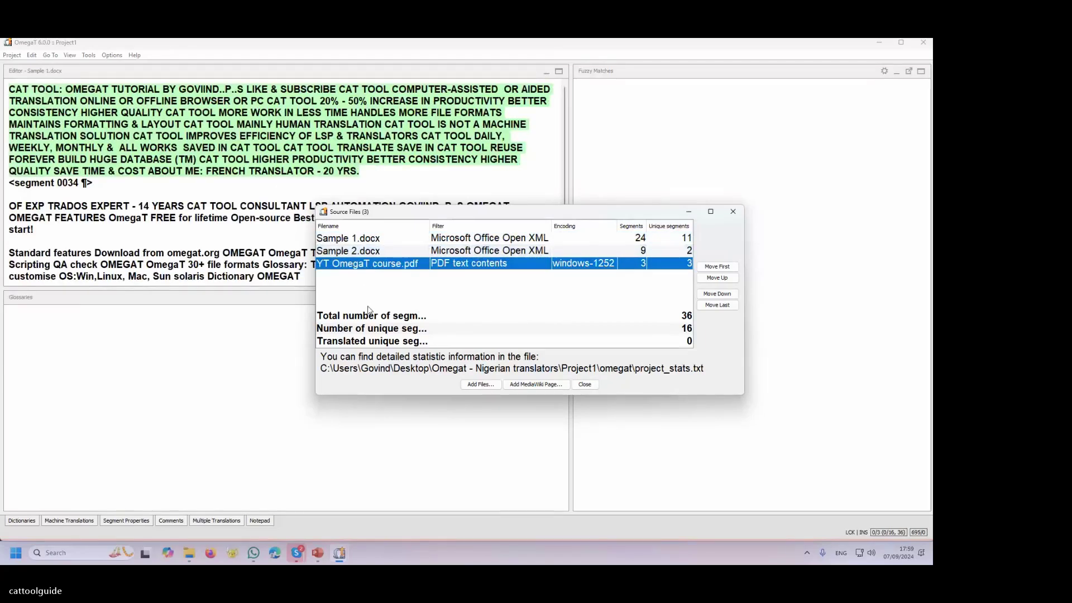
click(370, 240)
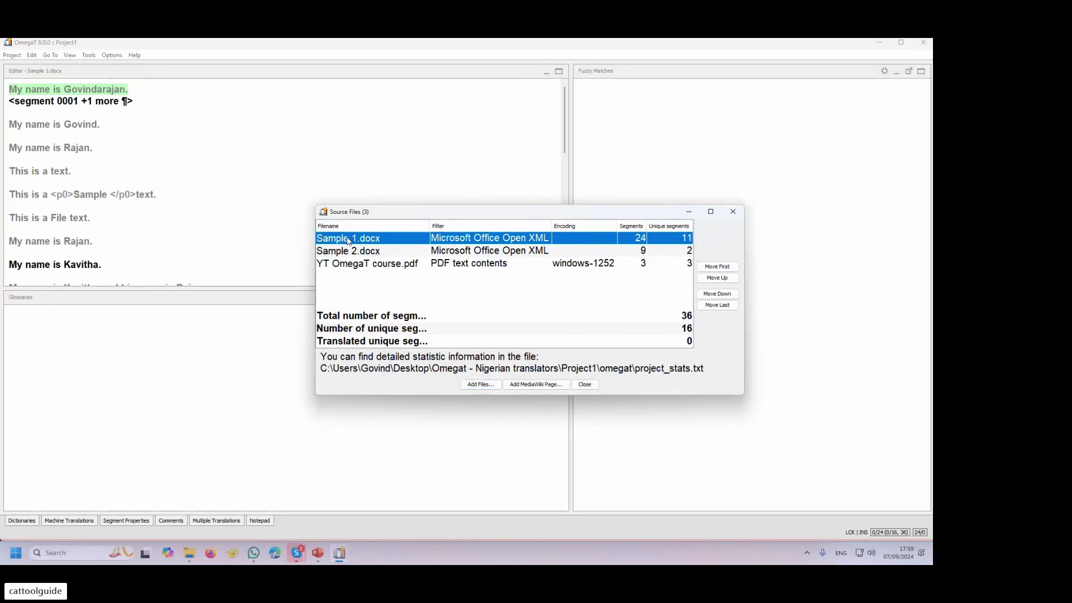
click(585, 385)
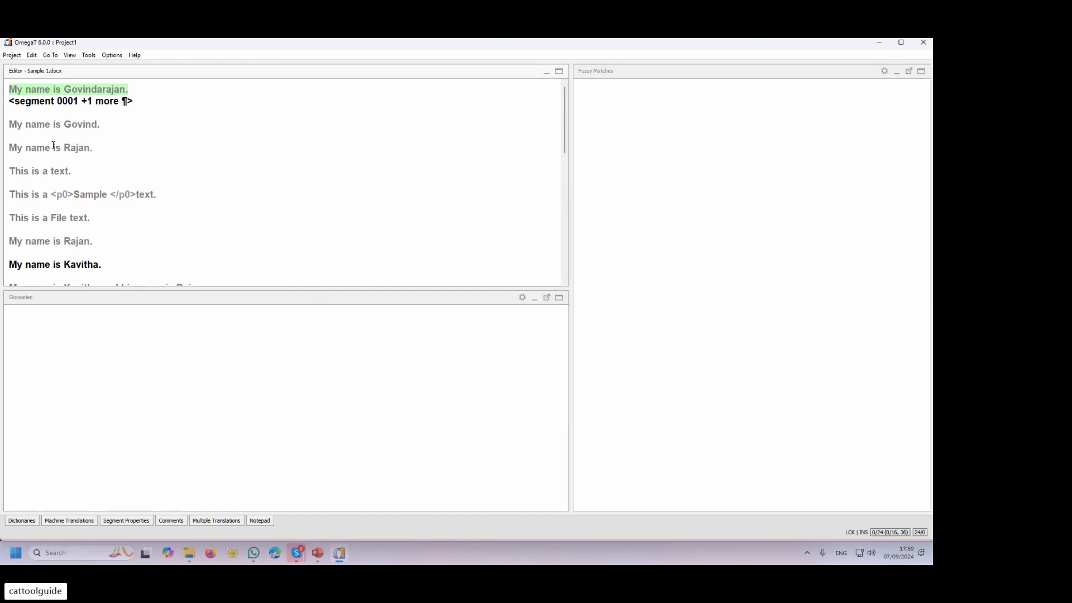
- Step through the untranslated segments of Sample 1.docx and go back to its first segment
key(Return)
key(Return)
key(Return)
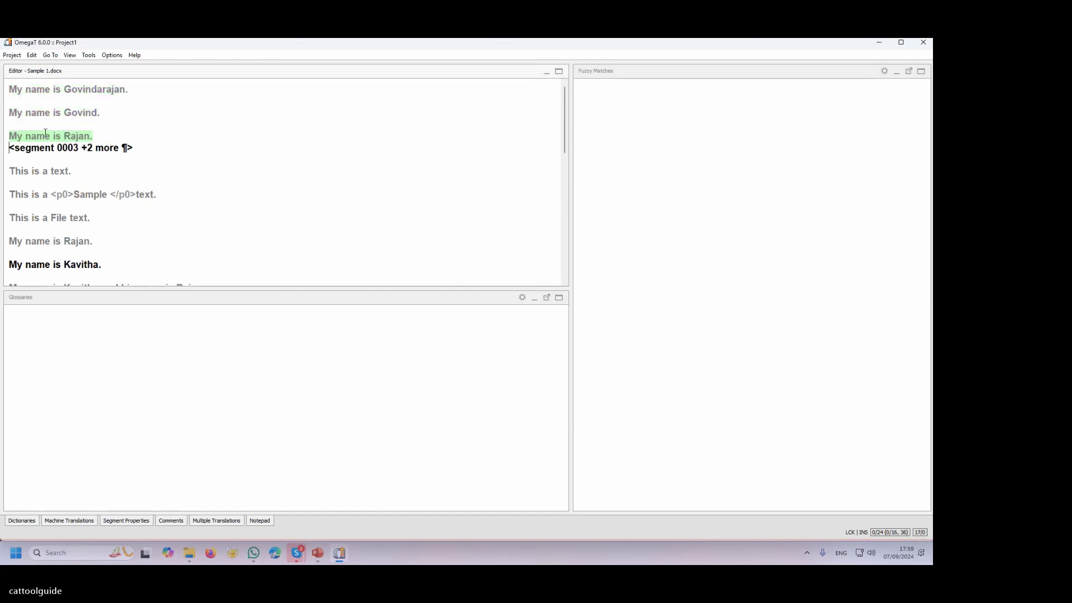
key(Return)
key(Return)
key(Return)
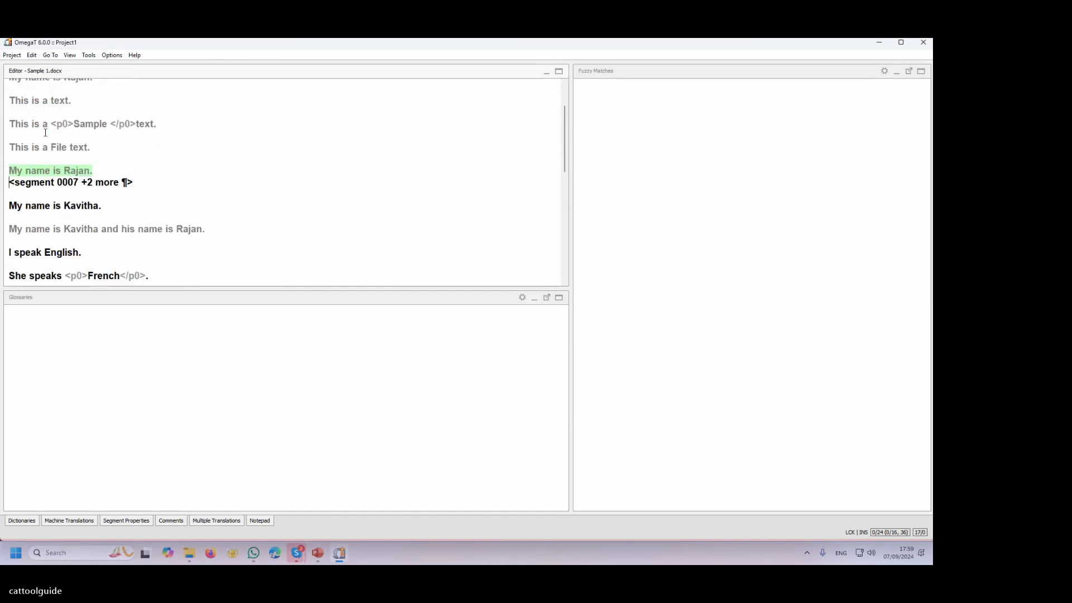
key(Return)
key(Return)
key(Return)
key(Return)
key(Return)
key(Return)
key(Return)
key(Return)
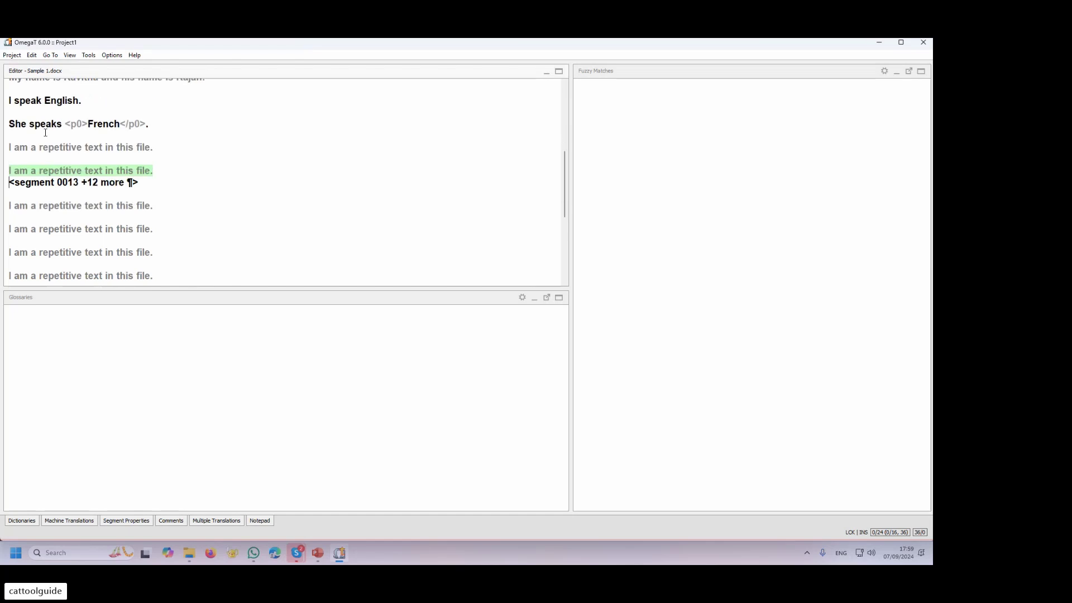
key(Return)
key(Return)
key(Return)
key(Return)
key(Return)
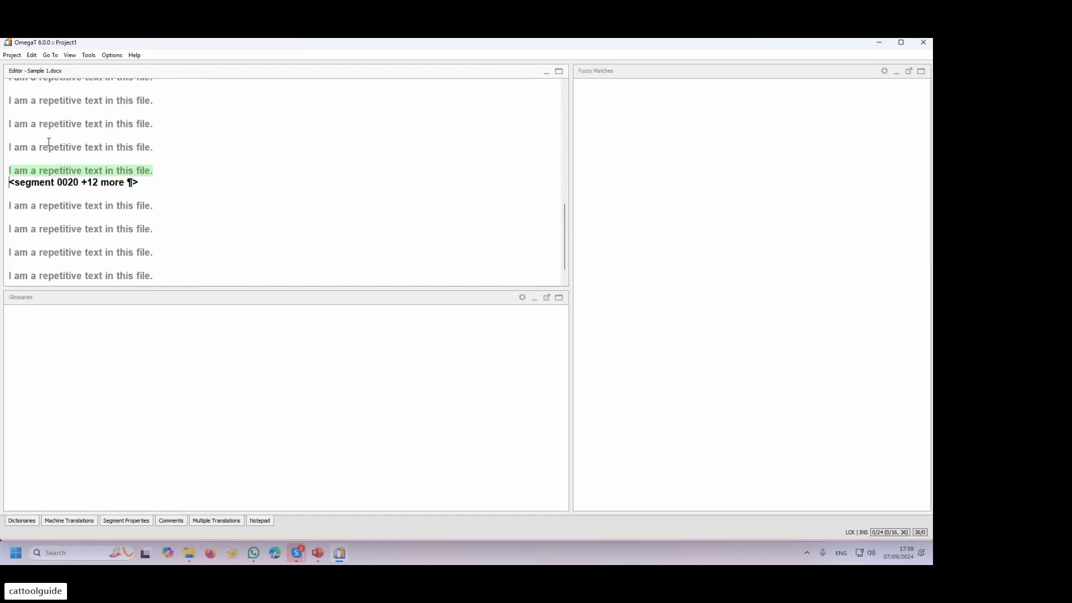
scroll(35, 207, up, 2)
scroll(35, 207, up, 1)
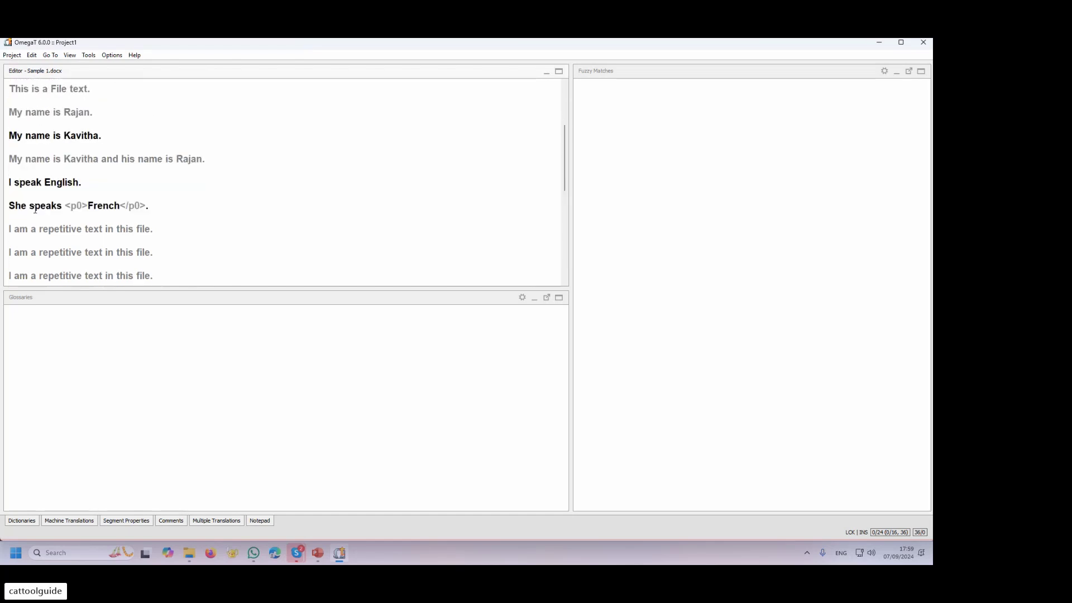
scroll(35, 209, down, 5)
key(ctrl+Return)
key(ctrl+Return)
key(ctrl+Return)
key(ctrl+Return)
key(ctrl+Return)
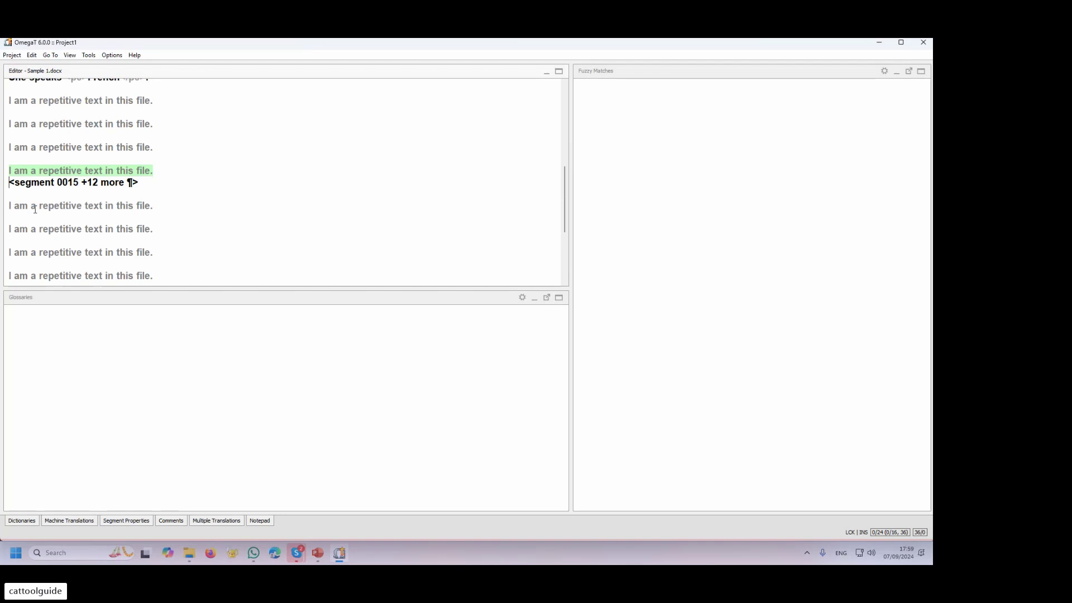
key(ctrl+Return)
key(ctrl+Return)
key(ctrl+Return)
key(ctrl+Return)
key(ctrl+Return)
key(ctrl+Return)
key(ctrl+Return)
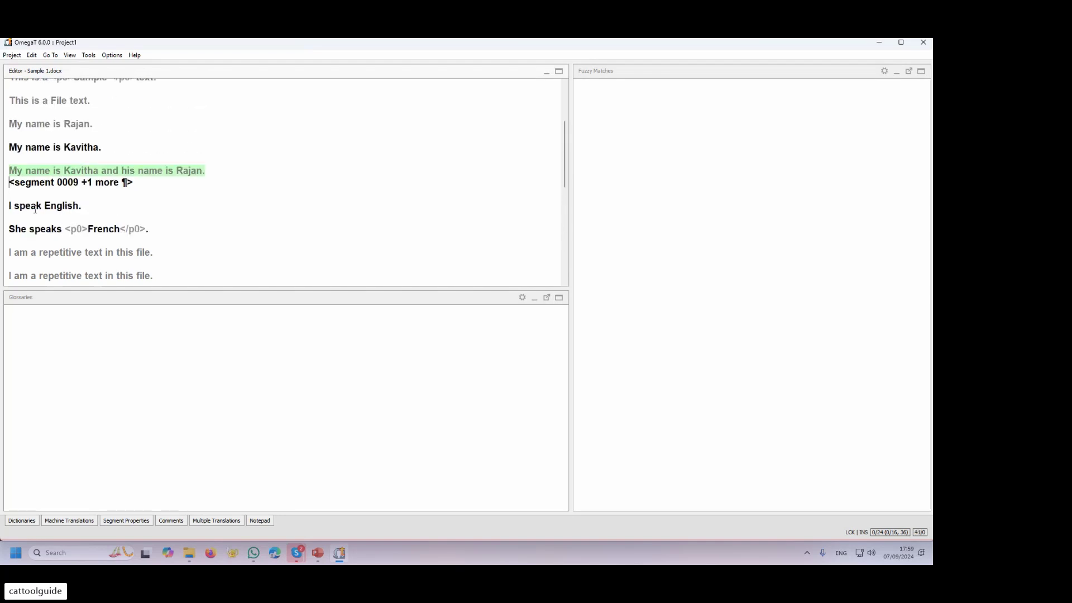
key(ctrl+Return)
key(ctrl+Return)
key(ctrl+Return)
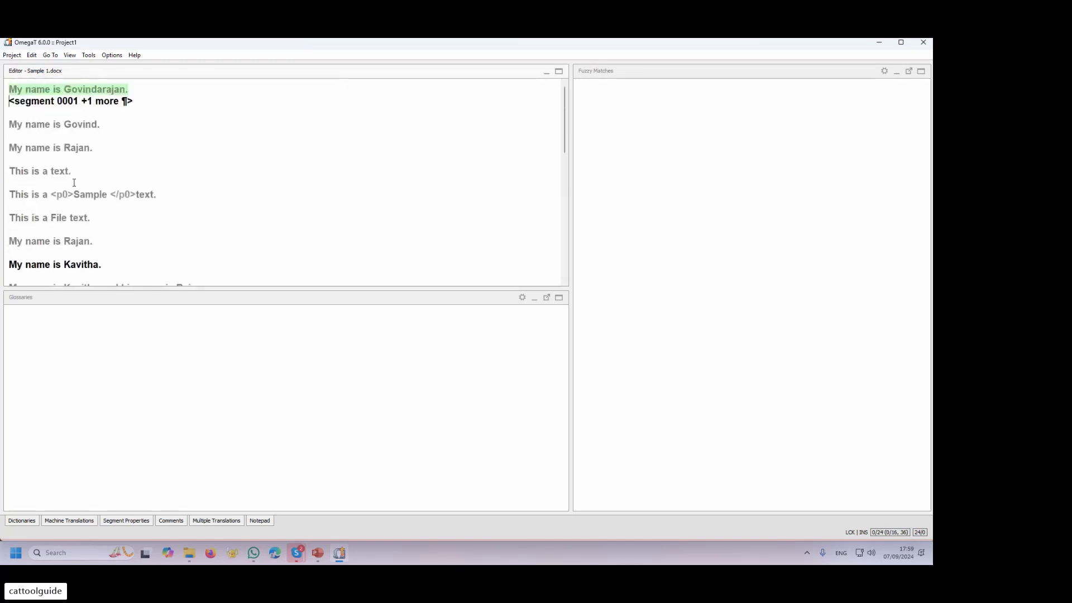
- In File Explorer, copy Project-omegat.tmx from the Project folder into the tm/auto folder of Project1
click(190, 553)
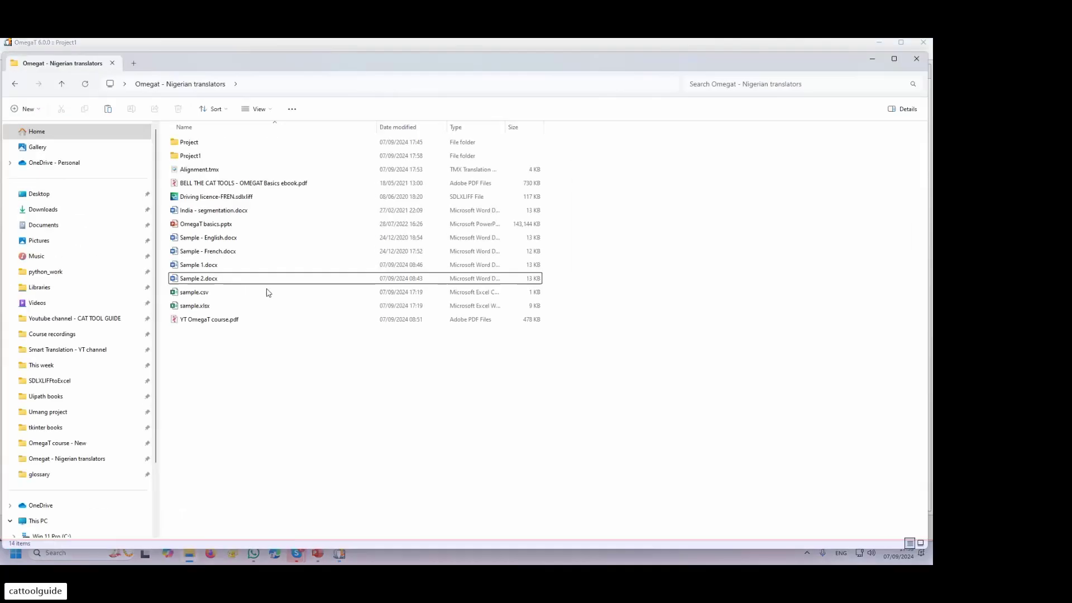
double_click(190, 143)
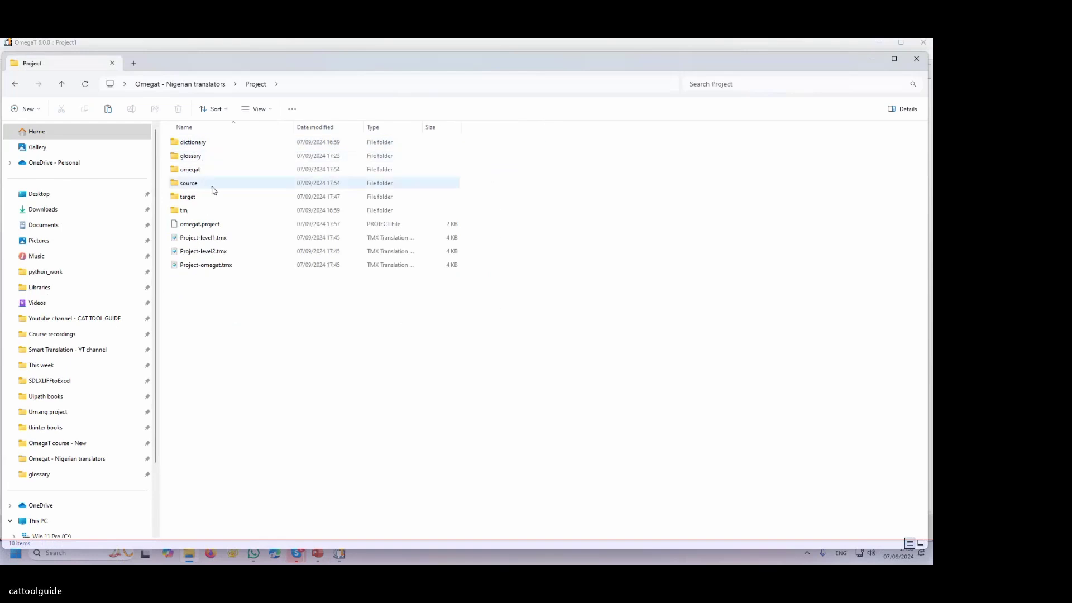
click(206, 265)
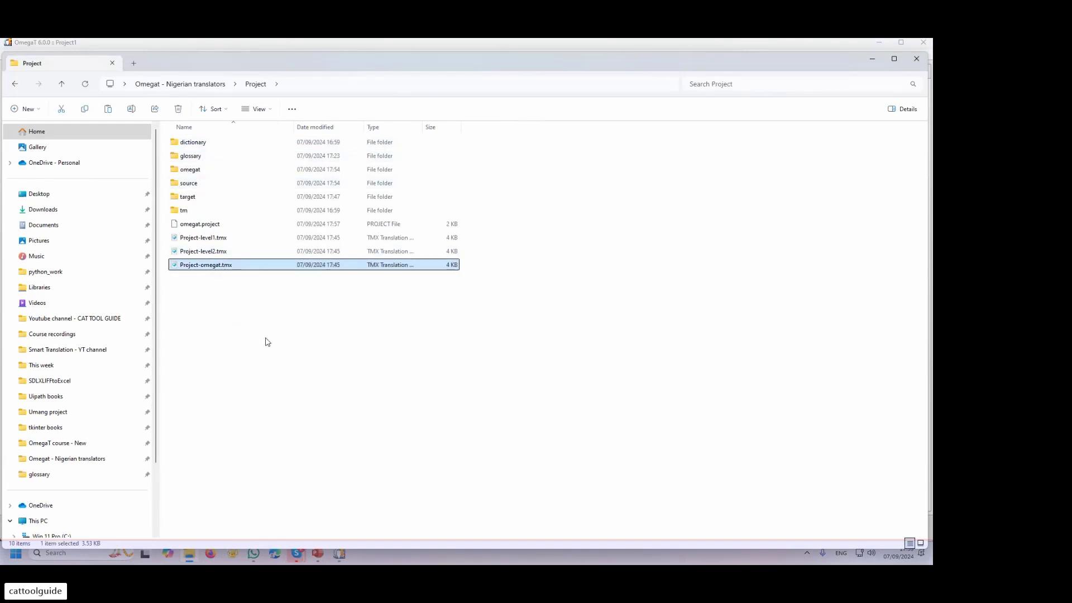
click(180, 85)
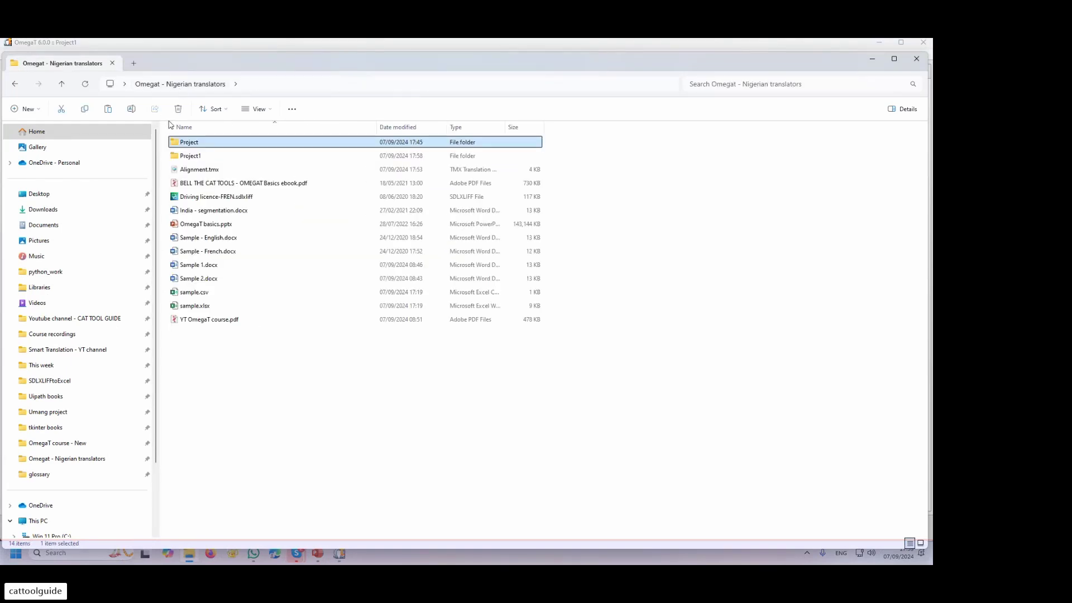
double_click(188, 156)
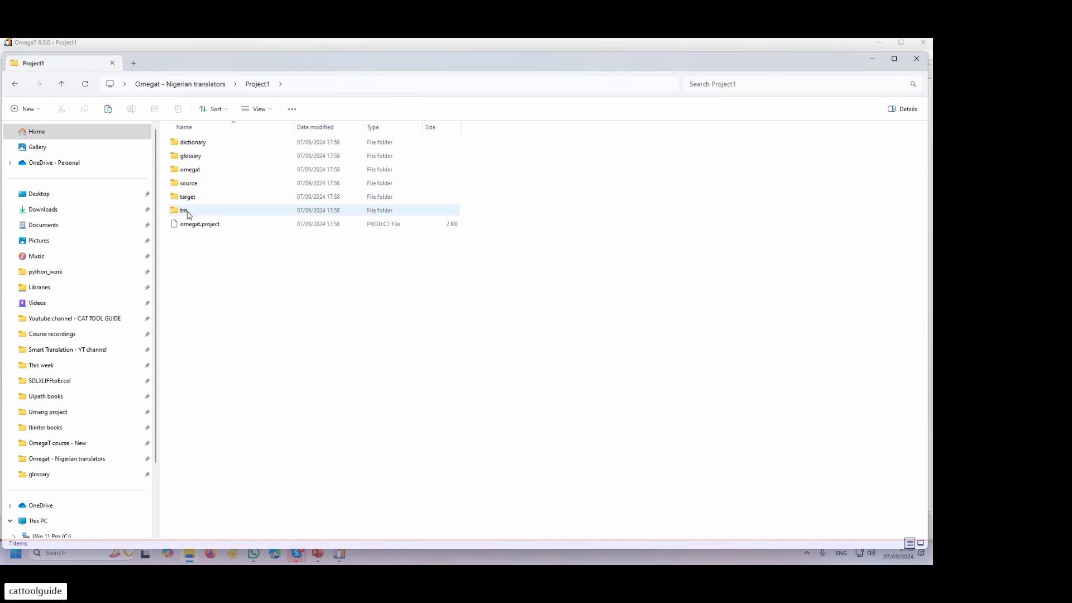
double_click(186, 212)
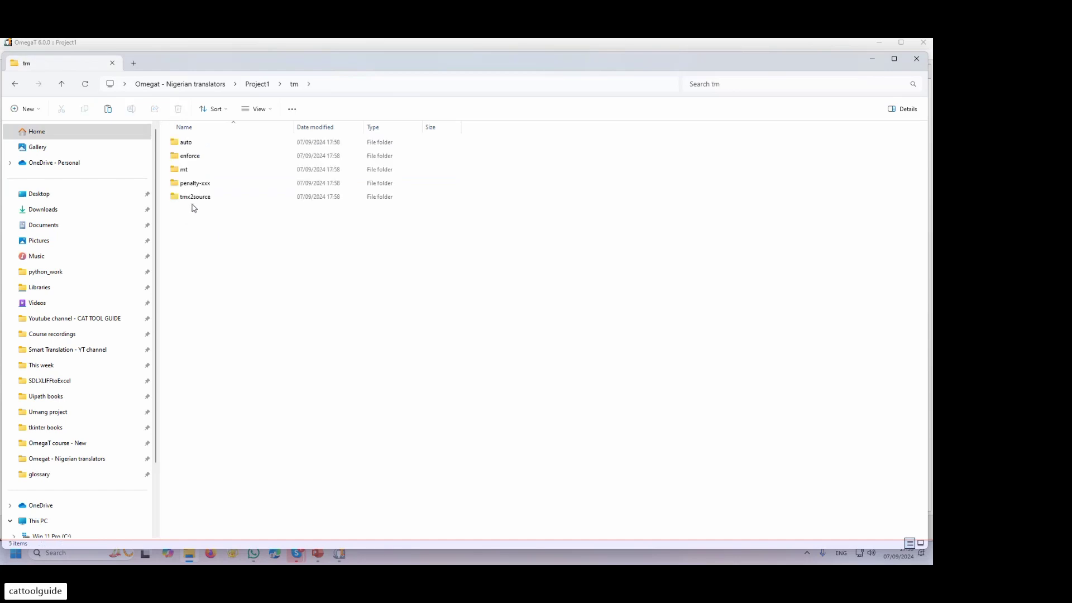
double_click(184, 143)
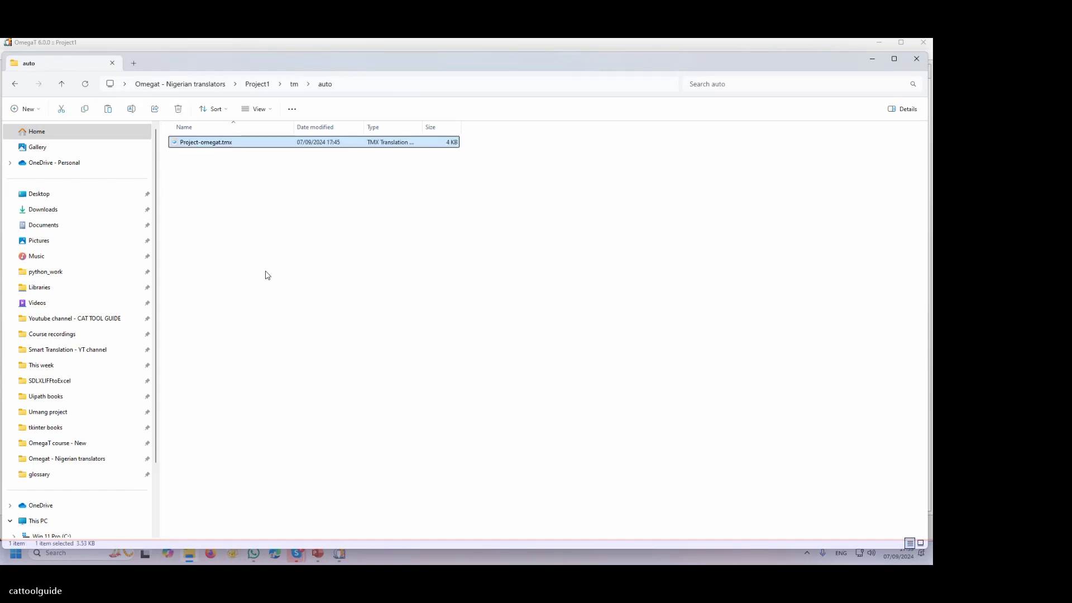
- Switch back to OmegaT, reload the project and keep the remote version of the conflicting translation
key(alt+Tab)
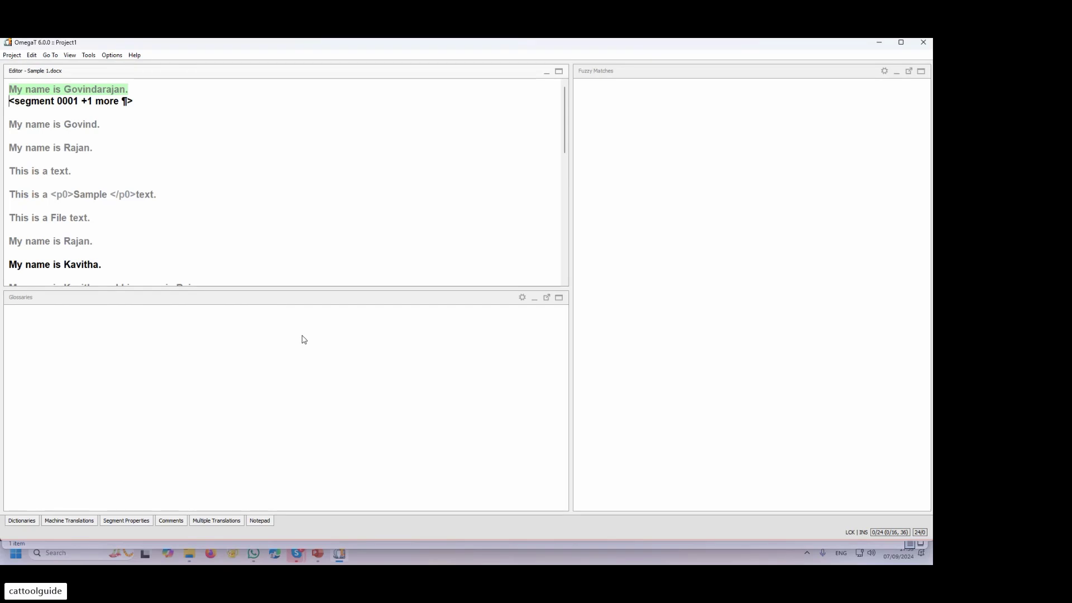
click(12, 54)
click(32, 118)
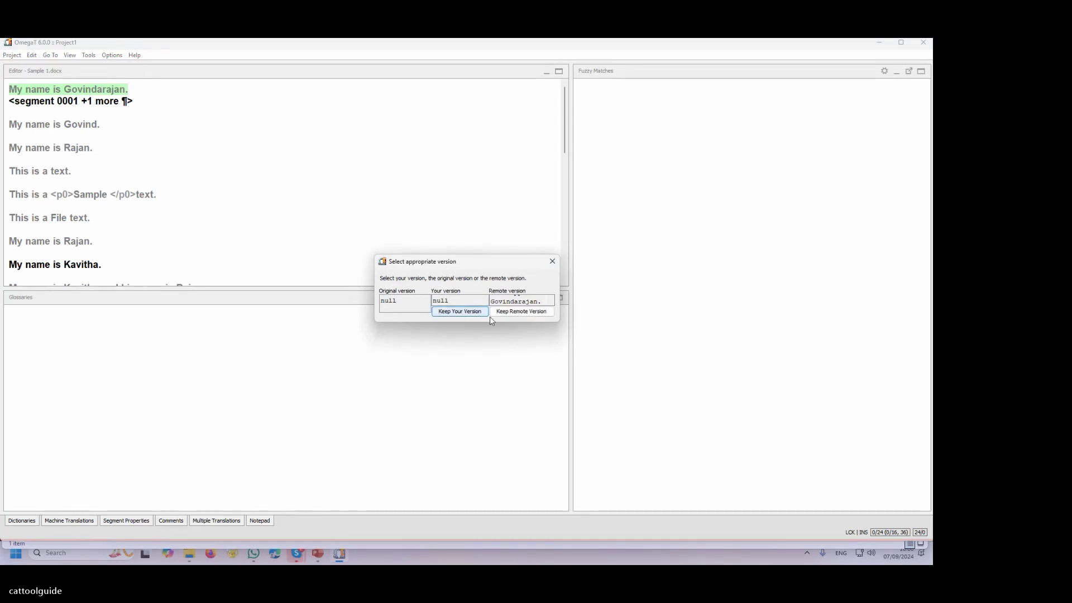
click(507, 313)
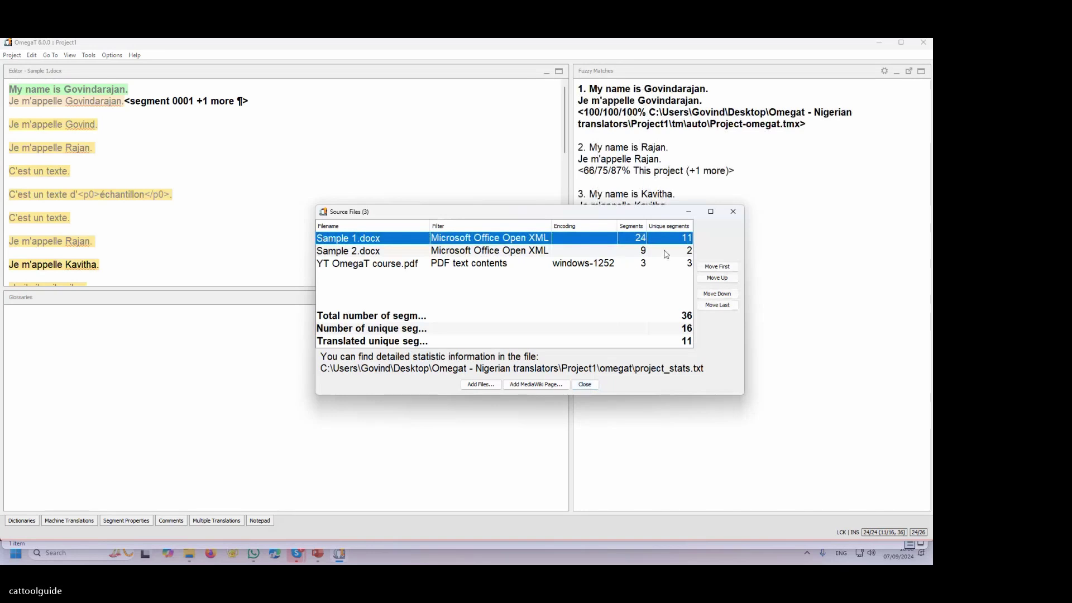
- Close the Source Files window and step through the pre-translated segments of Sample 1.docx from segment 0001 to segment 0011, checking their matches
click(585, 384)
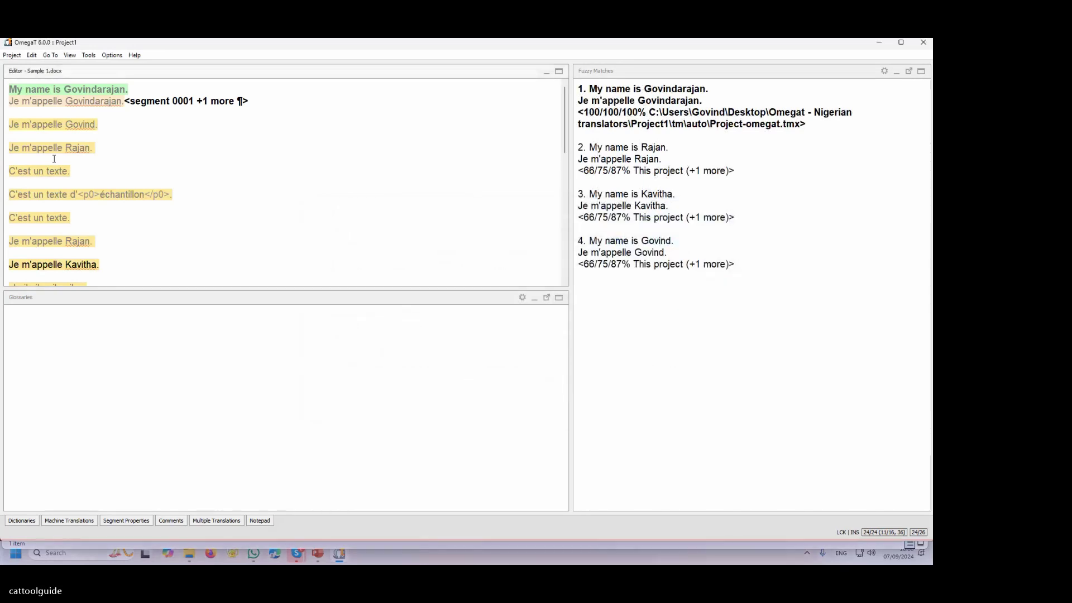
key(Return)
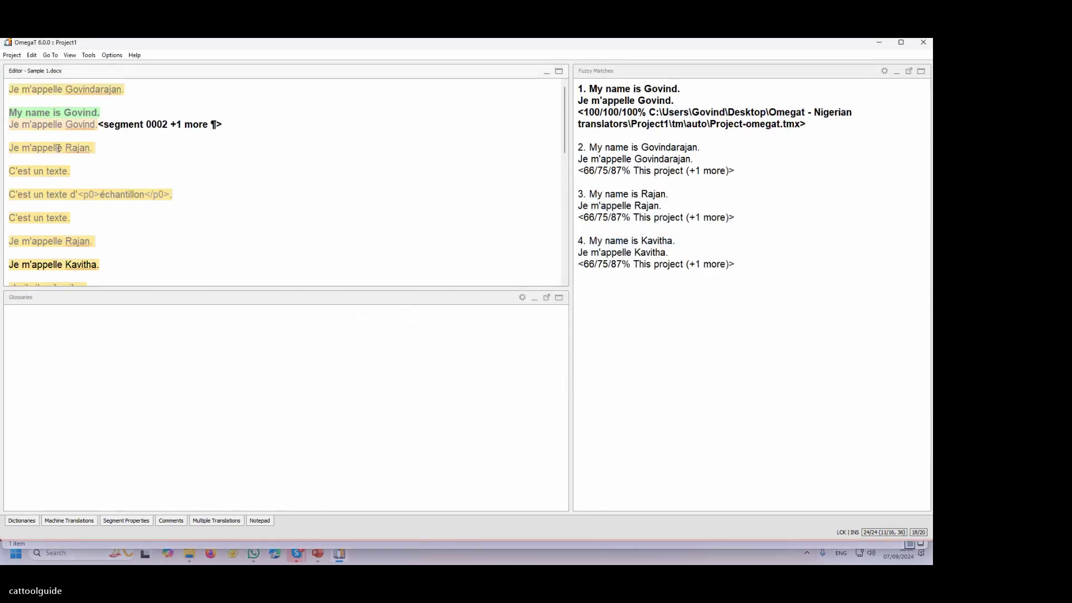
key(Return)
key(Return)
key(Return)
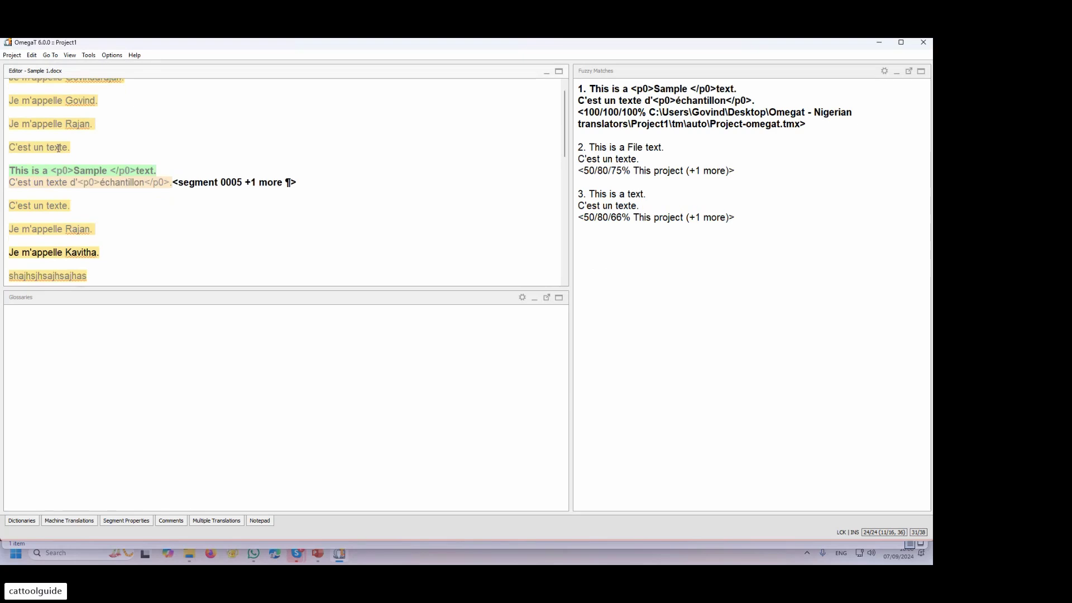
key(Return)
key(Return)
key(Return)
key(Return)
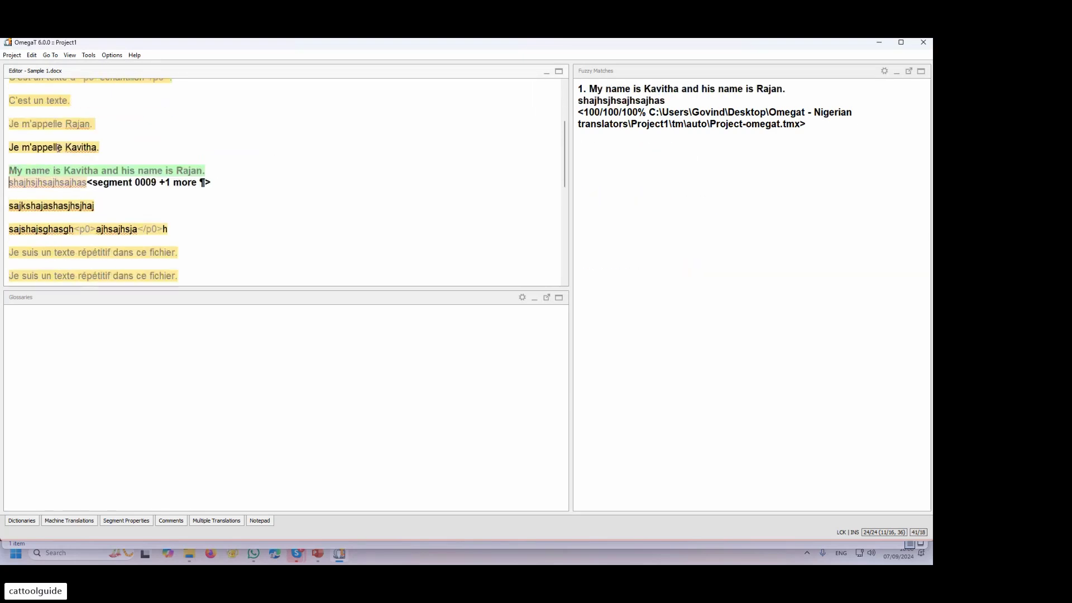
key(Return)
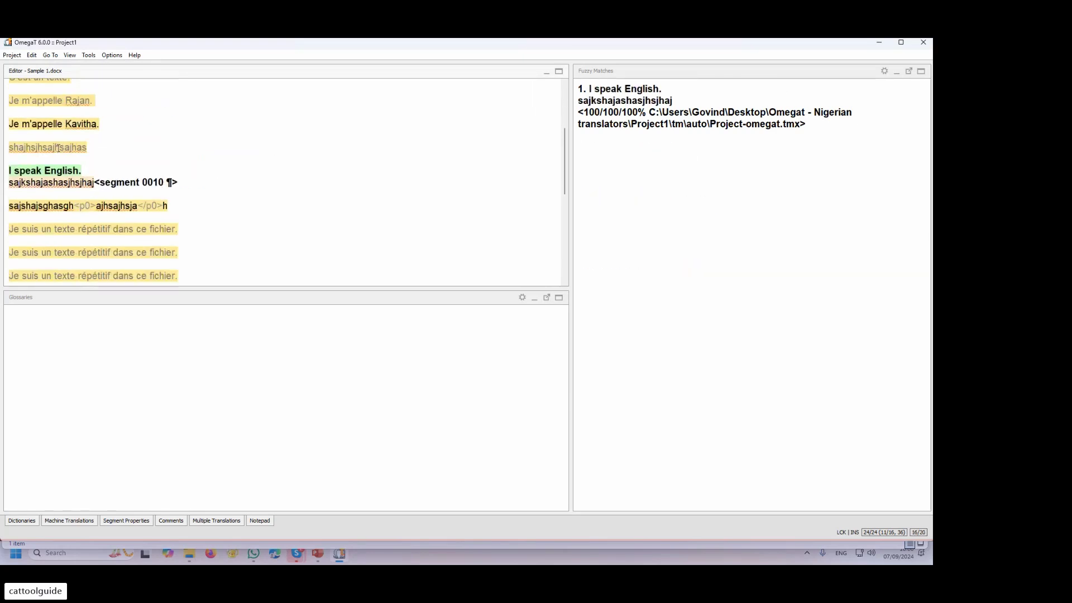
key(Return)
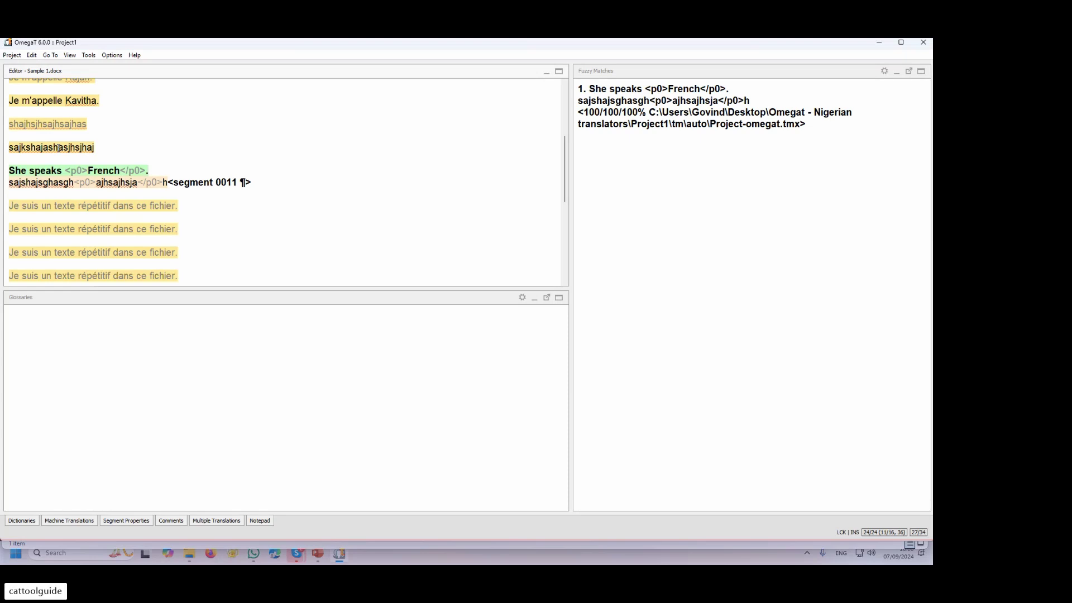
- Open the Preferences and examine the LanguageTool, Glossaries, Dictionary, Colours, Global Segmentation Rules and Auto-Completion Glossaries and Autotext settings
click(11, 55)
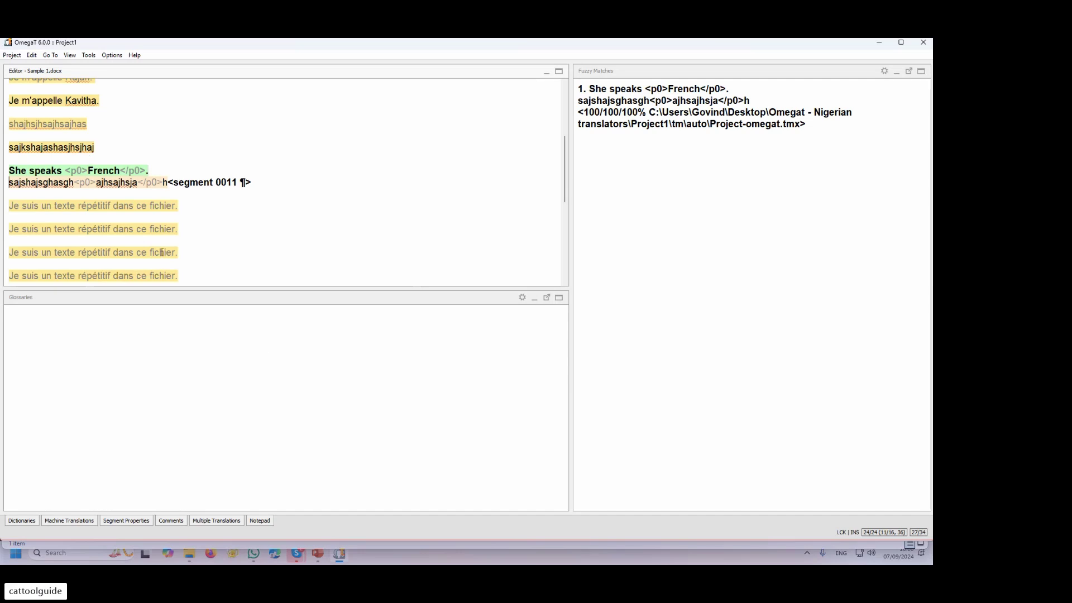
click(11, 56)
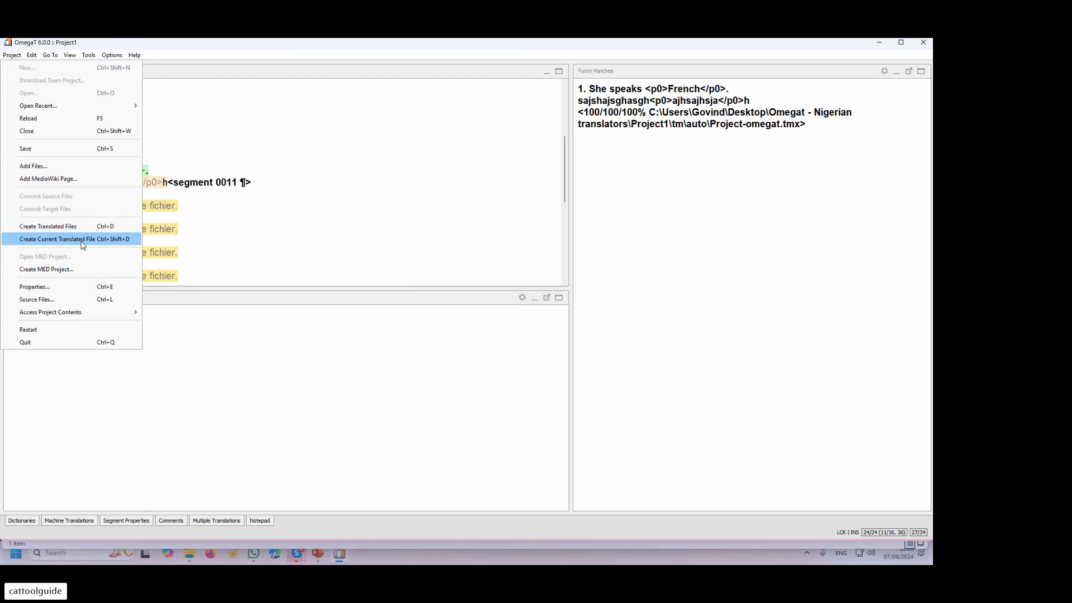
mouse_move(90, 57)
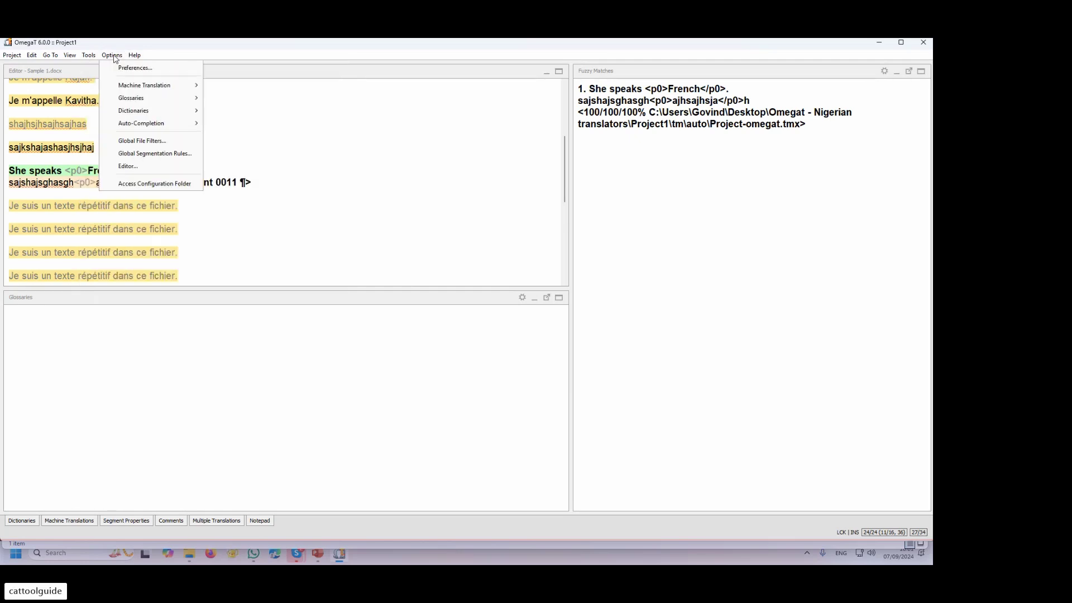
click(120, 68)
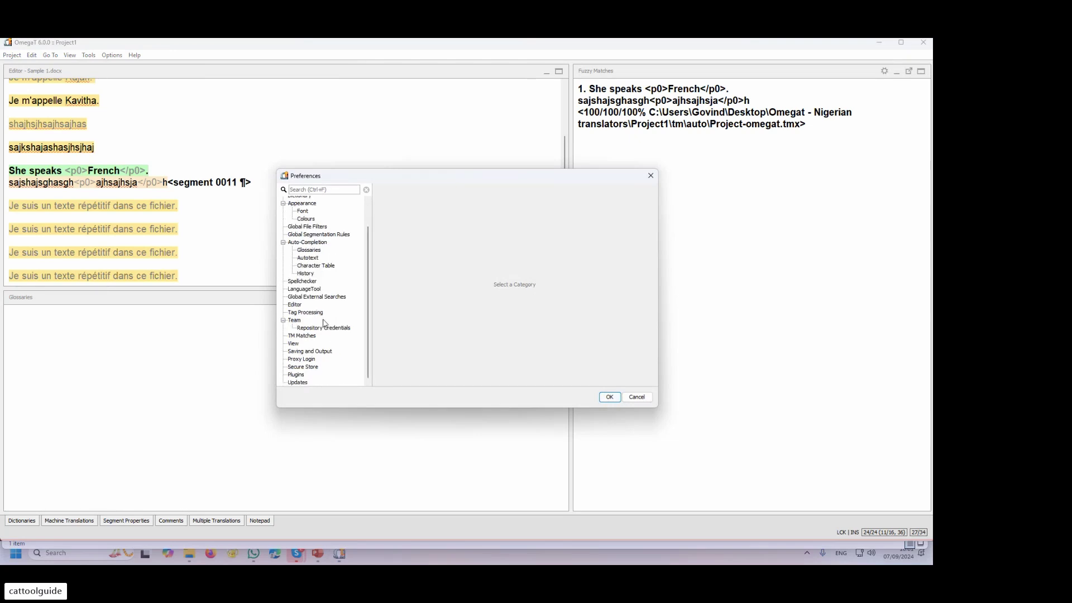
click(305, 317)
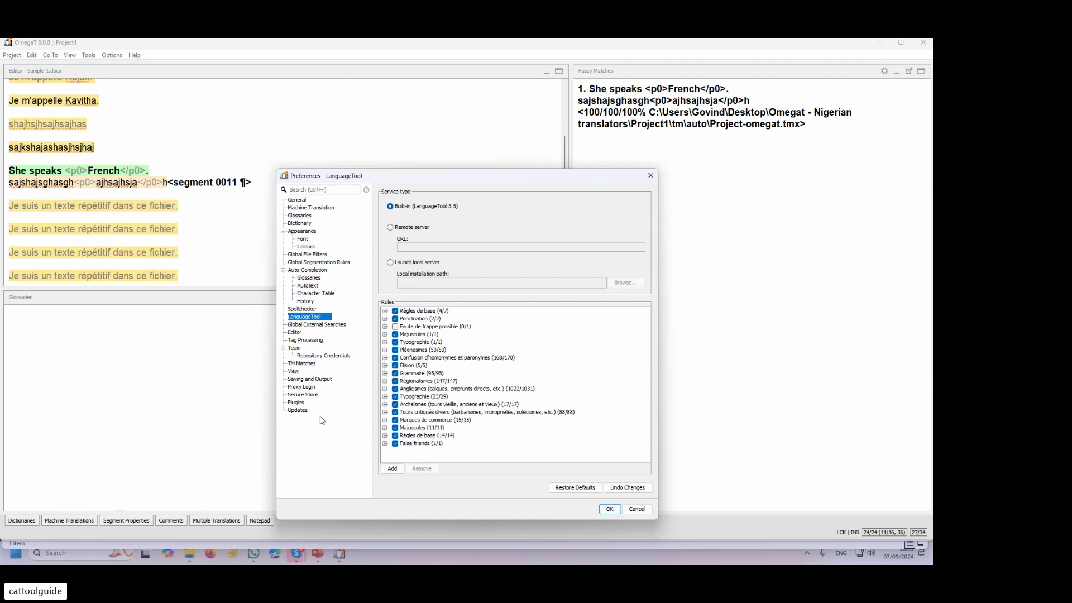
click(300, 216)
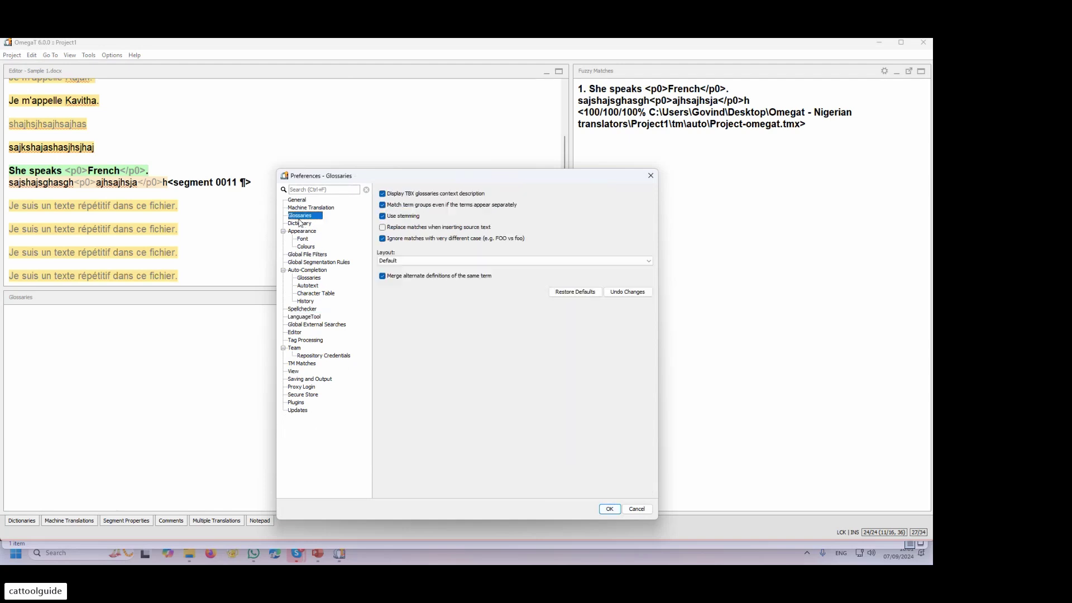
click(301, 224)
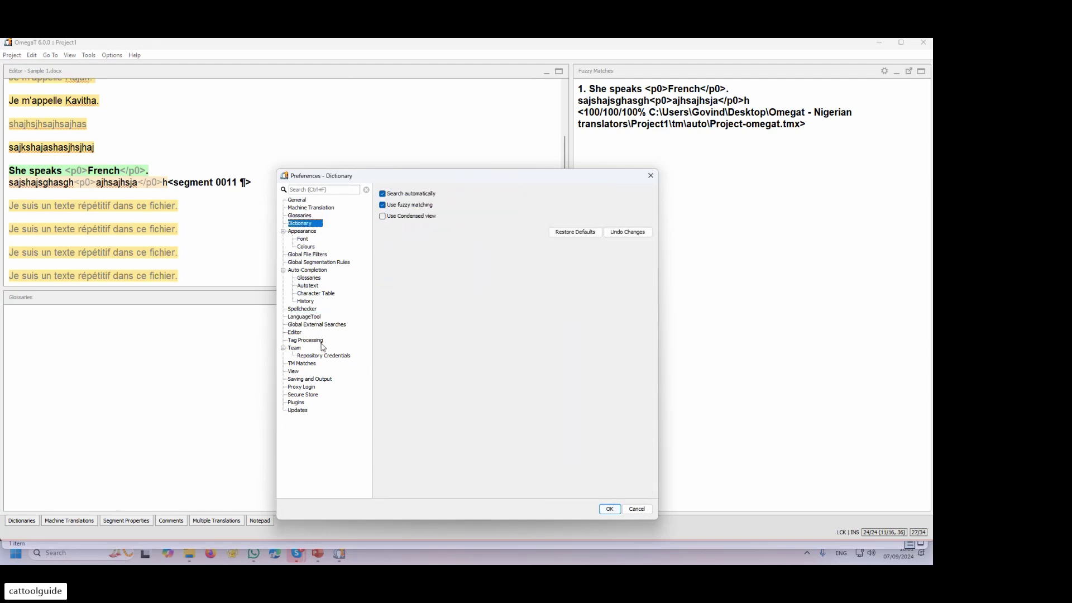
click(307, 249)
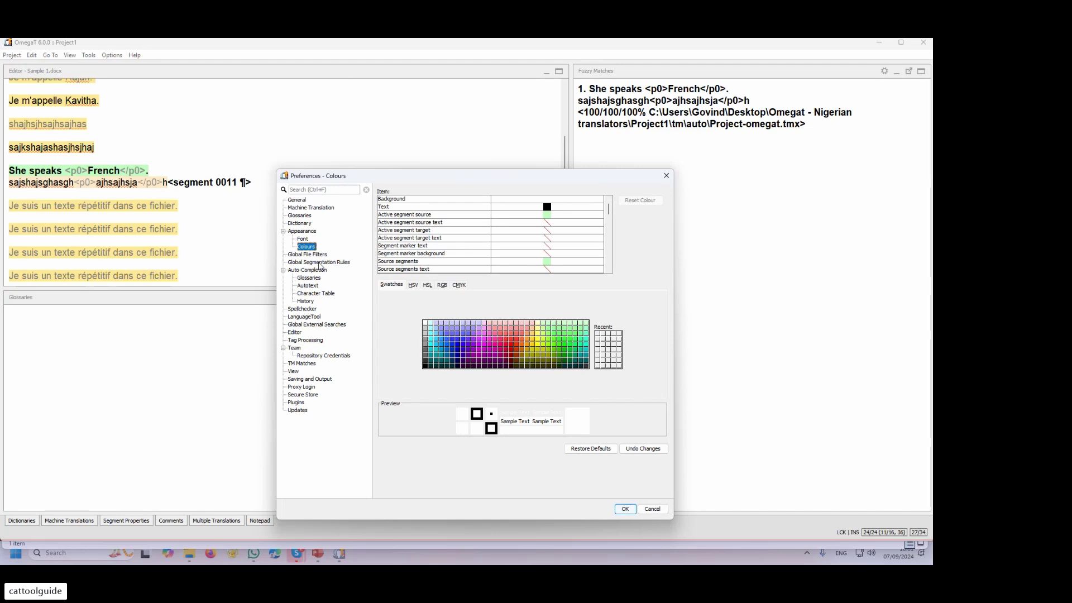
click(321, 263)
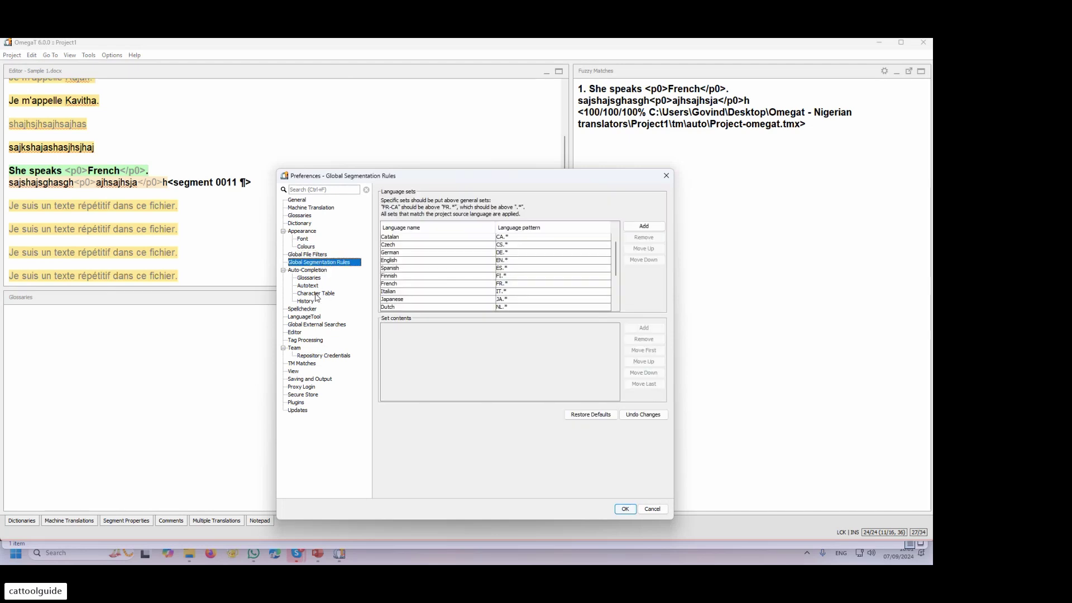
click(309, 286)
click(310, 279)
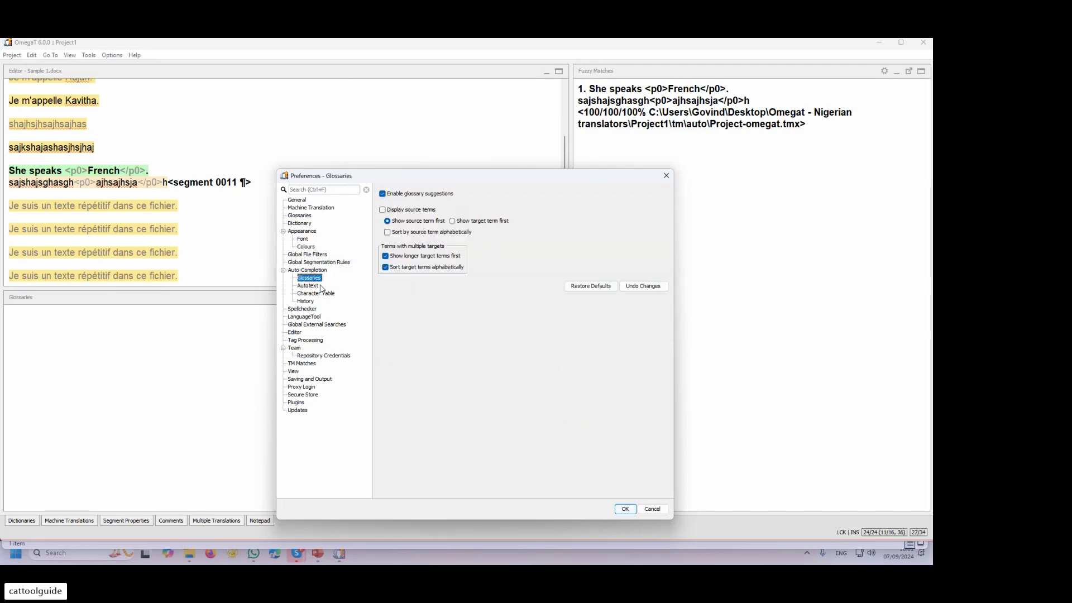
click(310, 286)
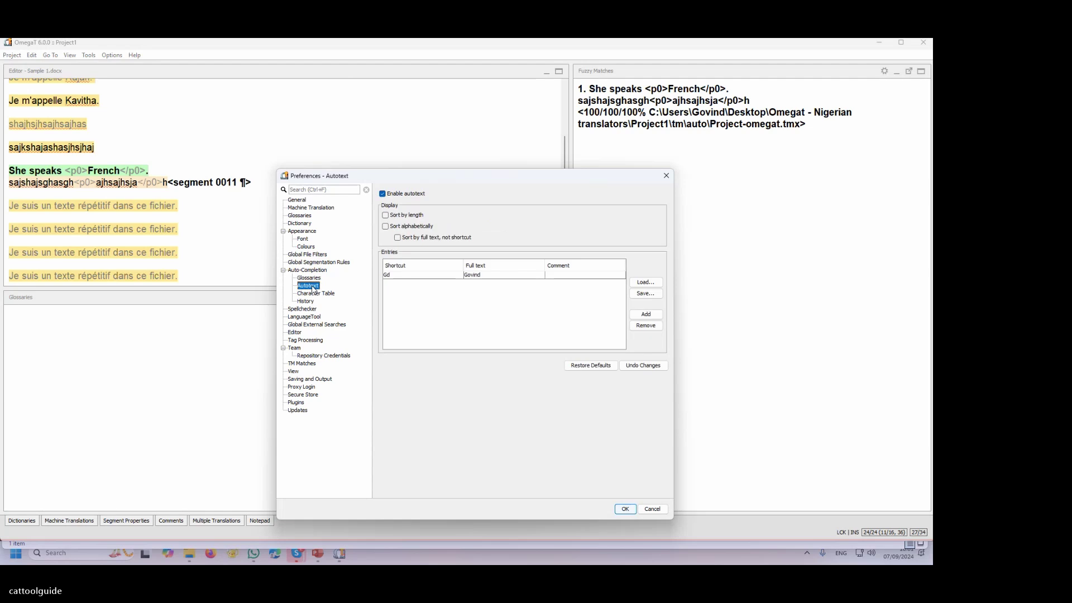
click(400, 238)
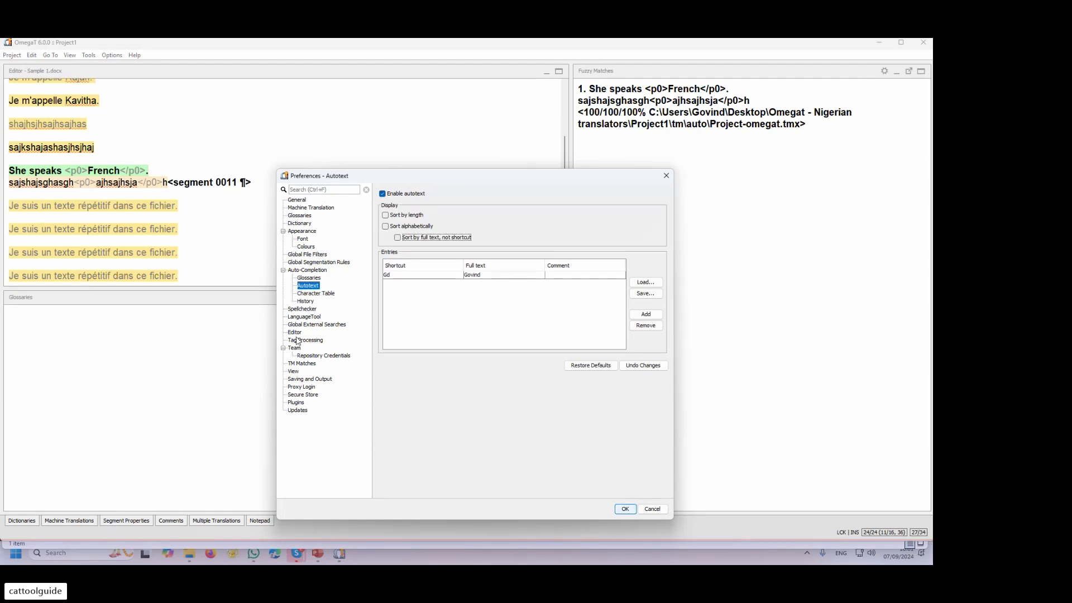
- Review the Spellchecker preferences and their French, English and German dictionaries, and close the Preferences
click(303, 310)
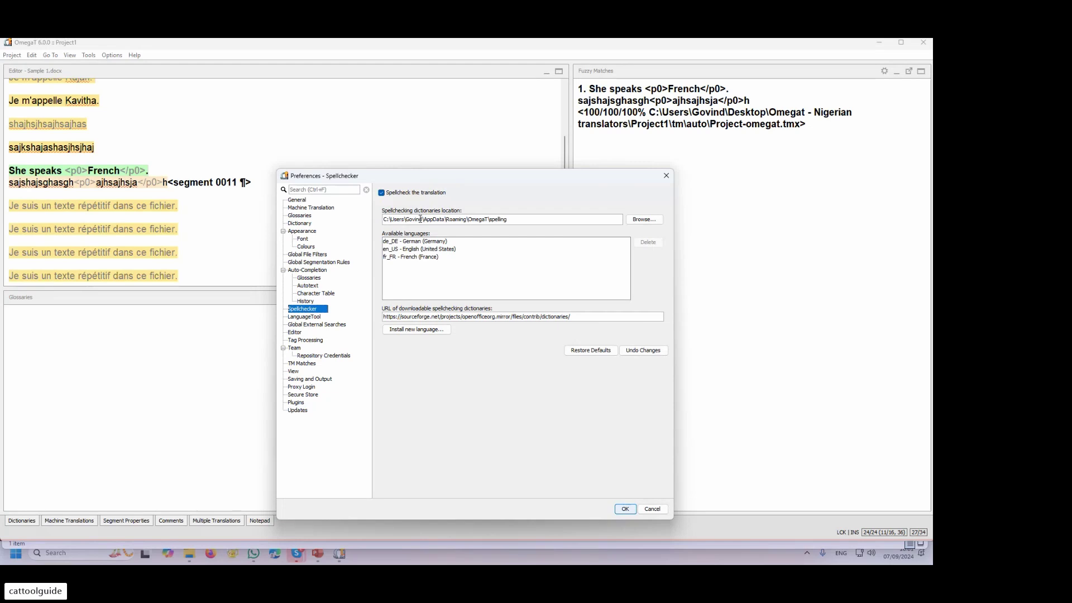
click(410, 258)
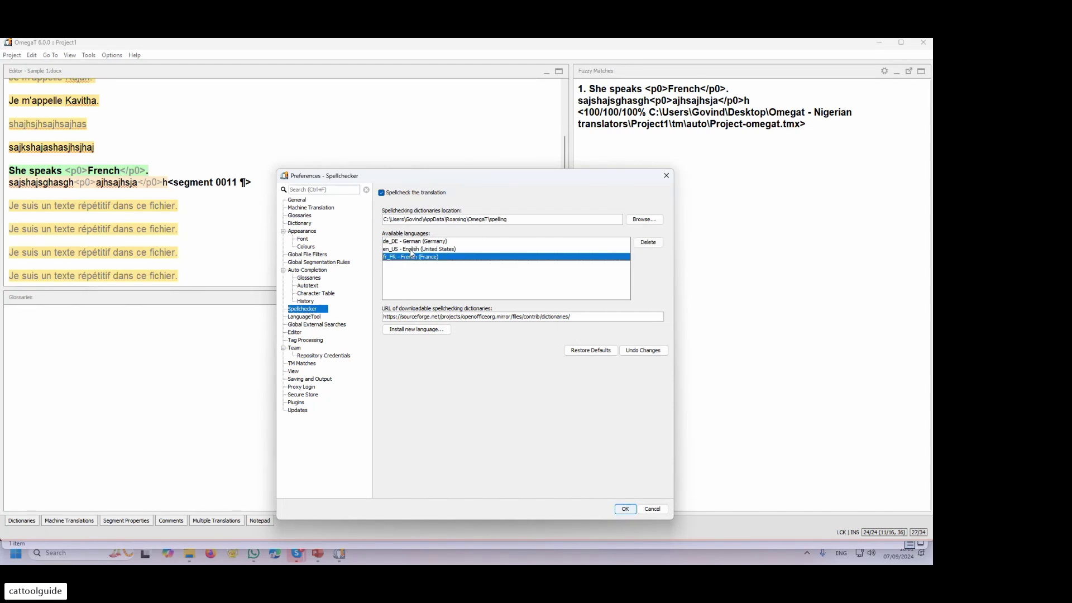
click(411, 249)
click(416, 241)
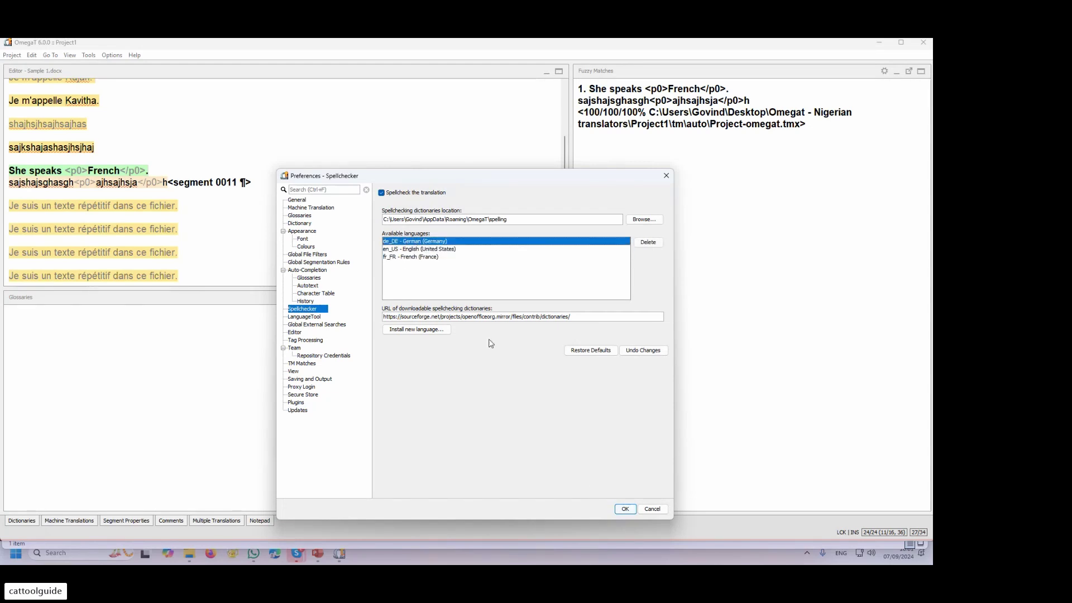
click(626, 510)
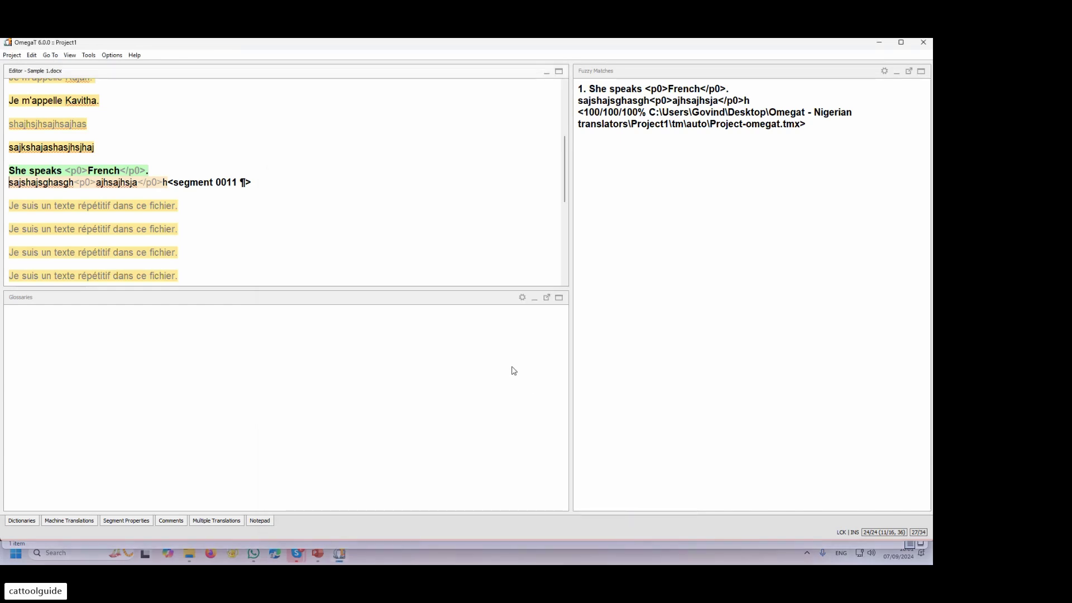
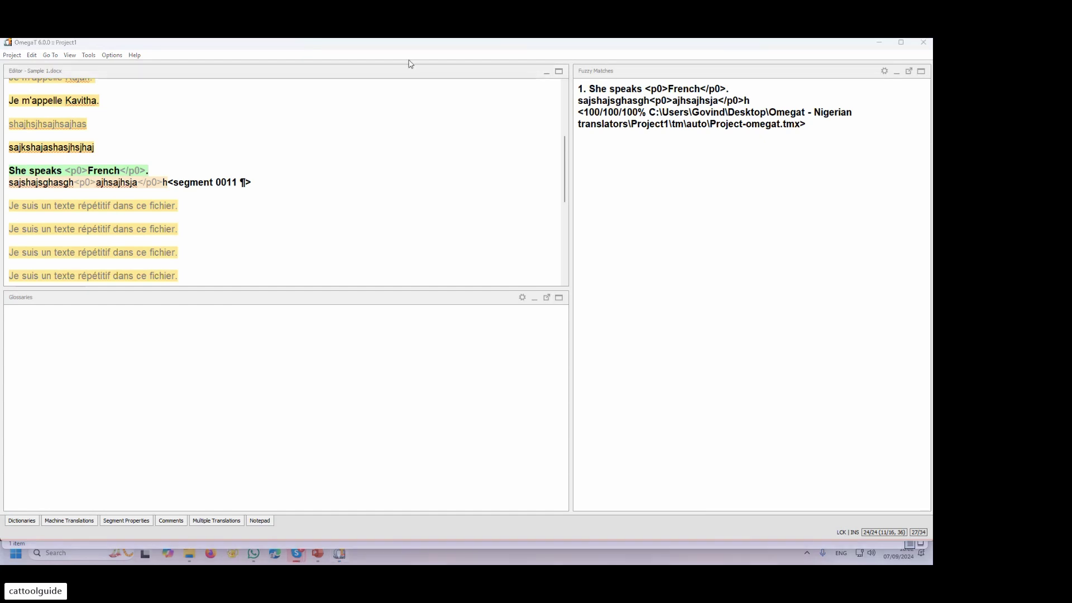
- Open the recent project Project from the Omegat - Nigerian translators folder, dismiss its source file list and create its translated files
click(12, 55)
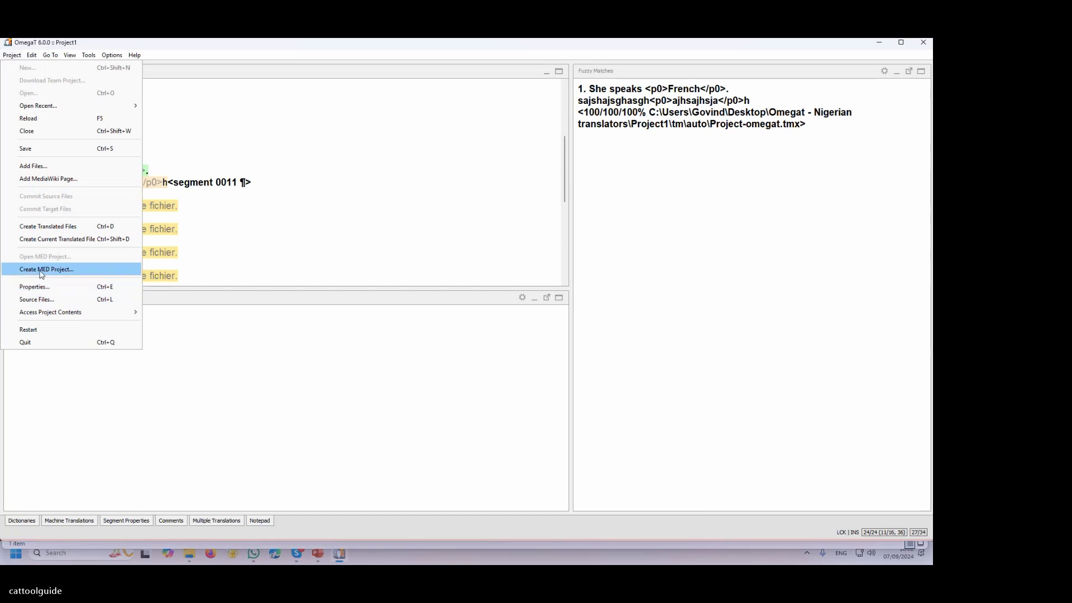
mouse_move(29, 112)
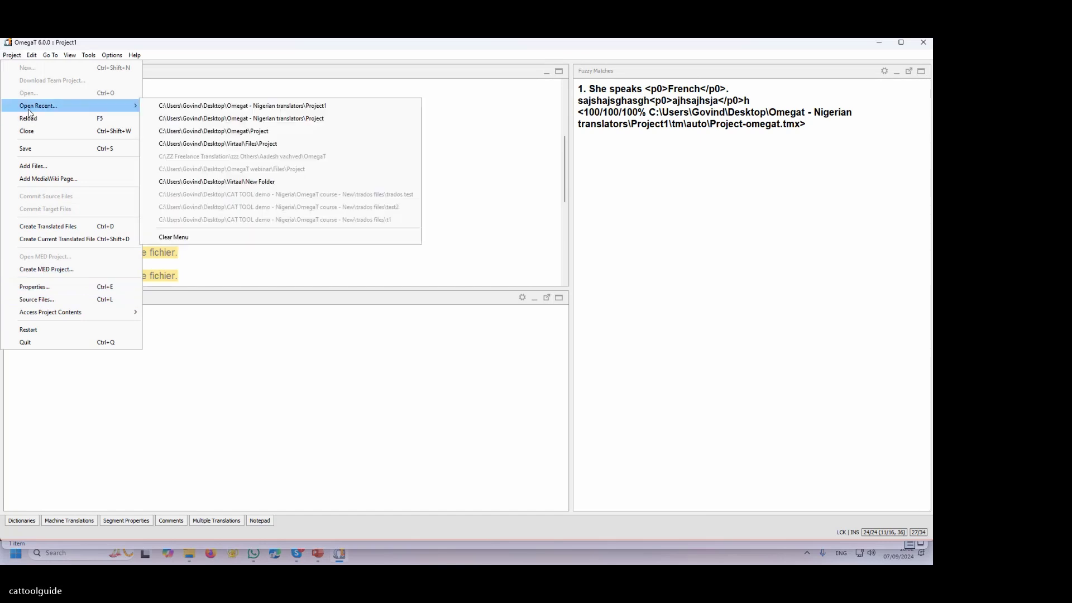
click(244, 119)
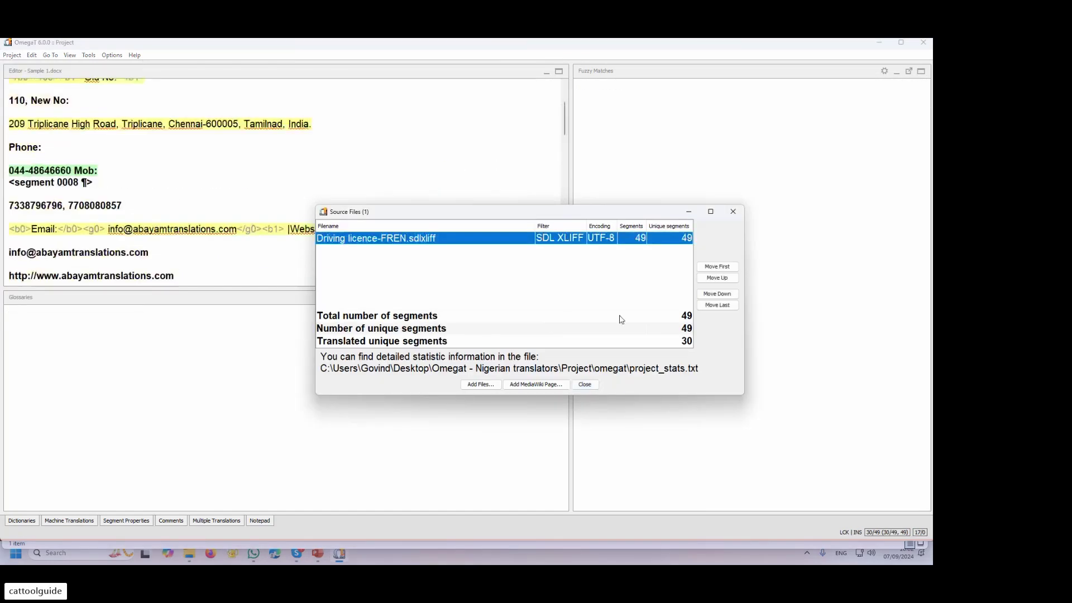
click(585, 386)
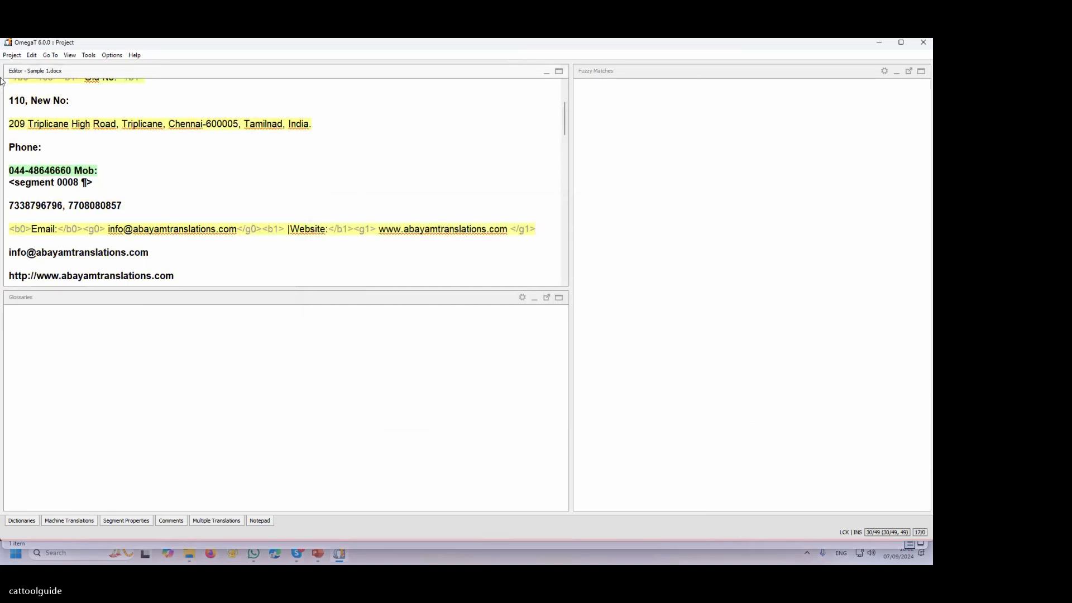
click(10, 55)
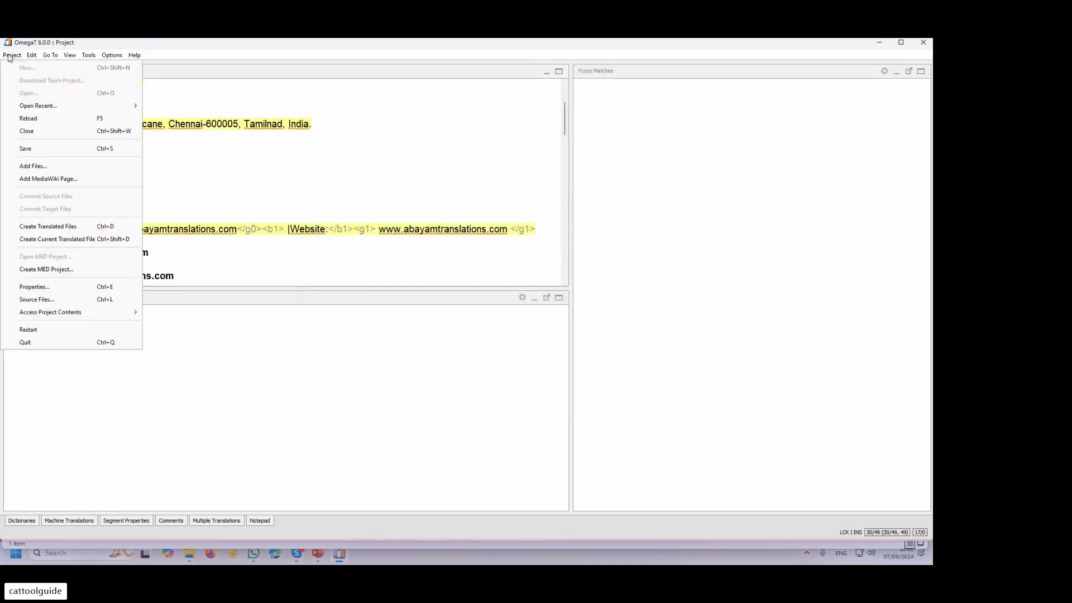
click(47, 228)
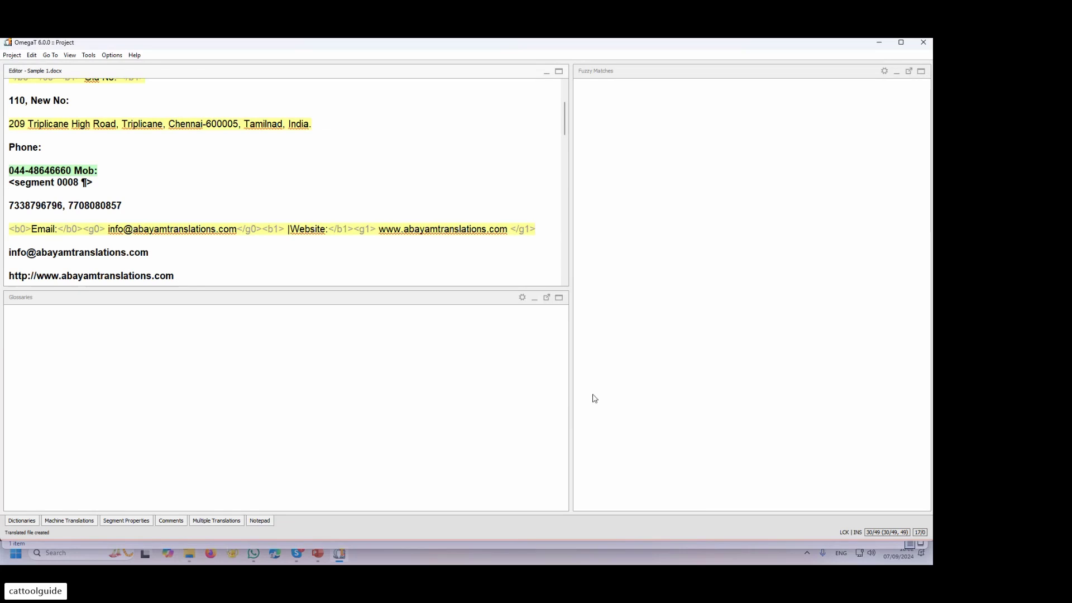
- Switch to File Explorer, open the target folder of Project in Omegat - Nigerian translators and select Driving licence-FREN.sdlxliff
click(884, 43)
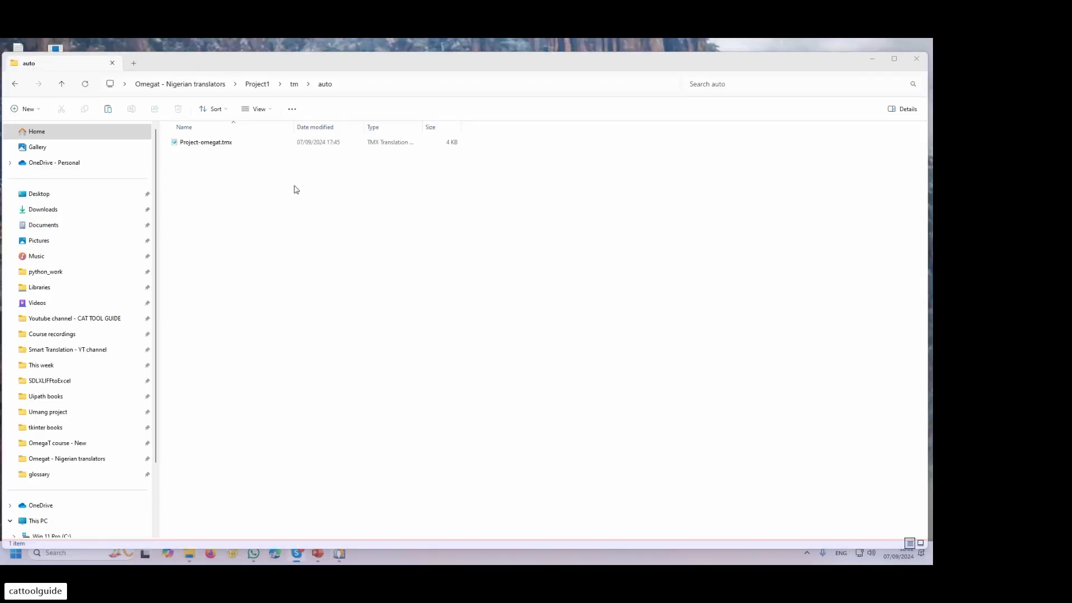
click(203, 87)
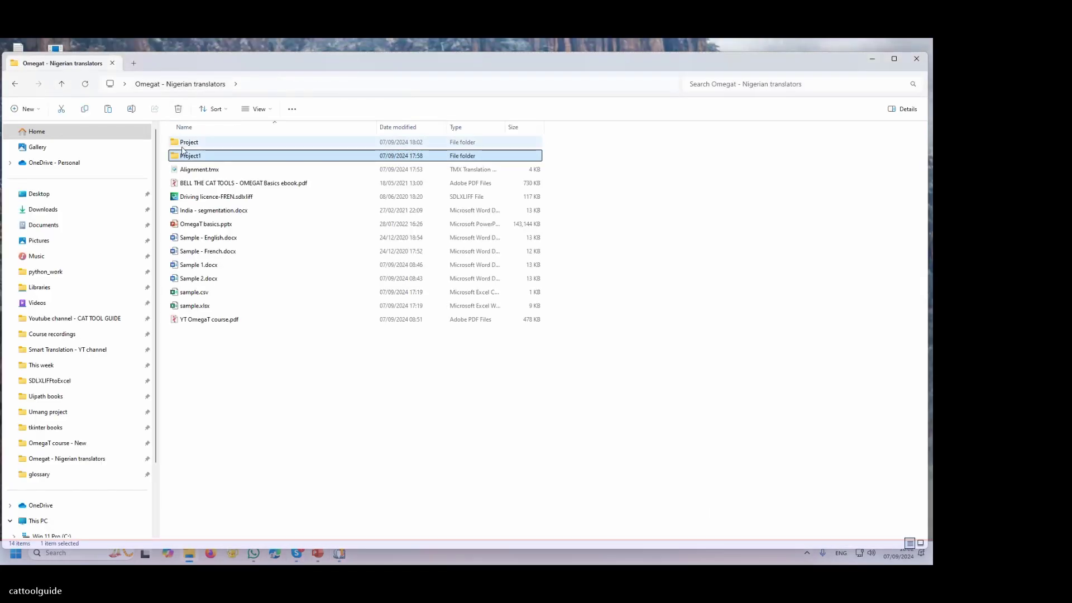
double_click(196, 154)
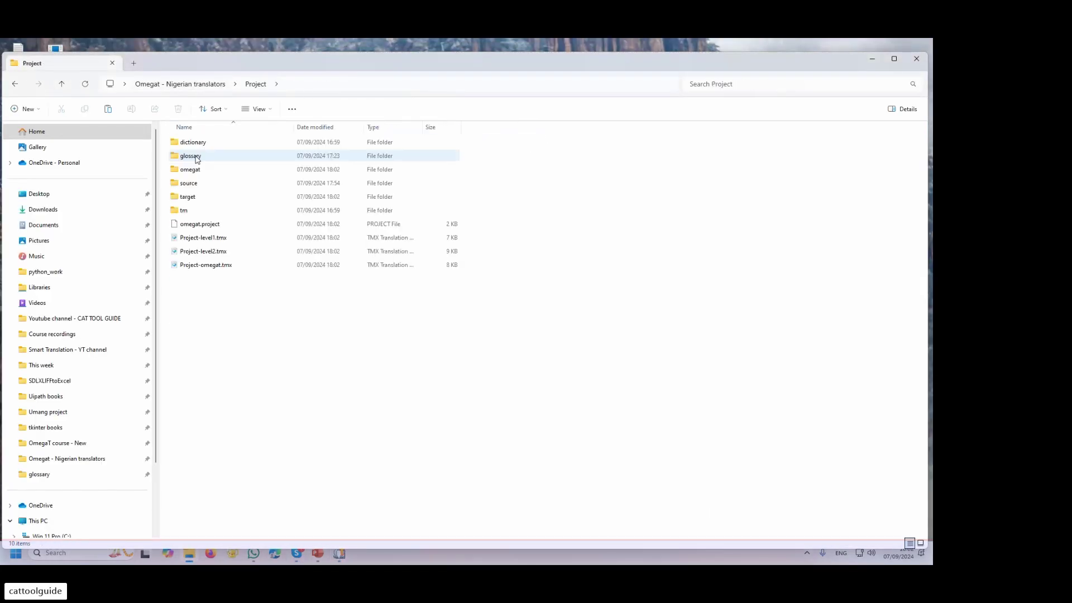
click(189, 200)
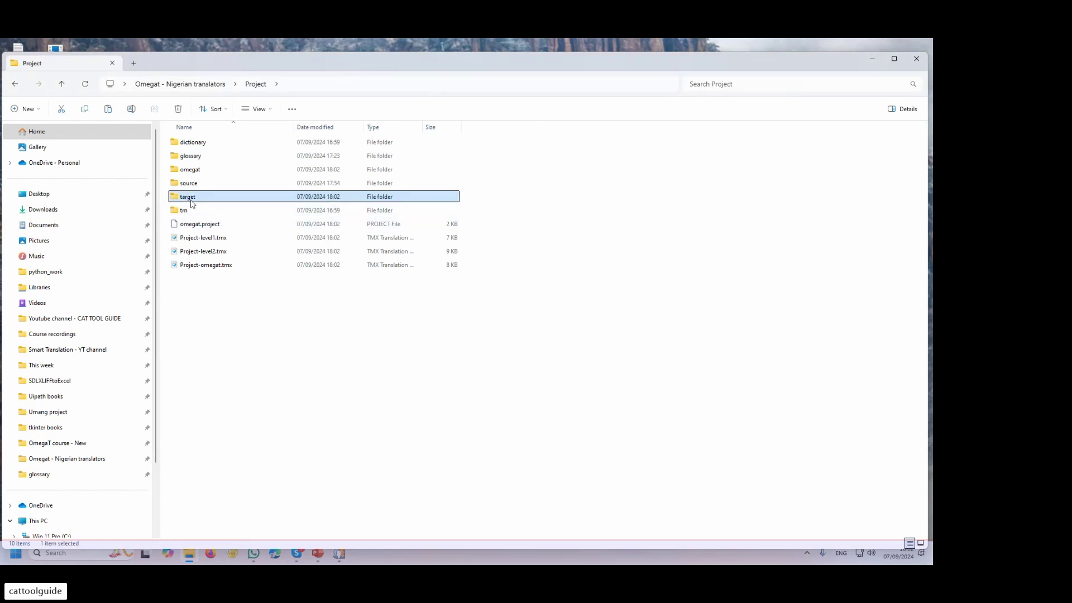
double_click(190, 201)
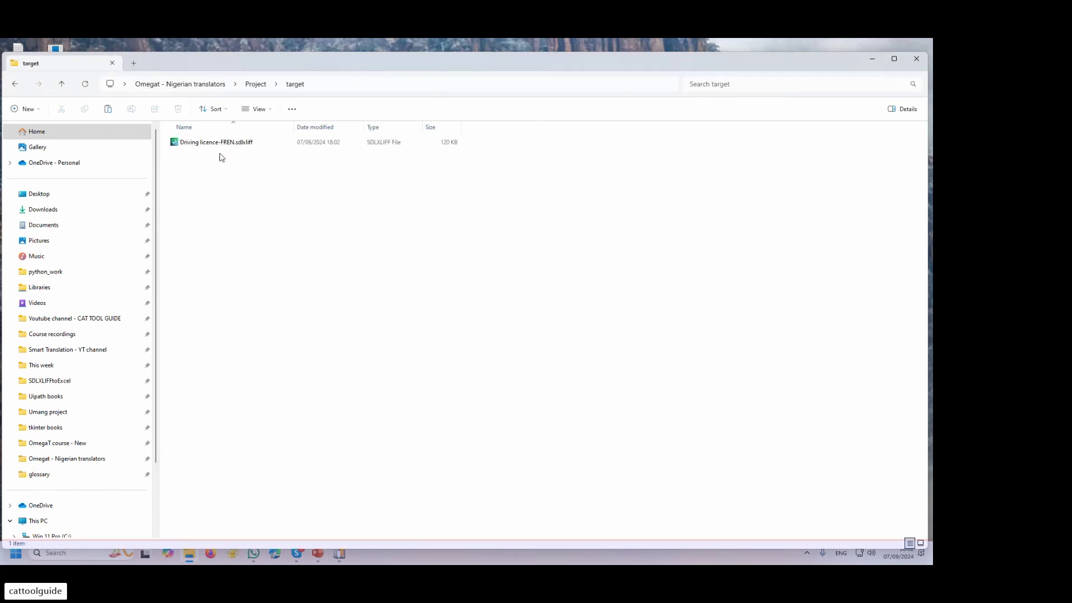
click(199, 144)
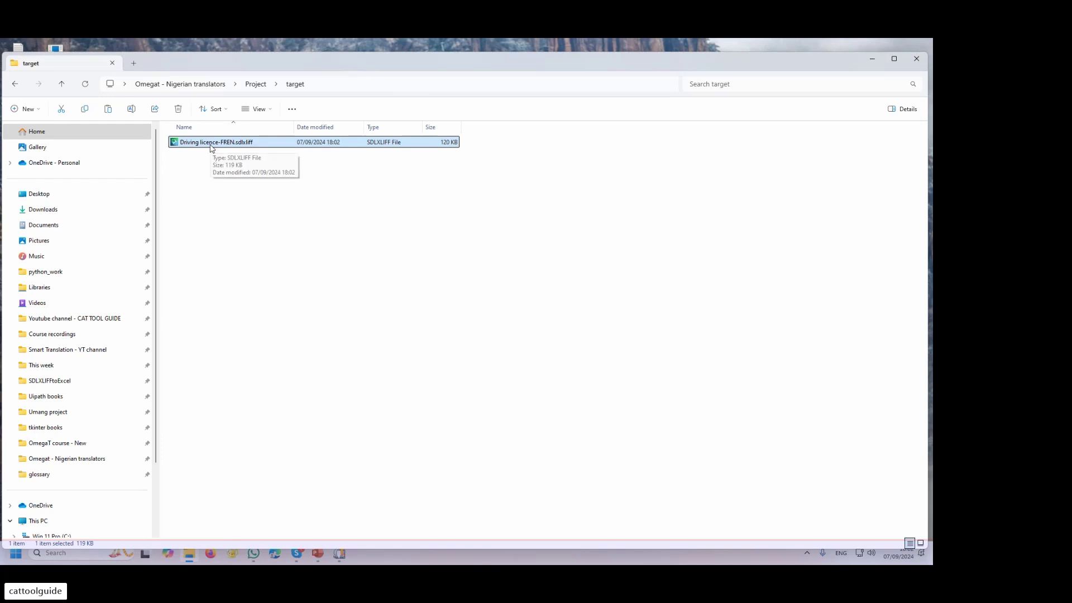
- Browse the source folder and the target folder of Project1 in Omegat - Nigerian translators
click(256, 84)
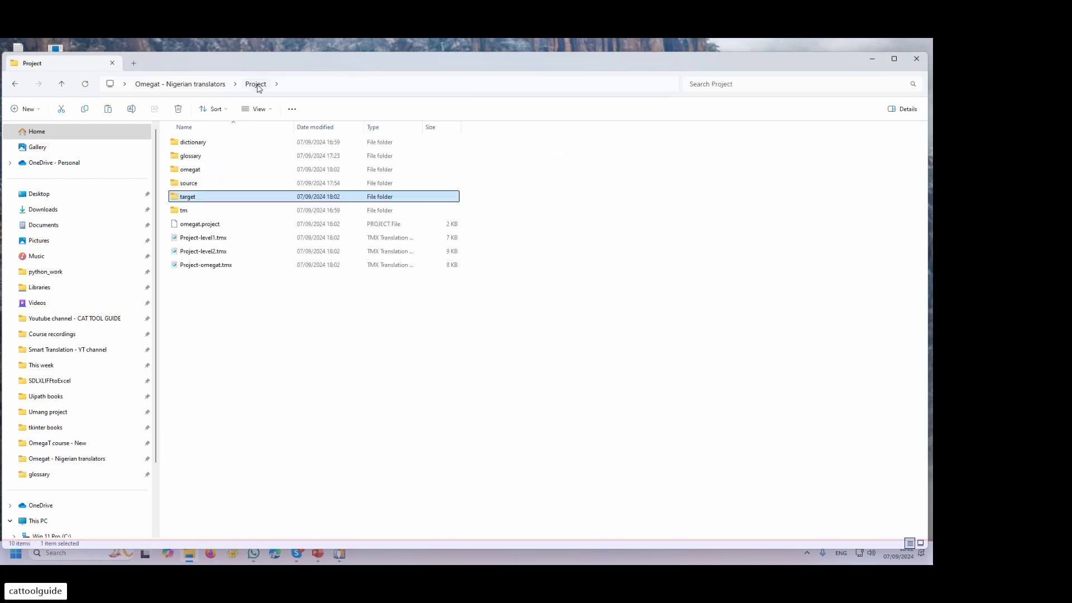
click(189, 88)
double_click(193, 155)
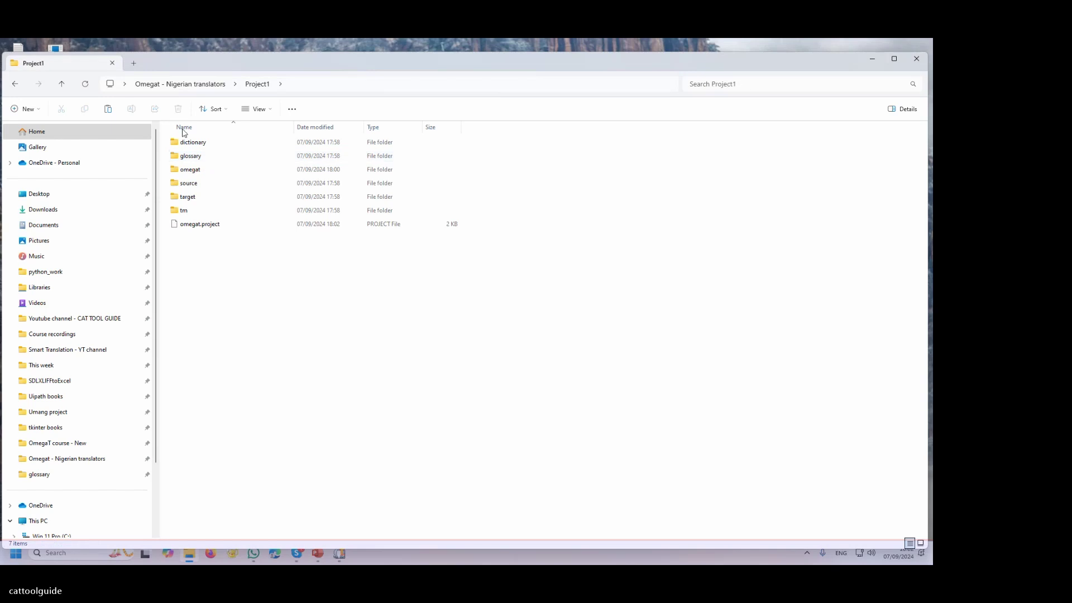
double_click(188, 183)
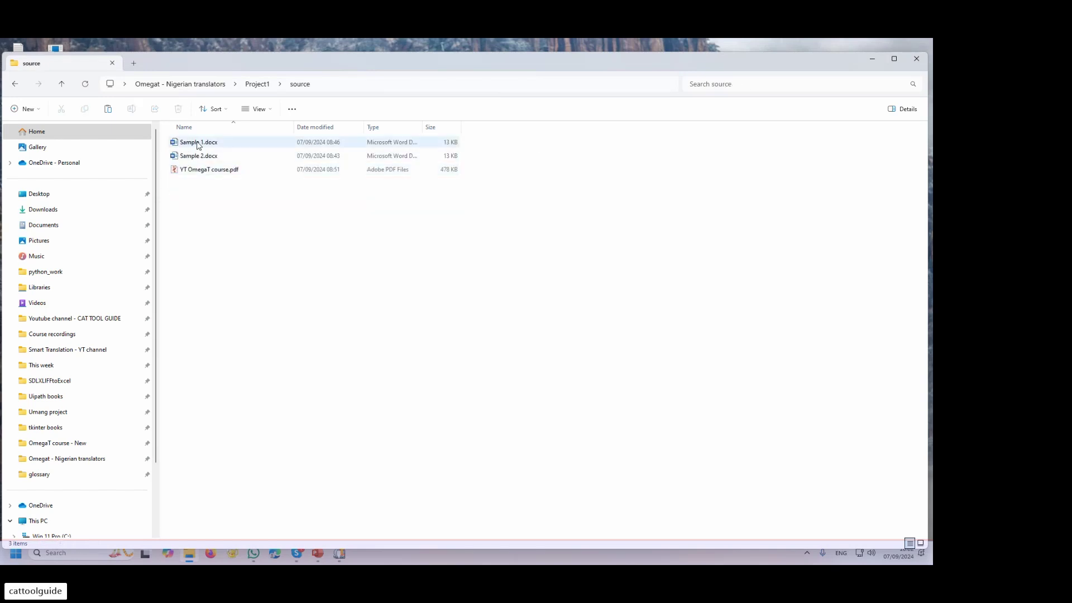
click(257, 83)
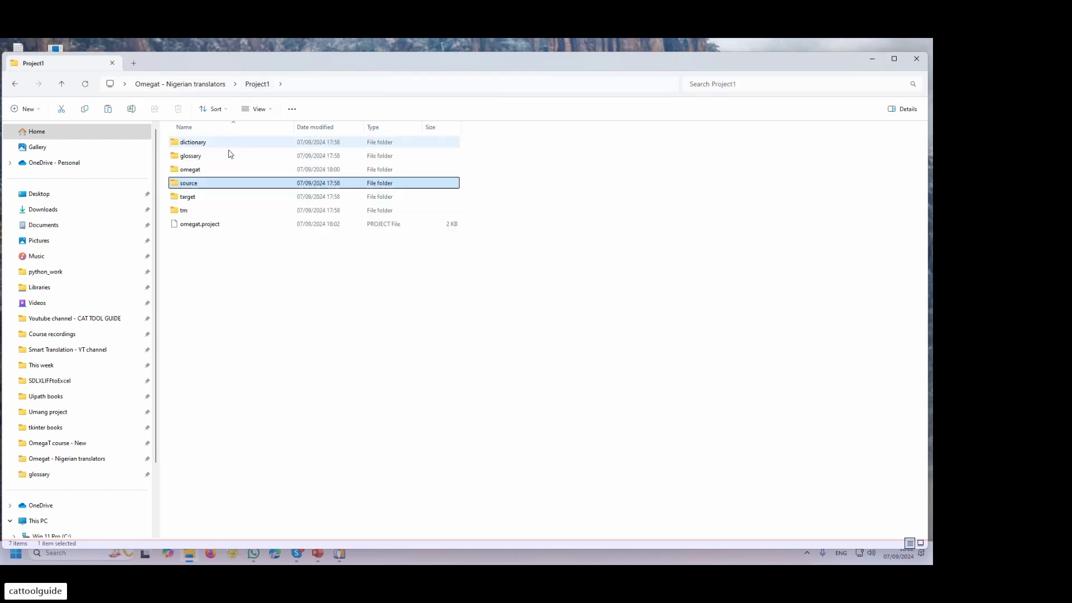
double_click(188, 197)
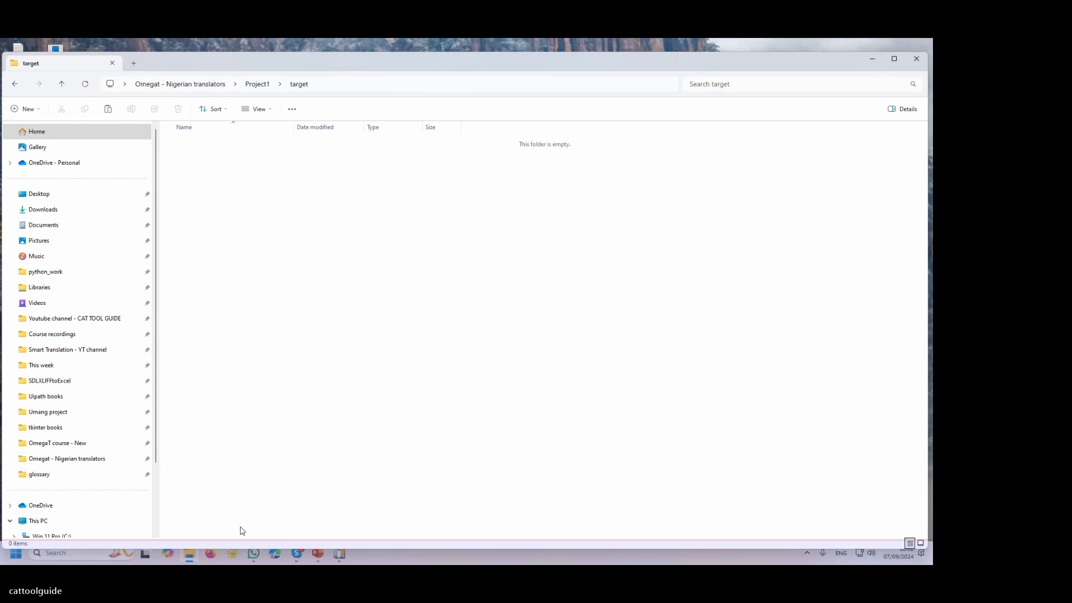
- Return to OmegaT, open the recent project Project1 from Omegat - Nigerian translators, dismiss its source file list and create its translated files
click(871, 63)
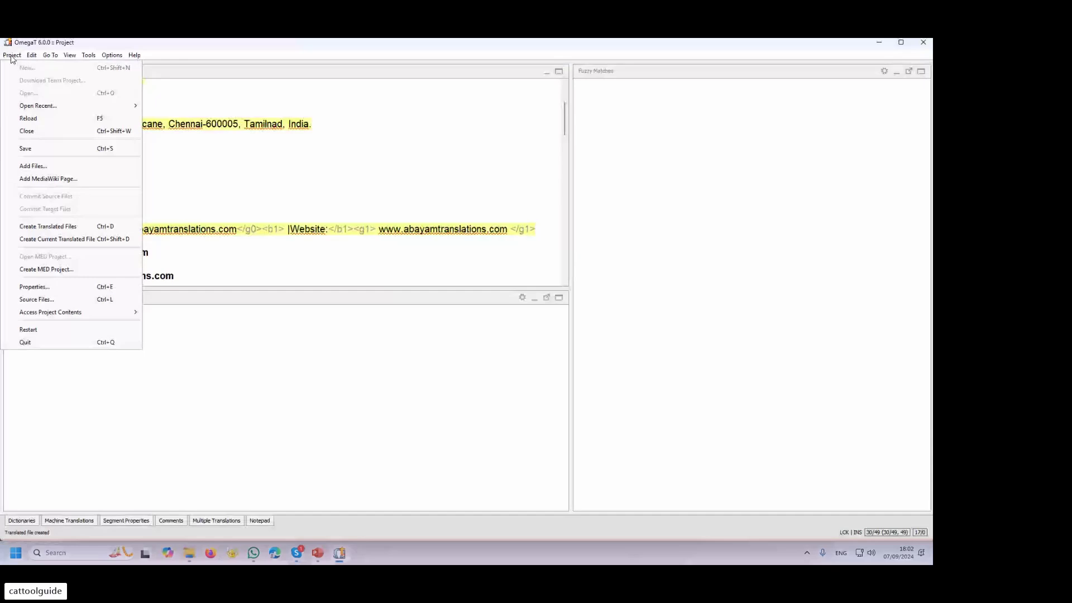
mouse_move(38, 105)
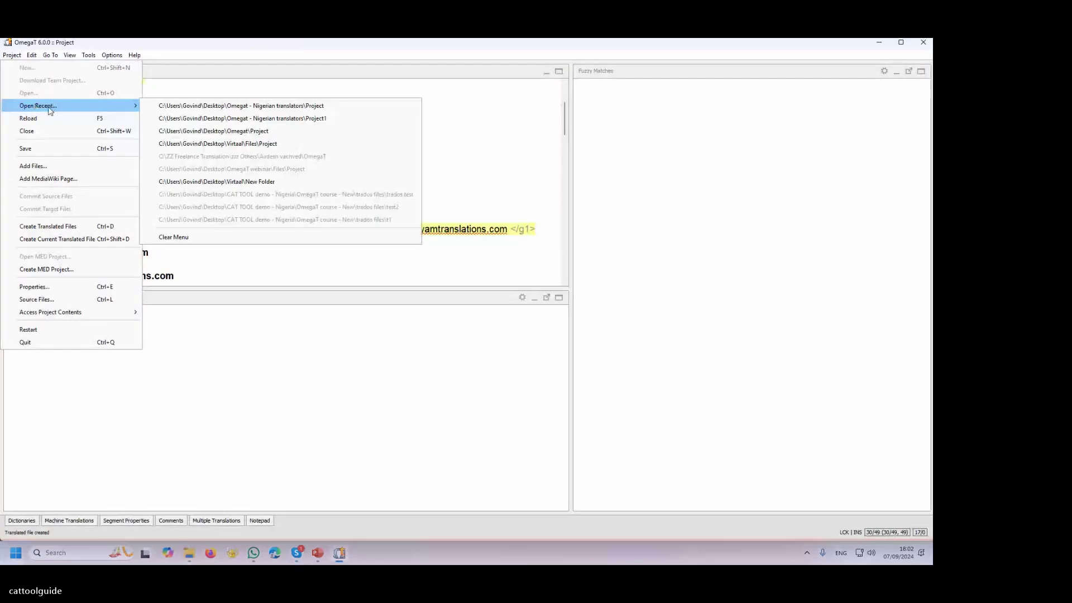
click(280, 118)
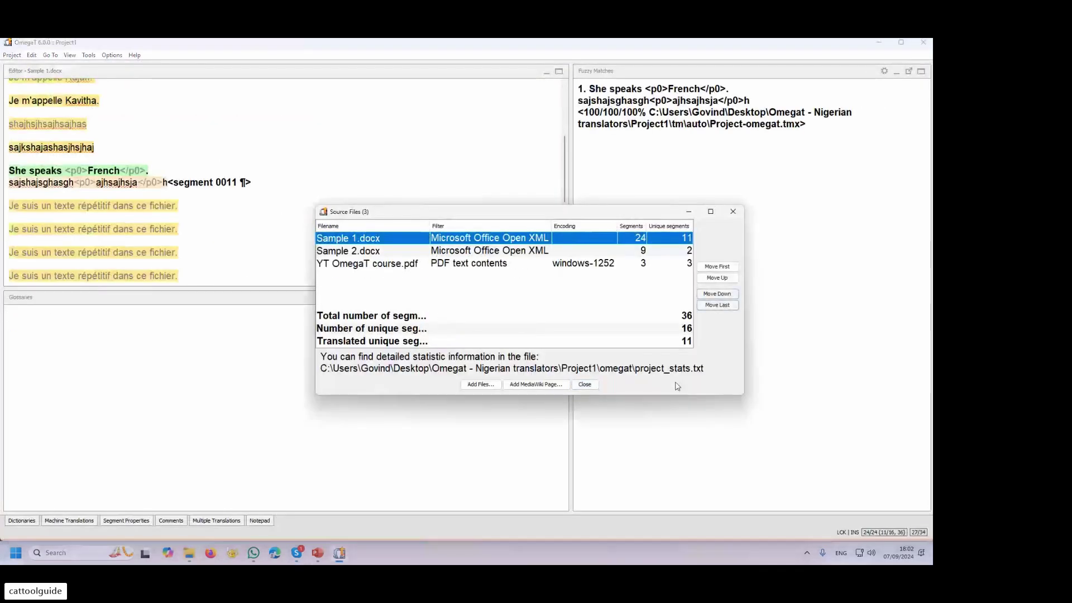
click(584, 384)
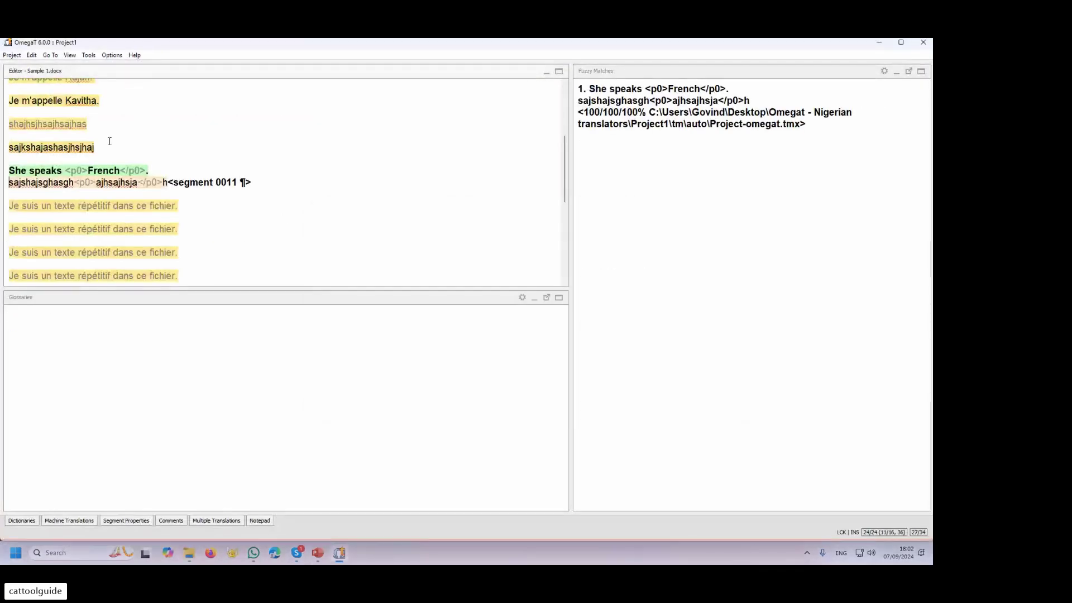
click(12, 55)
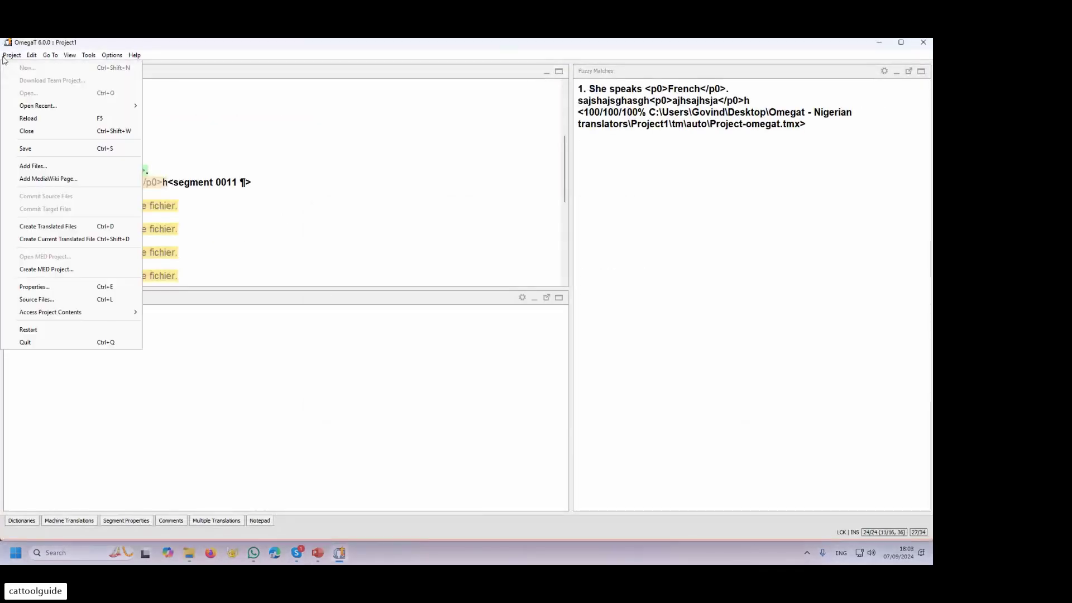
click(51, 227)
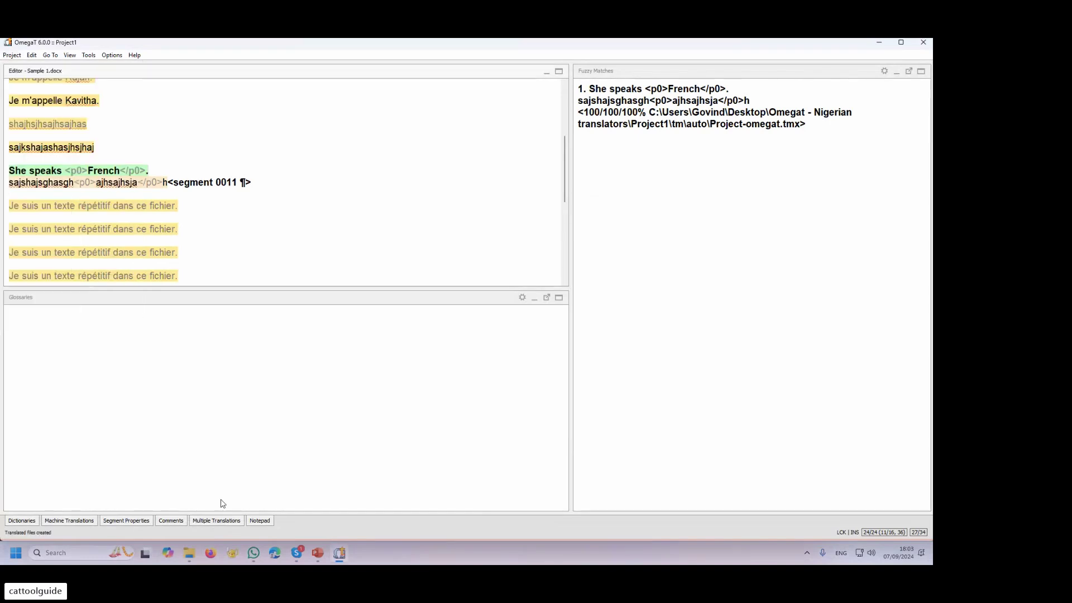
- Switch to File Explorer, check the generated files in Project1's target folder, view YT OmegaT course.txt and close Notepad
click(189, 553)
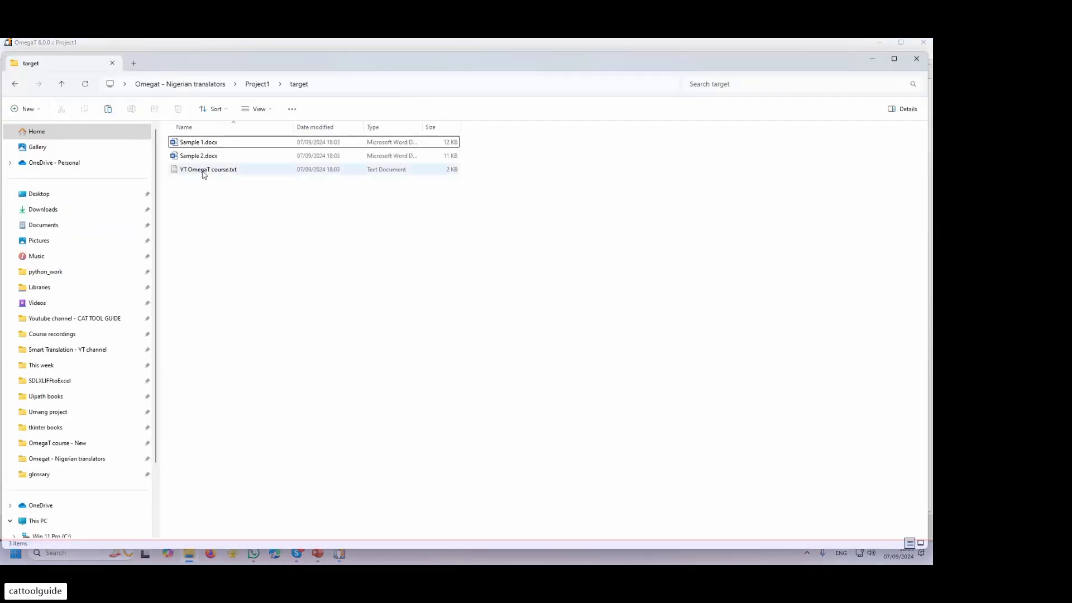
click(200, 143)
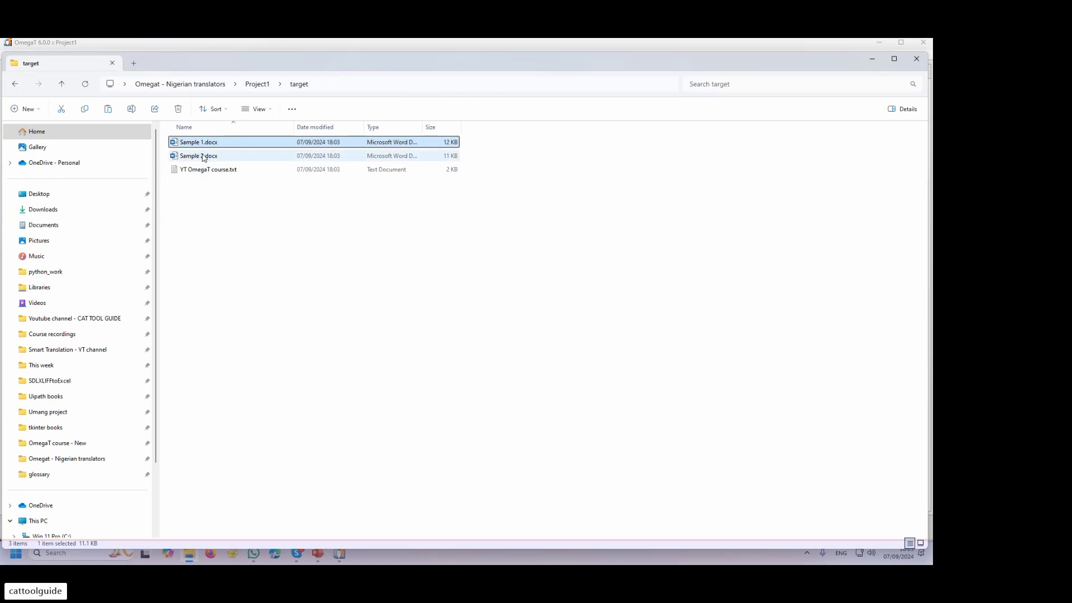
click(202, 156)
click(207, 173)
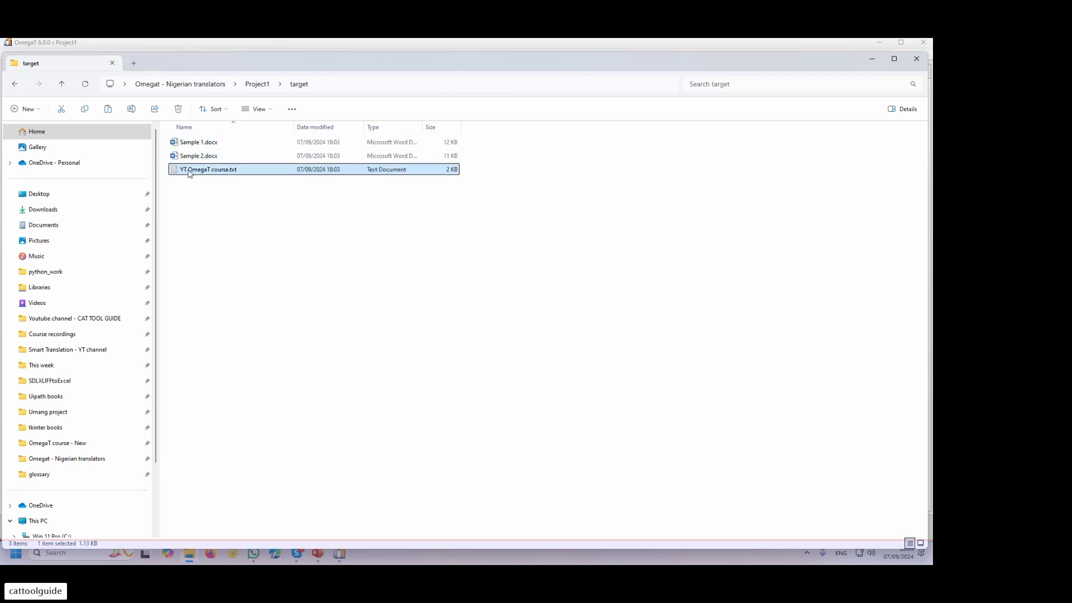
double_click(202, 173)
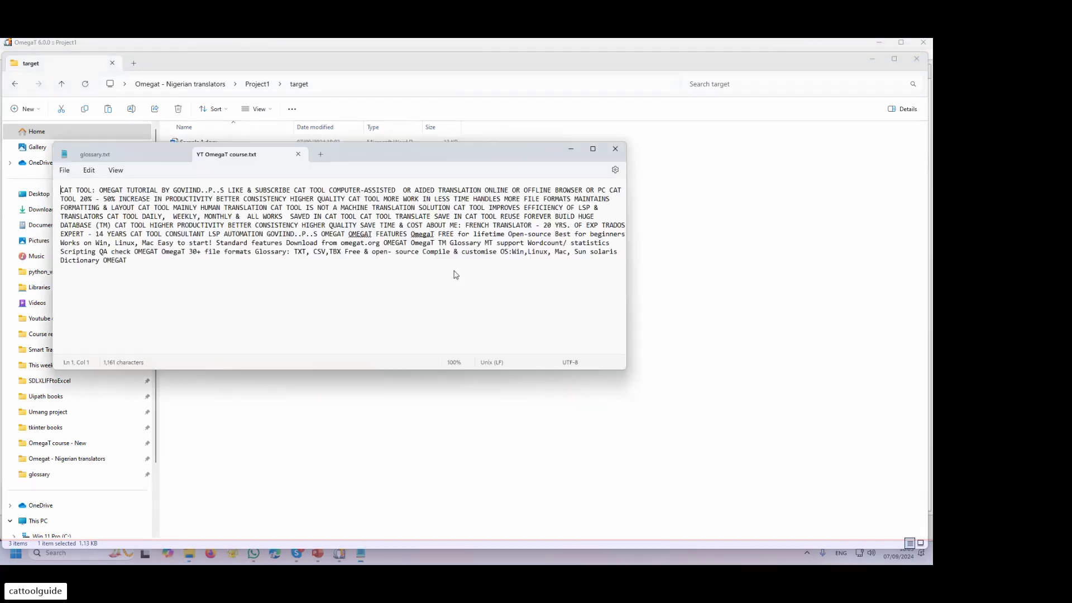
click(298, 155)
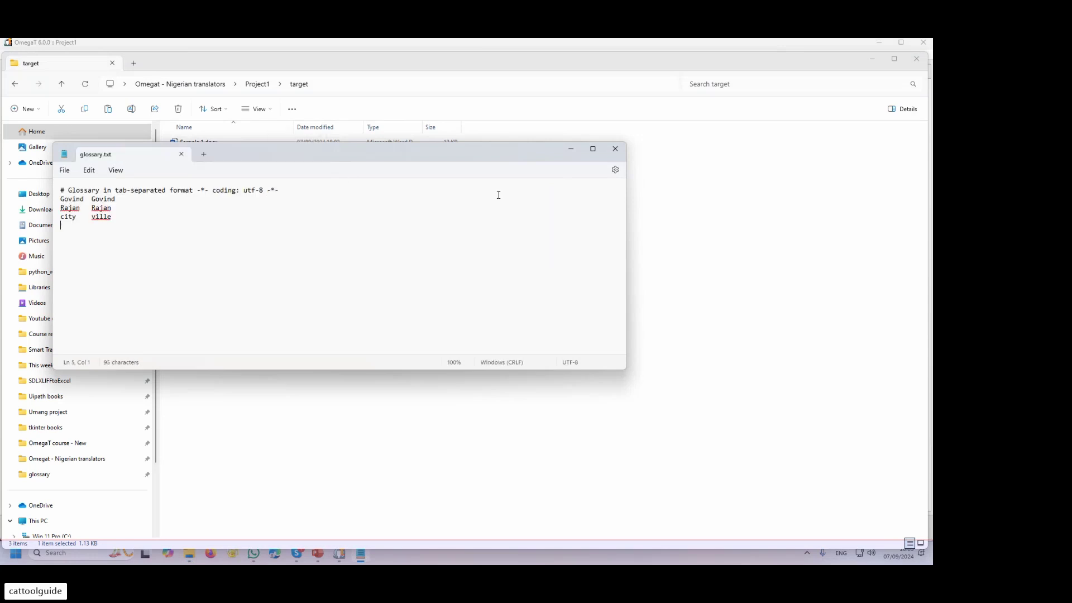
click(616, 149)
- Open the translated Sample 1.docx from the target folder, review its text and formatting, and close it
double_click(196, 143)
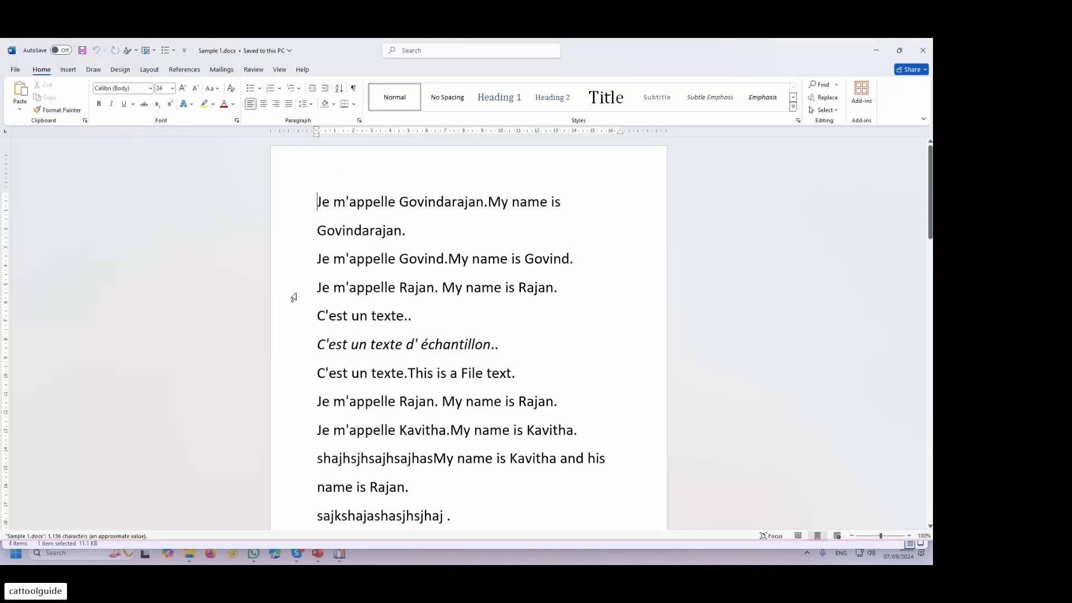
scroll(421, 348, down, 2)
scroll(421, 348, down, 1)
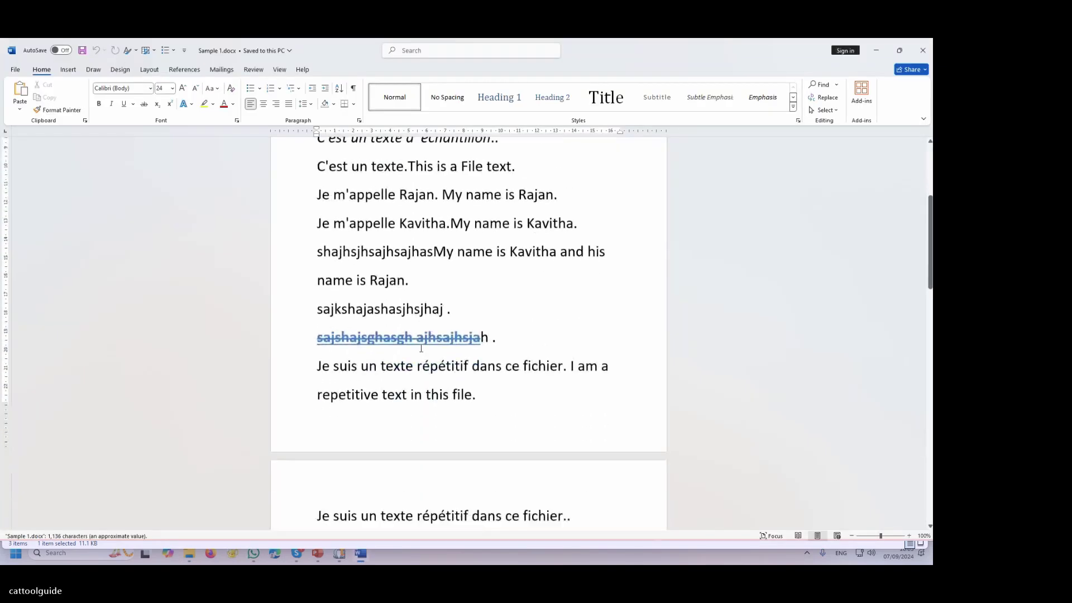
scroll(422, 348, up, 2)
scroll(422, 348, up, 1)
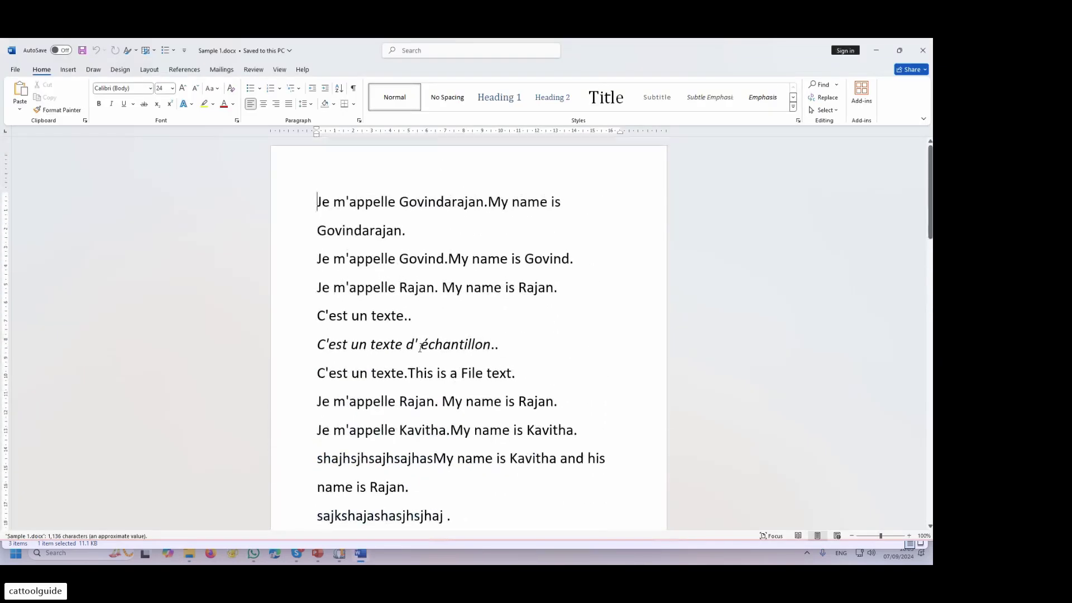
scroll(421, 348, down, 5)
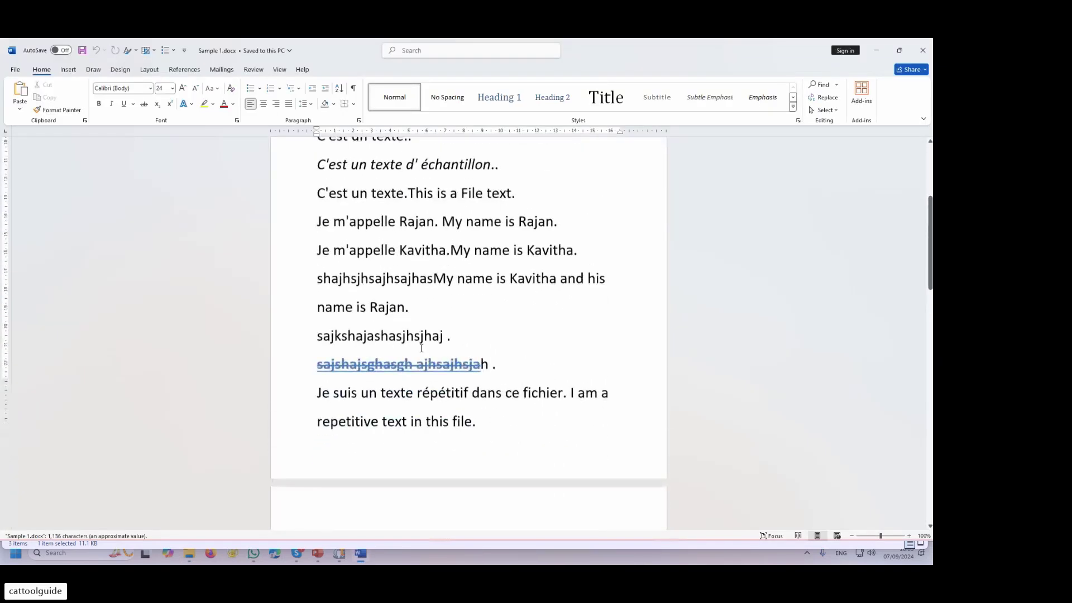
click(922, 50)
- Open the original Sample 1.docx from Project1's source folder and the translated Sample 1.docx from its target folder in Word
click(257, 84)
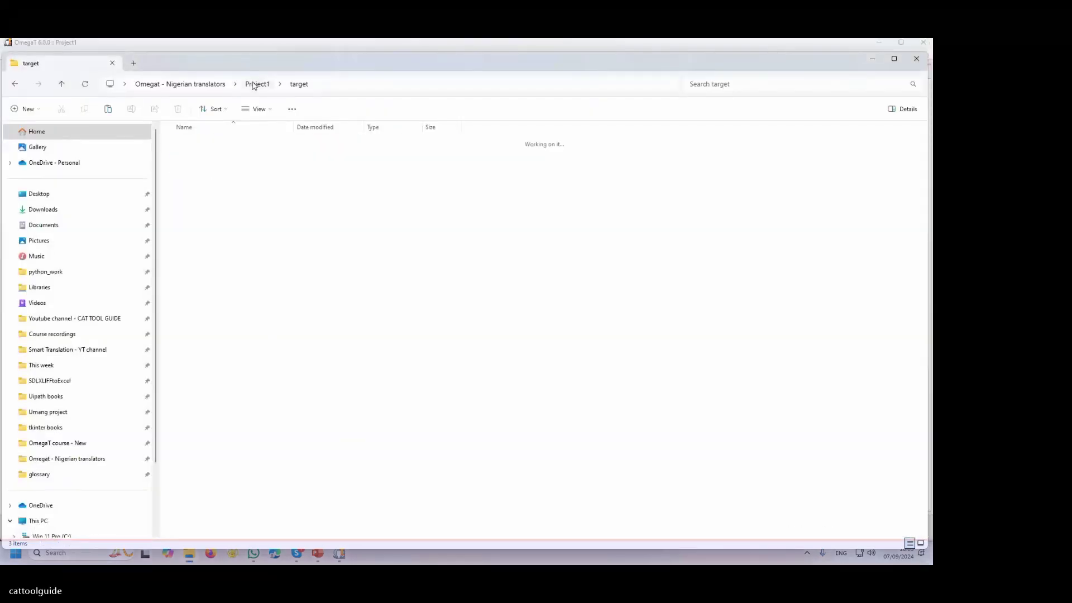
double_click(190, 180)
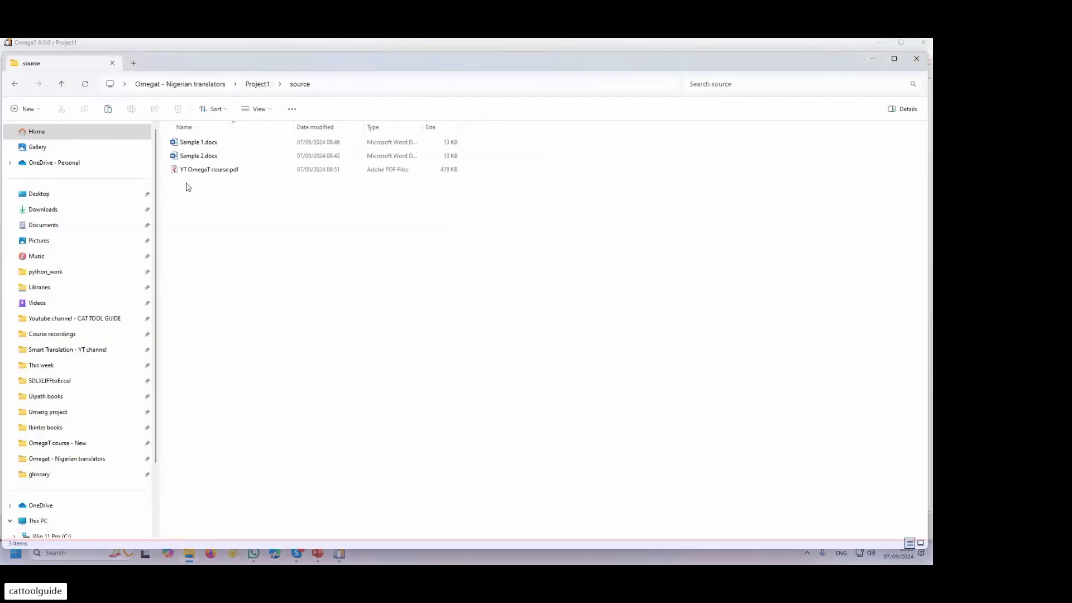
double_click(193, 143)
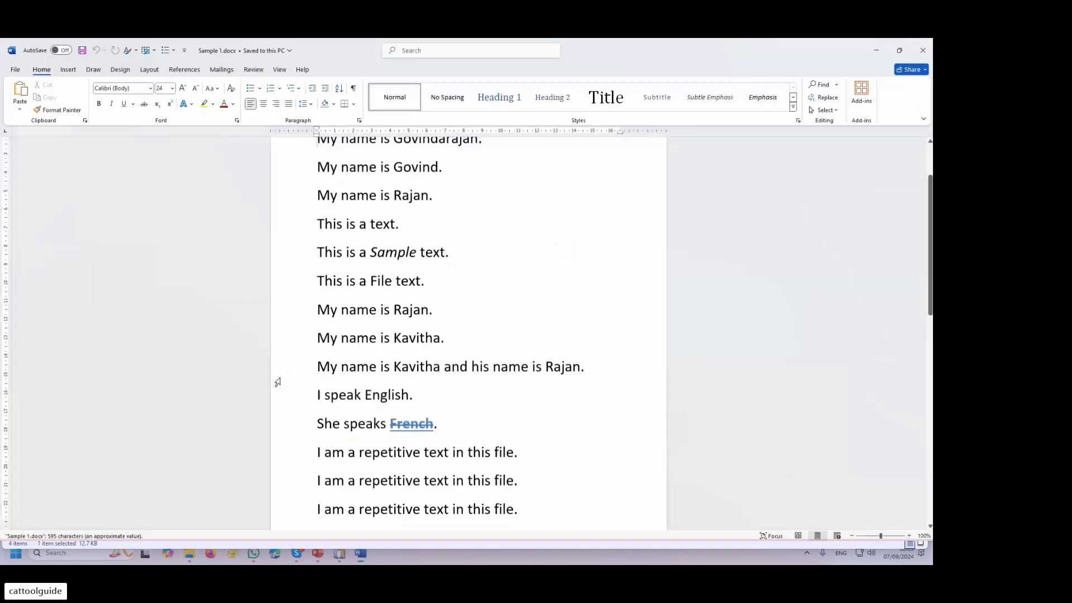
scroll(275, 378, down, 1)
key(alt+Tab)
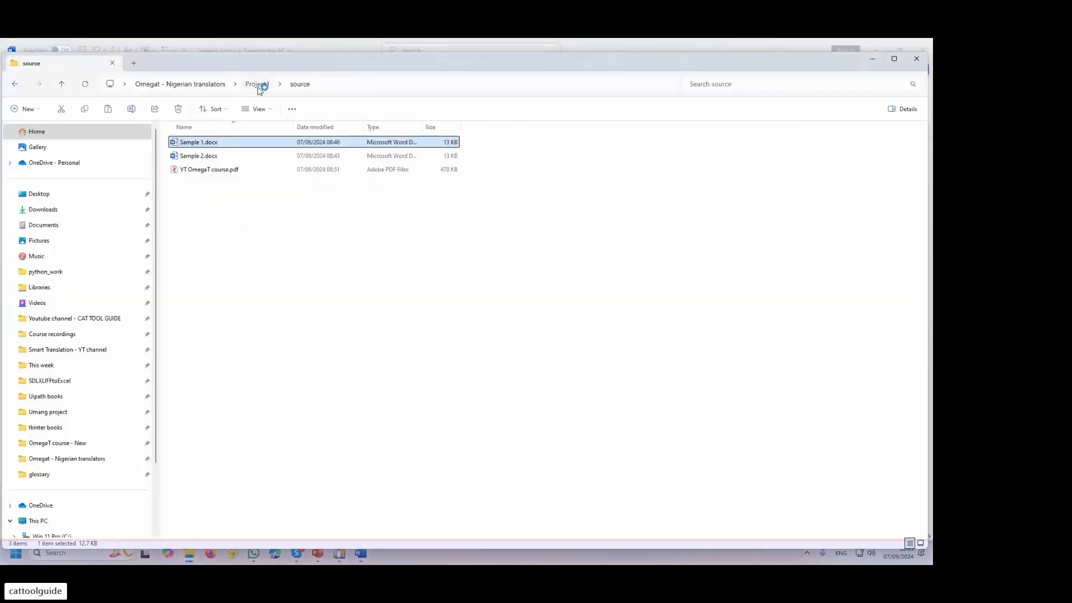
click(258, 84)
click(186, 198)
double_click(186, 198)
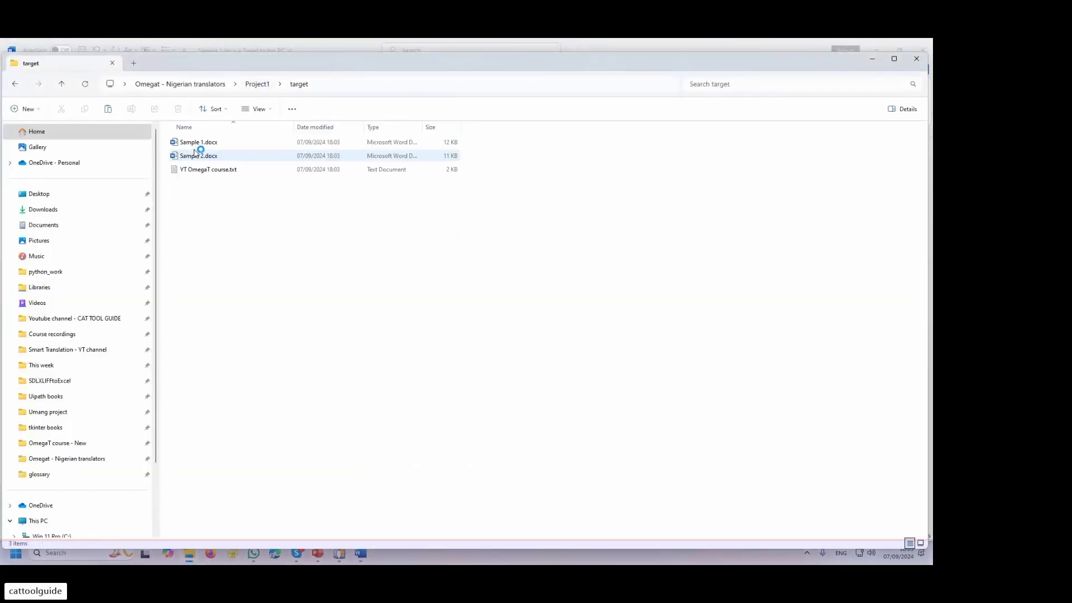
double_click(195, 143)
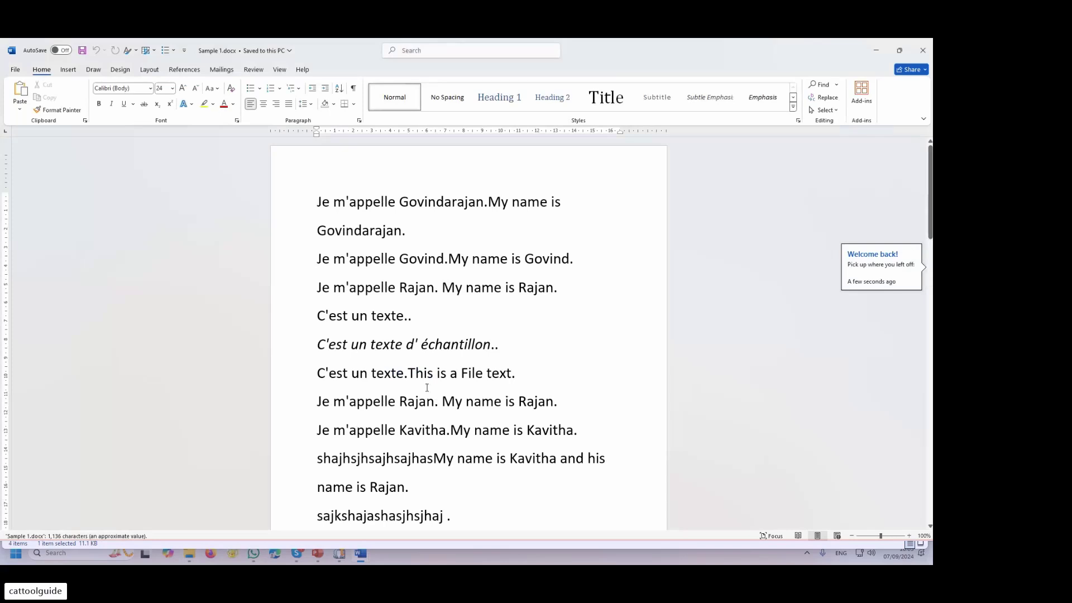
- Compare the text and formatting of the translated Sample 1.docx with the original document
scroll(426, 388, down, 3)
key(alt+Tab)
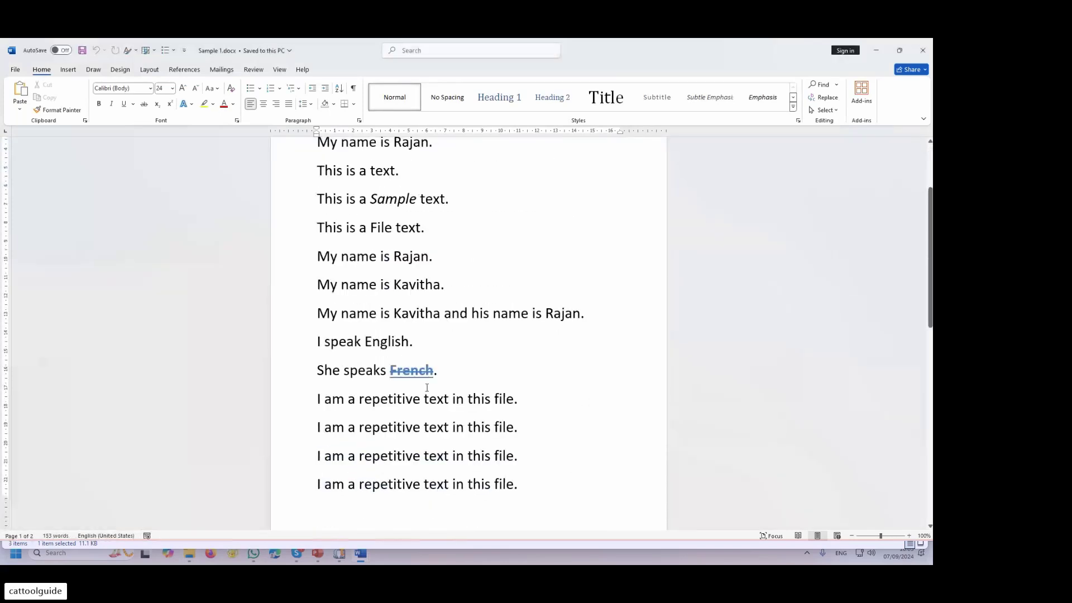
scroll(427, 387, up, 5)
key(alt+Tab)
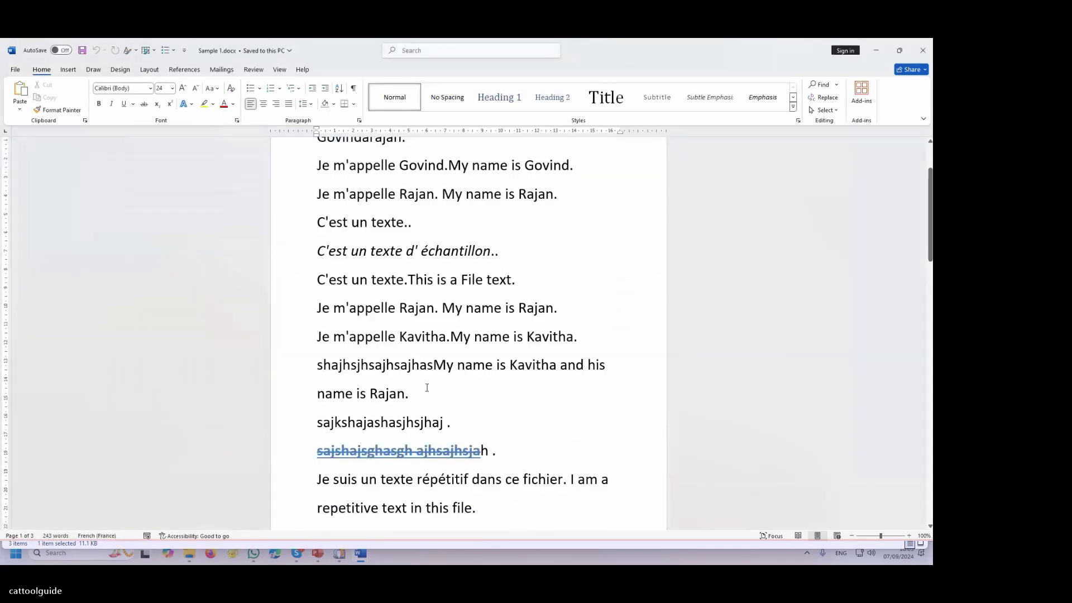
scroll(427, 385, up, 3)
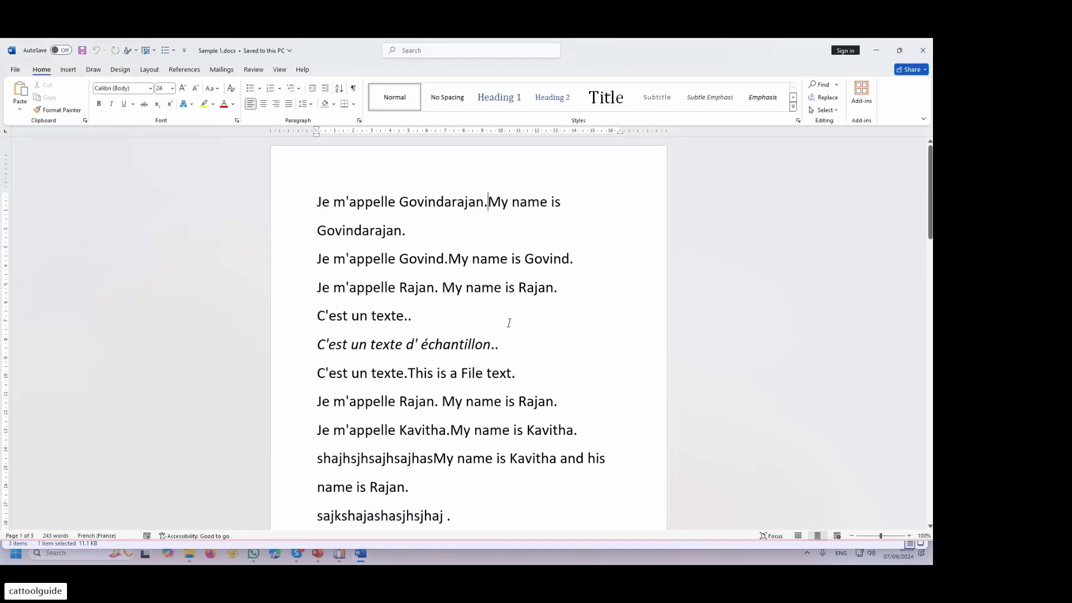
- Insert a line break after the first French sentence in the translated Sample 1.docx and compare it with the original document
key(Return)
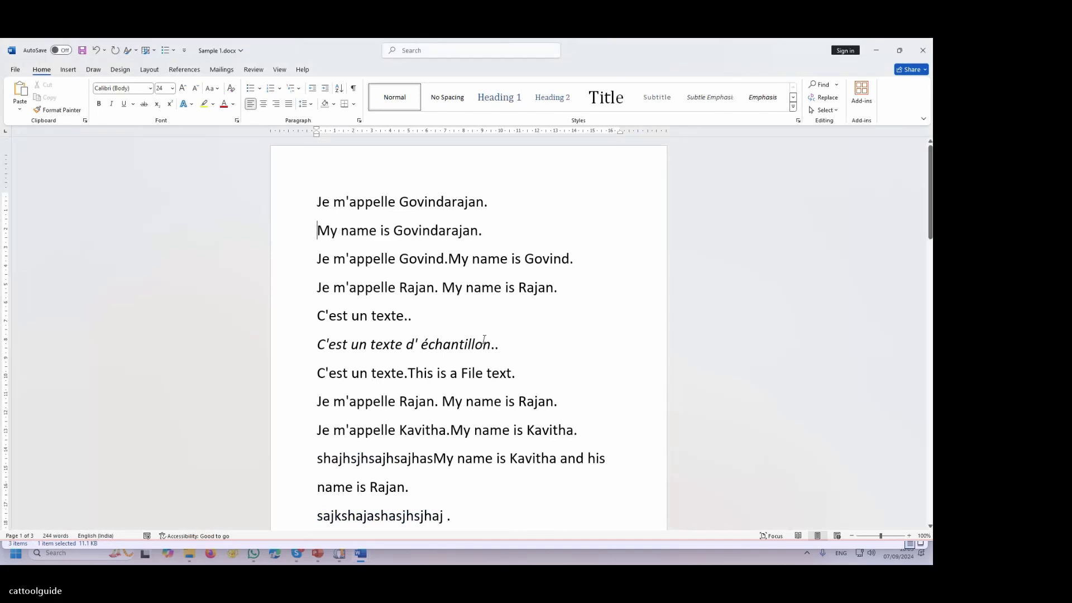
key(alt+Tab)
scroll(406, 357, down, 5)
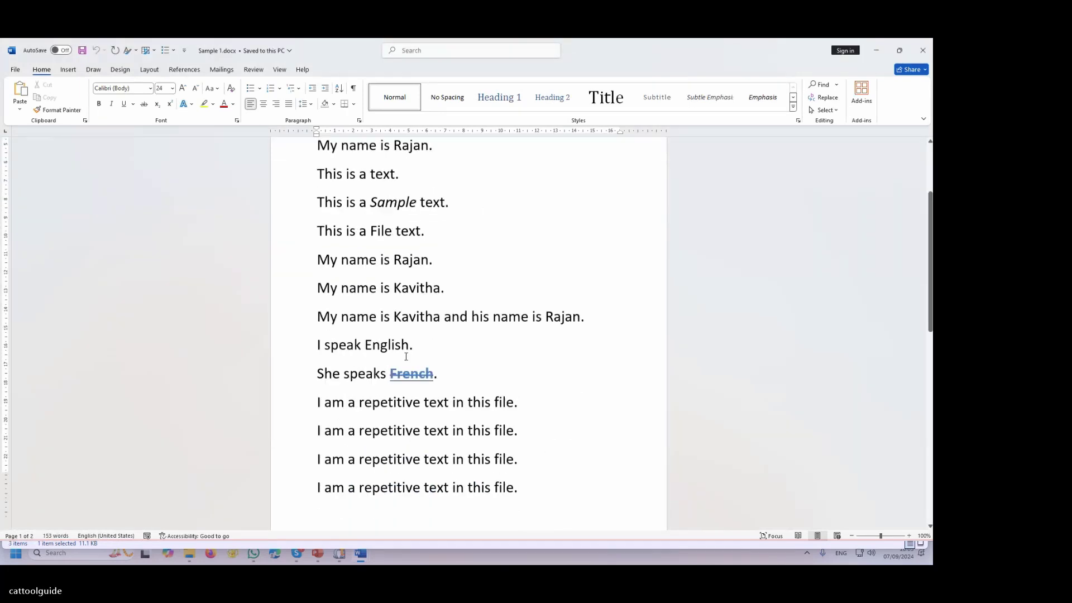
scroll(407, 356, up, 5)
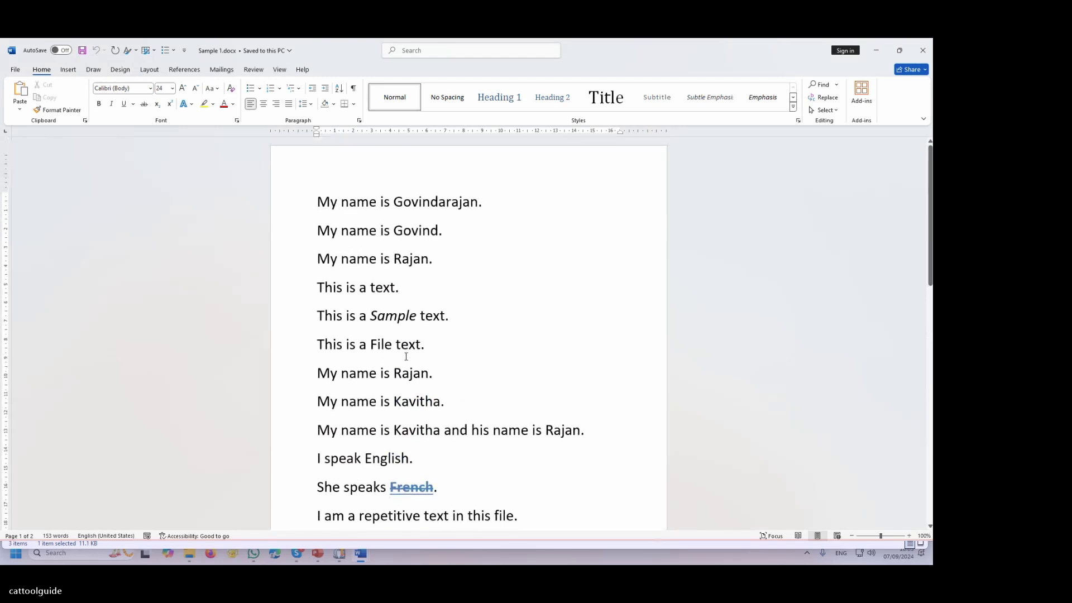
key(alt+Tab)
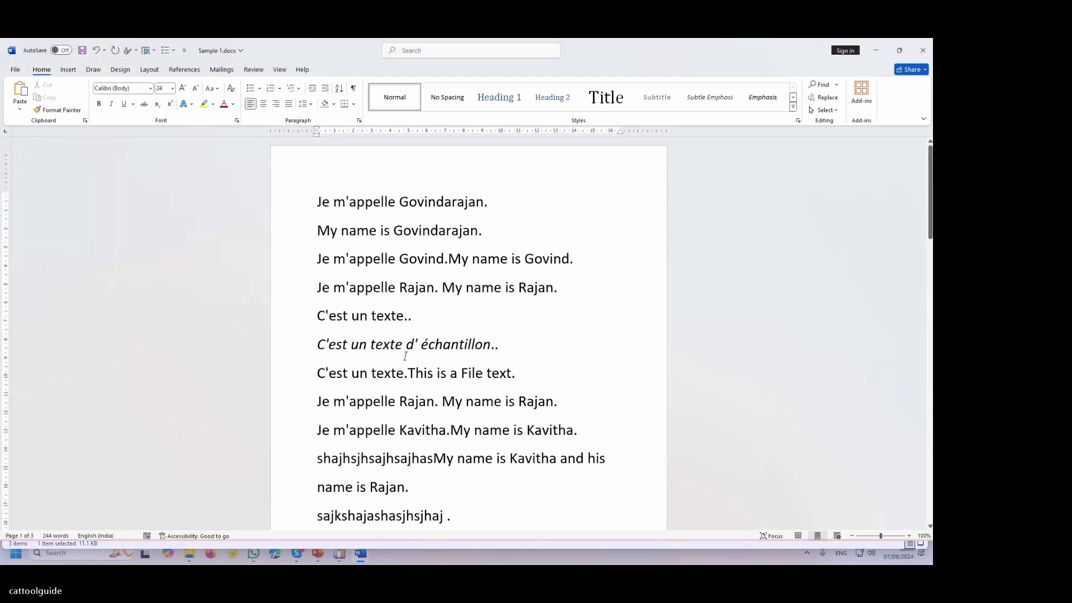
- Look over the translated Sample 1.docx and undo the line break after its first French sentence
scroll(405, 357, down, 2)
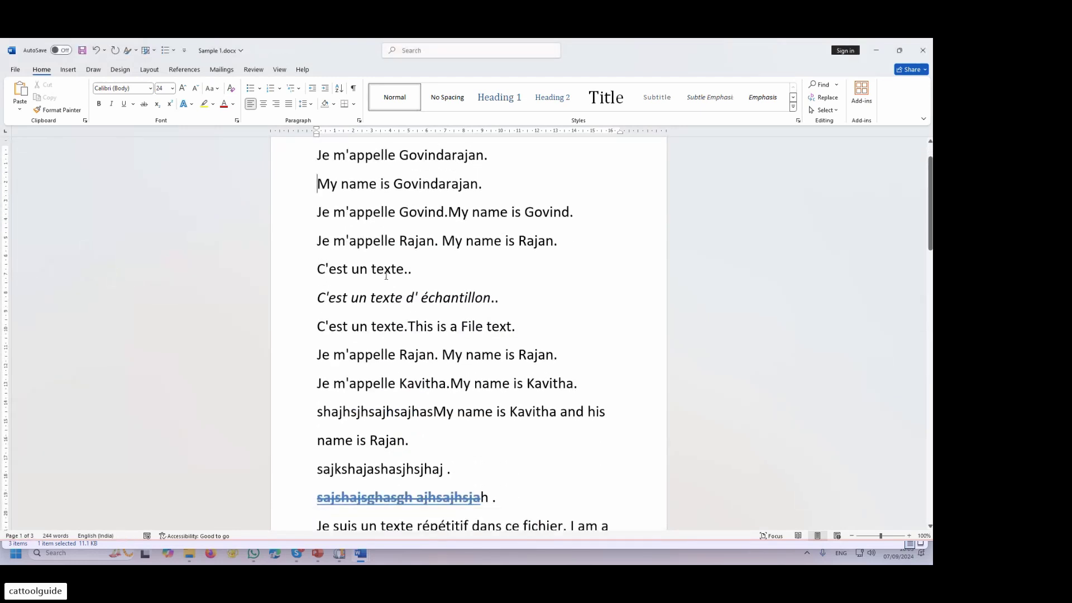
scroll(413, 383, down, 1)
scroll(413, 384, up, 3)
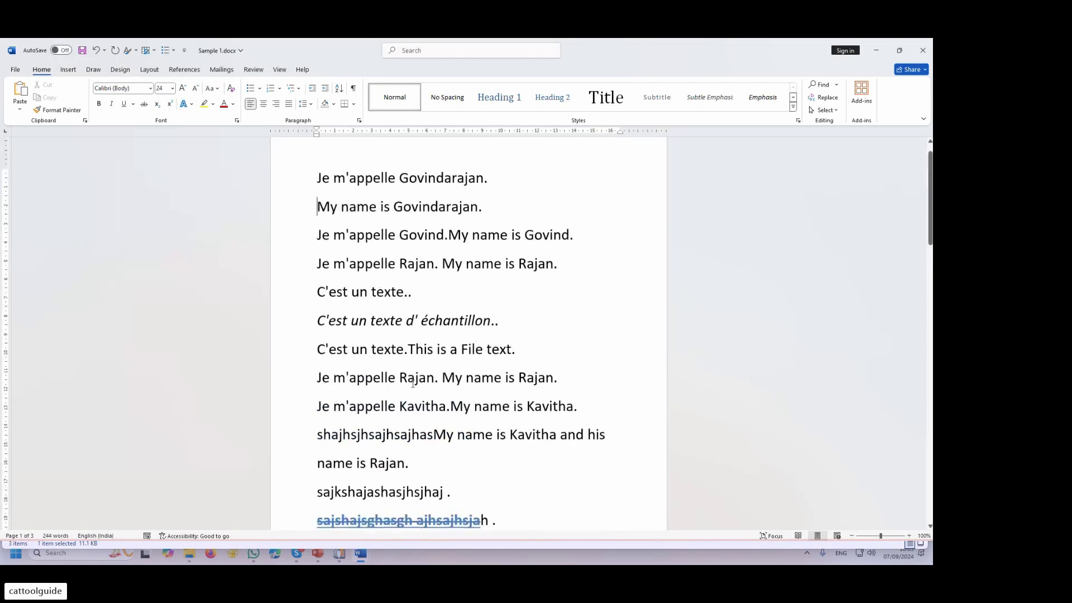
click(492, 179)
key(ctrl+z)
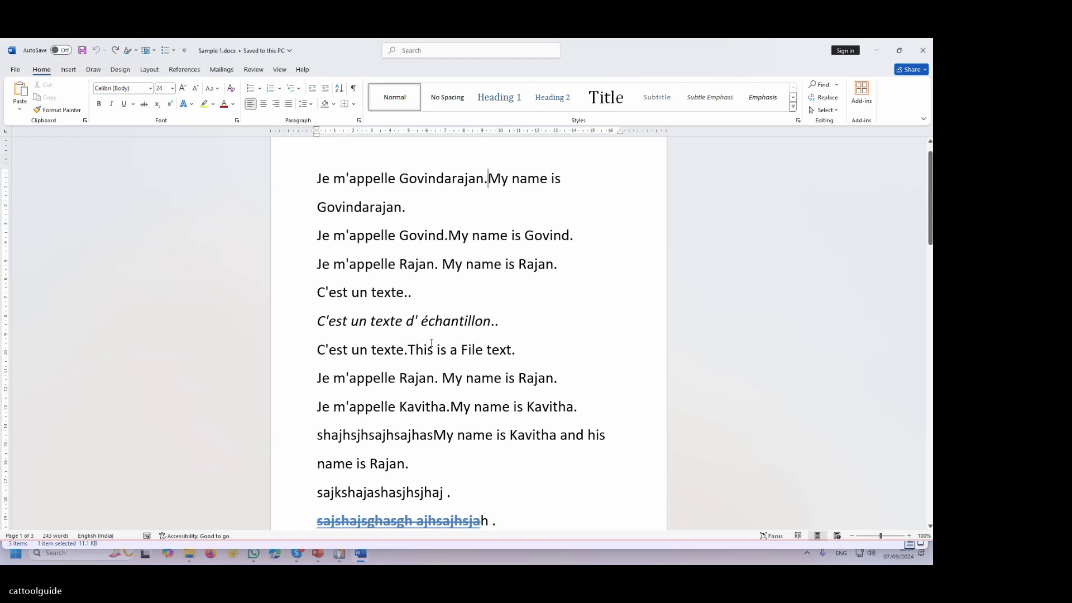
key(ctrl+w)
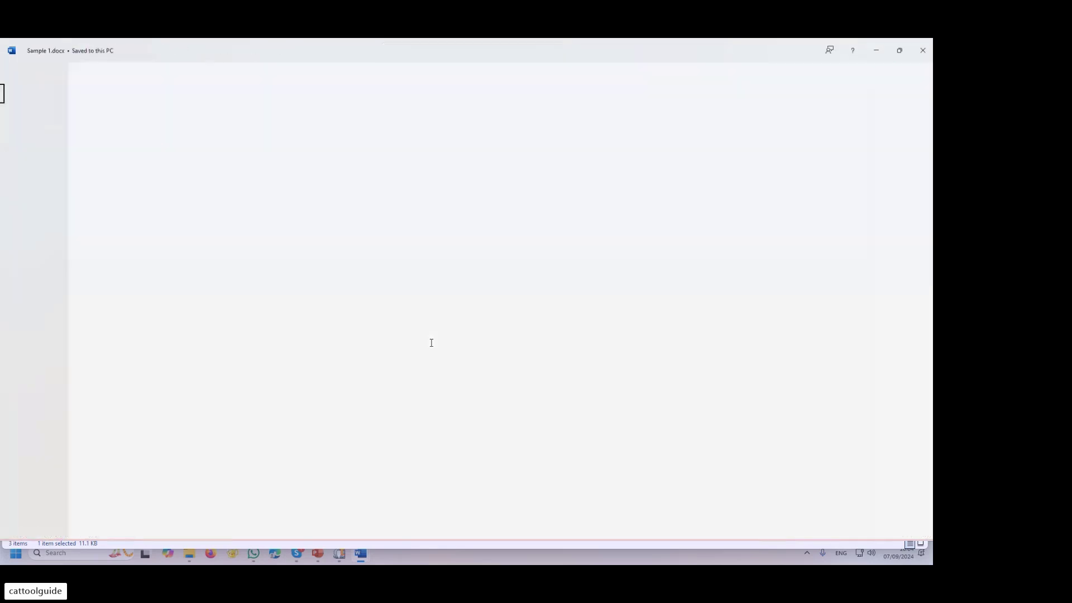